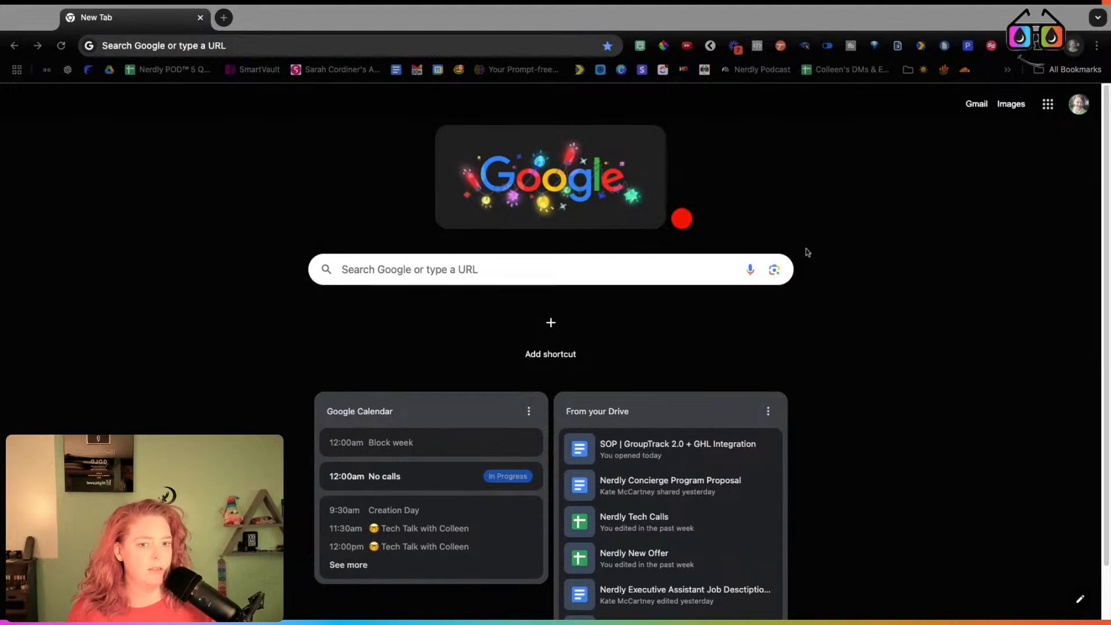
# Make Chrome full screen and load GroupTrack's GT Pipeline board with its stage columns
pyautogui.click(416, 26)
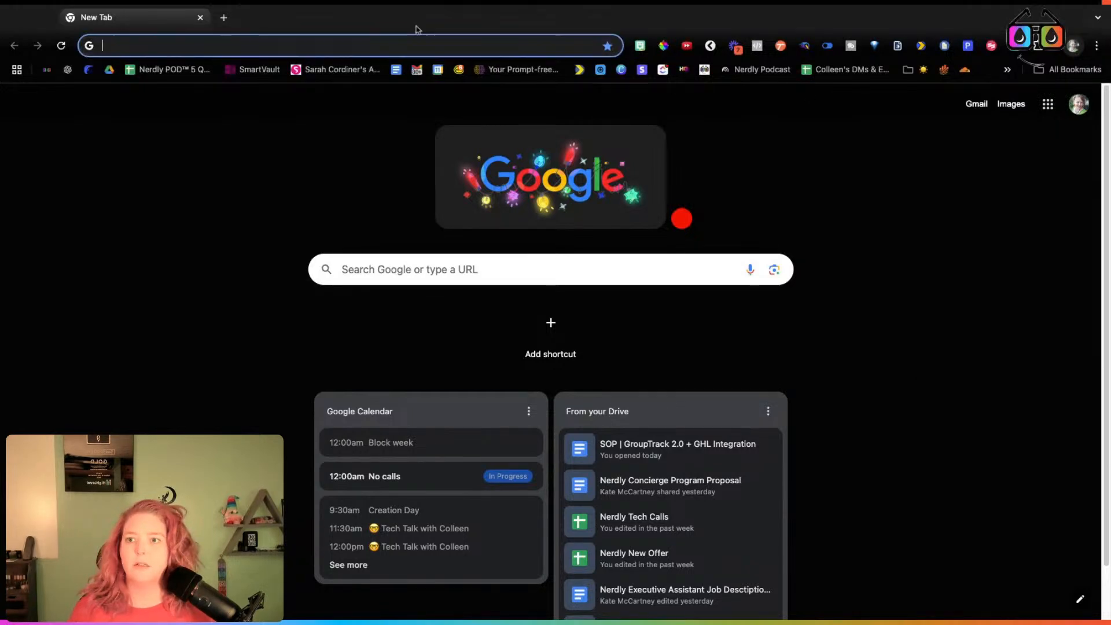
pyautogui.click(47, 19)
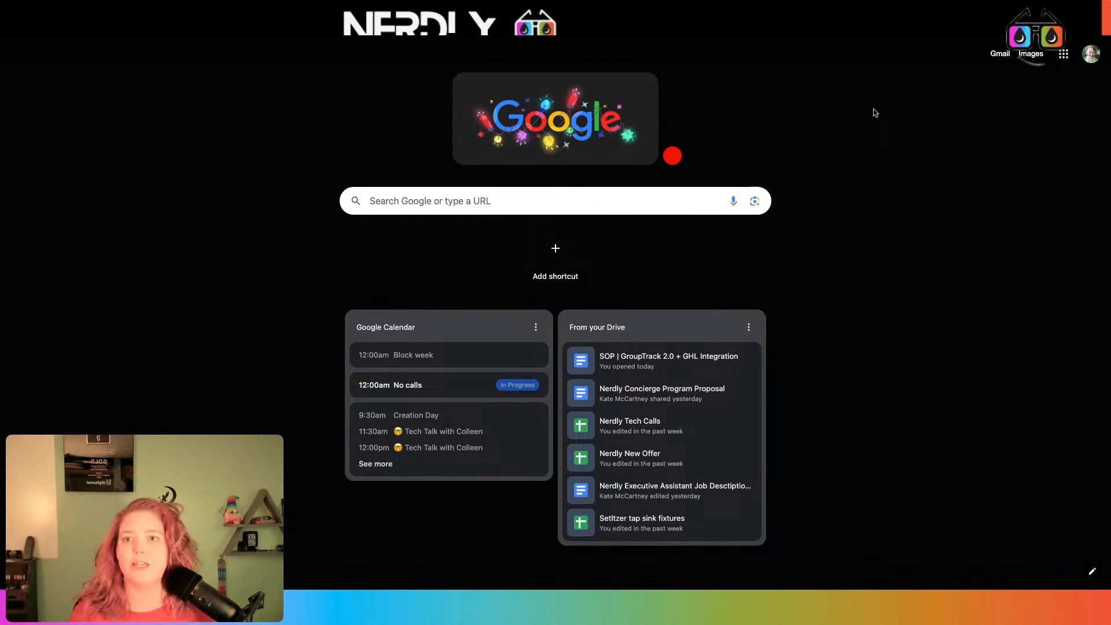
pyautogui.click(672, 155)
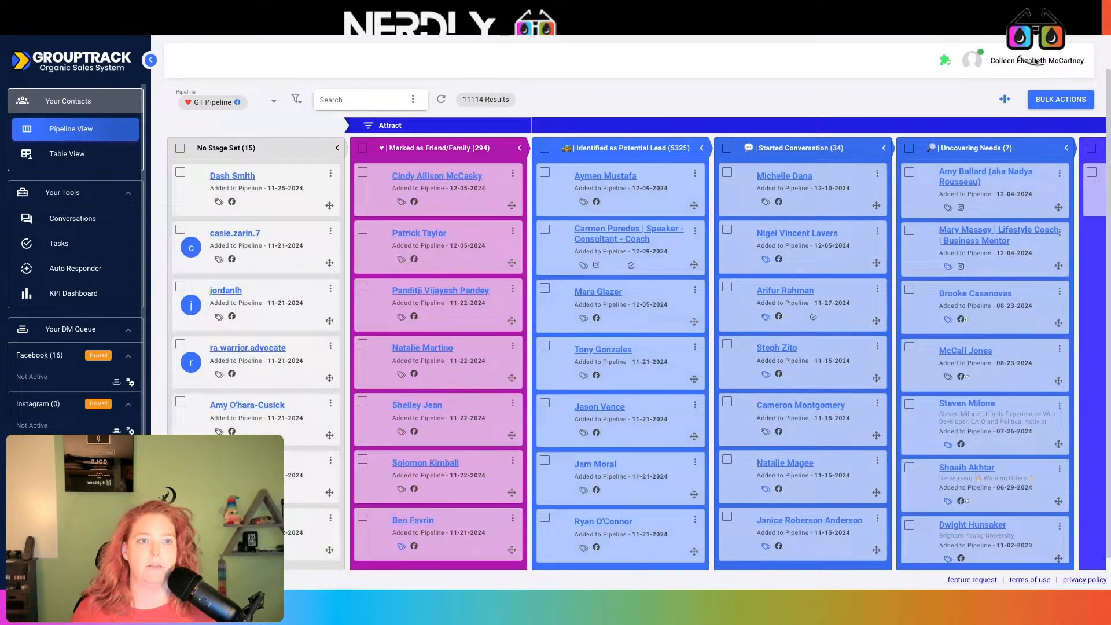
pyautogui.click(1031, 62)
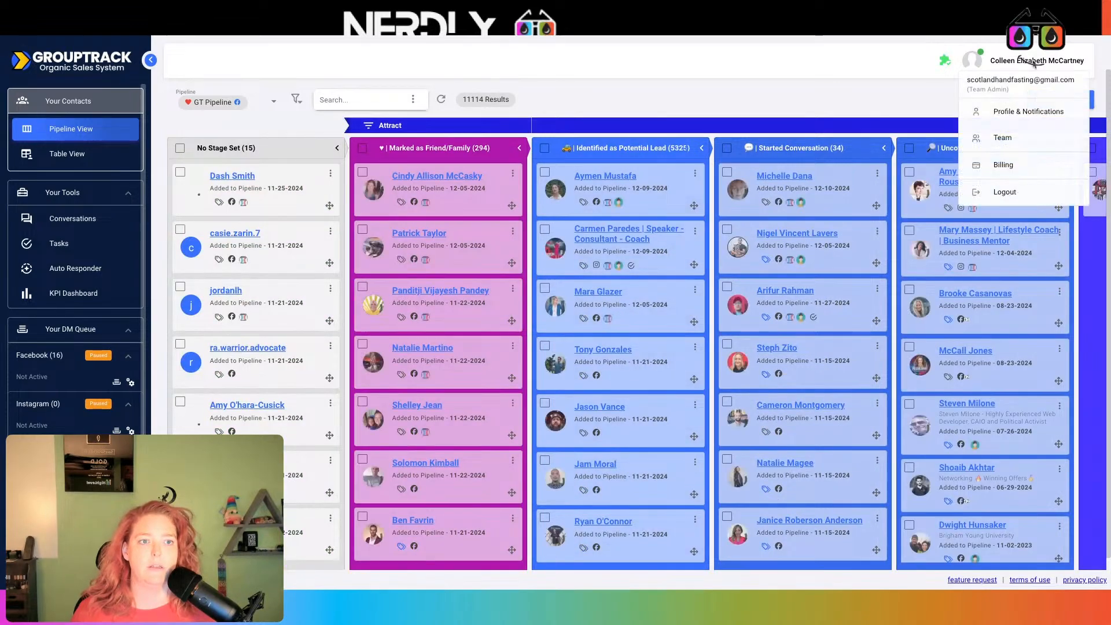
# In team settings, switch to My Personal Team to list its members
pyautogui.click(1011, 146)
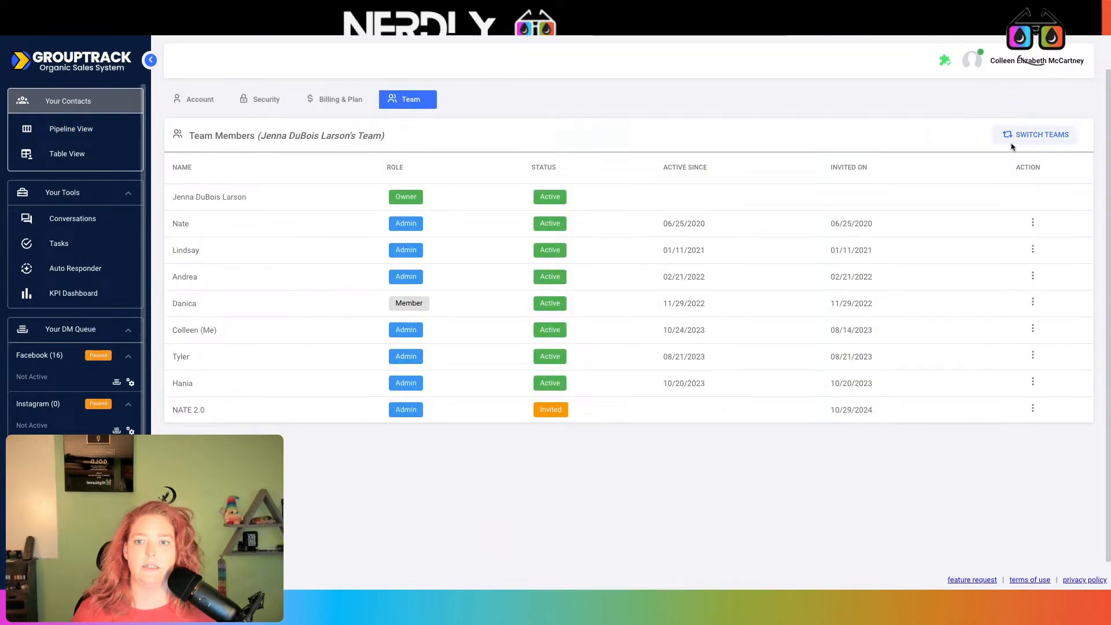
pyautogui.click(1032, 134)
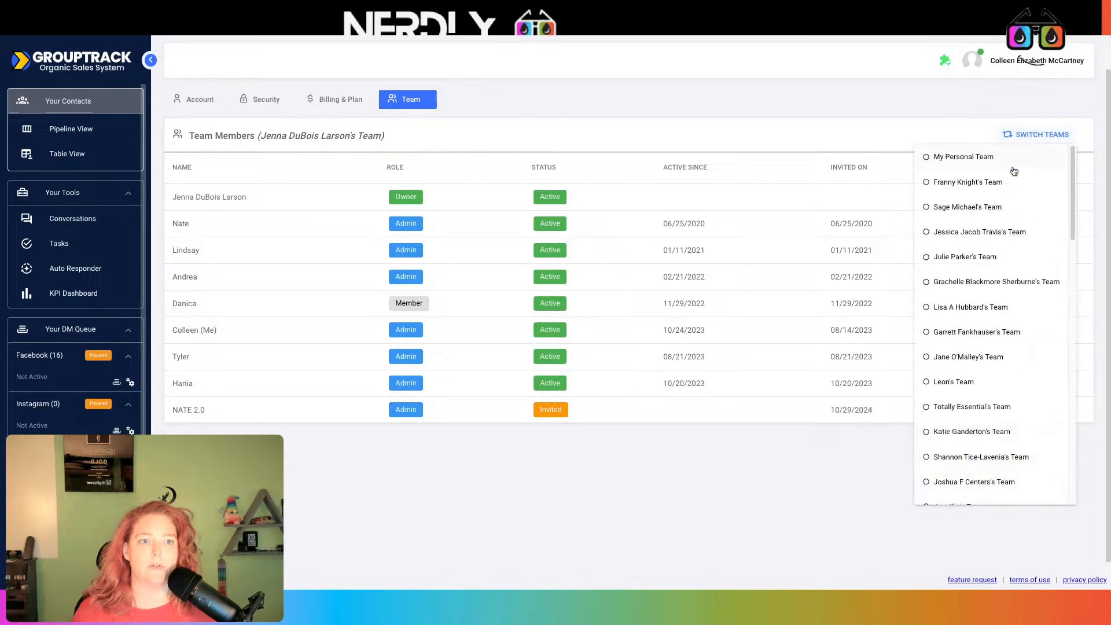
pyautogui.click(995, 154)
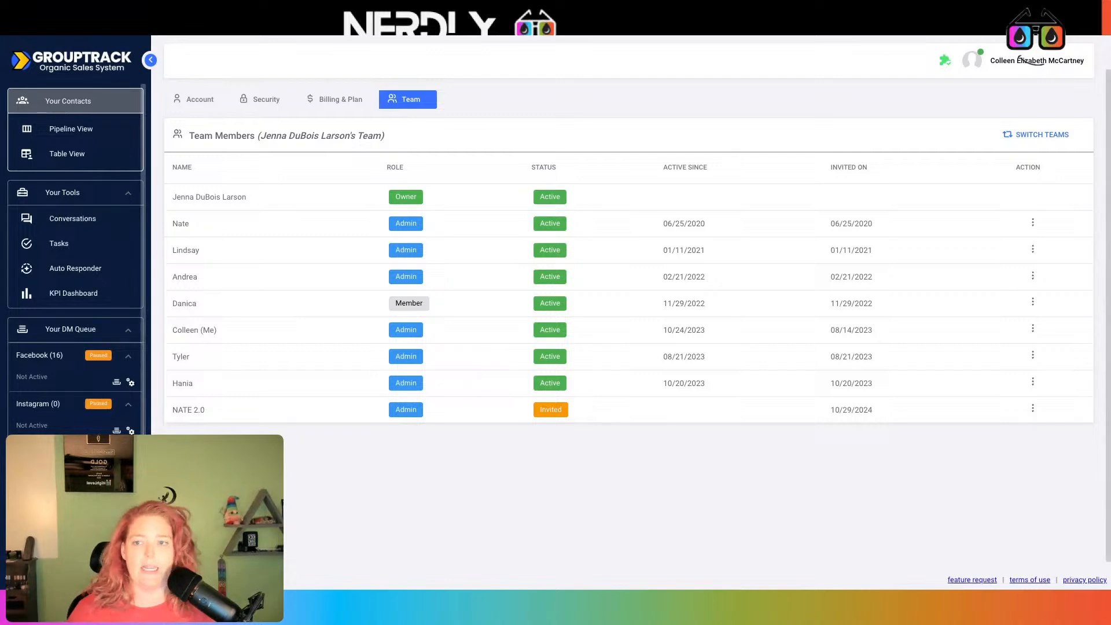
pyautogui.click(1038, 133)
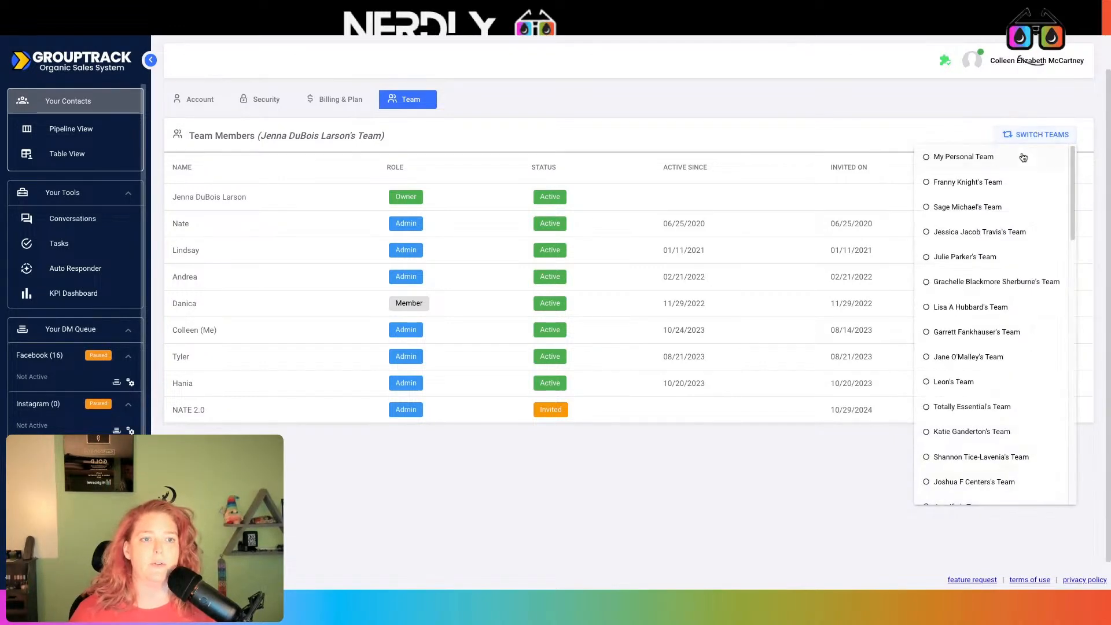
pyautogui.click(1018, 157)
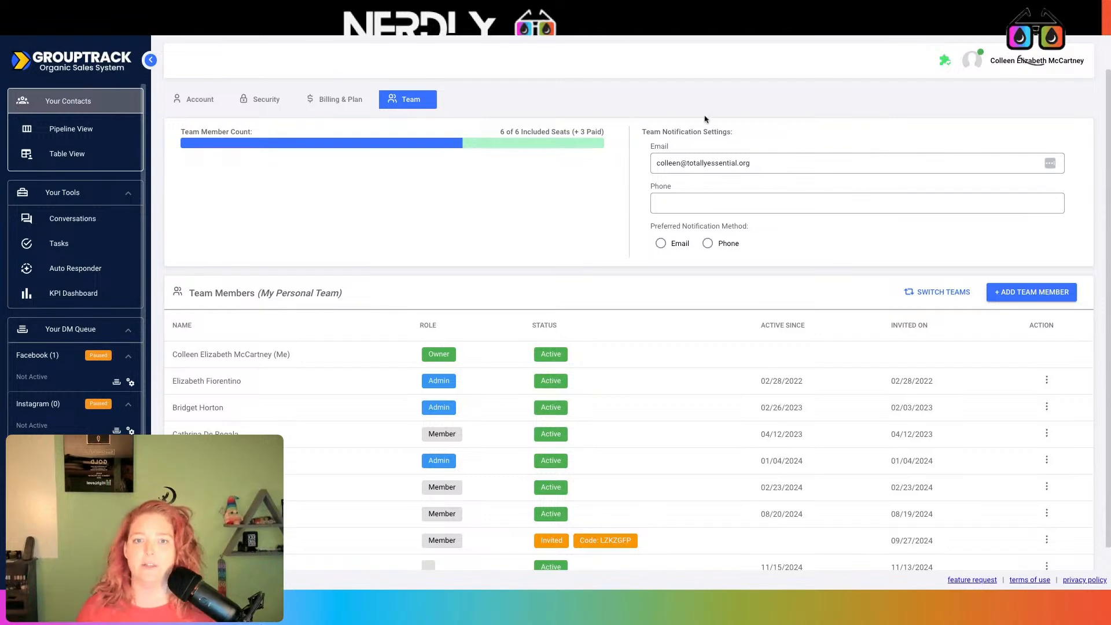
# Remove the team member invited on 08/19/2024 from My Personal Team
pyautogui.scroll(-1, 431, 250)
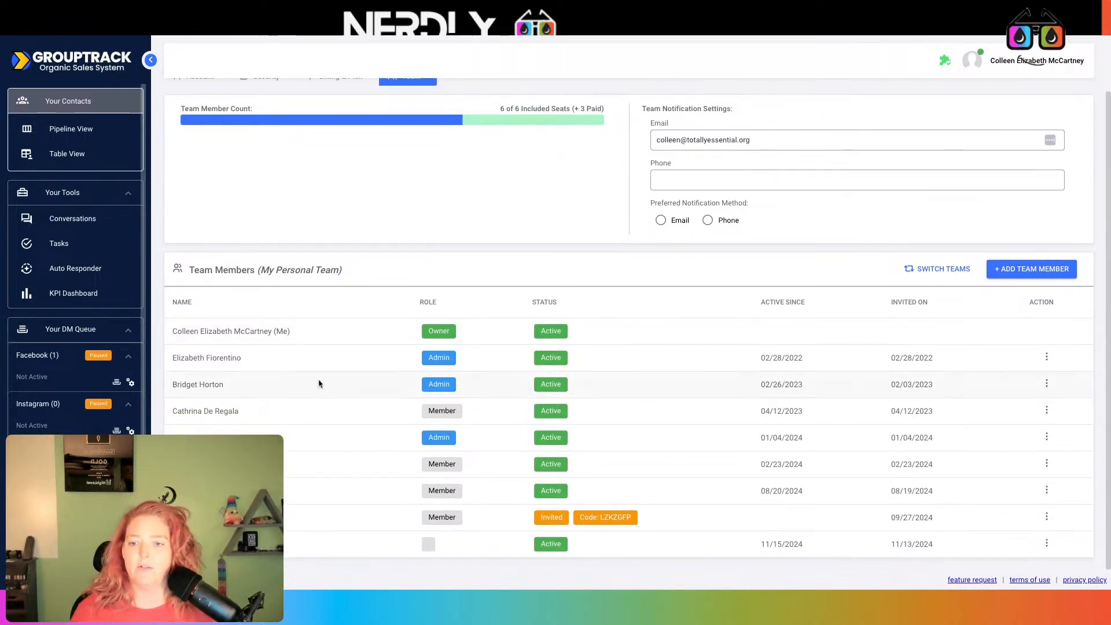
pyautogui.click(1046, 490)
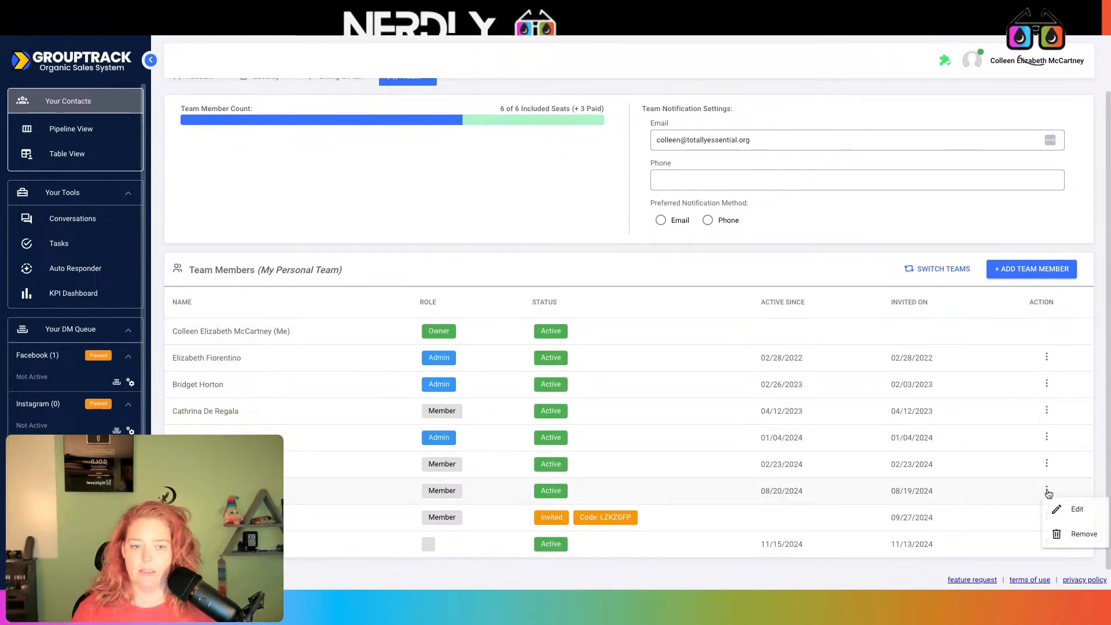
pyautogui.click(1068, 536)
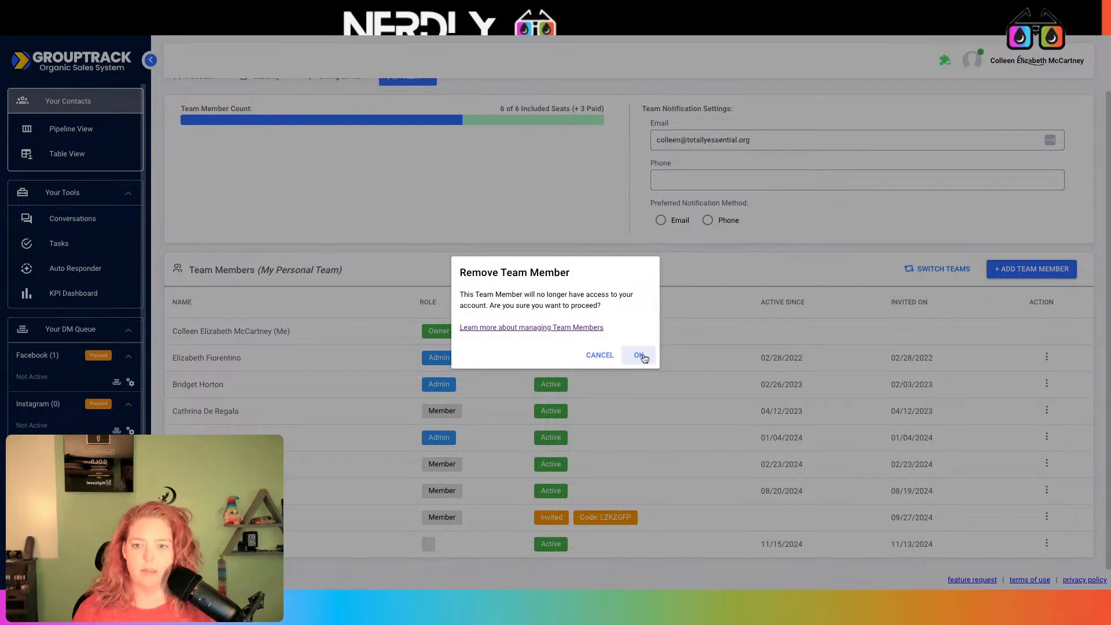
pyautogui.click(639, 356)
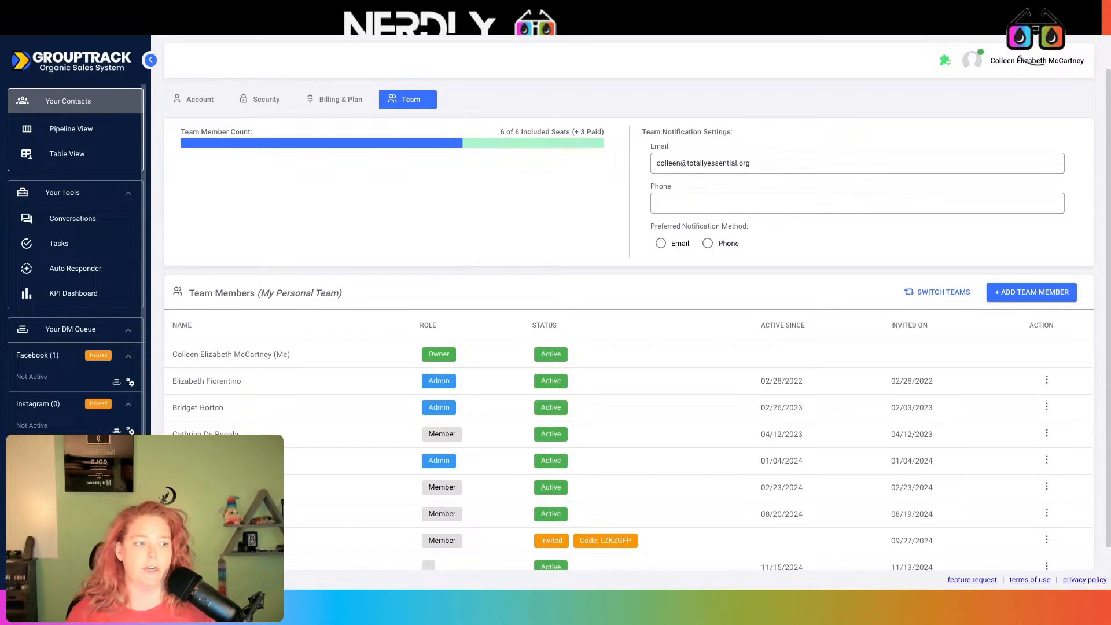
# Return to the reloaded GroupTrack tab showing 6 of 6 seats (+2 paid) and the seat warning
pyautogui.scroll(-1, 335, 449)
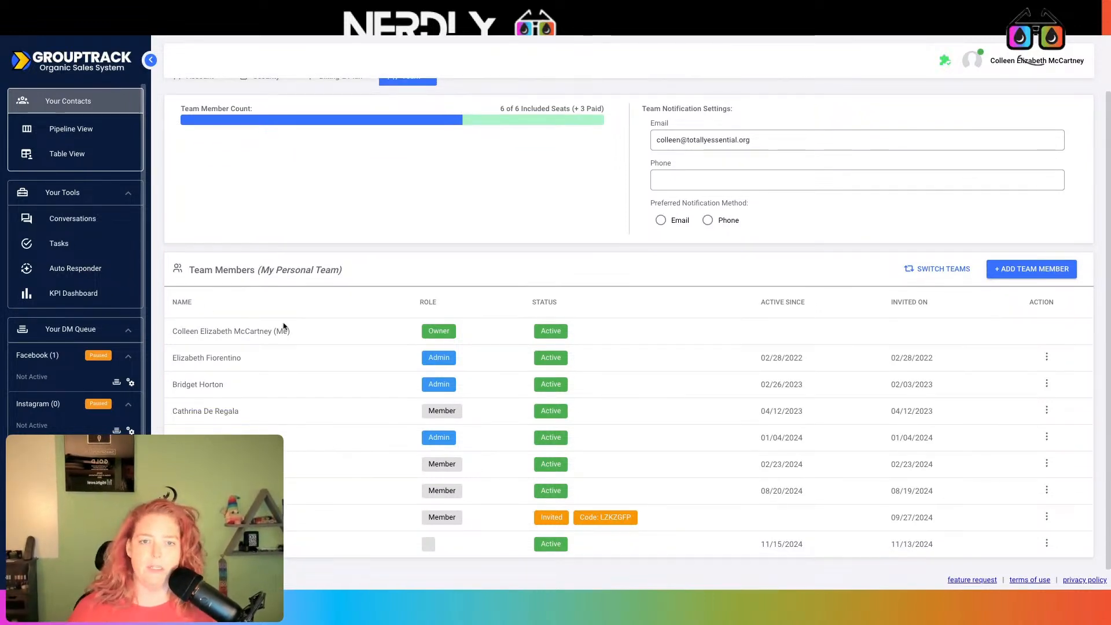
pyautogui.scroll(1, 318, 418)
pyautogui.scroll(1, 317, 417)
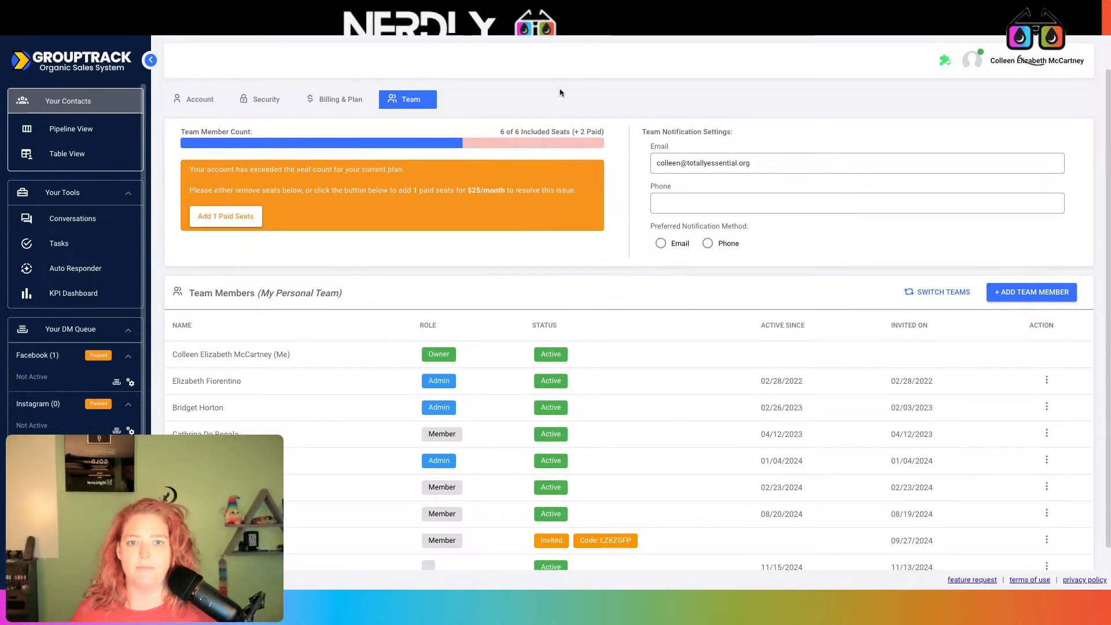
pyautogui.click(232, 37)
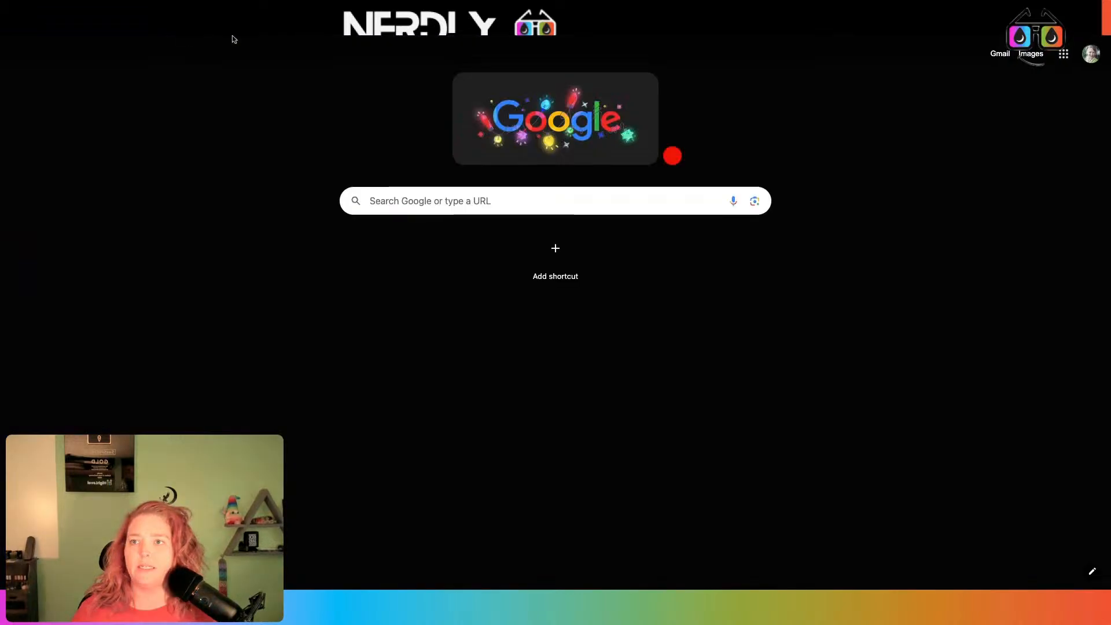
pyautogui.click(232, 36)
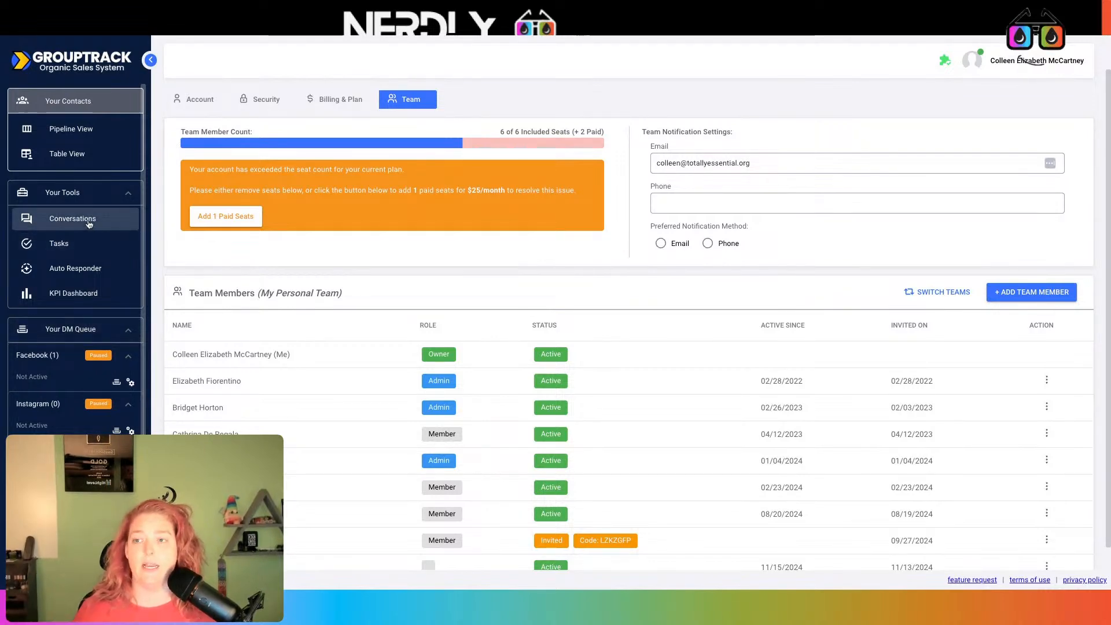
pyautogui.scroll(-1, 84, 313)
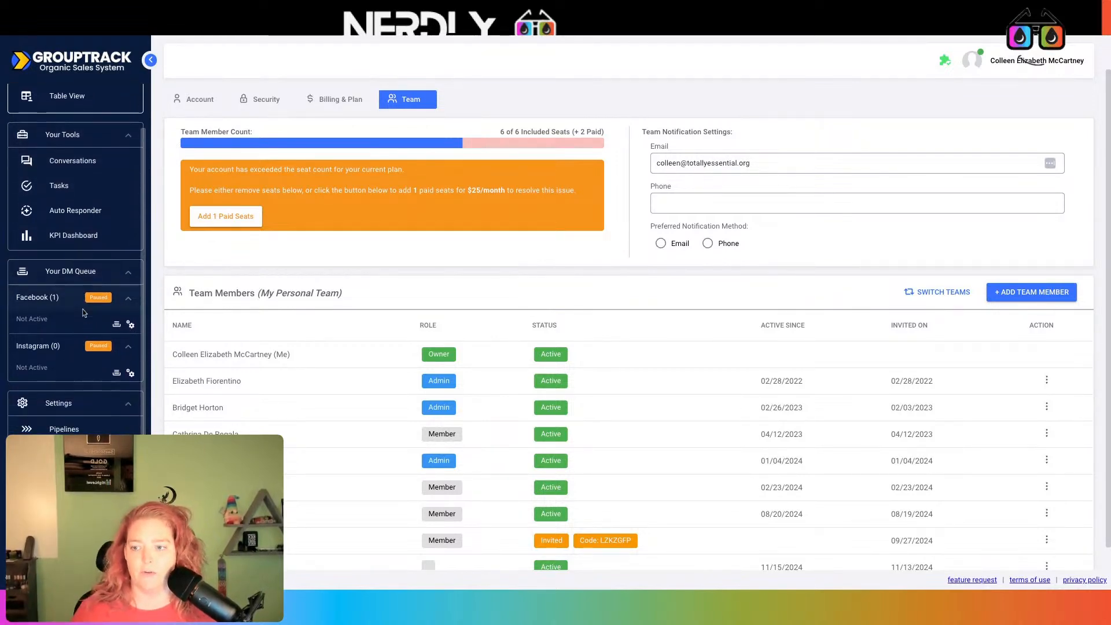
# Go to Settings > Pipelines and add a new pipeline from a template
pyautogui.click(81, 427)
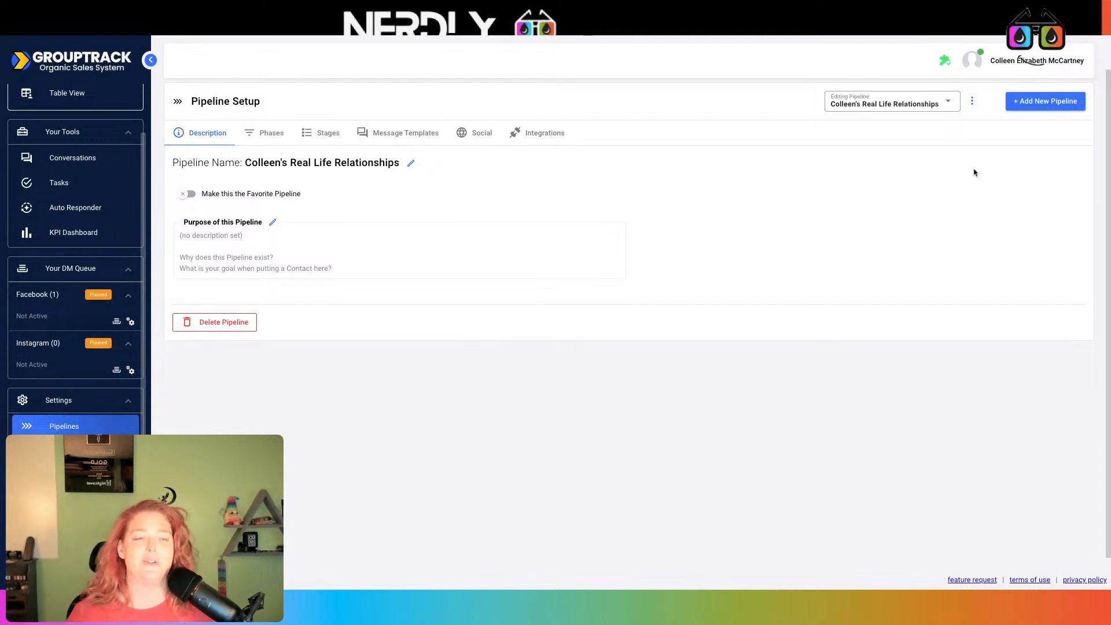
pyautogui.click(1054, 102)
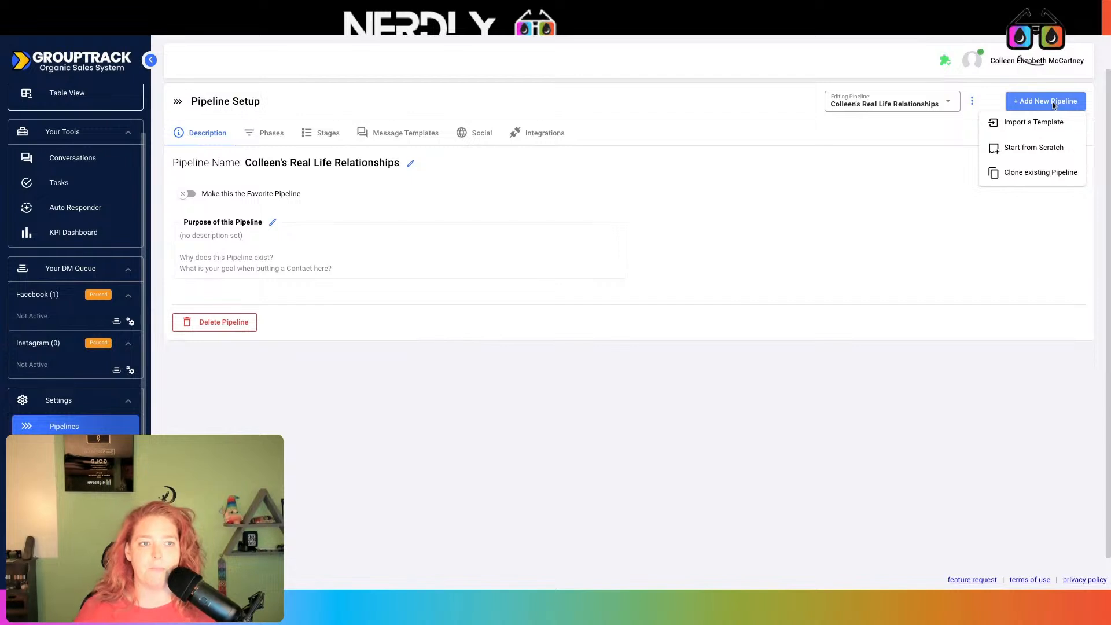
pyautogui.click(1040, 122)
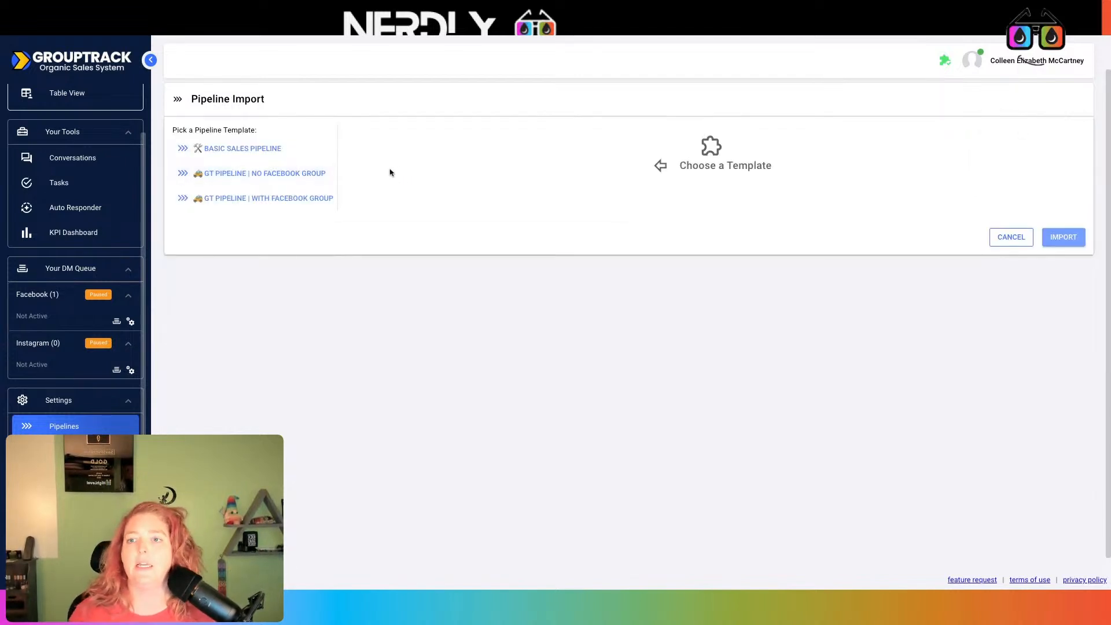
# Pick the GT Pipeline | With Facebook Group template, named '12/11/24 DEMO GT Pipeline | With Facebook Group'
pyautogui.click(243, 200)
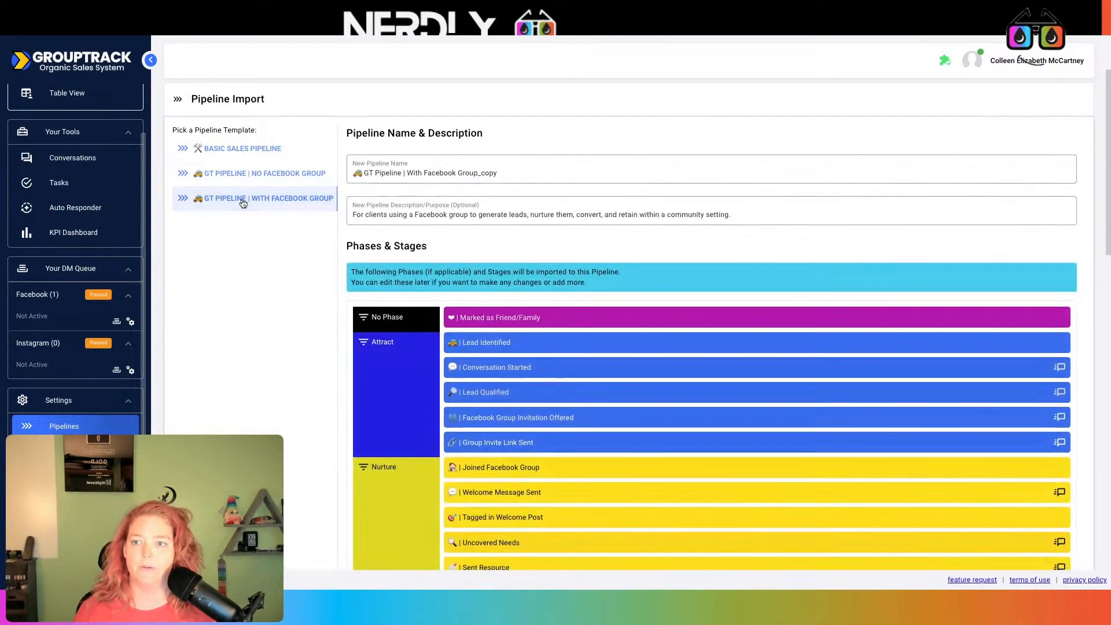
pyautogui.click(507, 173)
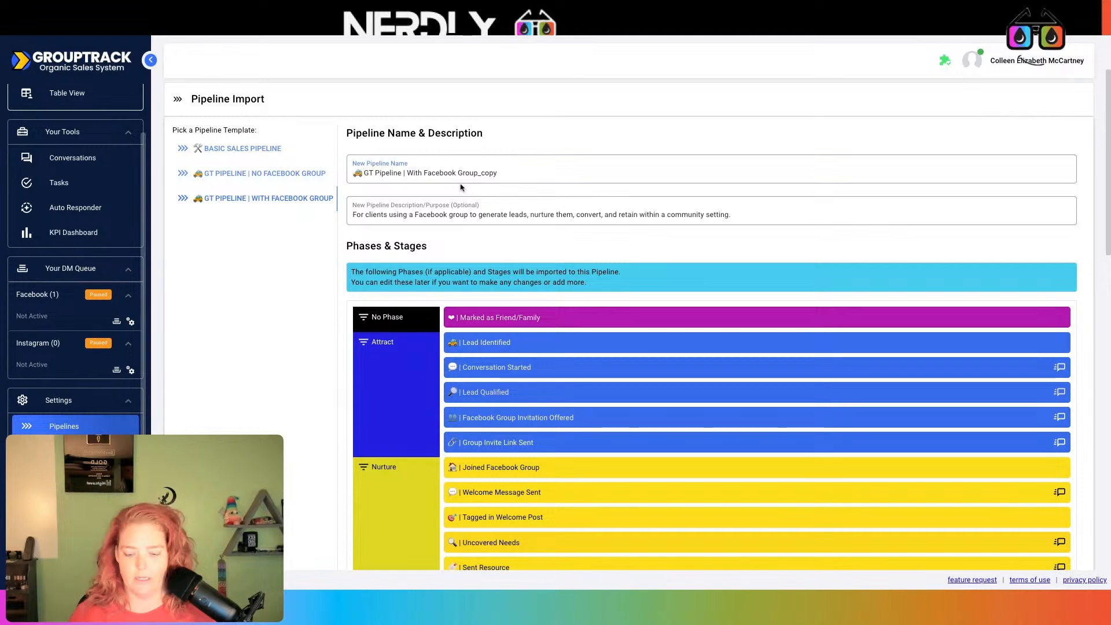
pyautogui.write('DEMO')
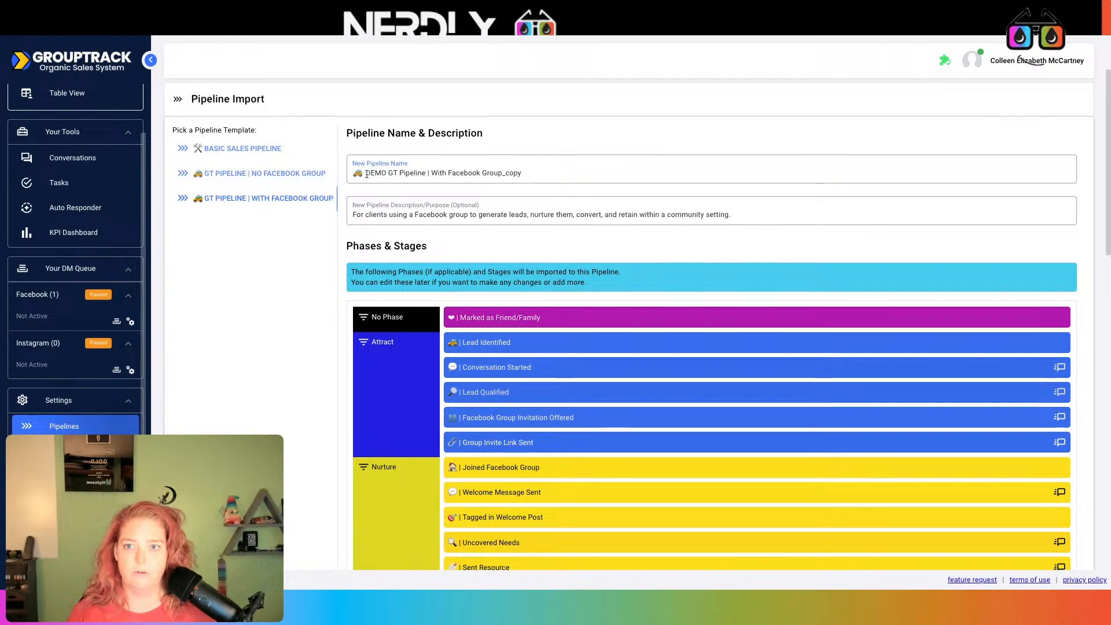
pyautogui.write('12/11')
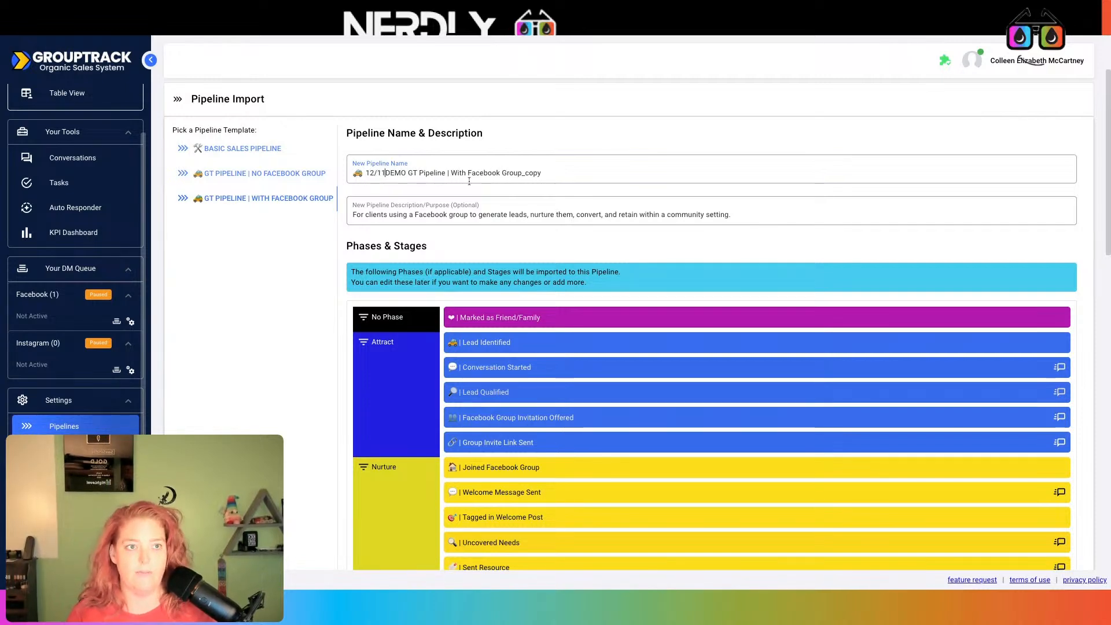
pyautogui.write('/24')
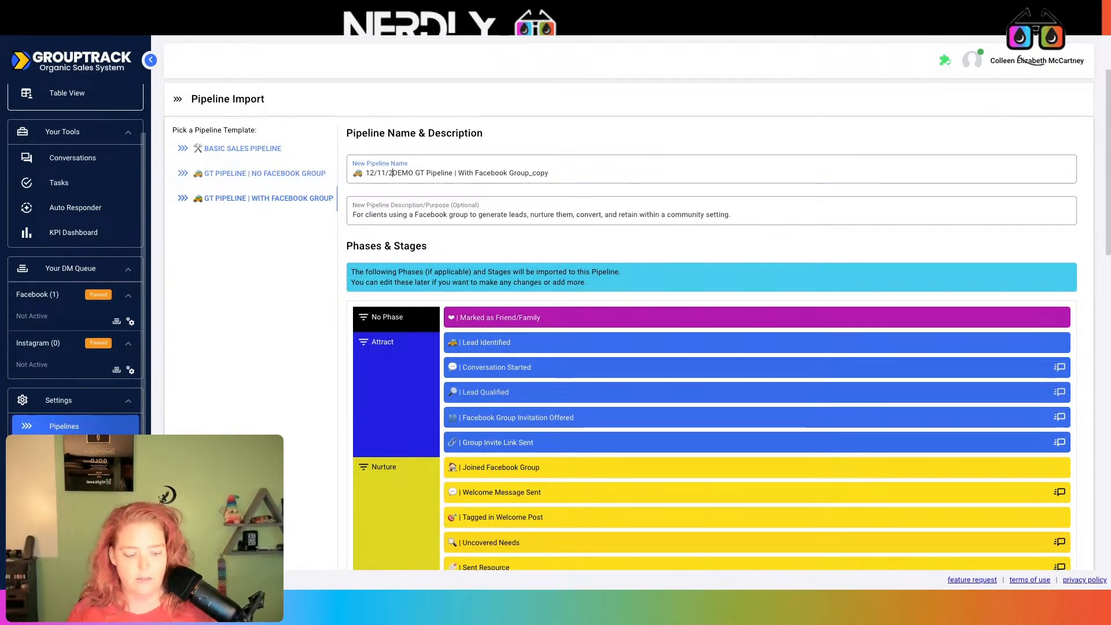
pyautogui.doubleClick(536, 172)
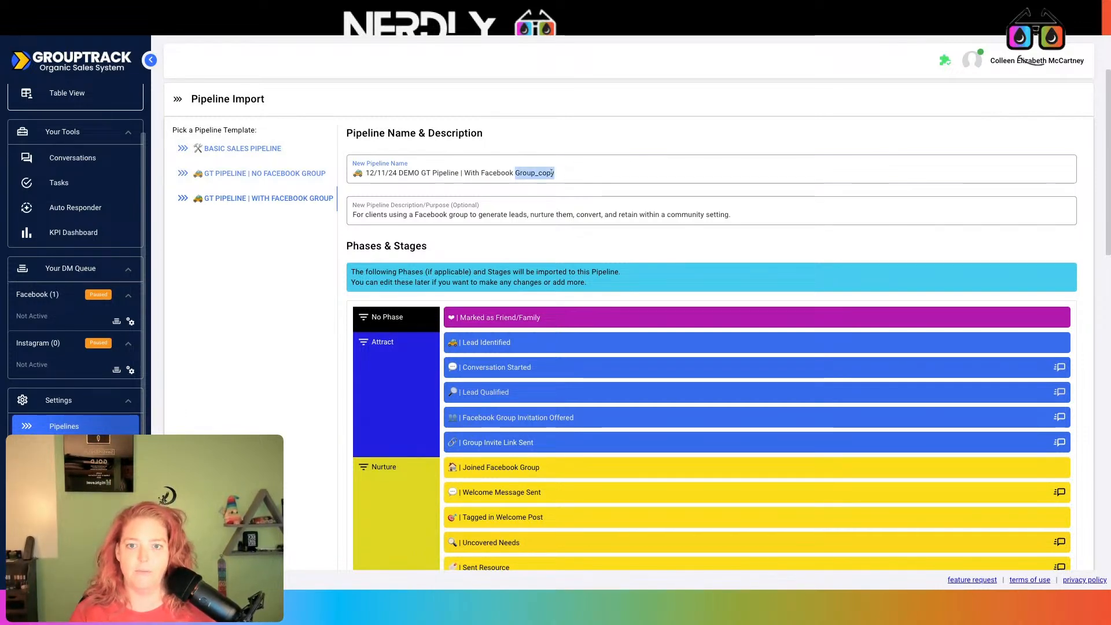
pyautogui.write('Group')
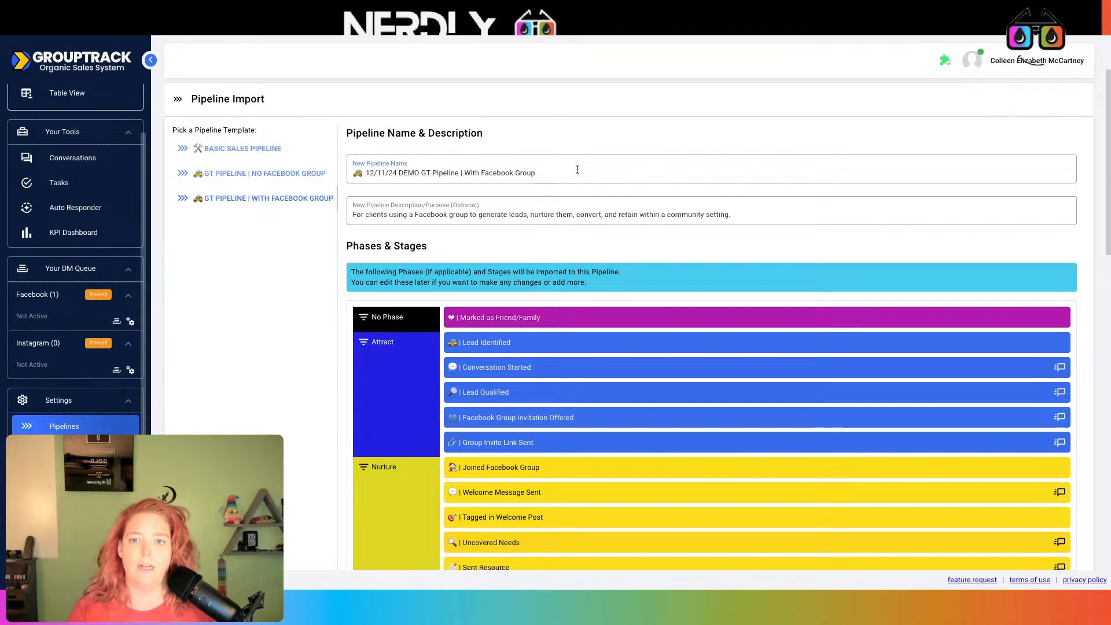
pyautogui.scroll(-1, 436, 323)
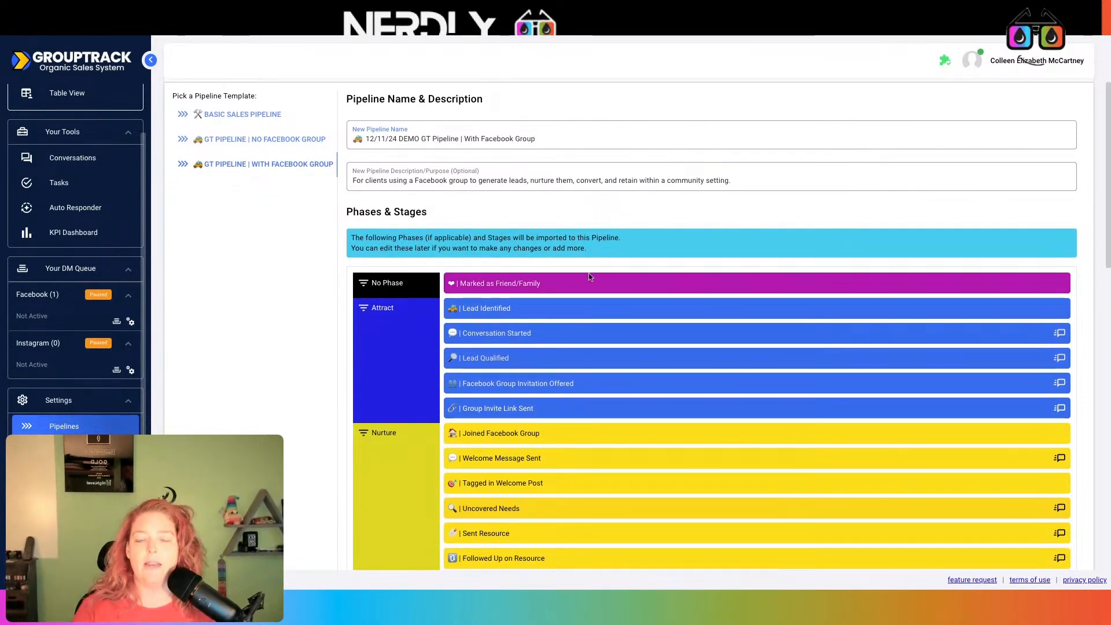
pyautogui.scroll(-1, 589, 273)
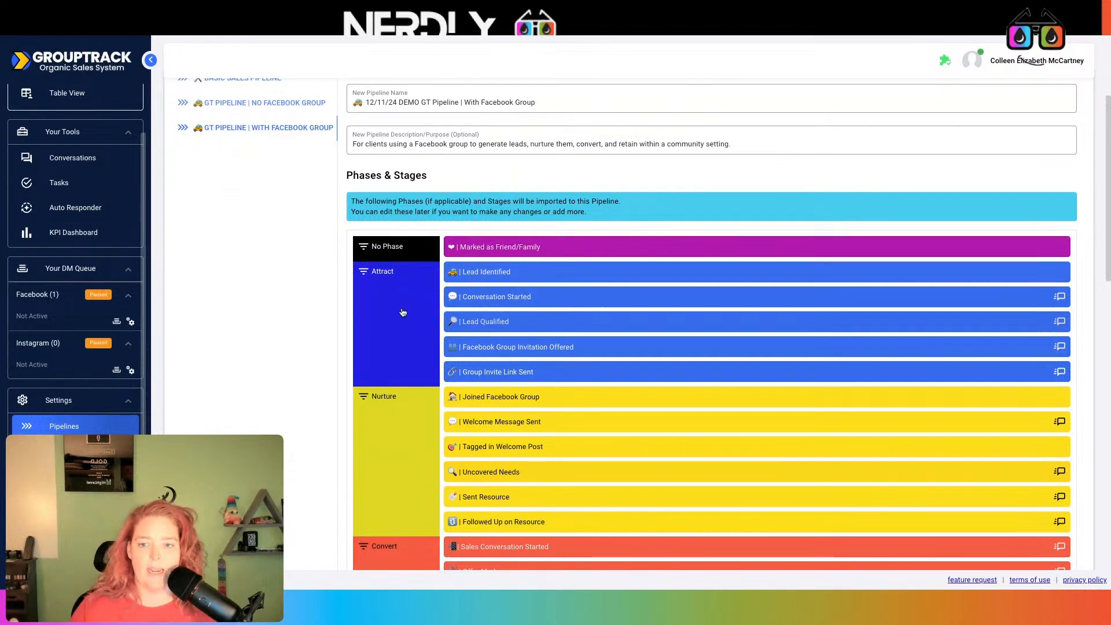
pyautogui.scroll(-1, 404, 310)
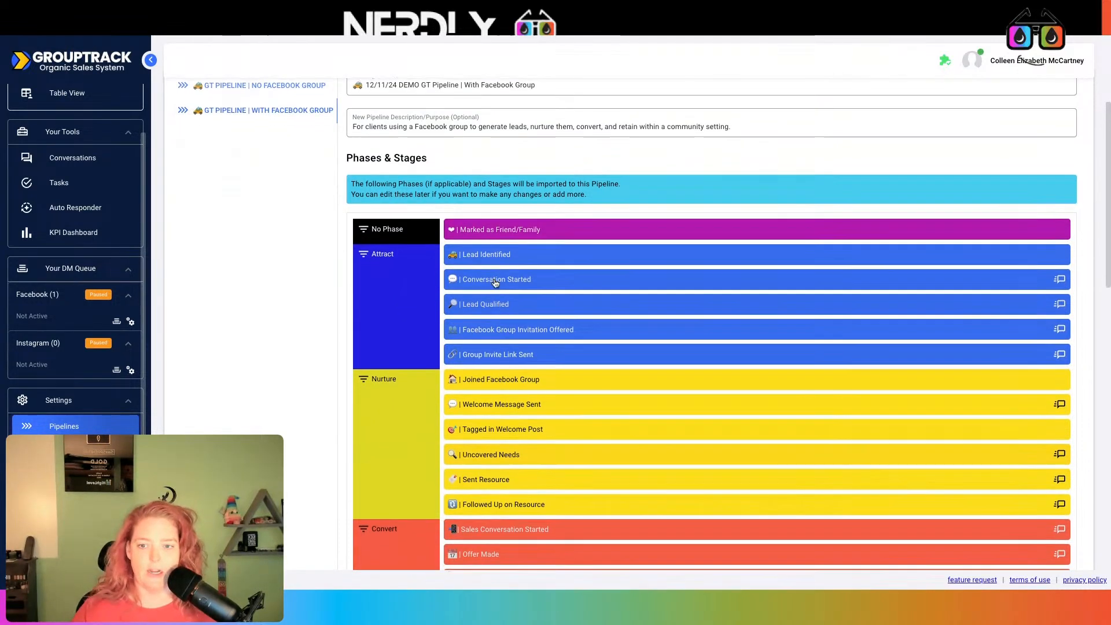
pyautogui.scroll(-1, 495, 280)
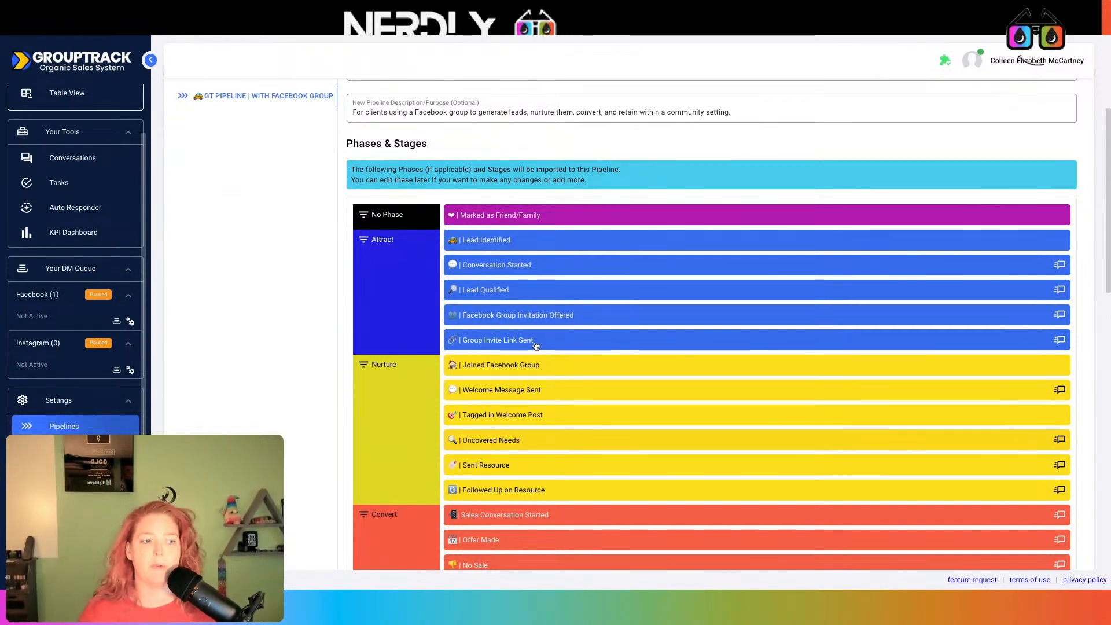
pyautogui.scroll(-1, 353, 406)
pyautogui.scroll(-2, 353, 406)
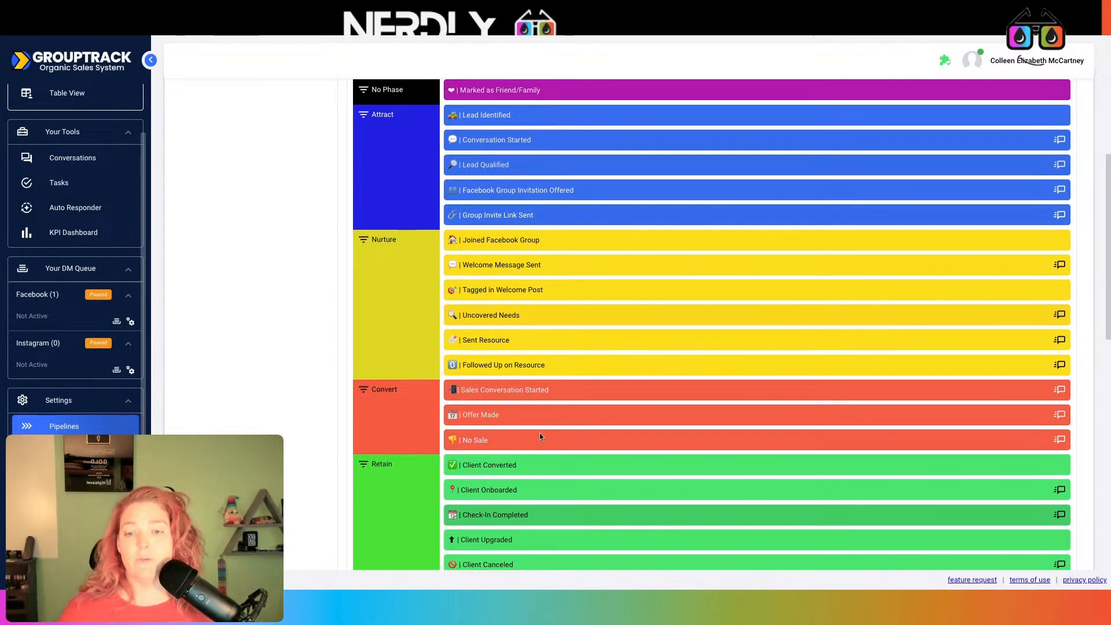
pyautogui.scroll(-2, 542, 430)
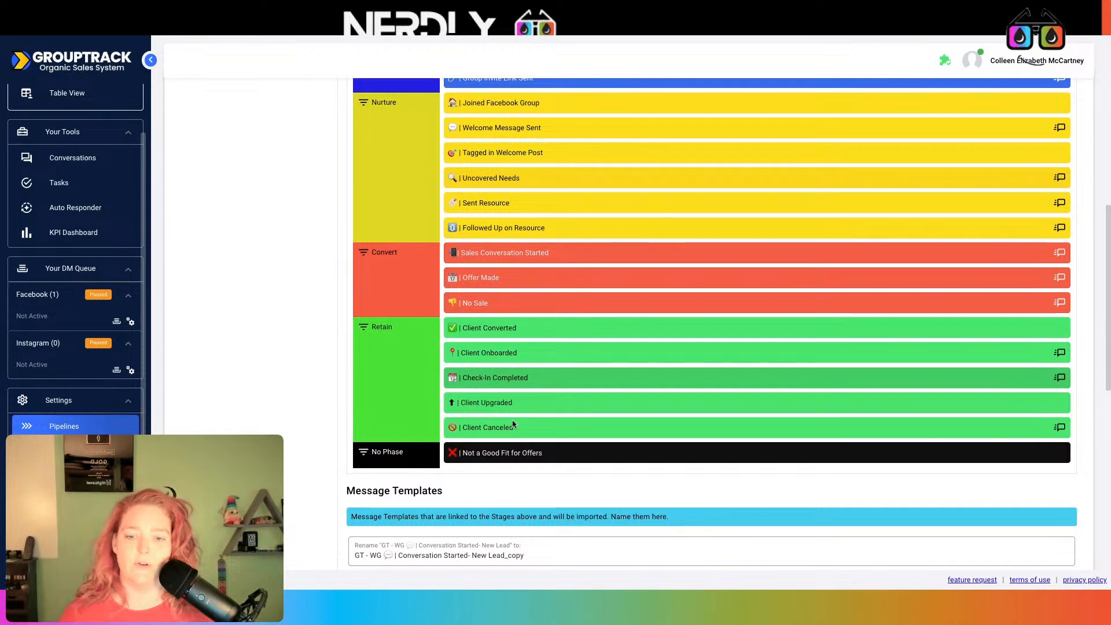
pyautogui.scroll(1, 513, 427)
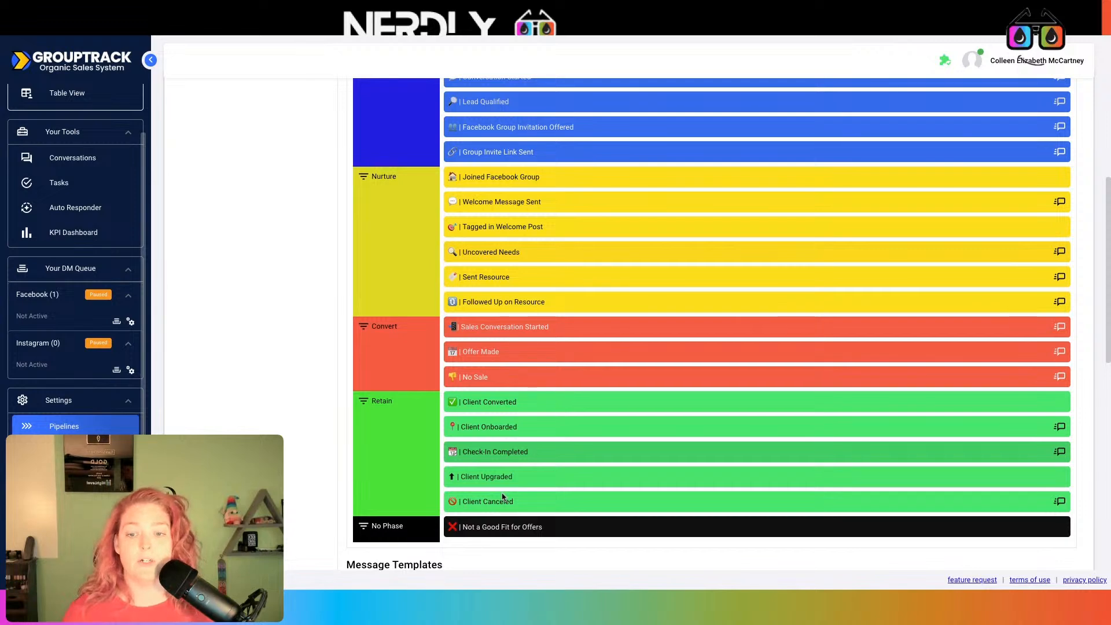
pyautogui.scroll(1, 501, 477)
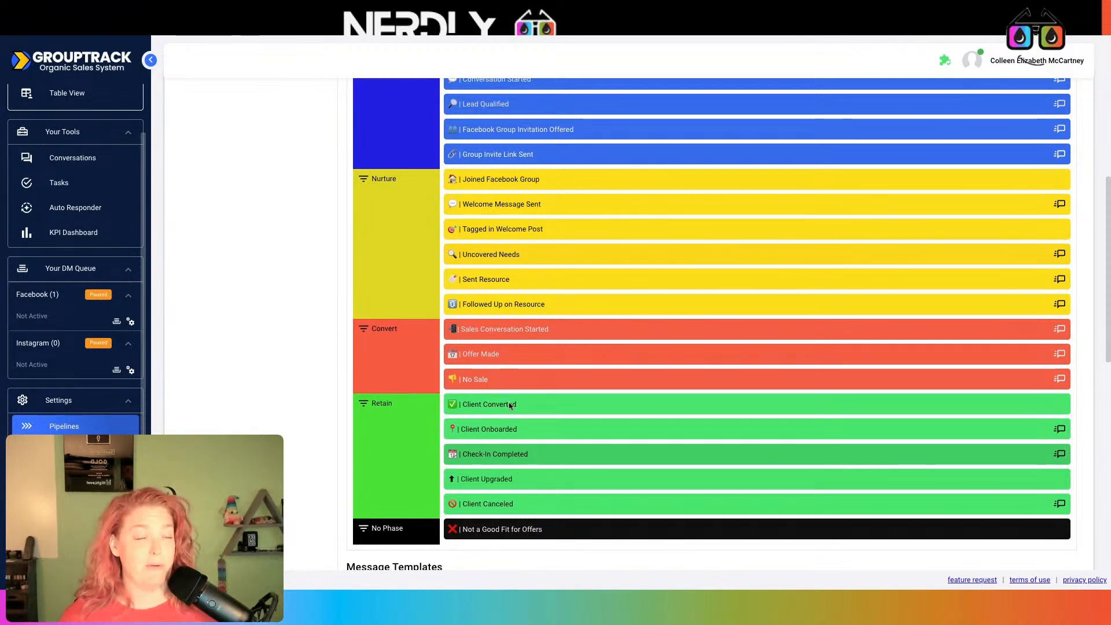
pyautogui.scroll(-1, 521, 402)
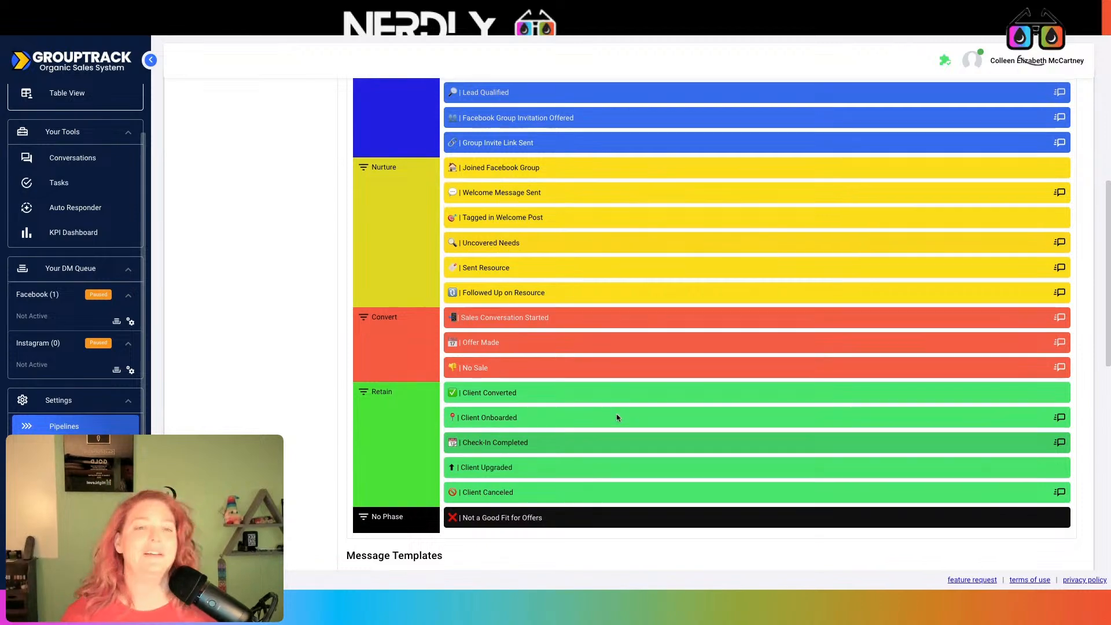
pyautogui.scroll(10, 616, 414)
pyautogui.scroll(-7, 463, 186)
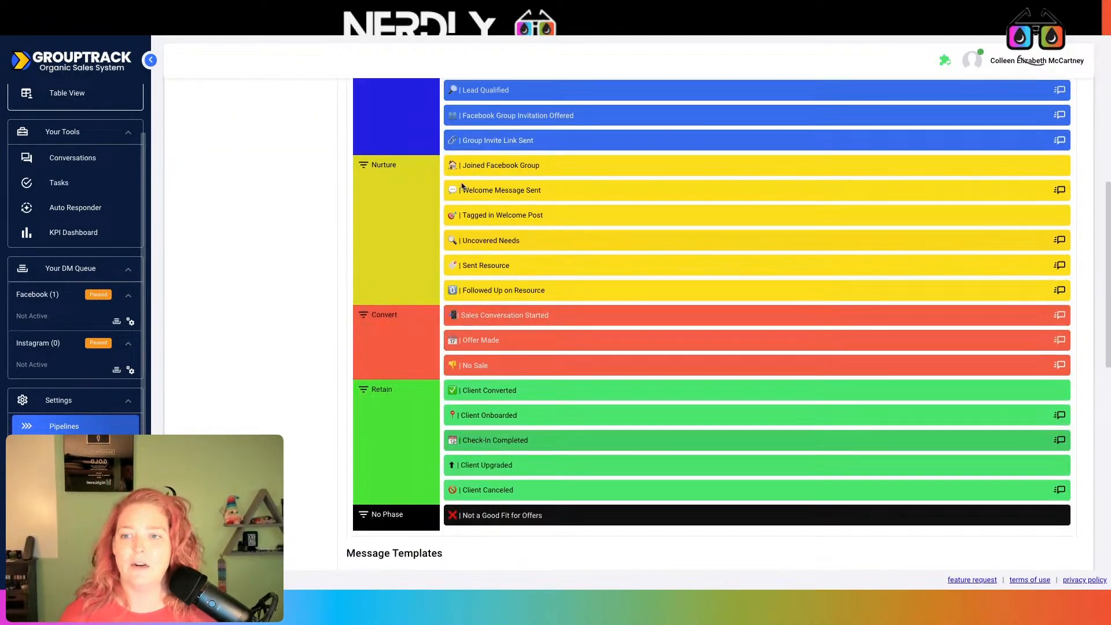
pyautogui.scroll(-4, 471, 185)
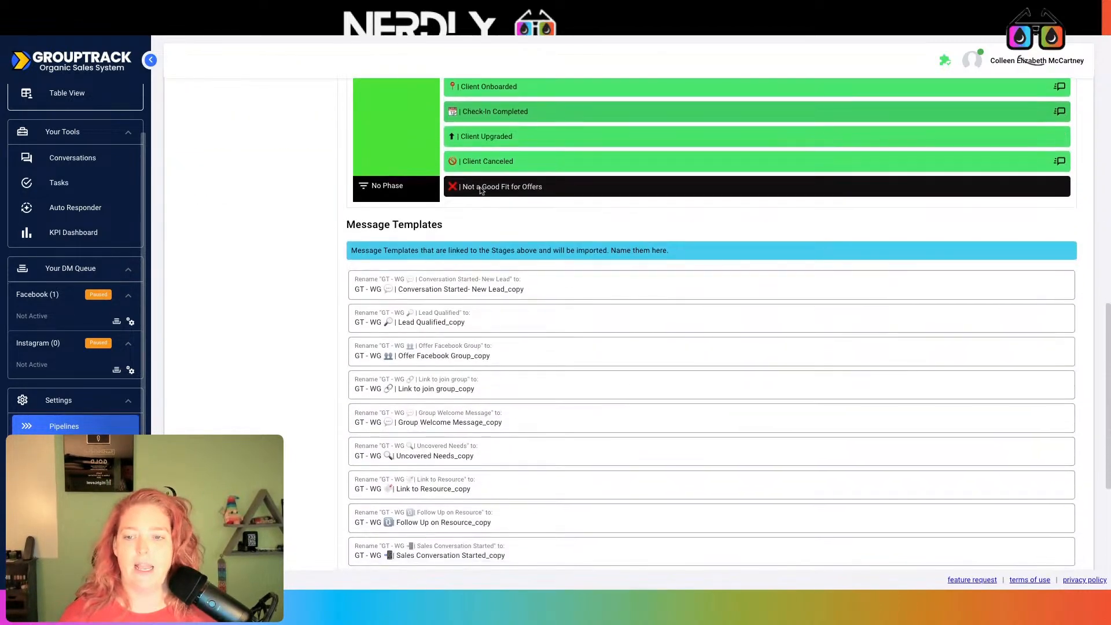
# Import the Facebook Group pipeline template with its stages and templates
pyautogui.scroll(-4, 590, 369)
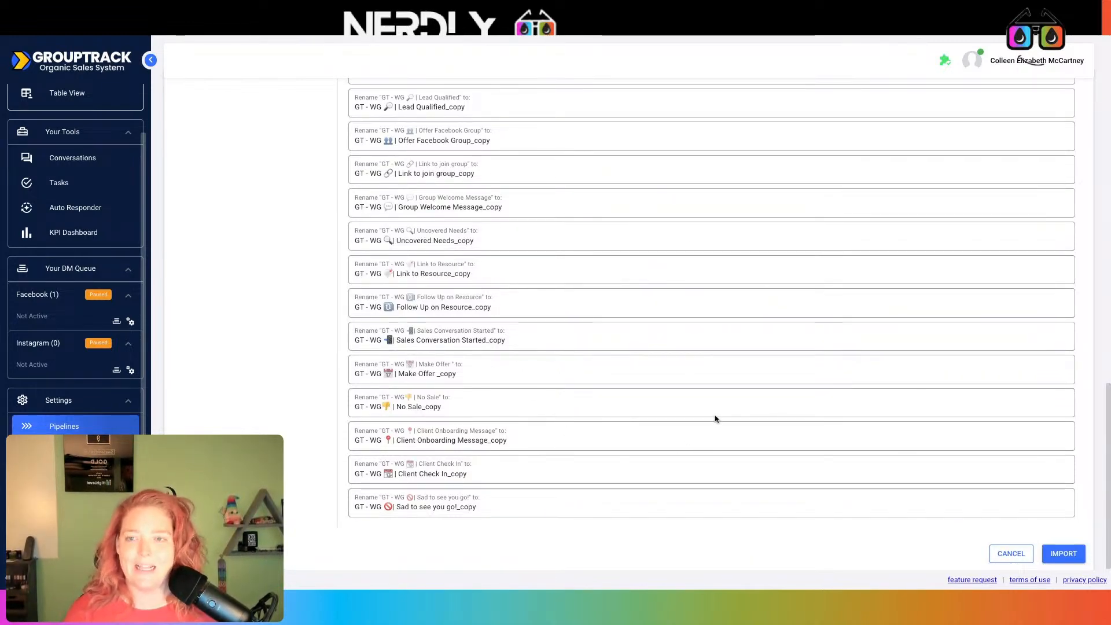
pyautogui.click(1068, 557)
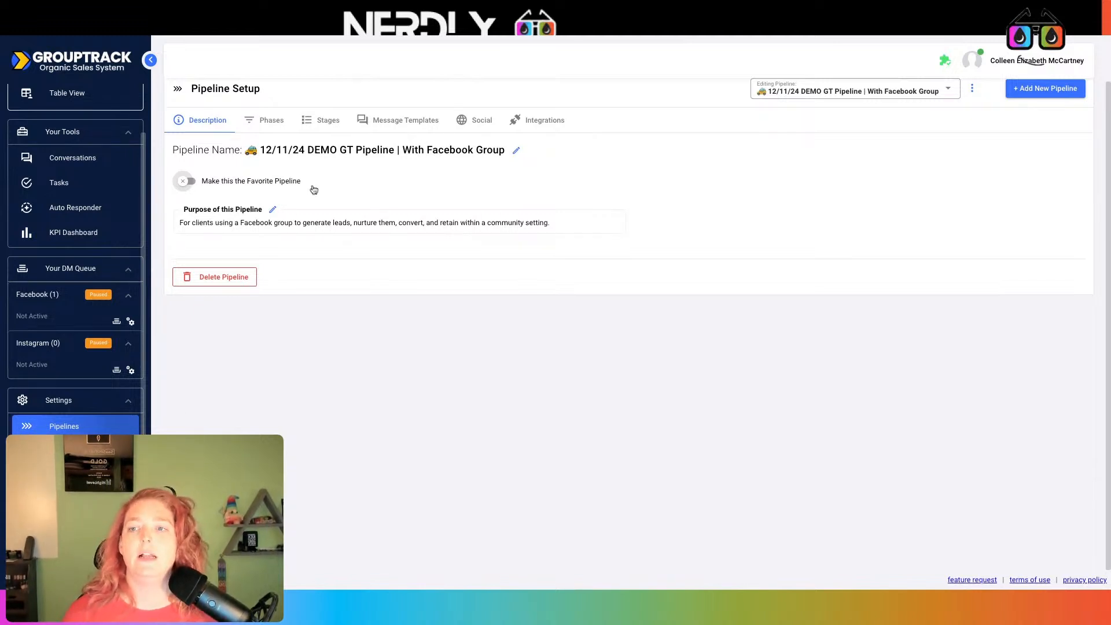
pyautogui.click(540, 124)
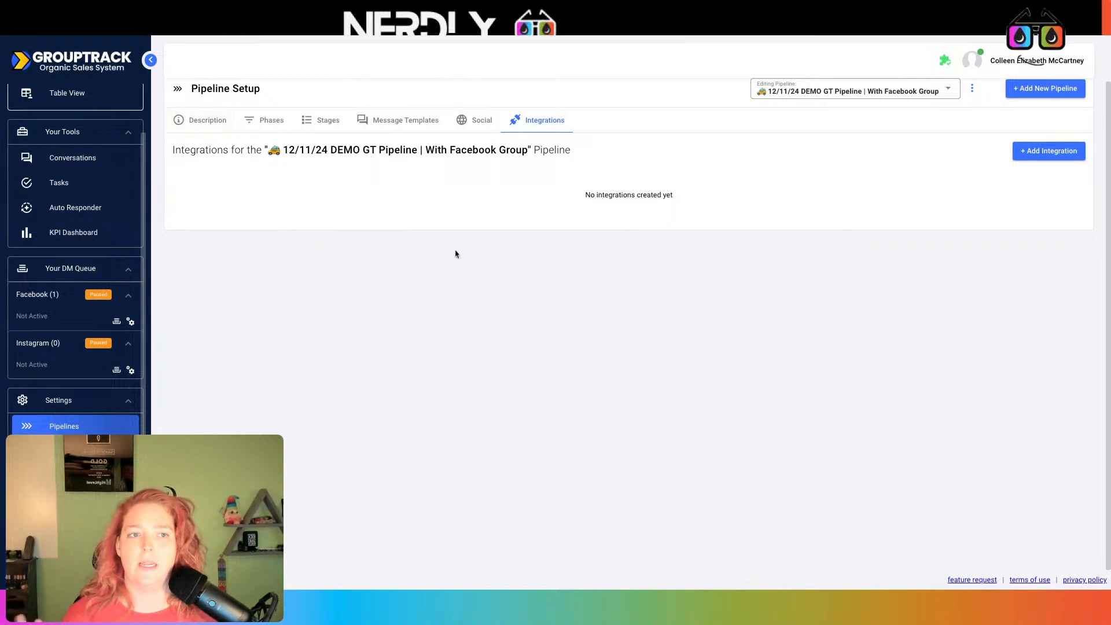
# Scroll the pipeline's Integrations page, confirming no integrations exist yet
pyautogui.scroll(-2, 104, 404)
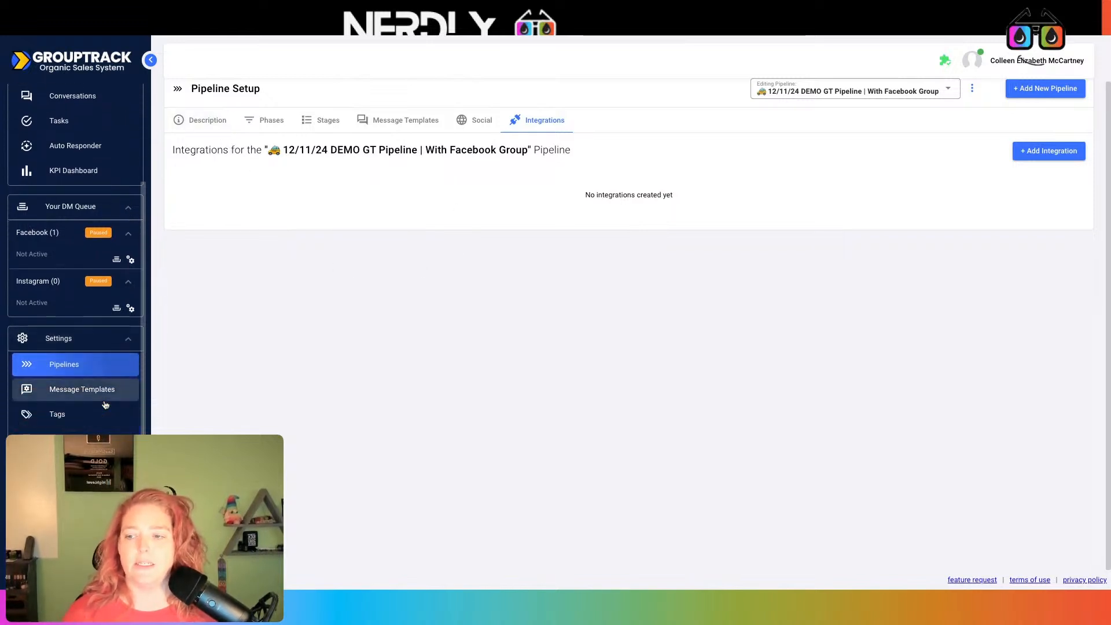
# Browse Integration Connections, including the HOA Google Sheet and the Nerdly GoHighLevel connection
pyautogui.click(72, 464)
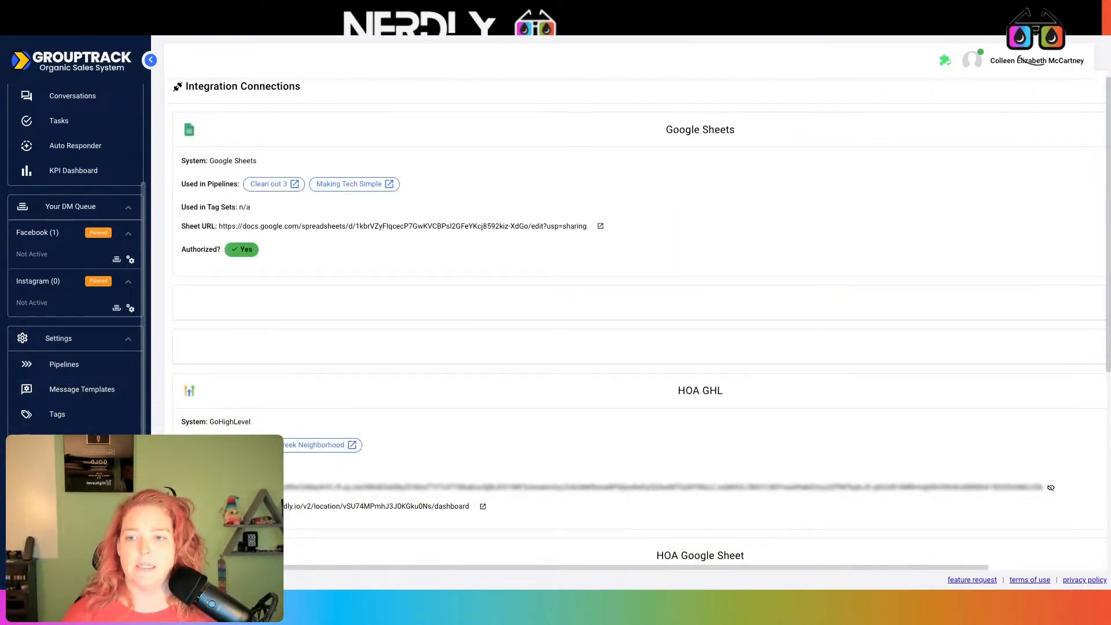
pyautogui.scroll(-1, 537, 317)
pyautogui.scroll(1, 535, 318)
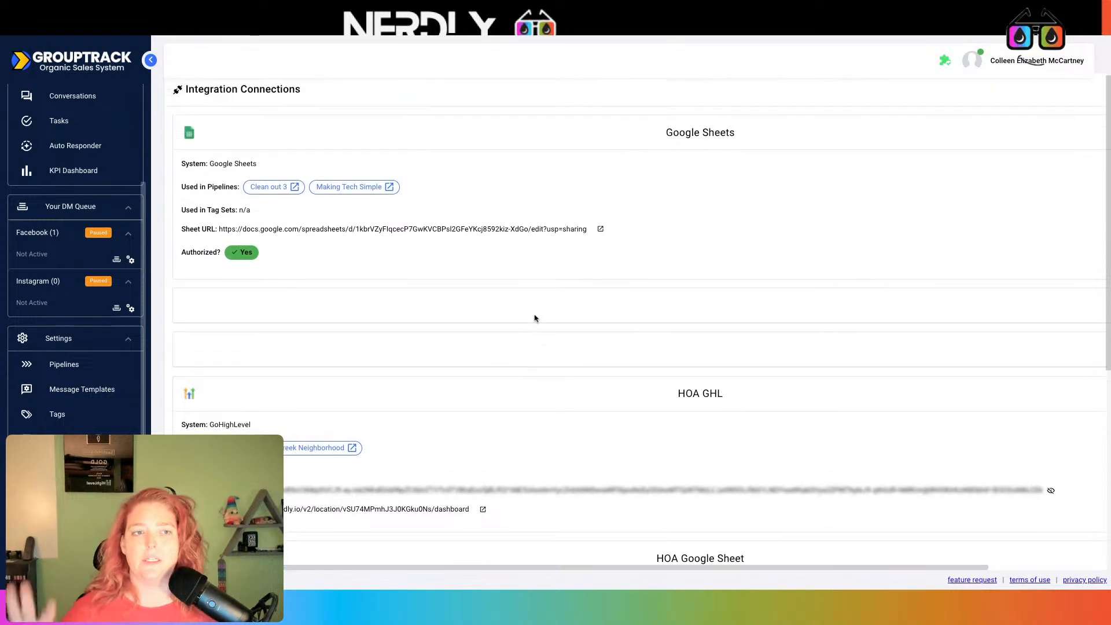
pyautogui.scroll(-3, 534, 319)
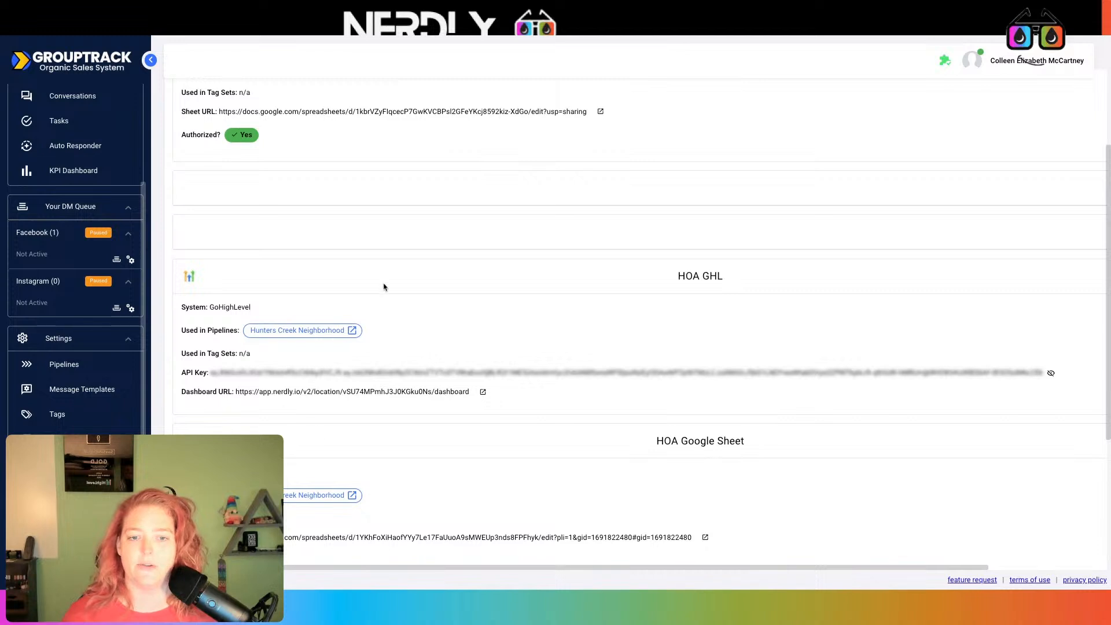
pyautogui.scroll(3, 387, 283)
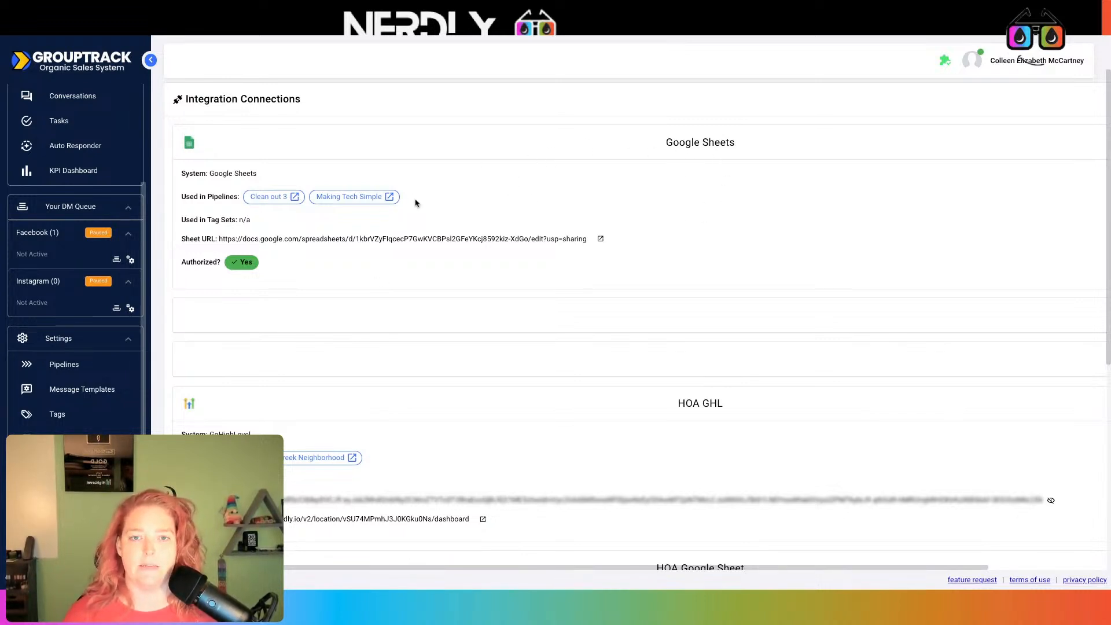
pyautogui.scroll(-5, 412, 203)
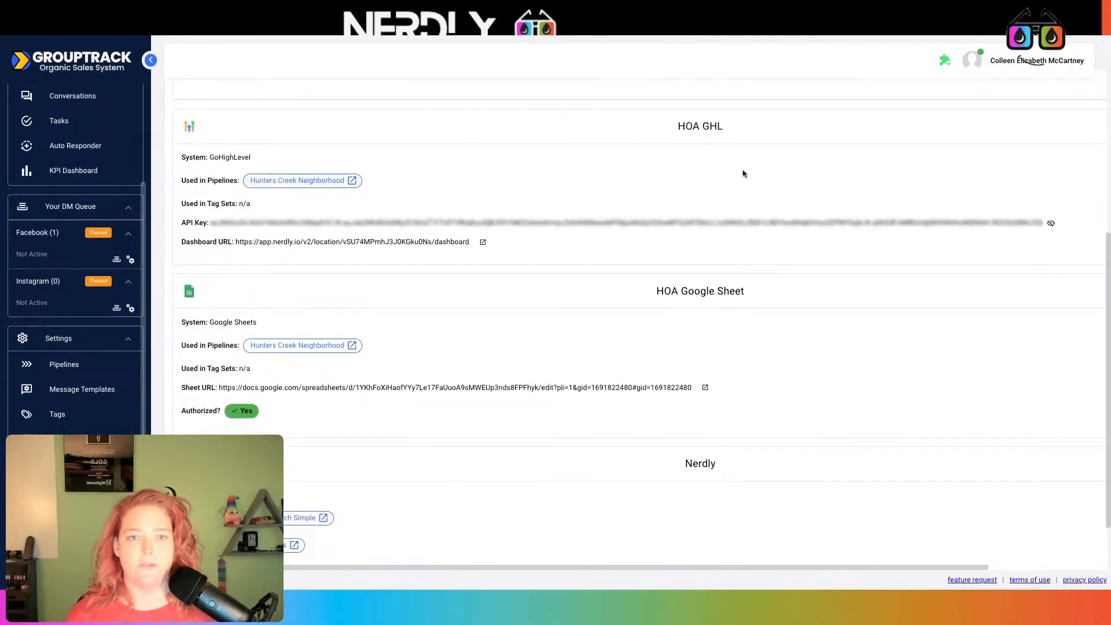
pyautogui.scroll(-1, 752, 169)
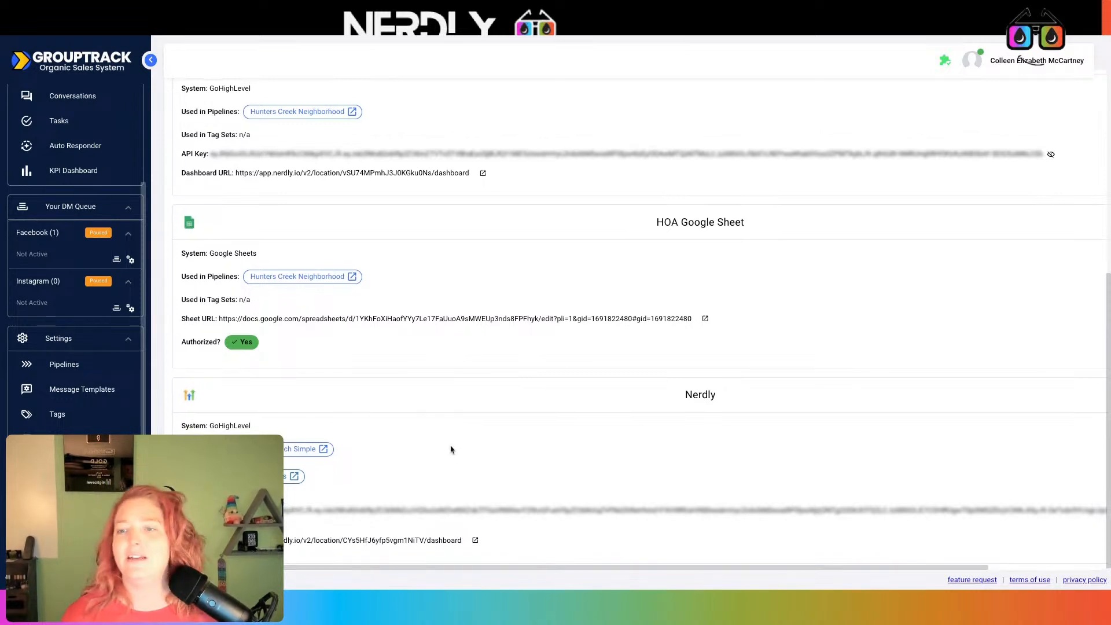
pyautogui.scroll(1, 451, 448)
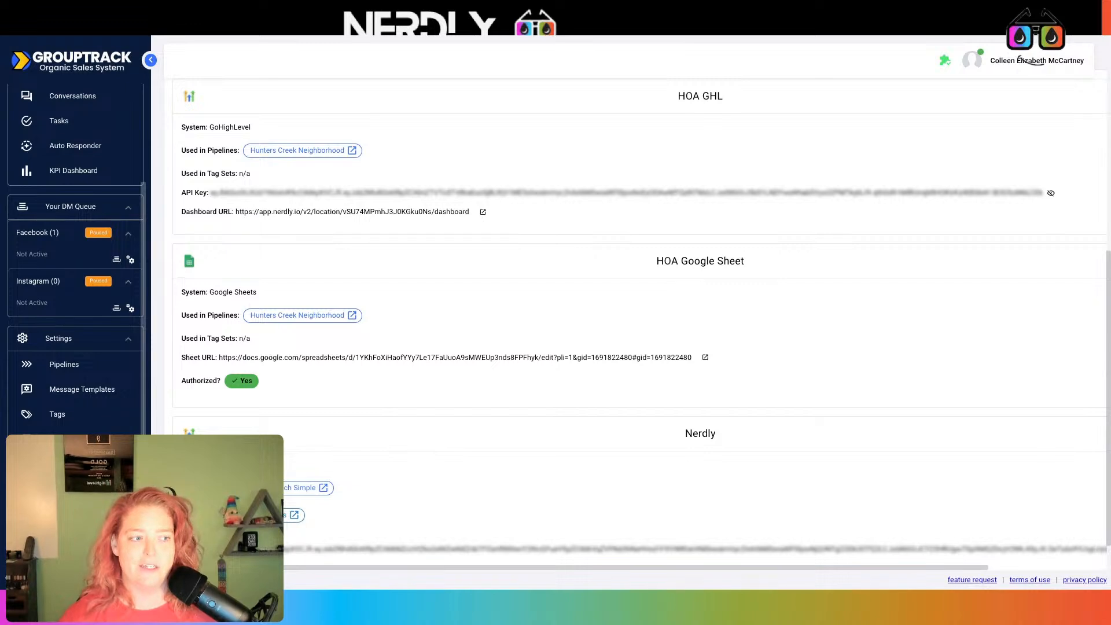
pyautogui.scroll(5, 636, 324)
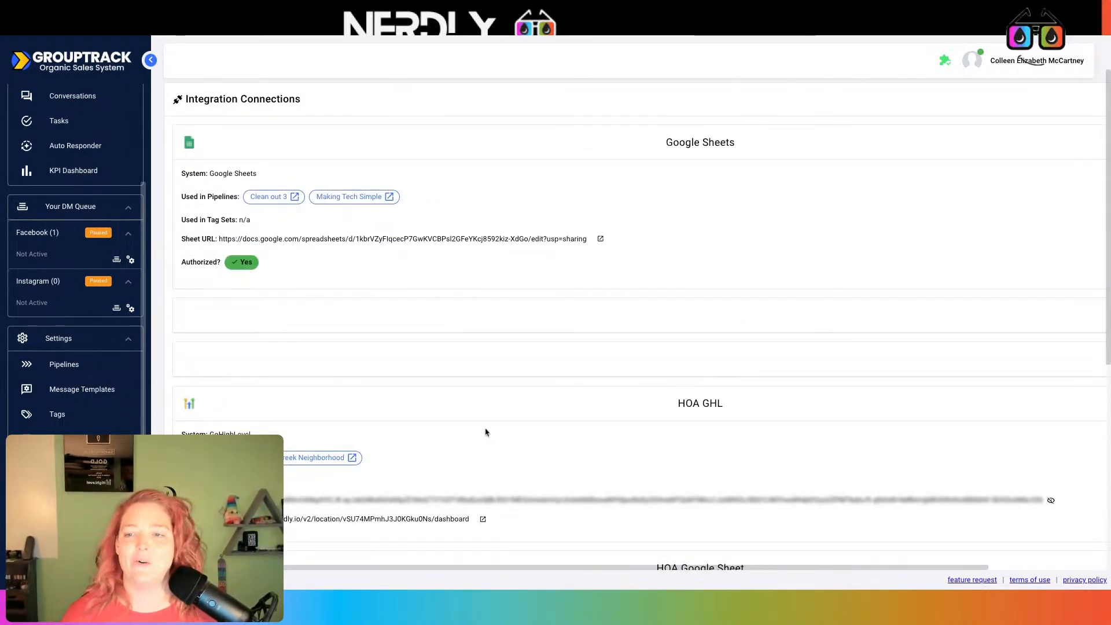
pyautogui.scroll(-5, 484, 433)
pyautogui.scroll(1, 483, 432)
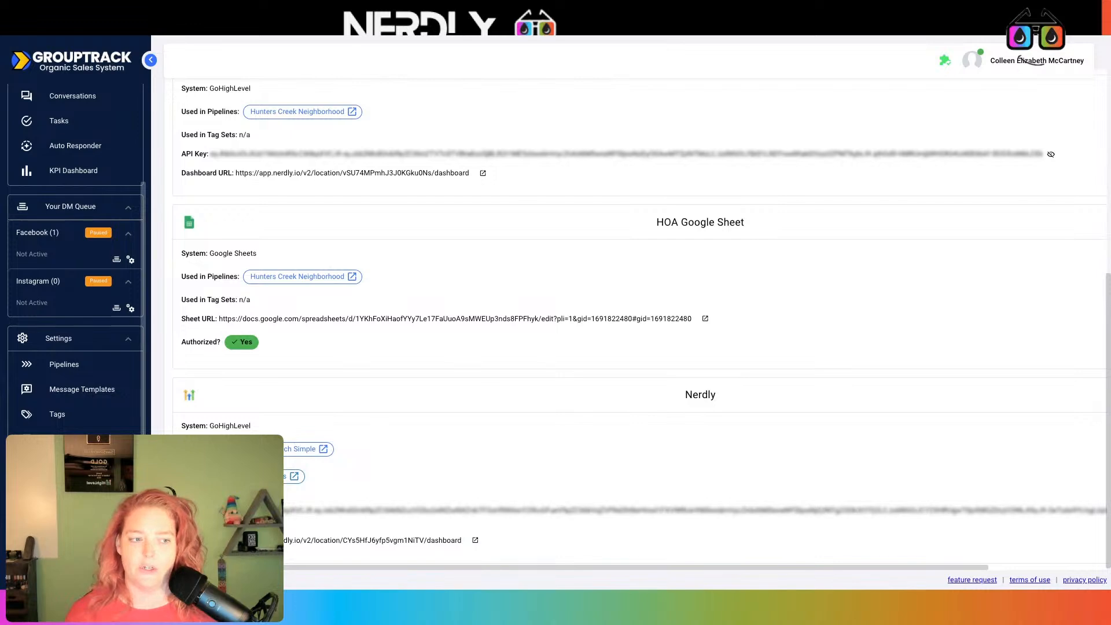
pyautogui.scroll(6, 1019, 58)
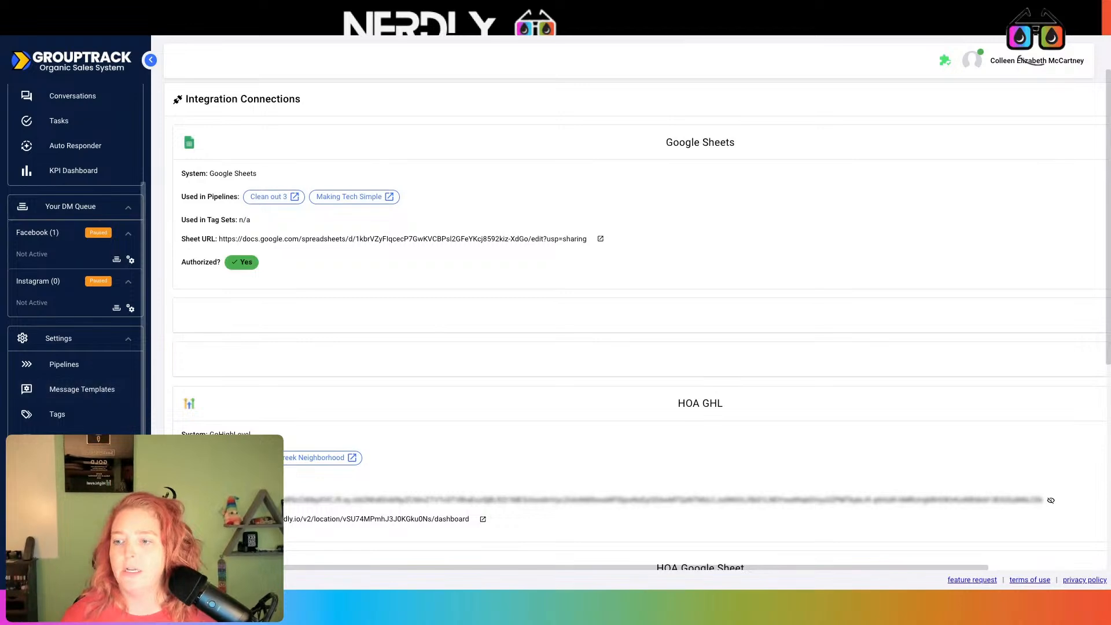
pyautogui.scroll(-5, 455, 379)
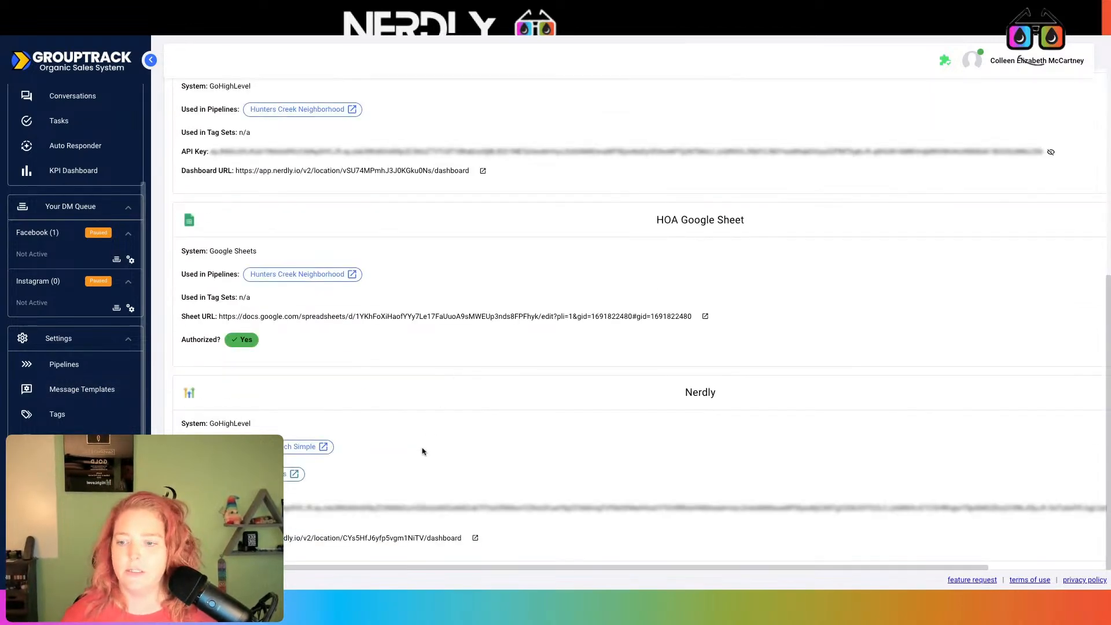
pyautogui.scroll(5, 411, 428)
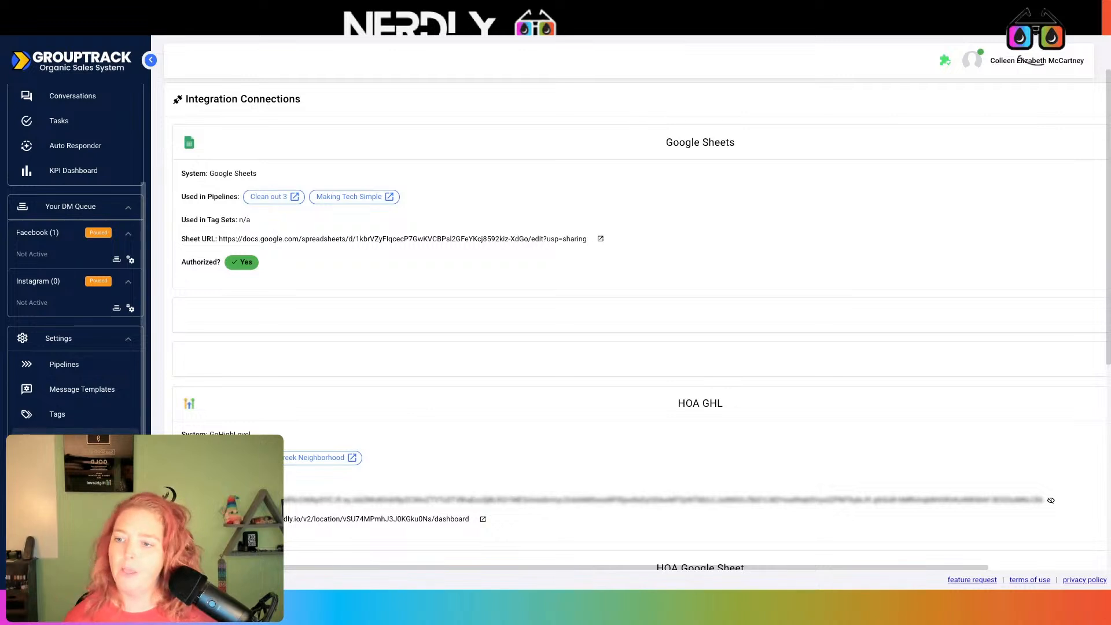
pyautogui.click(65, 366)
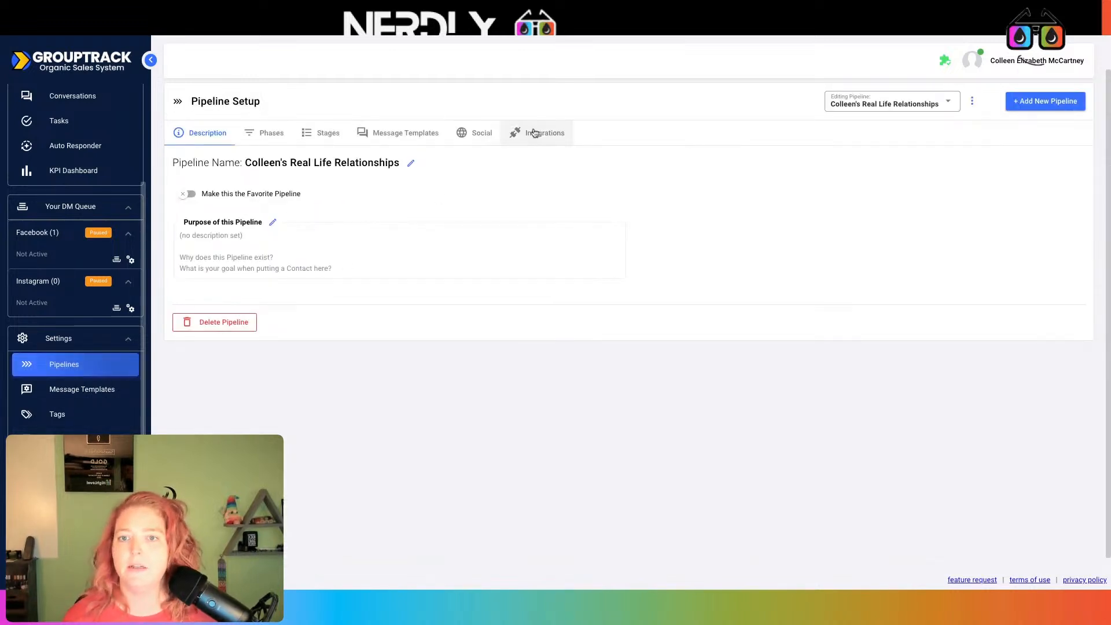
# Start a new GoHighLevel pipeline connection named 'Demo with', then open Nerdly's sub-account switcher
pyautogui.click(534, 132)
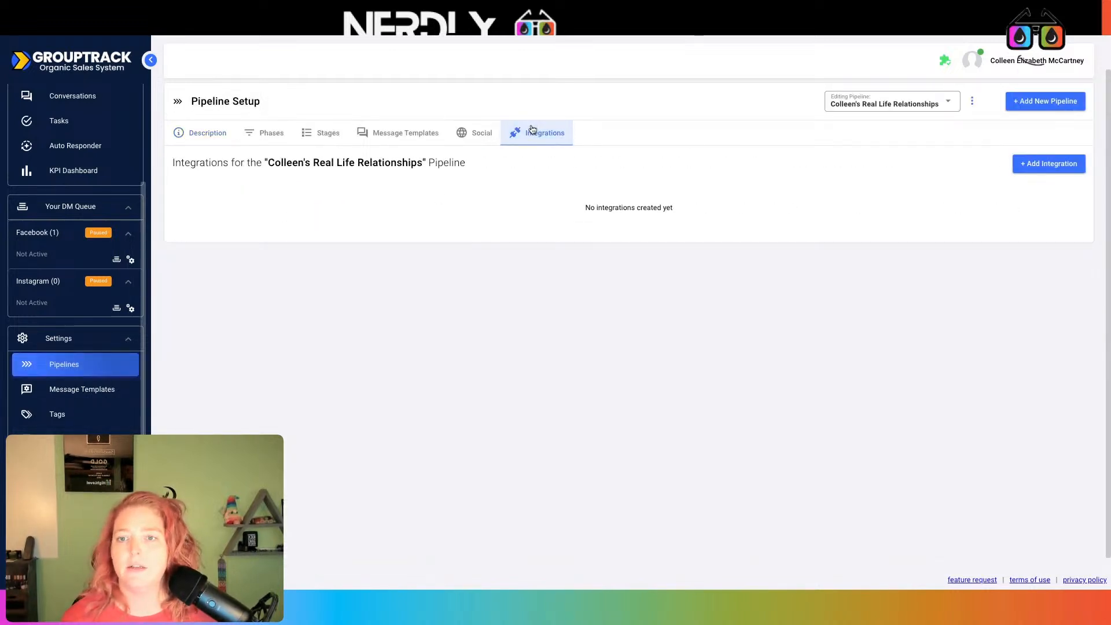
pyautogui.click(1061, 165)
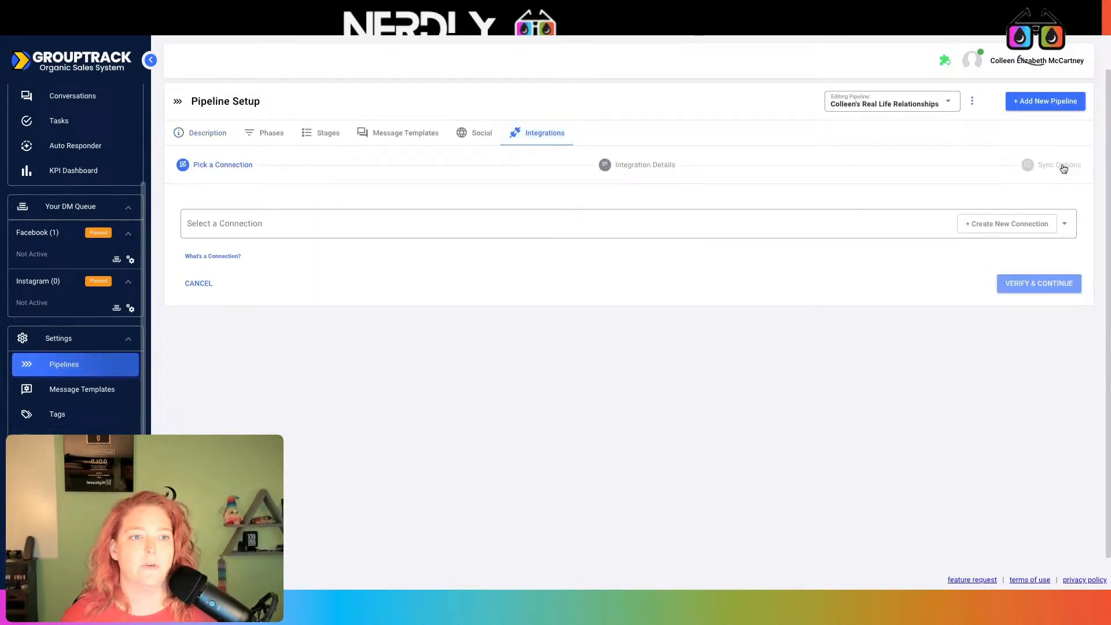
pyautogui.click(1024, 230)
pyautogui.click(985, 96)
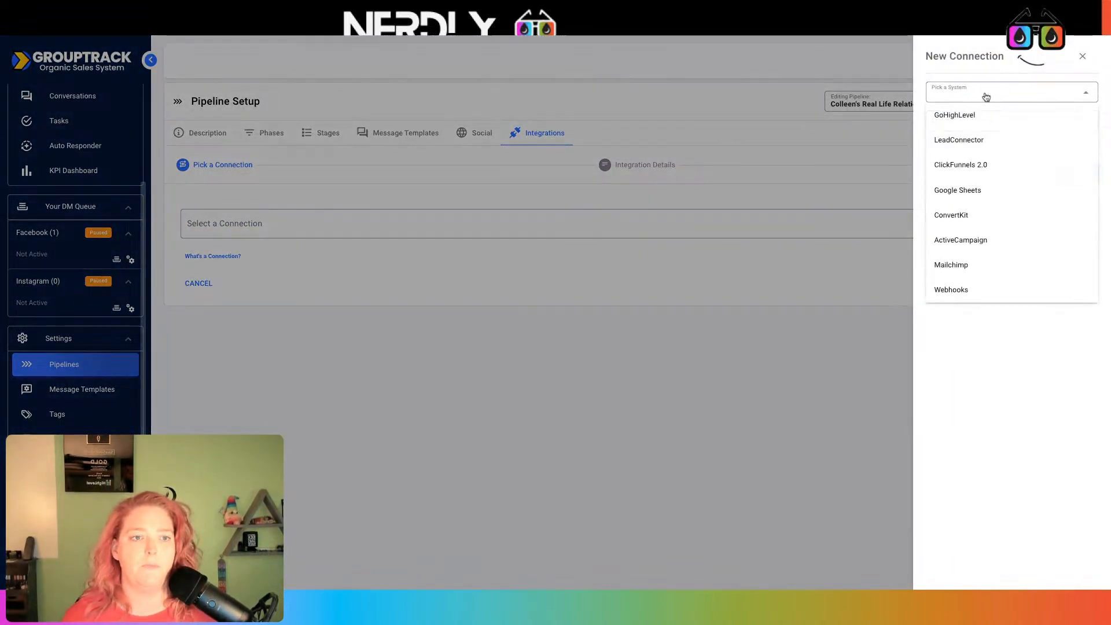
pyautogui.click(983, 115)
pyautogui.click(981, 123)
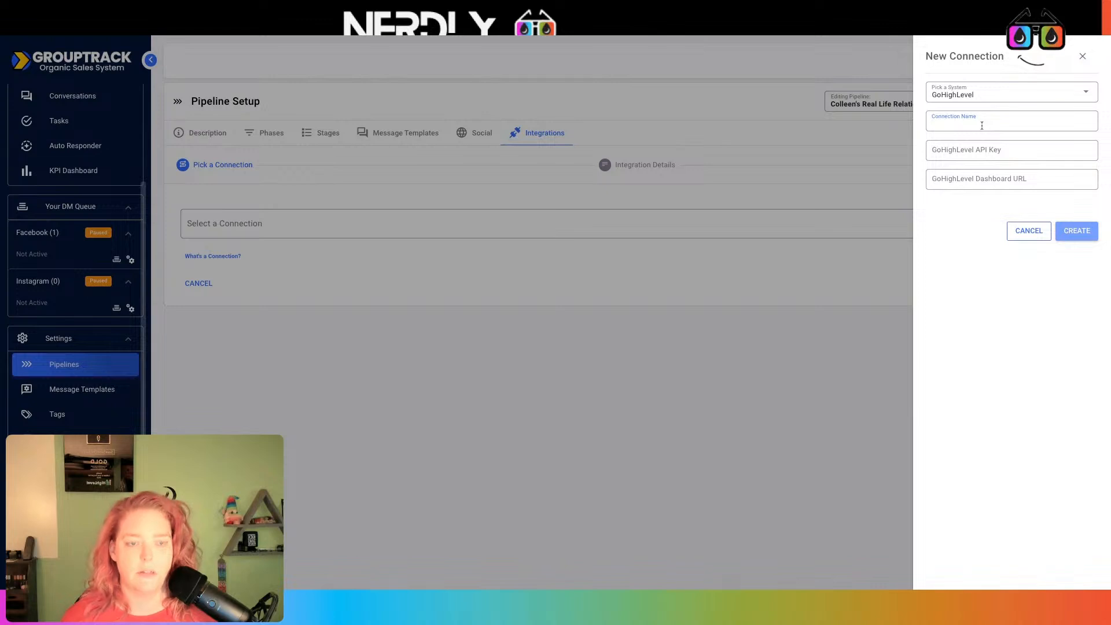
pyautogui.write('Dem')
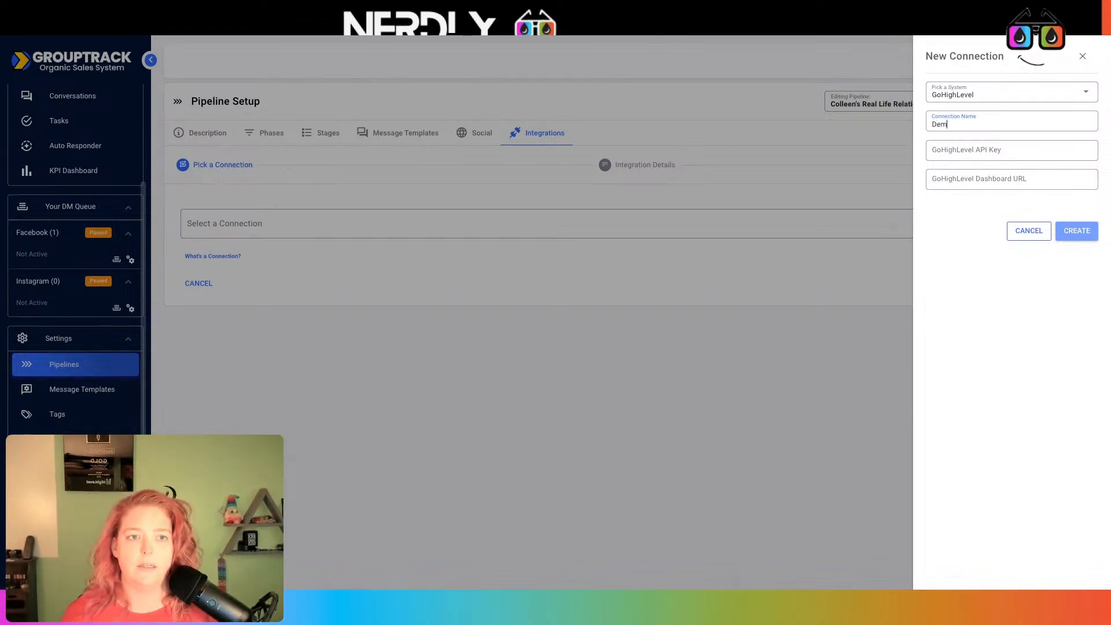
pyautogui.write('o with')
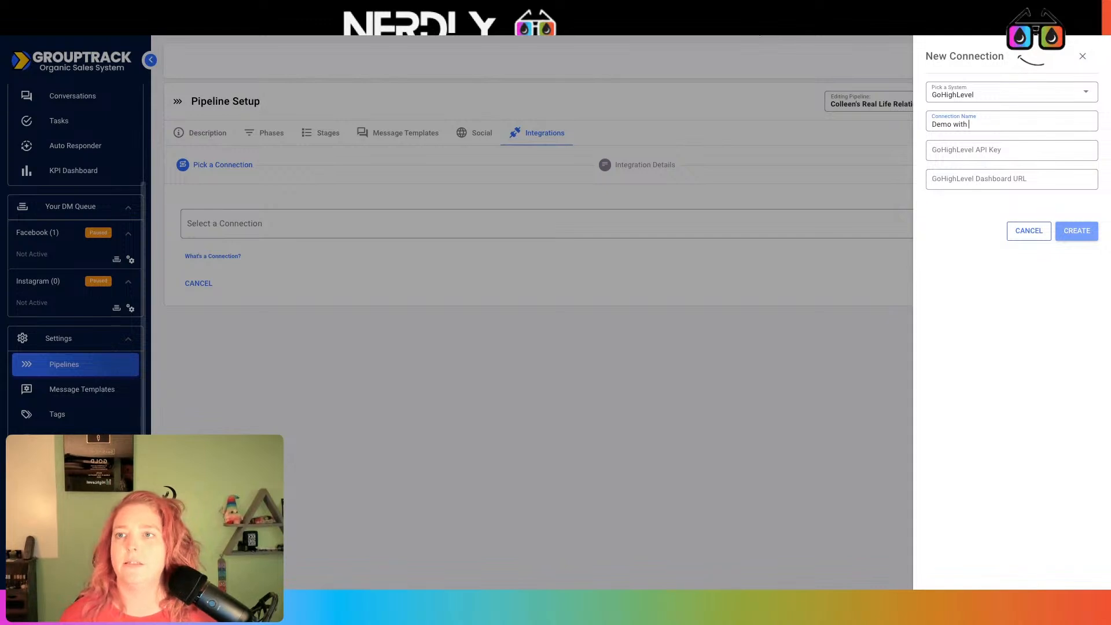
pyautogui.hotkey('ctrl', 'Tab')
pyautogui.click(89, 117)
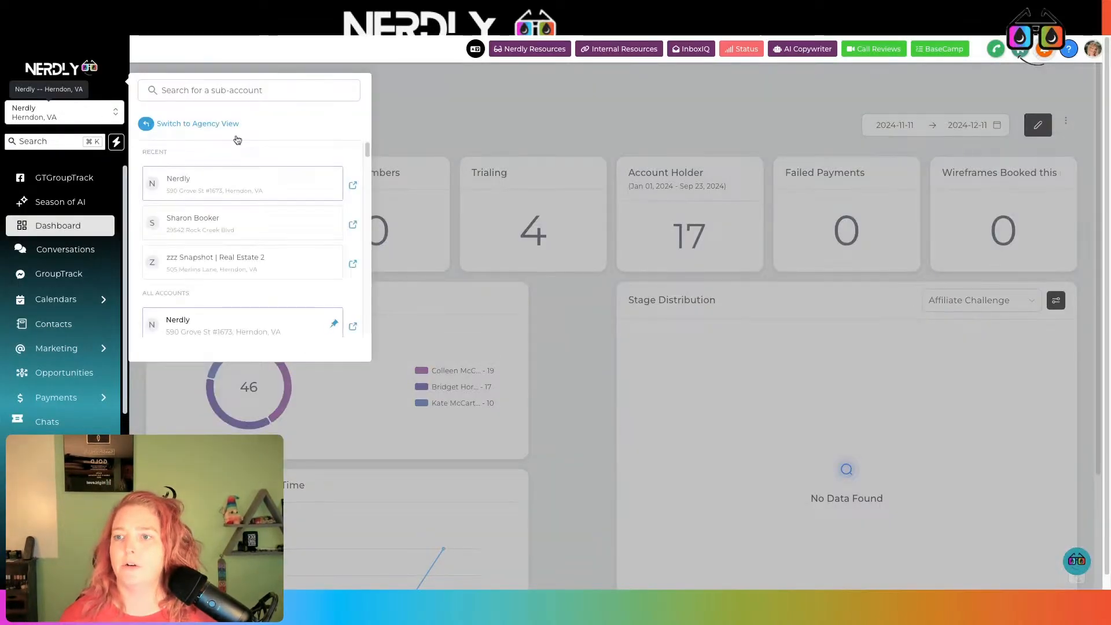
# Switch Nerdly to the zz Demo | Your Oil Tools sub-account; name the connection 'Demo with Your Oil Tools'
pyautogui.click(228, 97)
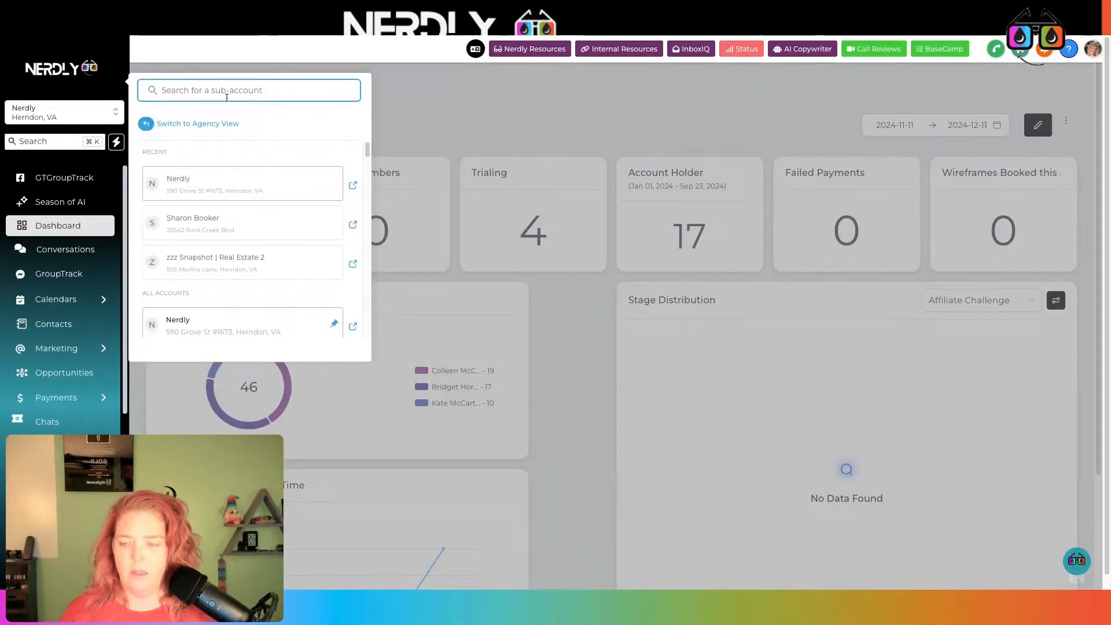
pyautogui.write('demo')
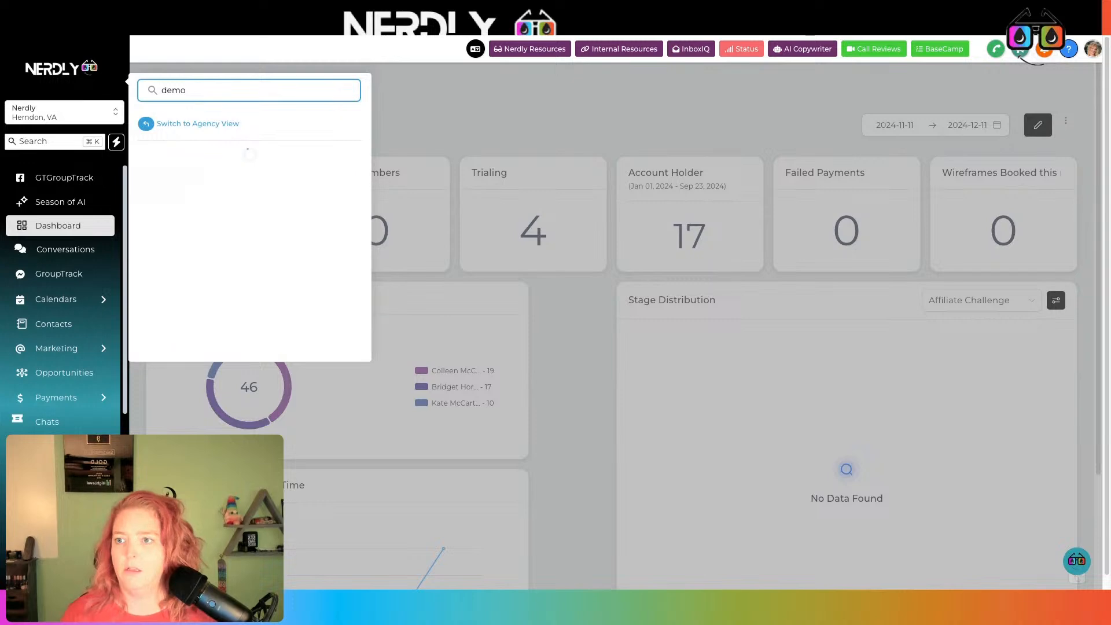
pyautogui.scroll(-1, 260, 198)
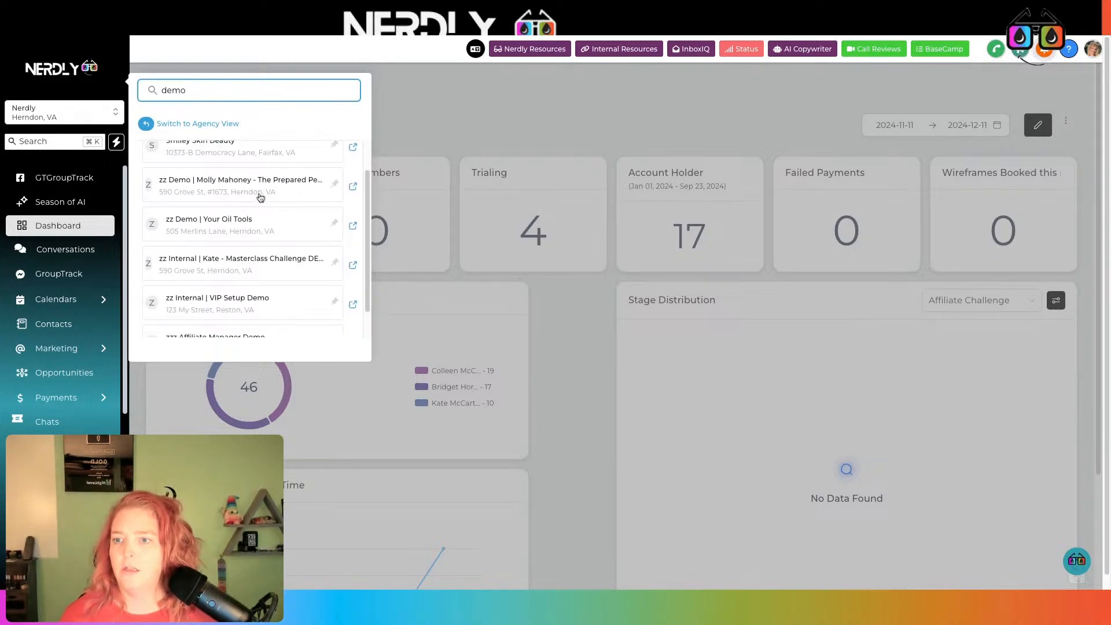
pyautogui.click(254, 232)
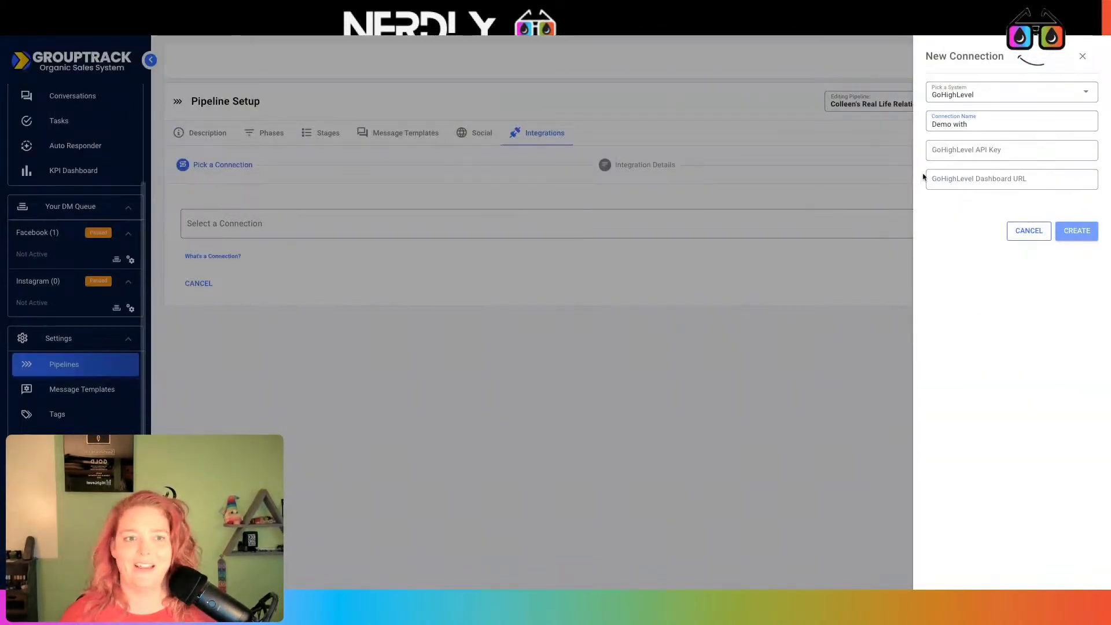
pyautogui.write('Uour')
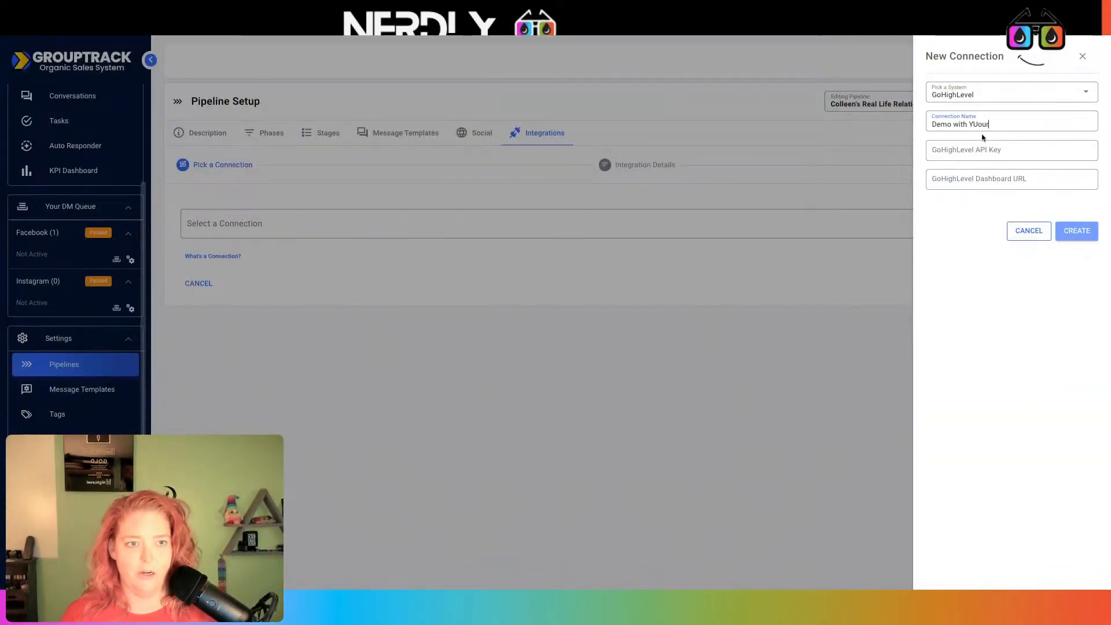
pyautogui.press('BackSpace')
pyautogui.press('BackSpace')
pyautogui.press('BackSpace')
pyautogui.press('BackSpace')
pyautogui.write('our Oil')
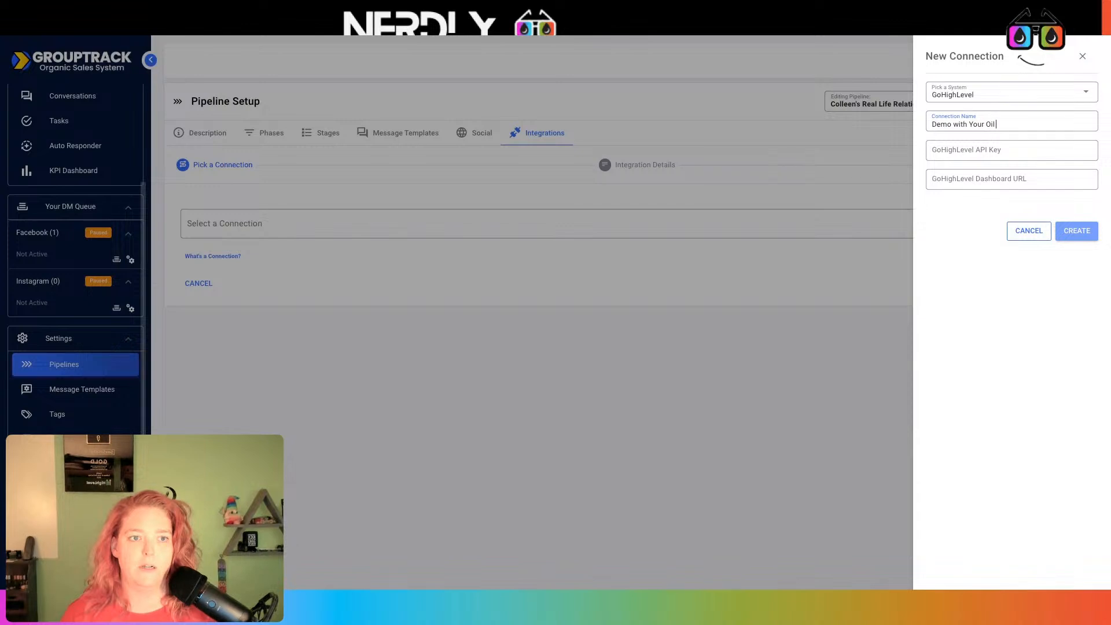
pyautogui.write(' Tools')
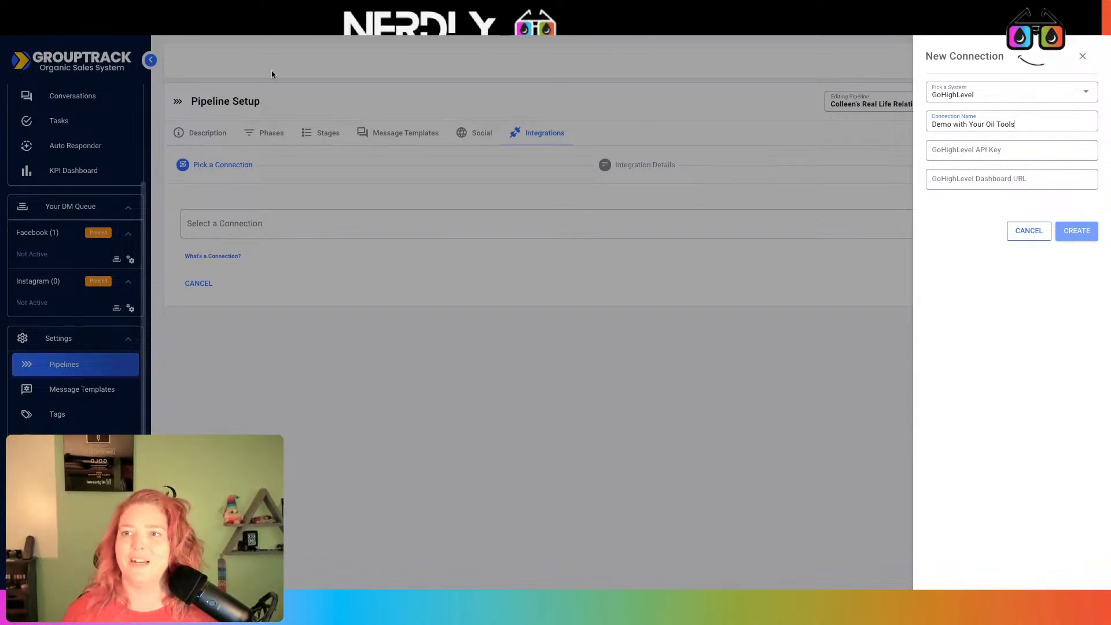
# Copy the sub-account's API key from Business Profile into the connection's API key field
pyautogui.click(208, 35)
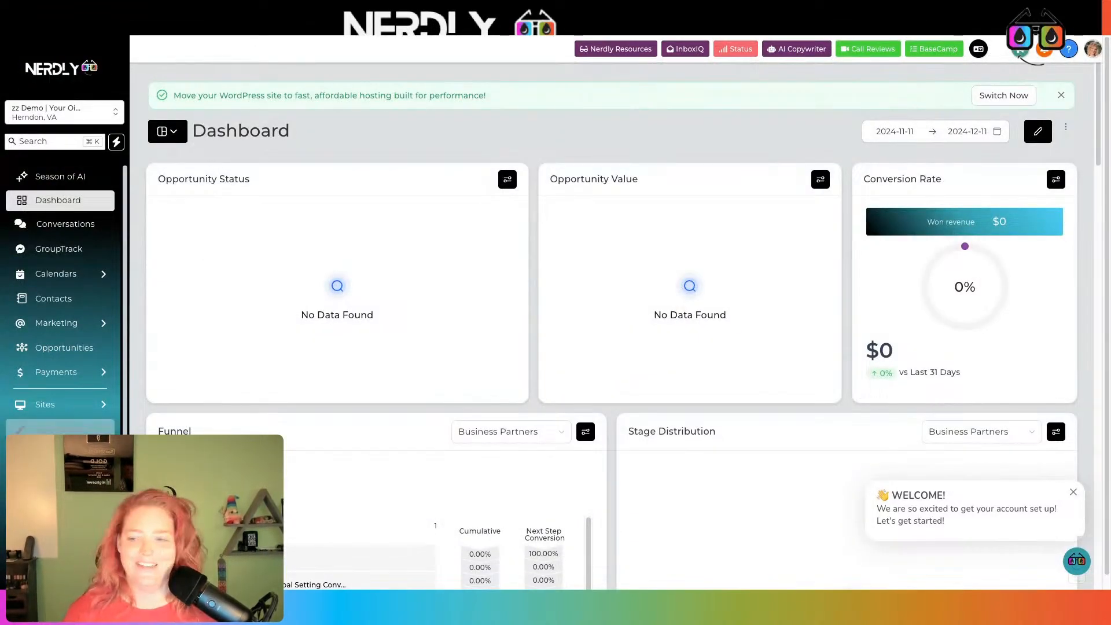
pyautogui.click(45, 568)
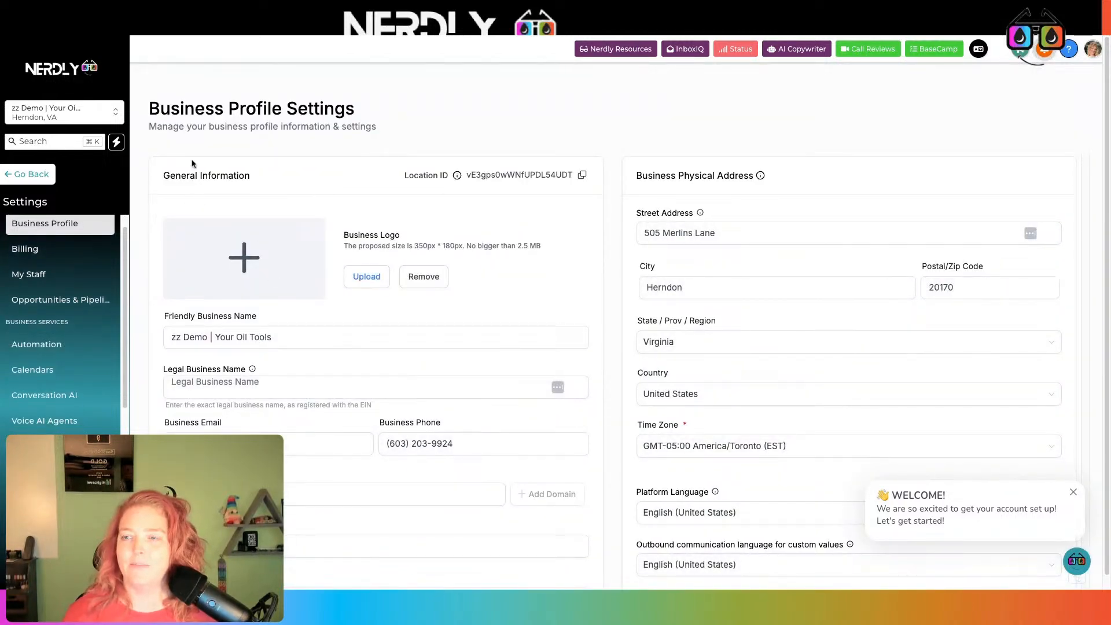
pyautogui.scroll(-3, 386, 157)
pyautogui.click(27, 175)
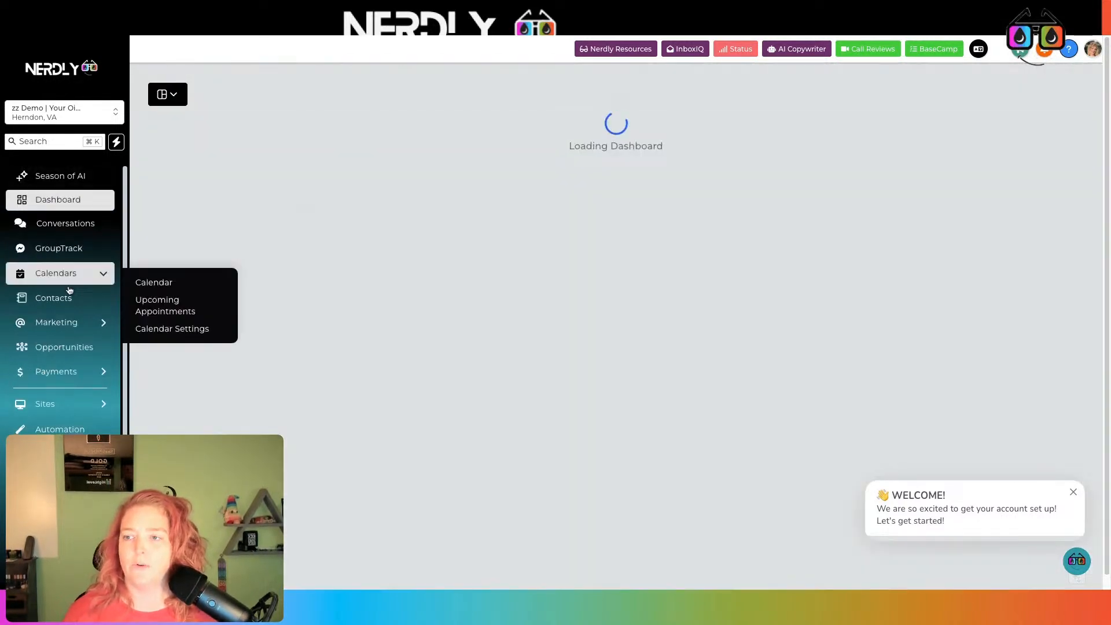
pyautogui.scroll(-2, 57, 283)
pyautogui.click(45, 568)
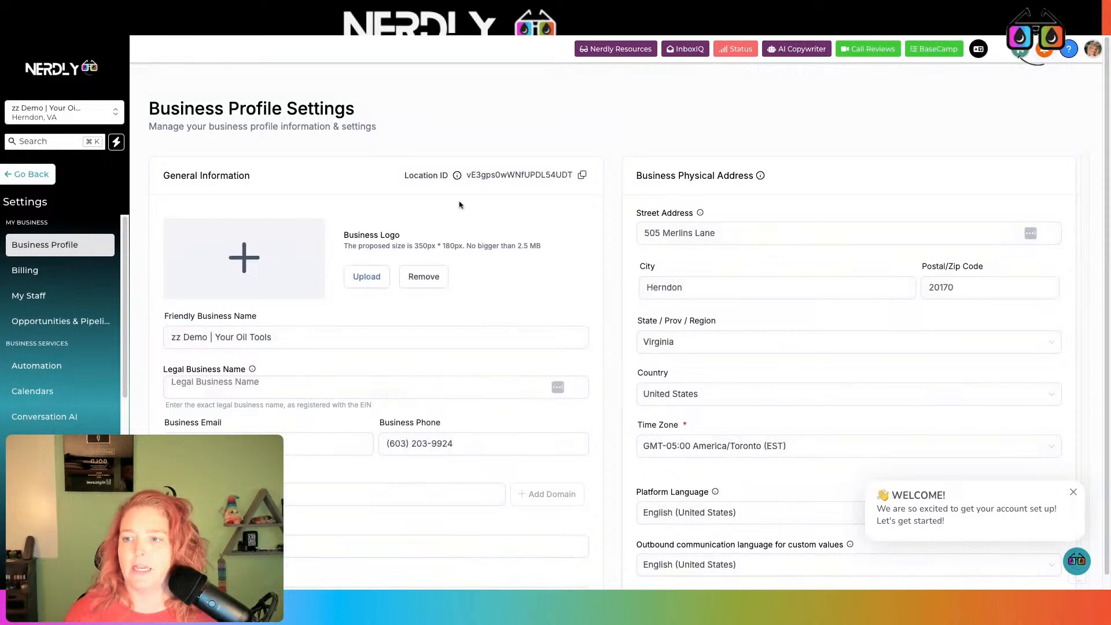
pyautogui.scroll(-5, 457, 197)
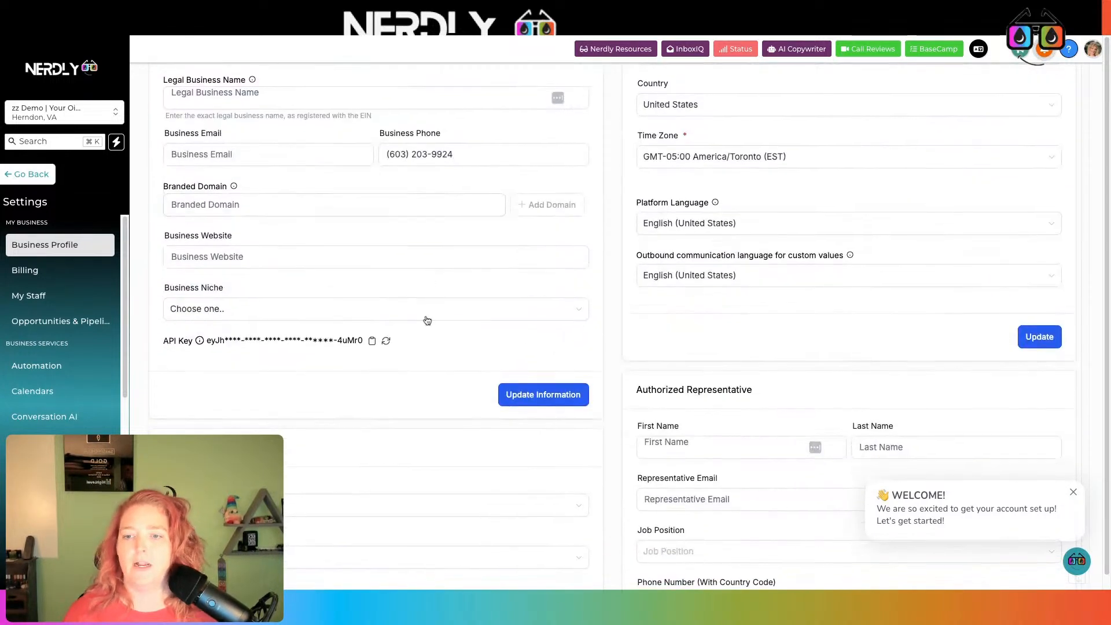
pyautogui.click(370, 342)
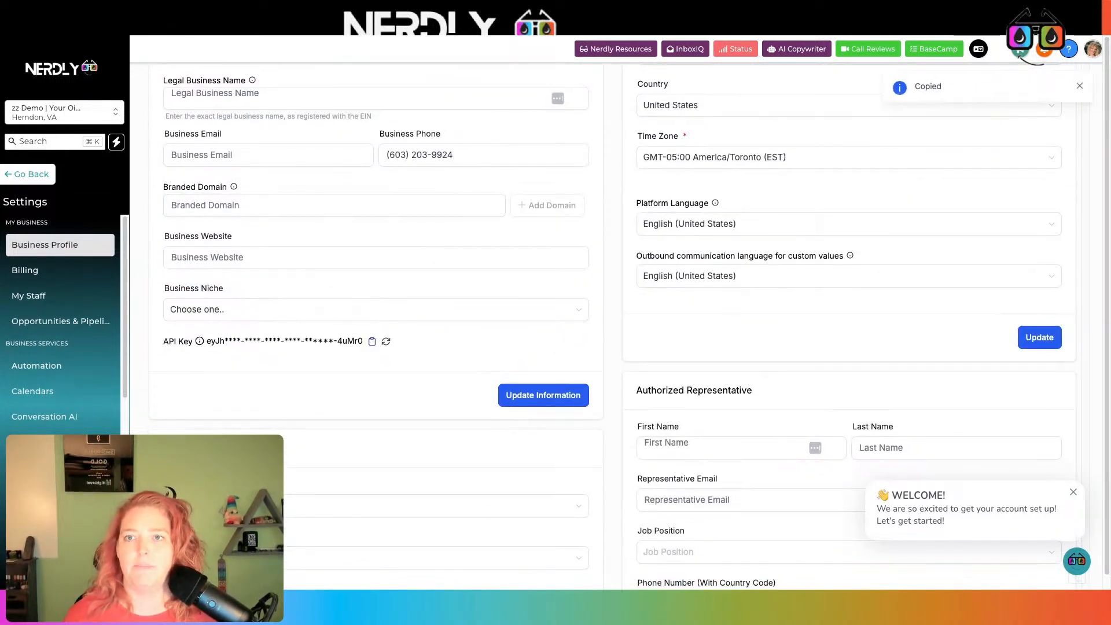
pyautogui.hotkey('ctrl', 'Tab')
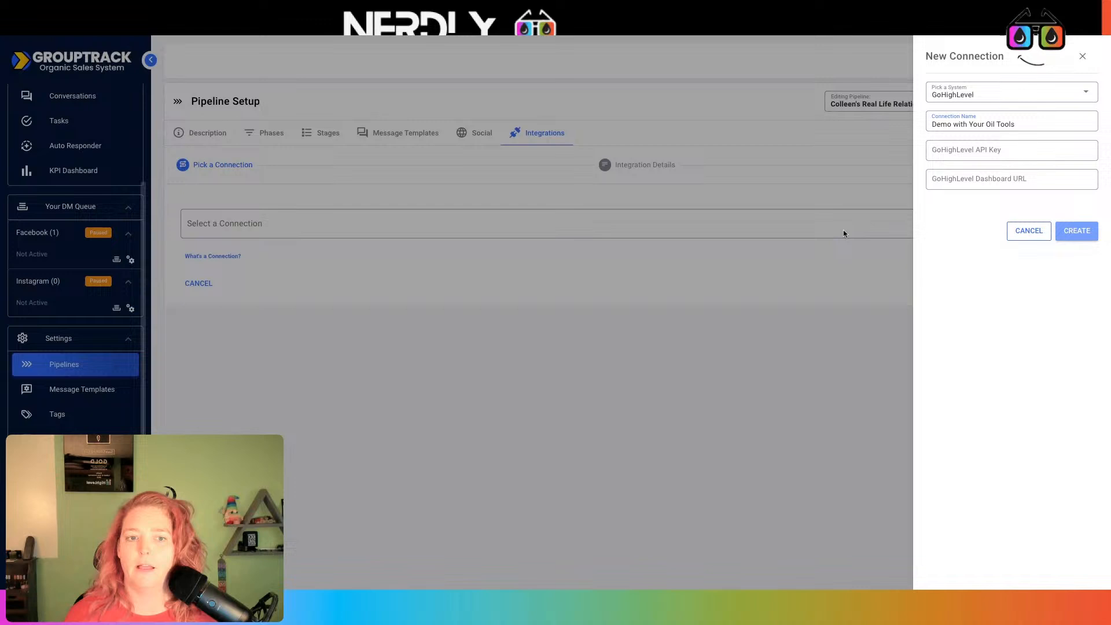
pyautogui.click(1009, 149)
pyautogui.hotkey('ctrl', 'v')
# Paste the sub-account's dashboard URL into the connection's dashboard URL field
pyautogui.click(421, 36)
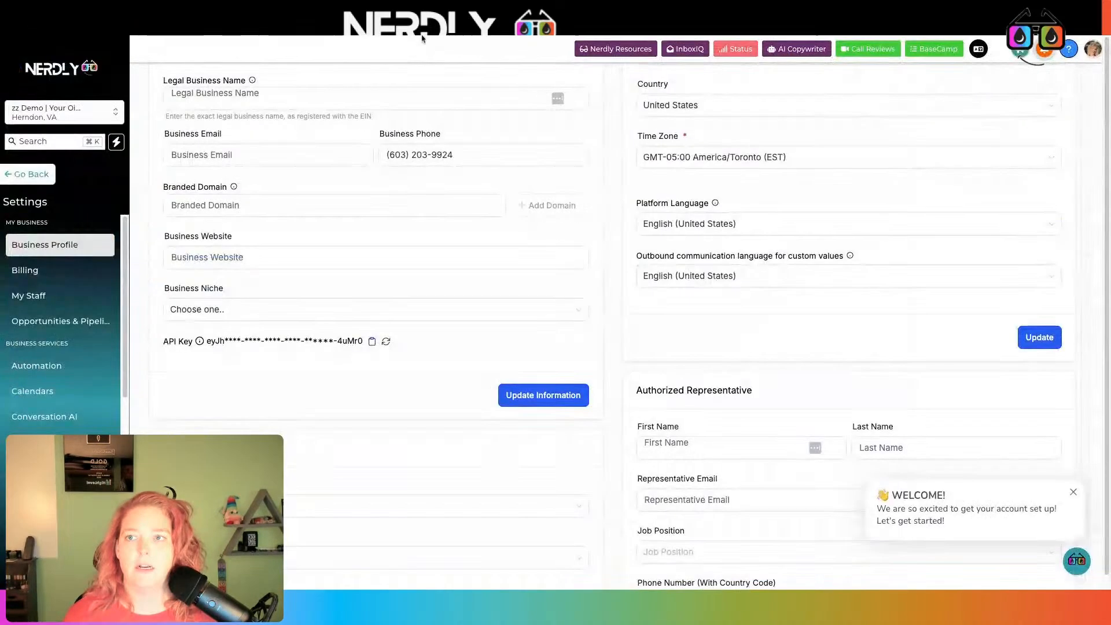
pyautogui.click(27, 173)
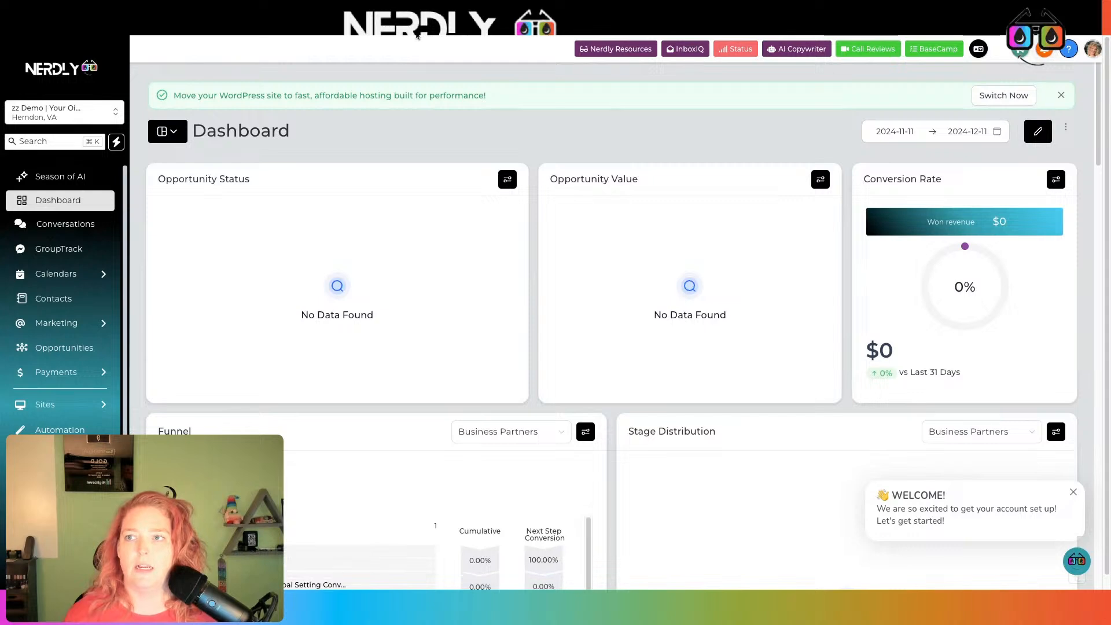
pyautogui.click(417, 36)
pyautogui.click(1022, 182)
pyautogui.hotkey('ctrl', 'v')
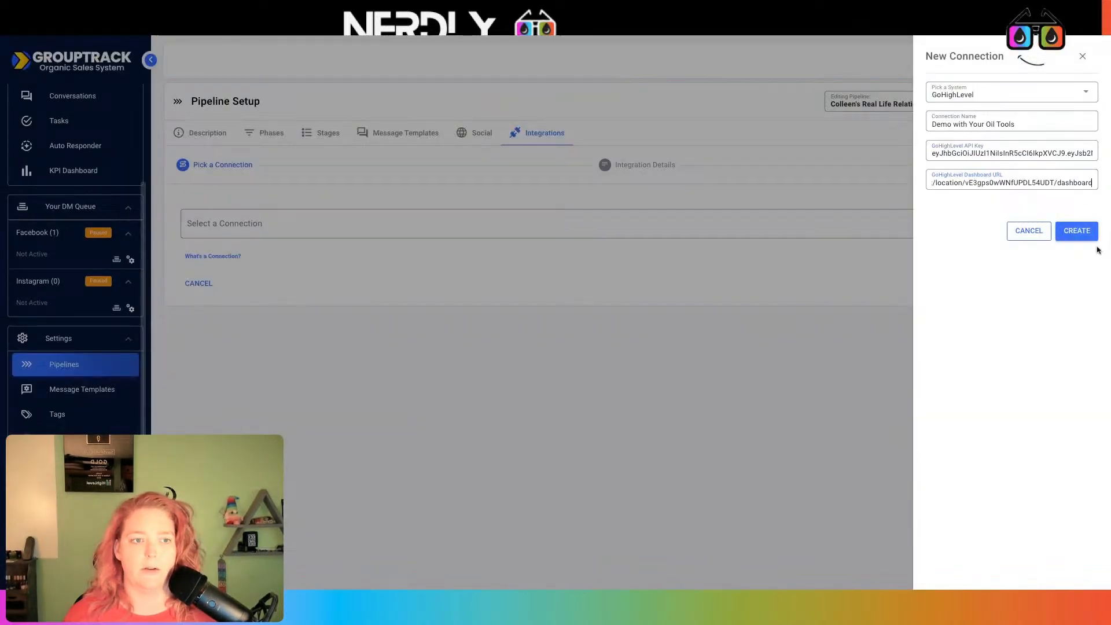
# Create the Demo with Your Oil Tools connection, verify its GroupTrack CRM Link field, and view syncable pipelines
pyautogui.click(1076, 231)
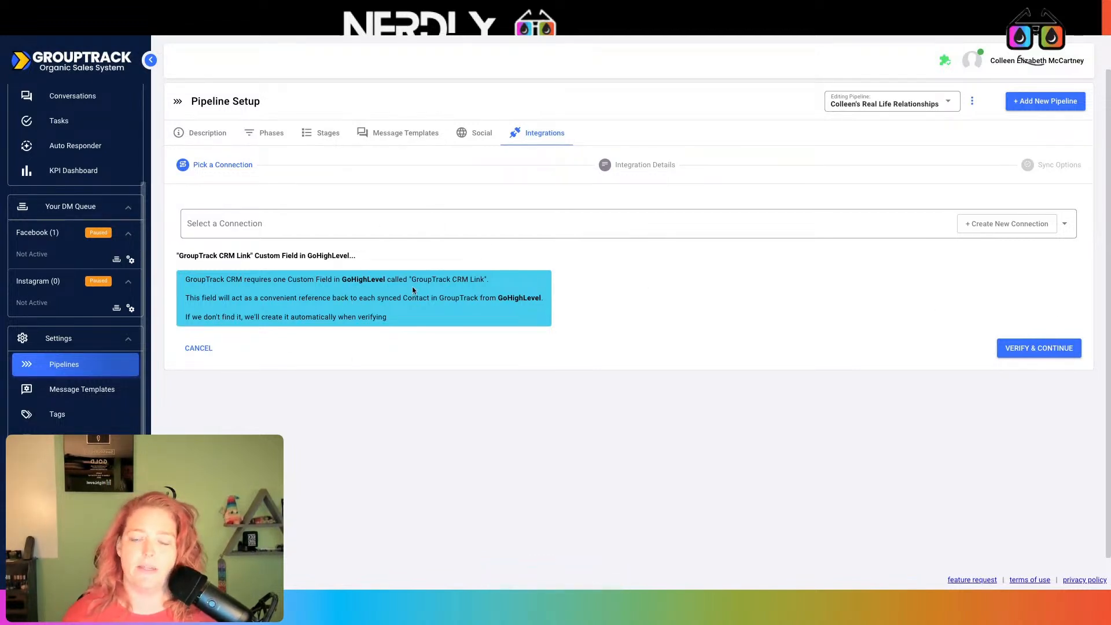
pyautogui.click(1040, 353)
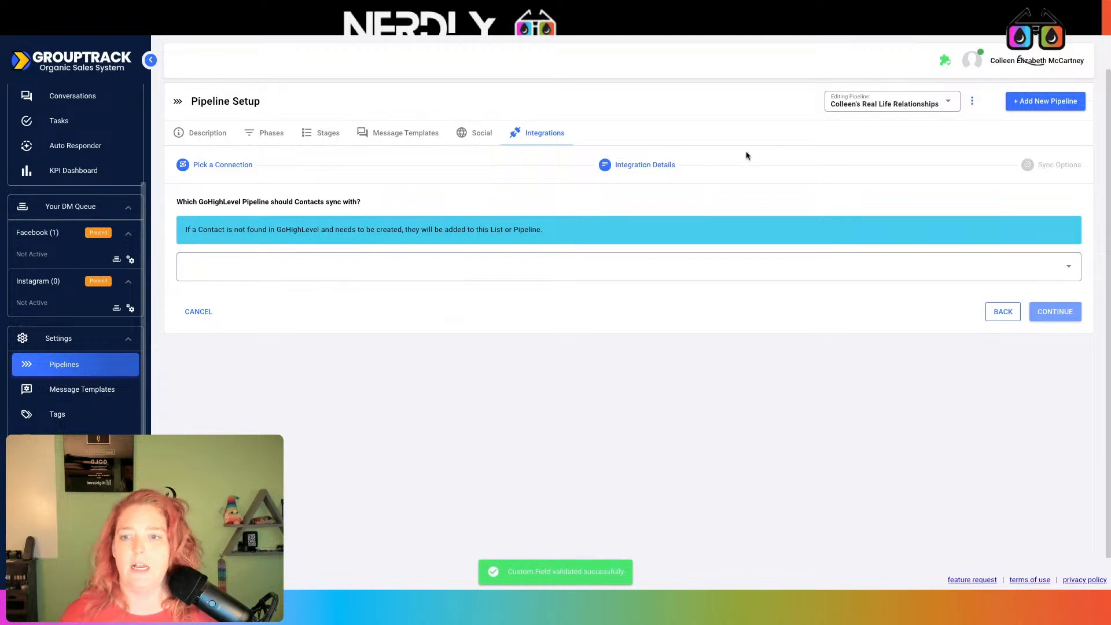
pyautogui.click(463, 271)
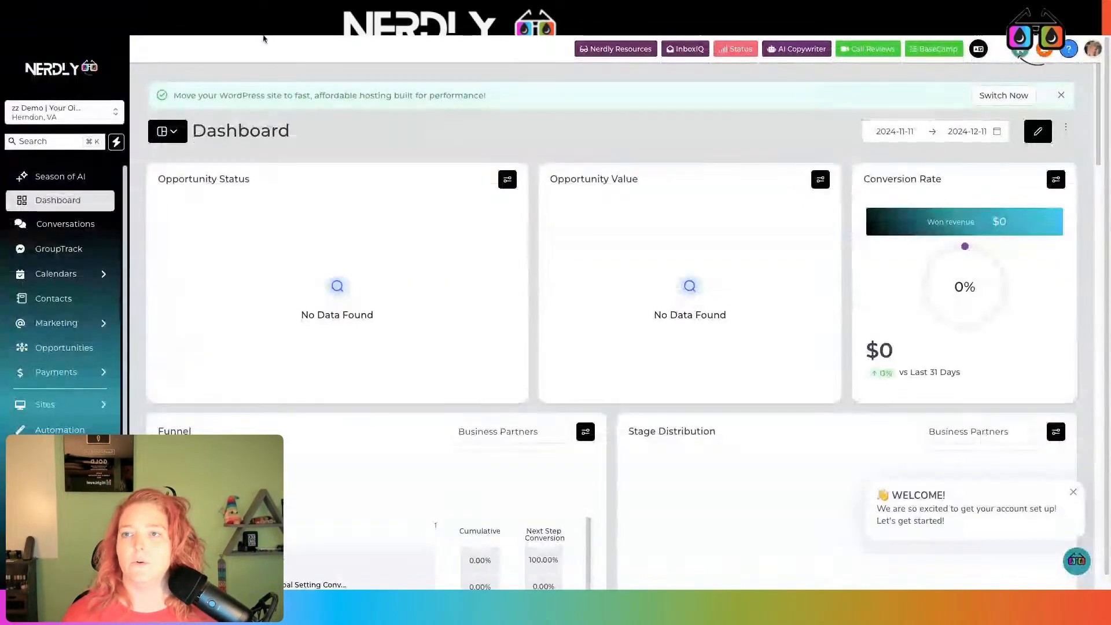
# In Opportunities > Pipelines, create pipeline 'GT HL Demo' with one stage named 'stage' and save it
pyautogui.click(54, 349)
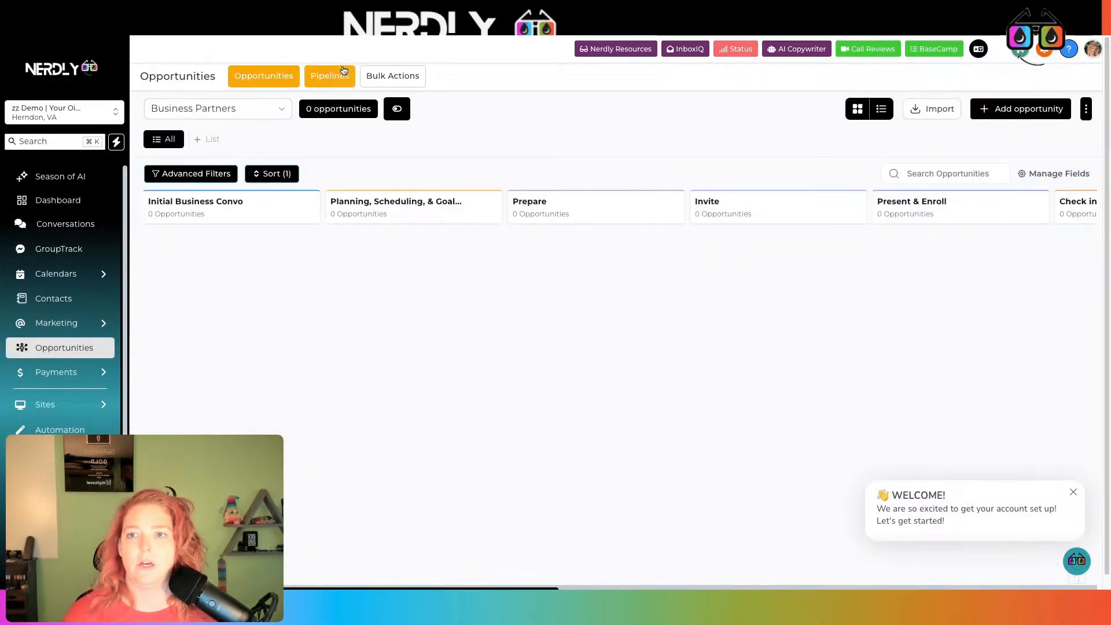
pyautogui.click(343, 73)
pyautogui.click(1035, 121)
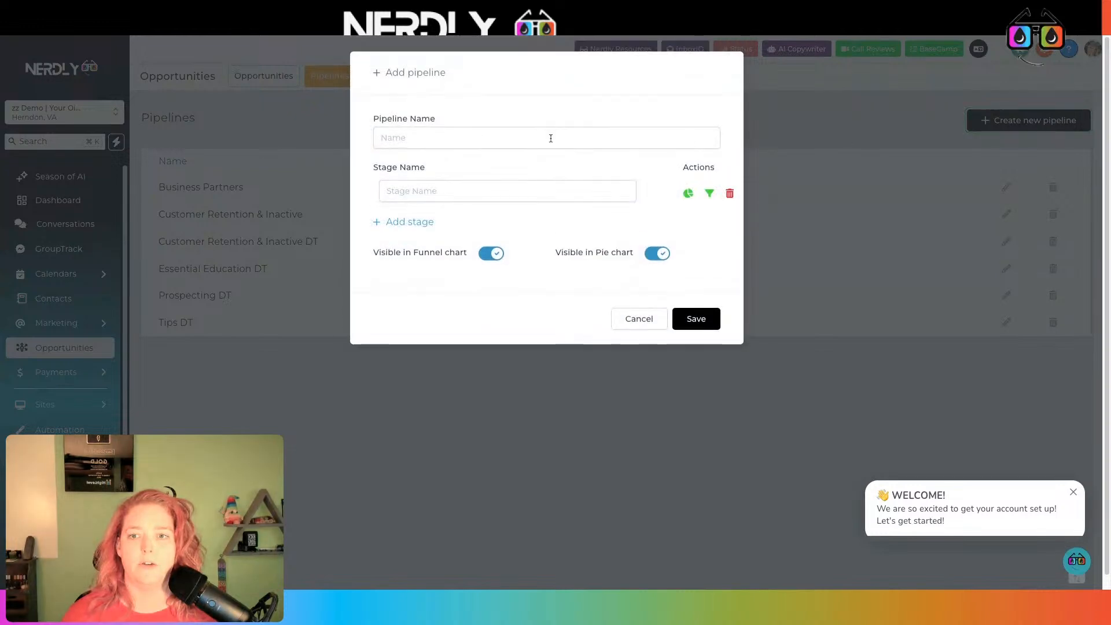
pyautogui.click(538, 139)
pyautogui.write('G')
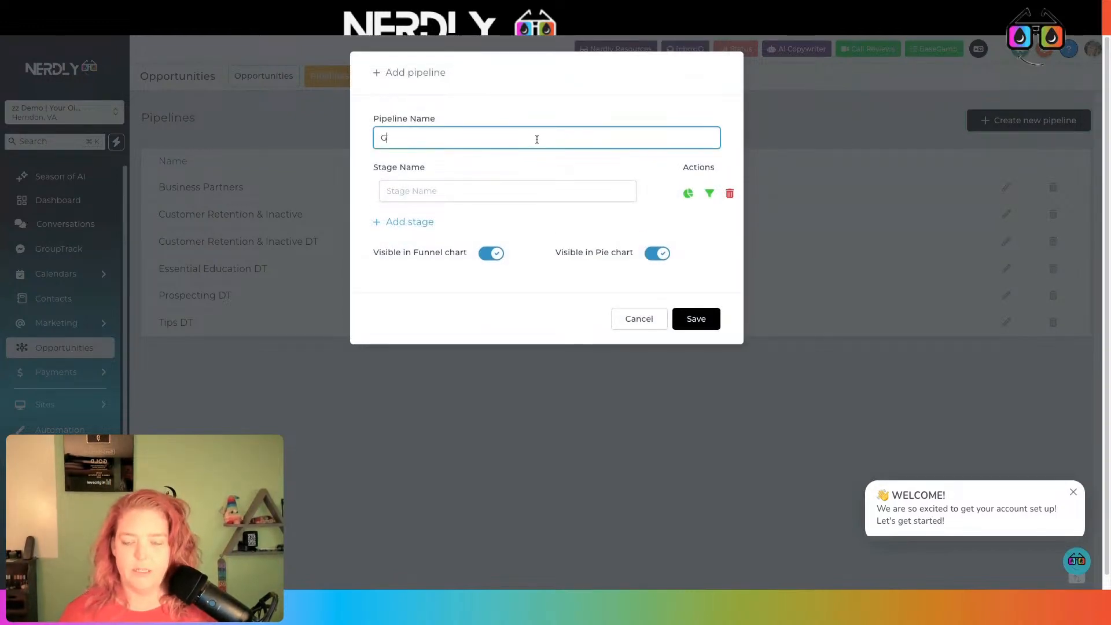
pyautogui.write('T HL Demo')
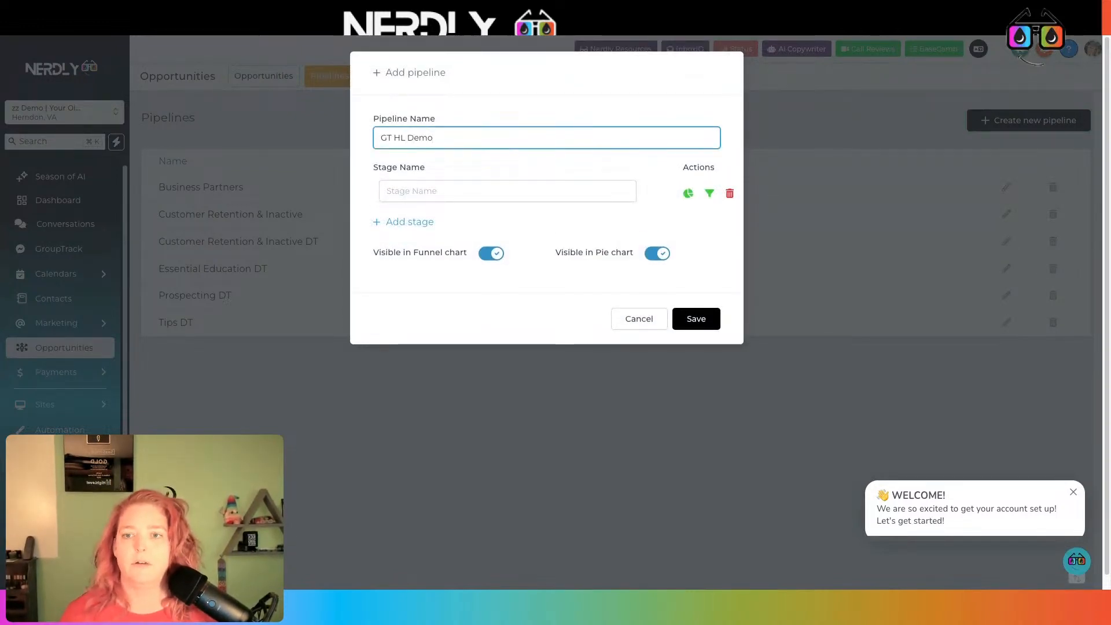
pyautogui.click(533, 191)
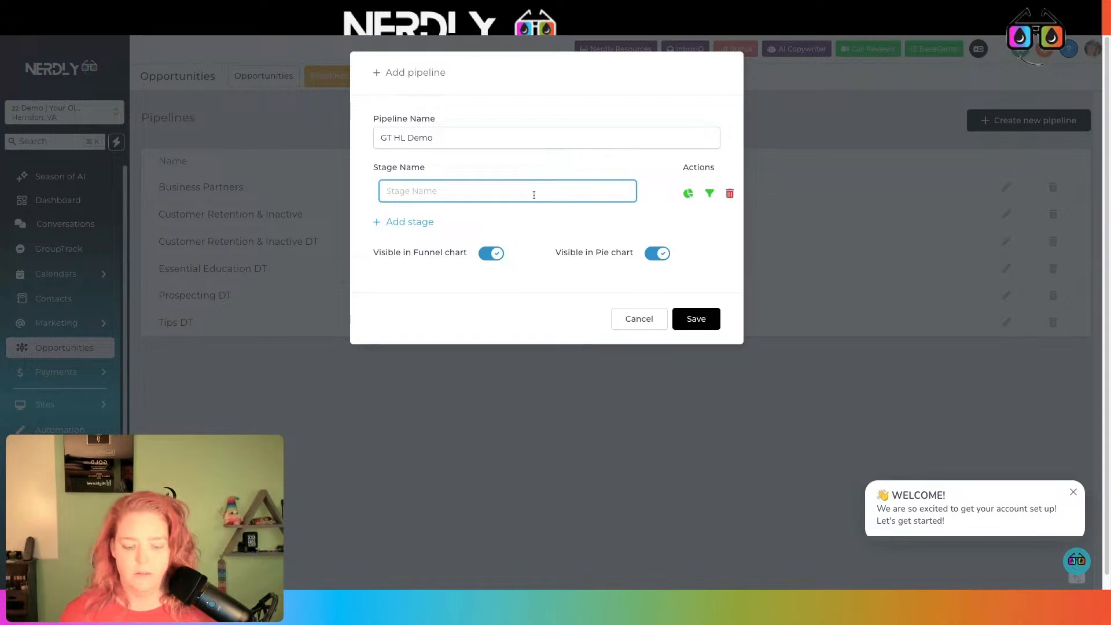
pyautogui.write('stage')
pyautogui.click(713, 321)
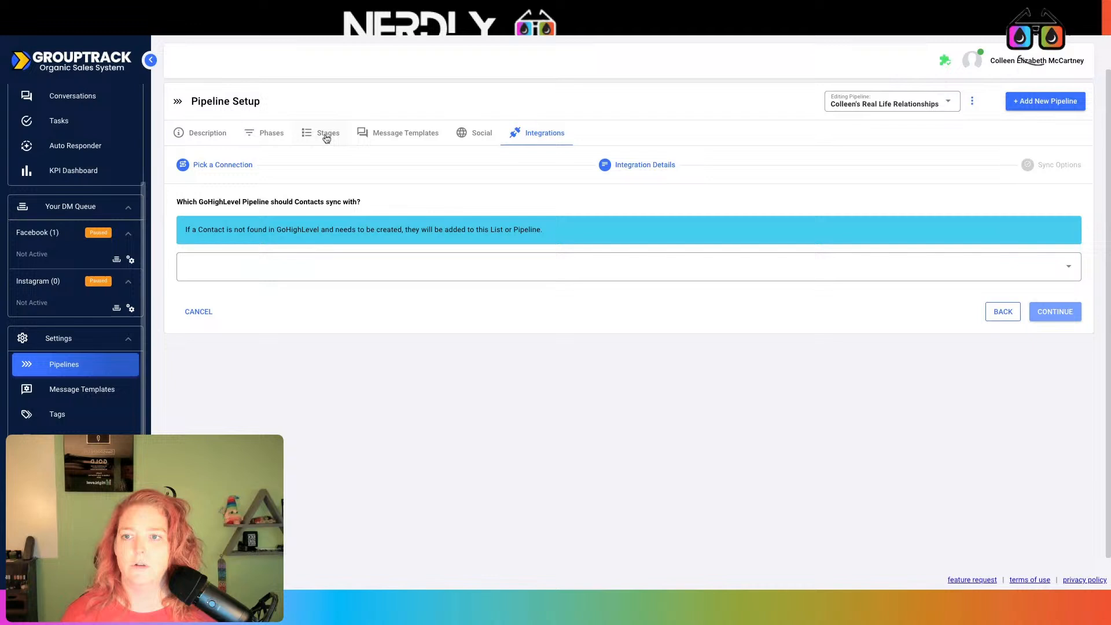
# In GroupTrack, search 'demlo' and open the 12/11/24 DEMO GT Pipeline for editing
pyautogui.click(327, 134)
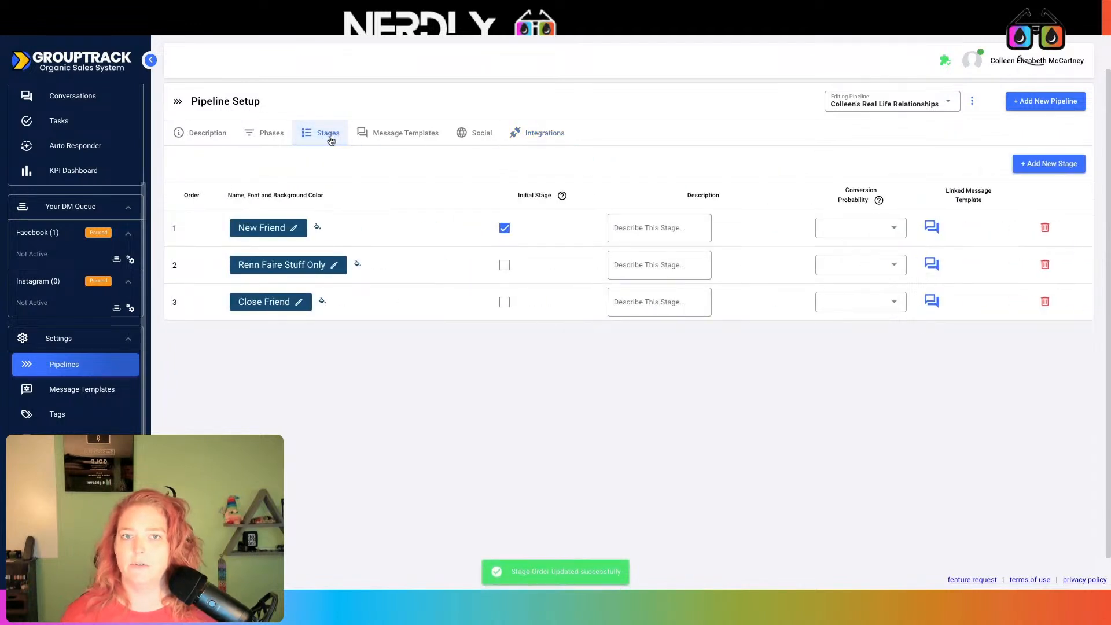
pyautogui.click(890, 108)
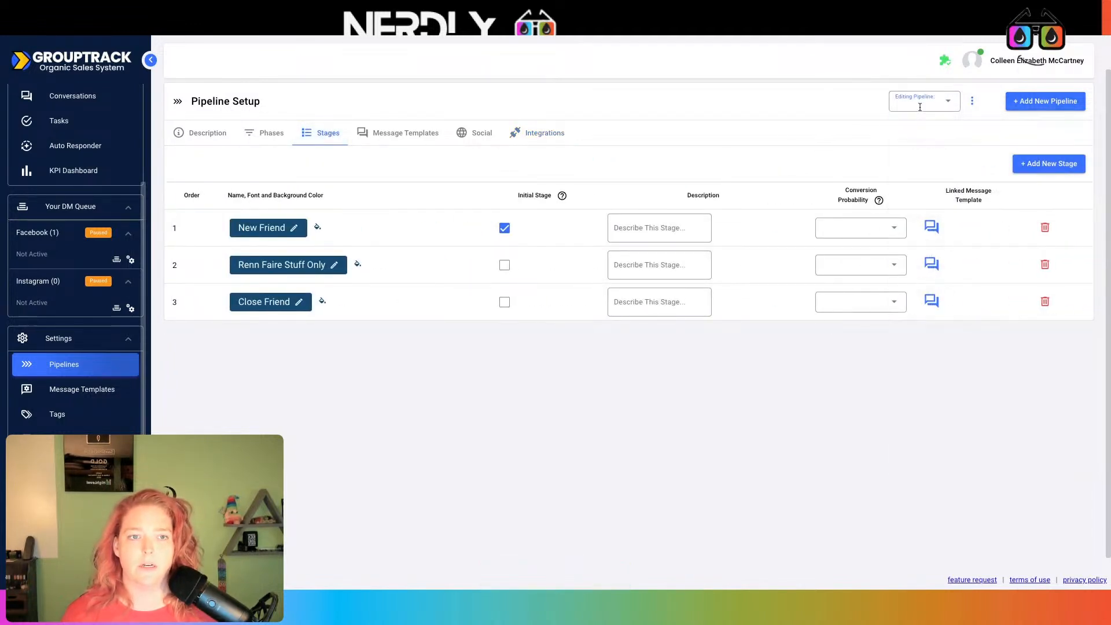
pyautogui.click(920, 108)
pyautogui.write('demlo')
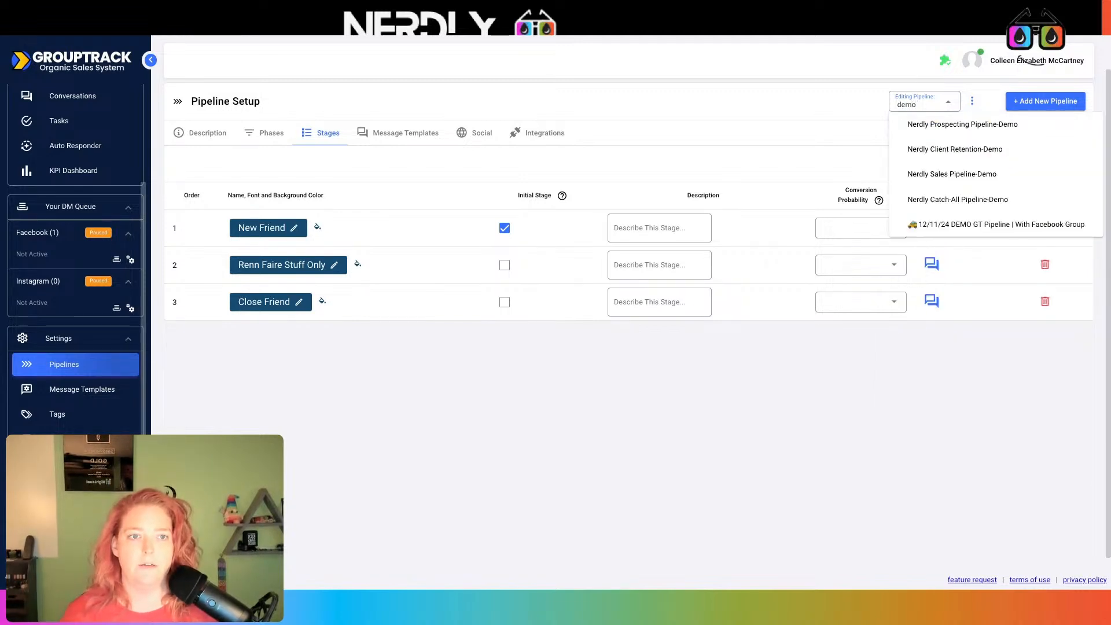
pyautogui.click(968, 226)
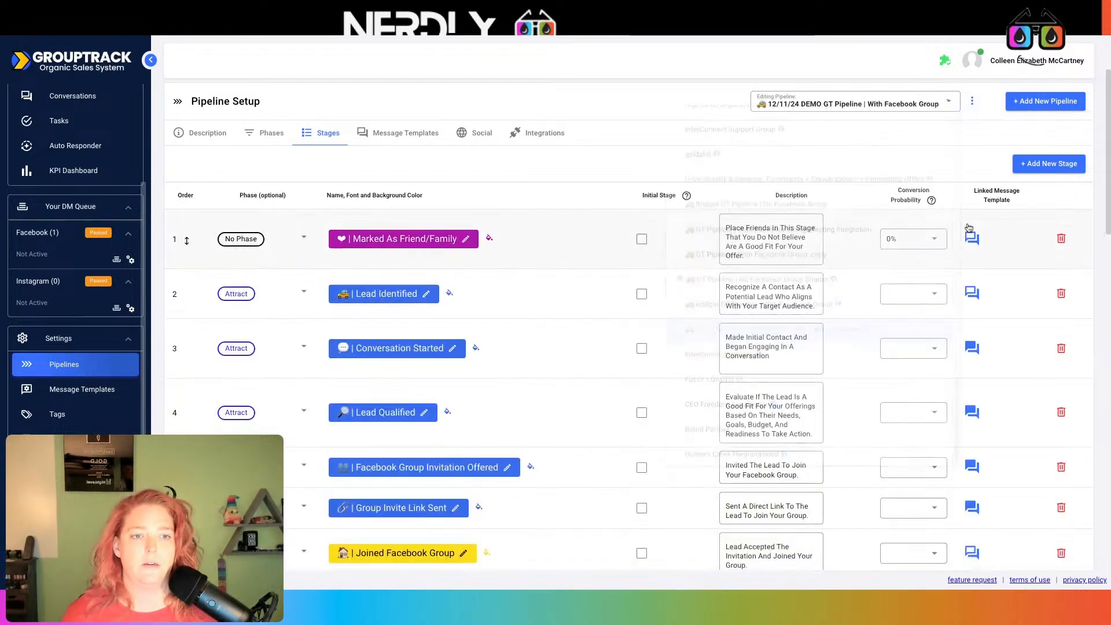
# Select the first stage's name, then return to Nerdly's pipelines list
pyautogui.click(399, 239)
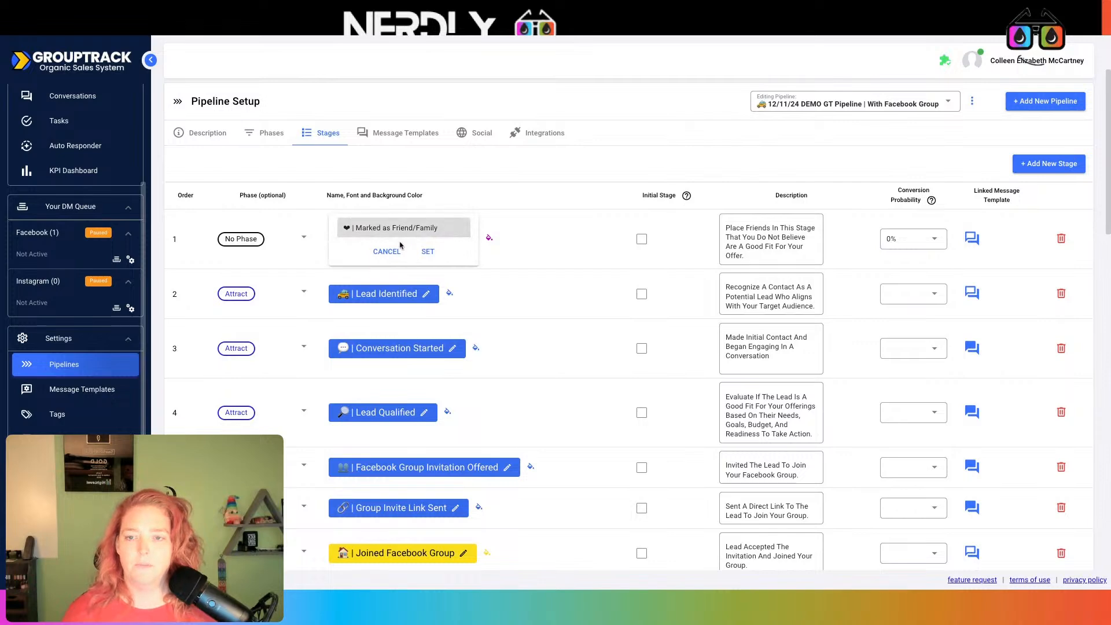
pyautogui.hotkey('ctrl', 'a')
pyautogui.hotkey('ctrl', 'c')
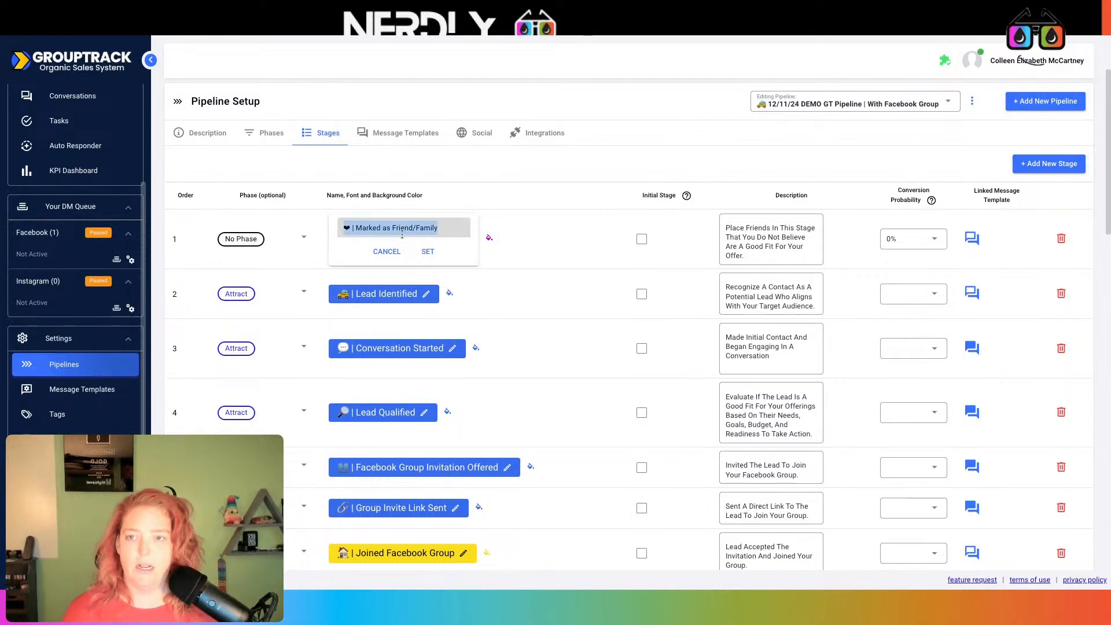
pyautogui.click(349, 13)
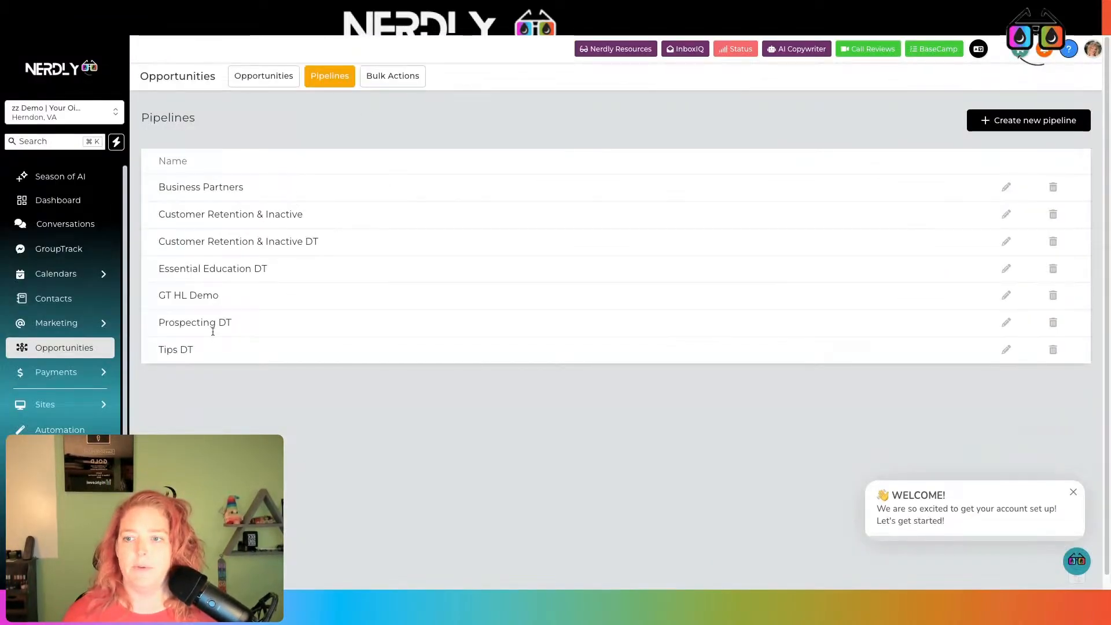
# Edit GT HL Demo, pasting Marked as Friend/Family and Lead Identified as the first two stages
pyautogui.click(1006, 295)
pyautogui.tripleClick(455, 190)
pyautogui.hotkey('ctrl', 'v')
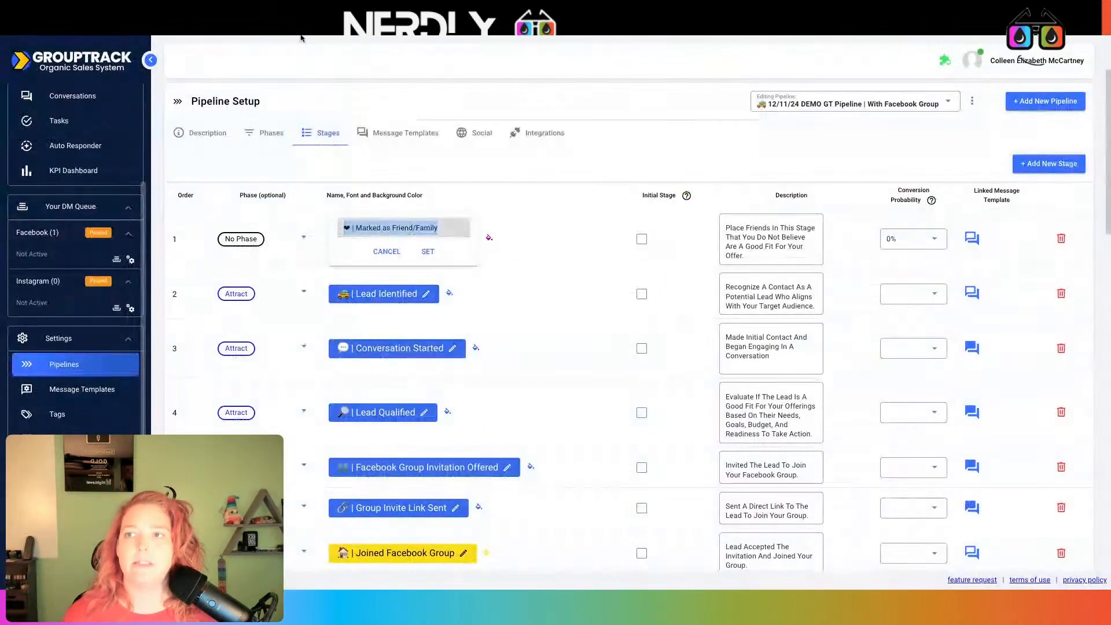
pyautogui.click(411, 292)
pyautogui.hotkey('ctrl', 'c')
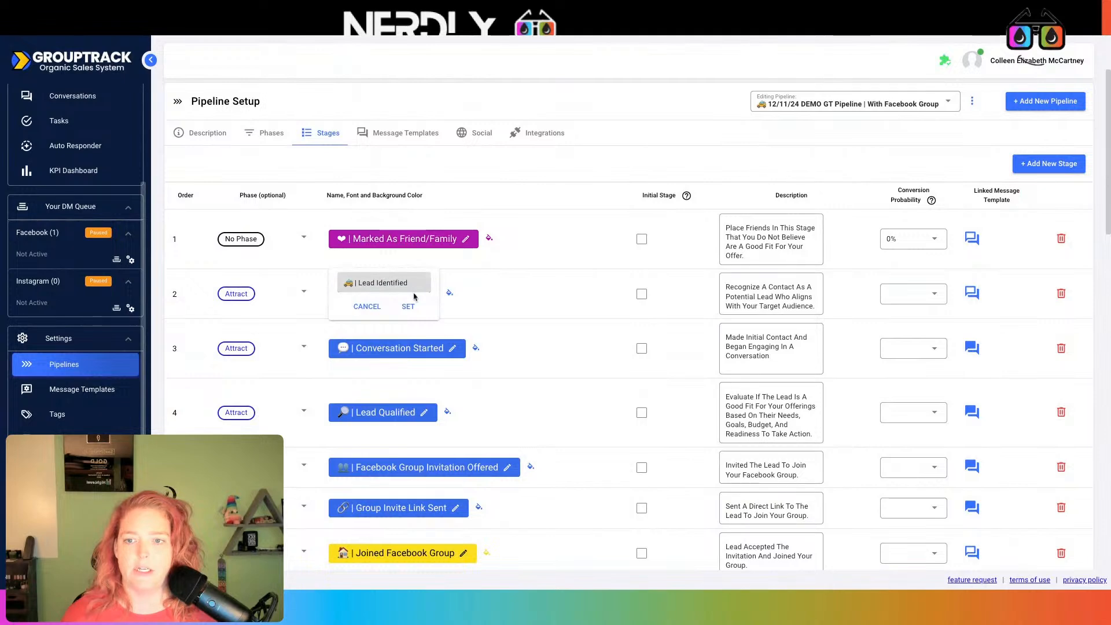
pyautogui.hotkey('alt', 'Tab')
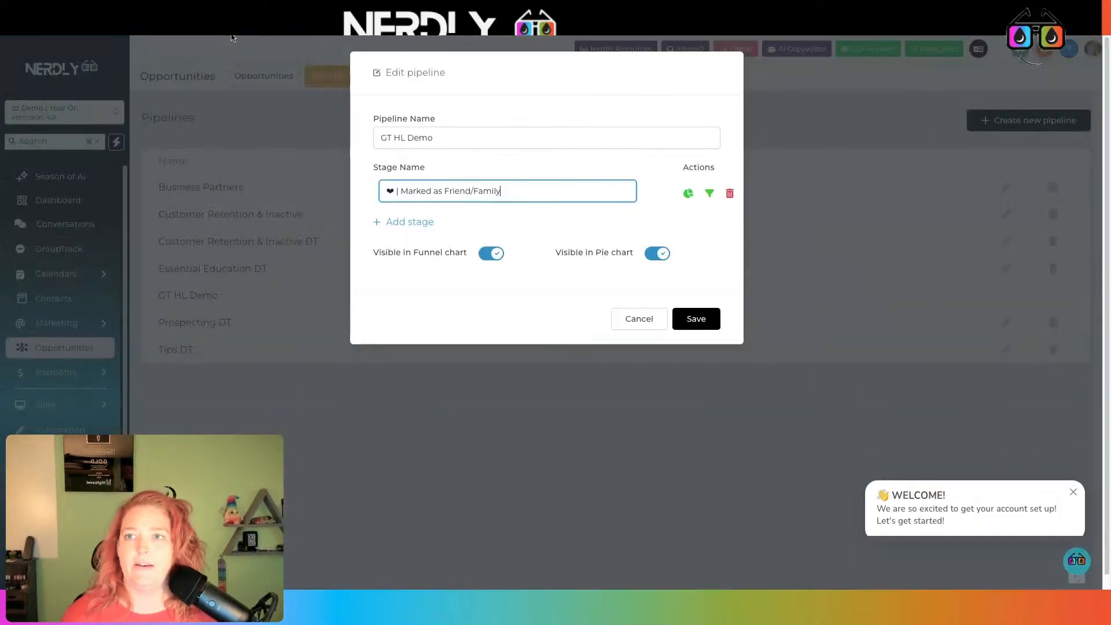
pyautogui.click(405, 221)
pyautogui.hotkey('ctrl', 'v')
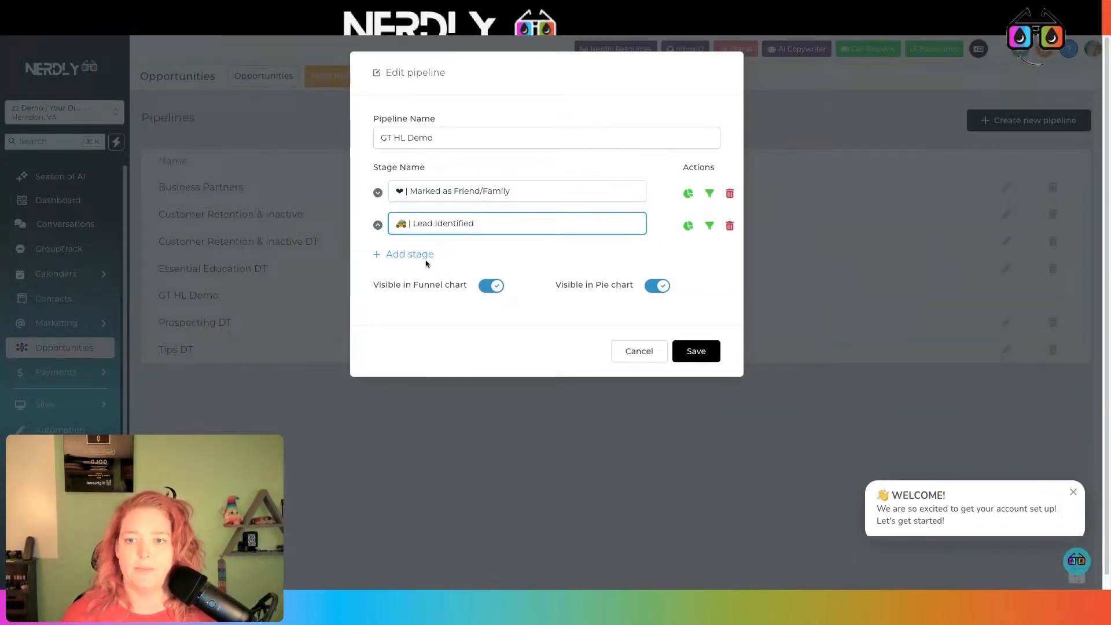
pyautogui.click(425, 260)
# Add a third stage named Conversation Started, copied from GroupTrack
pyautogui.click(427, 256)
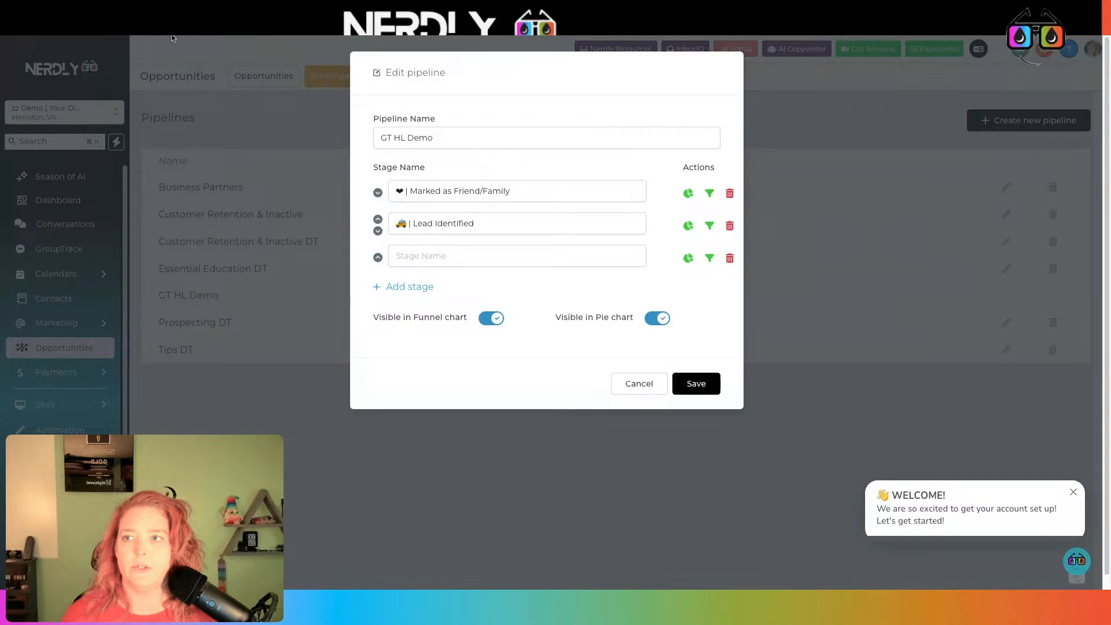
pyautogui.hotkey('alt', 'Tab')
pyautogui.click(411, 343)
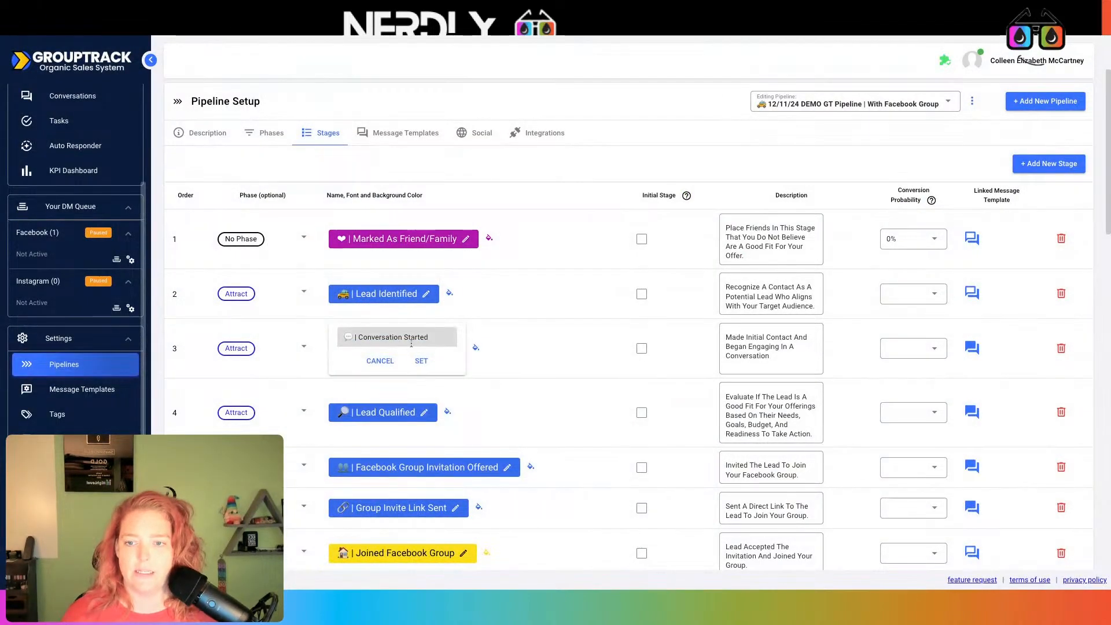
pyautogui.tripleClick(411, 341)
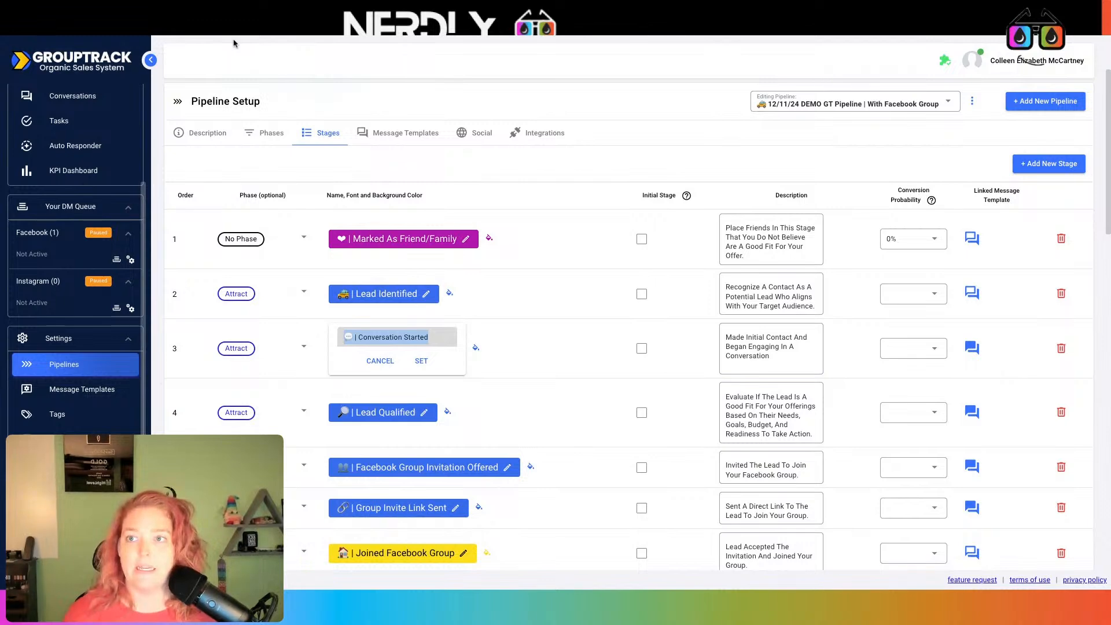
pyautogui.hotkey('ctrl', 'c')
pyautogui.hotkey('alt', 'Tab')
pyautogui.click(421, 261)
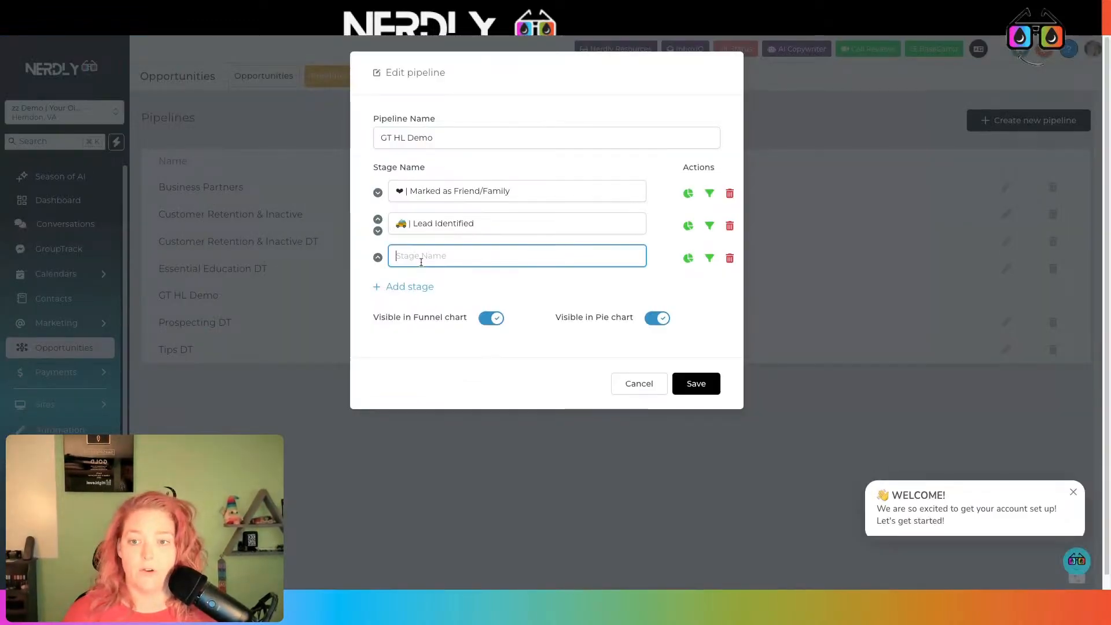
pyautogui.hotkey('ctrl', 'v')
# Add Lead Qualified as the fourth stage and open Facebook Group Invitation Offered in GroupTrack
pyautogui.click(421, 287)
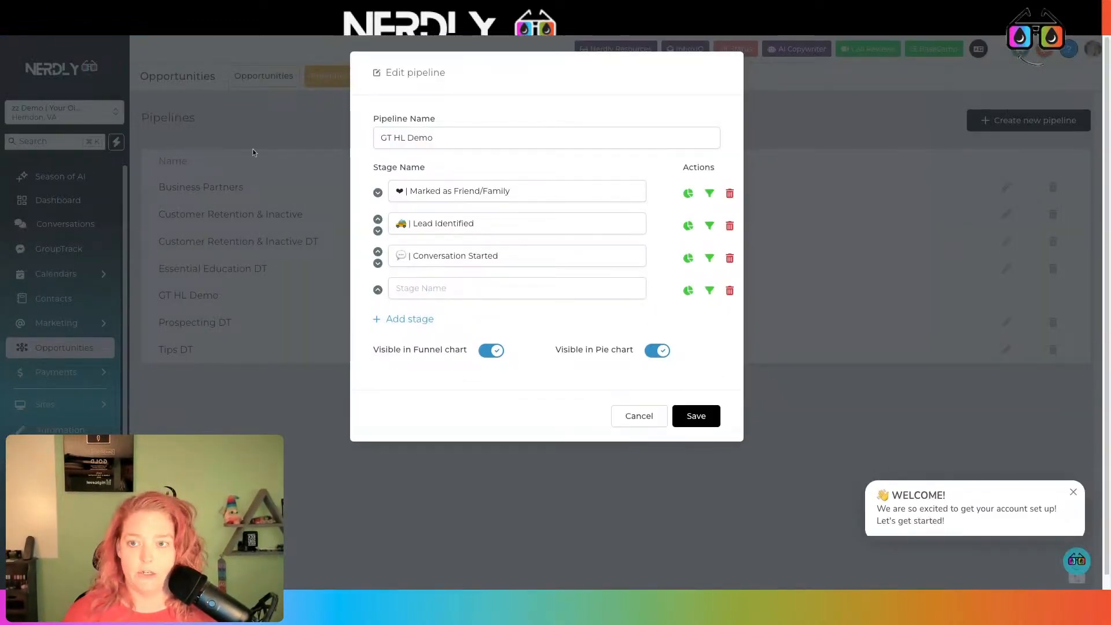
pyautogui.click(167, 26)
pyautogui.click(410, 413)
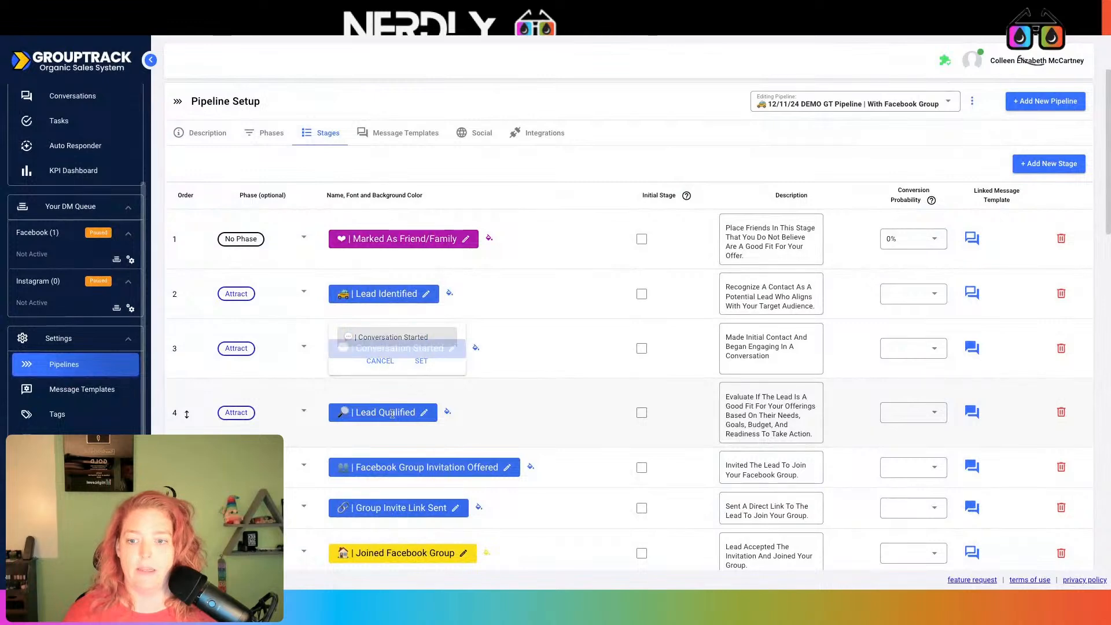
pyautogui.hotkey('ctrl', 'a')
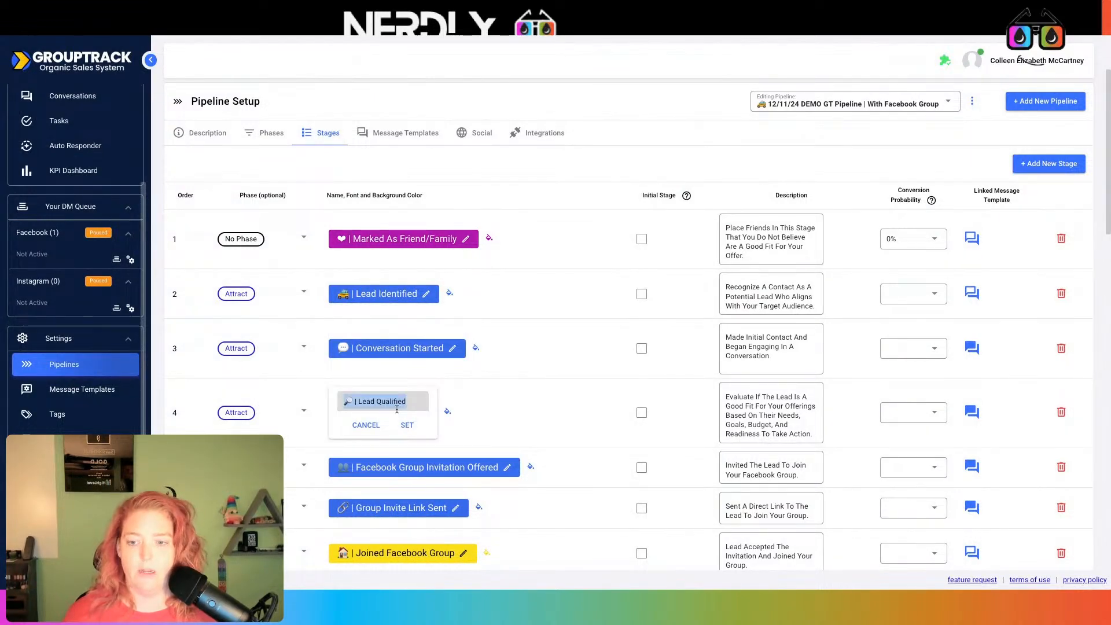
pyautogui.click(280, 37)
pyautogui.click(431, 283)
pyautogui.hotkey('ctrl', 'v')
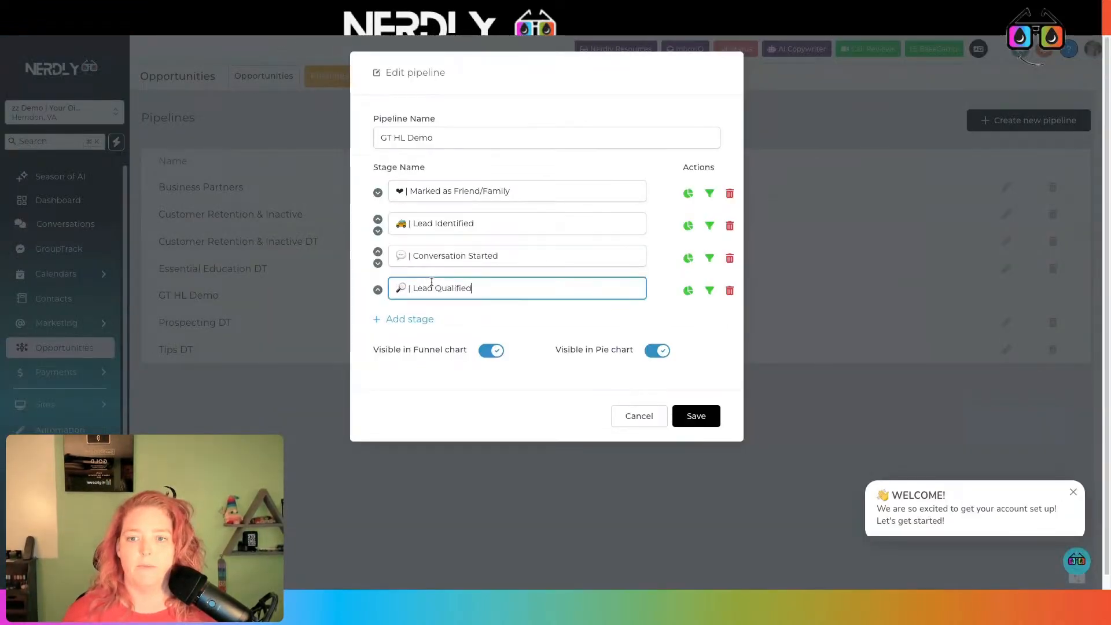
pyautogui.click(426, 320)
pyautogui.click(192, 36)
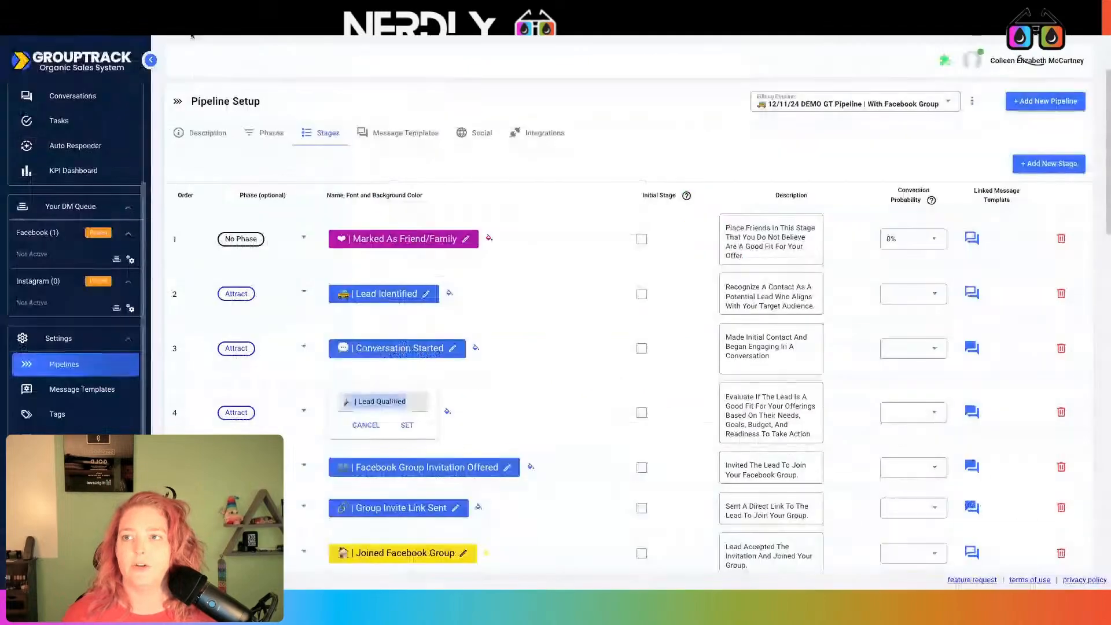
pyautogui.scroll(-2, 480, 382)
pyautogui.click(506, 392)
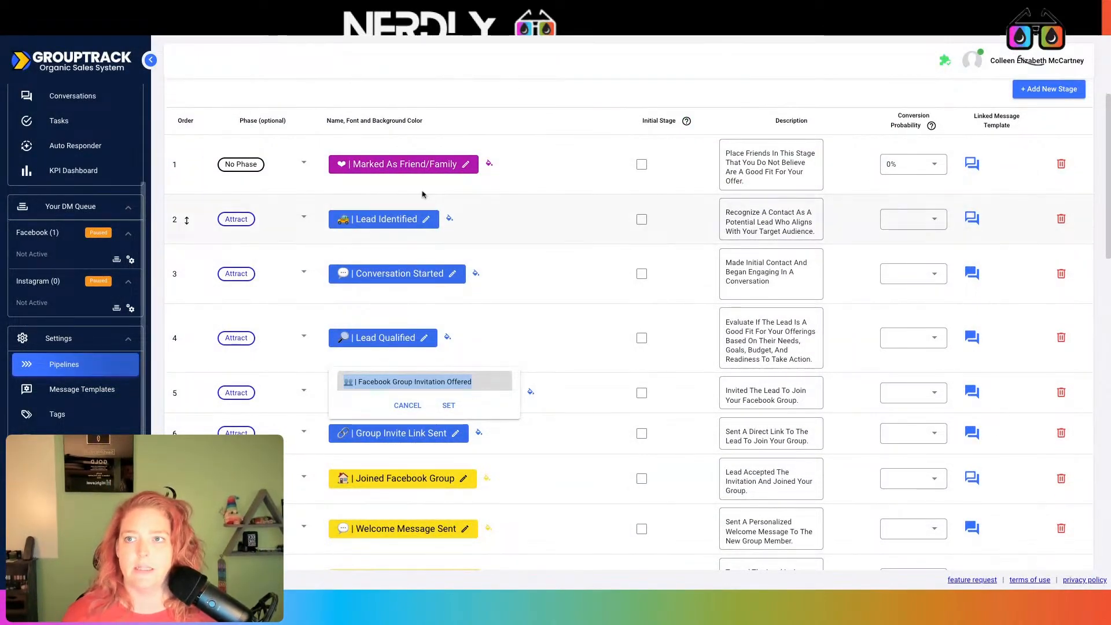
# Paste Facebook Group Invitation Offered and Group Invite Link Sent as the fifth and sixth stages
pyautogui.hotkey('ctrl', 'c')
pyautogui.hotkey('alt', 'Tab')
pyautogui.hotkey('ctrl', 'v')
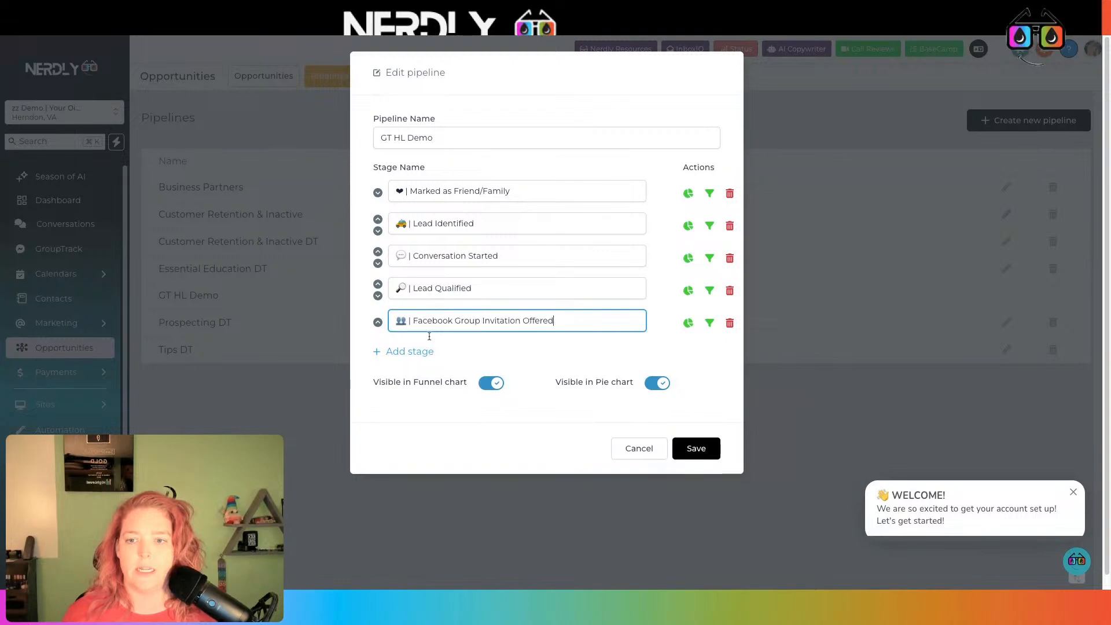
pyautogui.click(422, 348)
pyautogui.hotkey('alt', 'Tab')
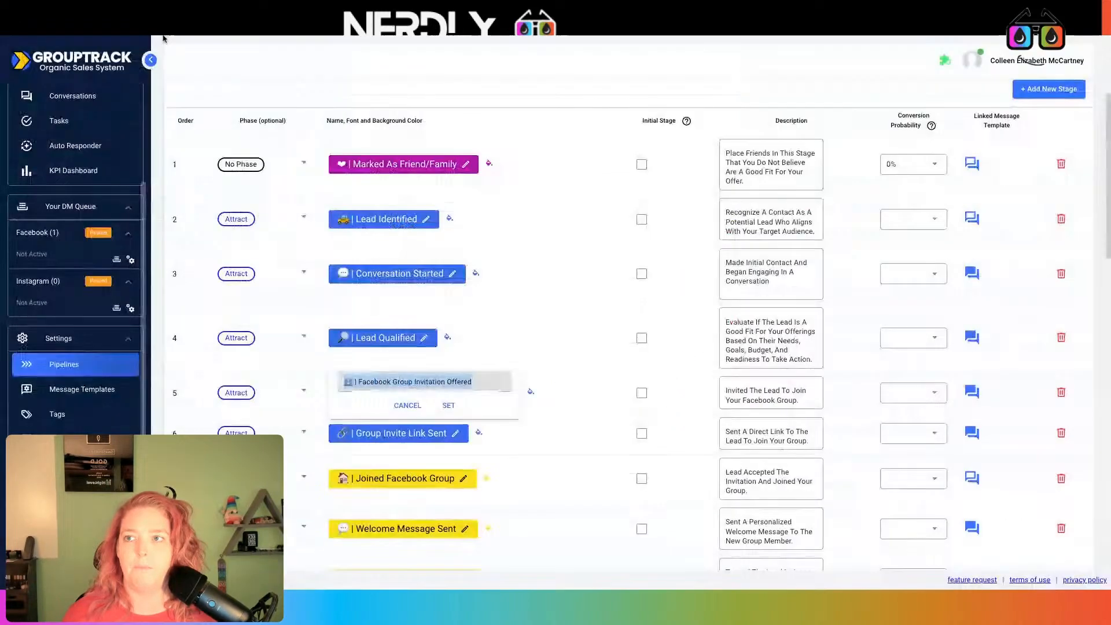
pyautogui.click(406, 433)
pyautogui.hotkey('ctrl', 'a')
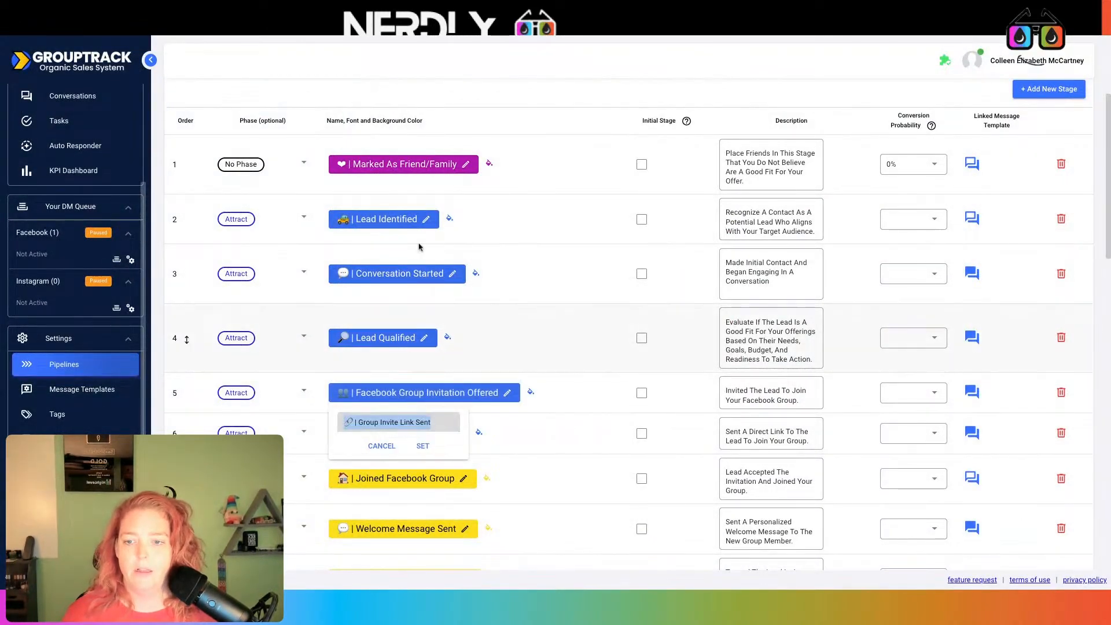
pyautogui.hotkey('ctrl', 'c')
pyautogui.hotkey('alt', 'Tab')
pyautogui.click(448, 346)
pyautogui.hotkey('ctrl', 'v')
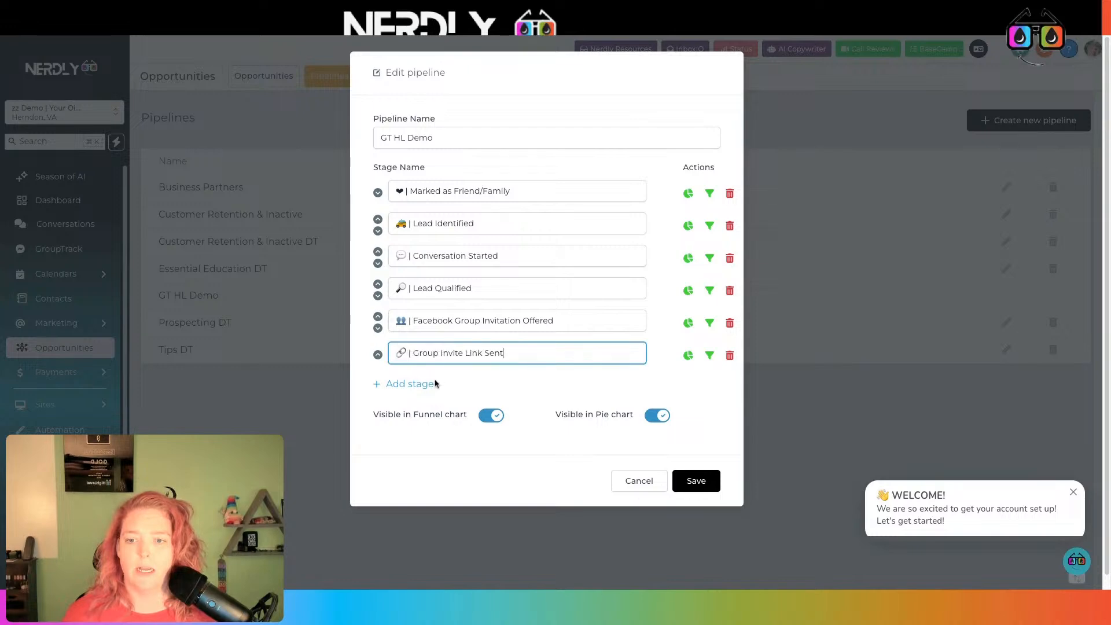
pyautogui.click(432, 385)
# Copy Joined Facebook Group from GroupTrack into the seventh stage
pyautogui.click(179, 35)
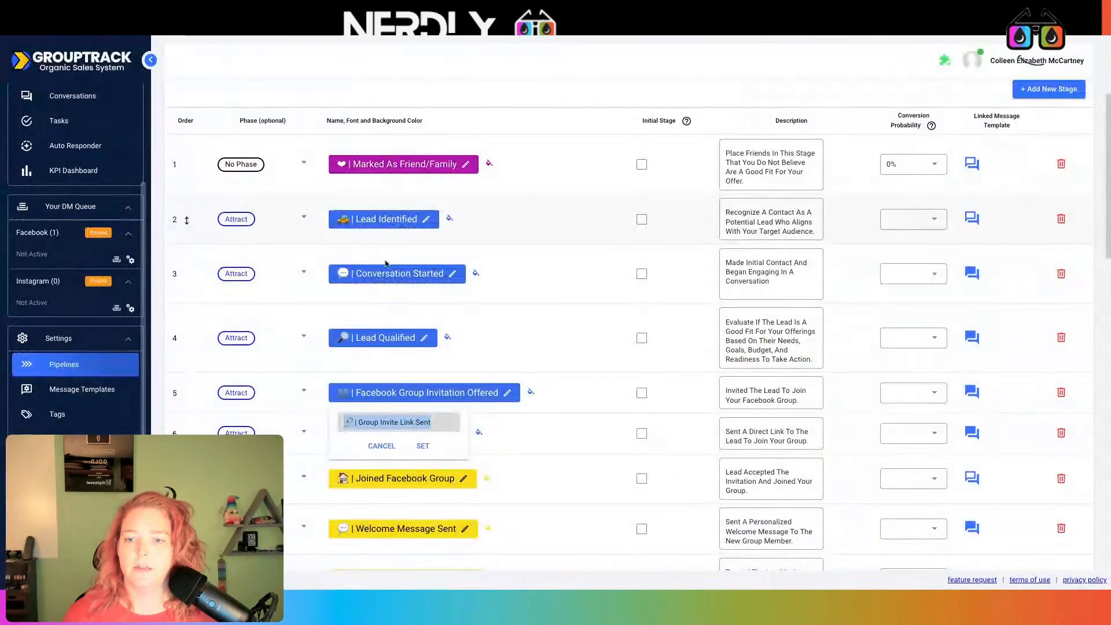
pyautogui.click(414, 489)
pyautogui.click(411, 480)
pyautogui.hotkey('ctrl', 'a')
pyautogui.hotkey('ctrl', 'c')
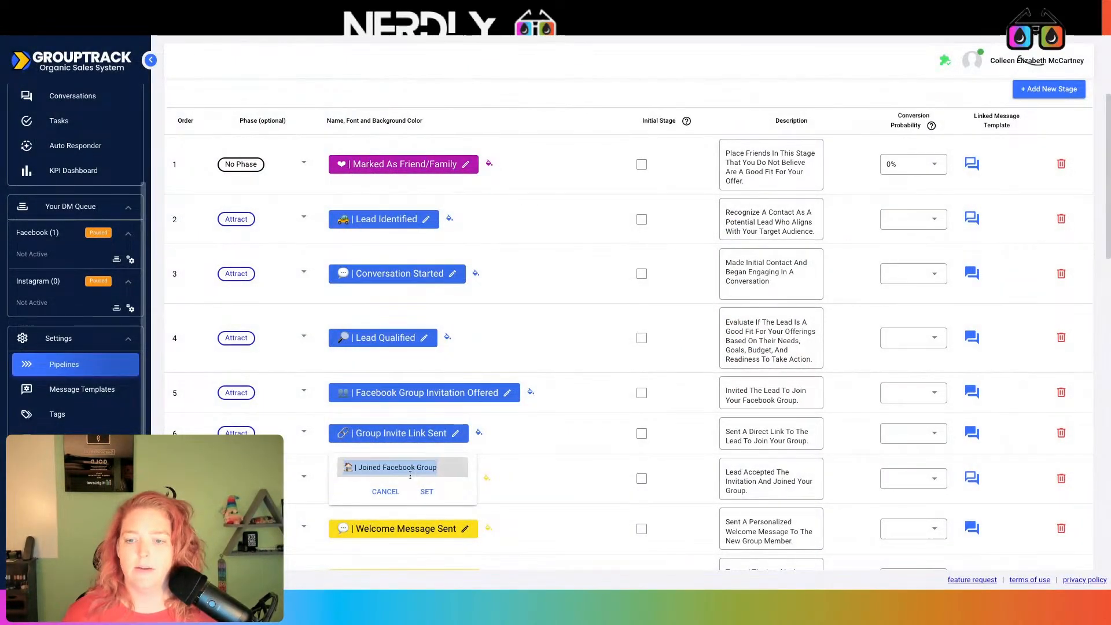
pyautogui.hotkey('alt', 'Tab')
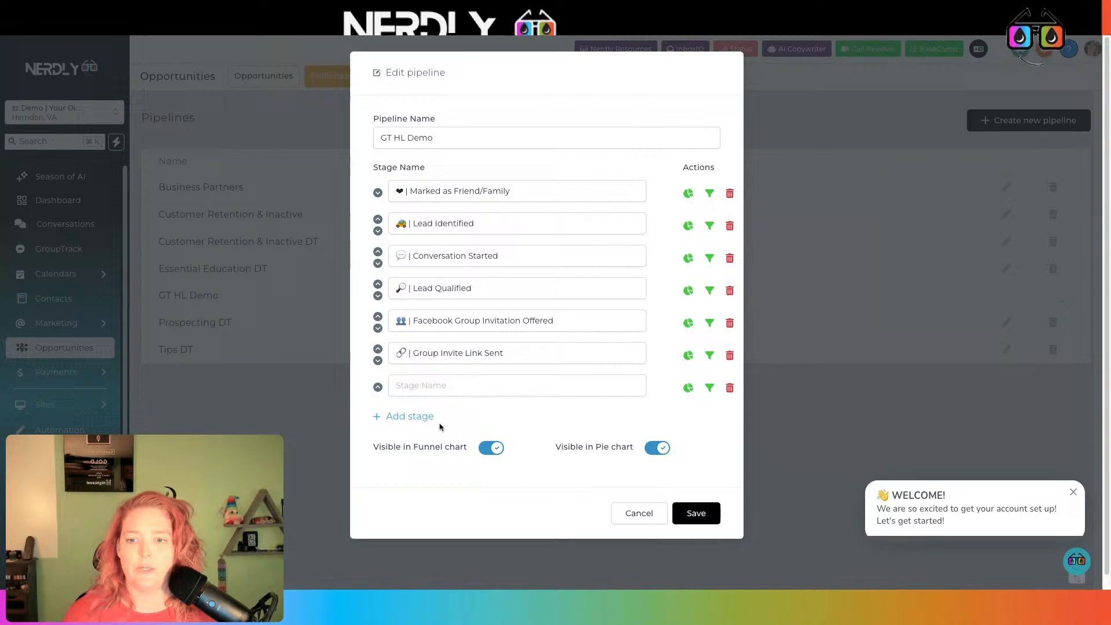
pyautogui.click(435, 386)
pyautogui.hotkey('ctrl', 'v')
# Recheck the Joined Facebook Group name and paste Welcome Message Sent as the eighth stage
pyautogui.hotkey('alt', 'Tab')
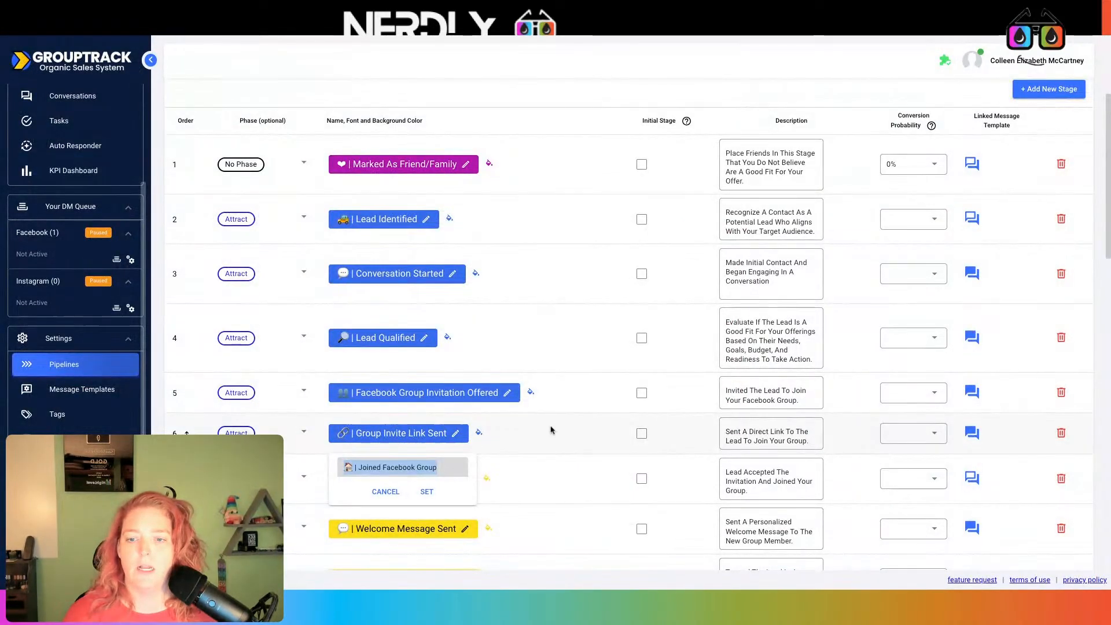
pyautogui.click(535, 444)
pyautogui.click(397, 476)
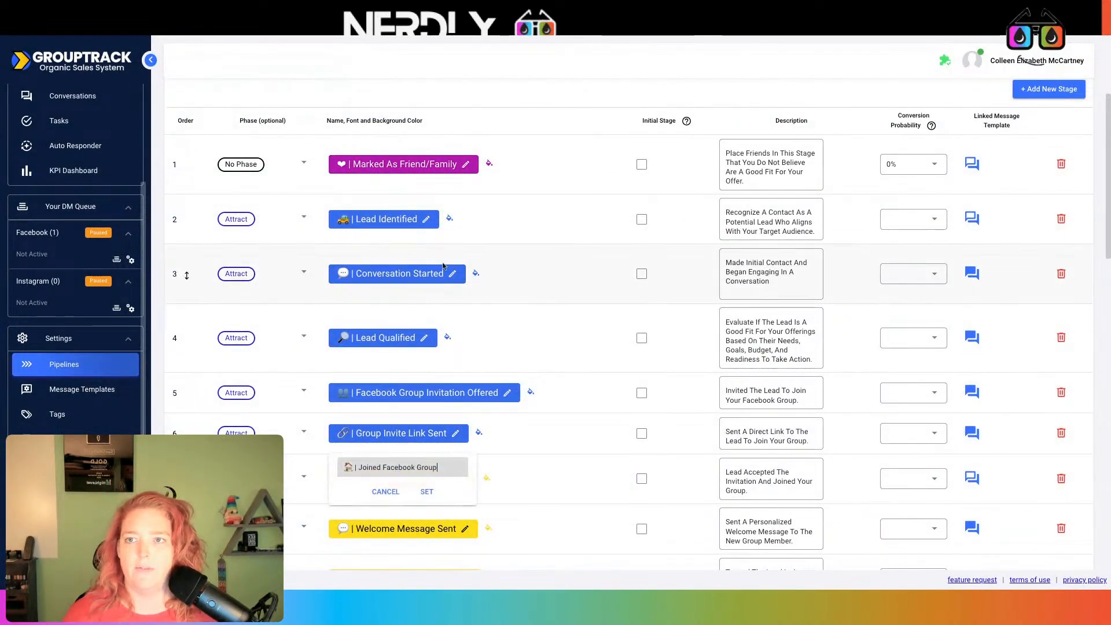
pyautogui.hotkey('alt', 'Tab')
pyautogui.hotkey('alt', 'Tab')
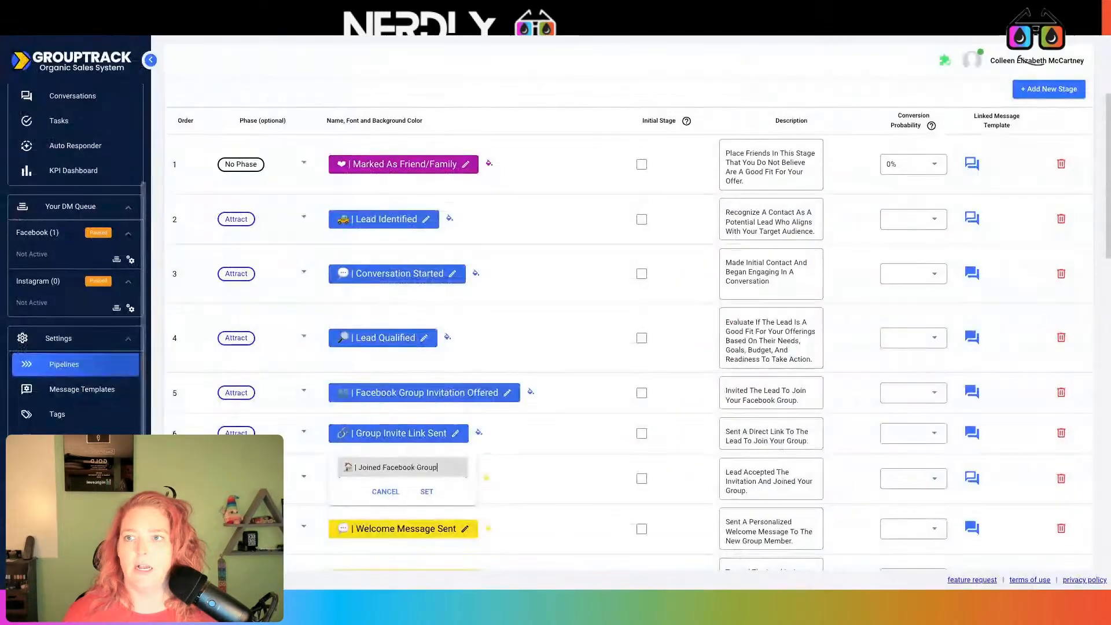
pyautogui.scroll(-1, 496, 253)
pyautogui.click(546, 408)
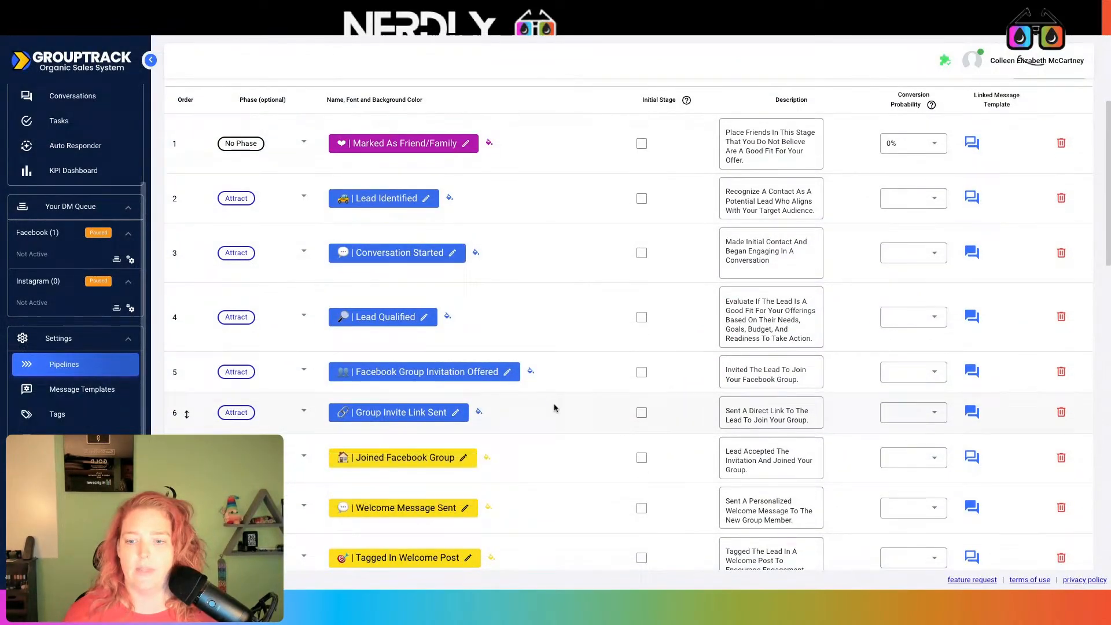
pyautogui.click(399, 514)
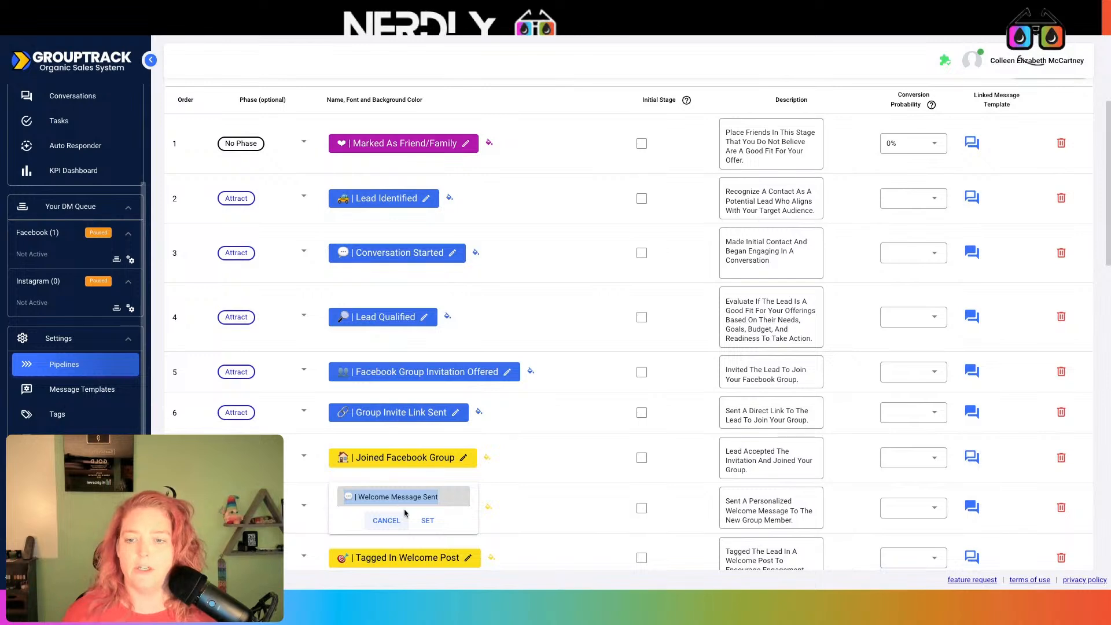
pyautogui.hotkey('alt', 'Tab')
pyautogui.hotkey('ctrl', 'v')
pyautogui.click(428, 450)
# Paste Tagged in Welcome Post as the ninth stage
pyautogui.hotkey('alt', 'Tab')
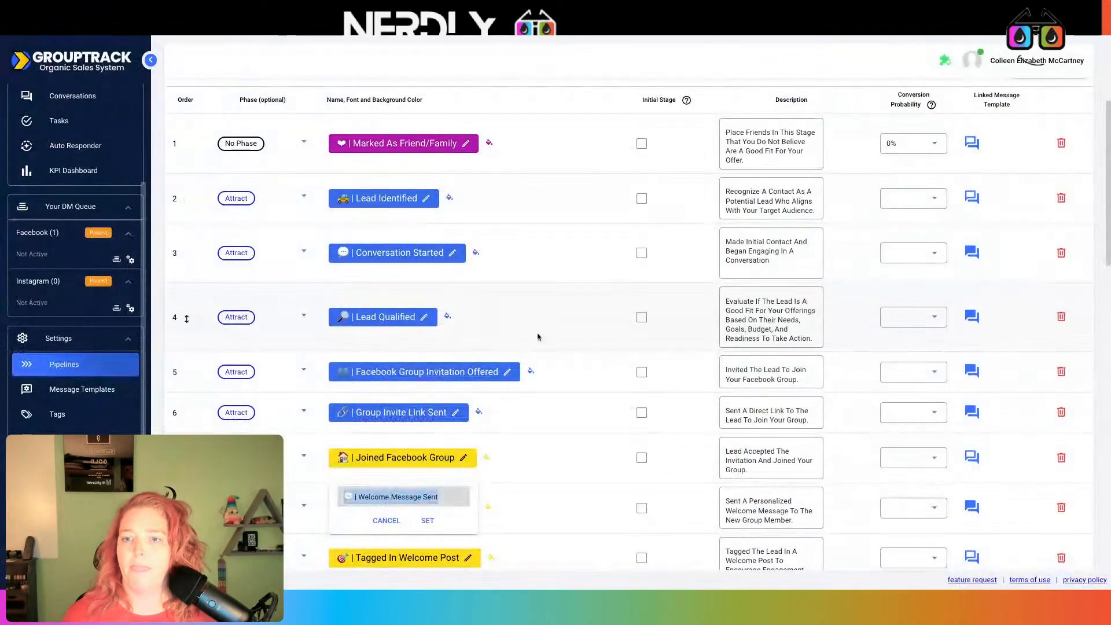
pyautogui.click(534, 422)
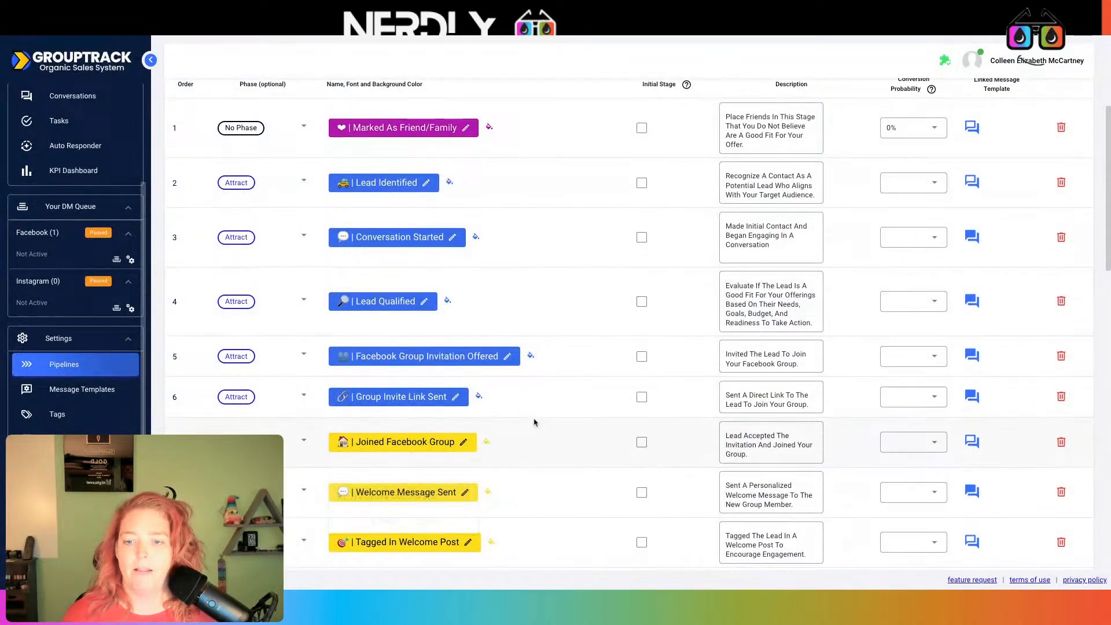
pyautogui.click(430, 550)
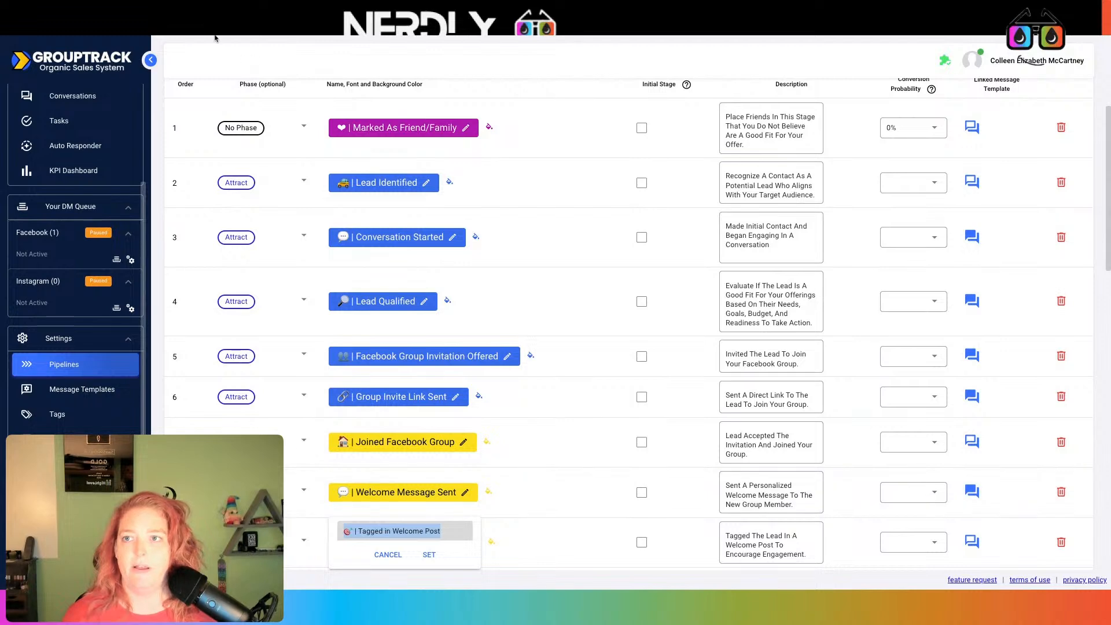
pyautogui.hotkey('alt', 'Tab')
pyautogui.click(455, 444)
pyautogui.hotkey('ctrl', 'v')
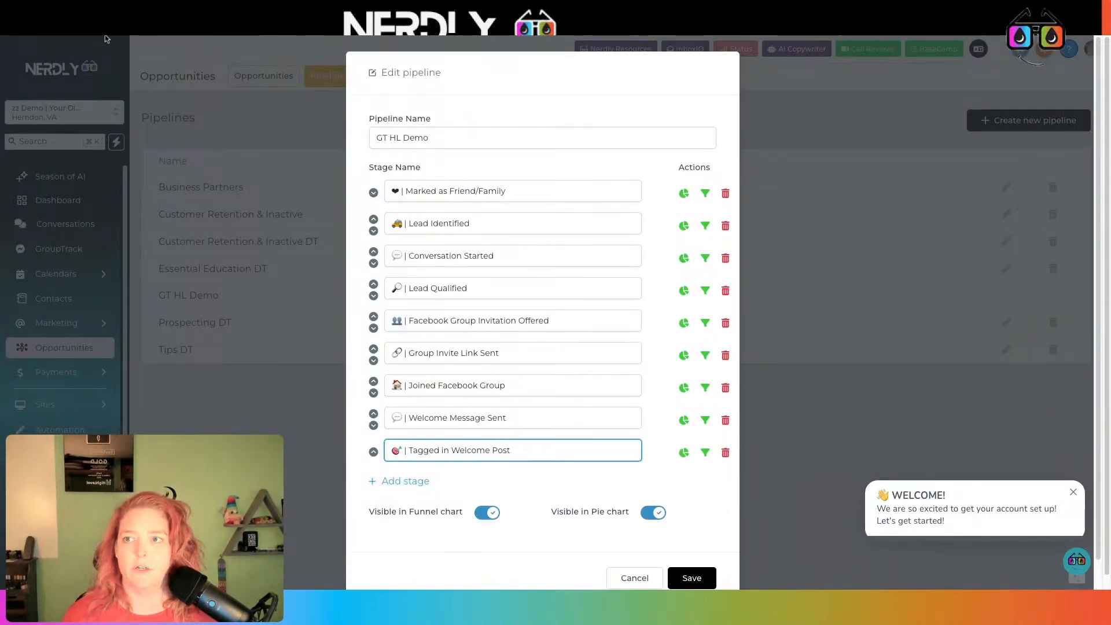
pyautogui.hotkey('alt', 'Tab')
pyautogui.scroll(-2, 417, 443)
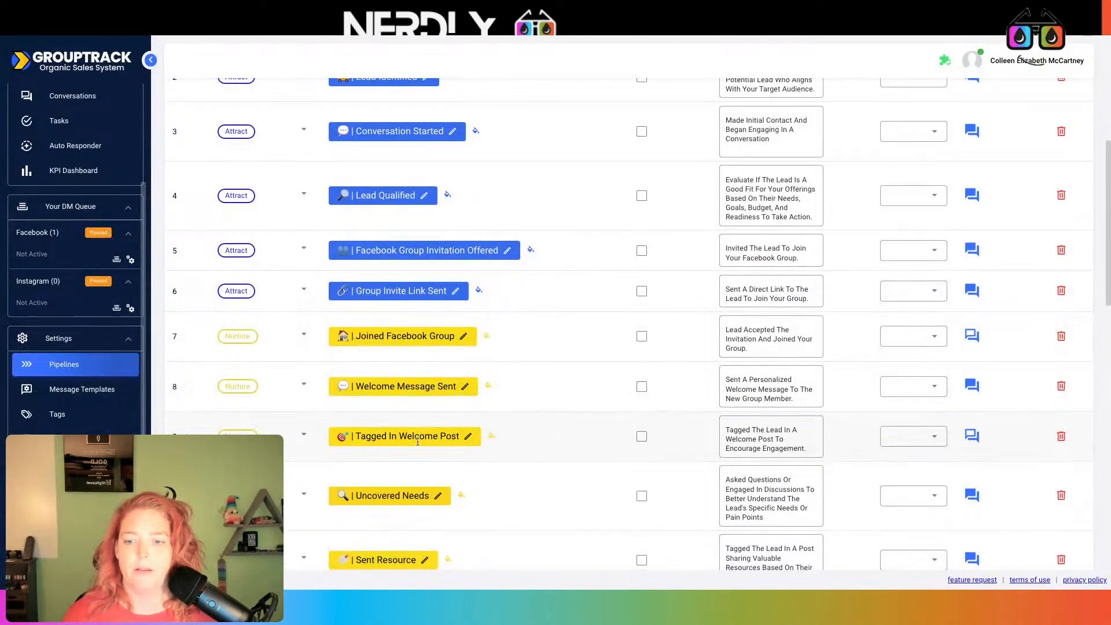
pyautogui.hotkey('alt', 'Tab')
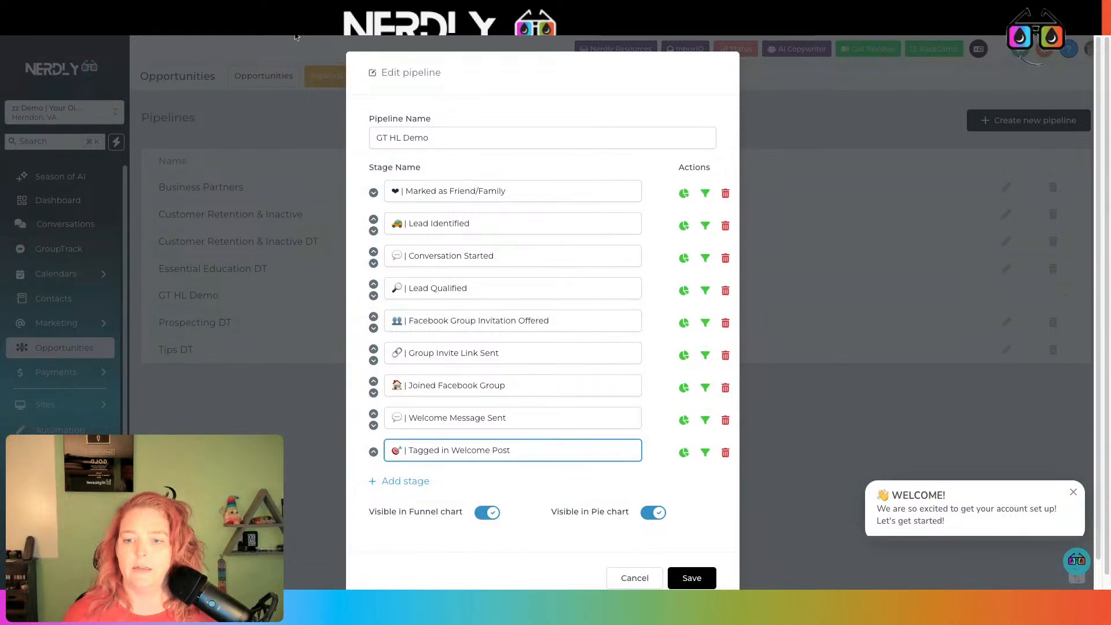
pyautogui.hotkey('alt', 'Tab')
# Add an Uncovered Needs stage copied from GroupTrack
pyautogui.click(427, 494)
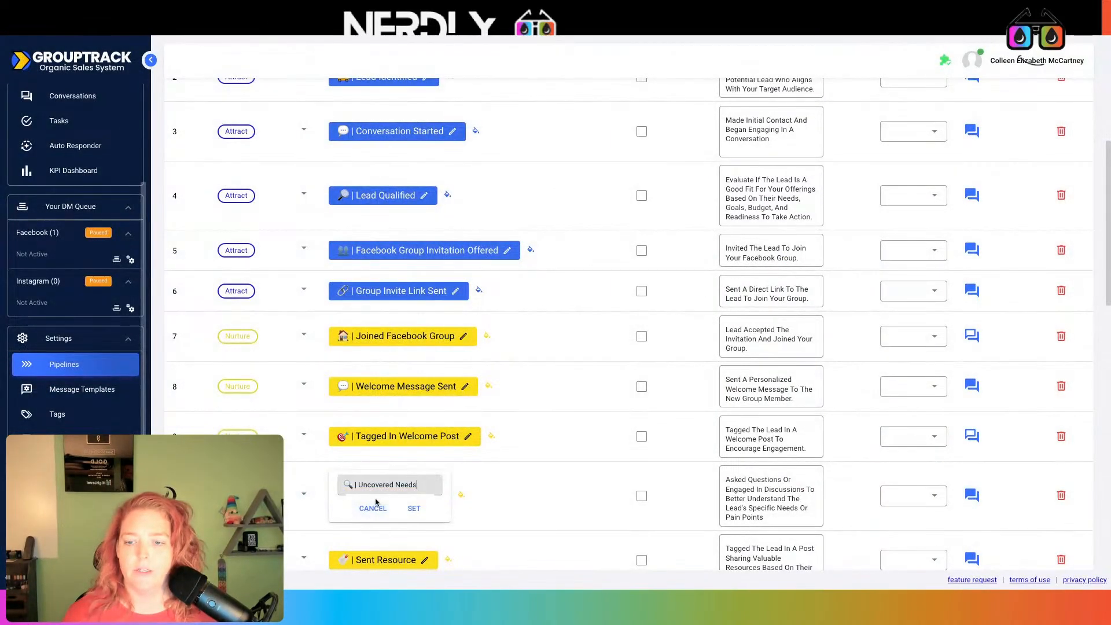
pyautogui.hotkey('alt', 'Tab')
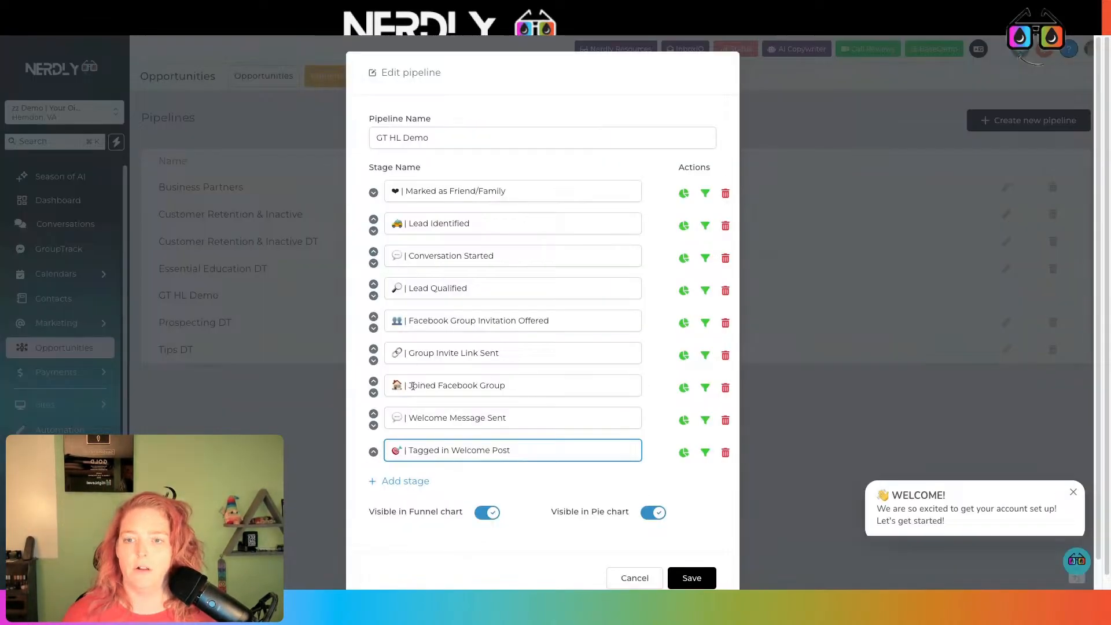
pyautogui.click(426, 484)
pyautogui.hotkey('ctrl', 'v')
pyautogui.scroll(-1, 426, 491)
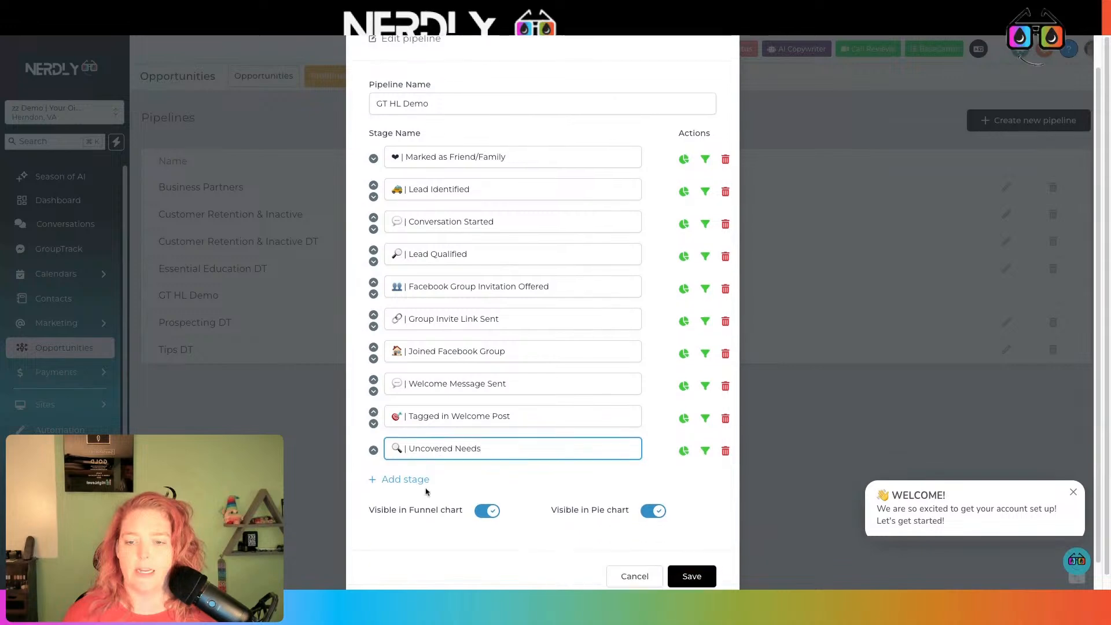
pyautogui.click(415, 479)
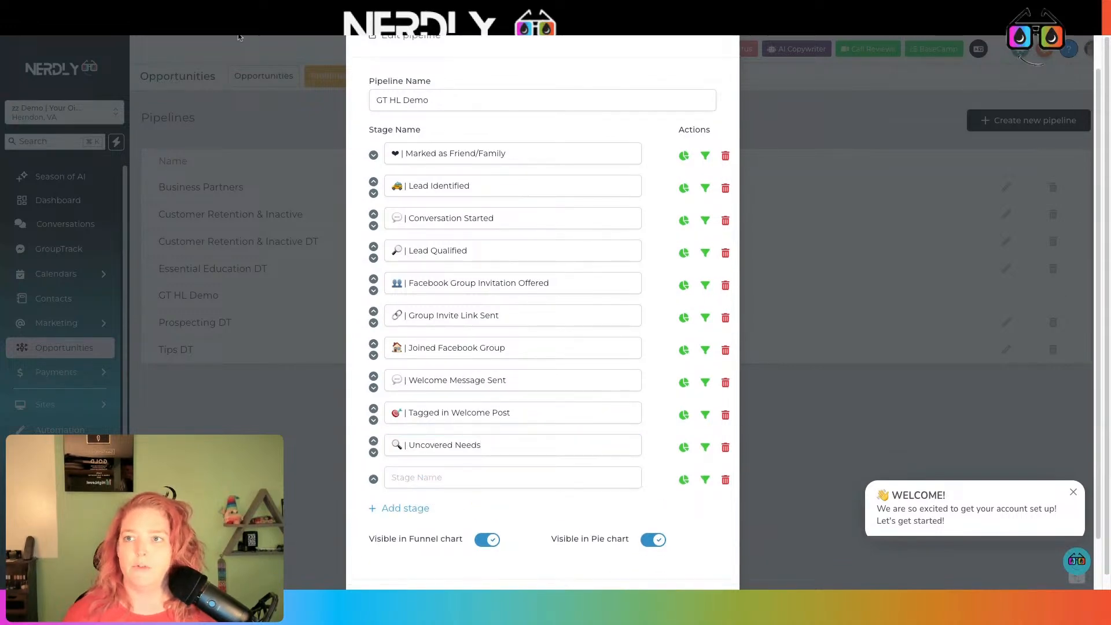
# Add a Sent Resource stage copied from GroupTrack
pyautogui.hotkey('alt', 'Tab')
pyautogui.click(377, 557)
pyautogui.click(375, 560)
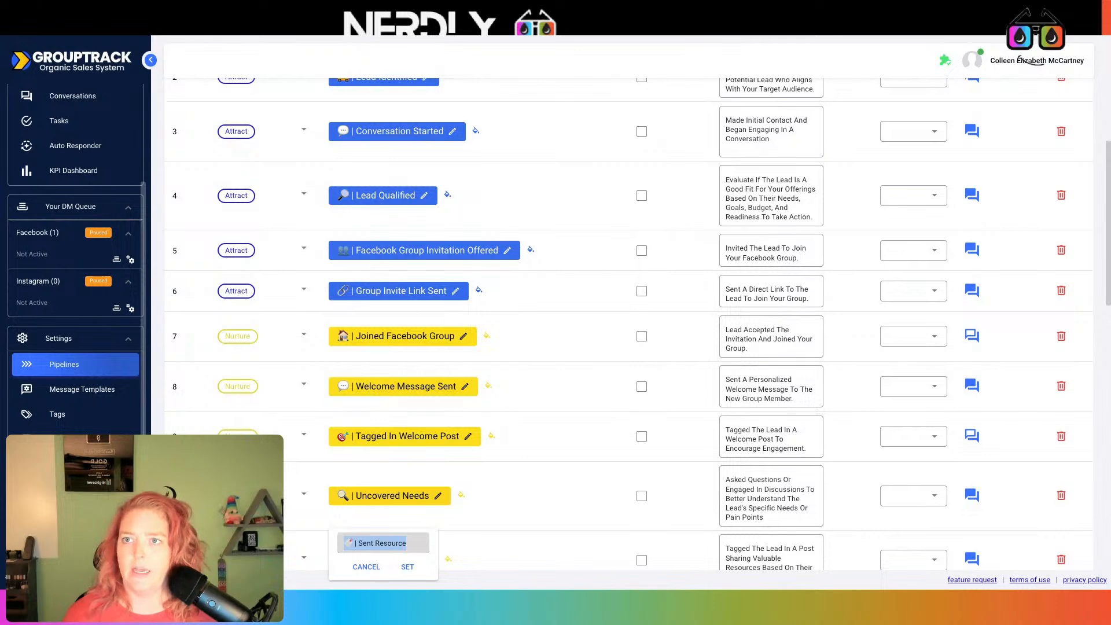
pyautogui.hotkey('alt', 'Tab')
pyautogui.click(482, 480)
pyautogui.write('🍼 | Sent Resource')
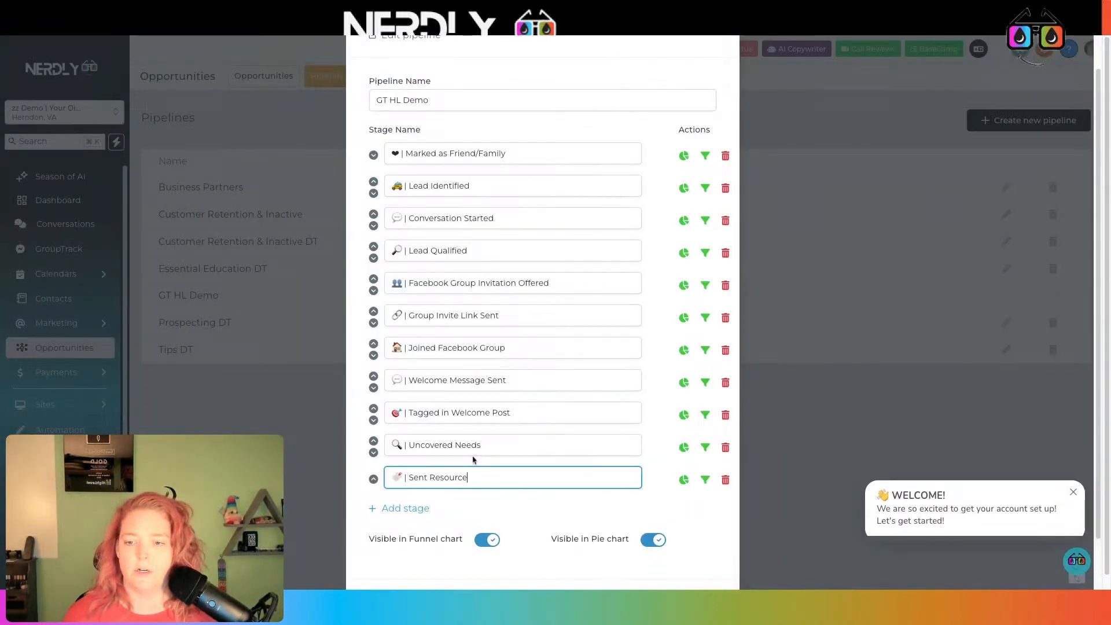
pyautogui.click(417, 508)
# Add a Followed Up on Resource stage copied from GroupTrack
pyautogui.hotkey('alt', 'Tab')
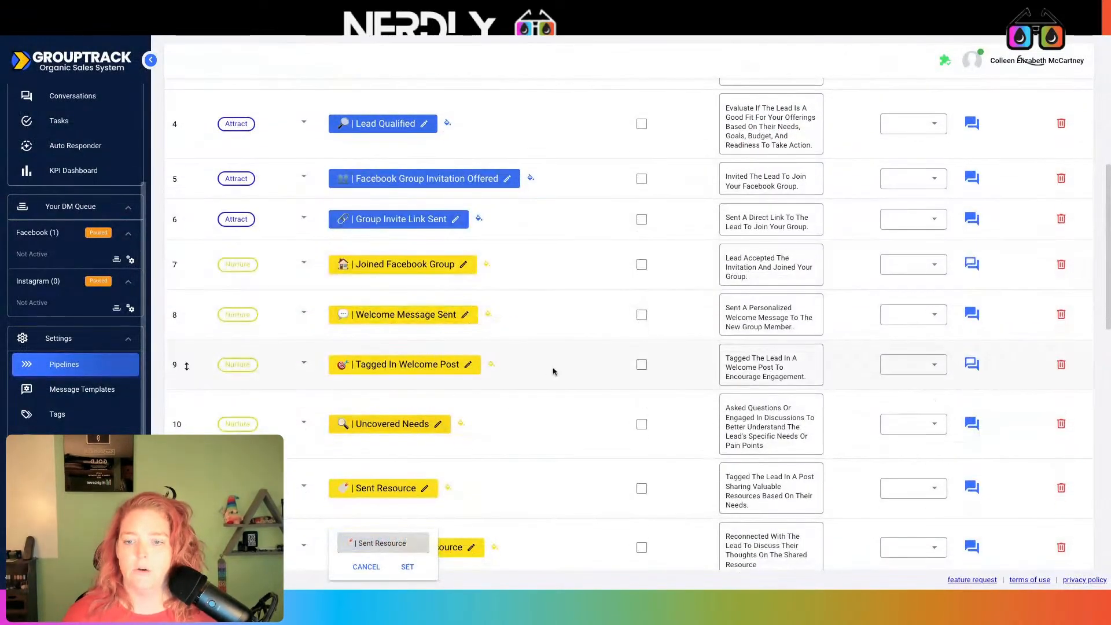
pyautogui.click(459, 550)
pyautogui.click(403, 555)
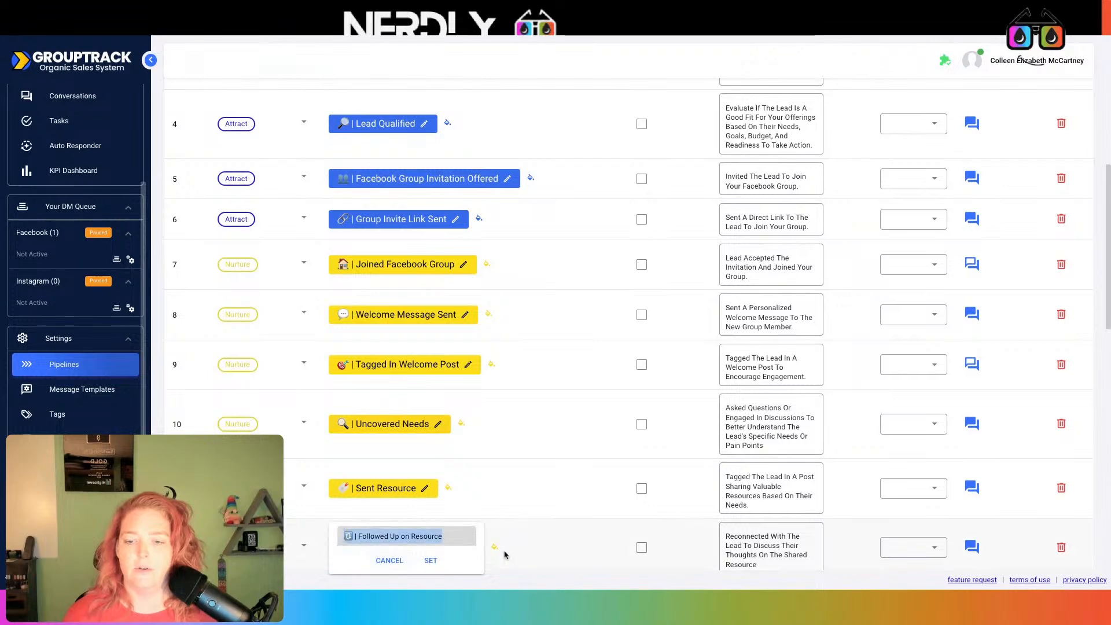
pyautogui.hotkey('alt', 'Tab')
pyautogui.click(417, 509)
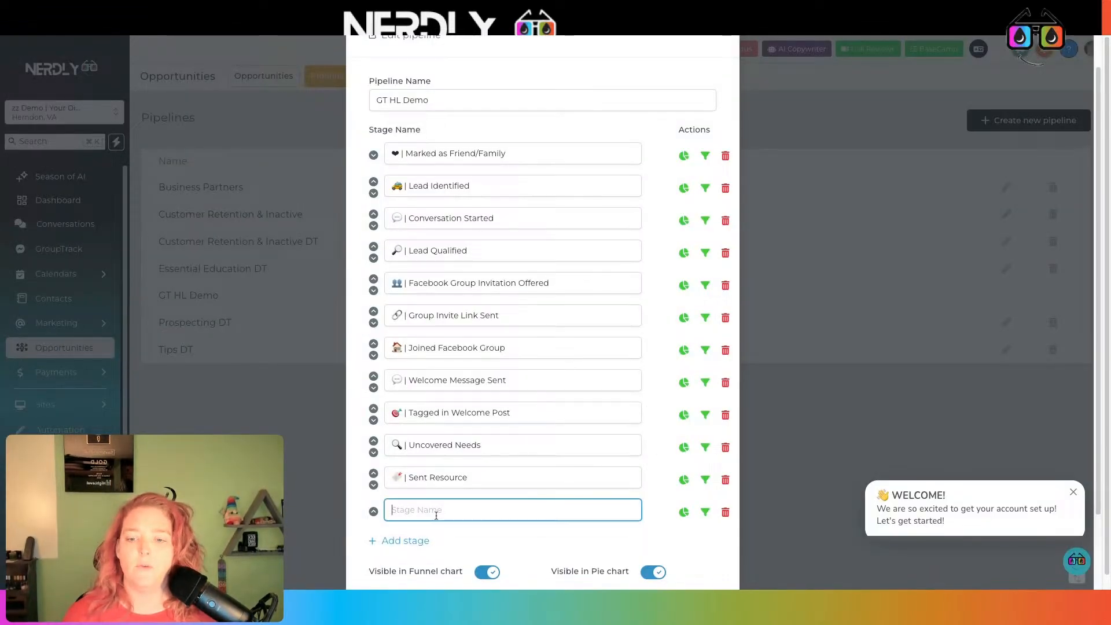
pyautogui.write('🔃 | Followed Up on Resource')
pyautogui.click(416, 538)
# Paste Sales Conversation Started as the last stage and save the GT HL Demo pipeline
pyautogui.hotkey('alt', 'Tab')
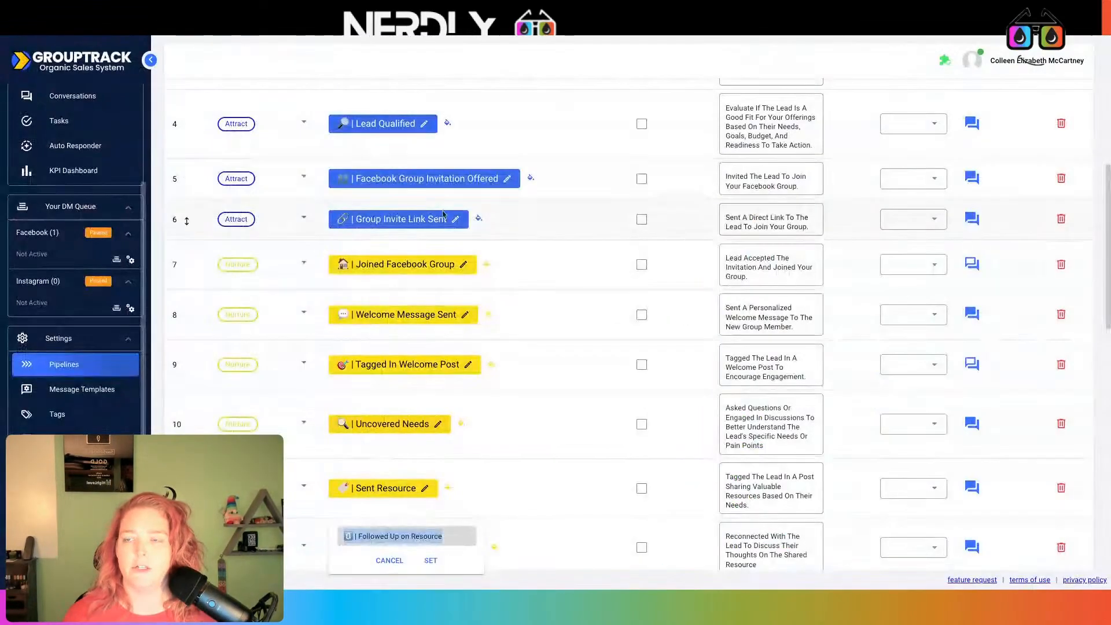
pyautogui.scroll(-2, 446, 224)
pyautogui.click(538, 401)
pyautogui.click(404, 488)
pyautogui.hotkey('ctrl', 'c')
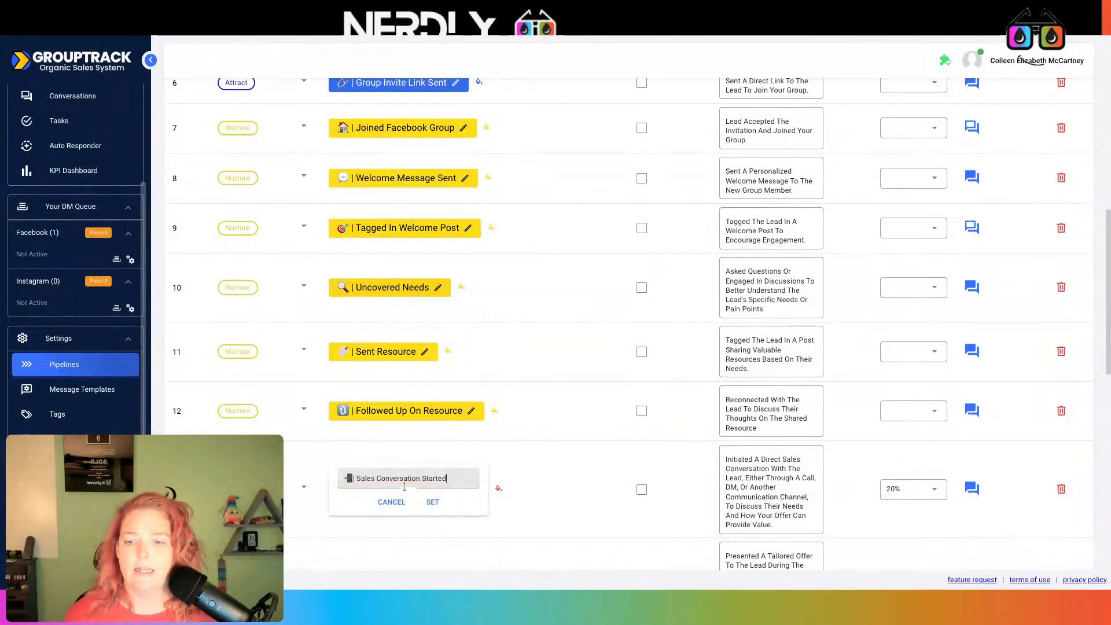
pyautogui.hotkey('alt', 'Tab')
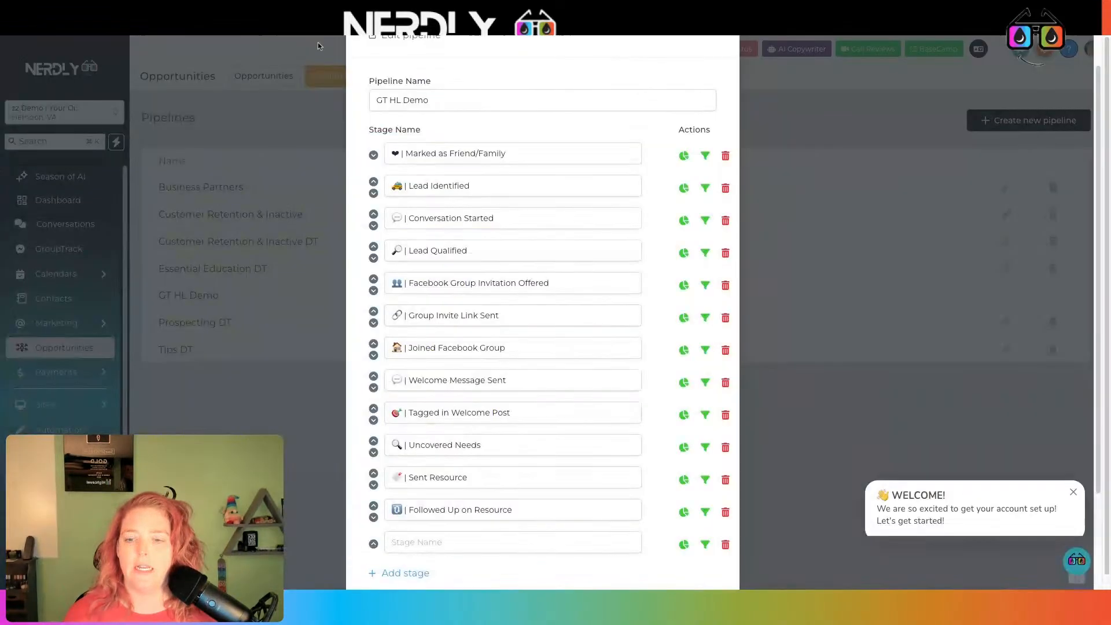
pyautogui.click(462, 542)
pyautogui.hotkey('ctrl', 'v')
pyautogui.scroll(-2, 495, 478)
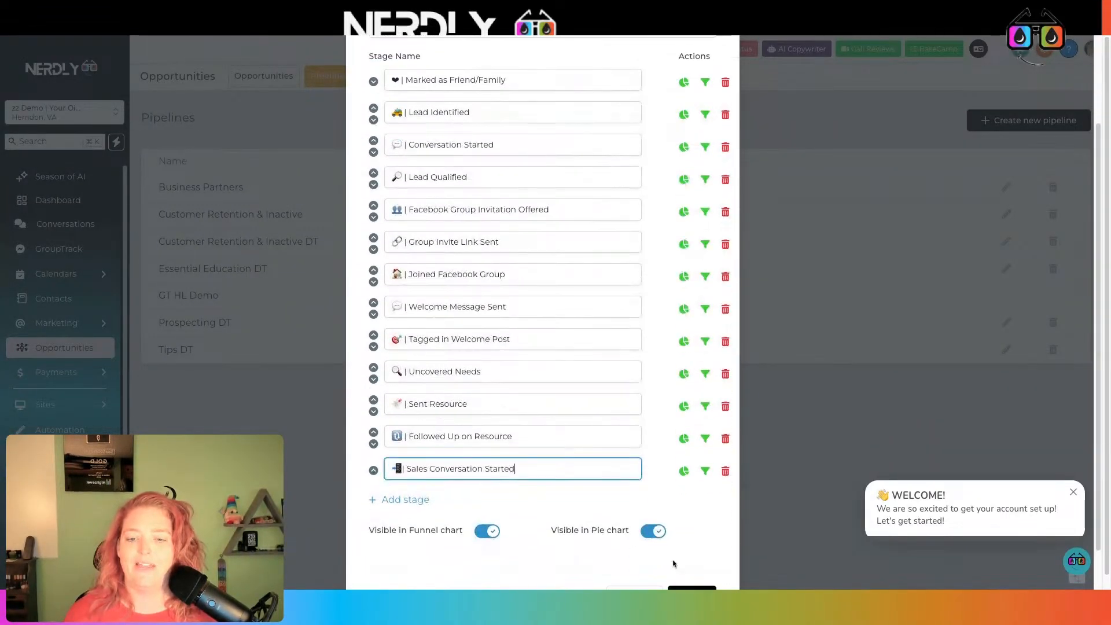
pyautogui.scroll(-1, 673, 579)
pyautogui.click(703, 559)
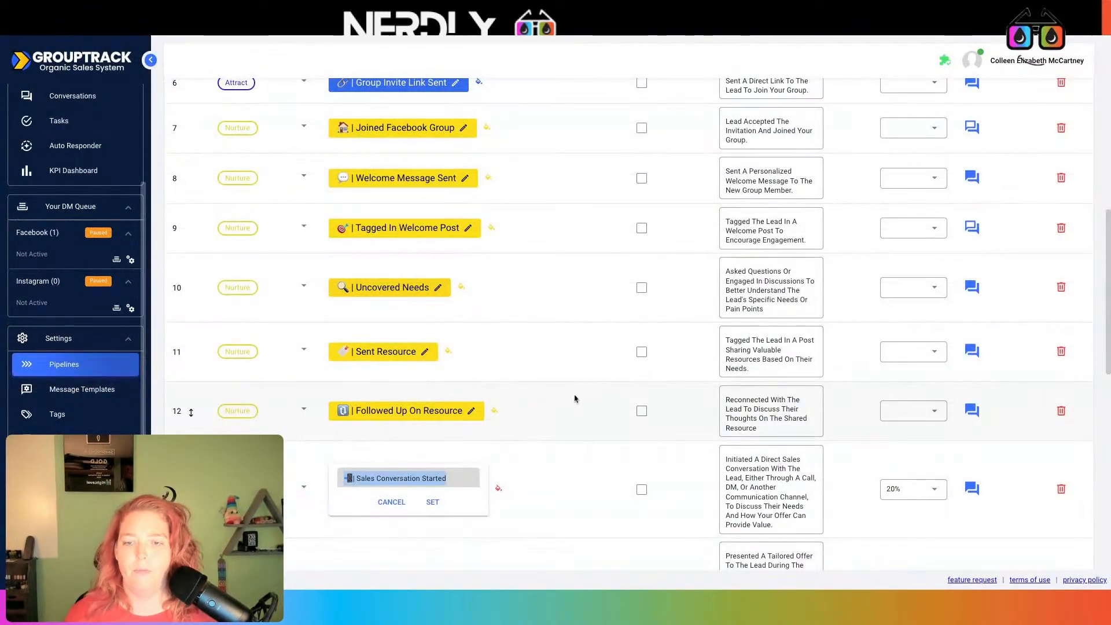
# Add a GroupTrack integration using the verified Demo with Your Oil Tools connection
pyautogui.click(538, 132)
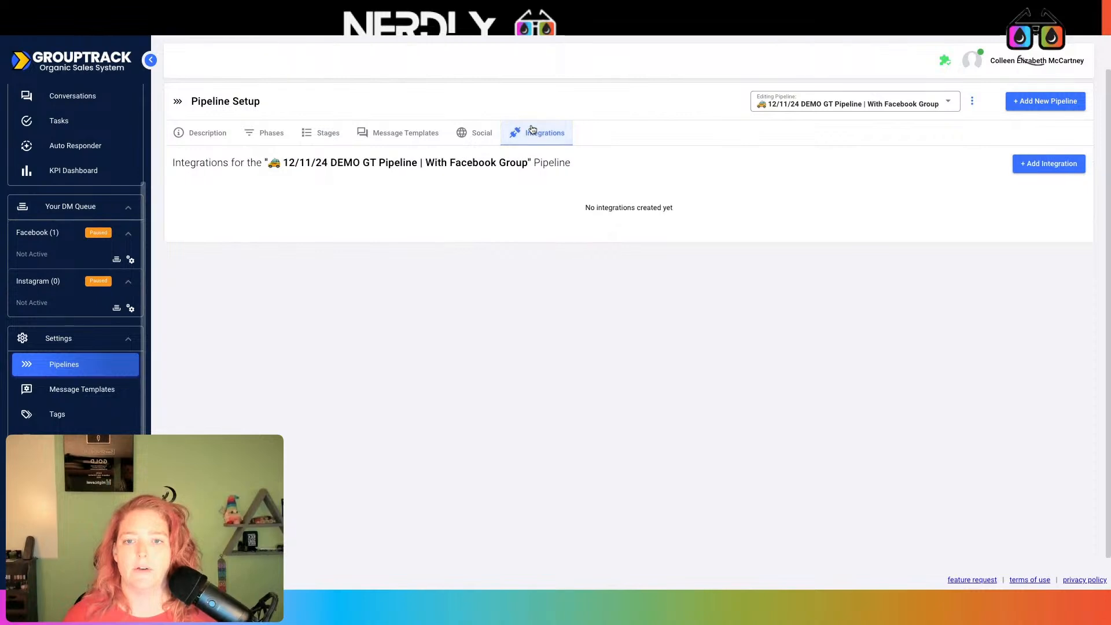
pyautogui.click(1044, 166)
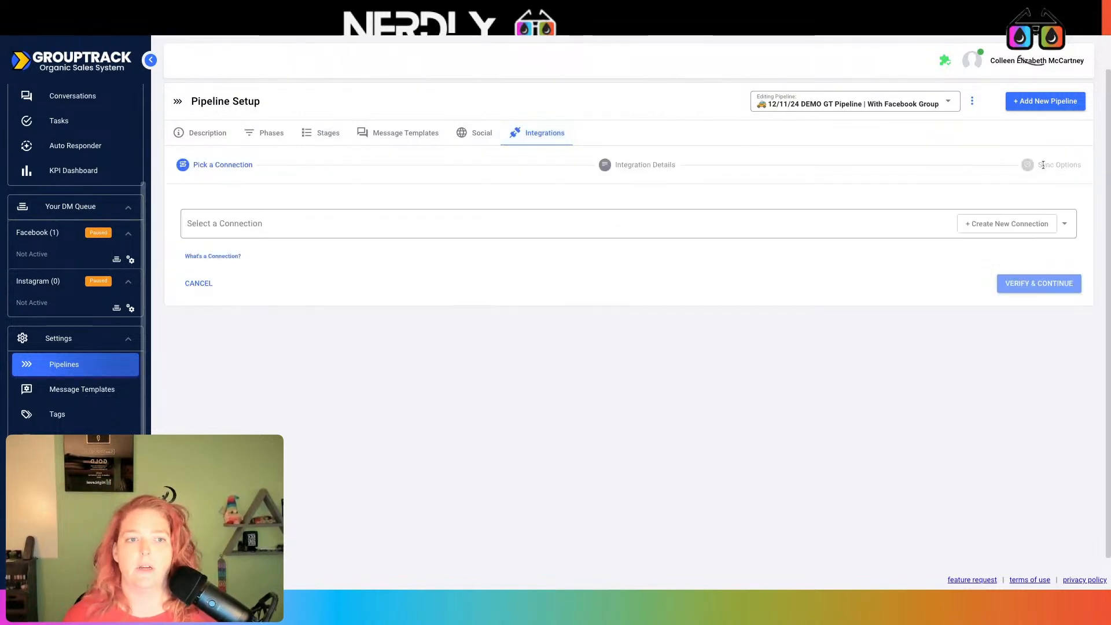
pyautogui.click(1064, 226)
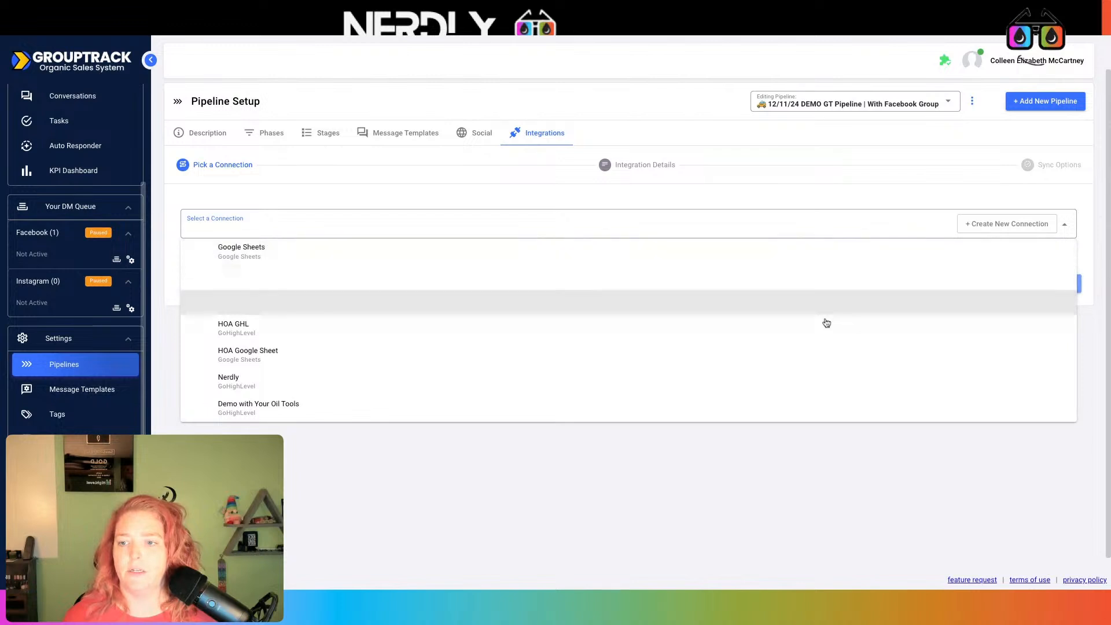
pyautogui.click(355, 408)
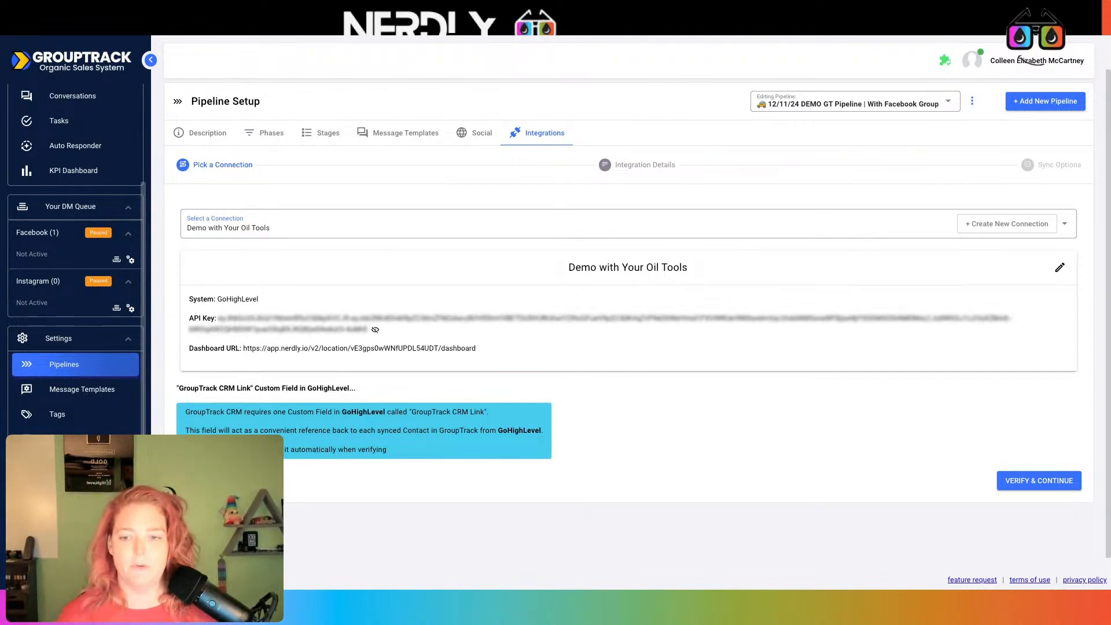
pyautogui.click(1021, 480)
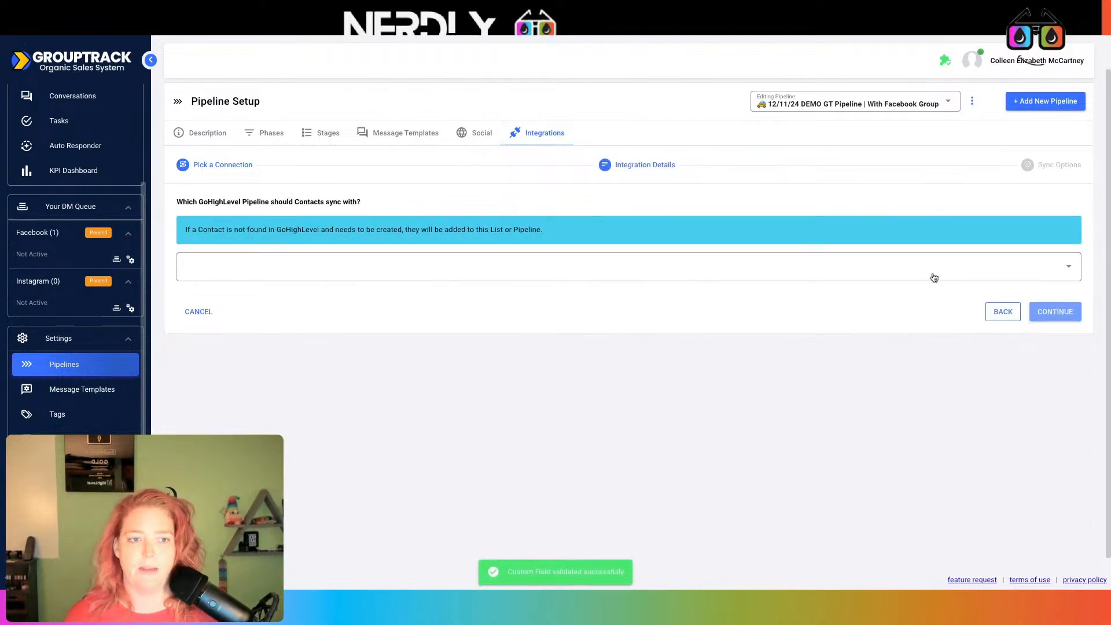
# Choose GT HL Demo as the synced pipeline and review the stage mapping preview
pyautogui.click(933, 278)
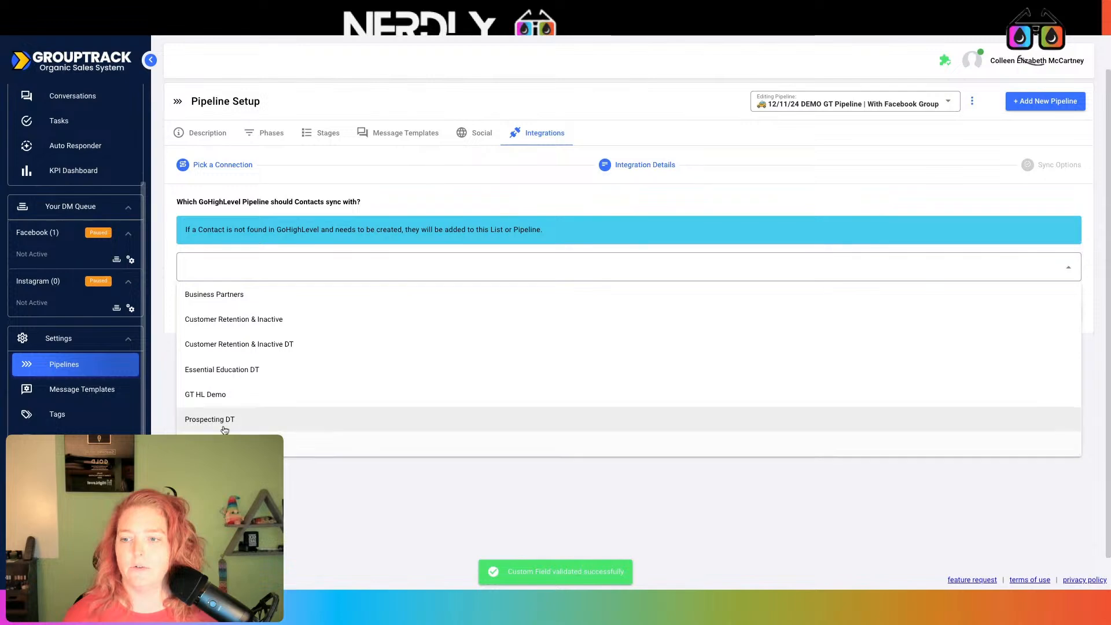
pyautogui.click(226, 394)
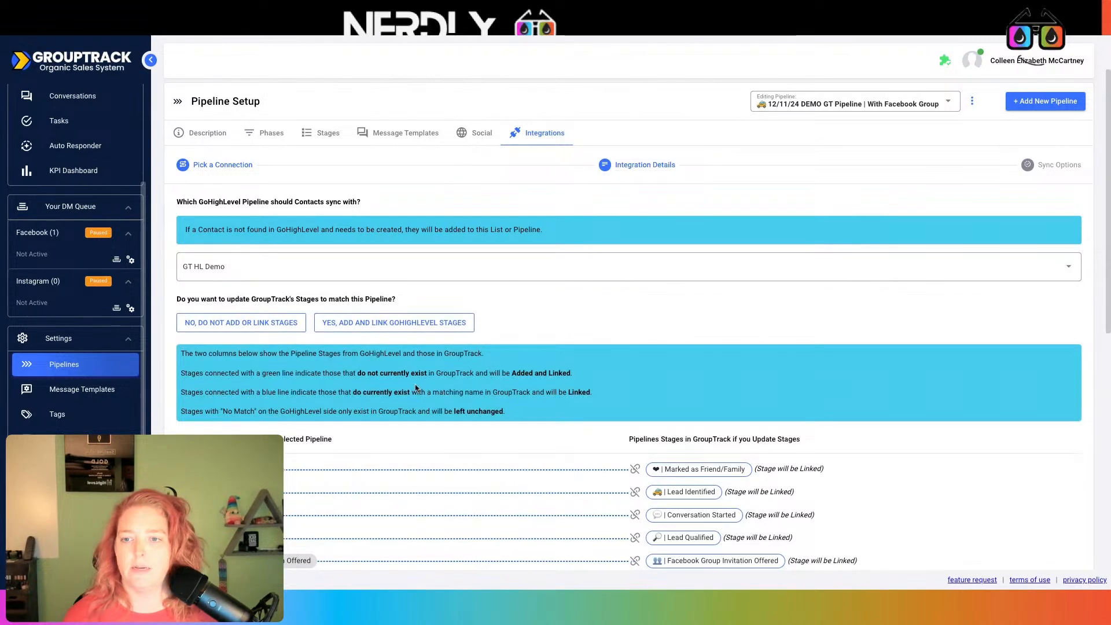
pyautogui.scroll(-2, 470, 363)
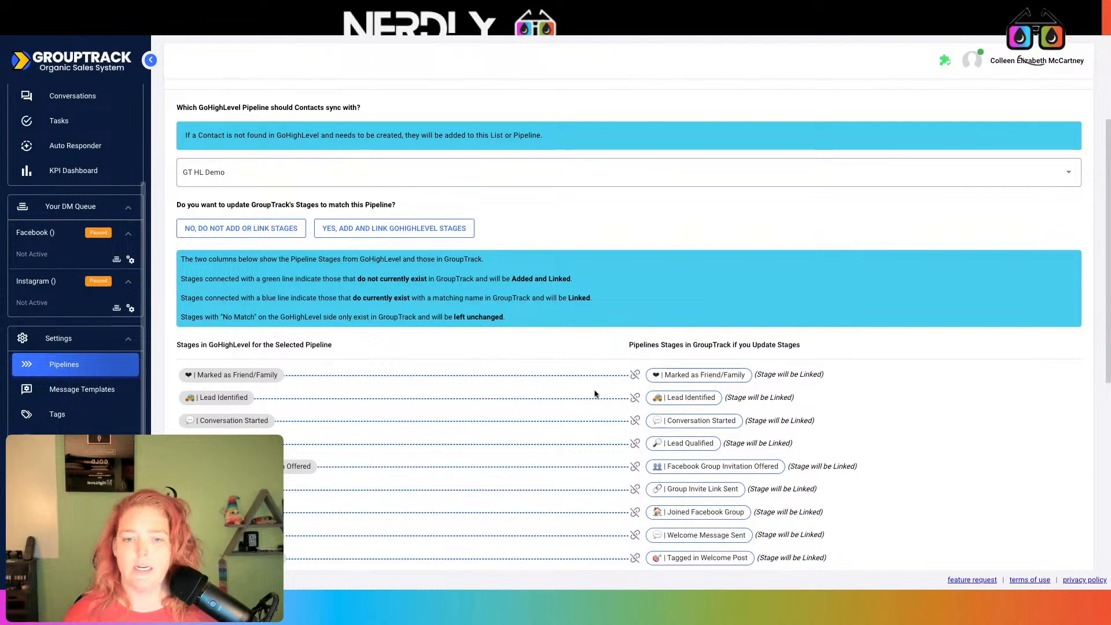
pyautogui.scroll(-5, 594, 394)
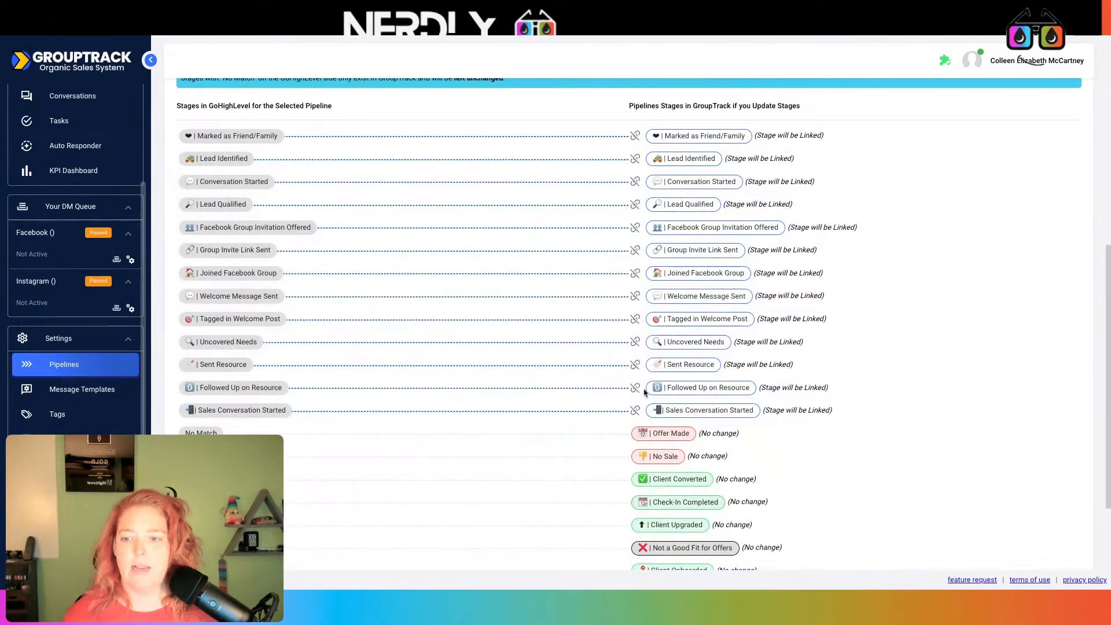
pyautogui.scroll(-3, 643, 392)
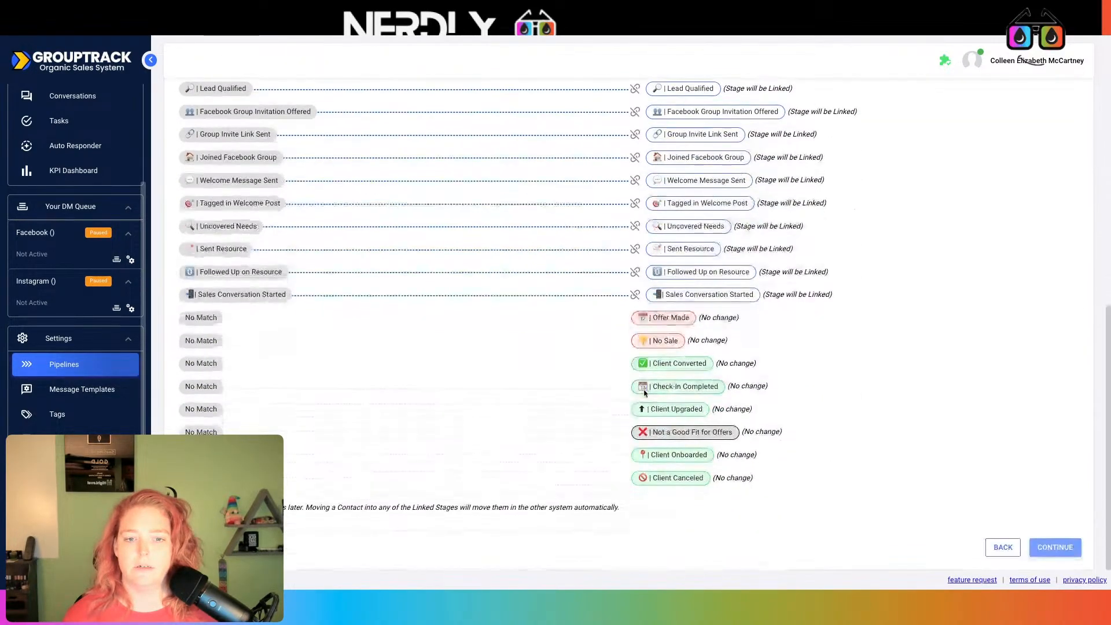
pyautogui.scroll(8, 638, 390)
pyautogui.scroll(-8, 639, 390)
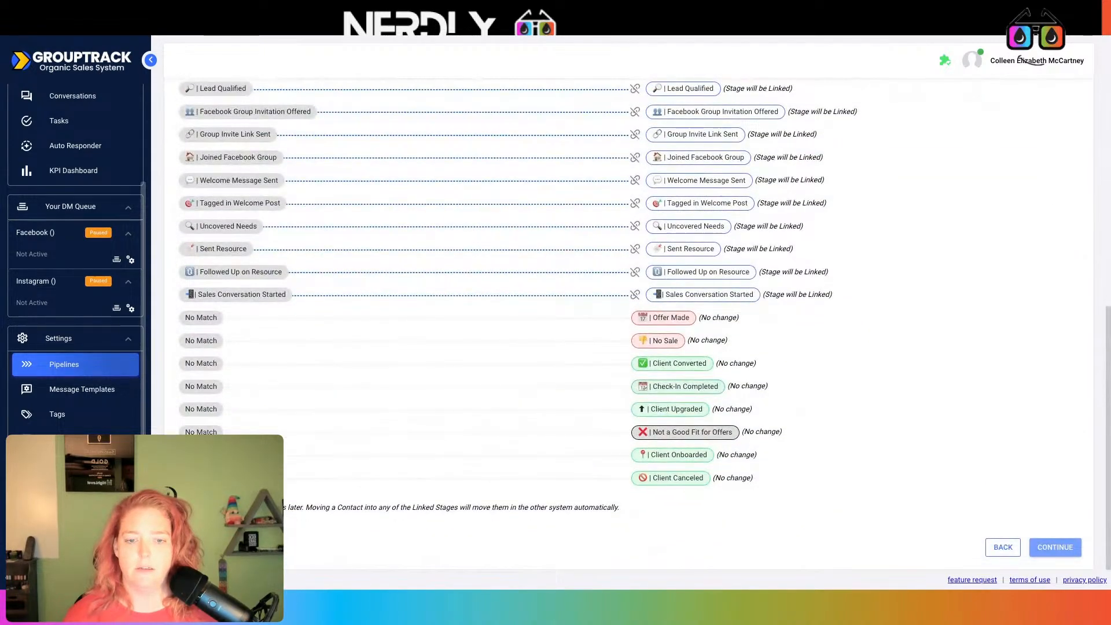
pyautogui.scroll(8, 616, 378)
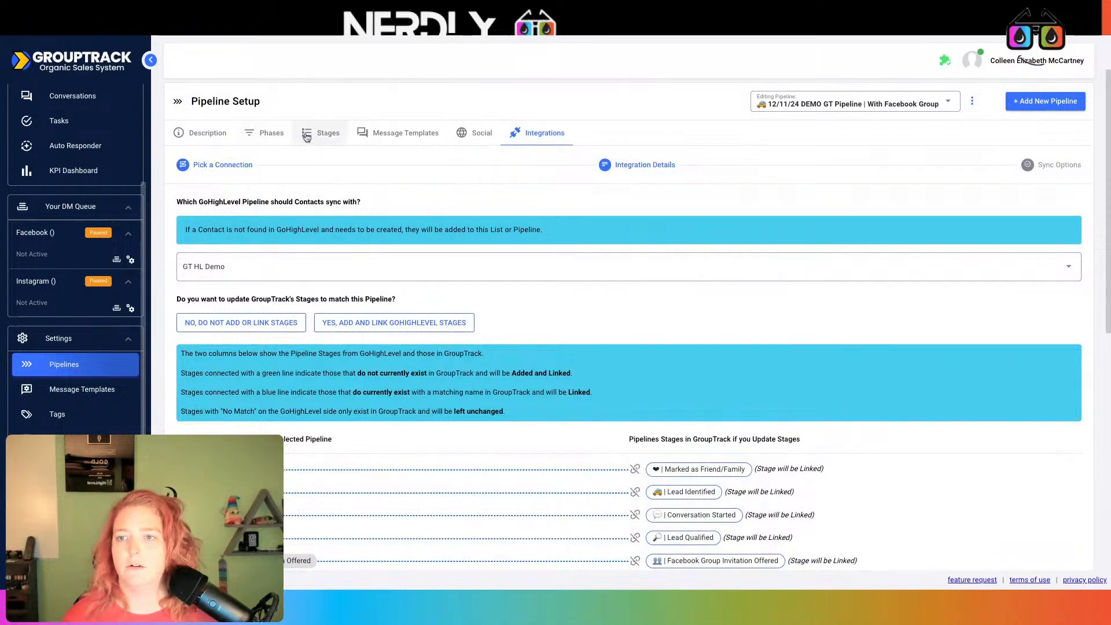
# Look over the pipeline's stages and open the GT HL Demo pipeline for editing
pyautogui.click(322, 133)
pyautogui.scroll(-15, 556, 359)
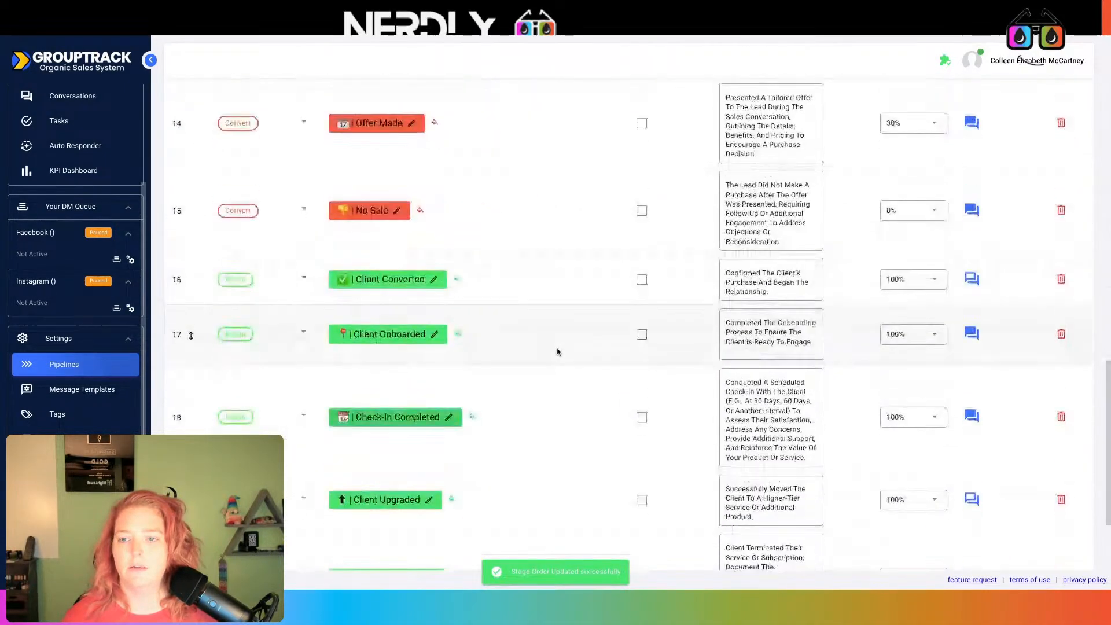
pyautogui.scroll(7, 557, 350)
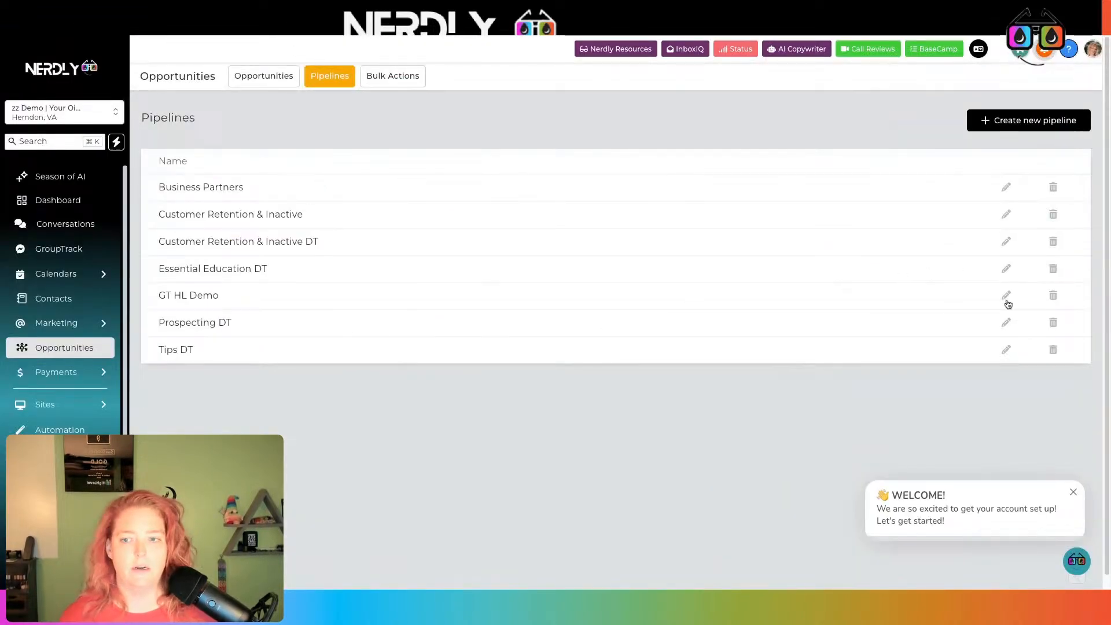
pyautogui.click(1006, 300)
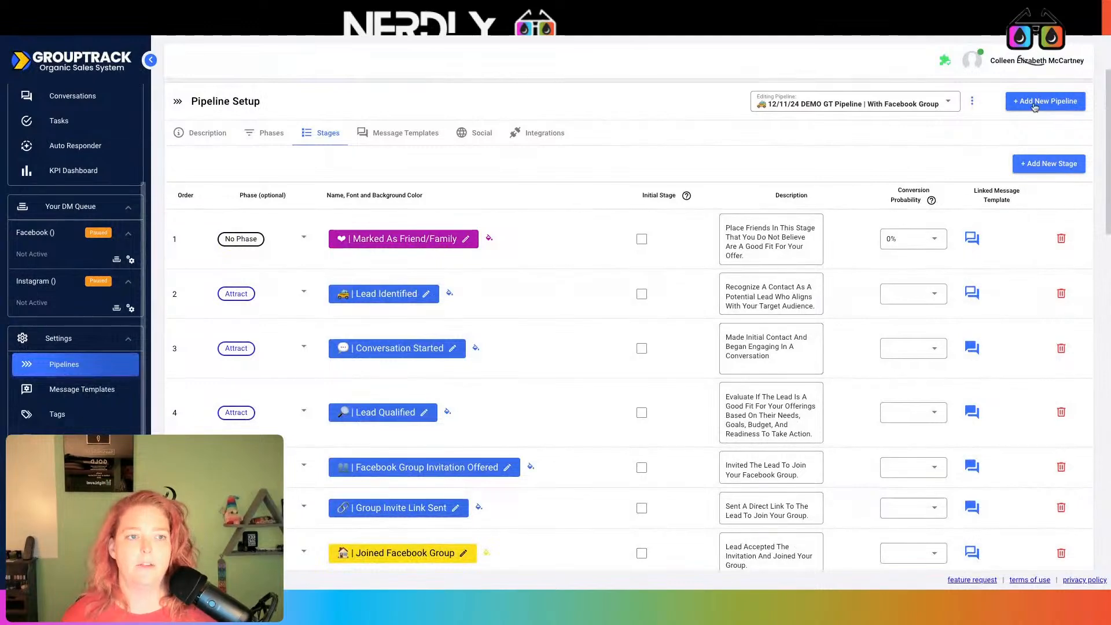
# Start a new integration with the Demo with Your Oil Tools connection and verify it
pyautogui.click(547, 138)
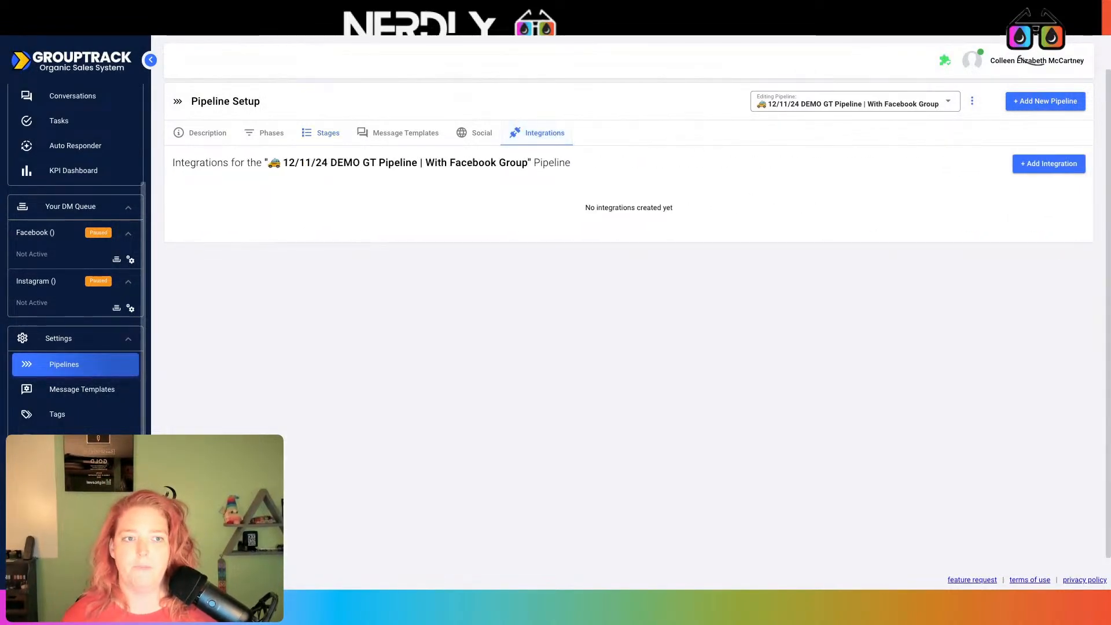
pyautogui.click(1061, 161)
pyautogui.click(1067, 225)
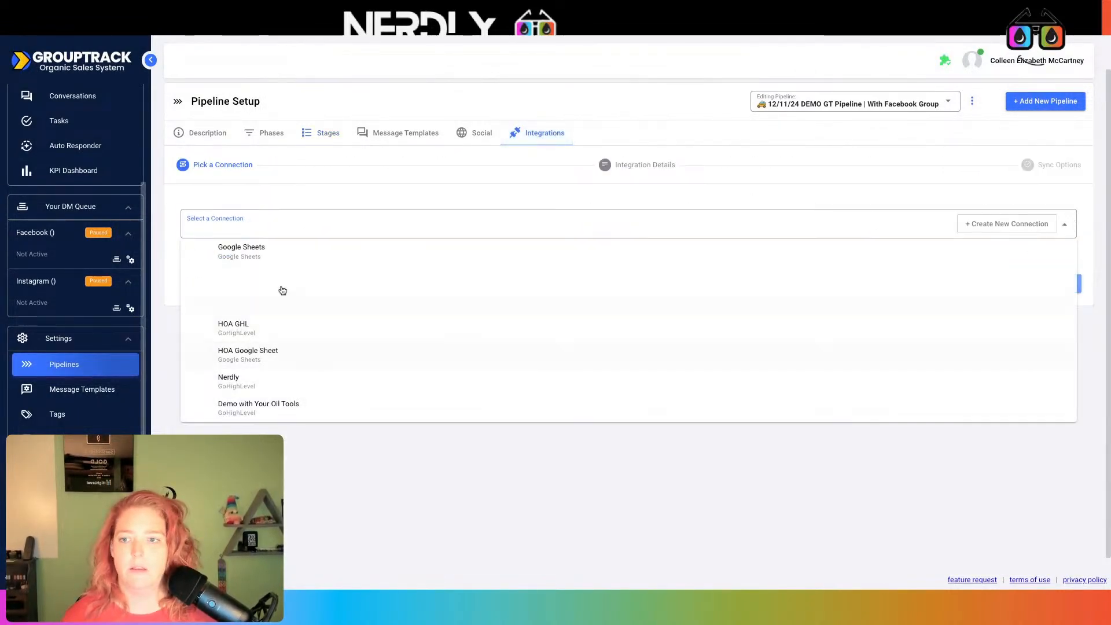
pyautogui.click(281, 406)
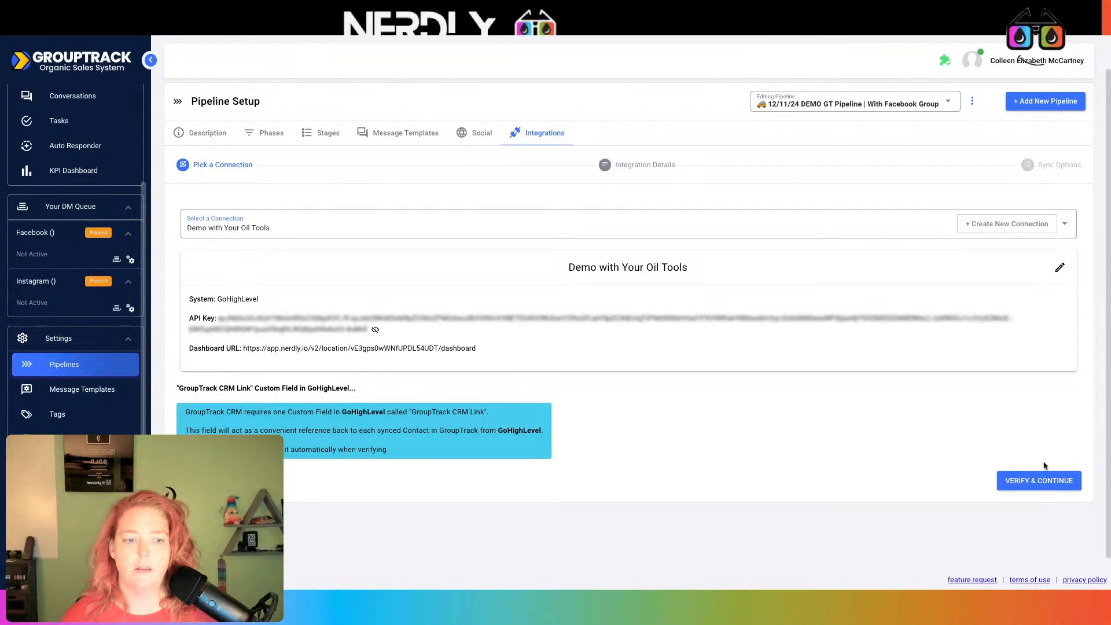
pyautogui.click(1028, 480)
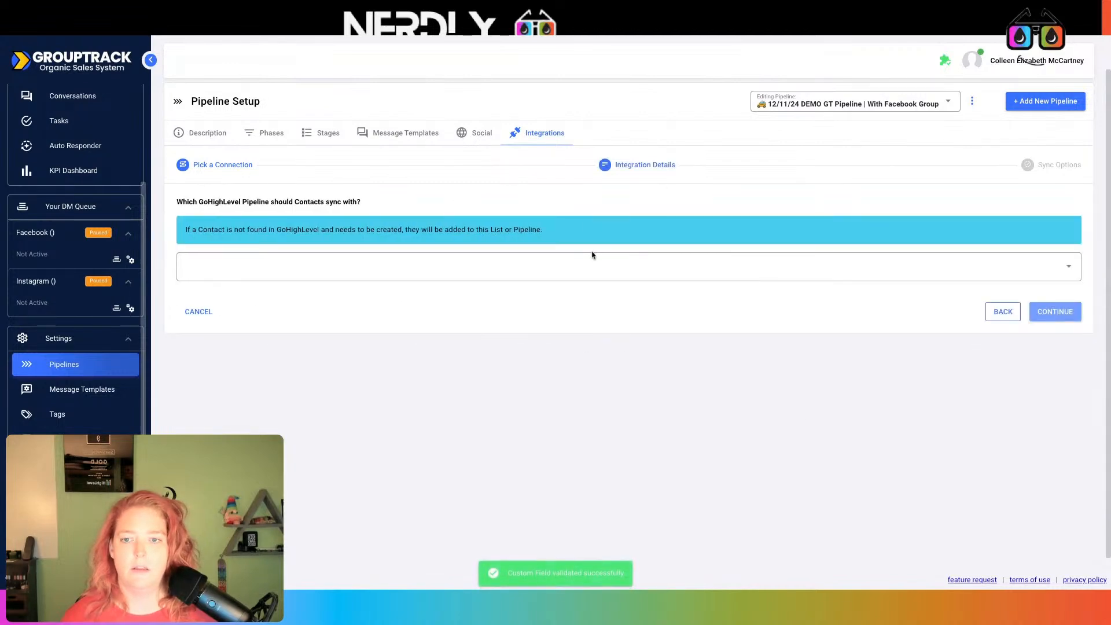
# Choose GT HL Demo as the GoHighLevel sync pipeline and review the stage mapping
pyautogui.click(583, 274)
pyautogui.click(237, 396)
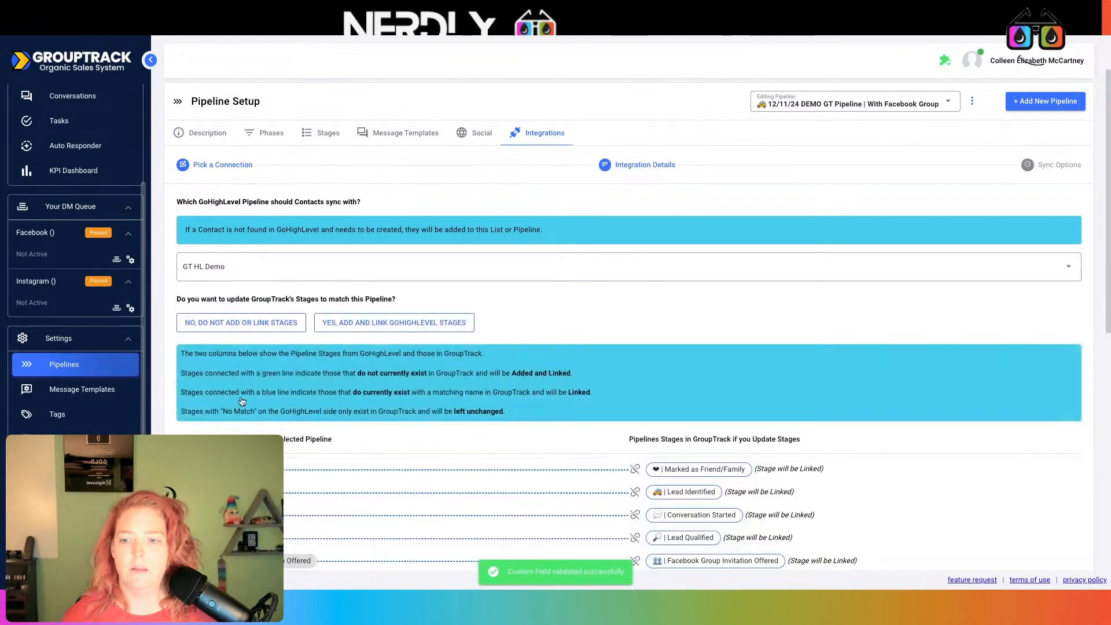
pyautogui.scroll(-8, 559, 347)
pyautogui.scroll(2, 605, 241)
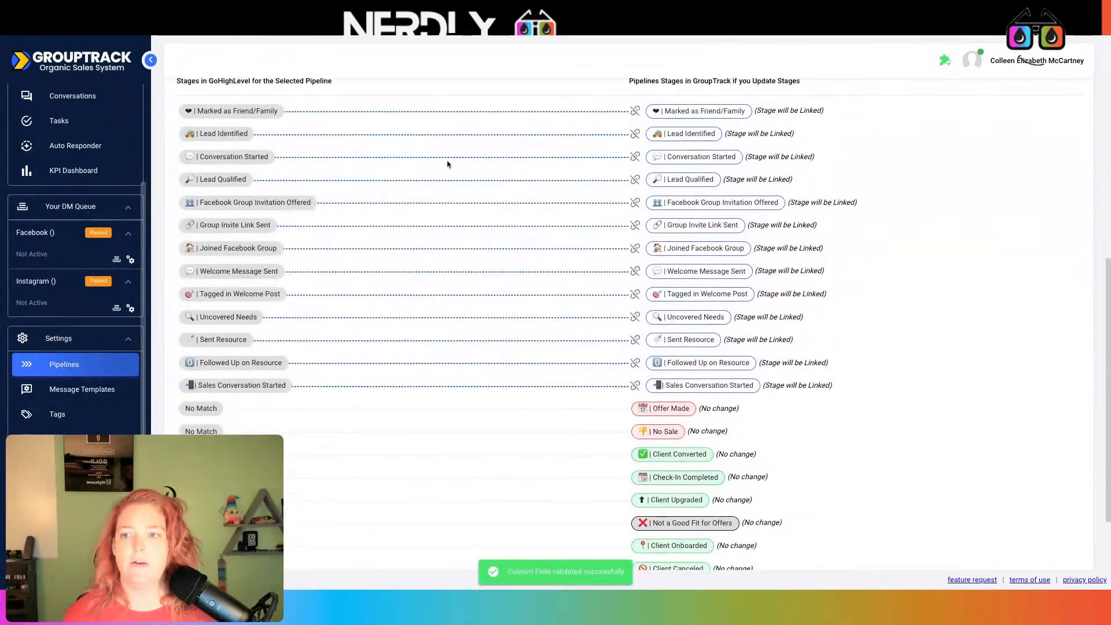
pyautogui.scroll(-2, 737, 408)
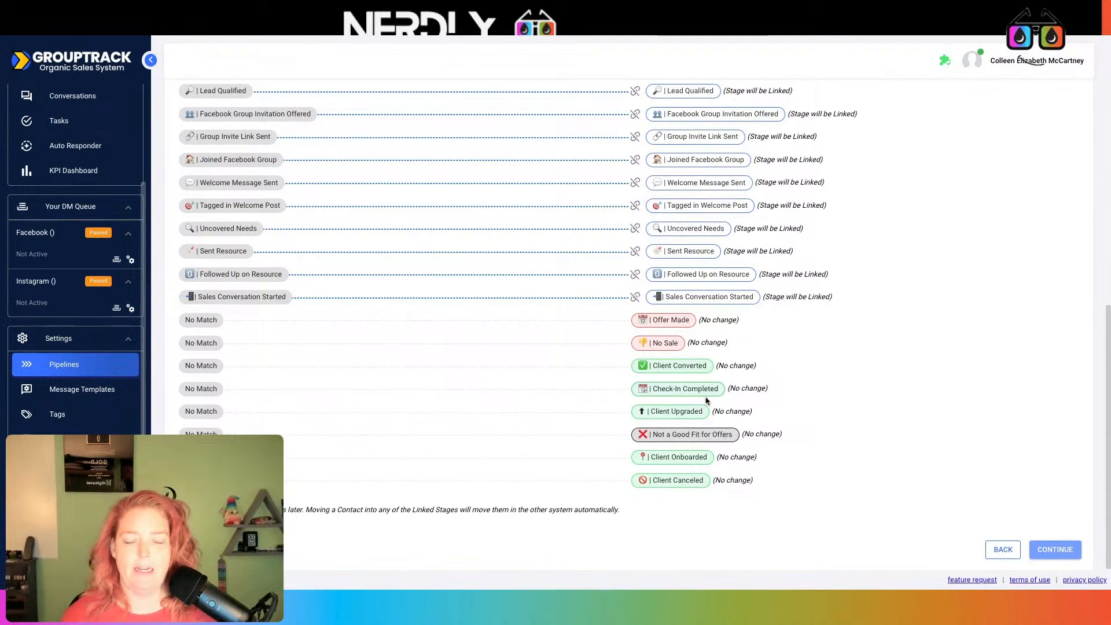
pyautogui.scroll(10, 704, 399)
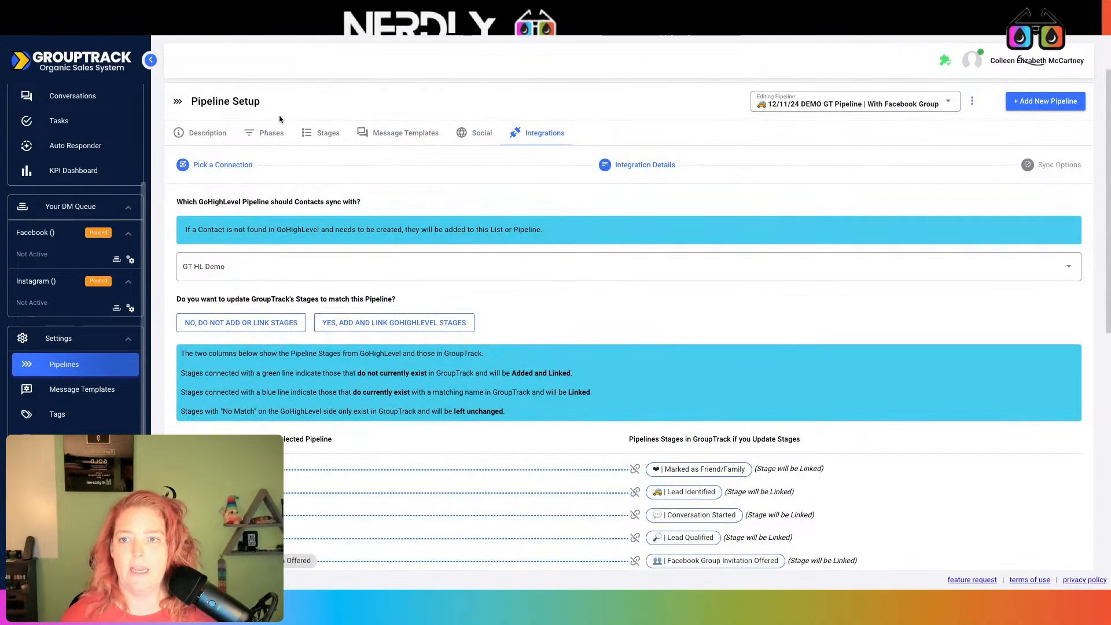
pyautogui.click(322, 132)
# Add an Offer Made stage to the Nerdly pipeline, placed above No Sale
pyautogui.scroll(-15, 573, 218)
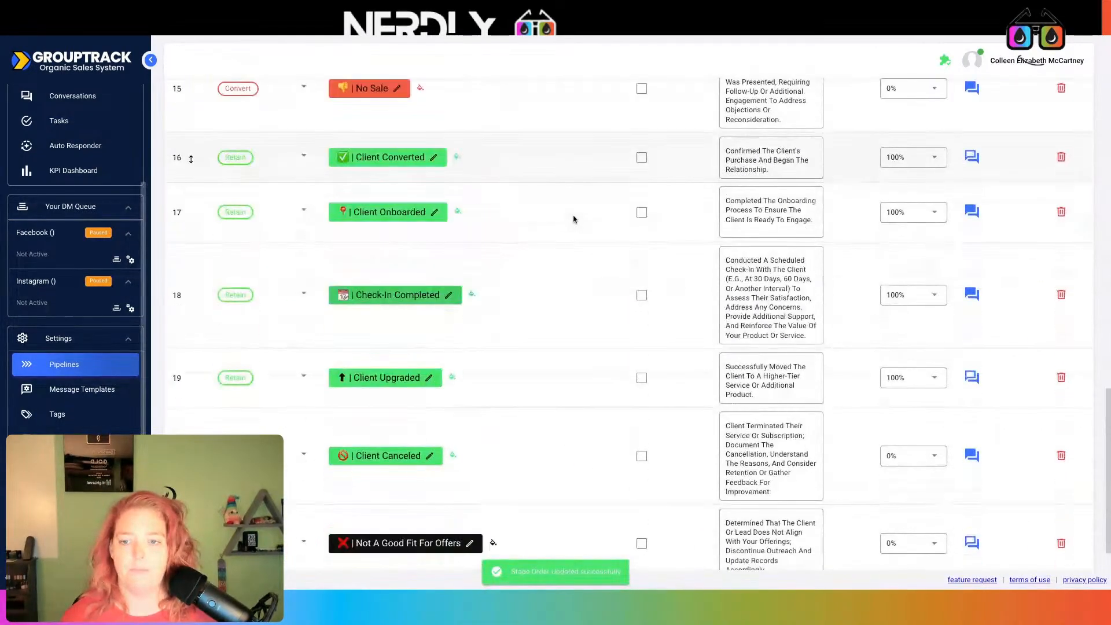
pyautogui.scroll(1, 570, 220)
pyautogui.click(371, 120)
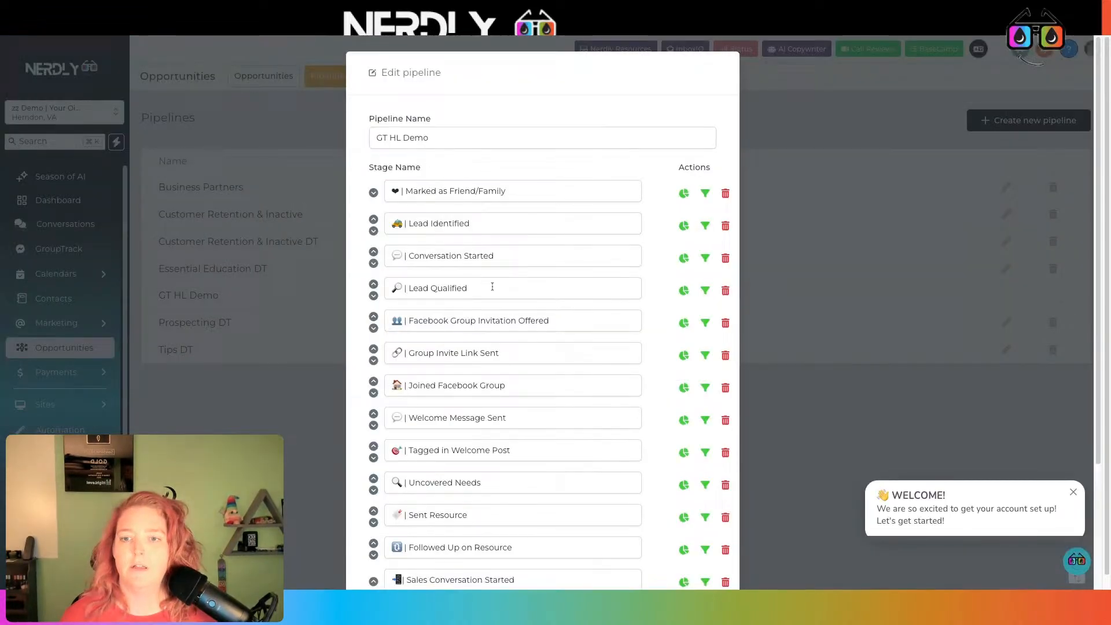
pyautogui.scroll(-3, 493, 289)
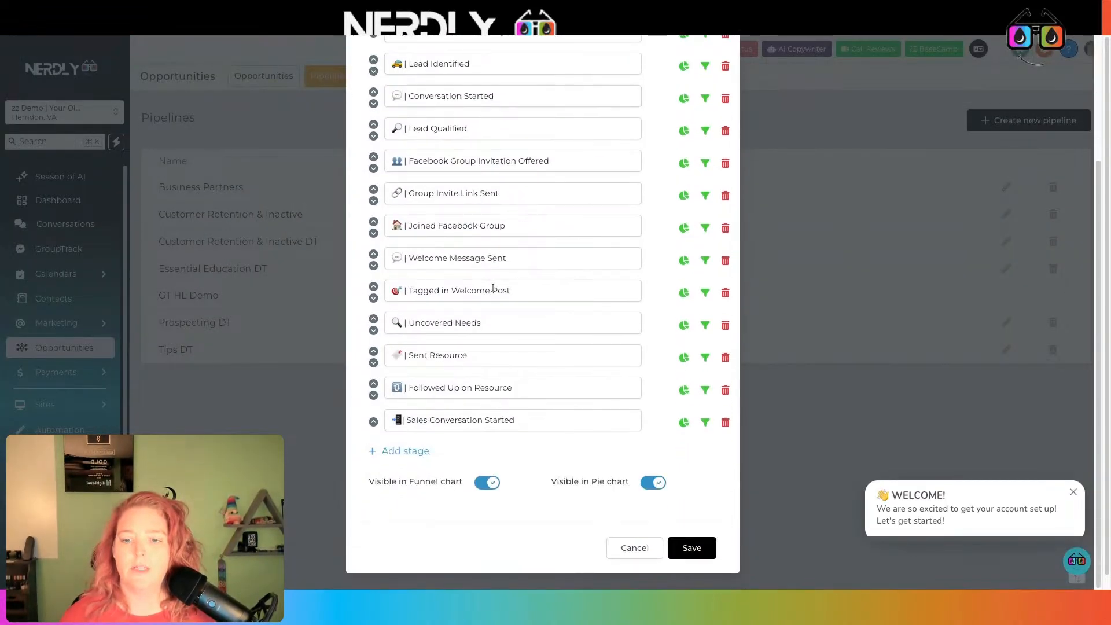
pyautogui.click(415, 452)
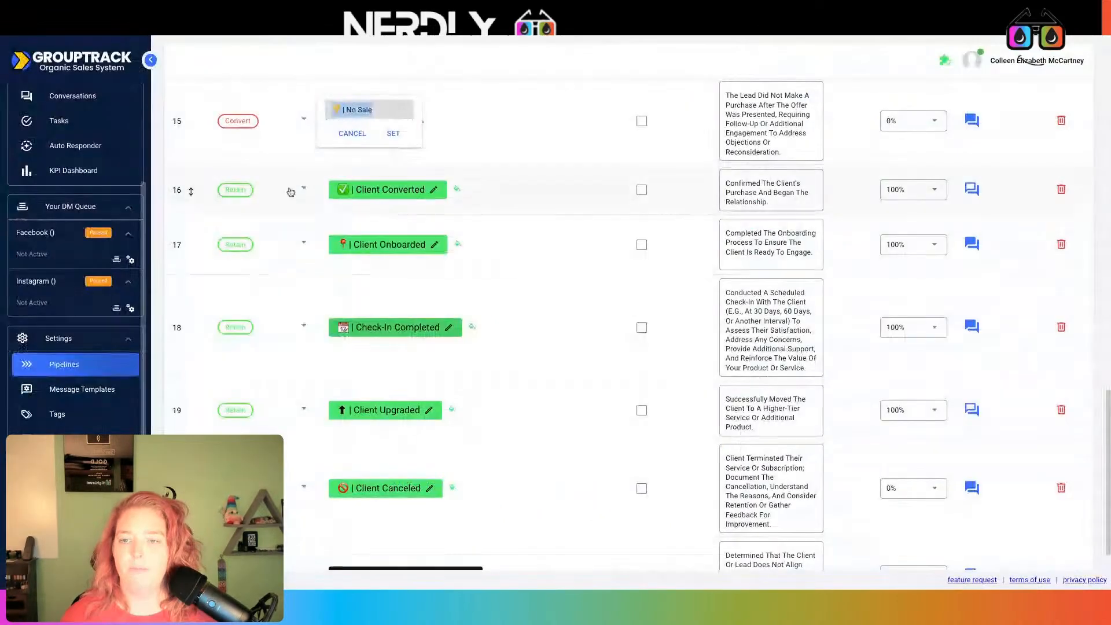
pyautogui.scroll(5, 503, 232)
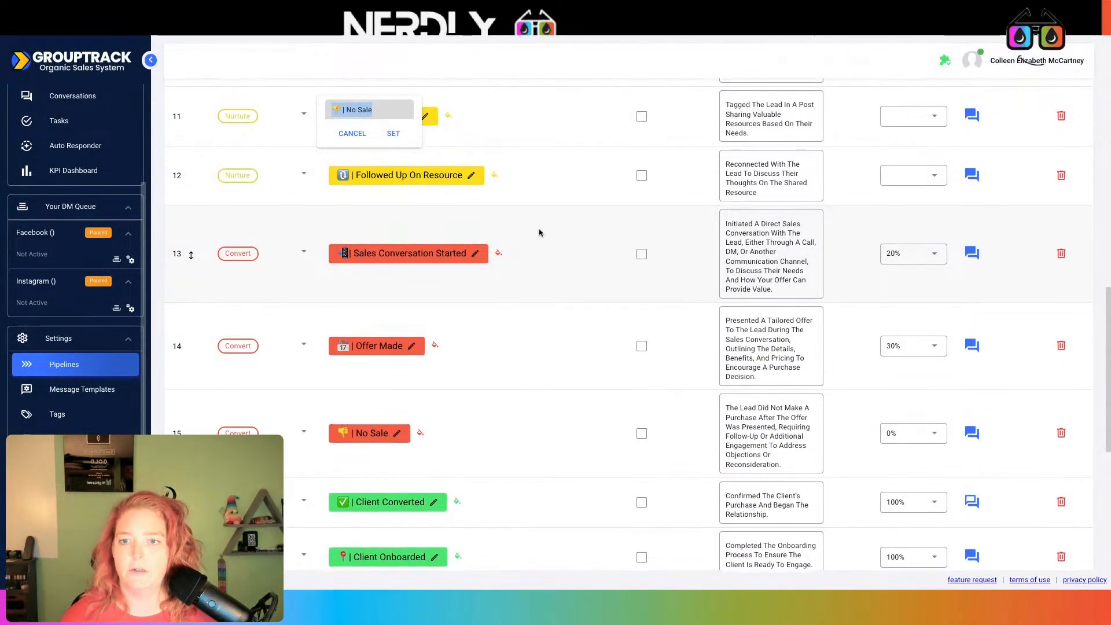
pyautogui.click(375, 344)
pyautogui.press('super+c')
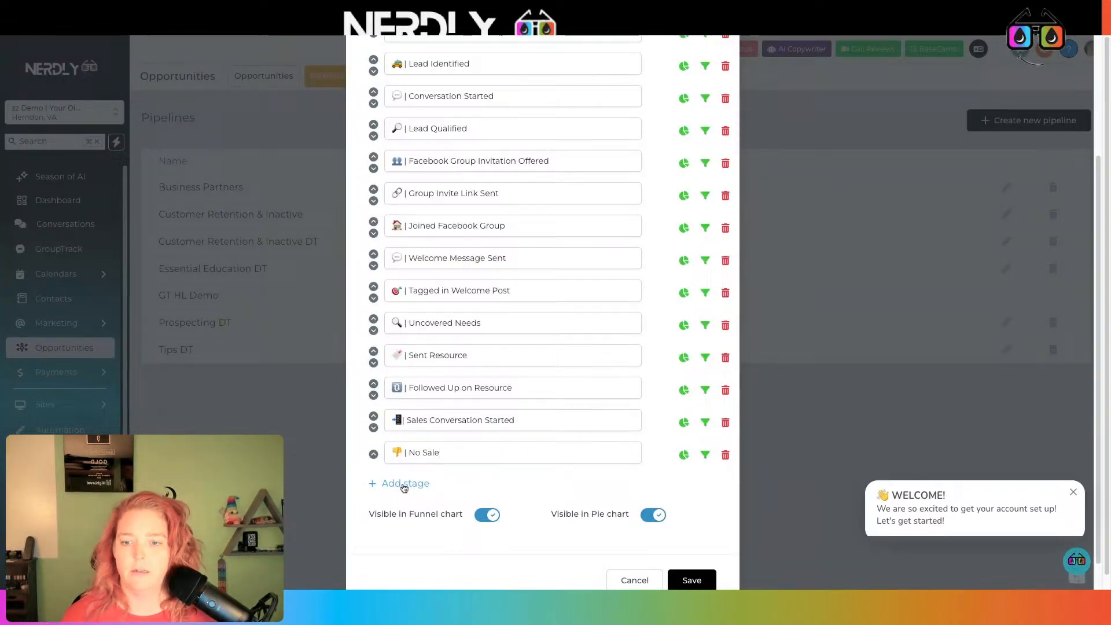
pyautogui.click(404, 488)
pyautogui.click(414, 486)
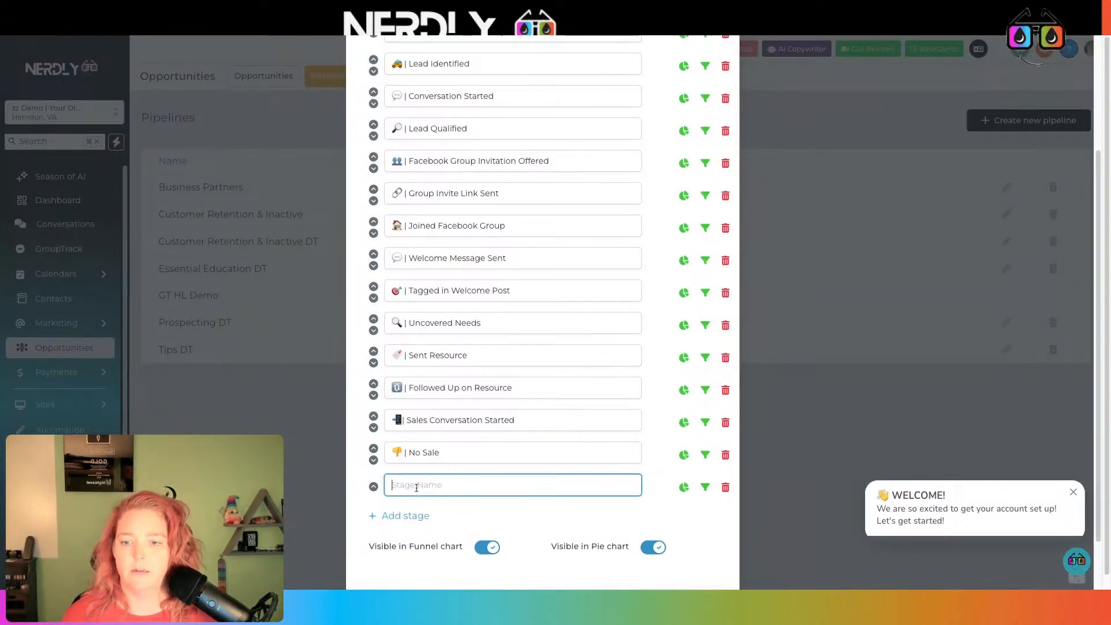
pyautogui.press('super+v')
pyautogui.click(374, 487)
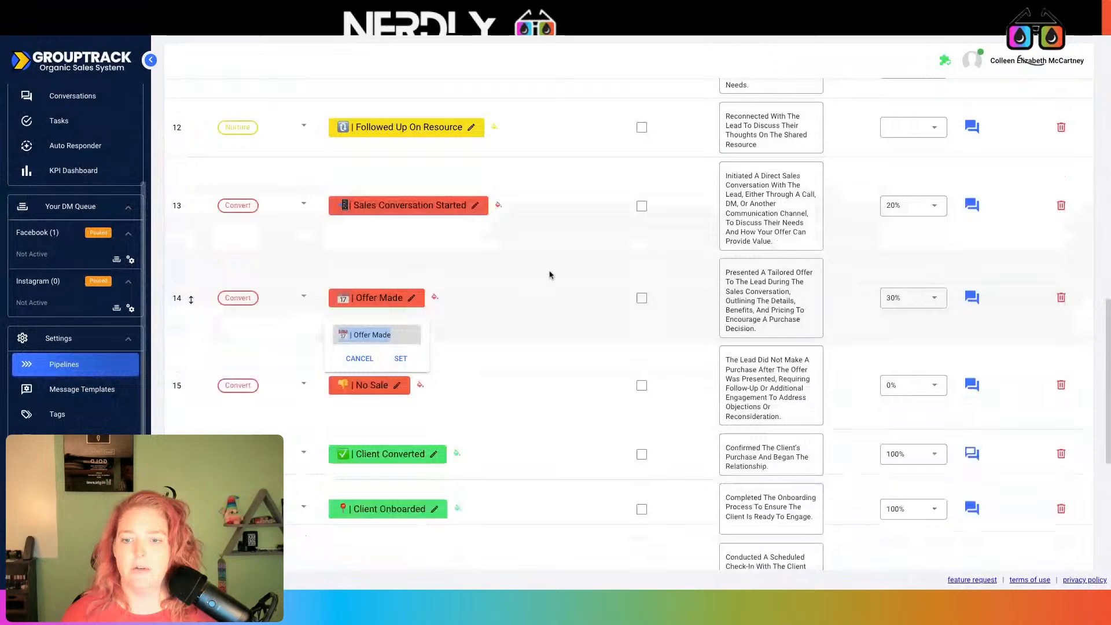
# Add Client Converted and Client Onboarded stages using names copied from GroupTrack
pyautogui.scroll(-2, 572, 283)
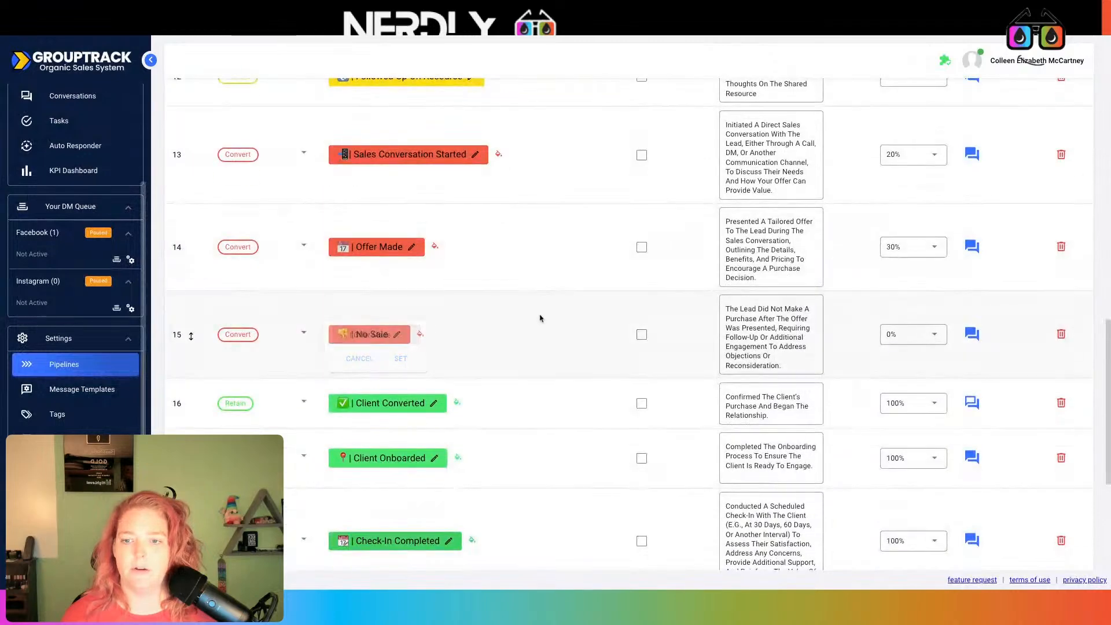
pyautogui.click(434, 403)
pyautogui.hotkey('ctrl', 'c')
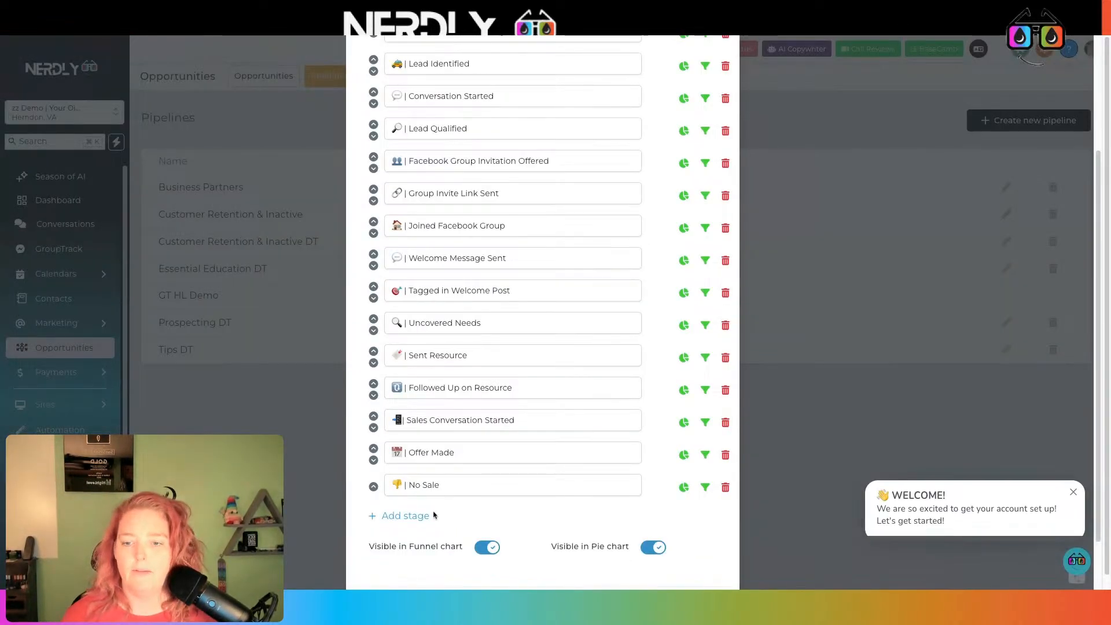
pyautogui.click(405, 515)
pyautogui.hotkey('ctrl', 'v')
pyautogui.scroll(-2, 425, 492)
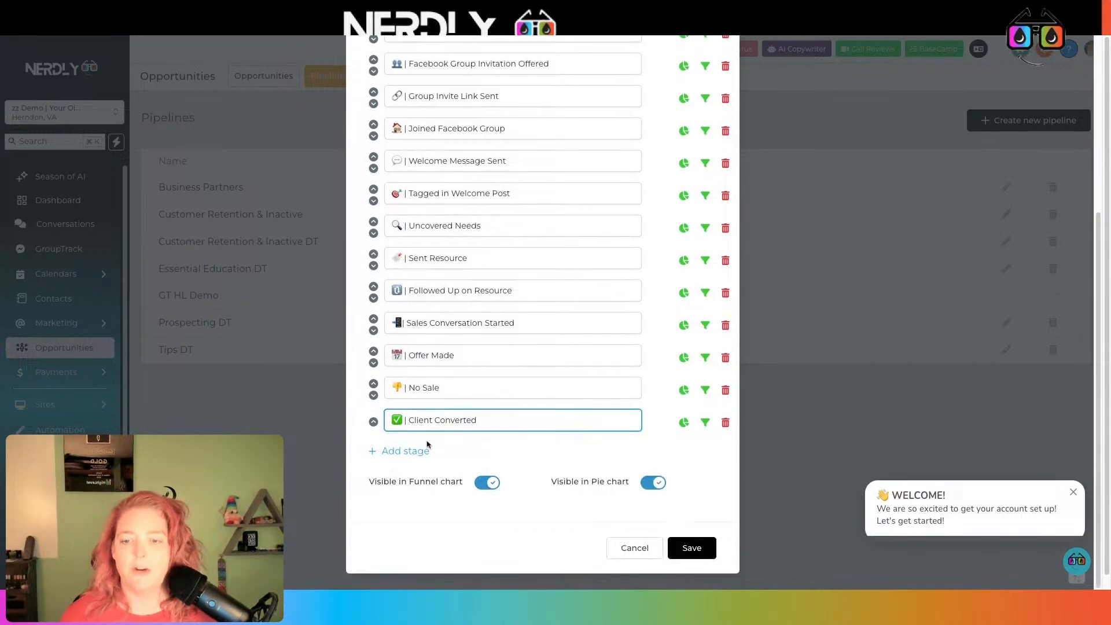
pyautogui.click(426, 449)
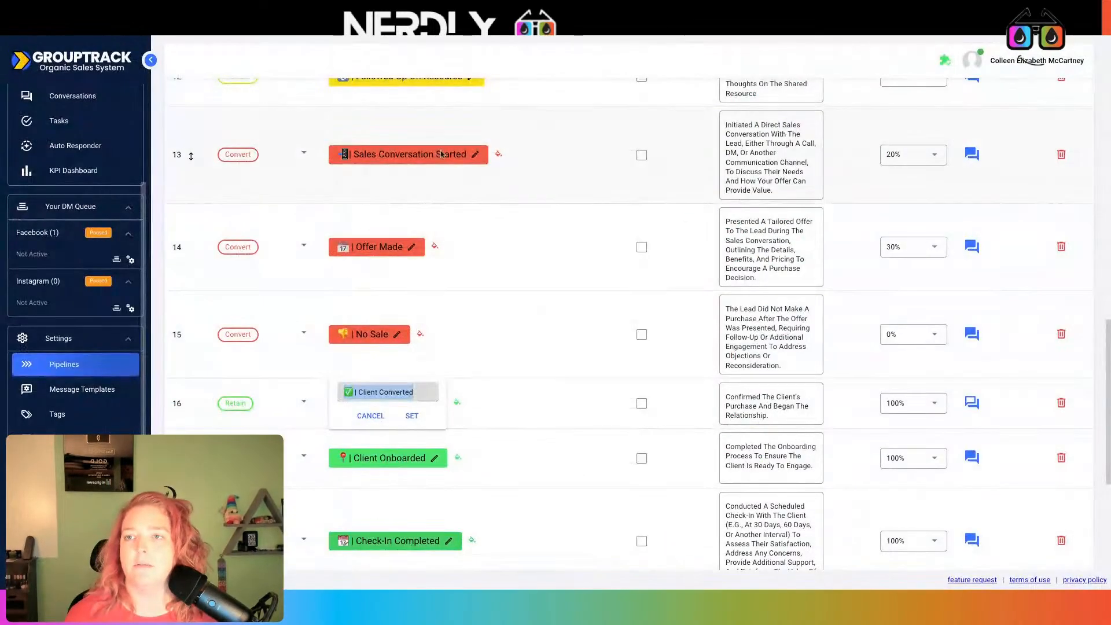
pyautogui.click(435, 457)
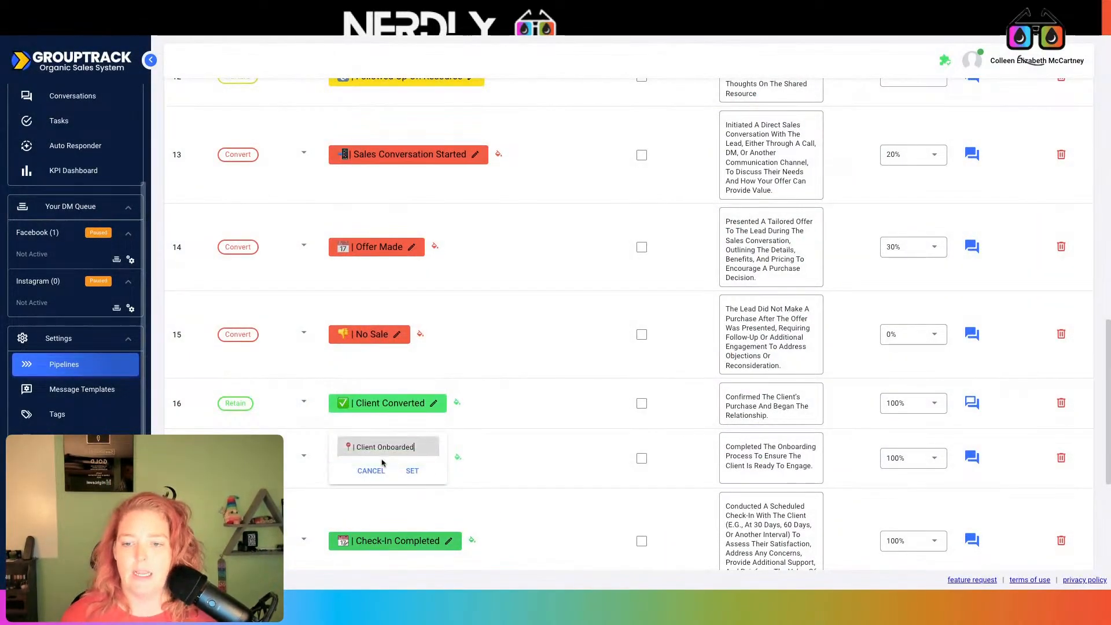
pyautogui.click(388, 419)
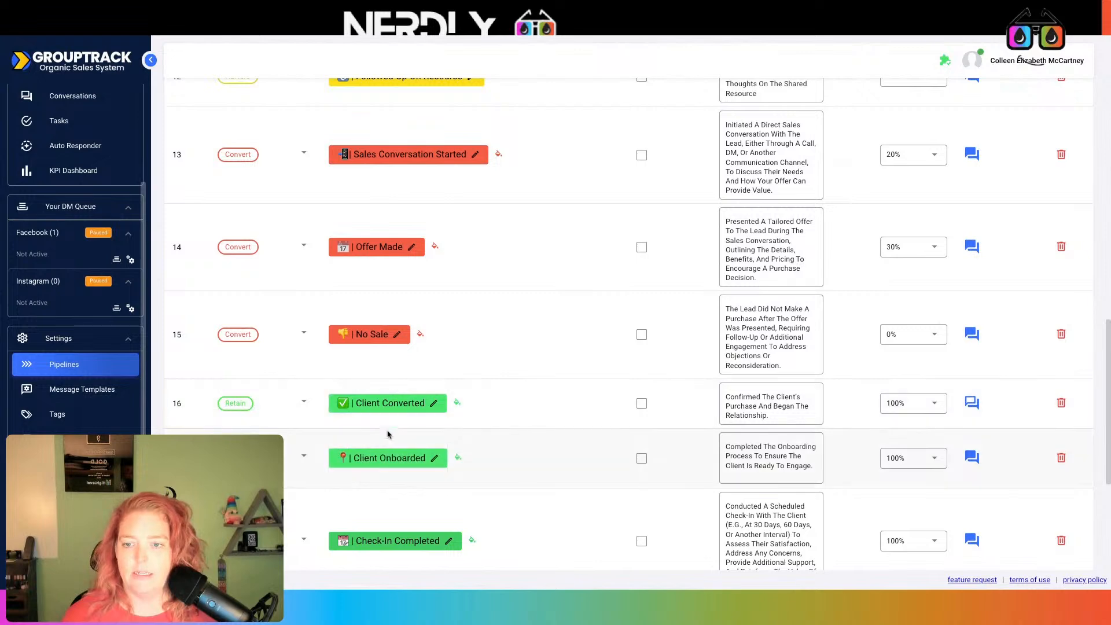
pyautogui.click(388, 455)
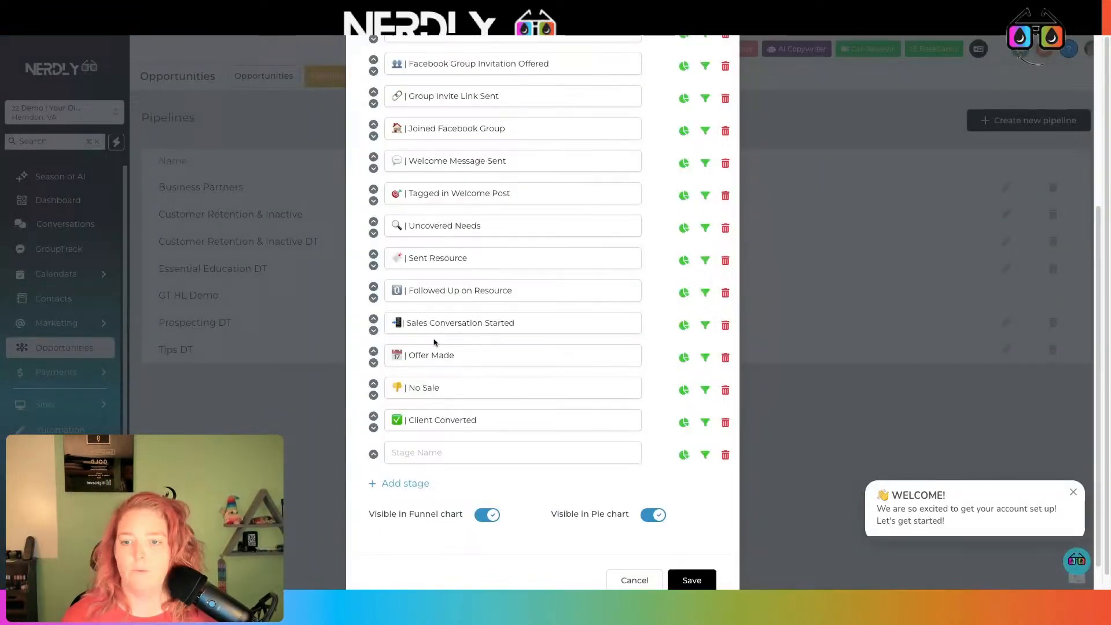
pyautogui.click(438, 452)
pyautogui.write('📍| Client Onboarded')
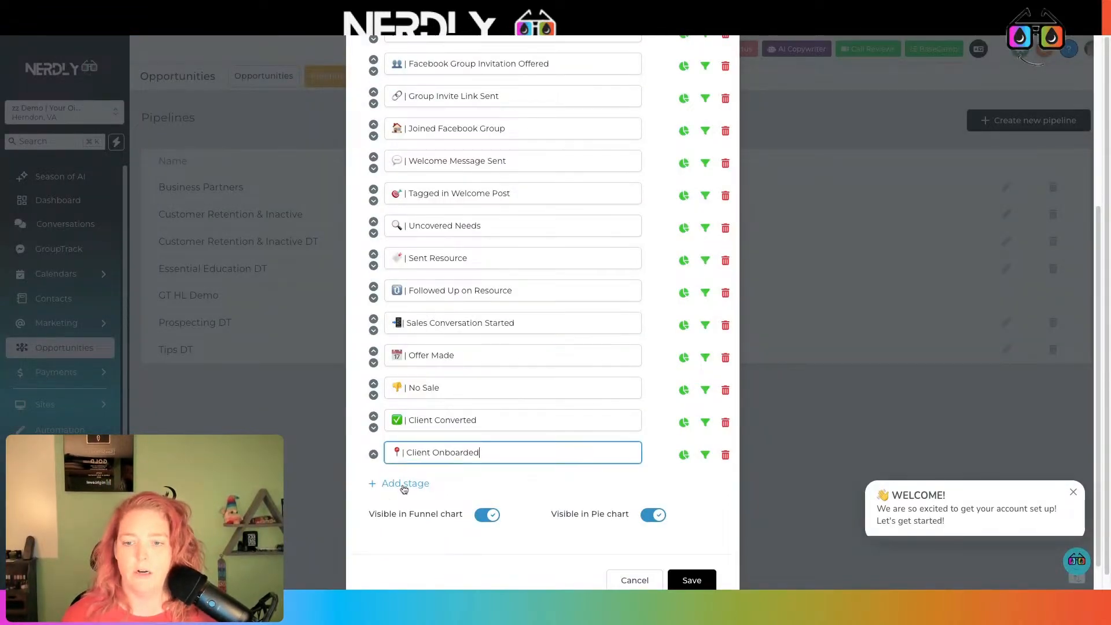
pyautogui.click(403, 484)
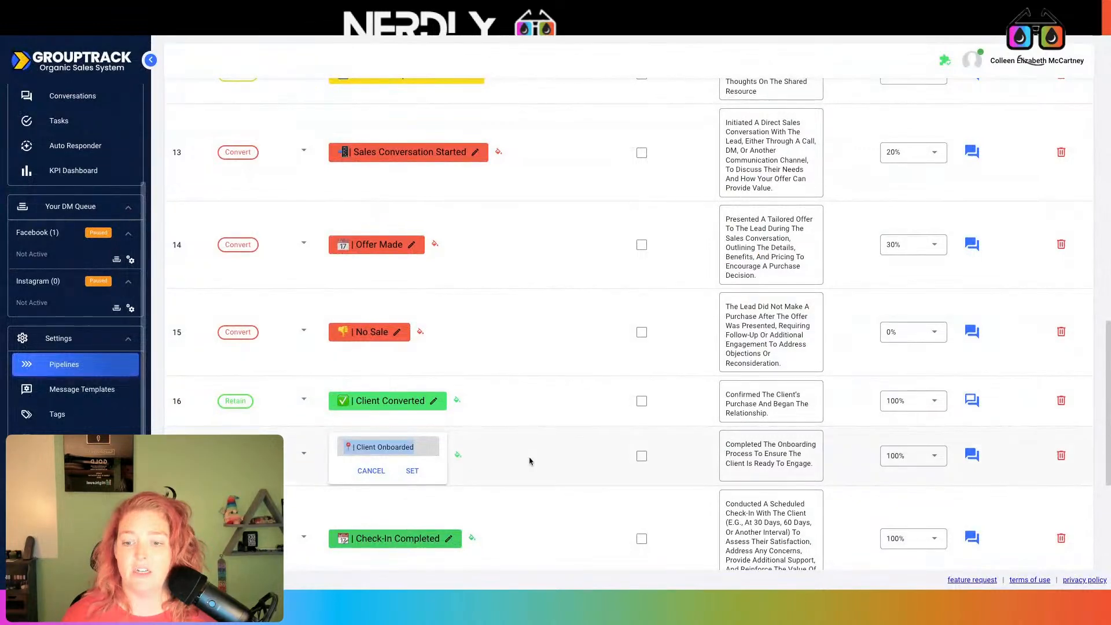
pyautogui.click(527, 460)
# Add Check-In Completed and Client Upgraded stages to the Nerdly pipeline
pyautogui.click(405, 537)
pyautogui.hotkey('ctrl', 'a')
pyautogui.hotkey('ctrl', 'c')
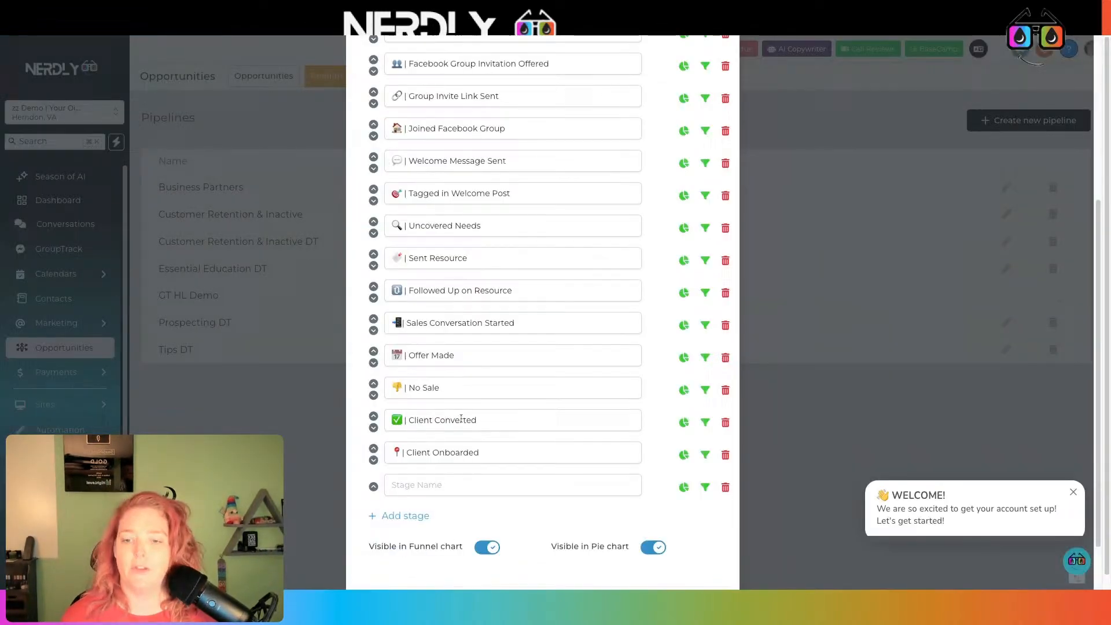
pyautogui.click(457, 485)
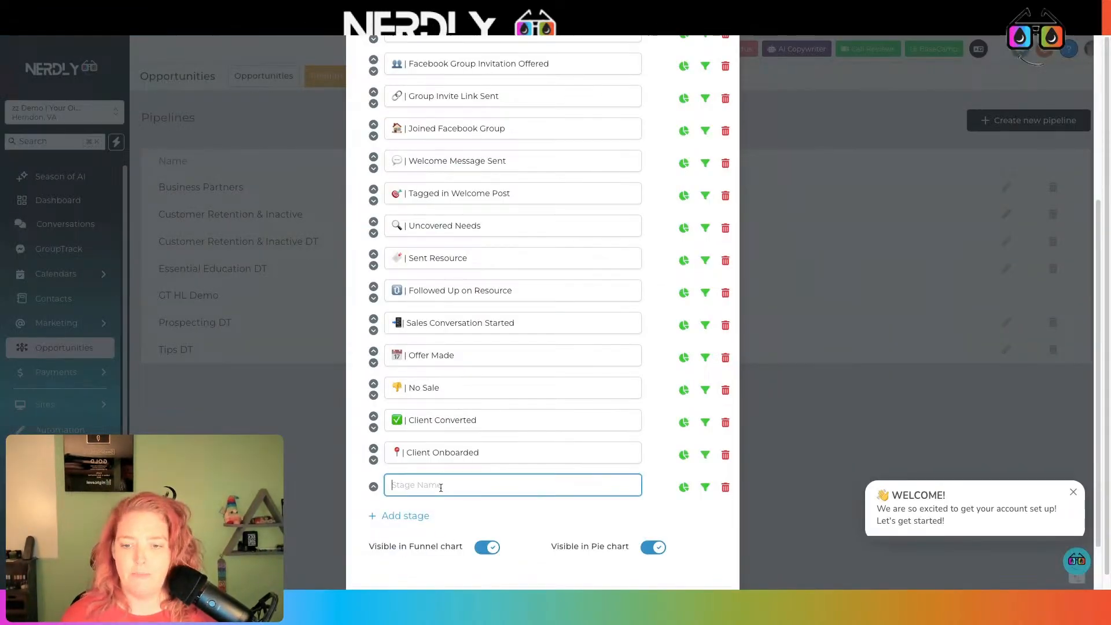
pyautogui.hotkey('ctrl', 'v')
pyautogui.click(407, 516)
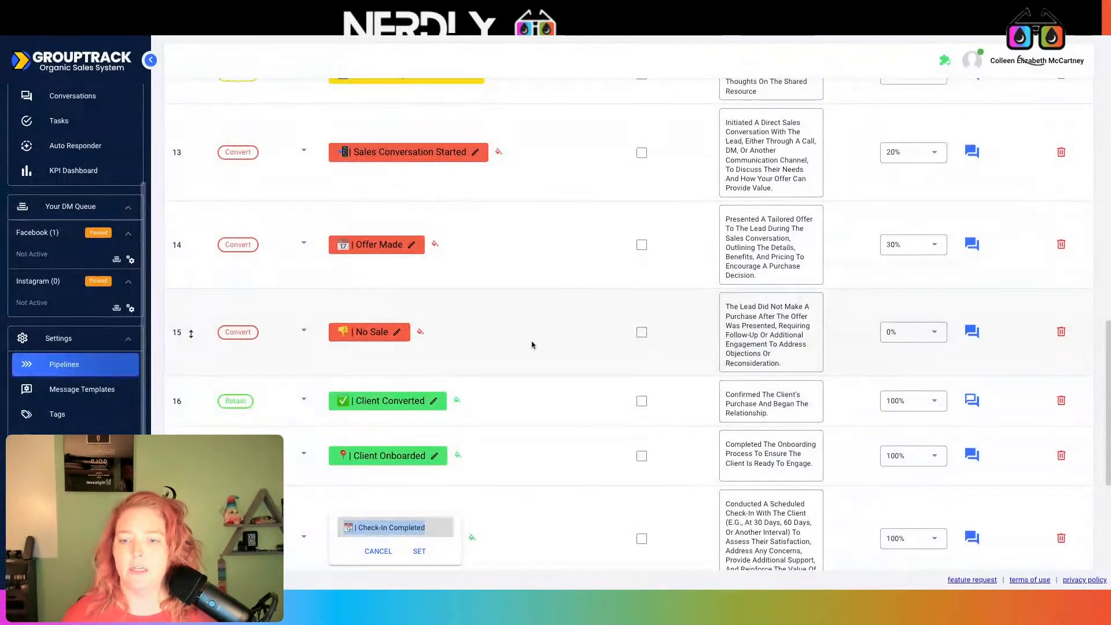
pyautogui.press('Return')
pyautogui.scroll(-3, 529, 376)
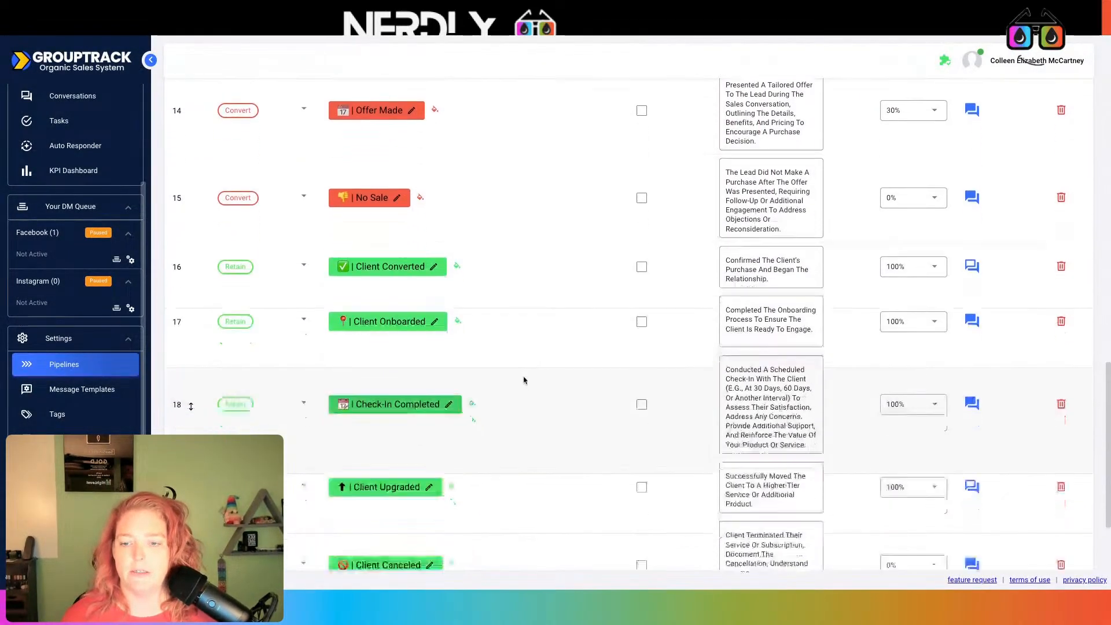
pyautogui.click(381, 427)
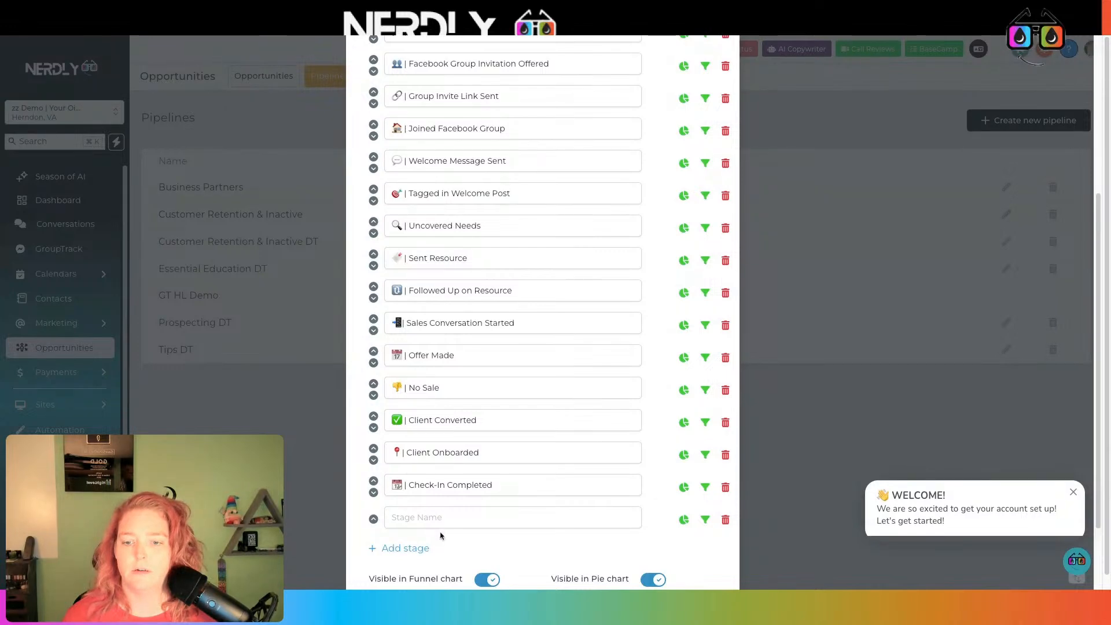
pyautogui.click(440, 521)
pyautogui.write('⬆ | Client Upgraded')
pyautogui.click(417, 547)
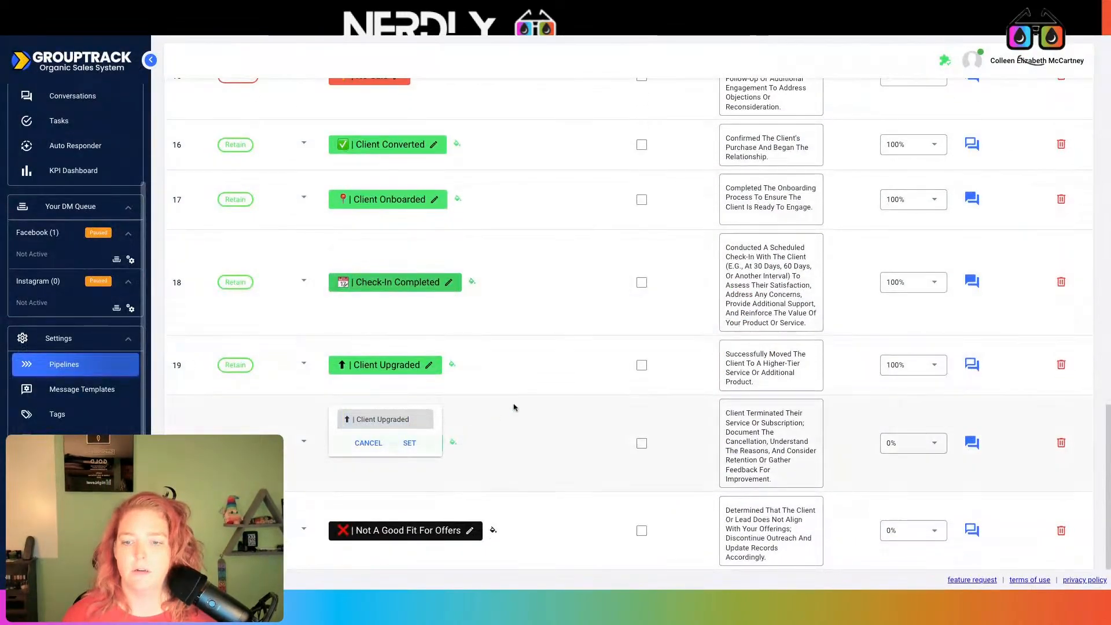
pyautogui.click(406, 441)
# Add Client Canceled and Not A Good Fit For Offers stages, then save the stages
pyautogui.click(402, 438)
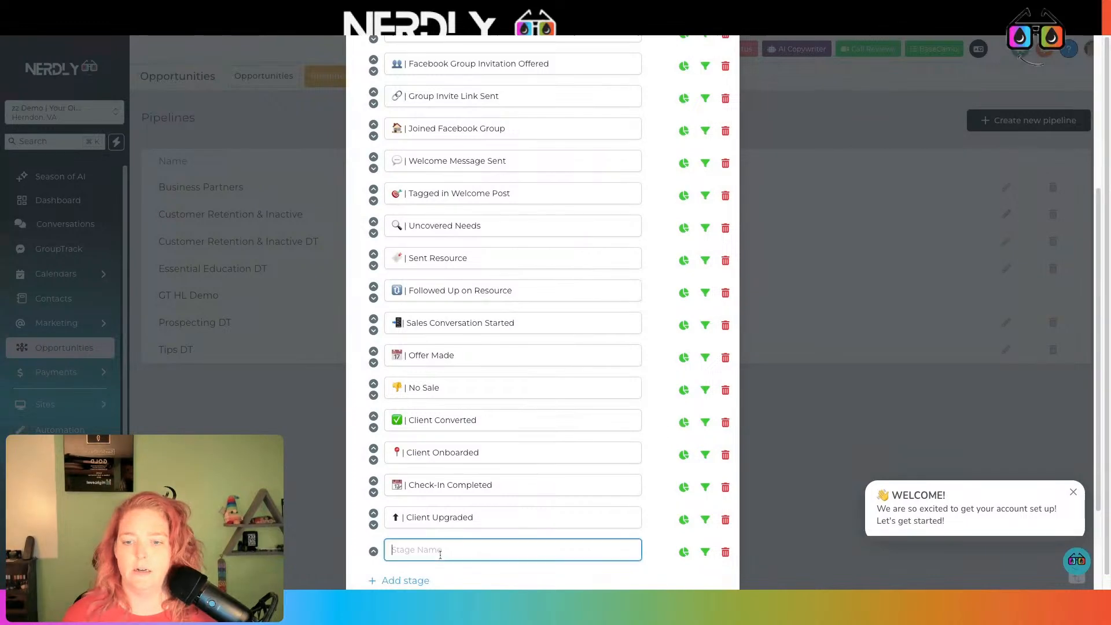
pyautogui.write('🚫 | Client Canceled')
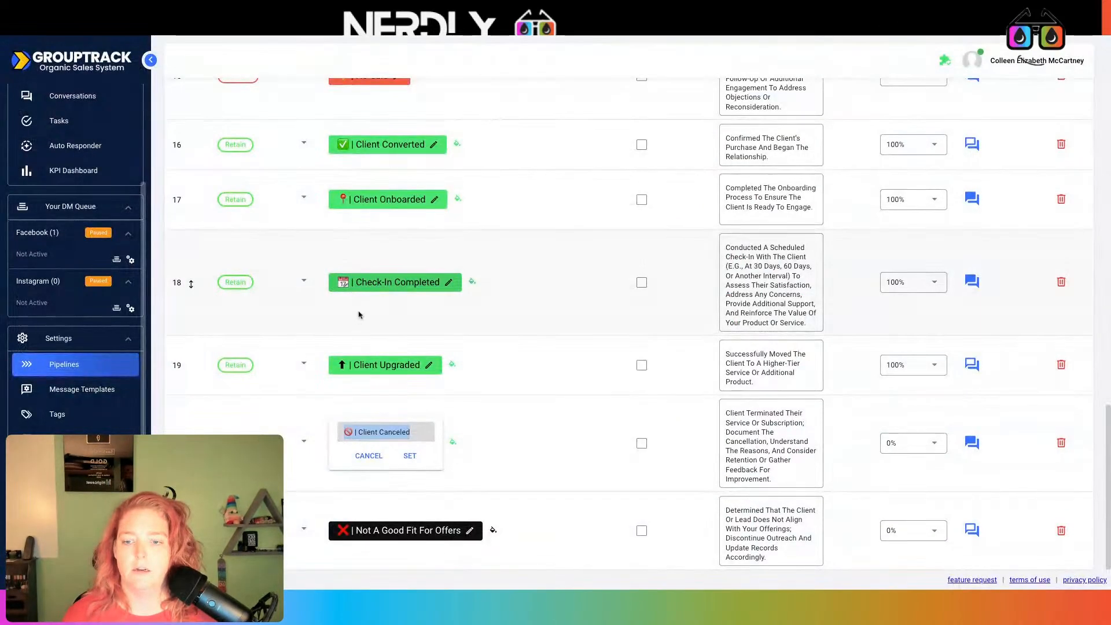
pyautogui.click(430, 454)
pyautogui.click(406, 527)
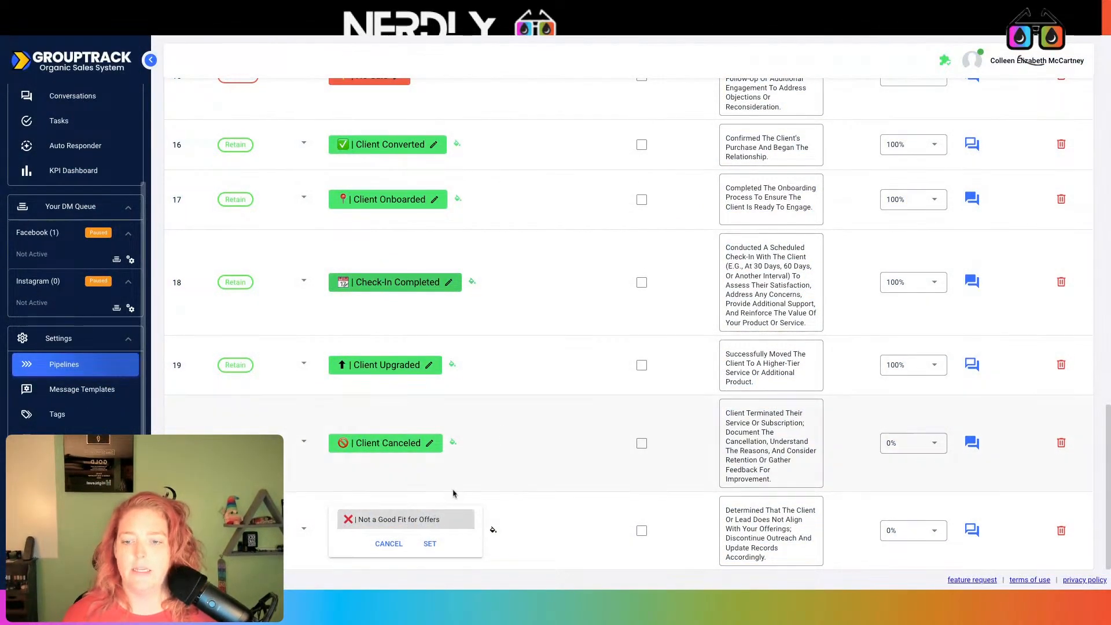
pyautogui.hotkey('ctrl', 'a')
pyautogui.hotkey('ctrl', 'c')
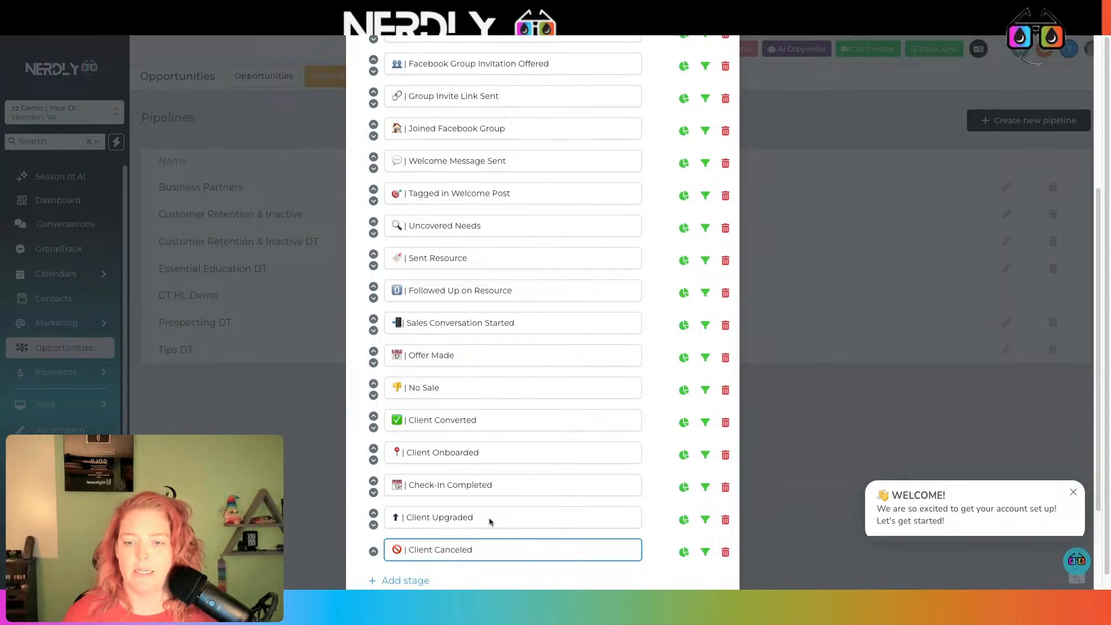
pyautogui.scroll(-1, 489, 521)
pyautogui.click(425, 559)
pyautogui.hotkey('ctrl', 'v')
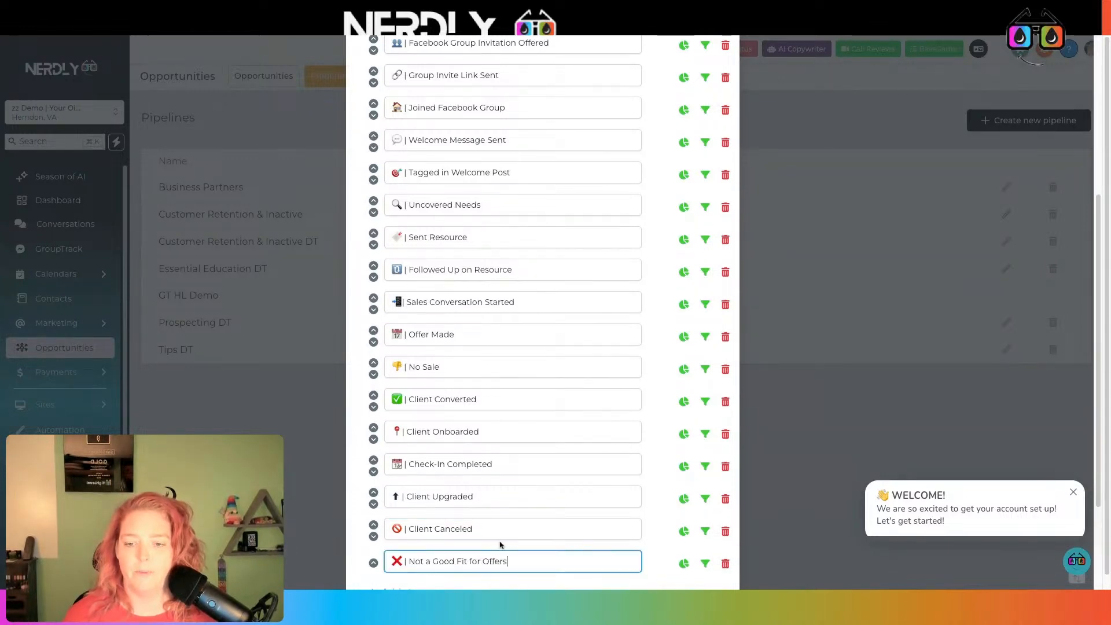
pyautogui.scroll(-3, 501, 544)
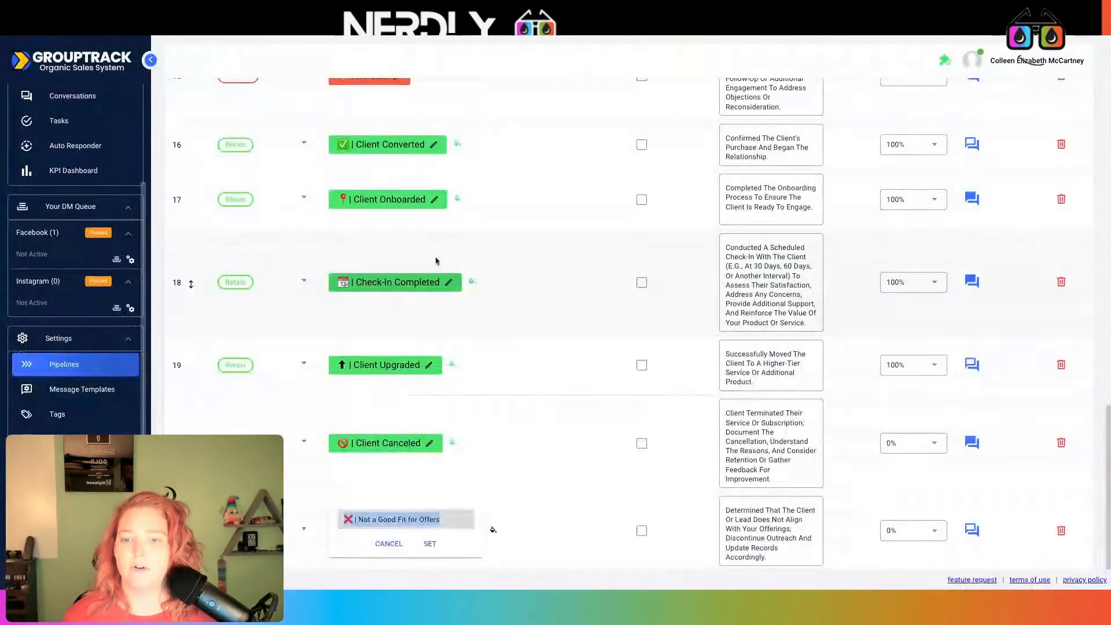
pyautogui.press('Return')
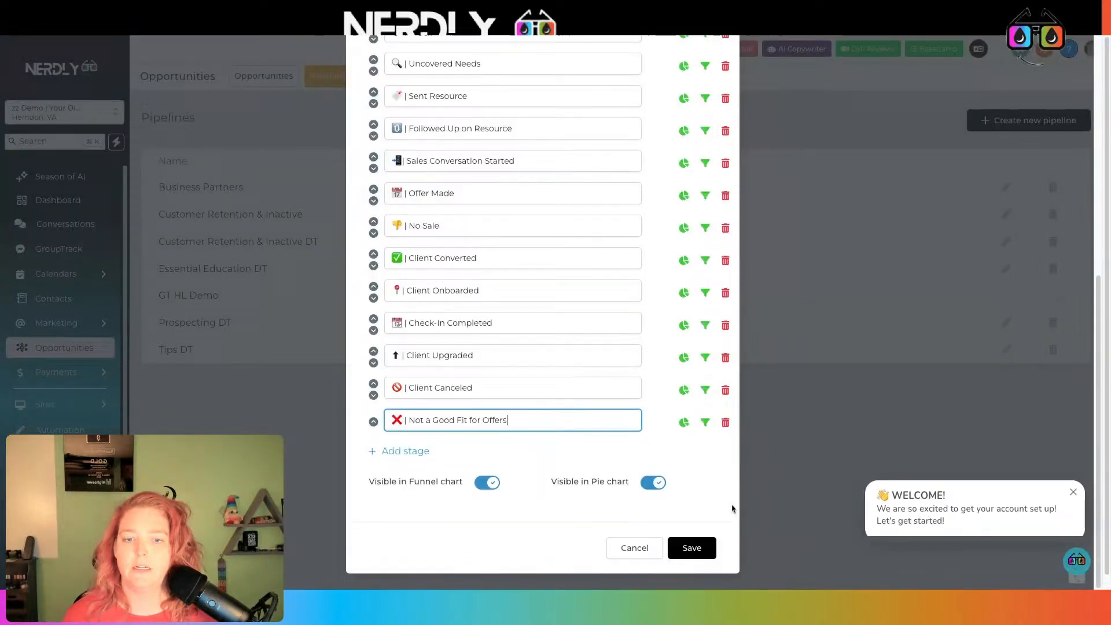
pyautogui.click(692, 547)
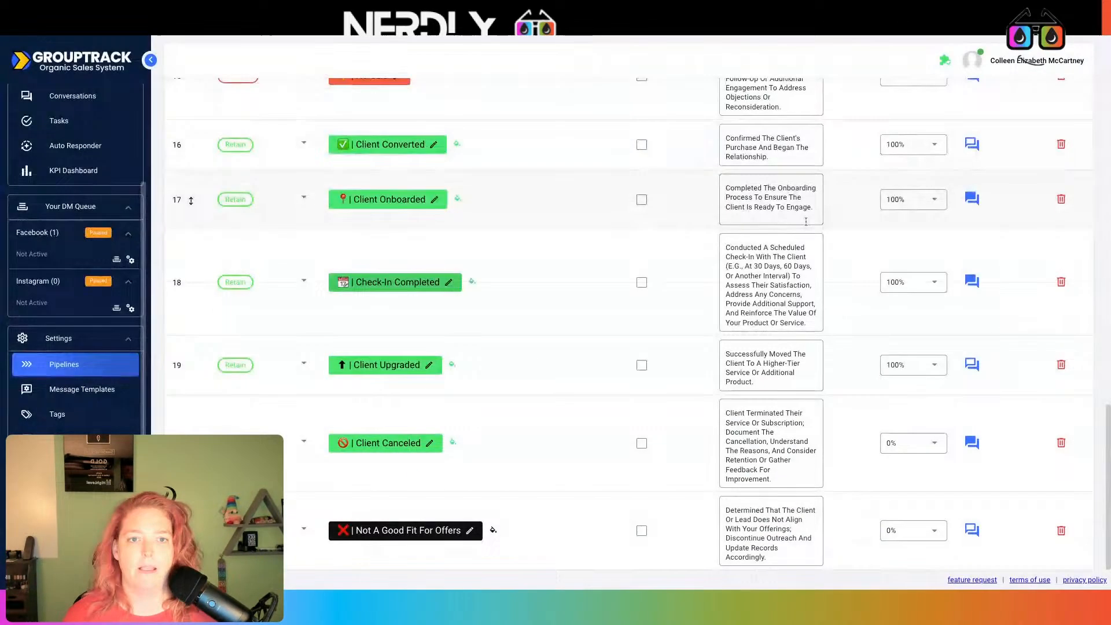
# Add a GoHighLevel integration using the Demo with Your Oil Tools connection and verify it
pyautogui.scroll(15, 805, 222)
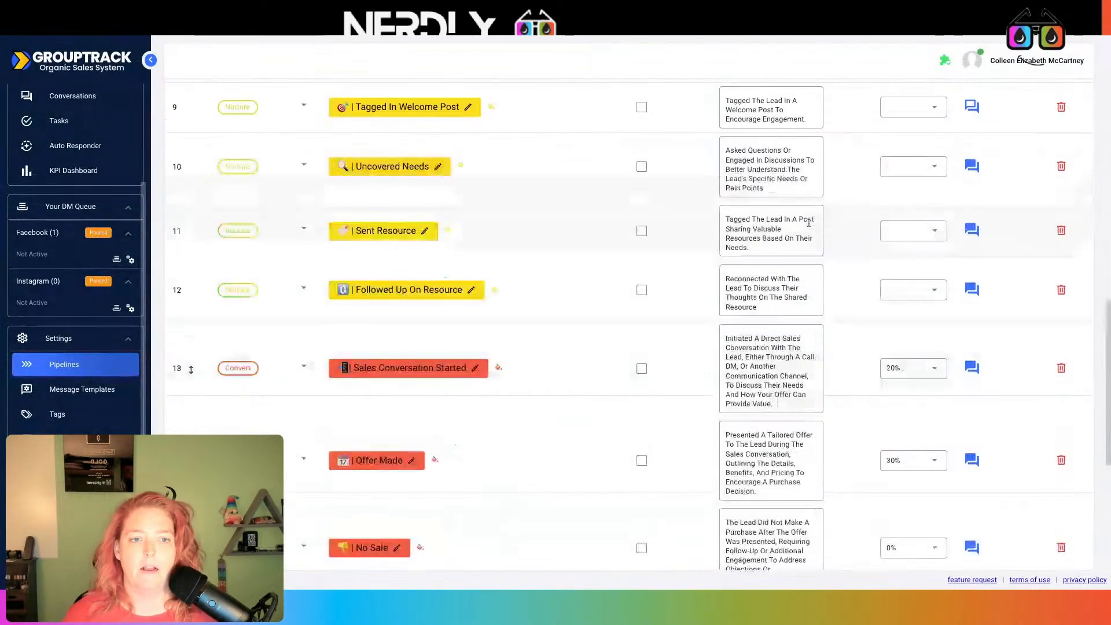
pyautogui.click(545, 139)
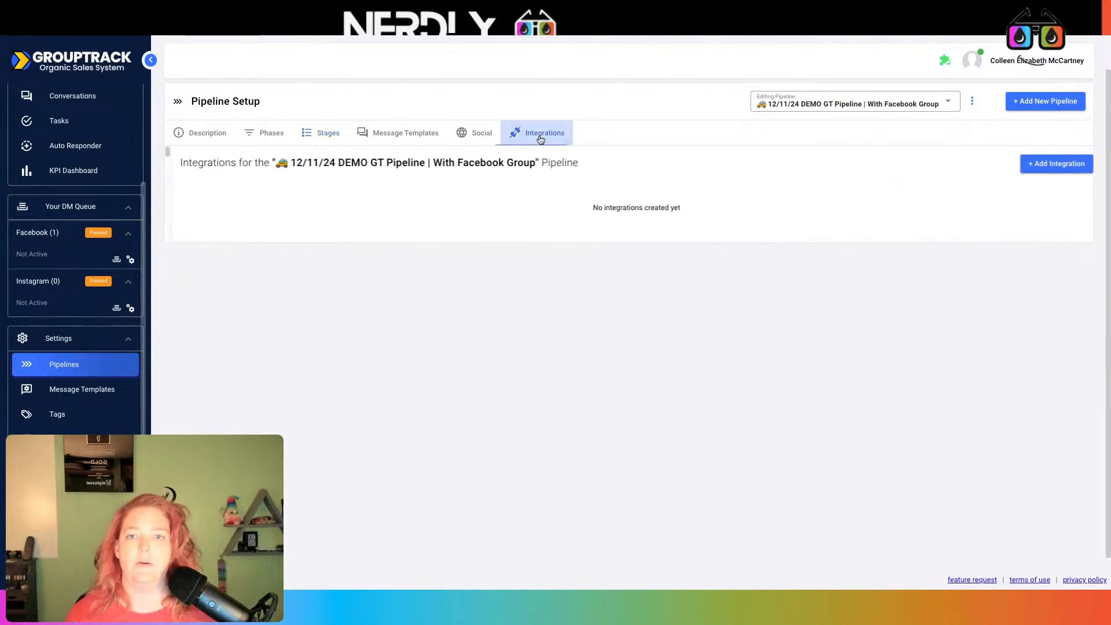
pyautogui.click(1042, 168)
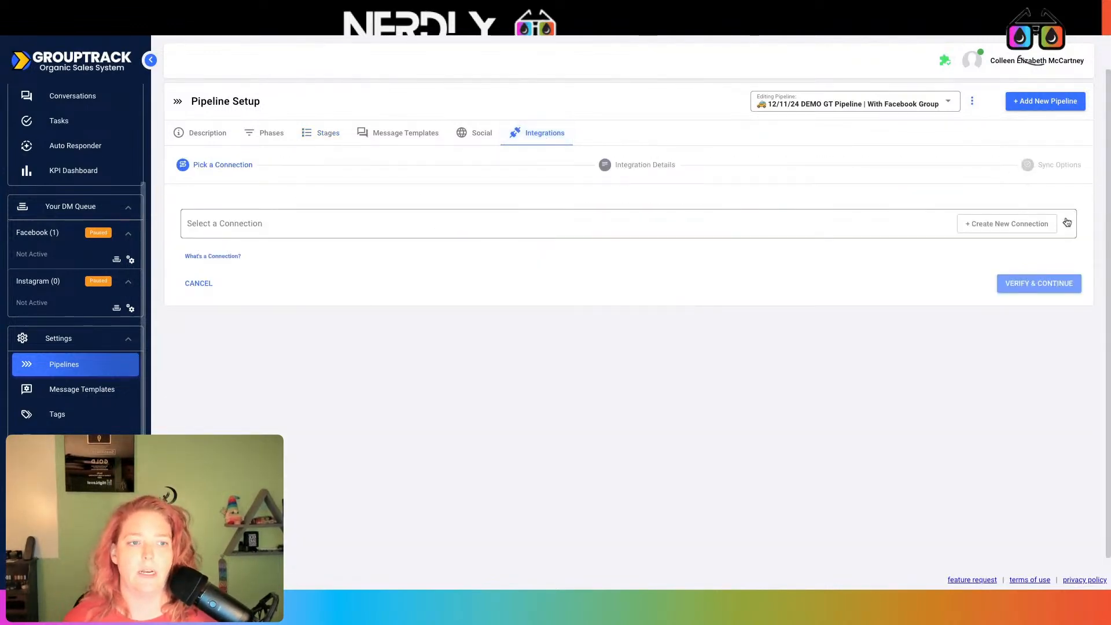
pyautogui.click(1066, 222)
pyautogui.click(519, 409)
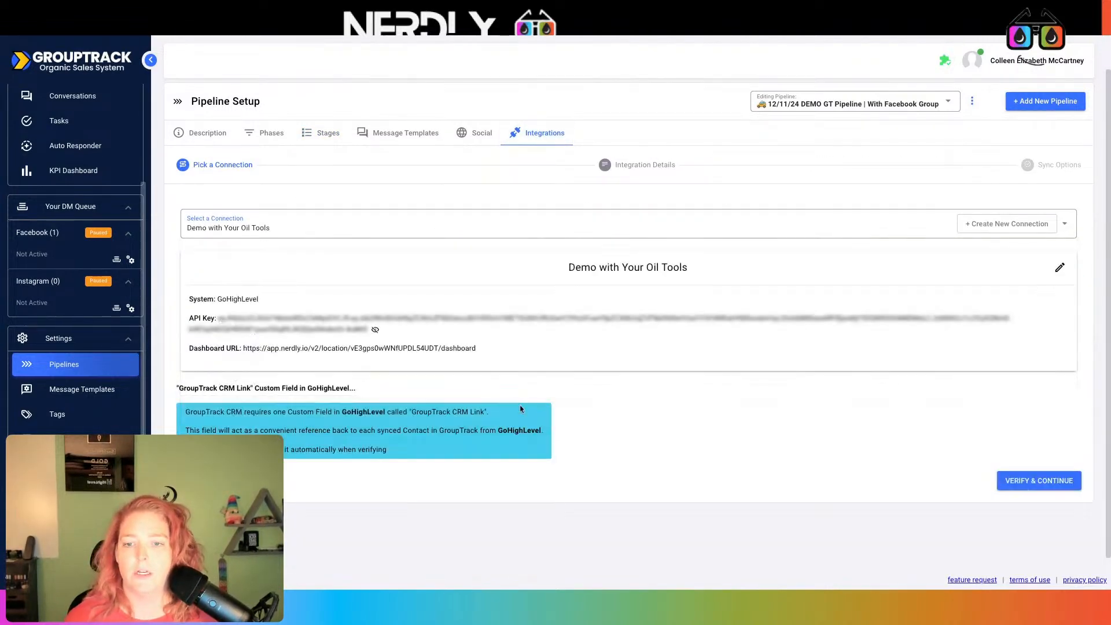
pyautogui.click(1019, 485)
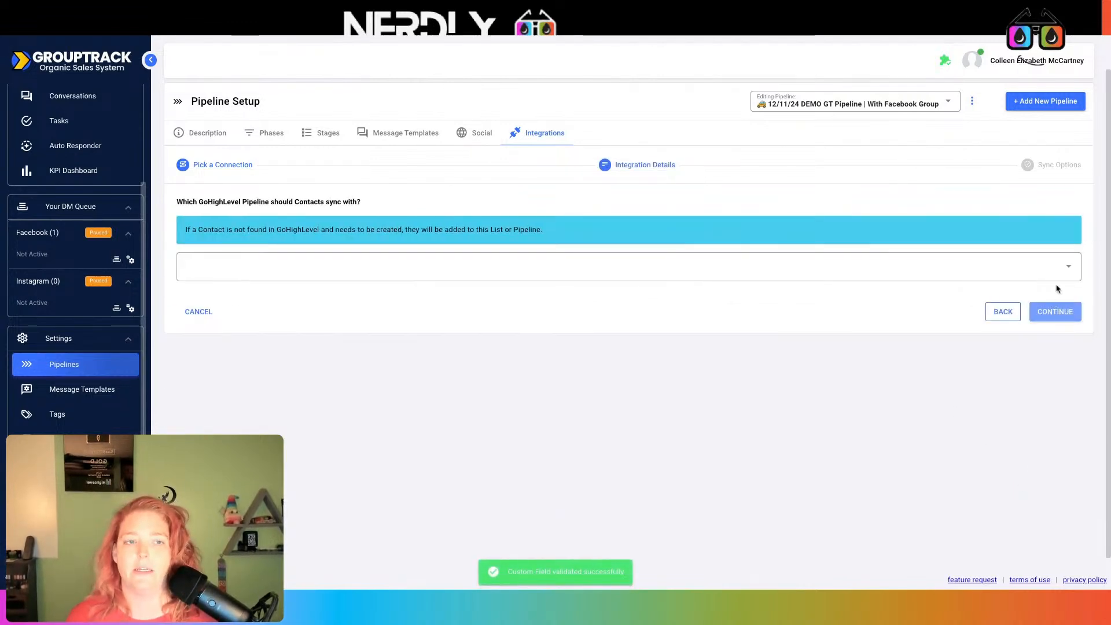
# Sync contacts to the GT HL Demo pipeline and choose to add and link GoHighLevel stages
pyautogui.click(1062, 274)
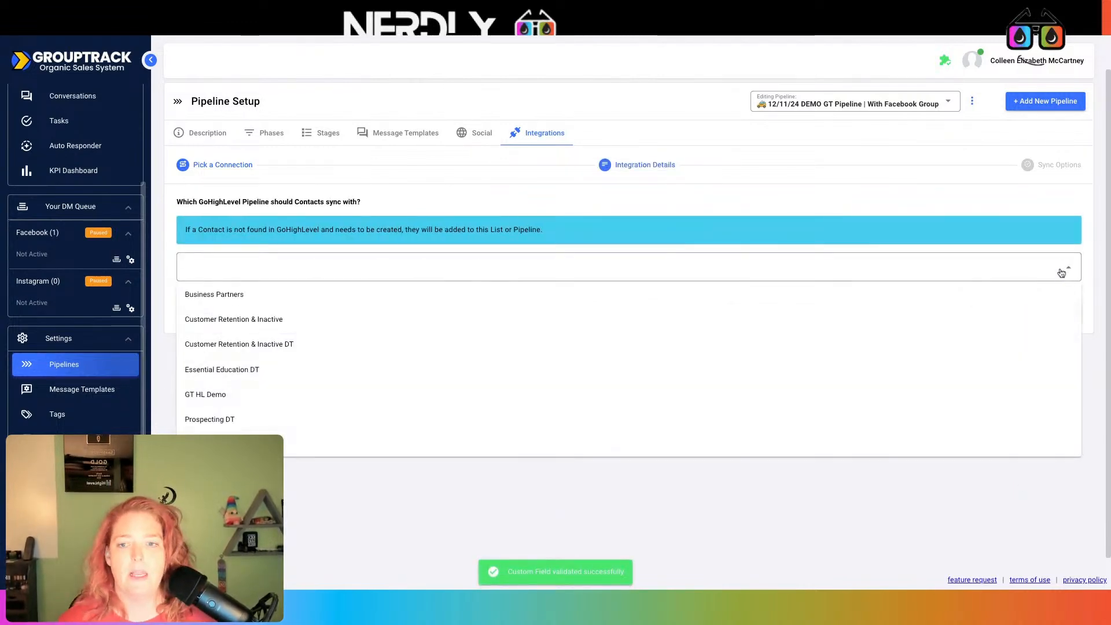
pyautogui.click(223, 395)
pyautogui.scroll(-8, 673, 355)
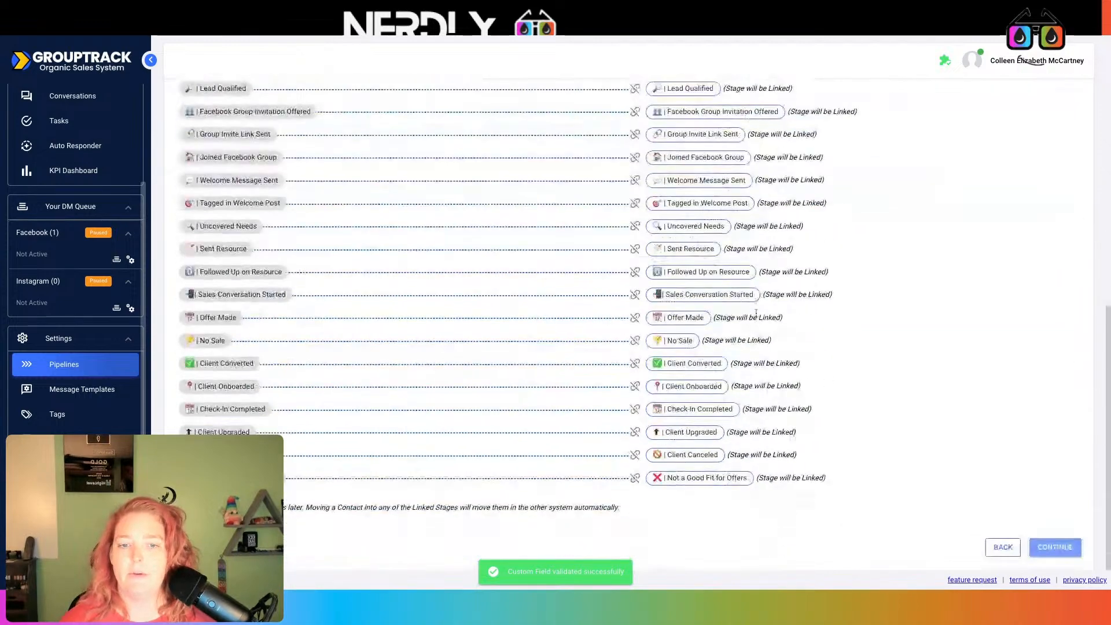
pyautogui.scroll(3, 539, 460)
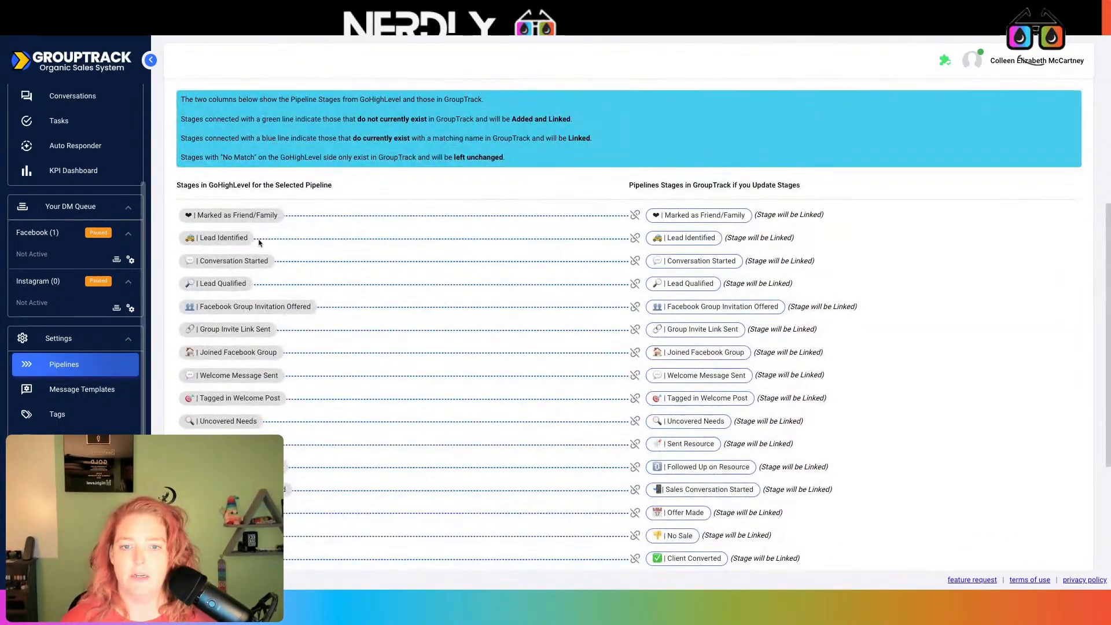
pyautogui.scroll(-3, 458, 434)
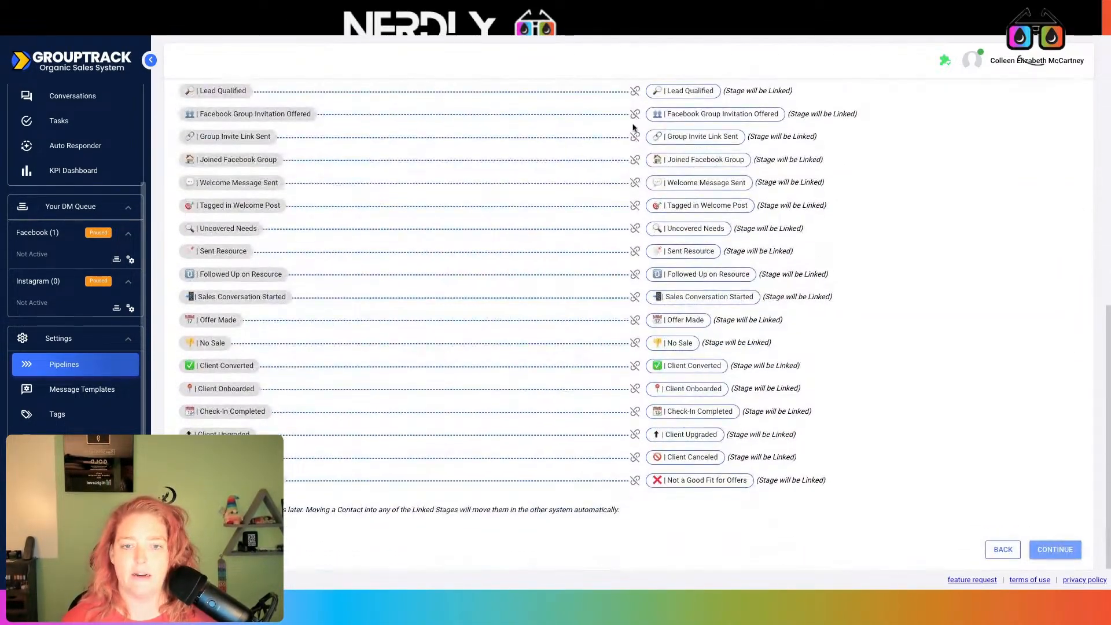
pyautogui.scroll(2, 617, 463)
pyautogui.scroll(2, 617, 461)
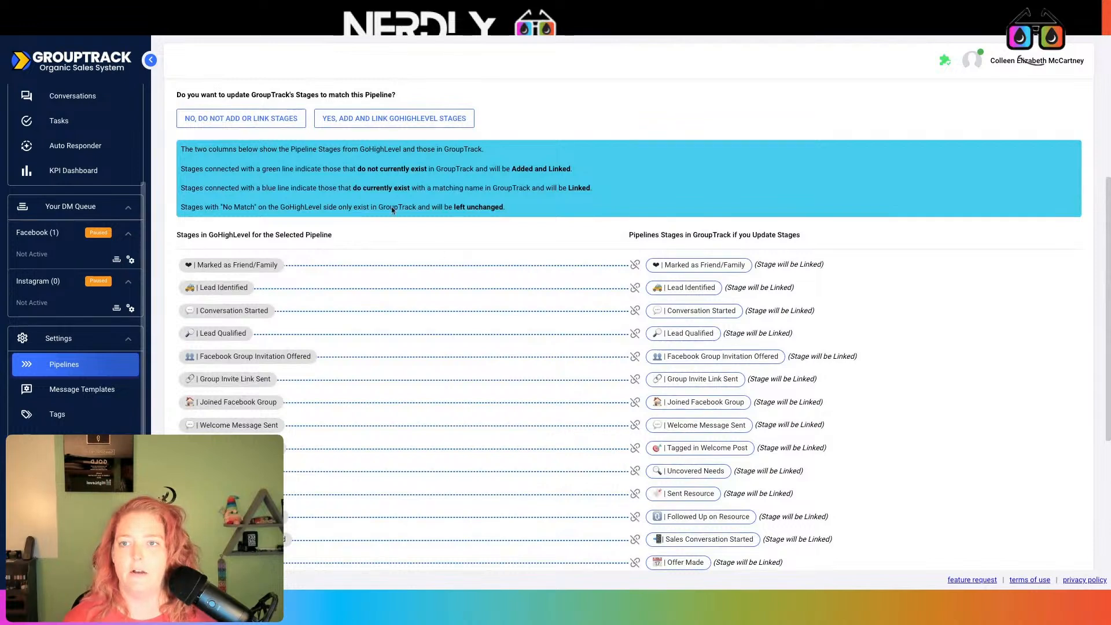
pyautogui.click(370, 119)
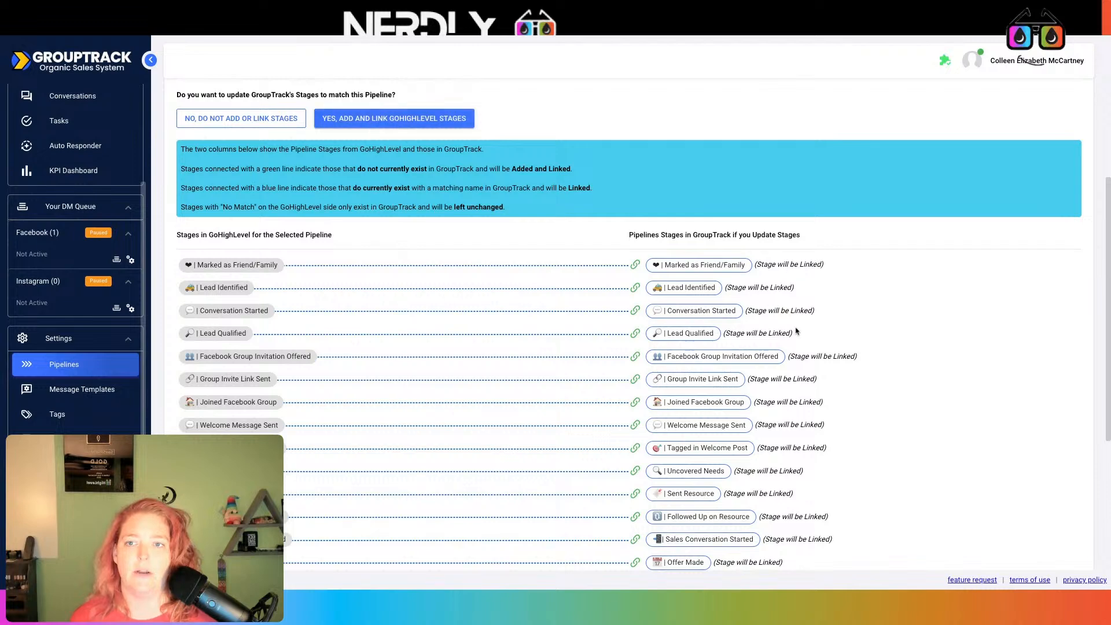
# Continue from the stage mapping to Sync Options and finish the integration
pyautogui.scroll(-4, 796, 331)
pyautogui.click(1054, 545)
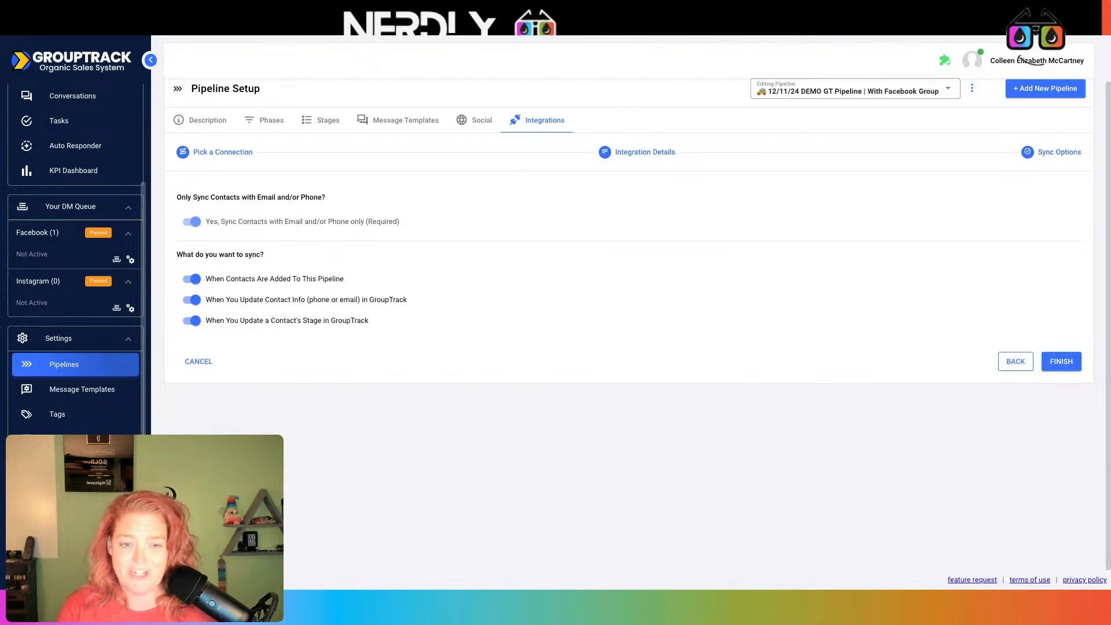
pyautogui.click(1076, 364)
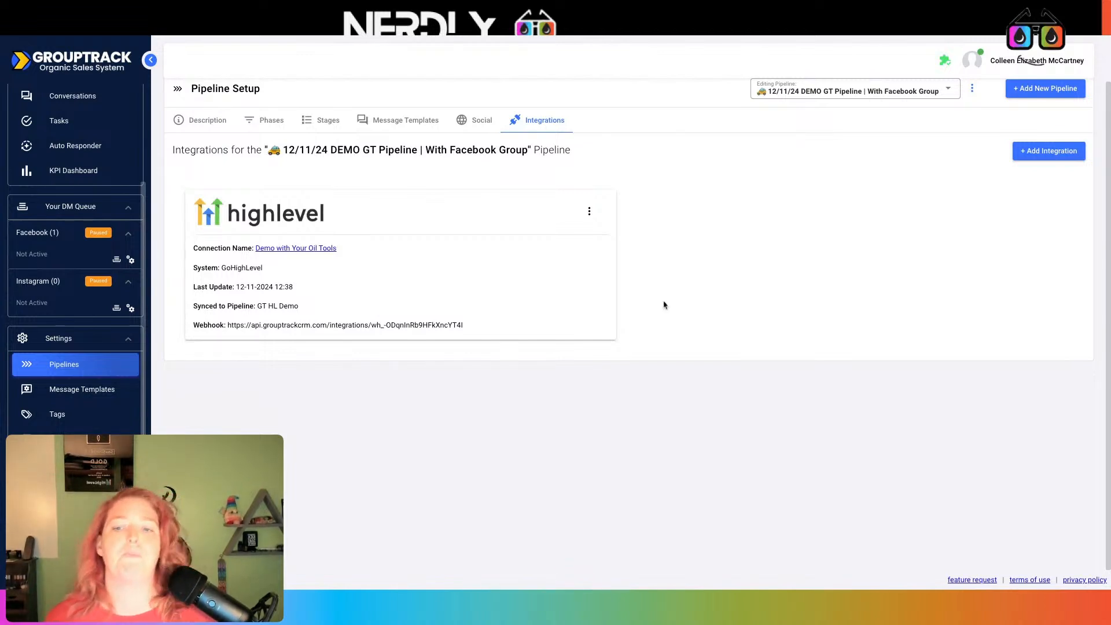
# Select the webhook URL on the HighLevel card, then go to Nerdly's Automation Workflows
pyautogui.moveTo(484, 327)
pyautogui.mouseDown()
pyautogui.moveTo(478, 318)
pyautogui.moveTo(489, 329)
pyautogui.mouseUp()
pyautogui.doubleClick(489, 329)
pyautogui.tripleClick(490, 329)
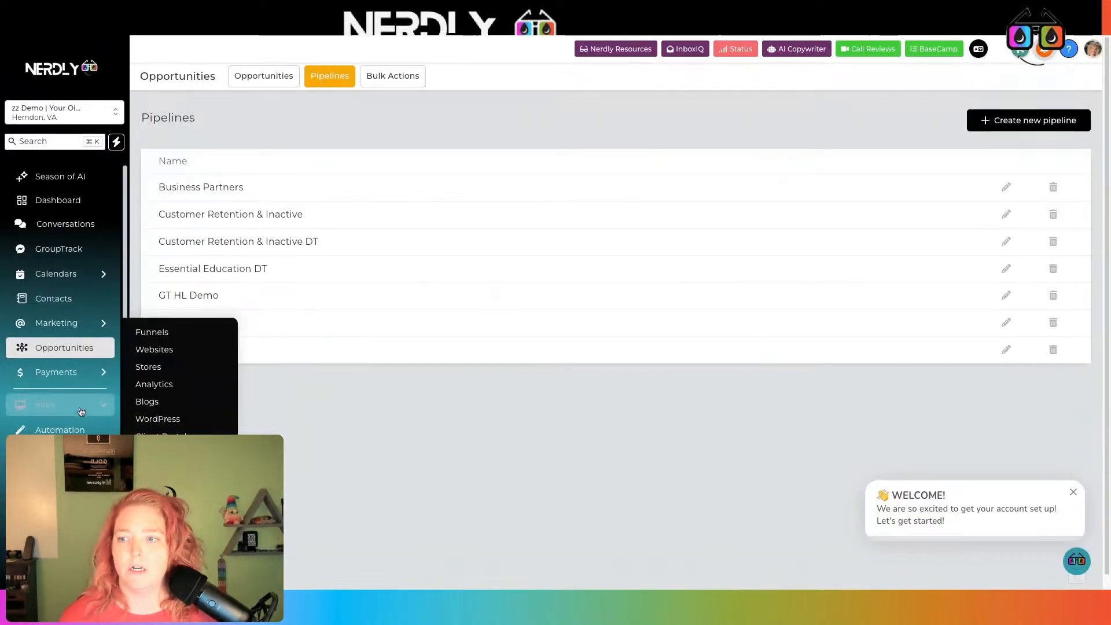
pyautogui.click(60, 428)
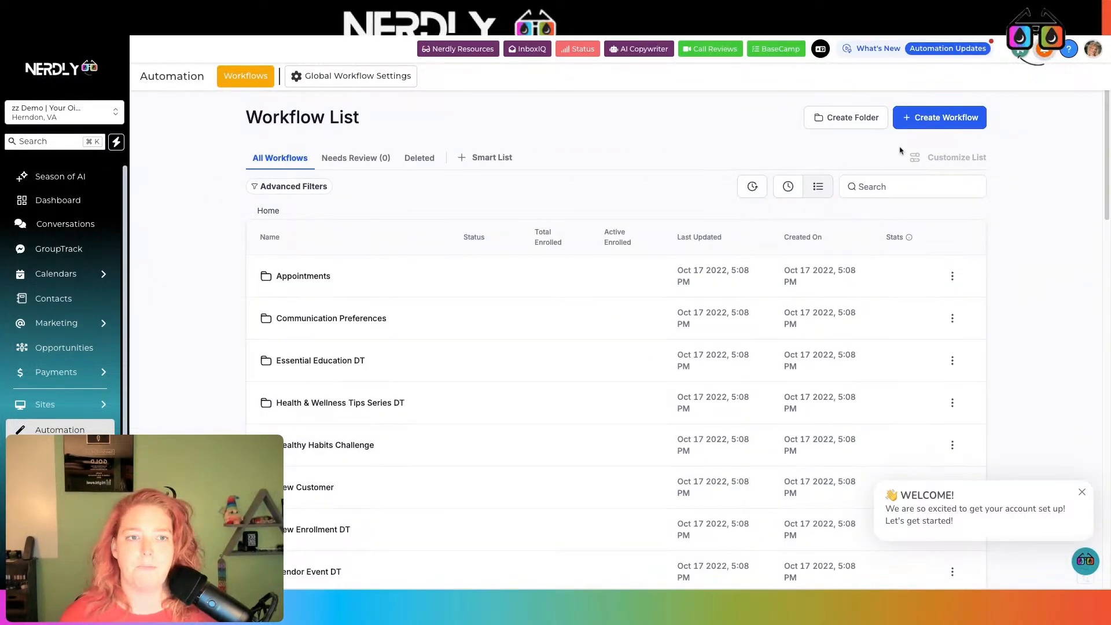
# Create a new workflow from scratch with a Pipeline Stage Changed trigger
pyautogui.click(945, 124)
pyautogui.click(939, 165)
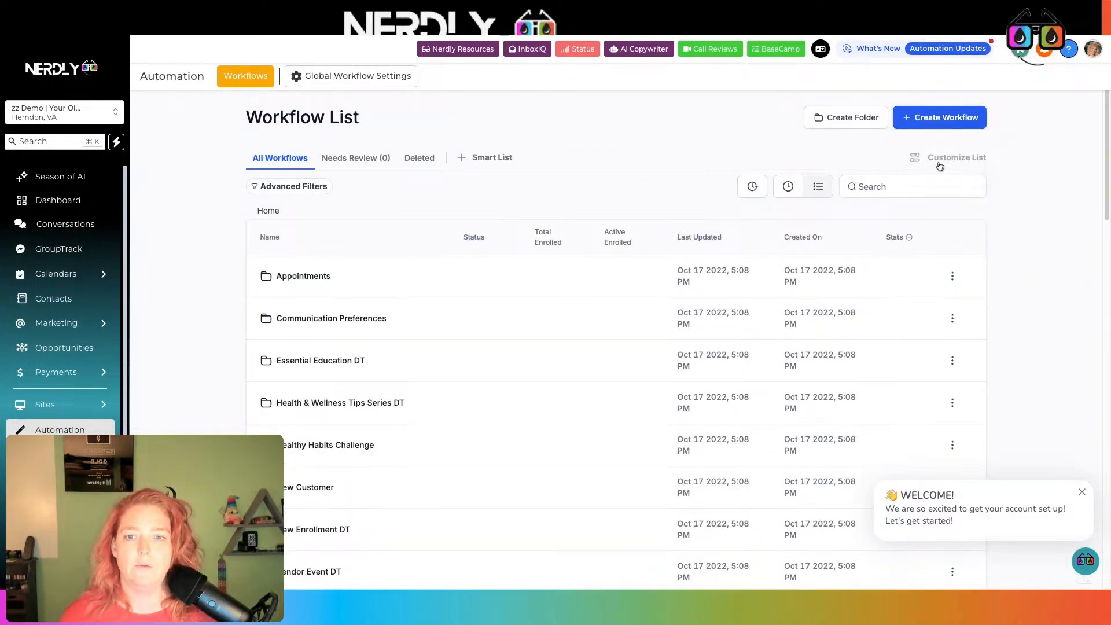
pyautogui.click(659, 183)
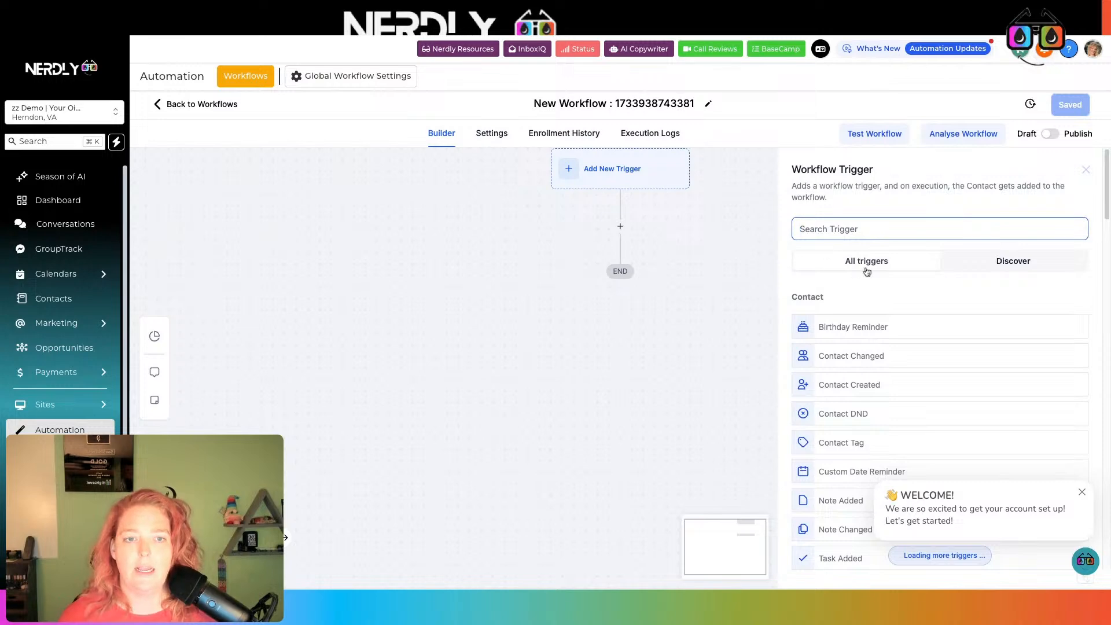
pyautogui.write('stage')
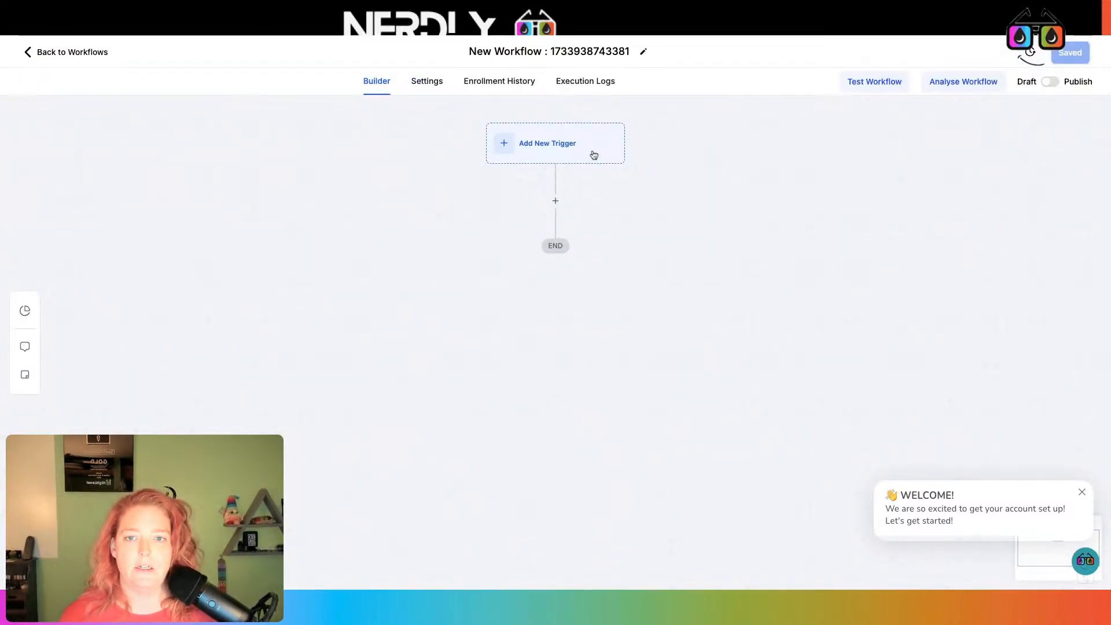
pyautogui.click(587, 153)
pyautogui.write('stage')
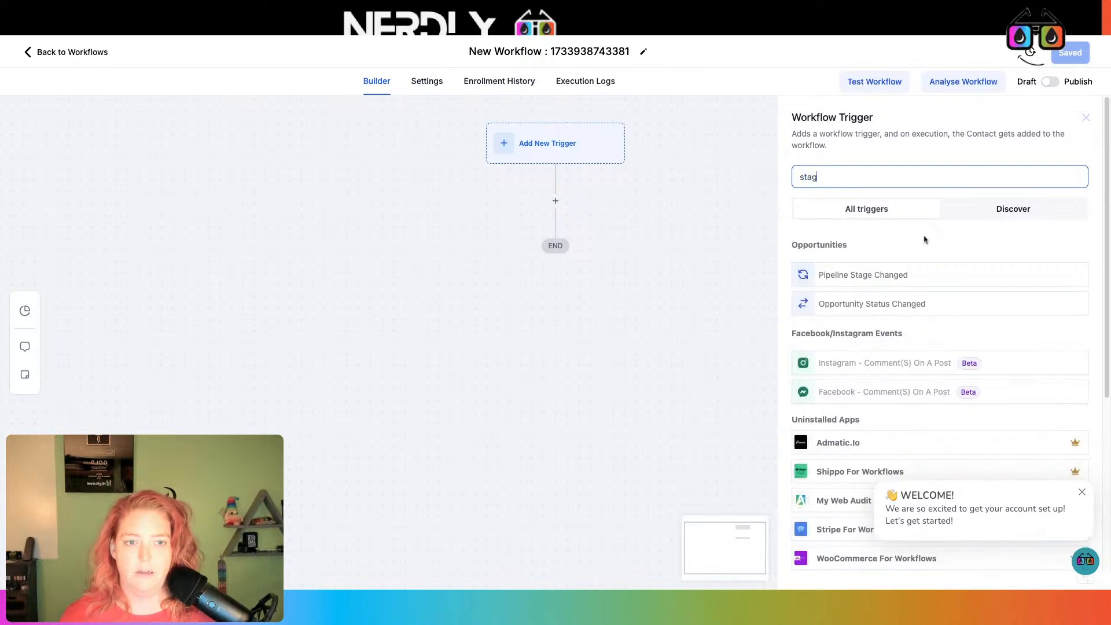
pyautogui.click(900, 275)
# Filter the trigger to the GT HL Demo pipeline, name it with 'GT HL Demo', and save
pyautogui.click(624, 289)
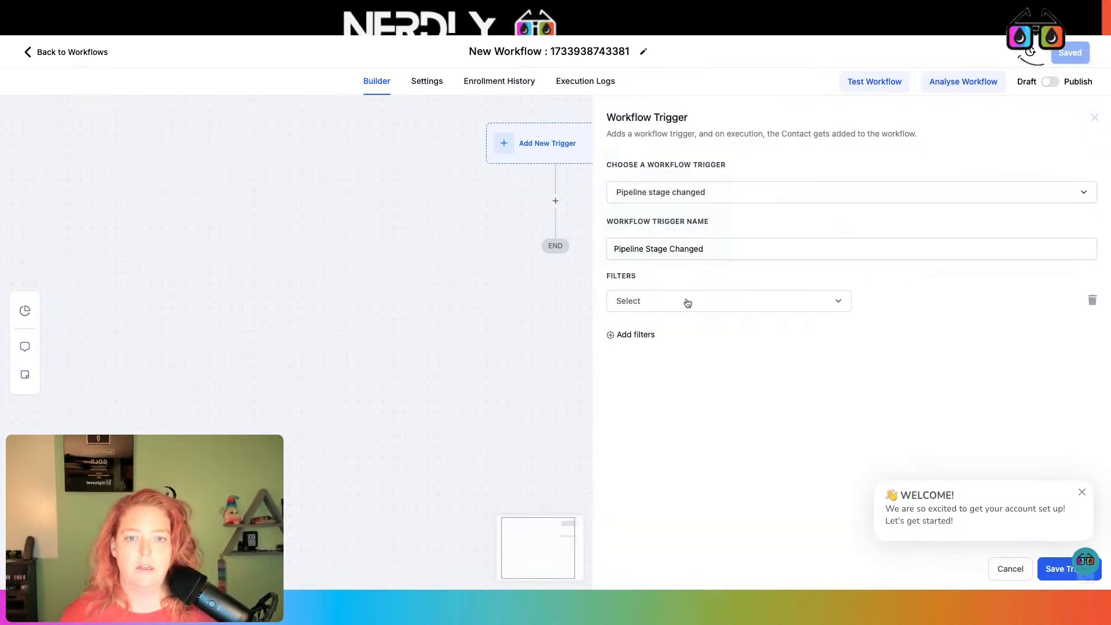
pyautogui.click(685, 300)
pyautogui.click(657, 431)
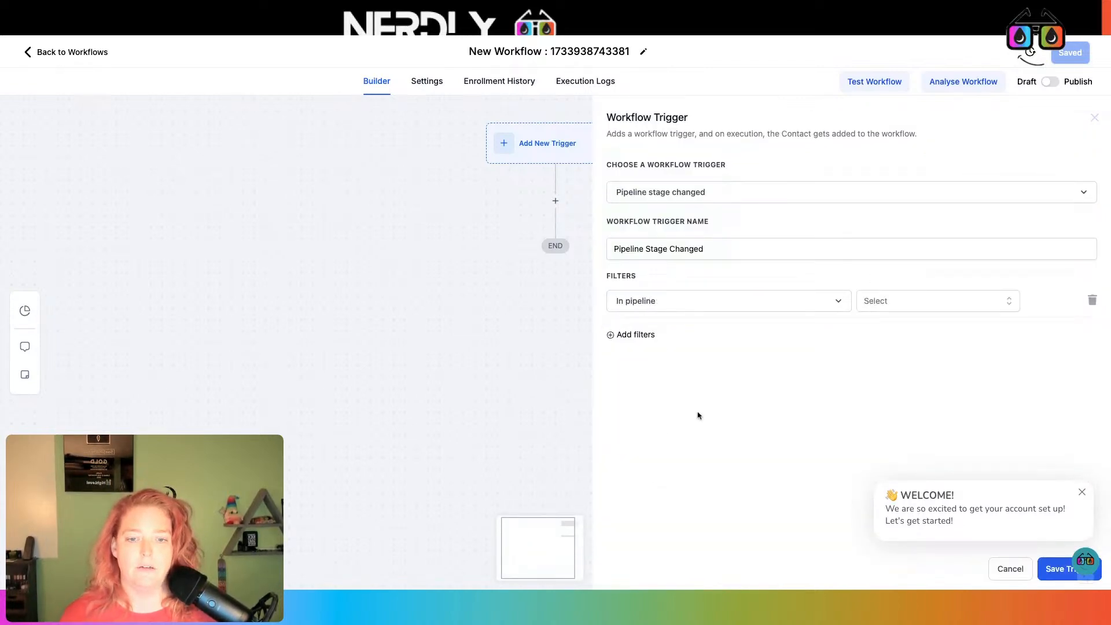
pyautogui.click(910, 302)
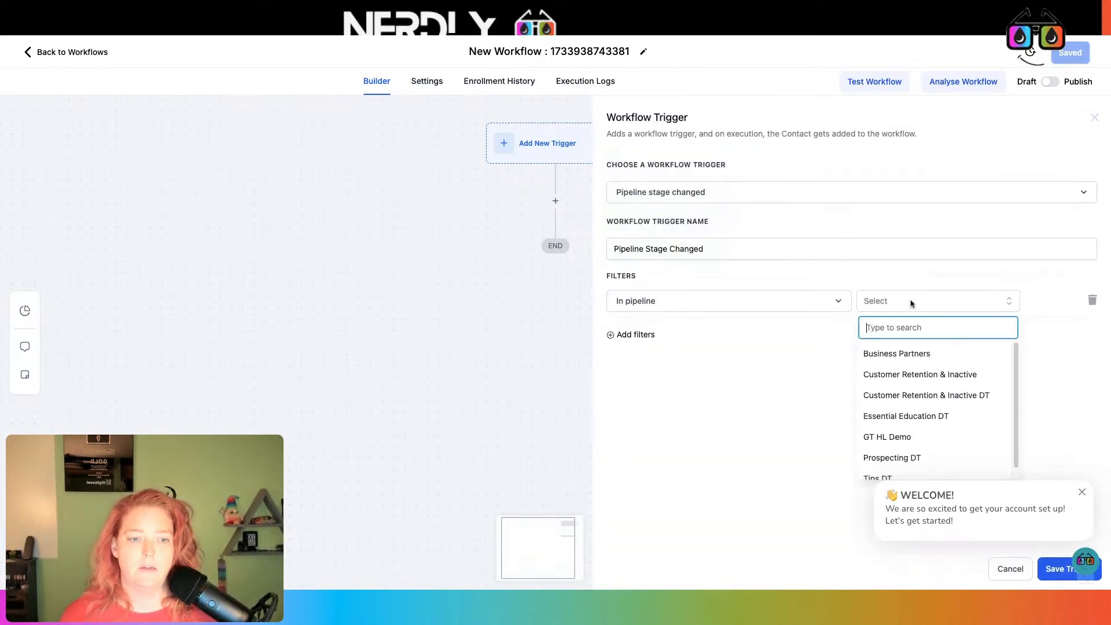
pyautogui.click(913, 436)
pyautogui.click(738, 252)
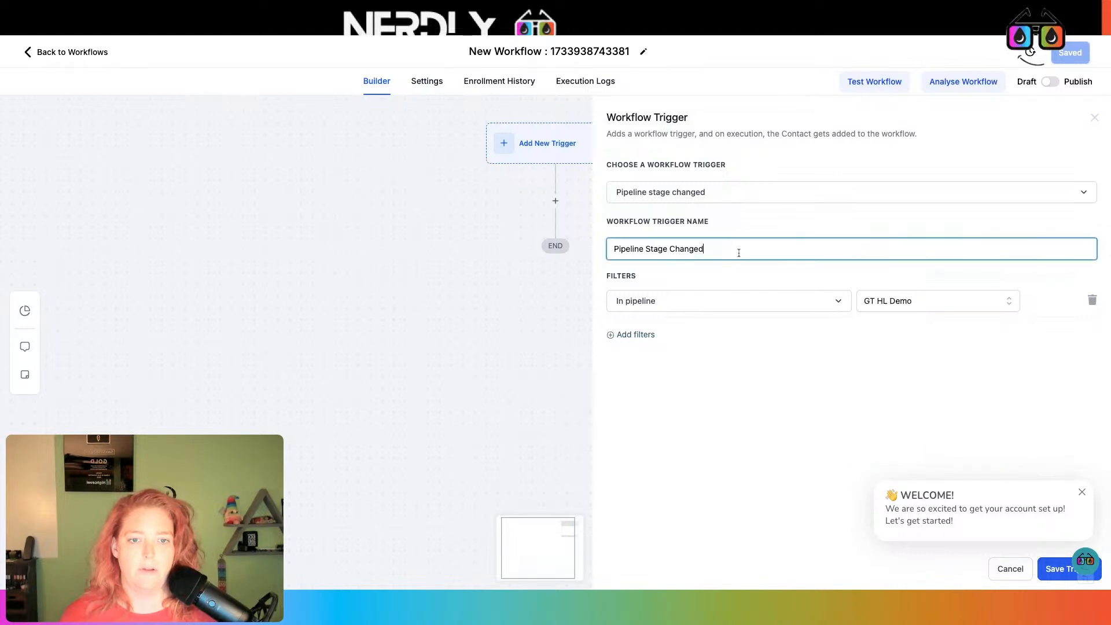
pyautogui.write('GT')
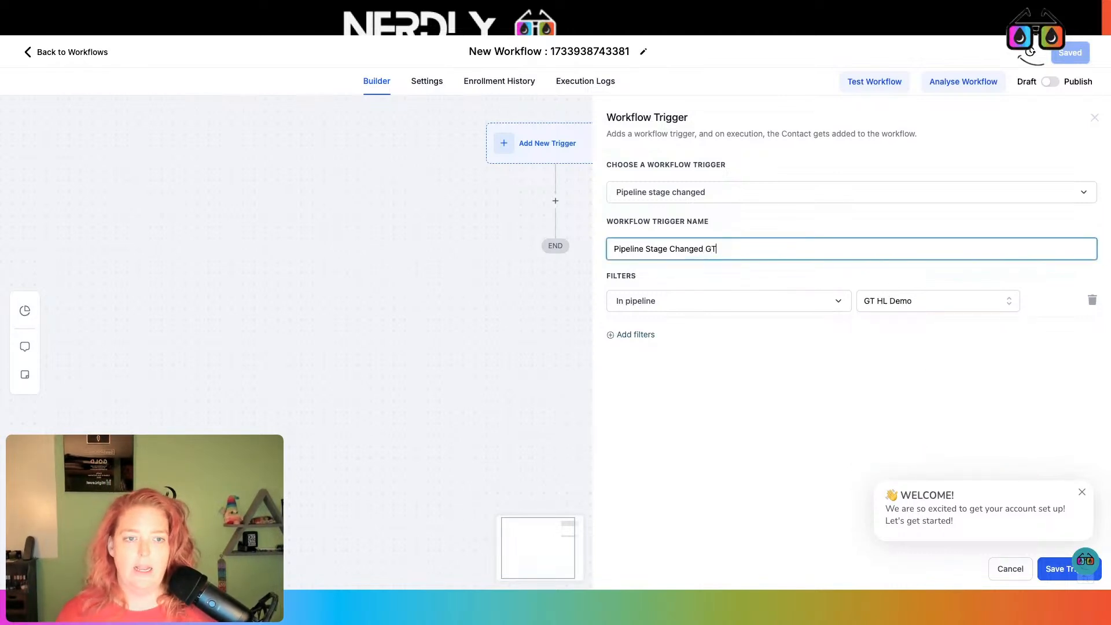
pyautogui.write(' HL Demo')
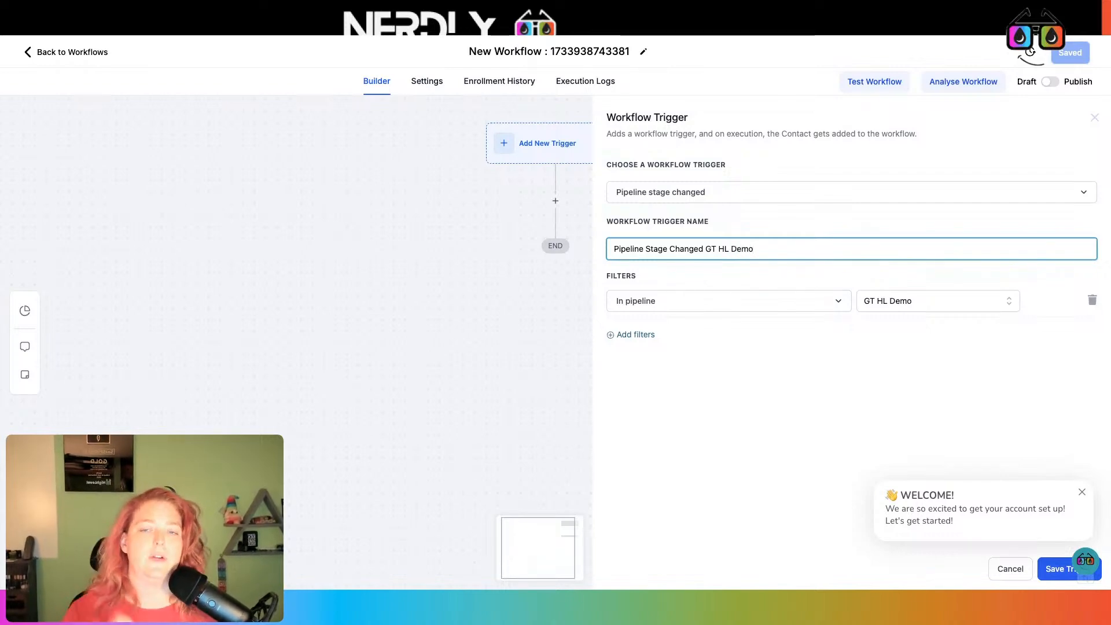
pyautogui.click(1082, 492)
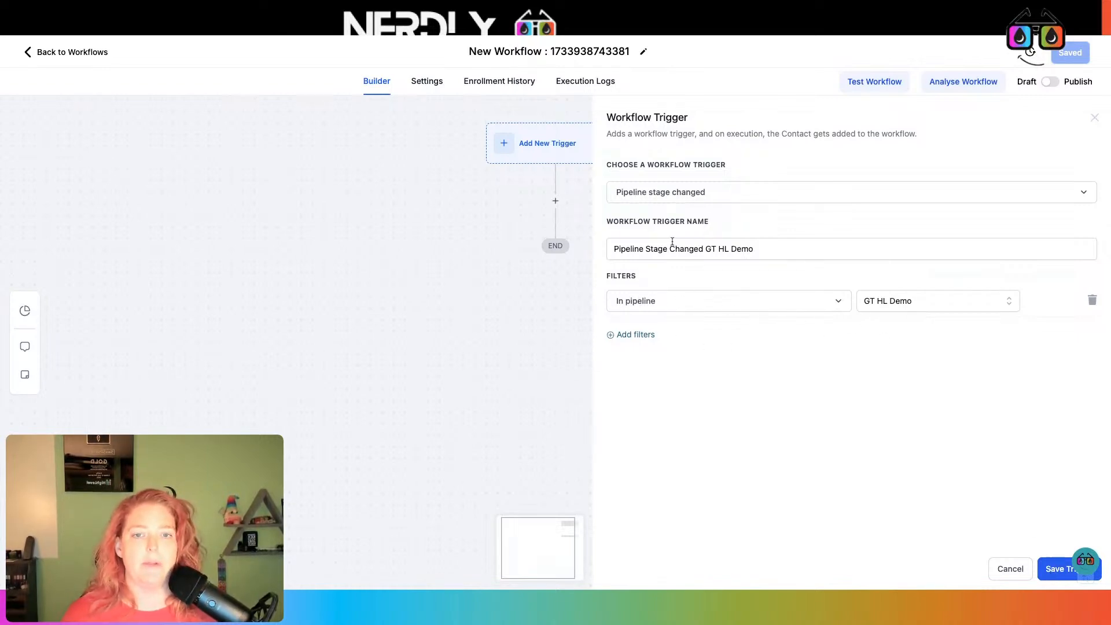
pyautogui.doubleClick(612, 249)
pyautogui.tripleClick(612, 249)
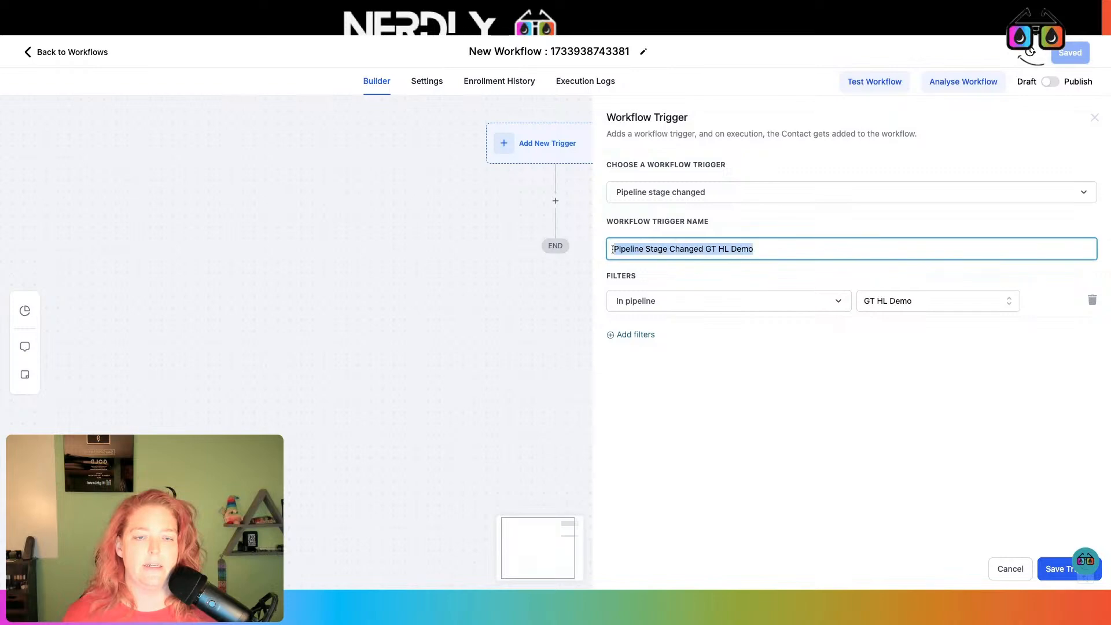
pyautogui.click(809, 252)
pyautogui.click(1048, 579)
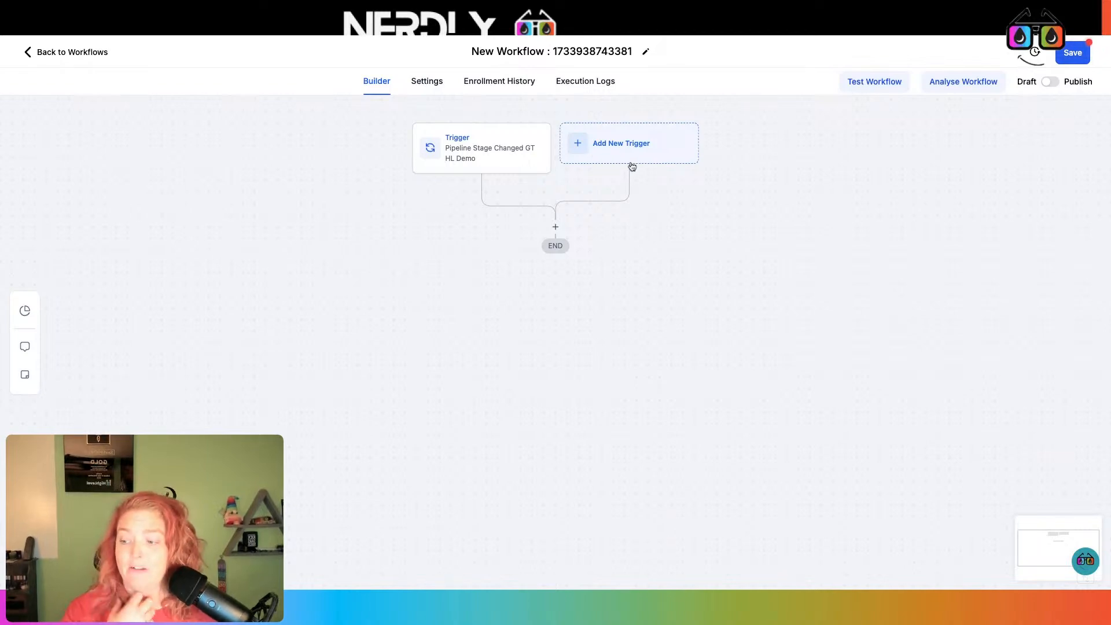
# Add an Opportunity Created trigger filtered to pipeline GT HL Demo, named Opportunity Created GT HL Demo Pipeline
pyautogui.click(651, 142)
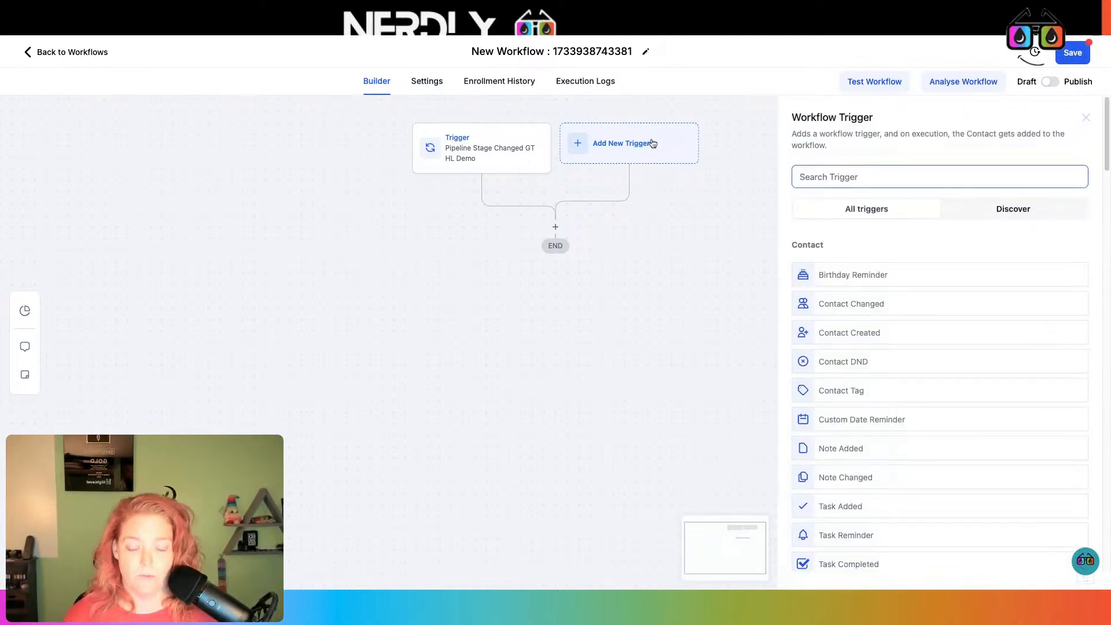
pyautogui.write('opp')
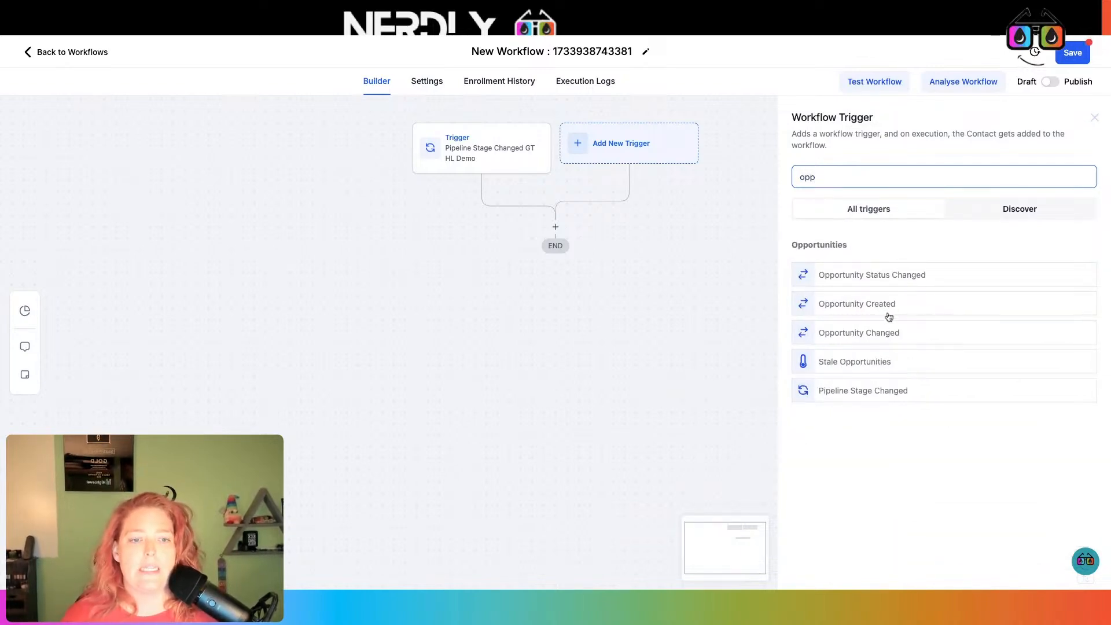
pyautogui.click(888, 311)
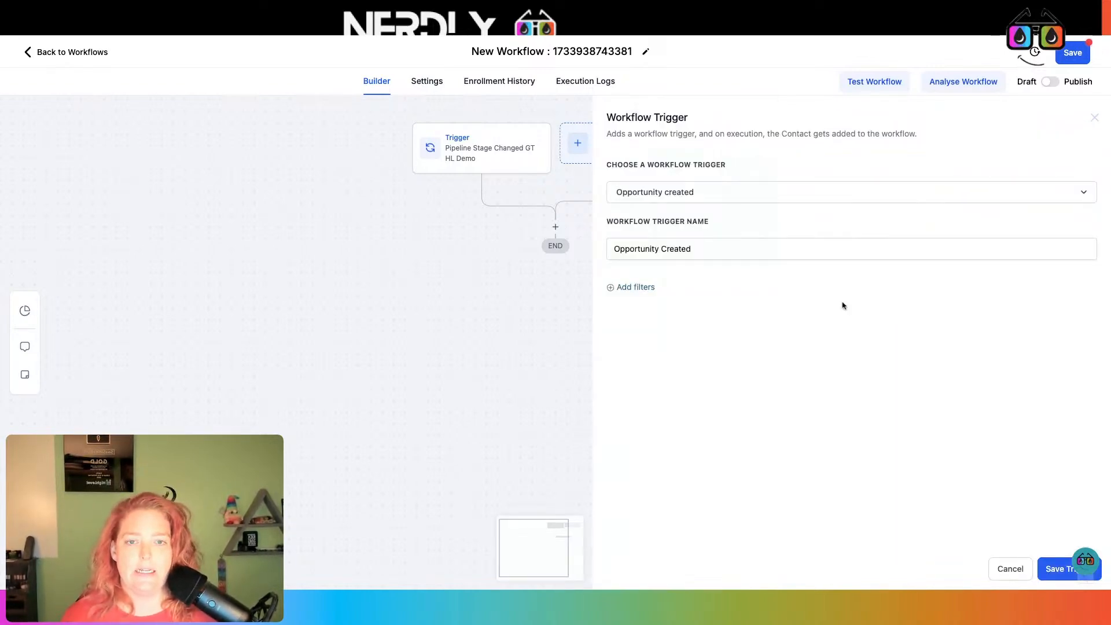
pyautogui.click(643, 288)
pyautogui.click(654, 301)
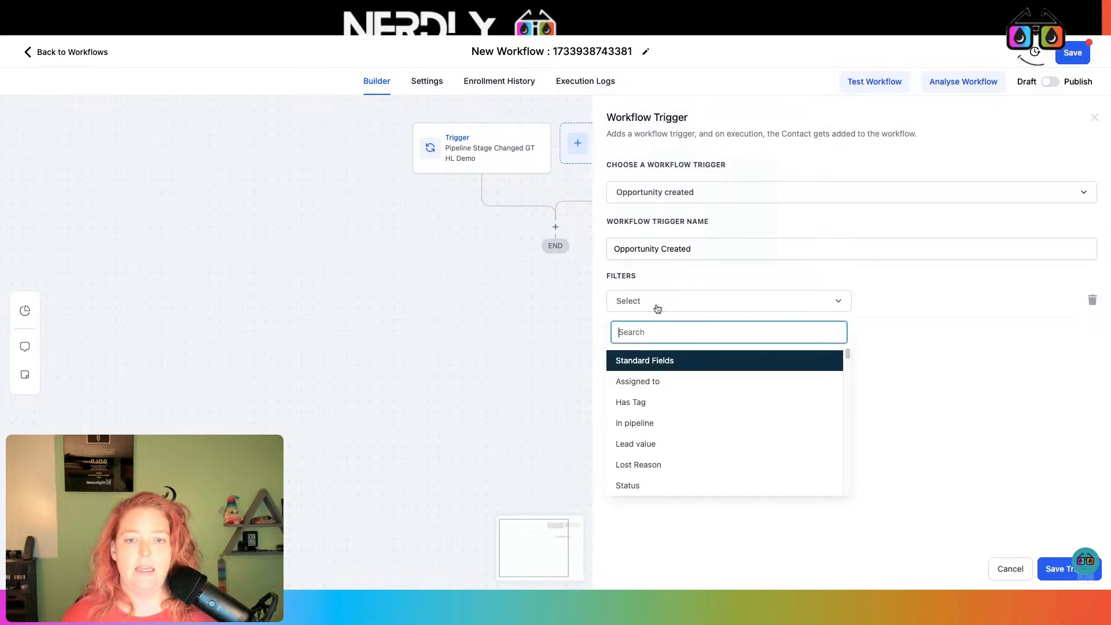
pyautogui.click(669, 426)
pyautogui.click(895, 303)
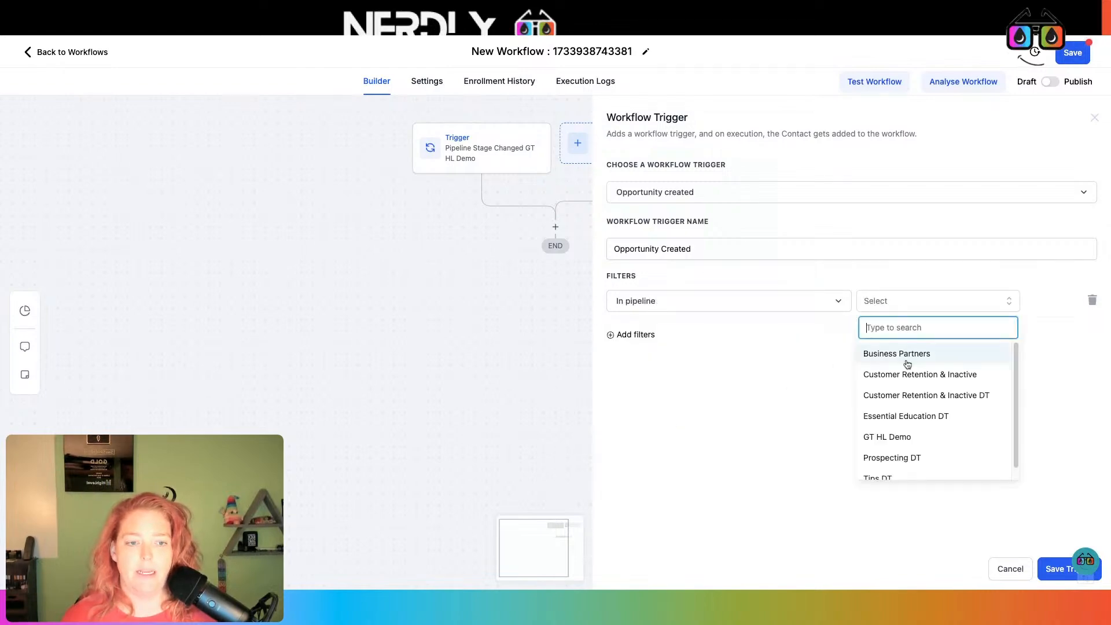
pyautogui.click(898, 437)
pyautogui.click(793, 251)
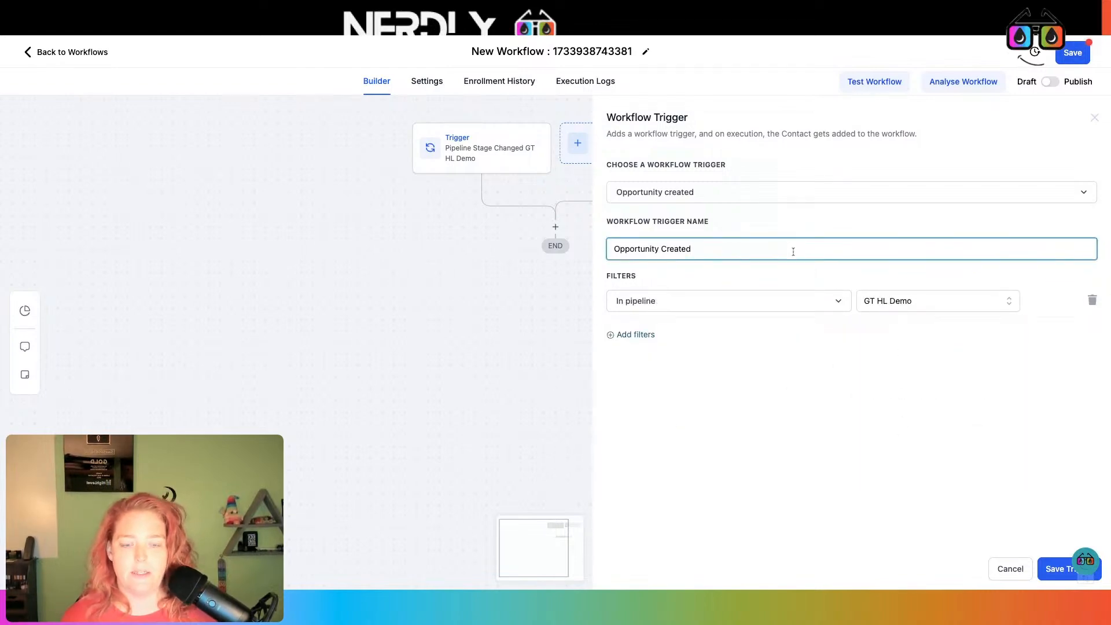
pyautogui.write('G')
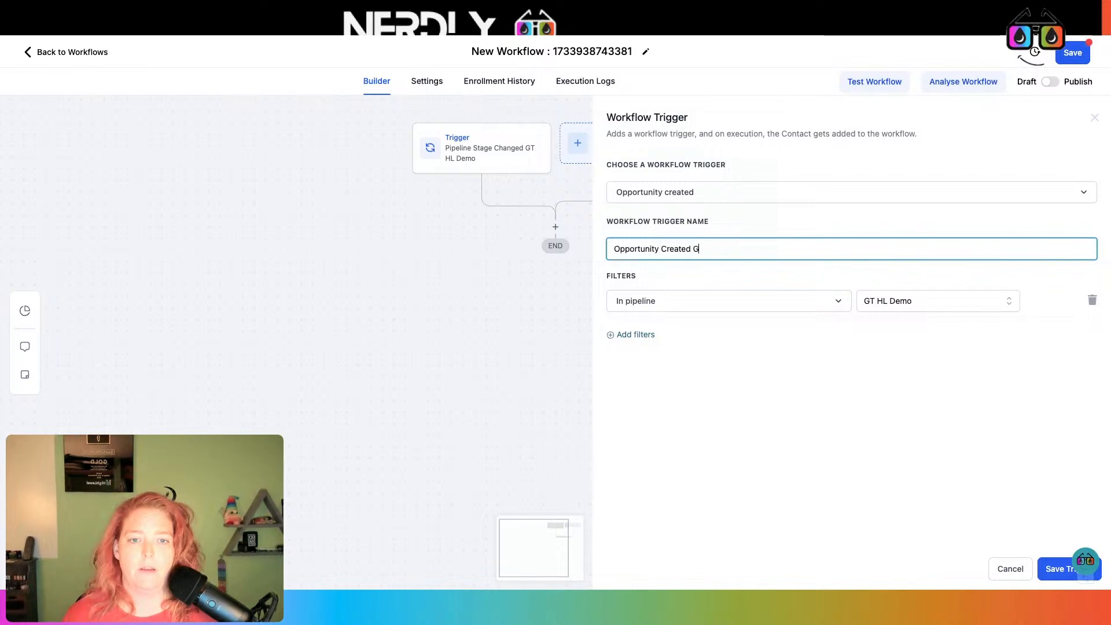
pyautogui.write('T H')
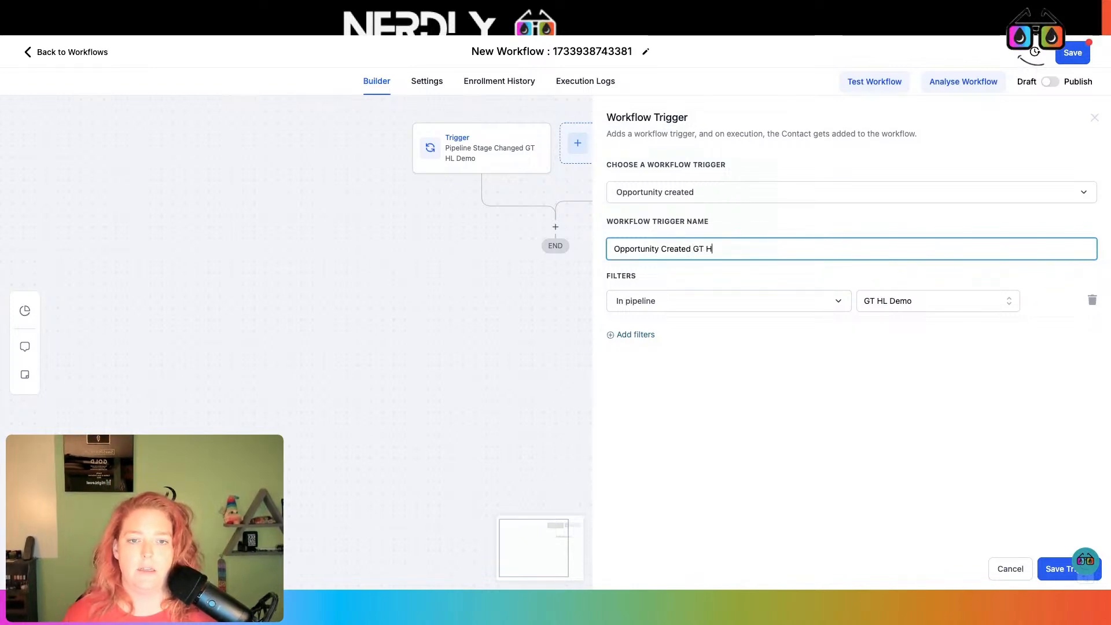
pyautogui.write('L Demo P')
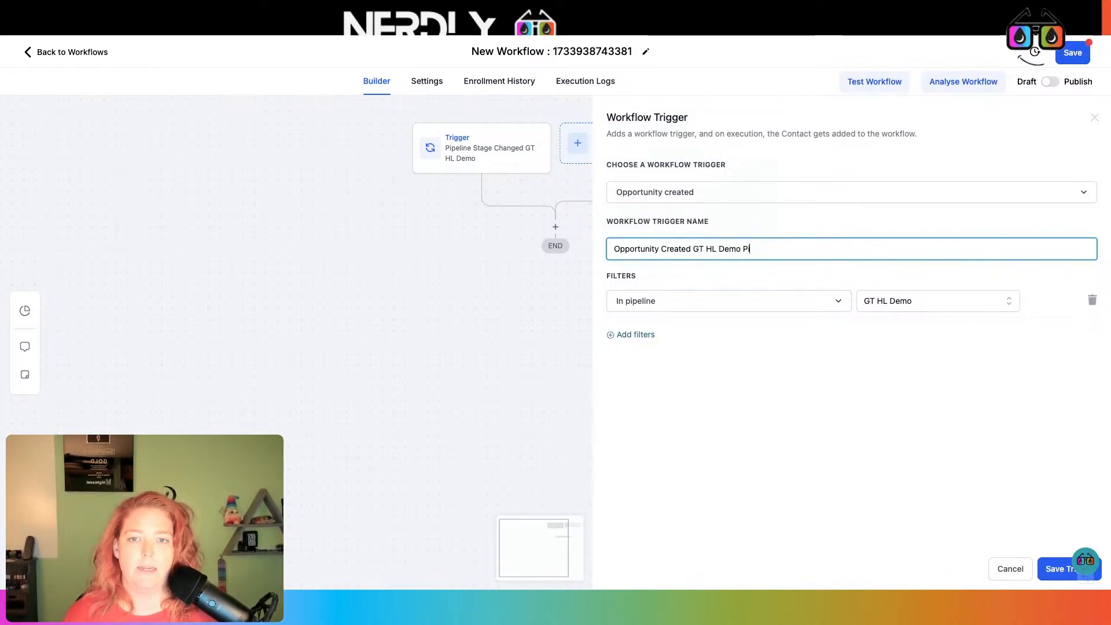
pyautogui.write('ipeline')
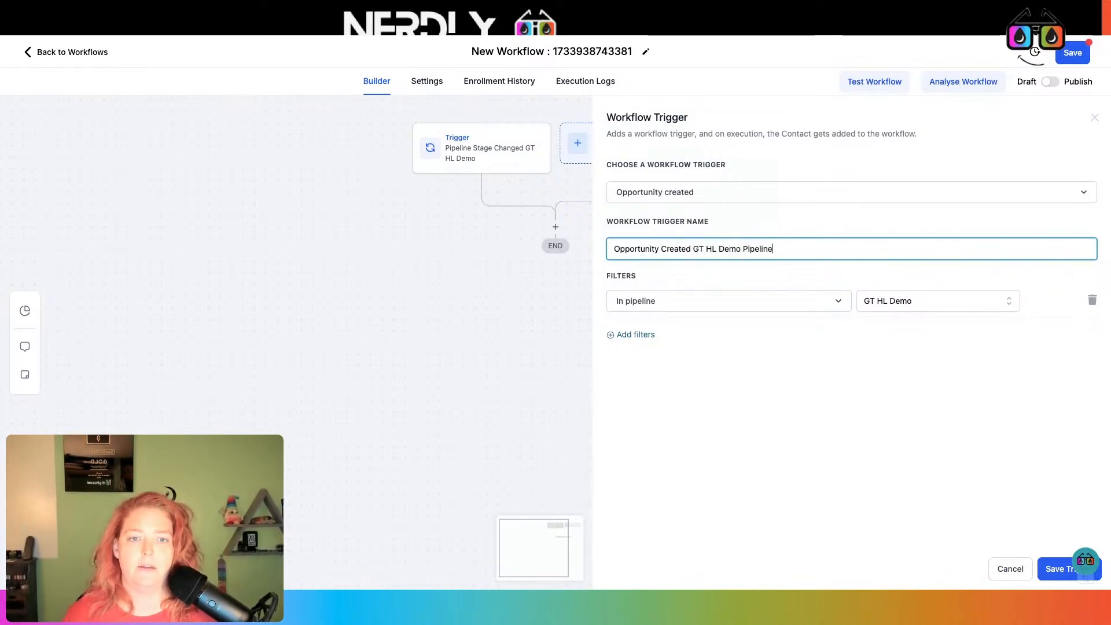
pyautogui.click(1052, 570)
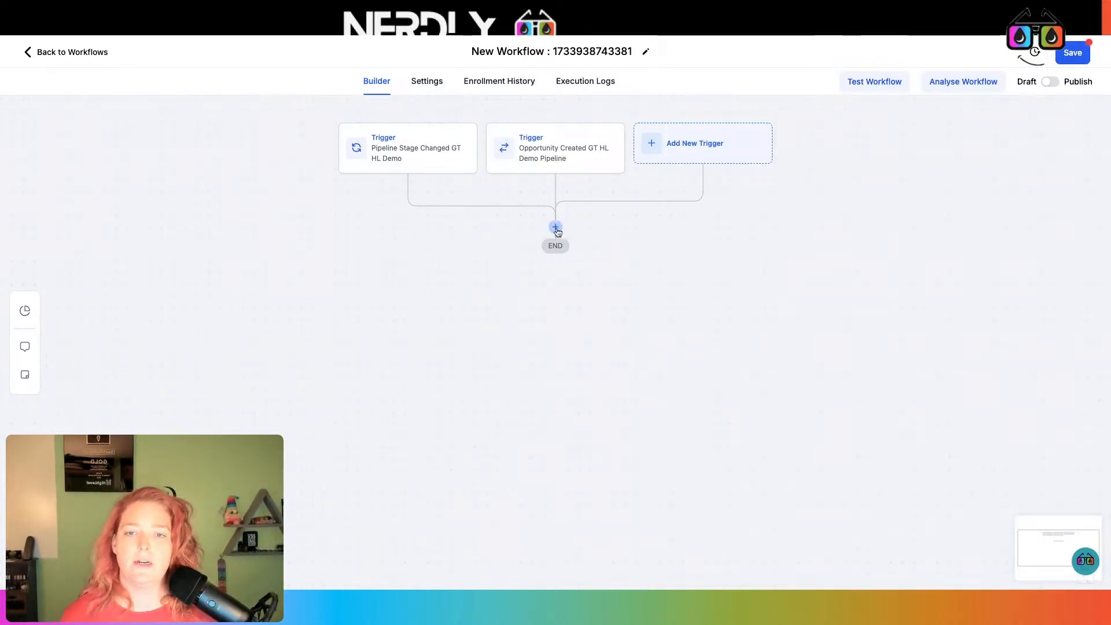
# Add a Webhook action with the pasted GroupTrack URL, rename it for GT HL Demo, and save
pyautogui.click(555, 227)
pyautogui.write('web')
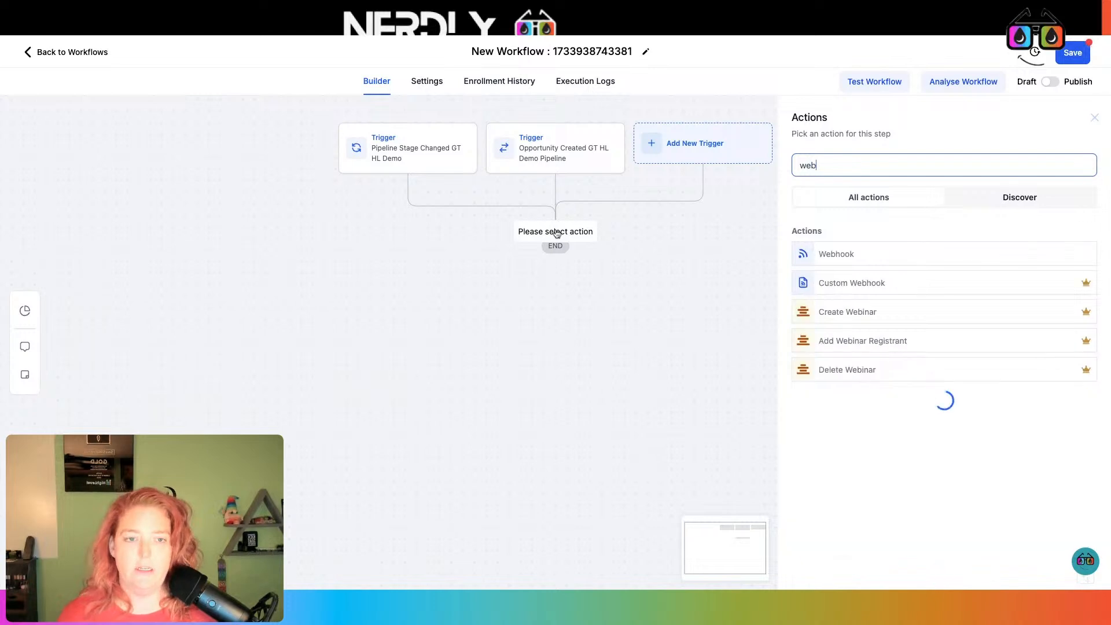
pyautogui.click(854, 256)
pyautogui.click(844, 284)
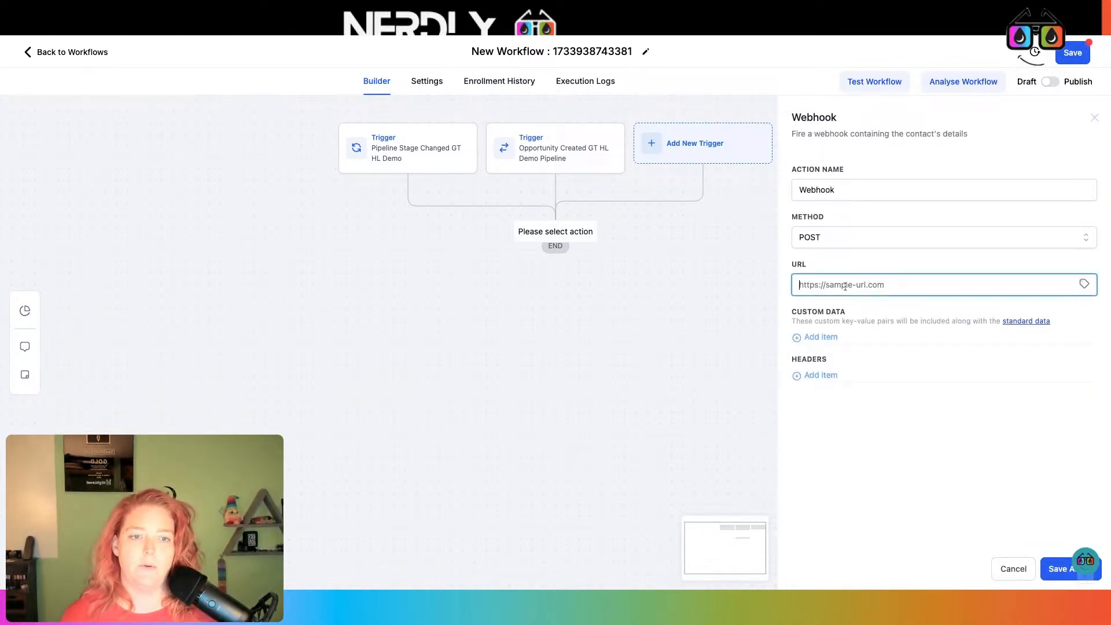
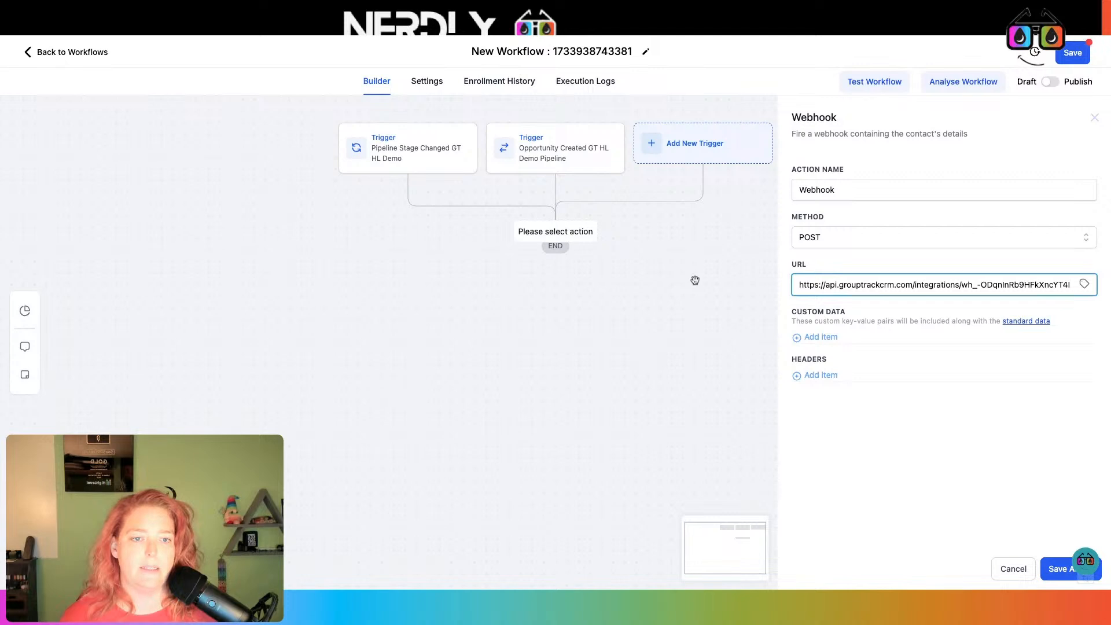
pyautogui.click(914, 191)
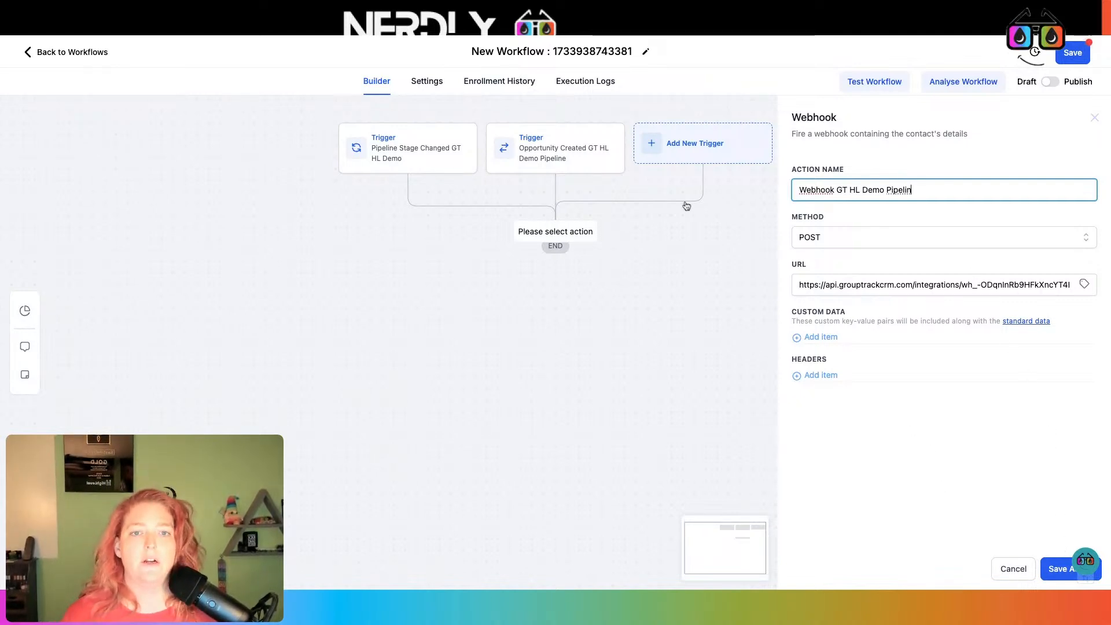
pyautogui.click(1055, 575)
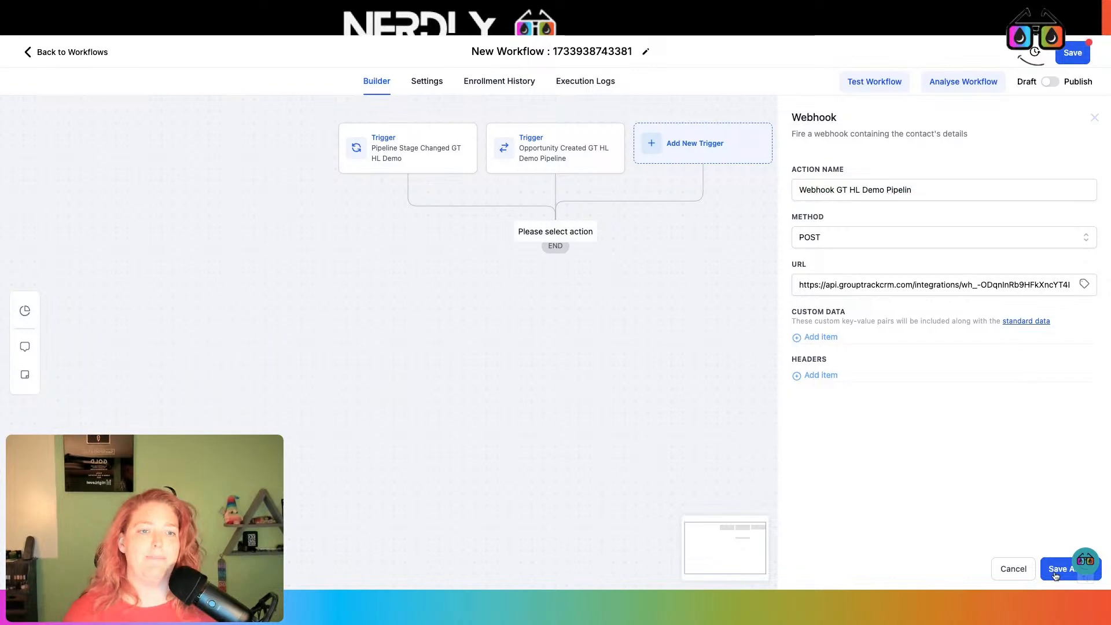
# Rename the workflow 'GroupTrack Webhook GT HL Demo', publish and save it, then return to Workflows
pyautogui.click(567, 51)
pyautogui.press('super+a')
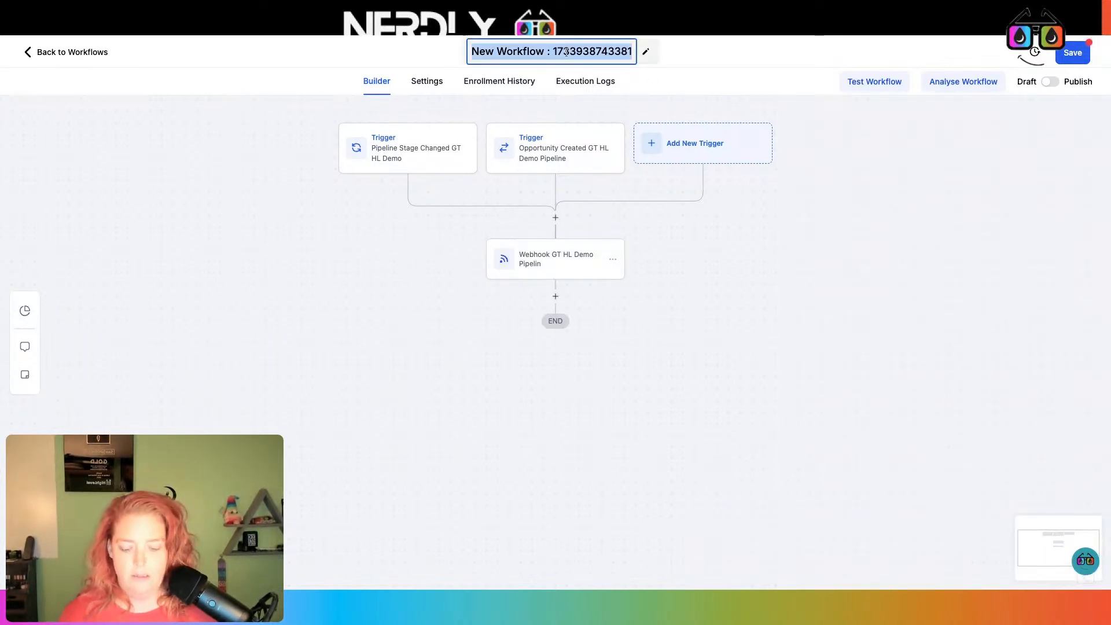
pyautogui.write('GroupT')
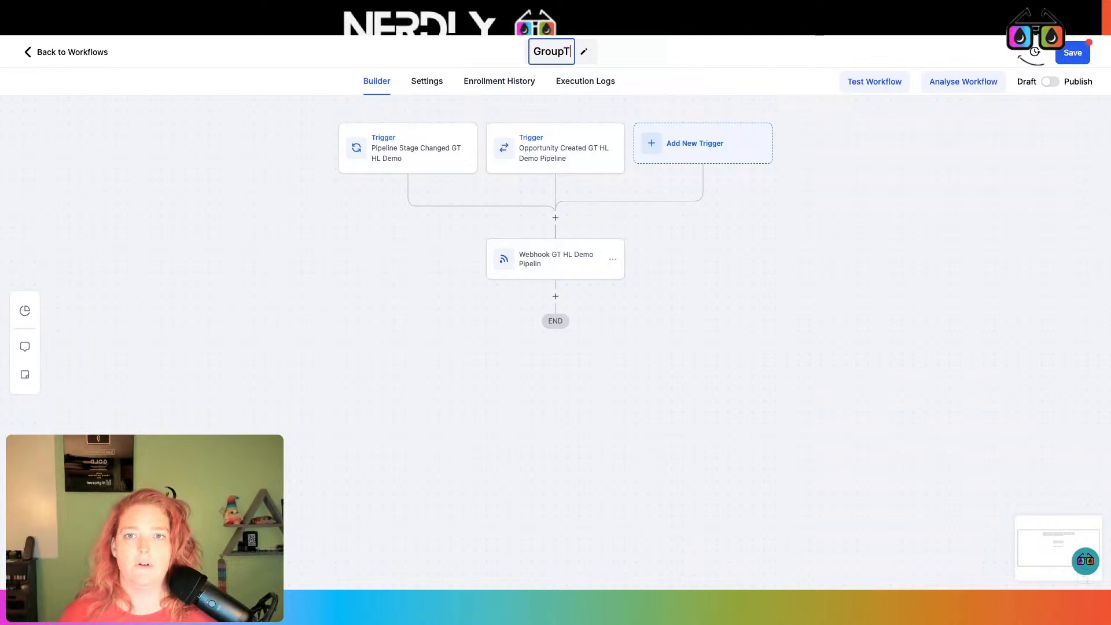
pyautogui.write('rack Webhook')
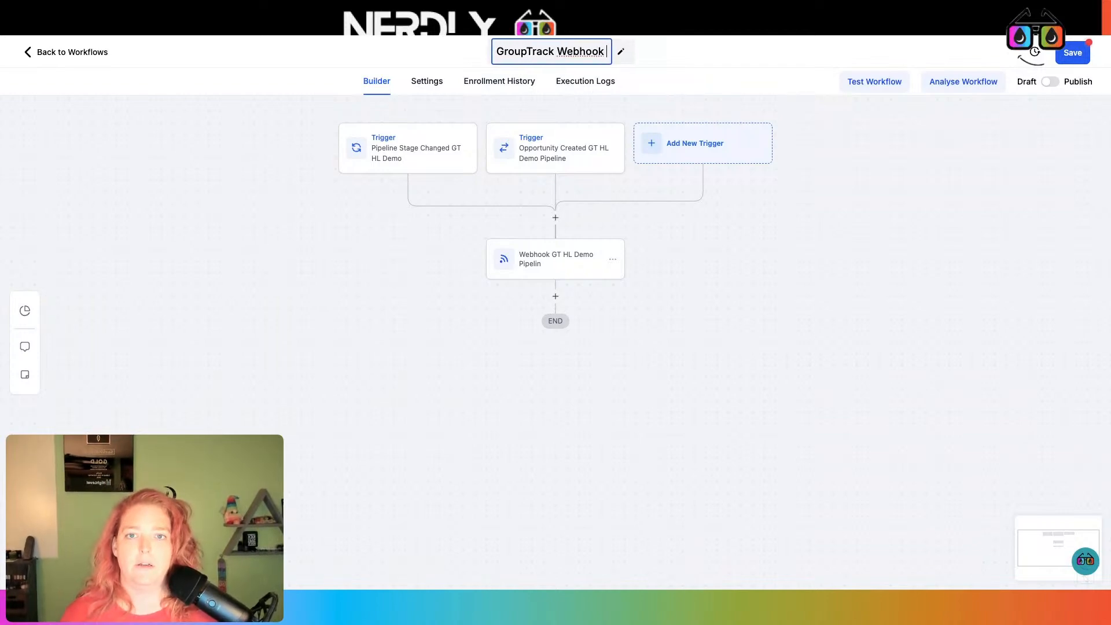
pyautogui.write(' GT HL ')
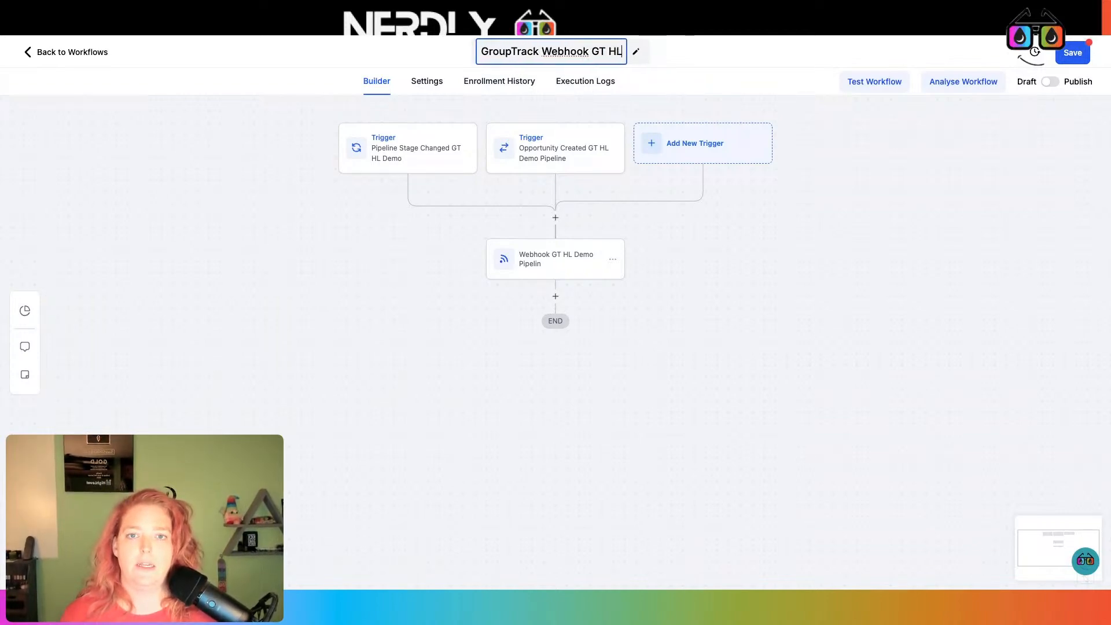
pyautogui.write('Demo')
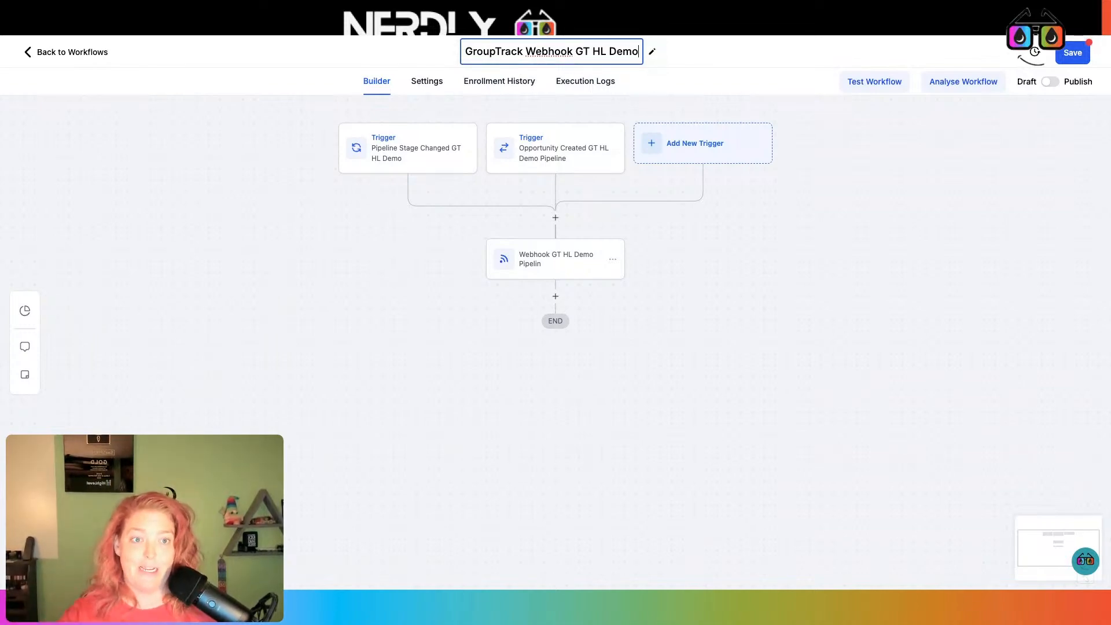
pyautogui.click(1050, 83)
pyautogui.click(1072, 57)
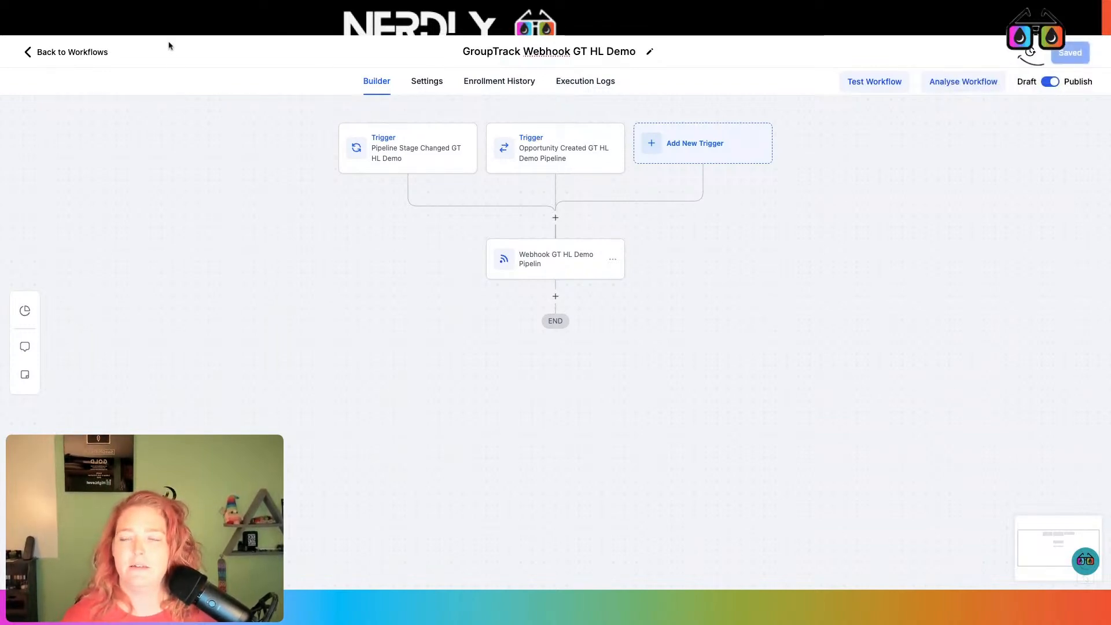
pyautogui.click(86, 53)
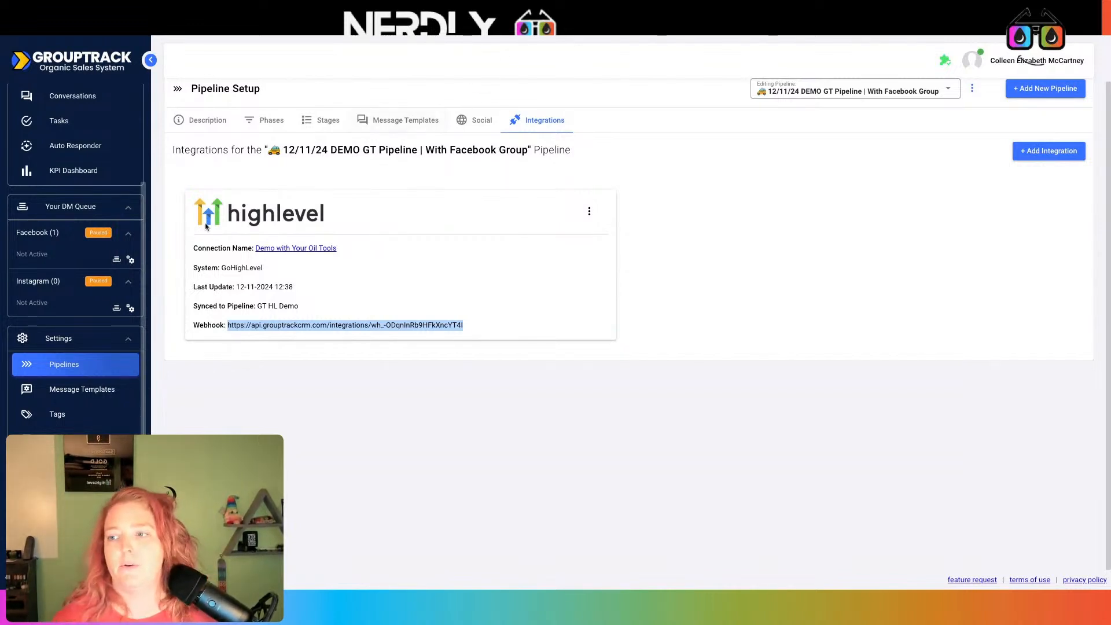
# Open GroupTrack's Tags settings and begin adding a new tag category
pyautogui.click(88, 420)
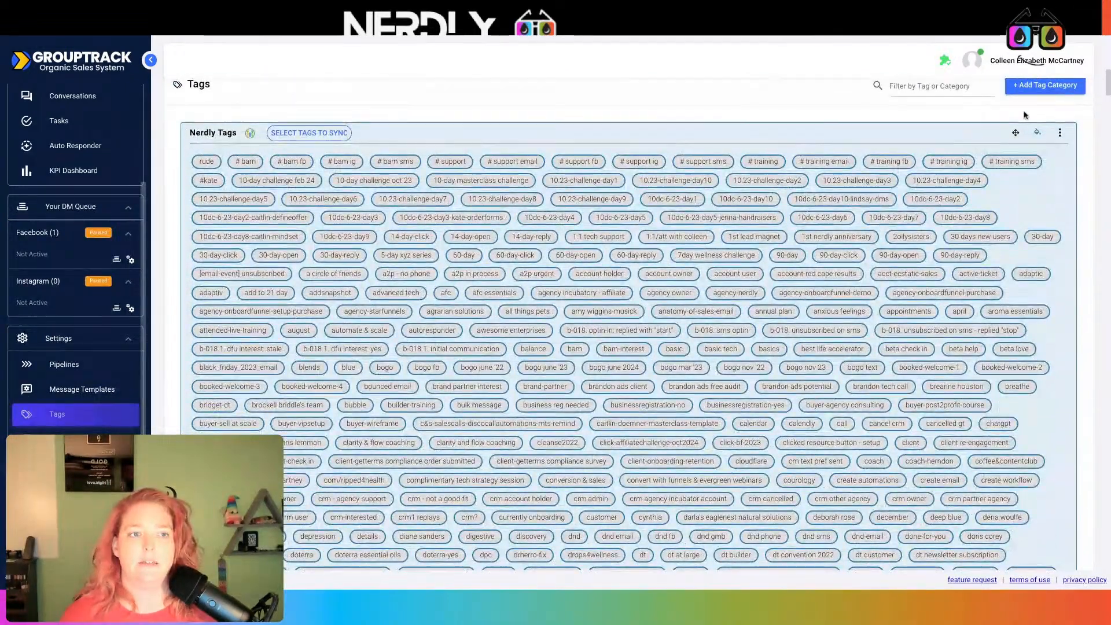
pyautogui.click(1036, 86)
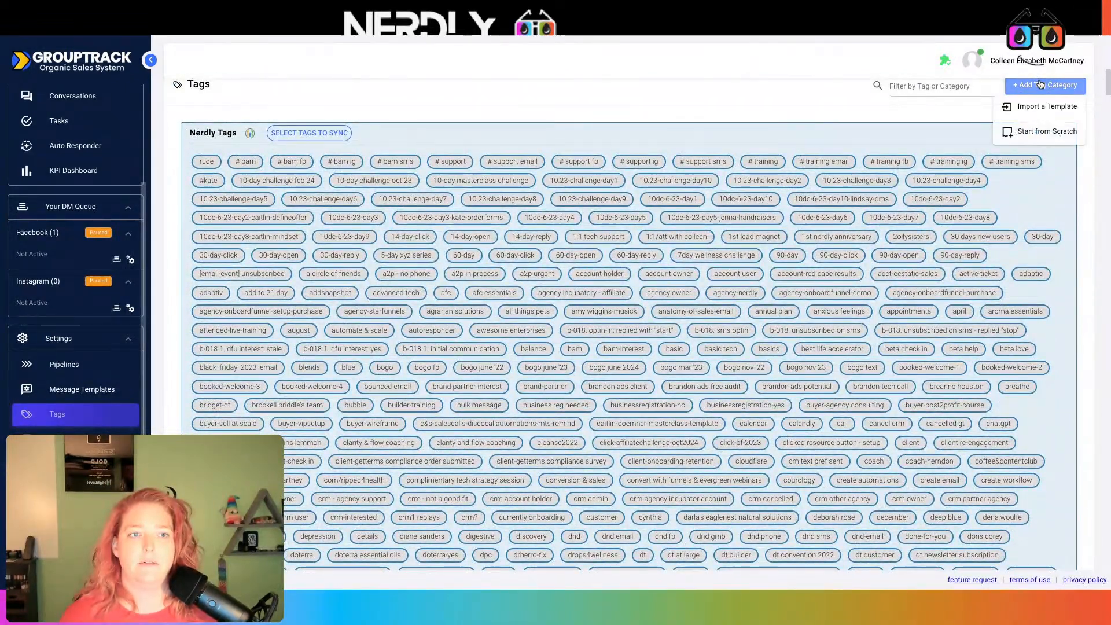
# Create a new GroupTrack tag category from scratch and name it 'GT HL Demo'
pyautogui.click(1041, 131)
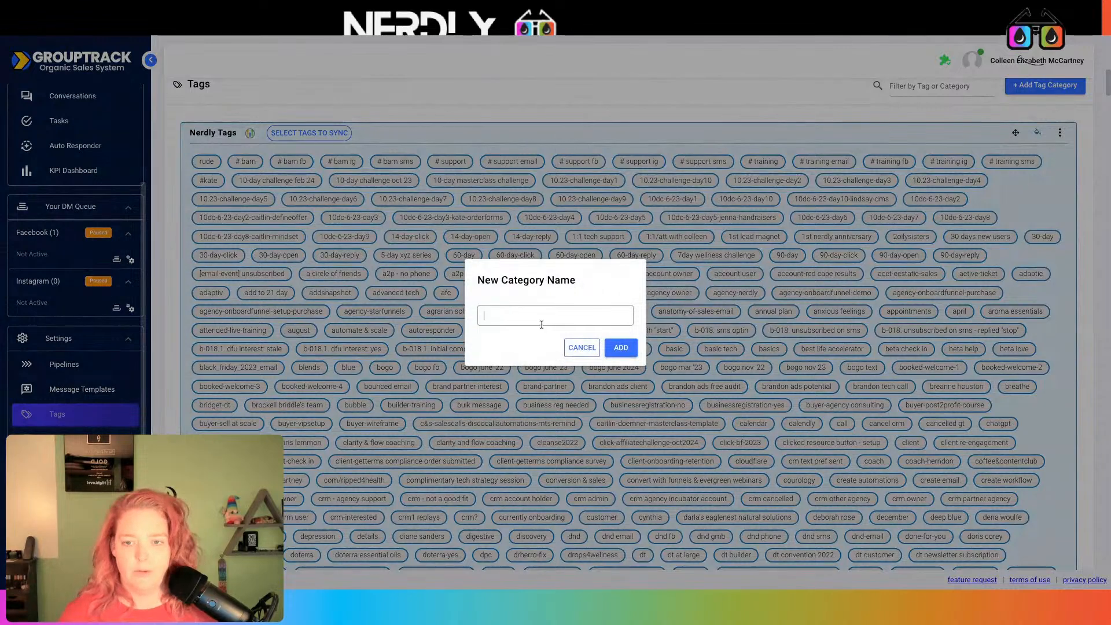
pyautogui.write('G')
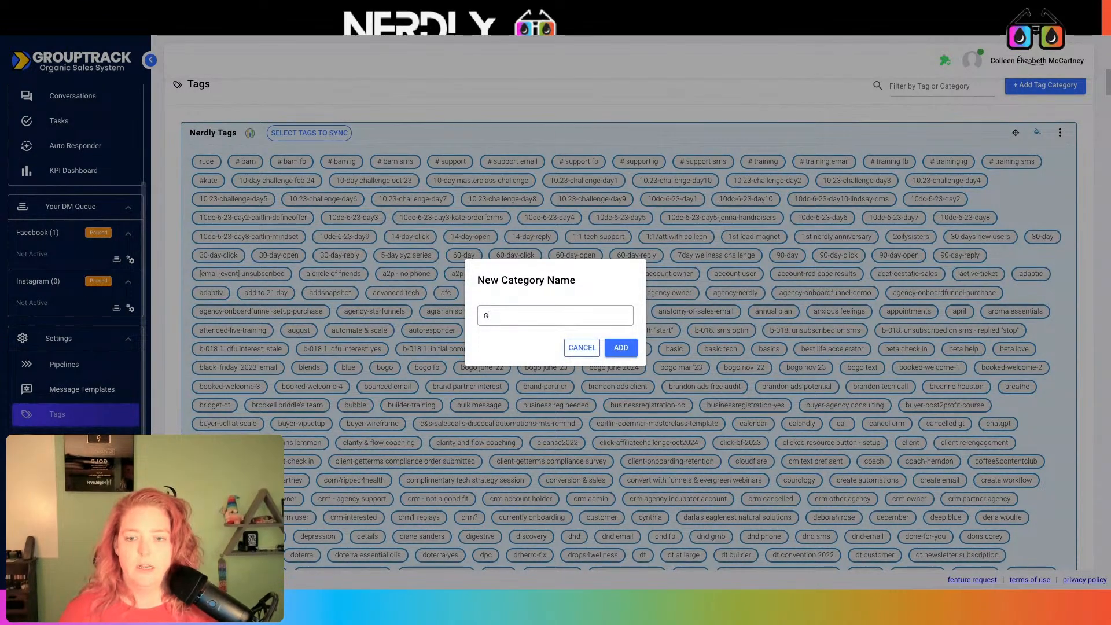
pyautogui.write('T')
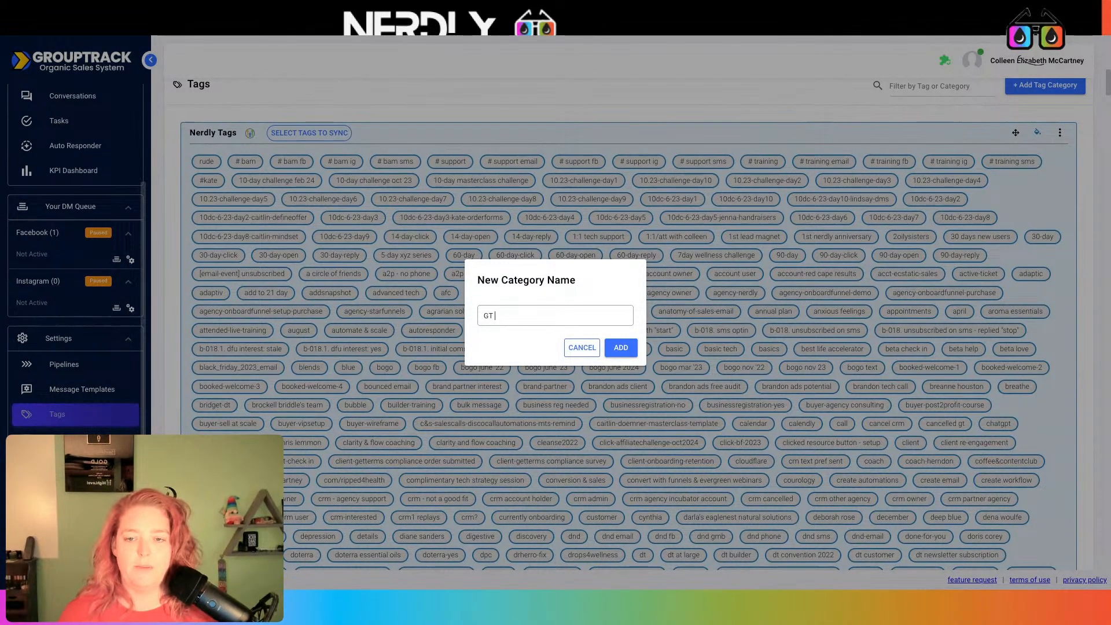
pyautogui.write(' HL De')
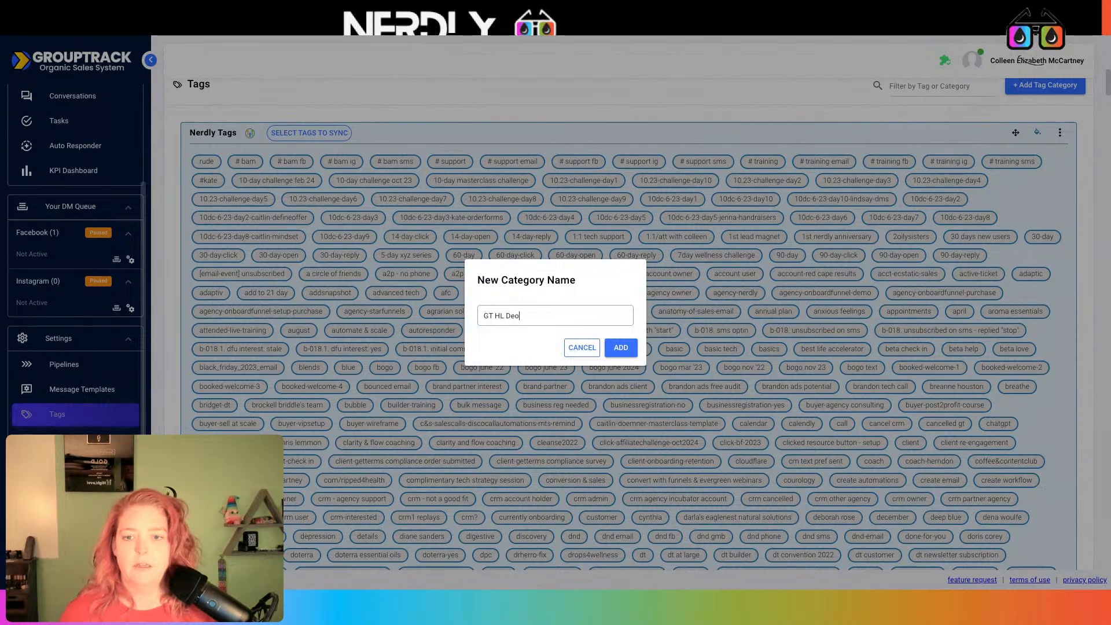
pyautogui.write('mo')
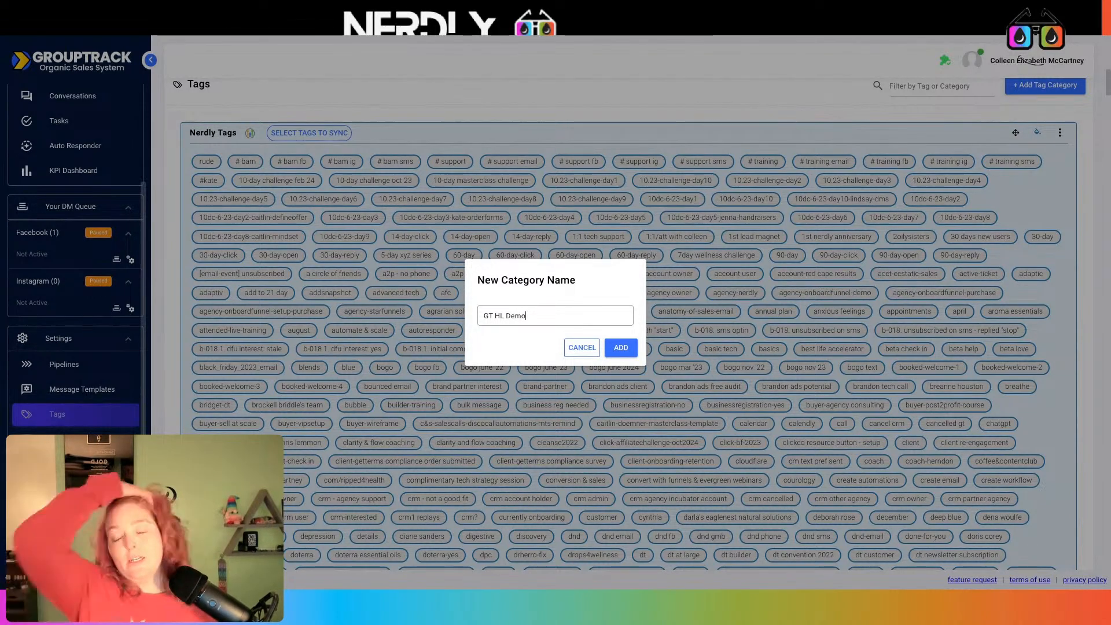
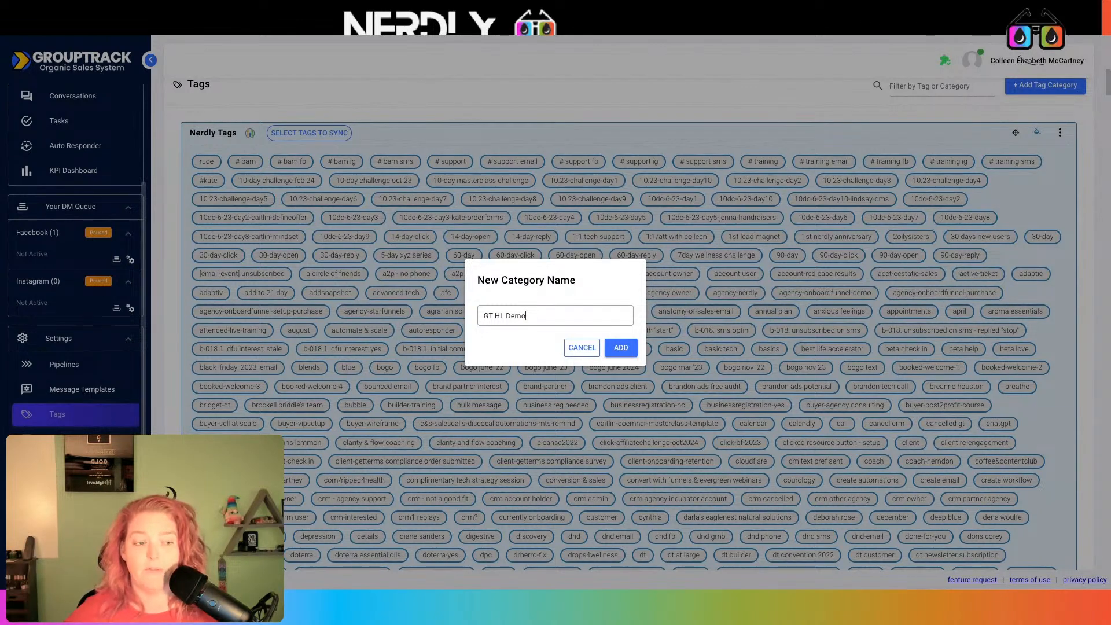
# Create the empty GT HL Demo tag category and bring up its Add Integration panel
pyautogui.click(621, 347)
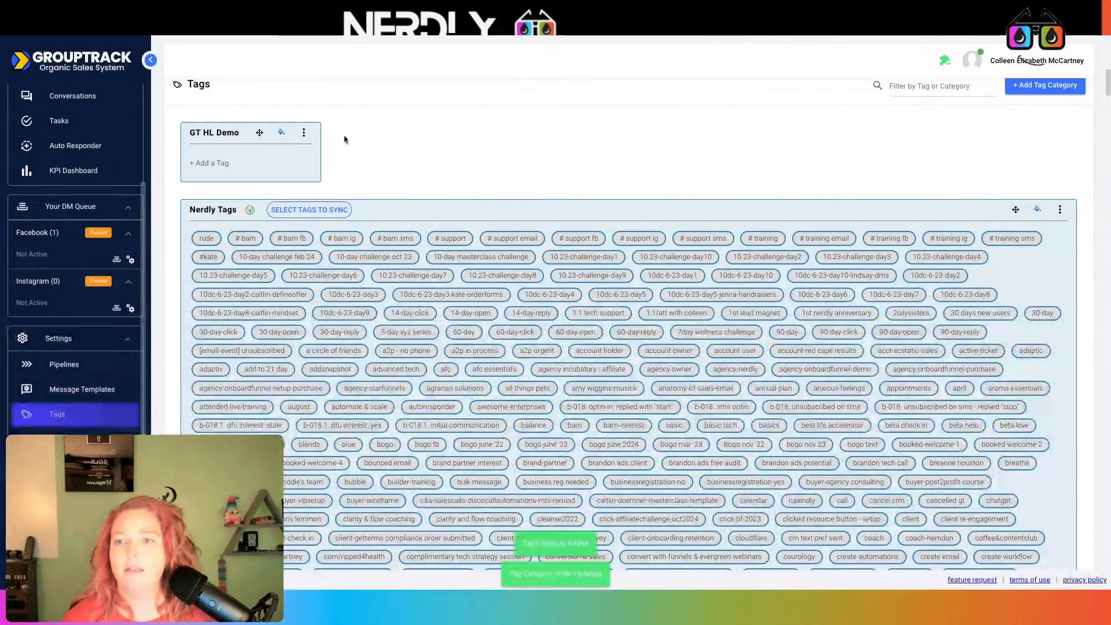
pyautogui.click(303, 132)
pyautogui.click(284, 204)
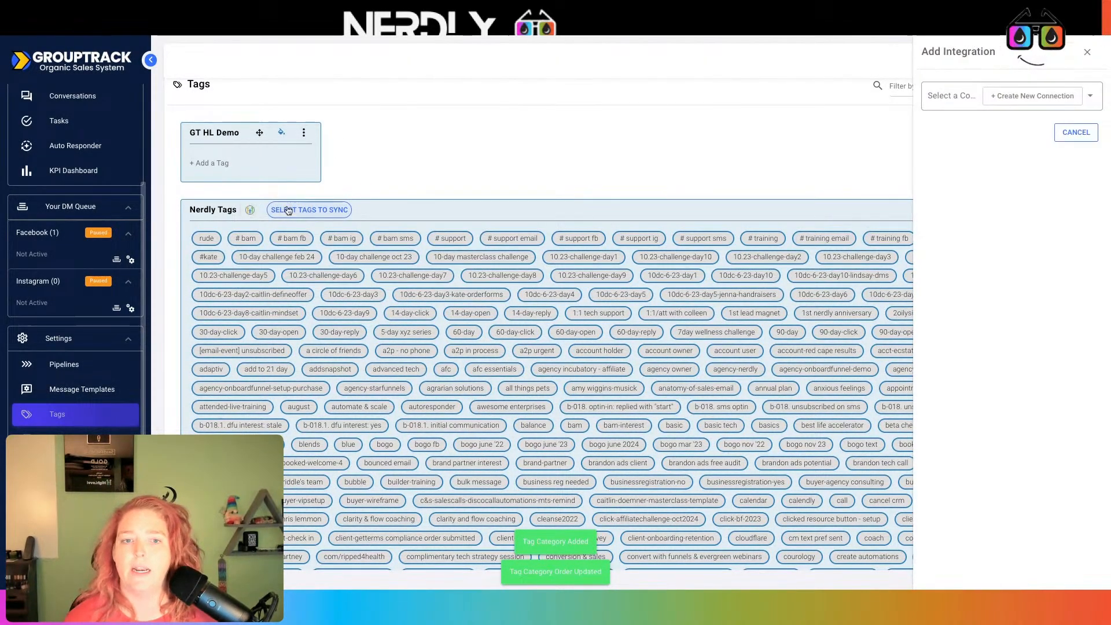
# Integrate GT HL Demo with the 'Demo with Your Oil Tools' GoHighLevel connection and list its tags
pyautogui.click(1089, 98)
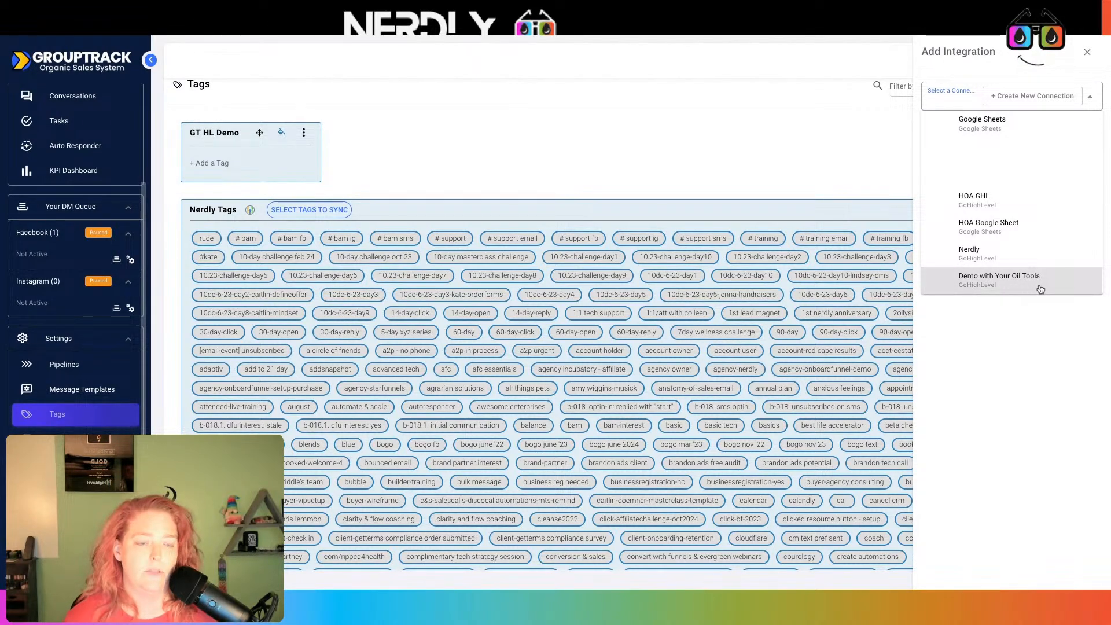
pyautogui.click(999, 280)
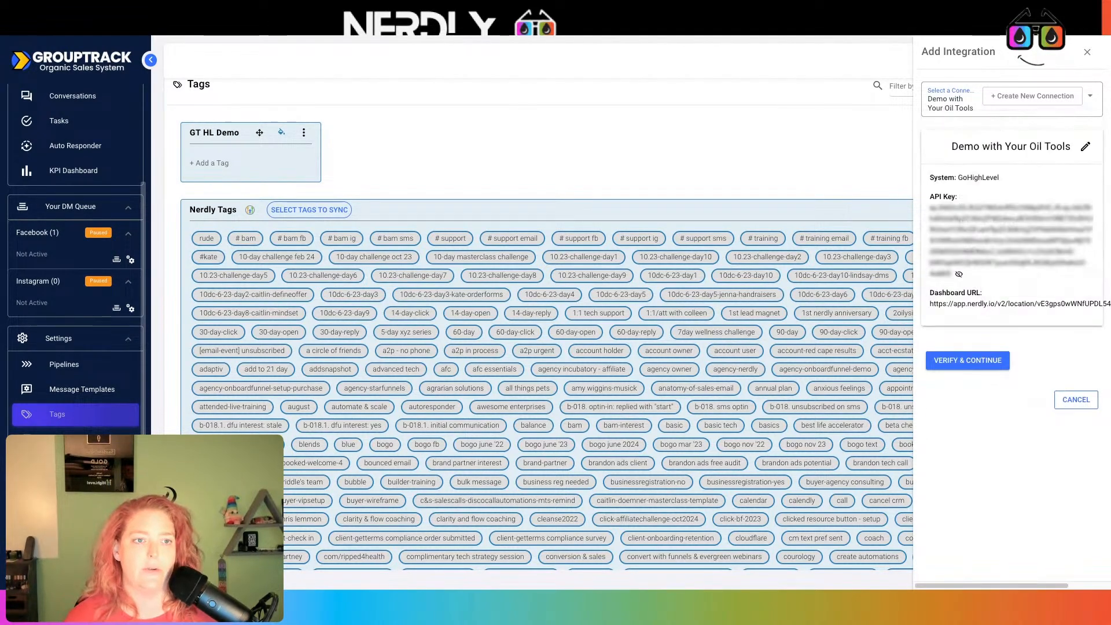
pyautogui.click(983, 363)
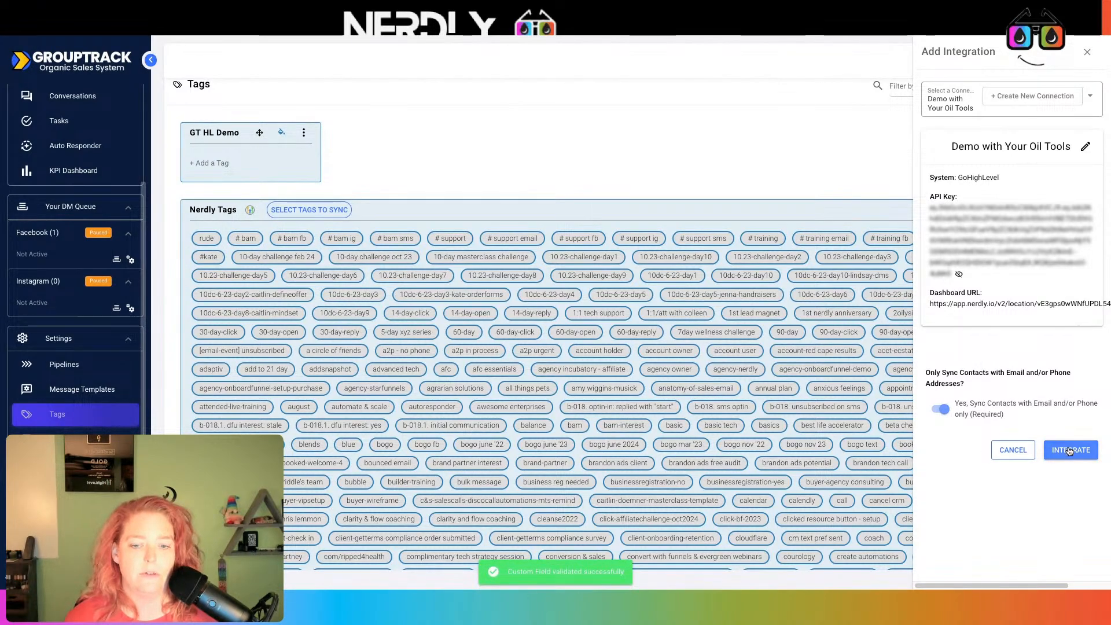
pyautogui.click(1069, 451)
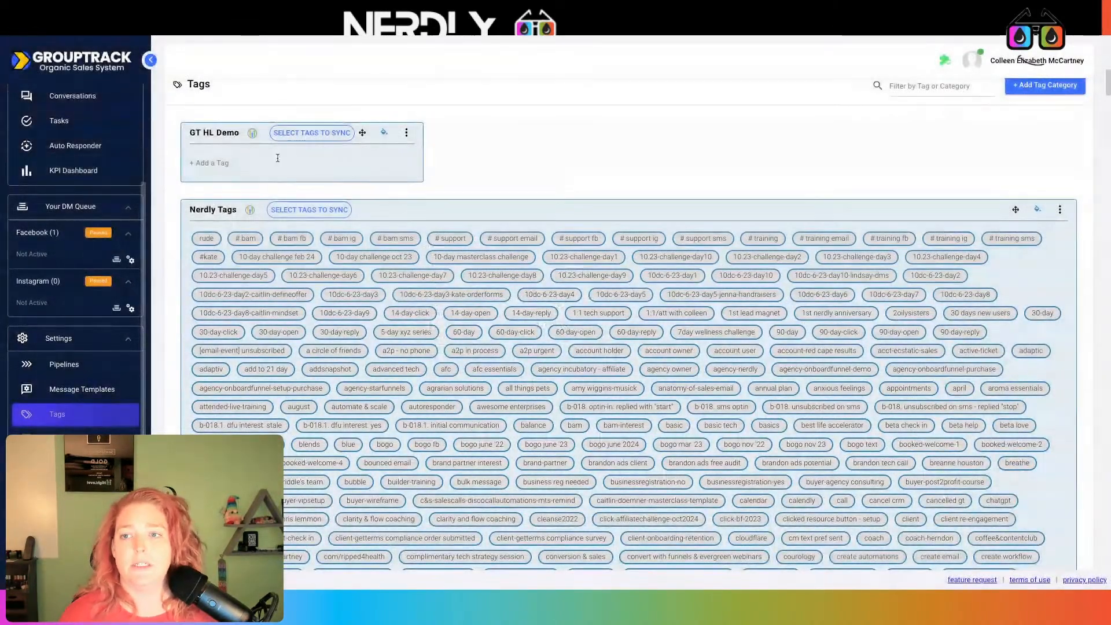
pyautogui.click(310, 135)
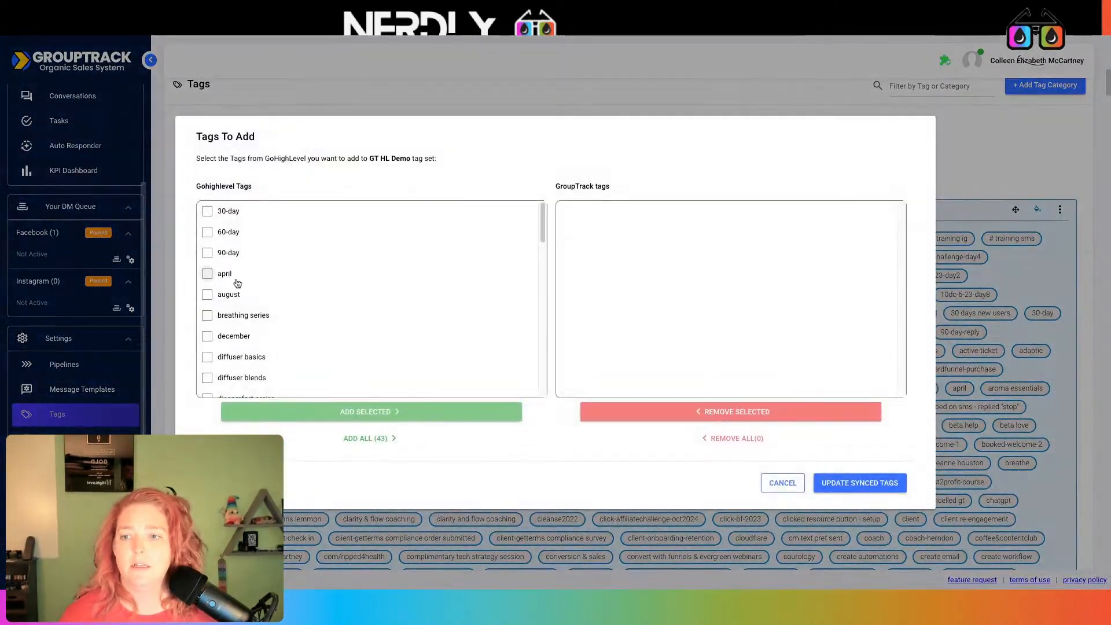
# Sync text bogo, text events, text oil talk and text onboard into GT HL Demo, then reload
pyautogui.scroll(-12, 272, 266)
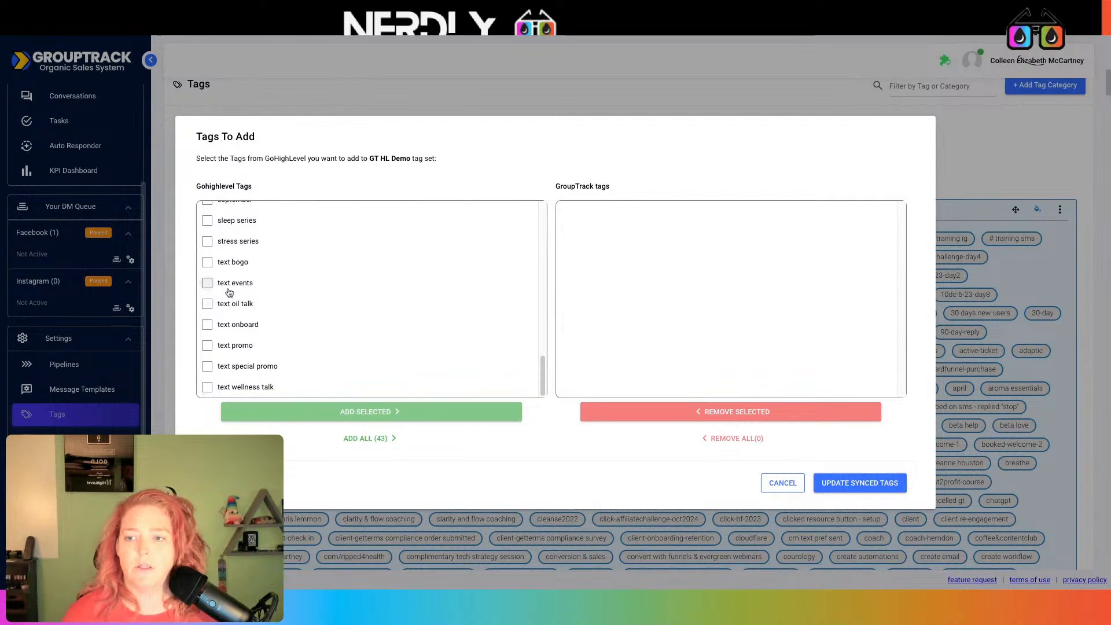
pyautogui.click(207, 285)
pyautogui.click(207, 305)
pyautogui.click(207, 263)
pyautogui.click(240, 326)
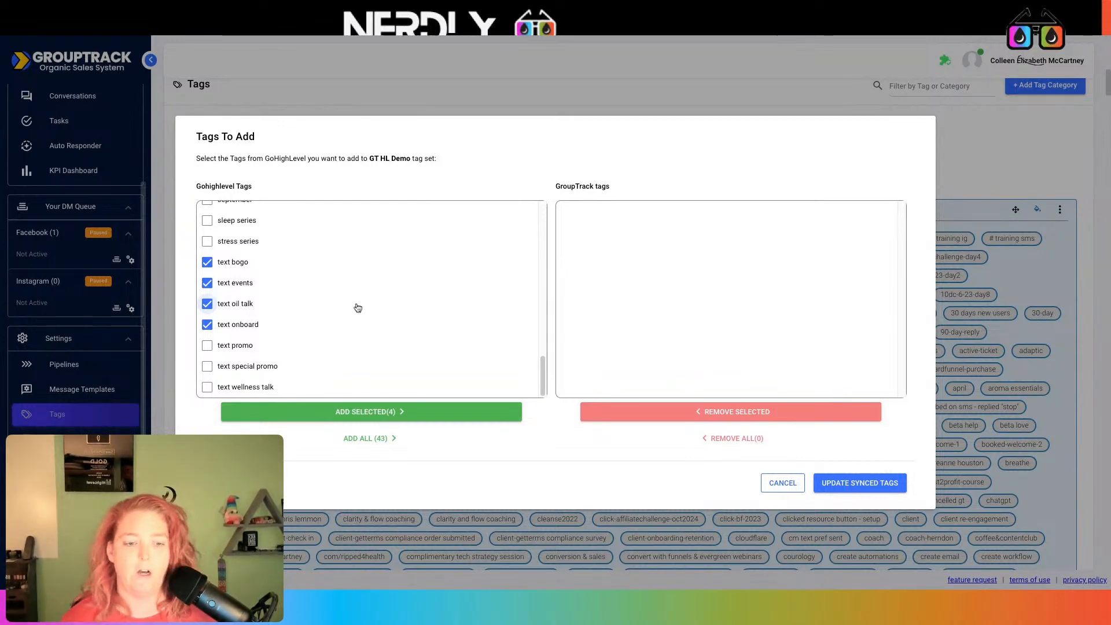
pyautogui.click(842, 481)
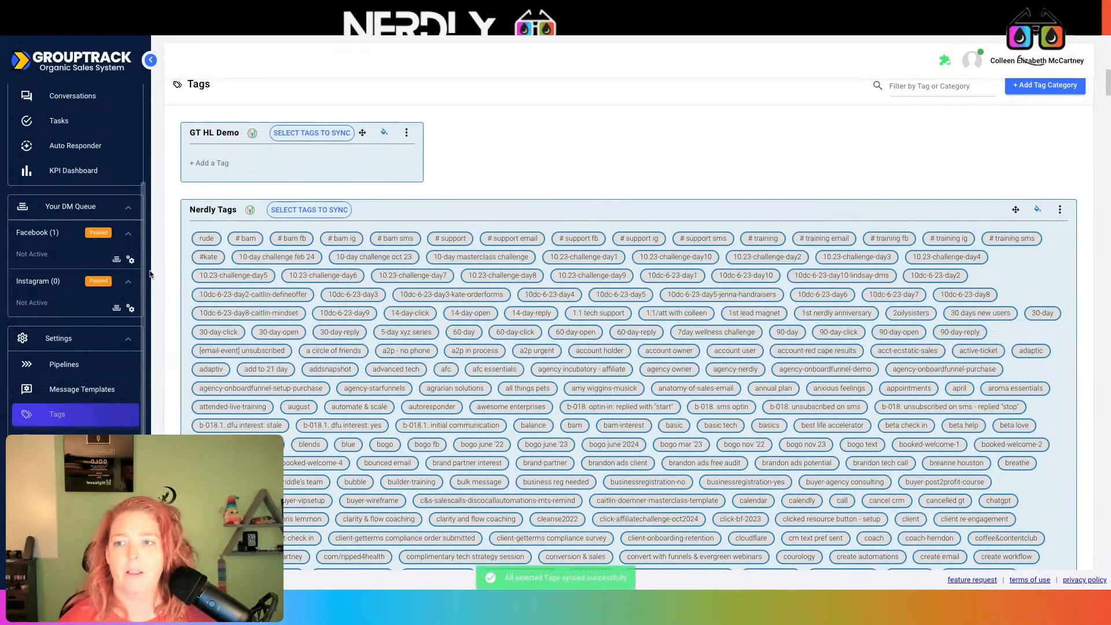
pyautogui.press('F5')
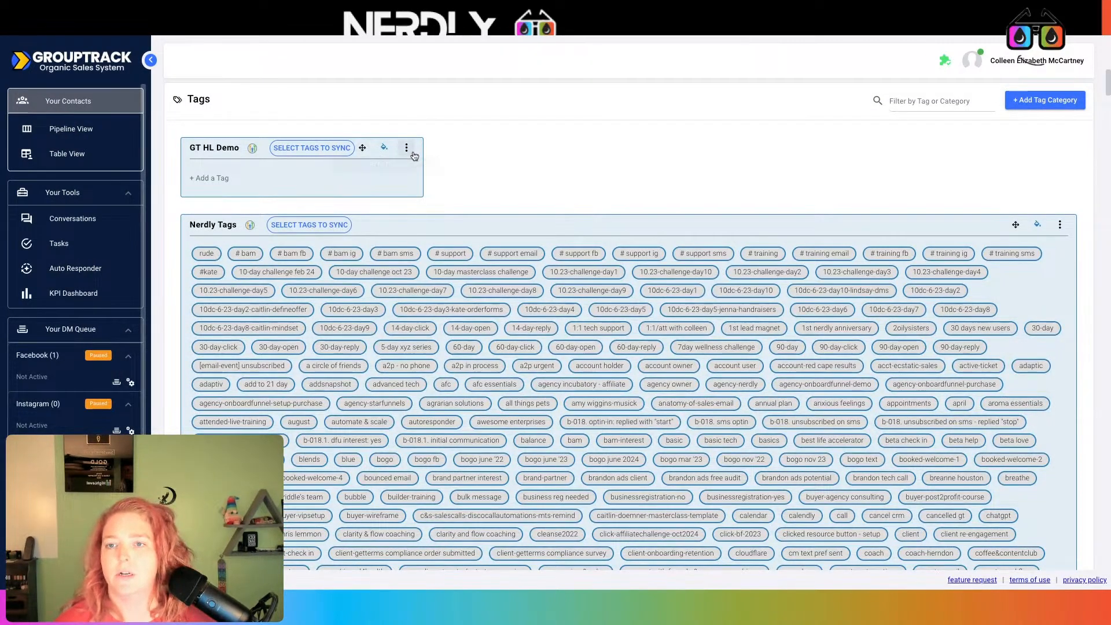
# Open GT HL Demo's Edit Integration panel and select its webhook URL for copying
pyautogui.click(407, 149)
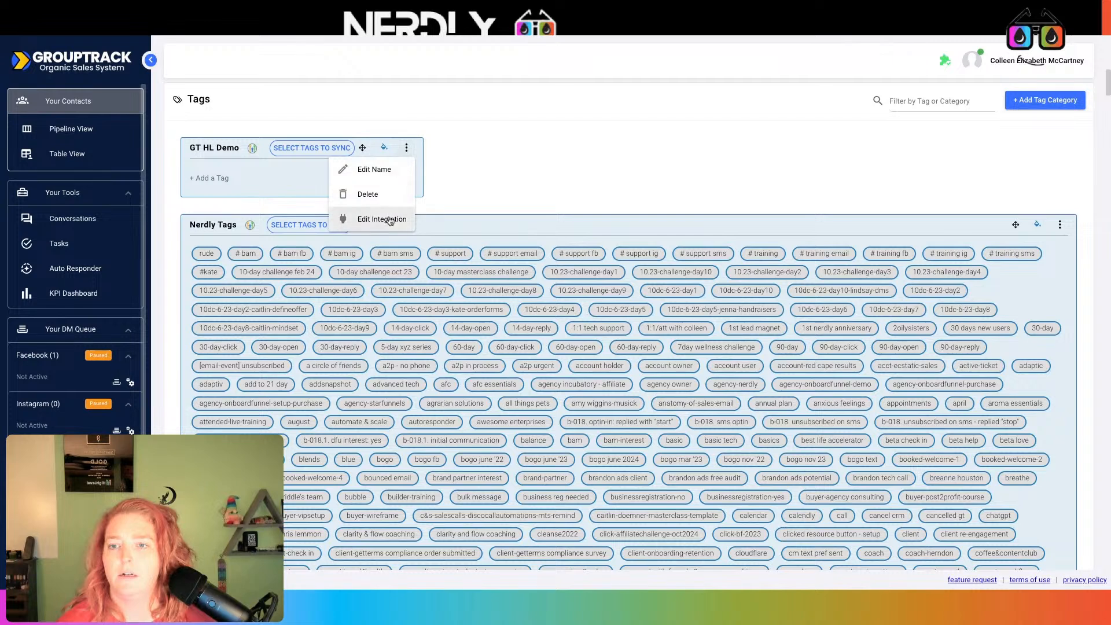
pyautogui.click(389, 221)
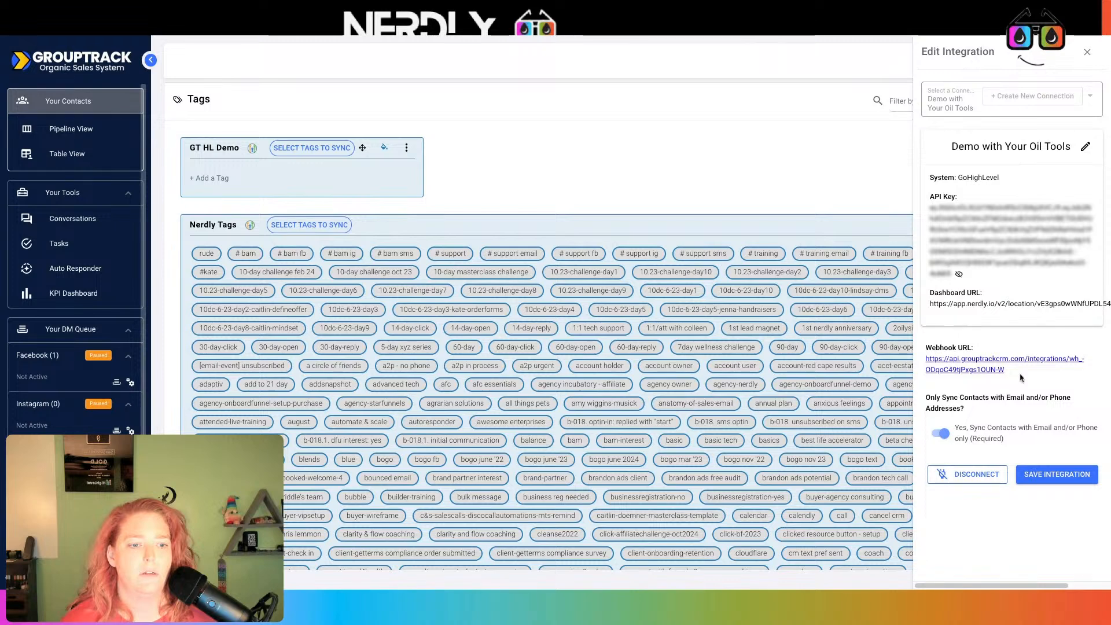
pyautogui.moveTo(1021, 377); pyautogui.dragTo(925, 358)
pyautogui.hotkey('ctrl', 'c')
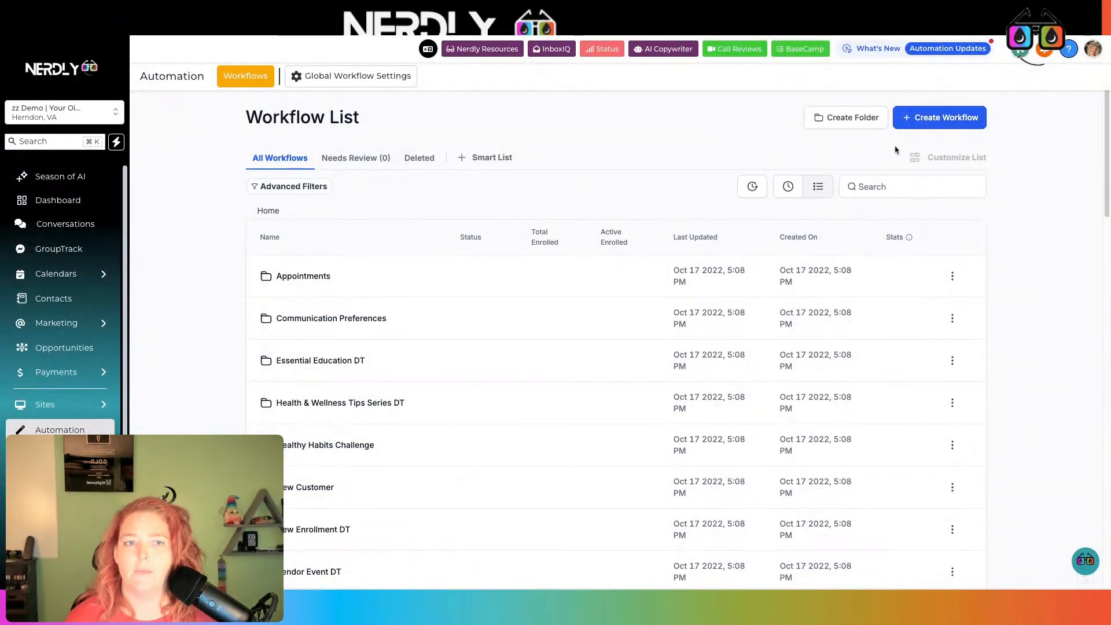
# Start a blank workflow with a Contact Tag trigger and no filters
pyautogui.click(936, 125)
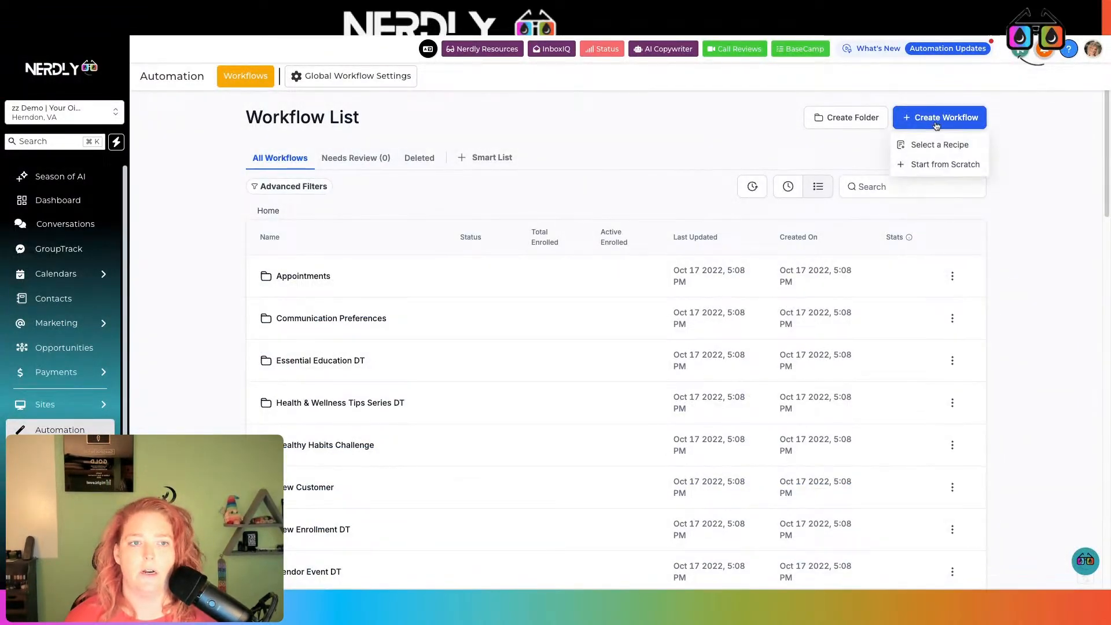
pyautogui.click(949, 165)
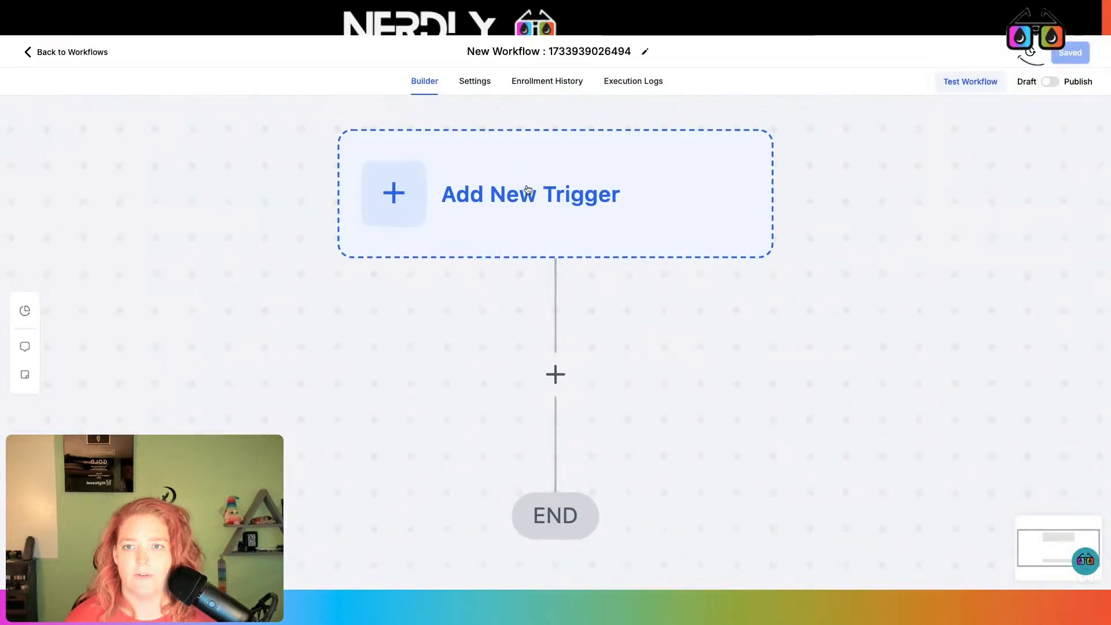
pyautogui.click(539, 151)
pyautogui.write('Tag')
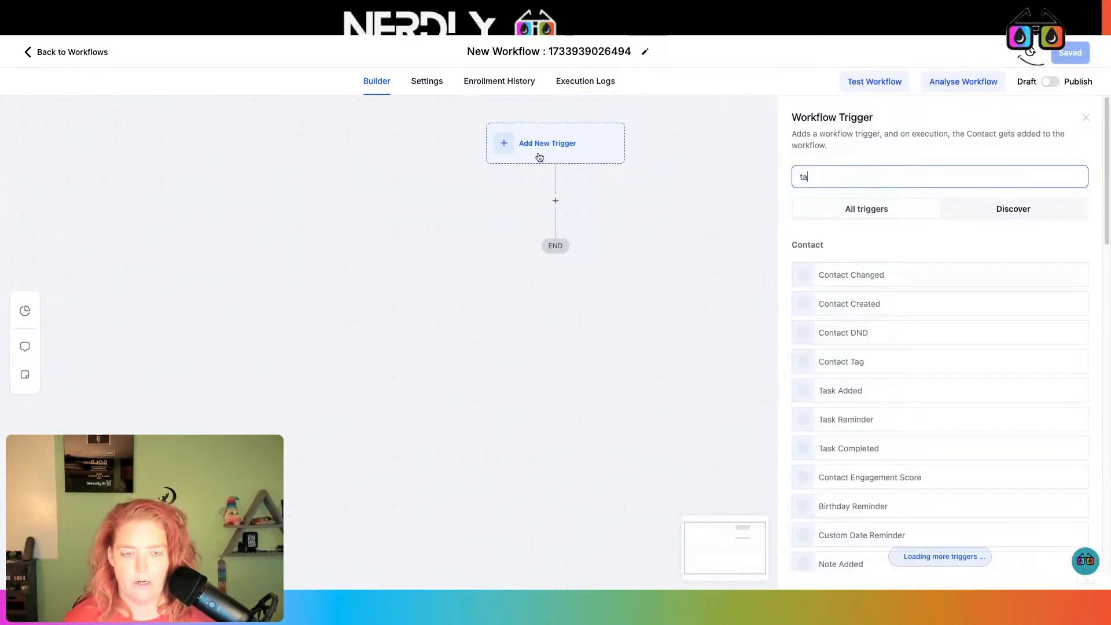
pyautogui.click(874, 275)
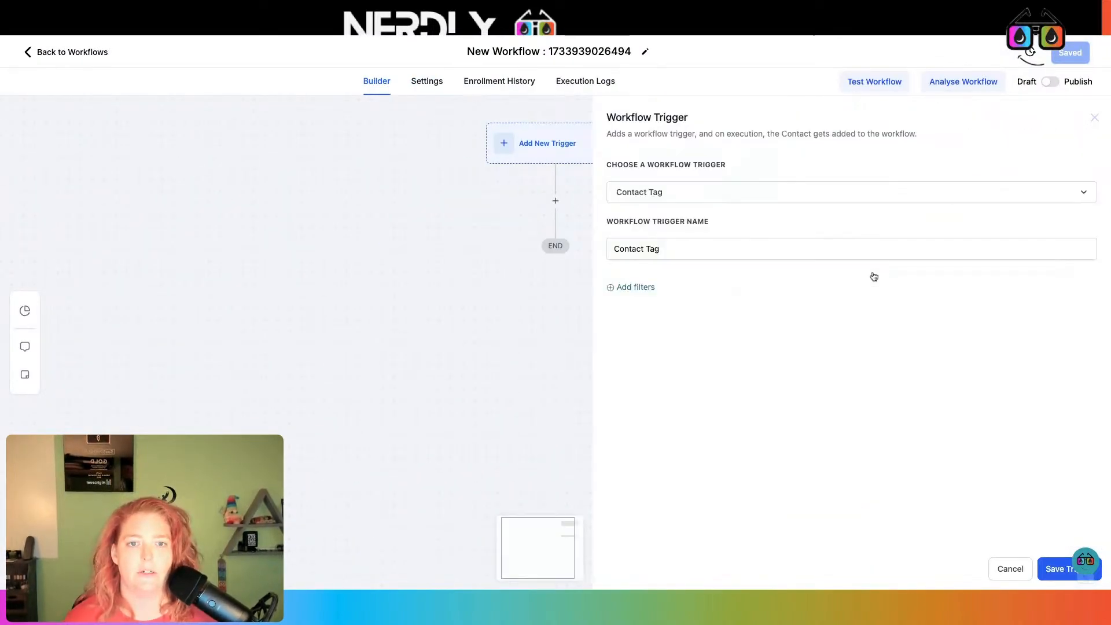
pyautogui.click(653, 285)
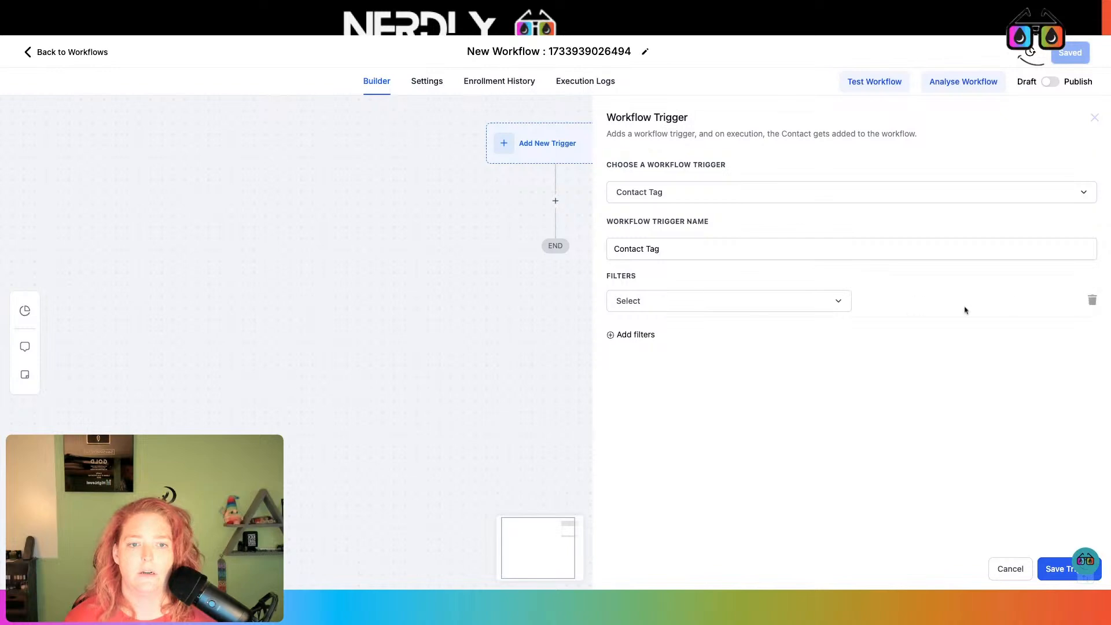
pyautogui.click(1092, 300)
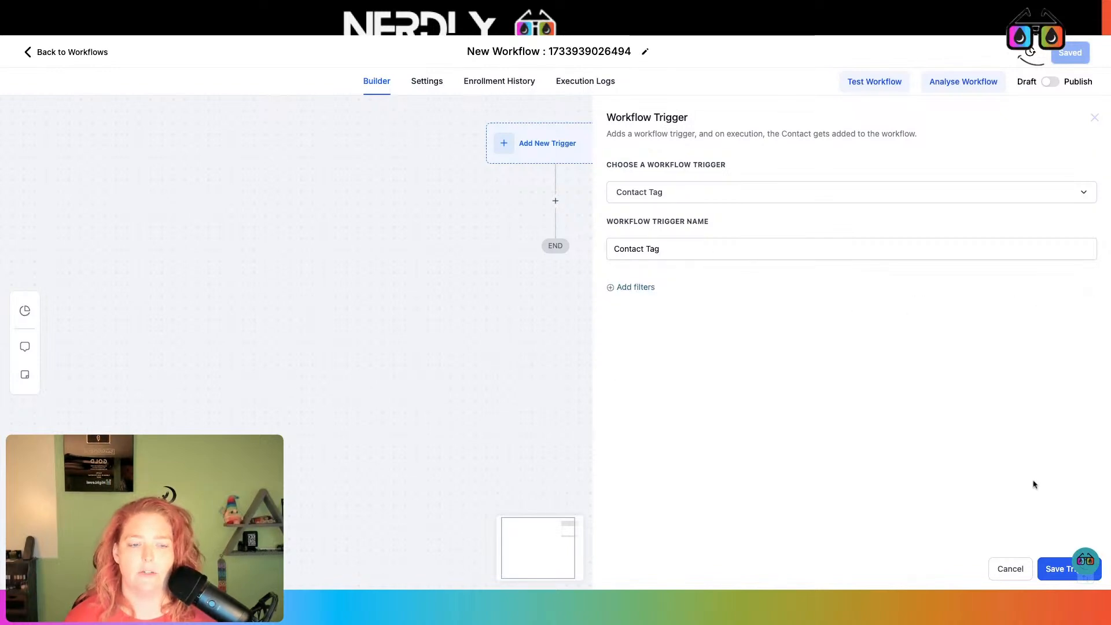
pyautogui.click(1064, 568)
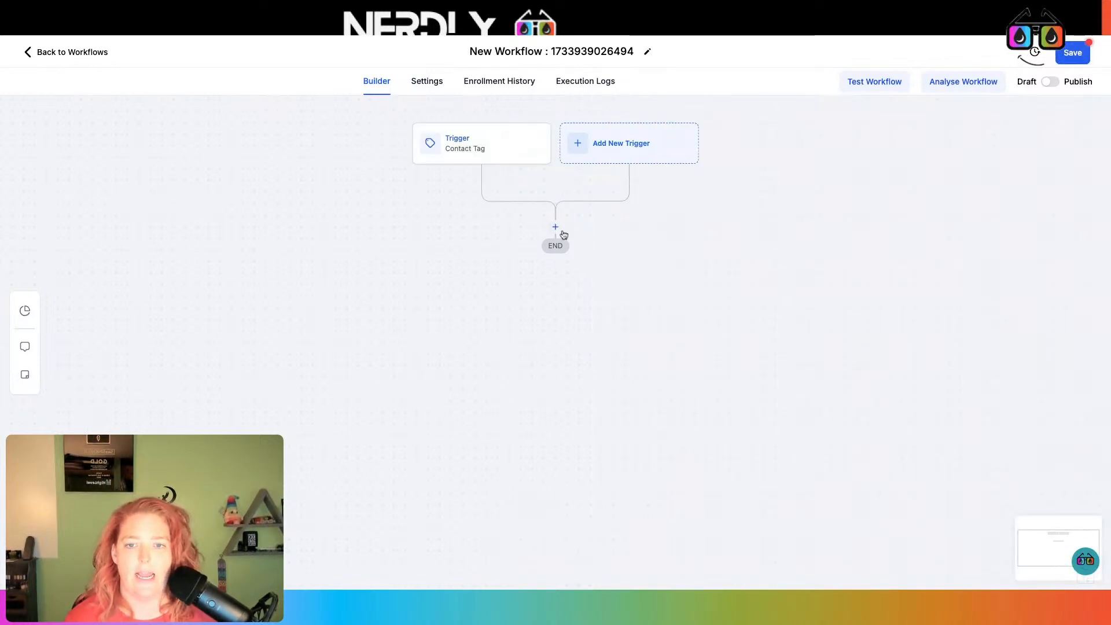
# Add a Webhook action using the pasted GroupTrack webhook URL
pyautogui.click(556, 227)
pyautogui.write('web')
pyautogui.click(821, 254)
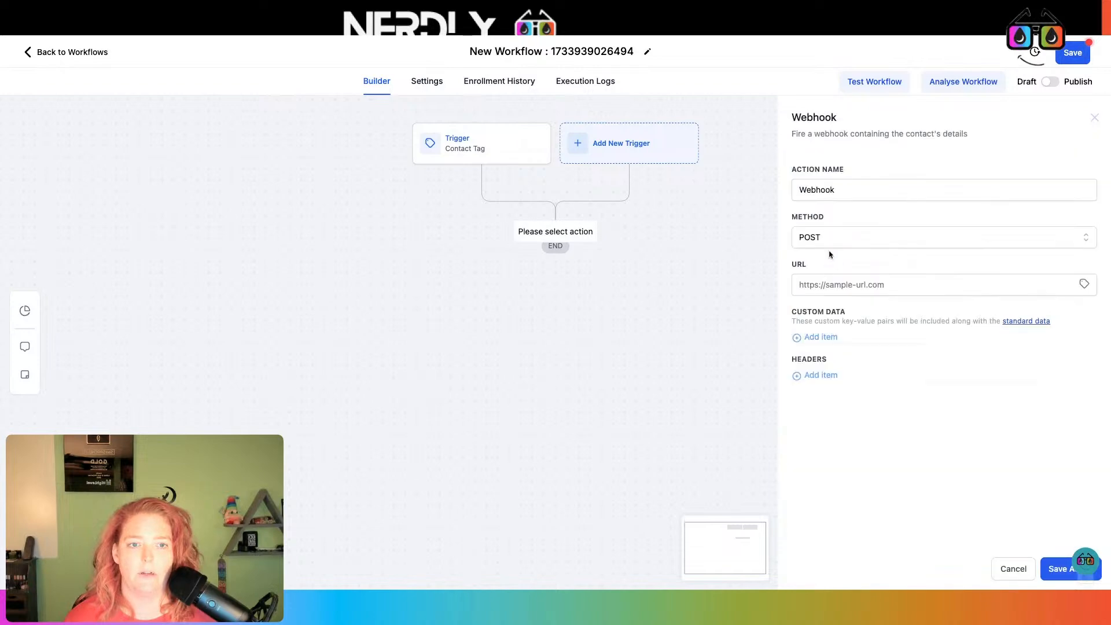
pyautogui.click(829, 278)
pyautogui.hotkey('ctrl', 'v')
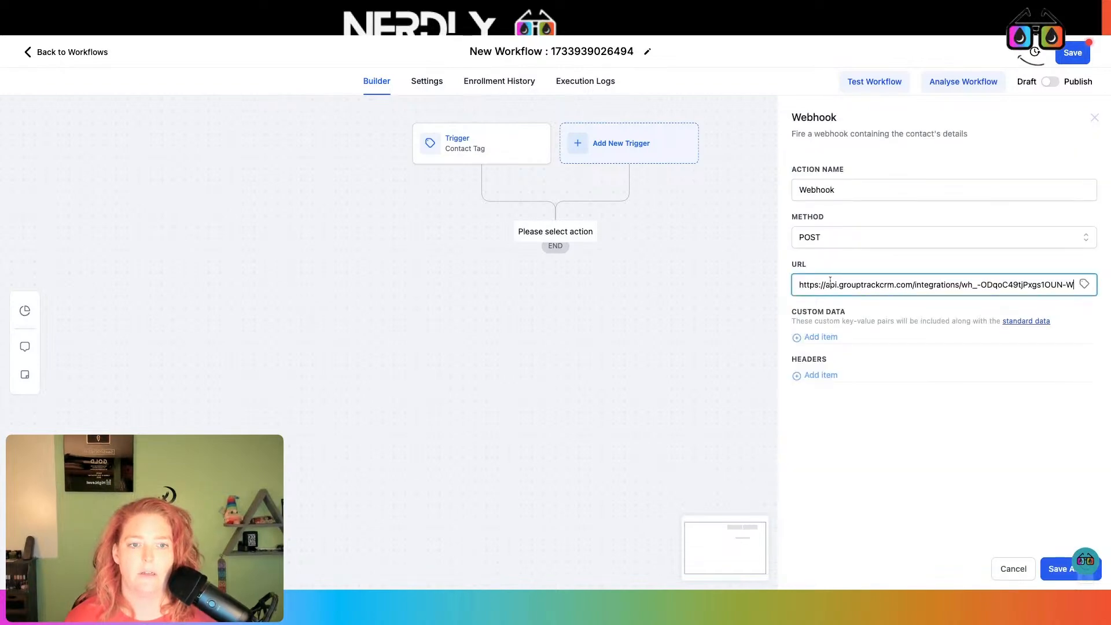
# Title the workflow 'Grouptrack Tag Webhook', save the action and workflow, and return to GroupTrack
pyautogui.click(591, 58)
pyautogui.tripleClick(591, 58)
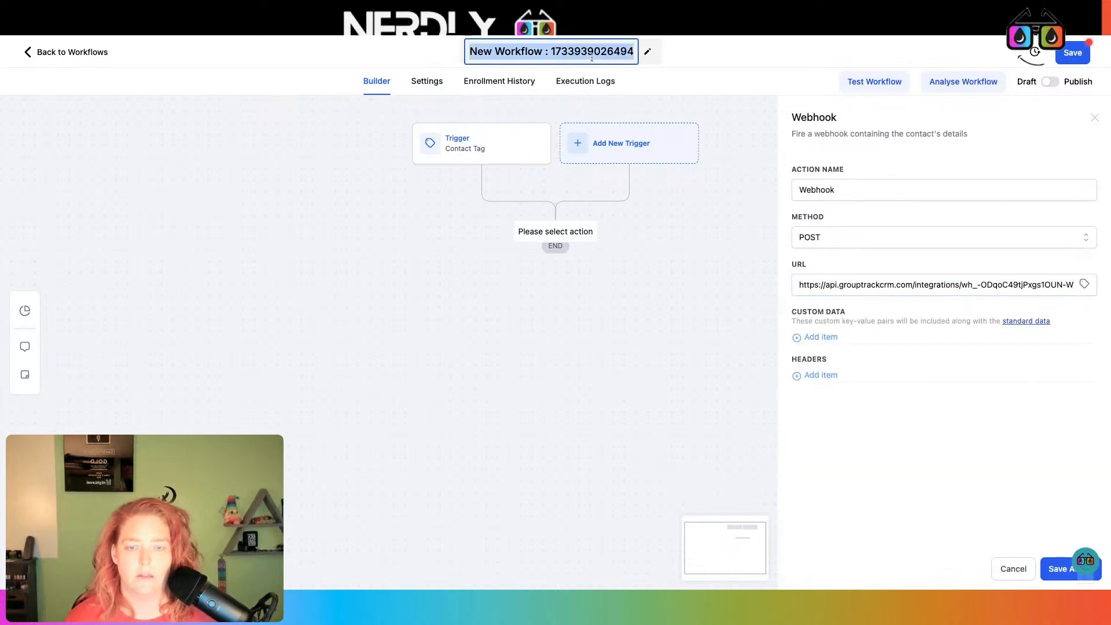
pyautogui.write('G')
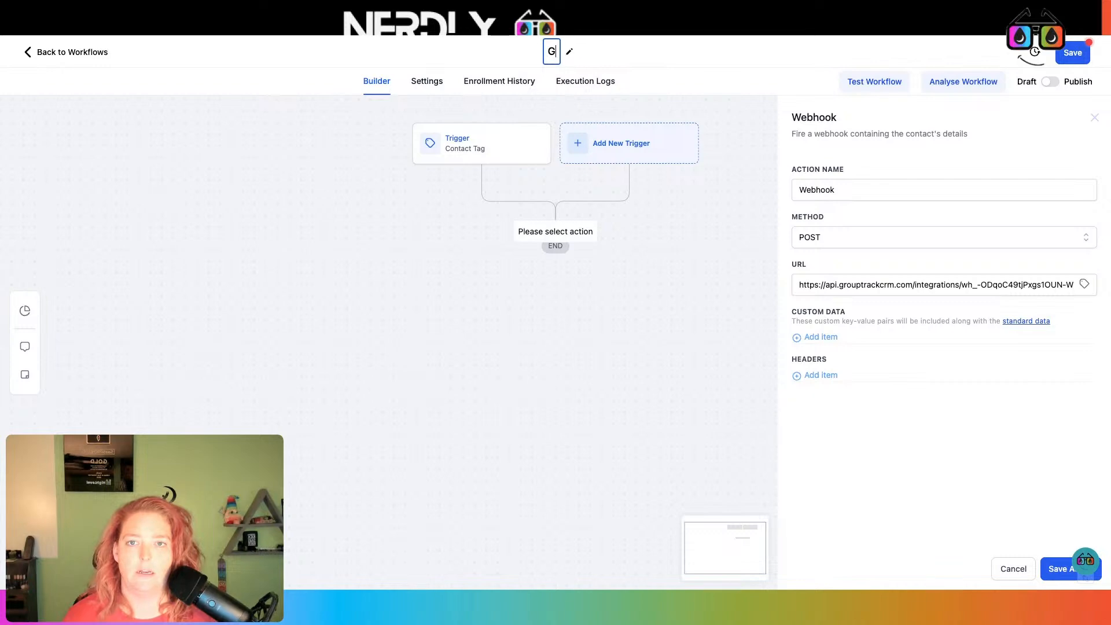
pyautogui.write('rouptrack Tag')
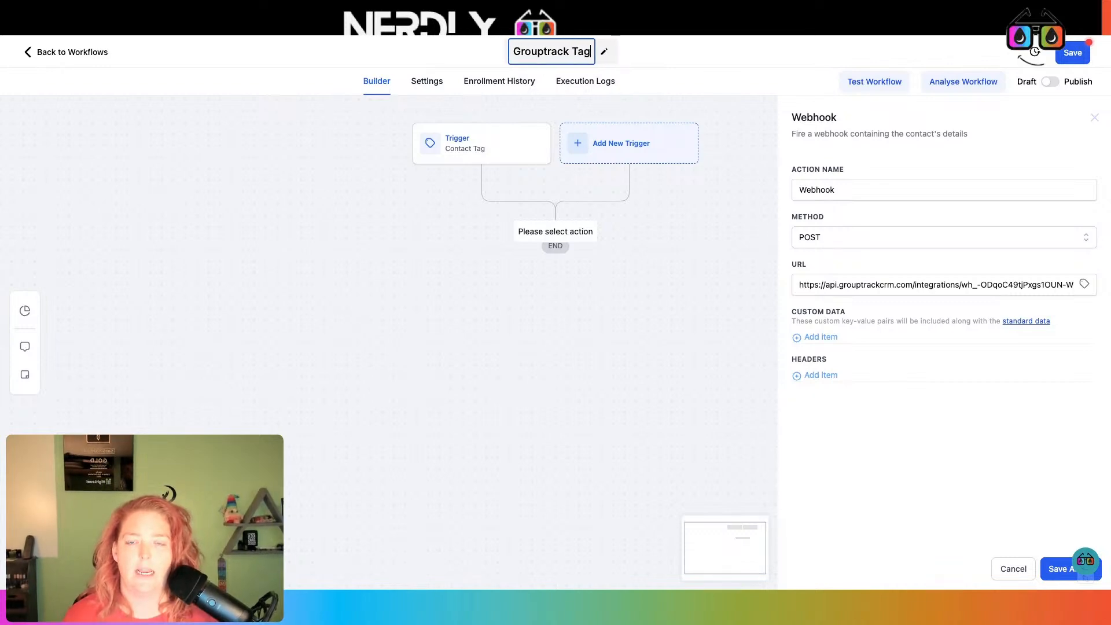
pyautogui.write(' W')
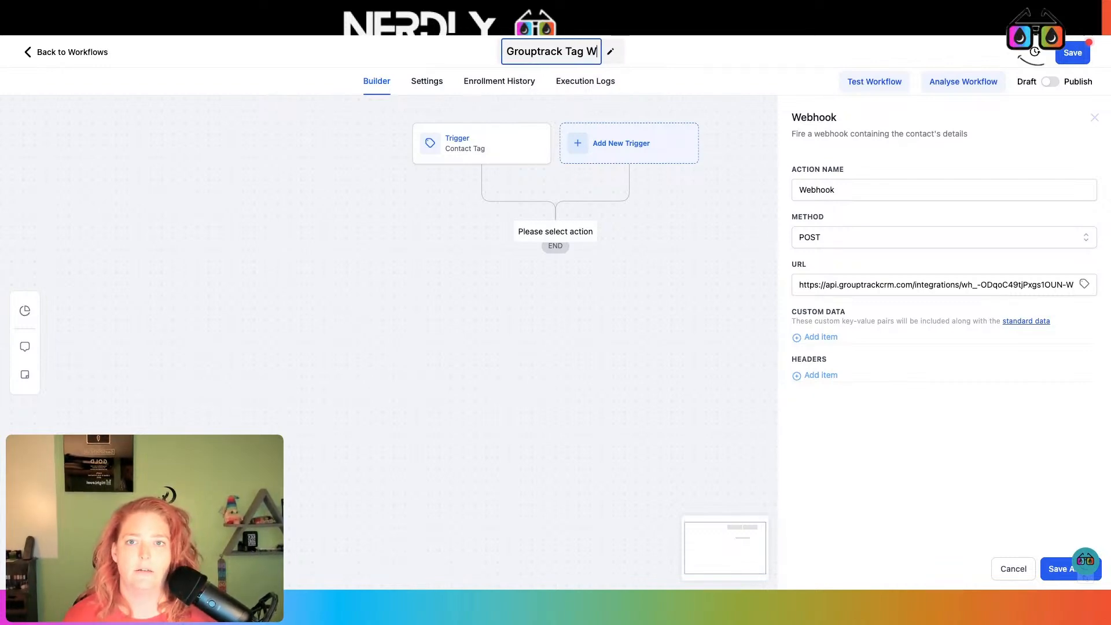
pyautogui.write('ebhook')
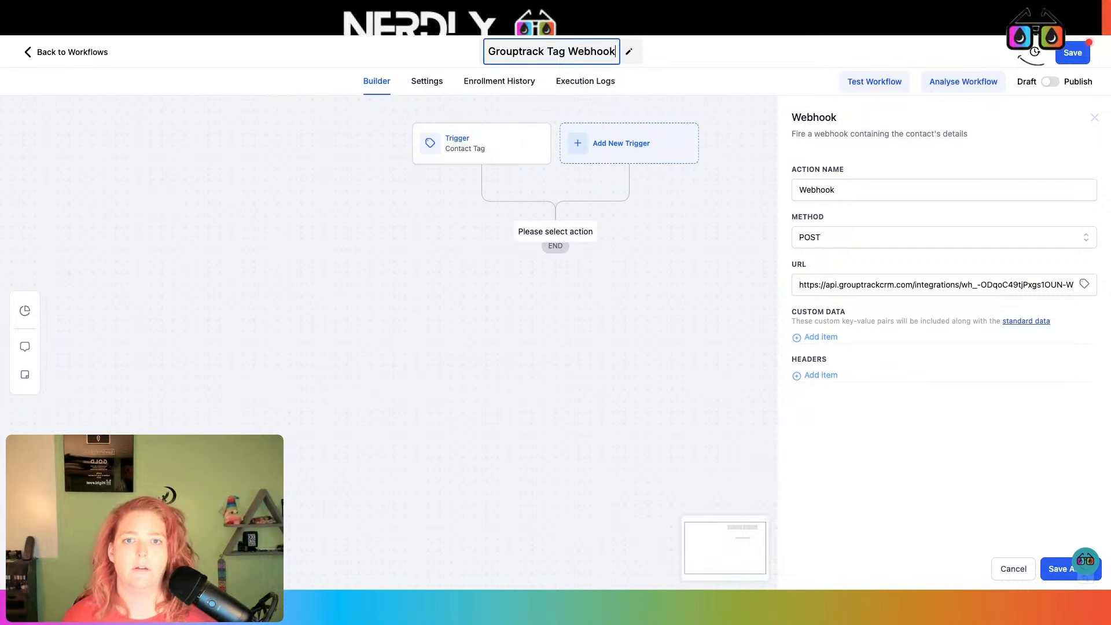
pyautogui.click(1062, 573)
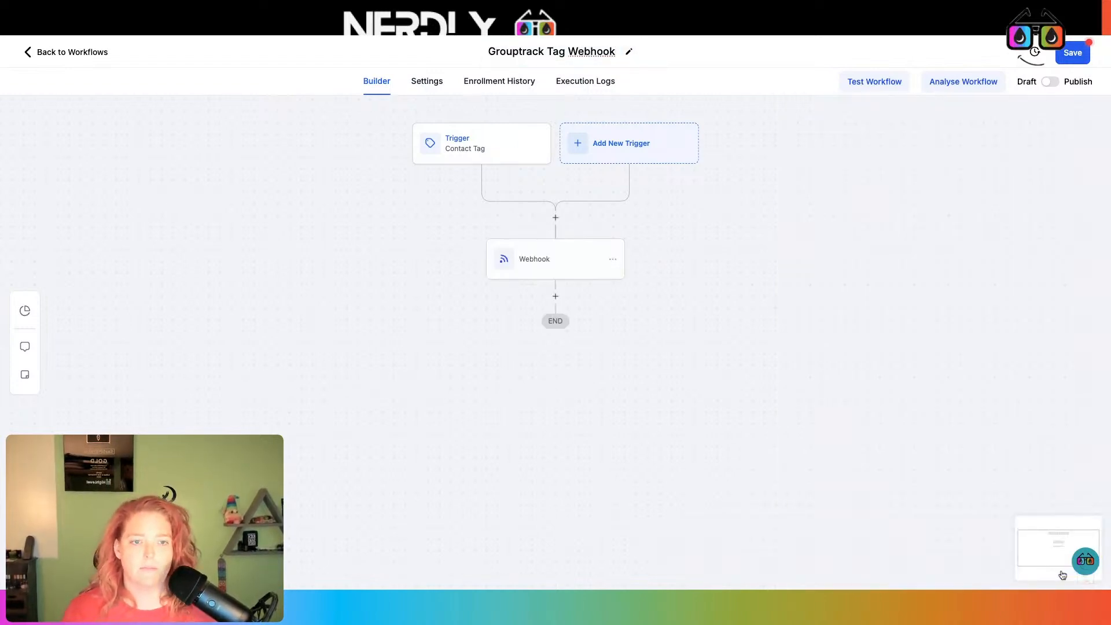
pyautogui.click(1063, 59)
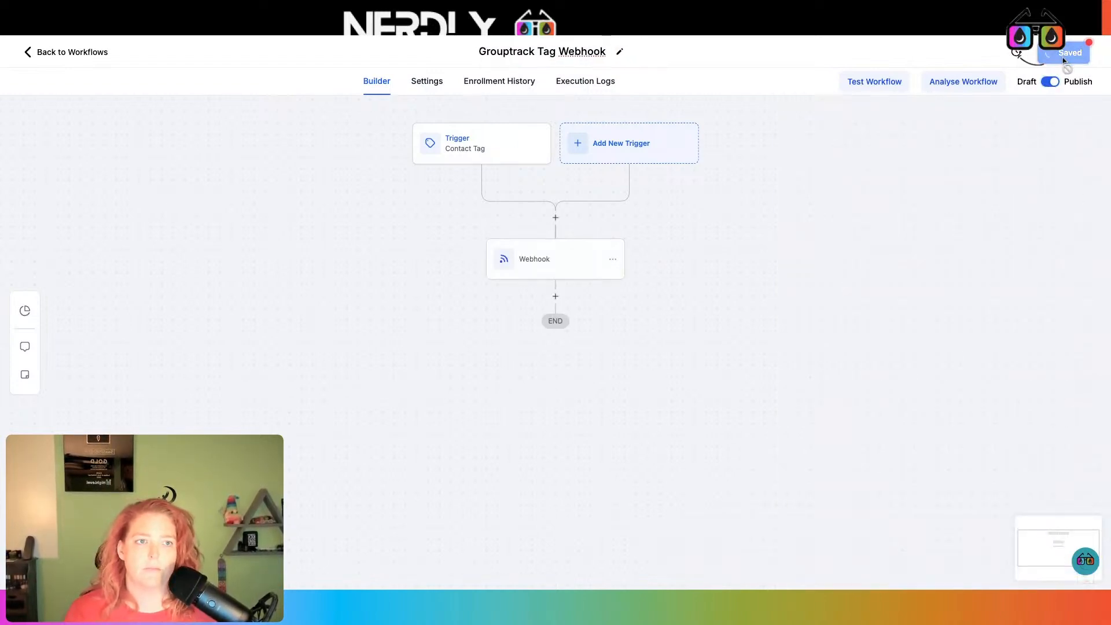
pyautogui.click(343, 22)
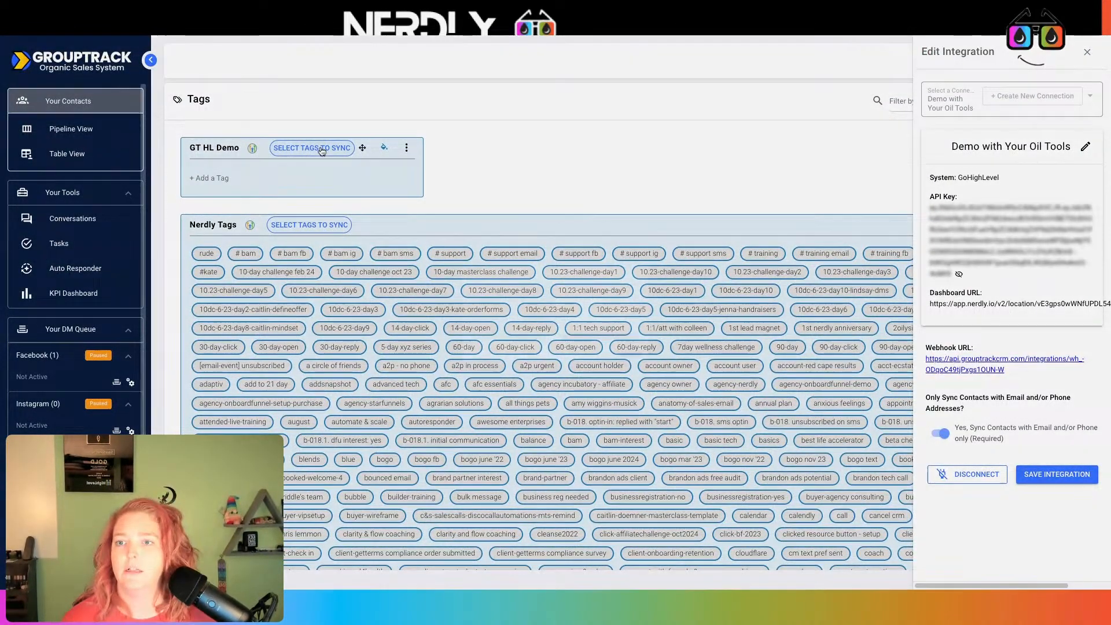
# Sync the 30-day GoHighLevel tag into the GT HL Demo category
pyautogui.click(321, 149)
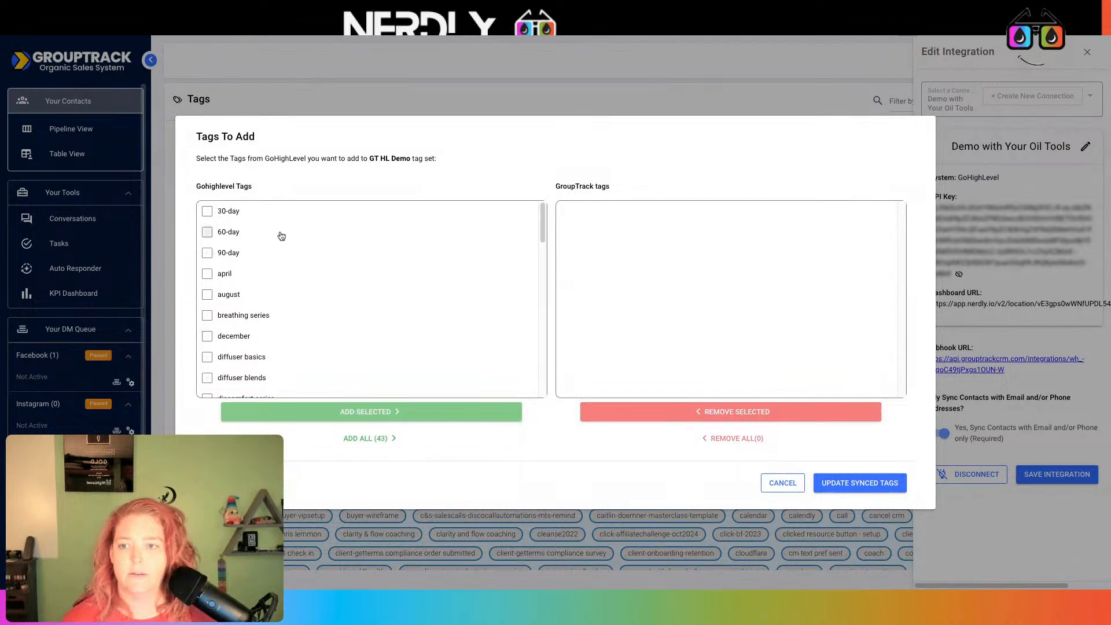
pyautogui.click(260, 213)
pyautogui.click(435, 418)
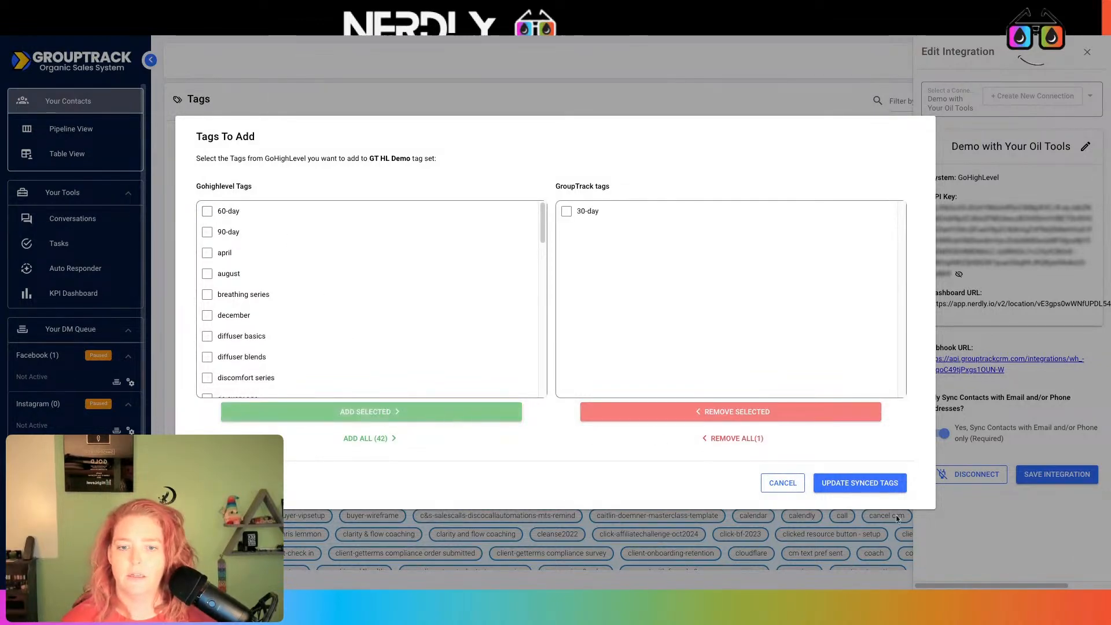
pyautogui.click(877, 486)
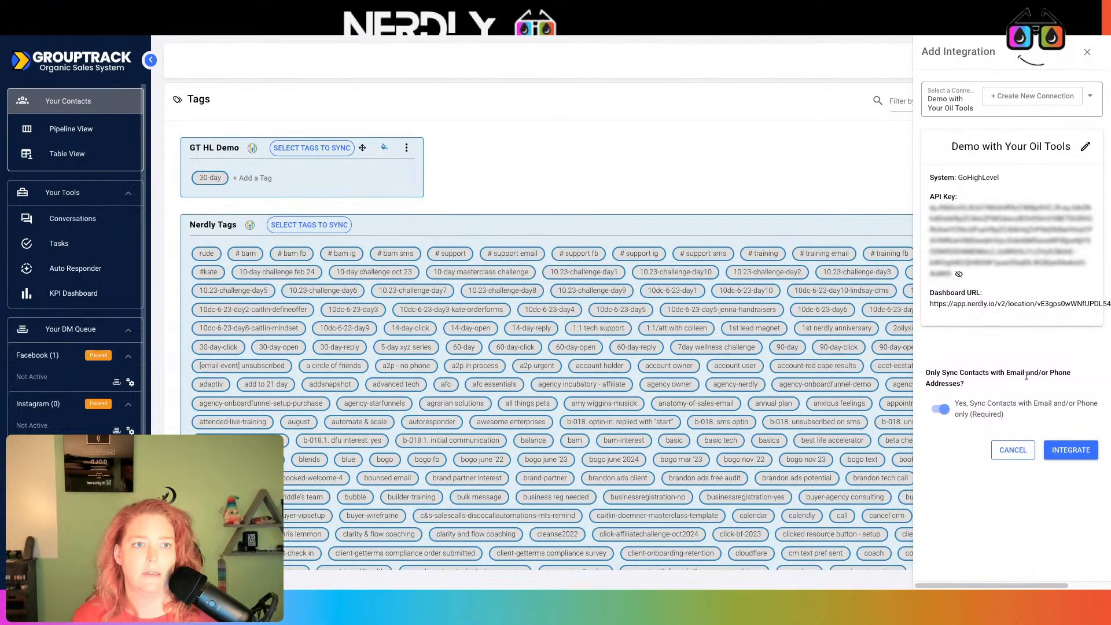
# Reopen GT HL Demo's integration settings, then return to the Grouptrack Tag Webhook workflow
pyautogui.click(1088, 53)
pyautogui.click(1029, 101)
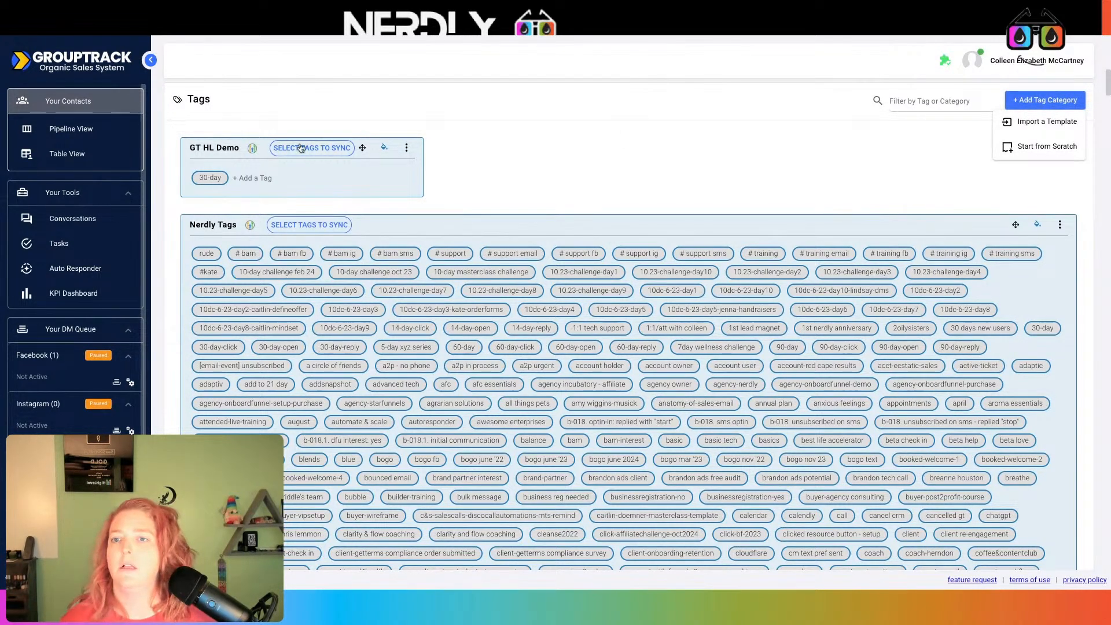
pyautogui.click(406, 148)
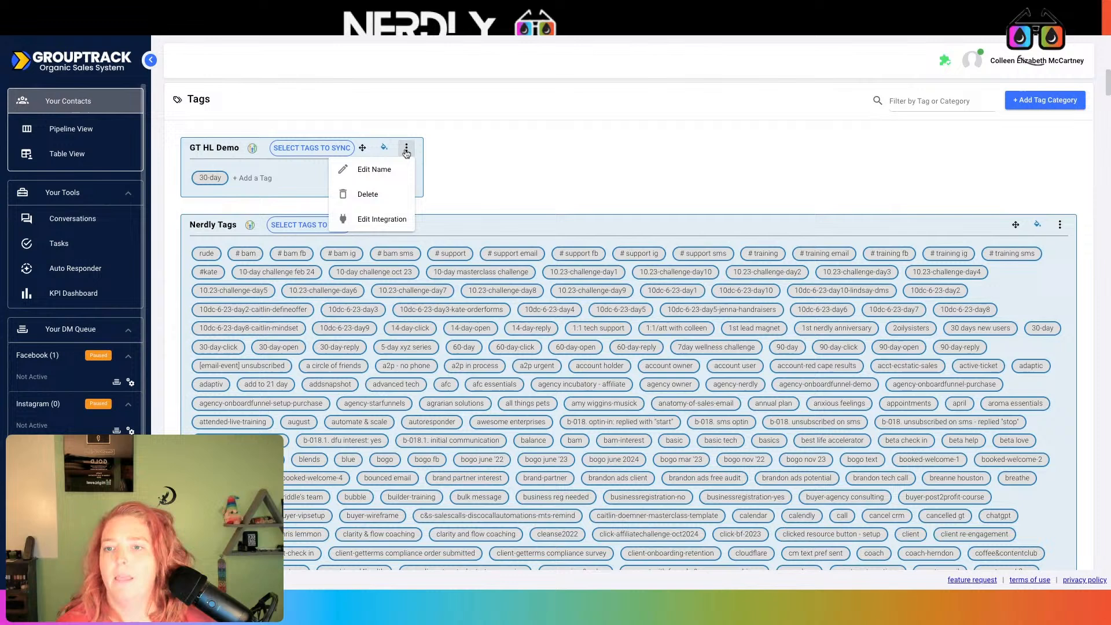
pyautogui.click(380, 225)
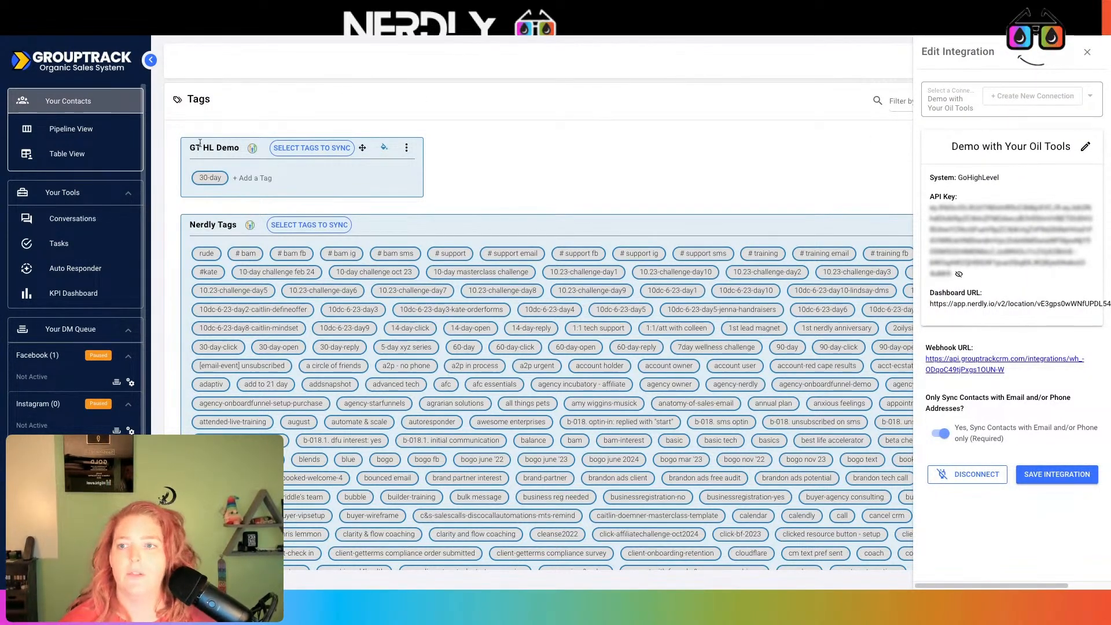
pyautogui.click(237, 31)
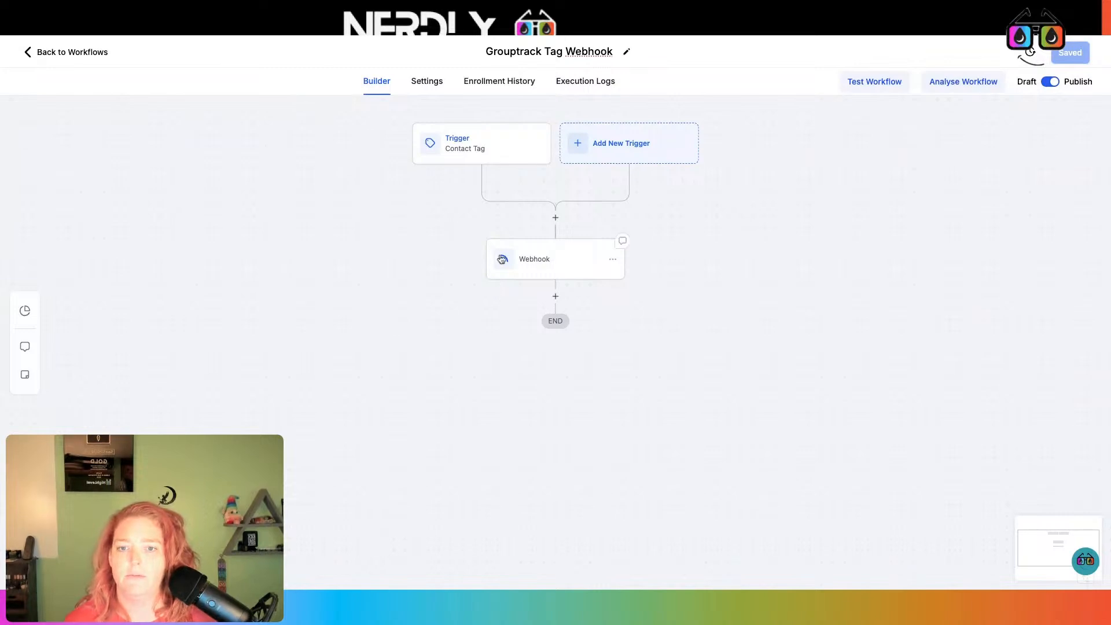
# Rename the webhook action to 'Webhook GTHLDemo' and close GroupTrack's integration panel
pyautogui.click(551, 259)
pyautogui.click(888, 192)
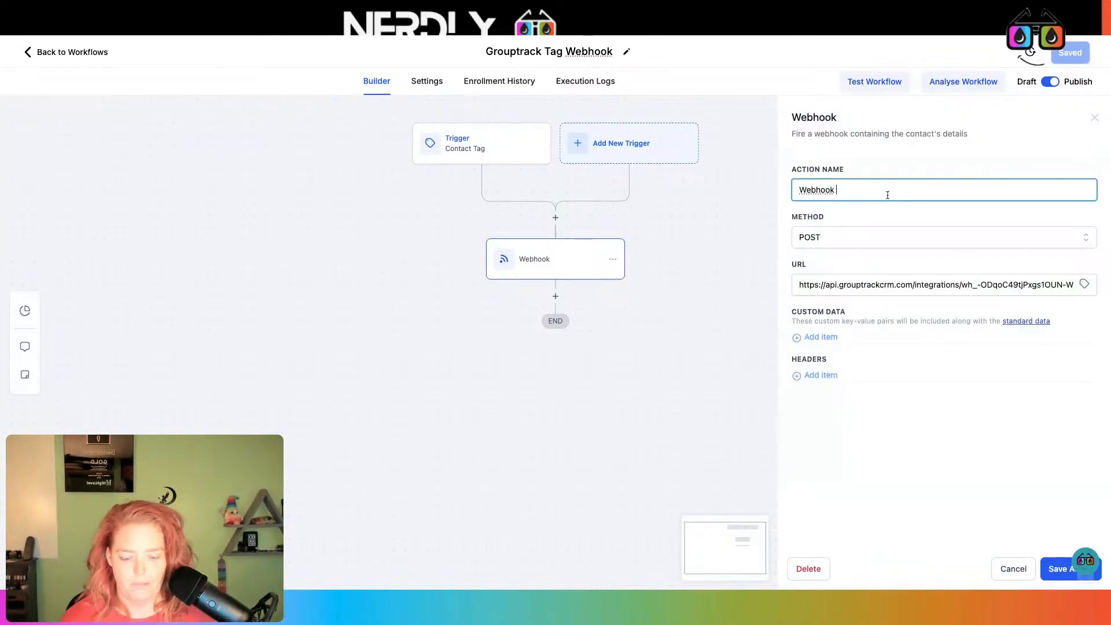
pyautogui.write('GTHLD')
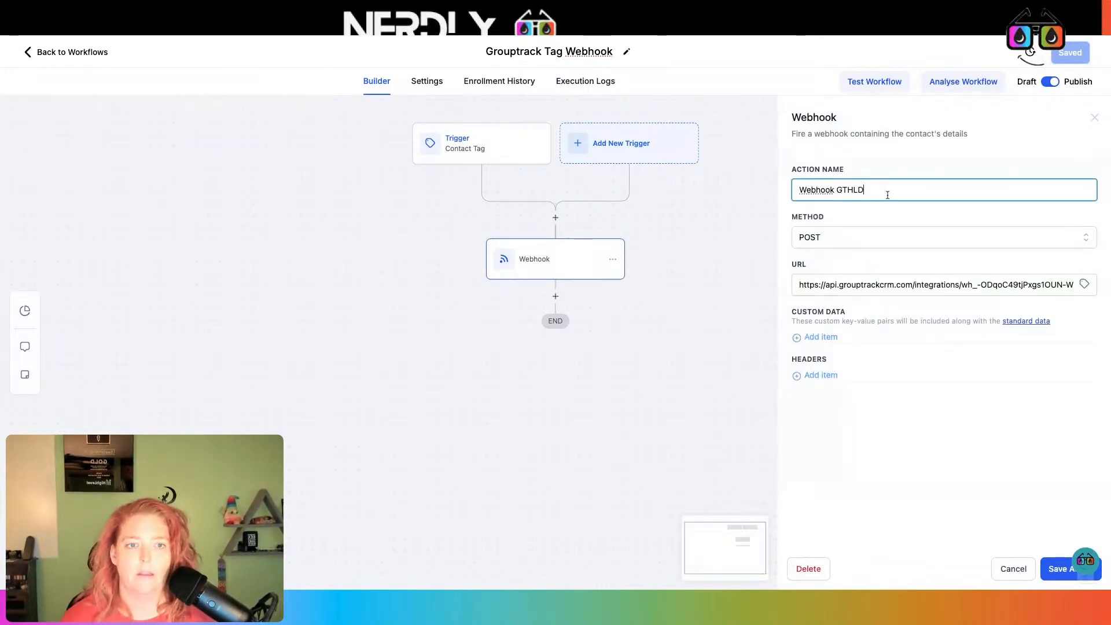
pyautogui.write('emo')
pyautogui.click(1056, 569)
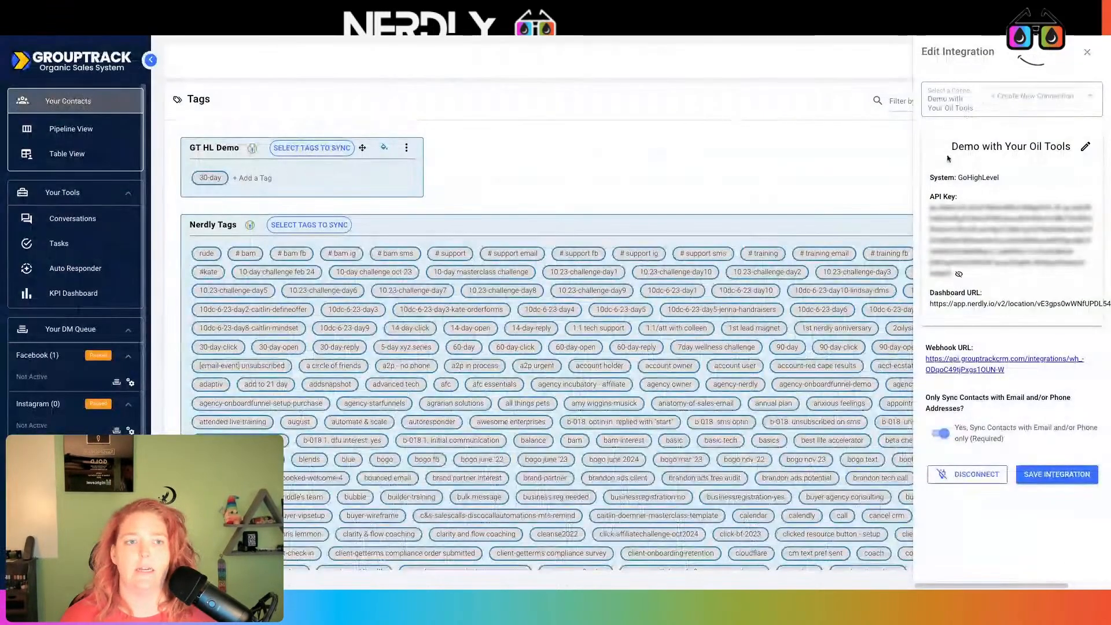
pyautogui.click(1088, 53)
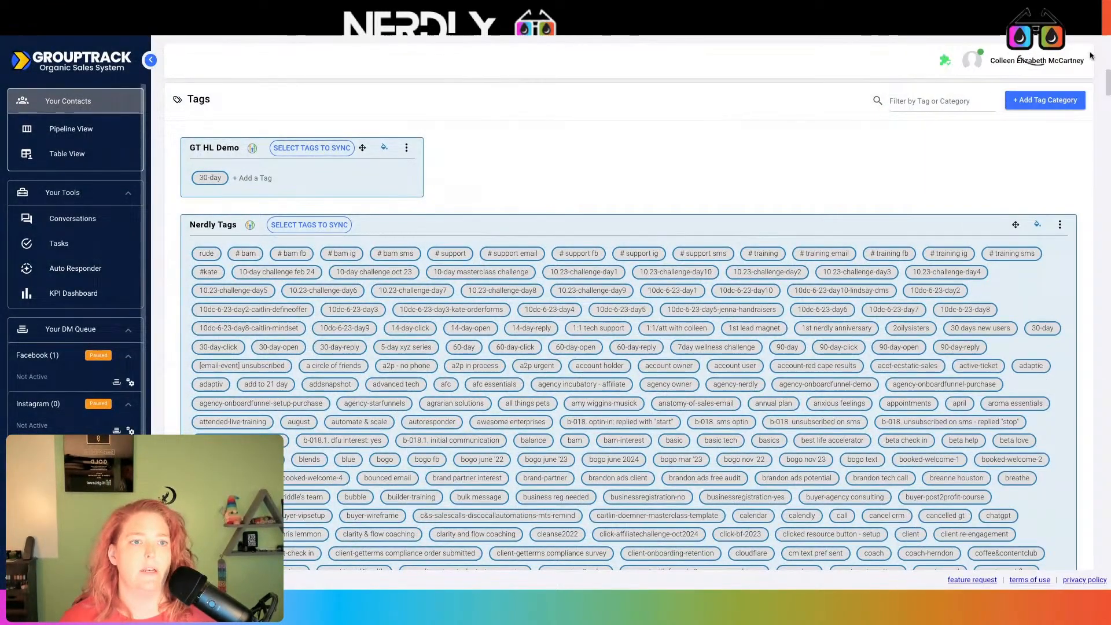
pyautogui.click(1044, 100)
# Create a new tag category named 'Email Engagment' from scratch
pyautogui.click(1041, 146)
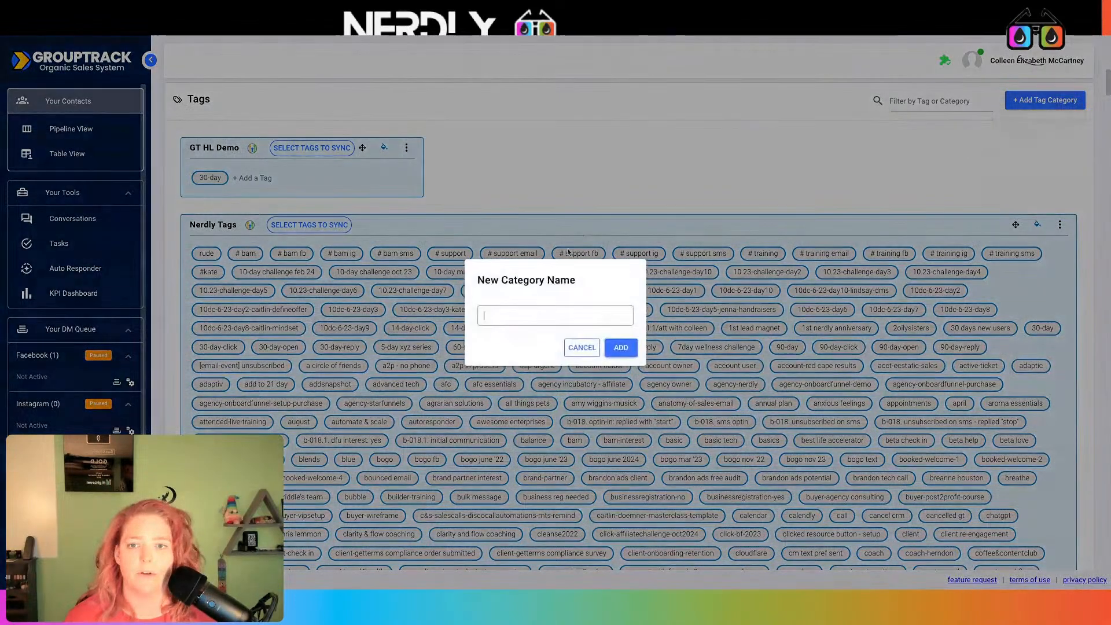
pyautogui.write('Email E')
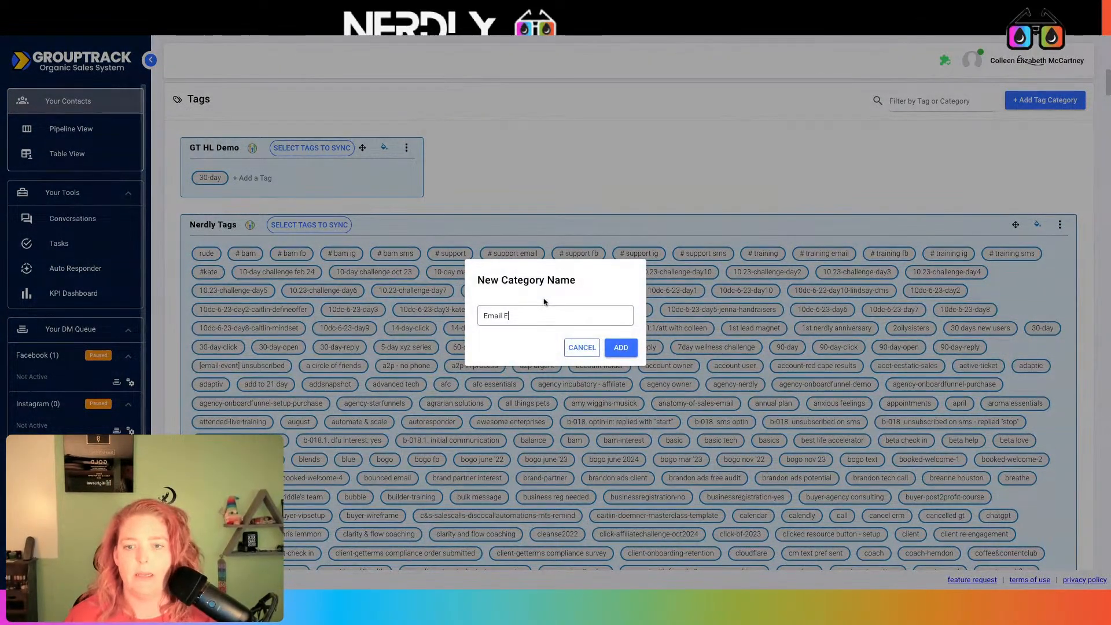
pyautogui.write('ngagment')
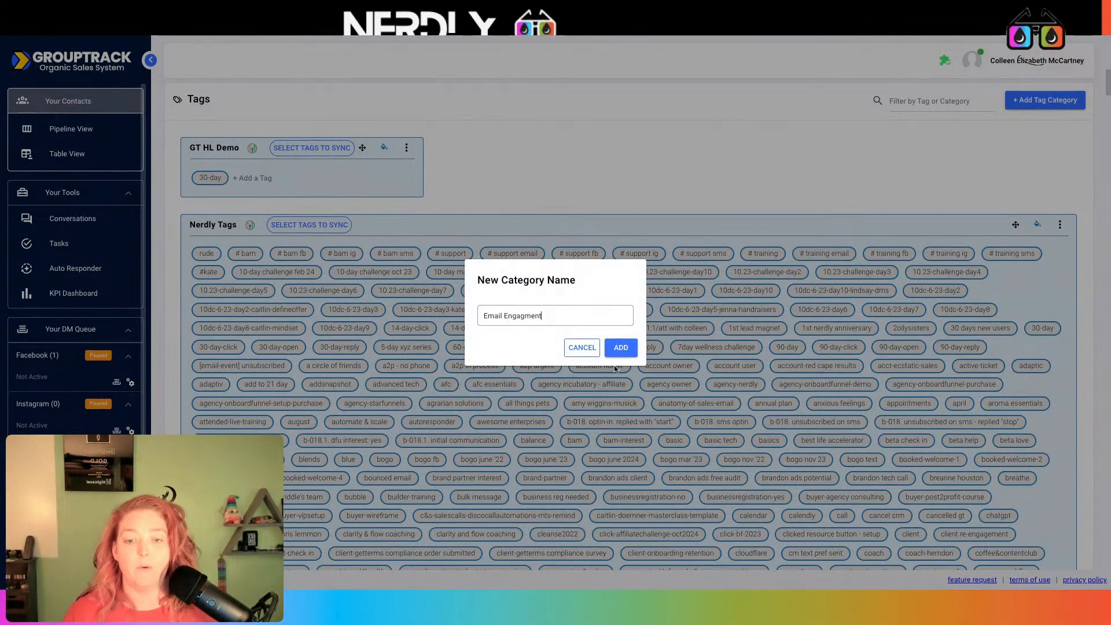
pyautogui.click(619, 348)
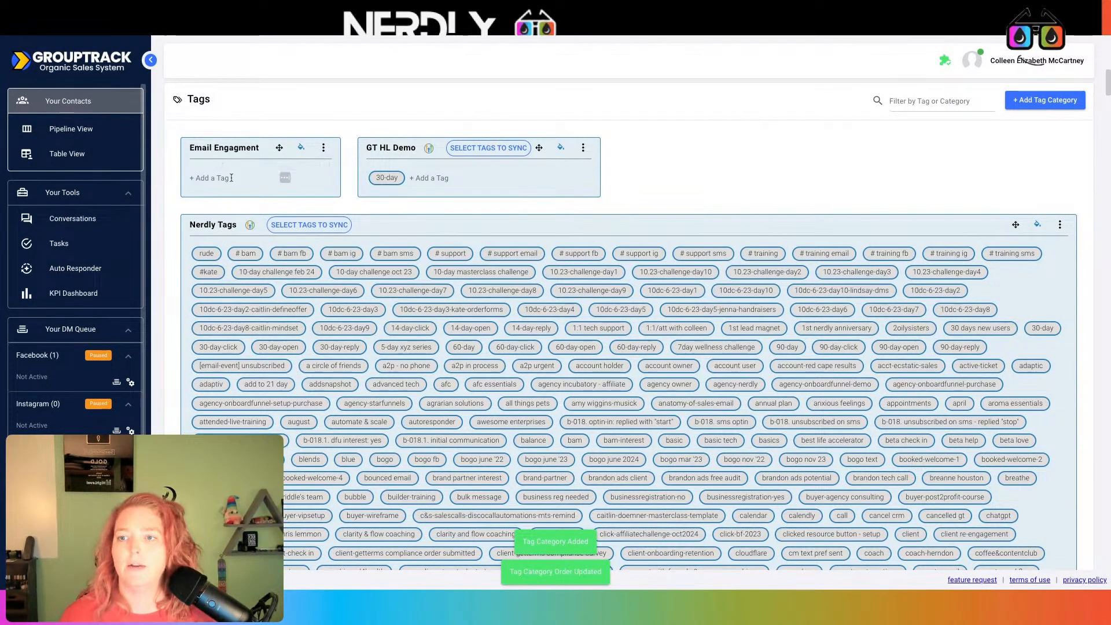
# Integrate Email Engagment with the 'Demo with Your Oil Tools' GoHighLevel connection
pyautogui.click(322, 149)
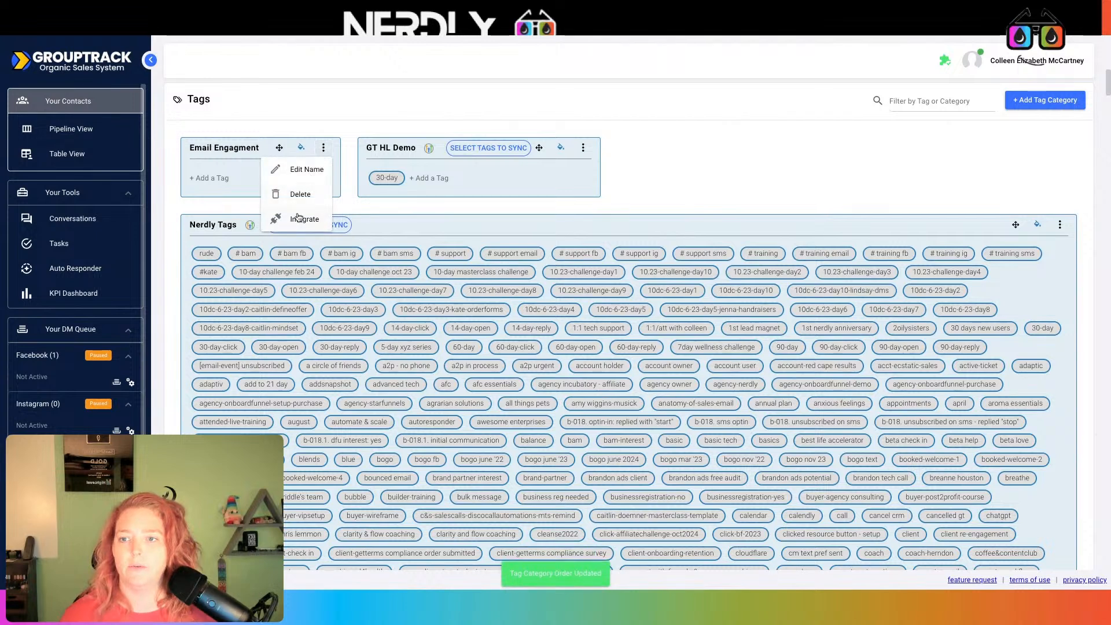
pyautogui.click(300, 216)
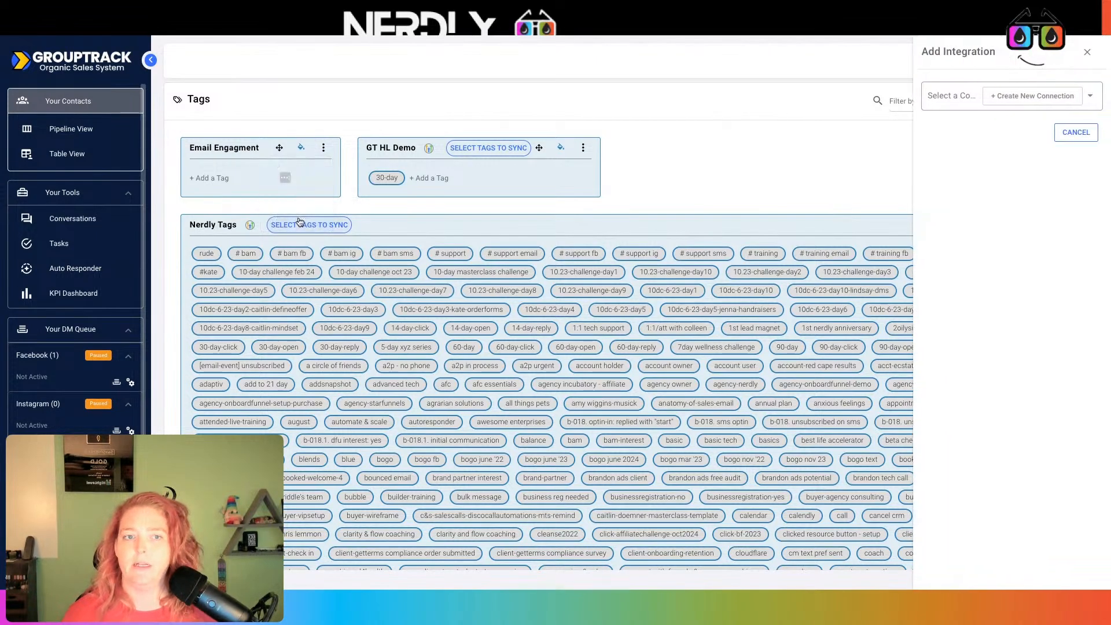
pyautogui.click(1090, 97)
pyautogui.click(1010, 284)
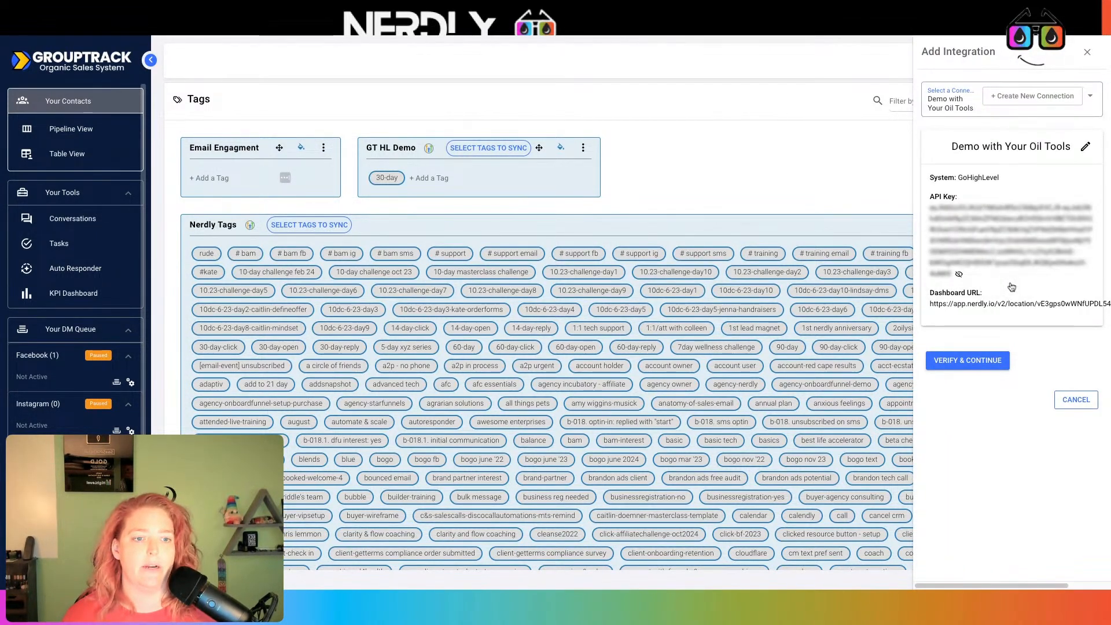
pyautogui.click(984, 361)
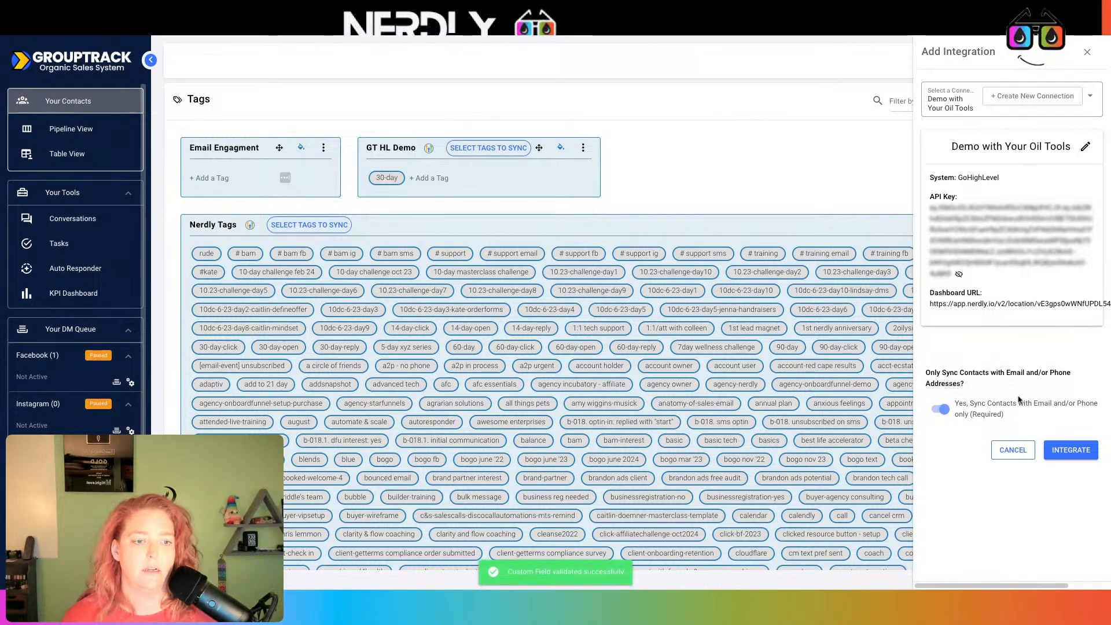
pyautogui.click(1070, 450)
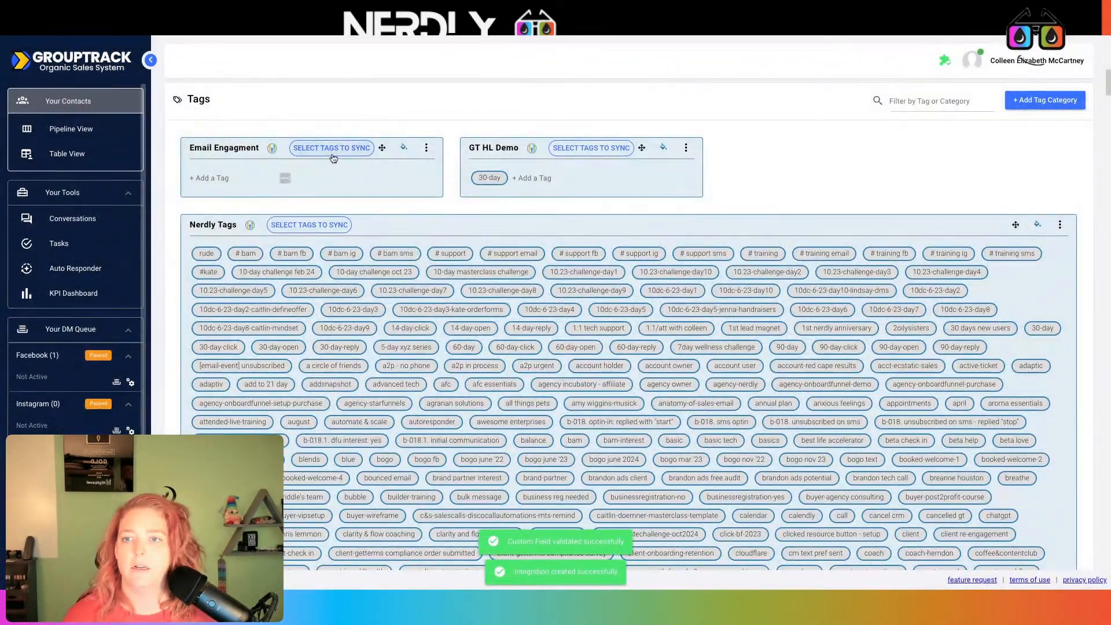
pyautogui.click(331, 148)
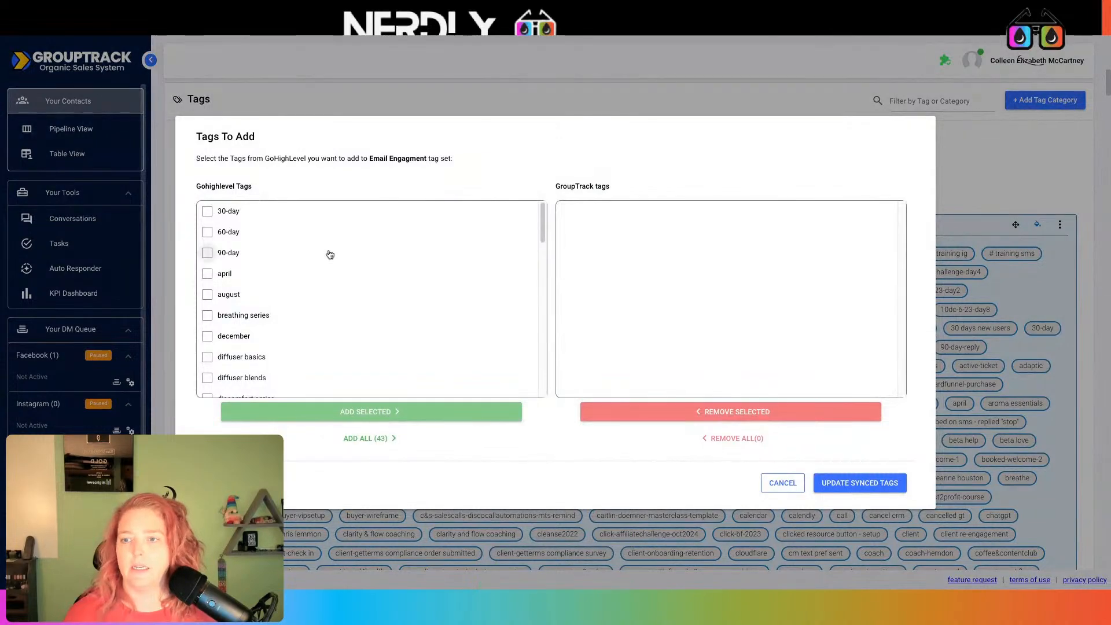
pyautogui.scroll(-10, 330, 254)
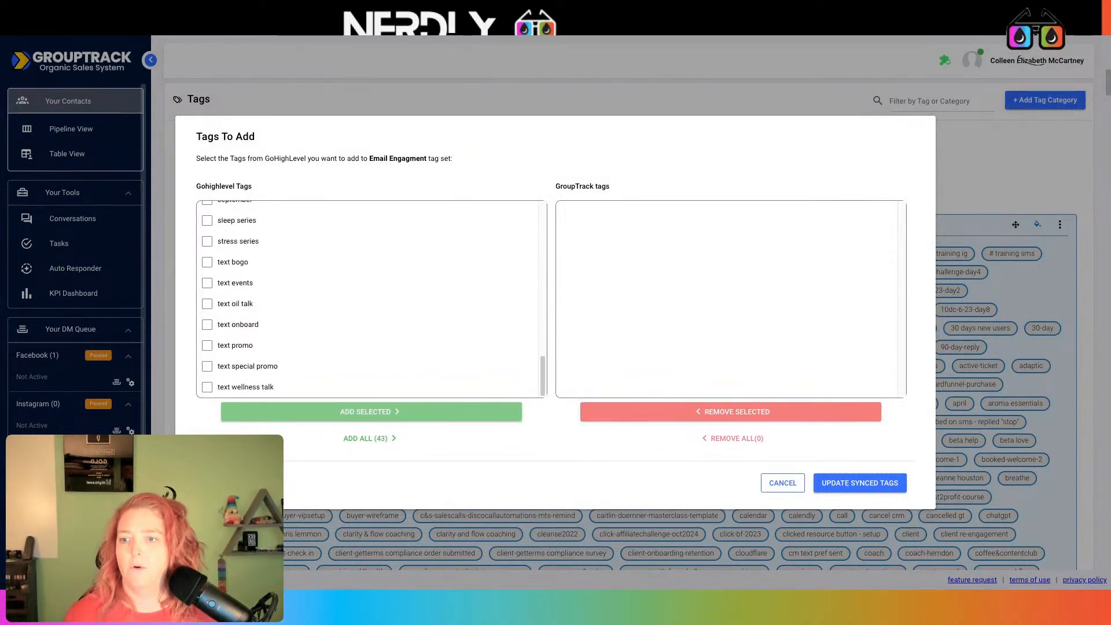
pyautogui.scroll(10, 339, 269)
pyautogui.scroll(-9, 338, 269)
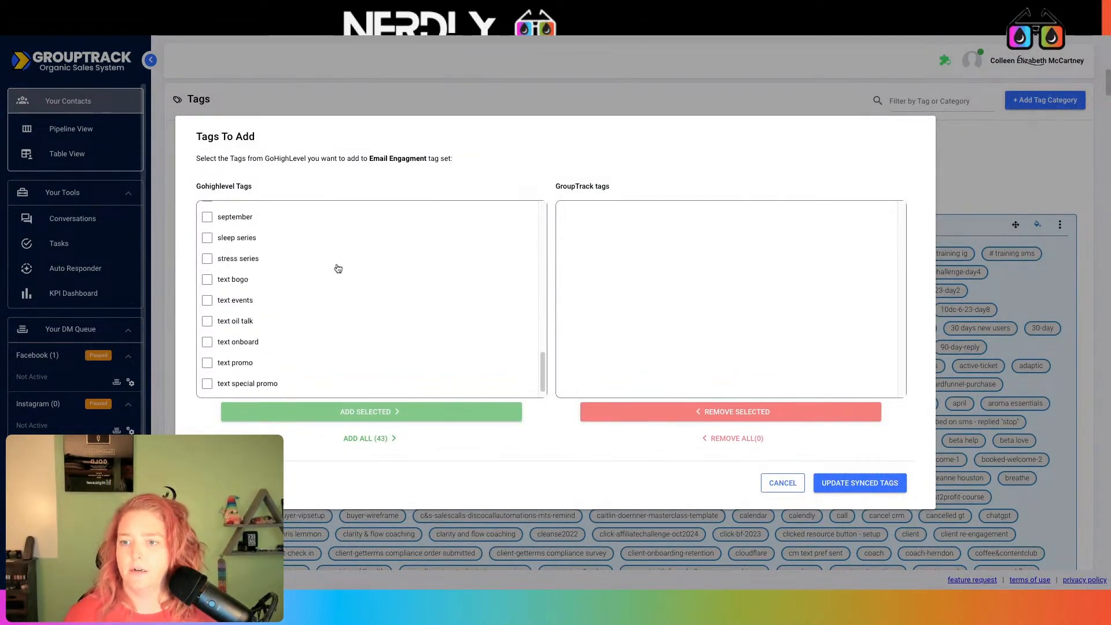
pyautogui.scroll(-1, 338, 269)
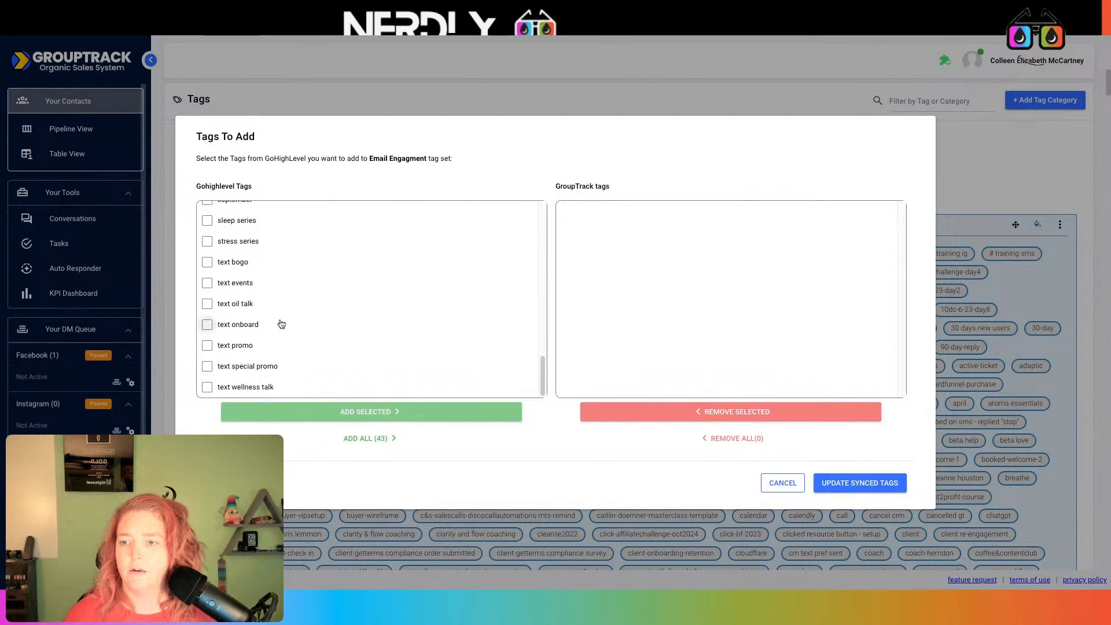
pyautogui.scroll(10, 349, 291)
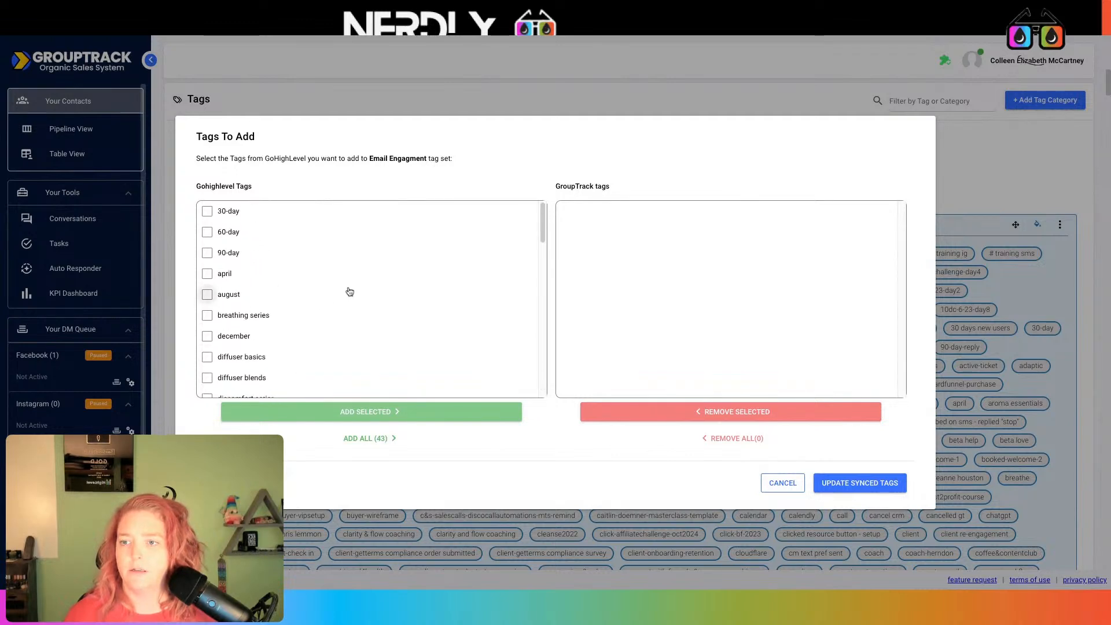
pyautogui.scroll(-7, 349, 292)
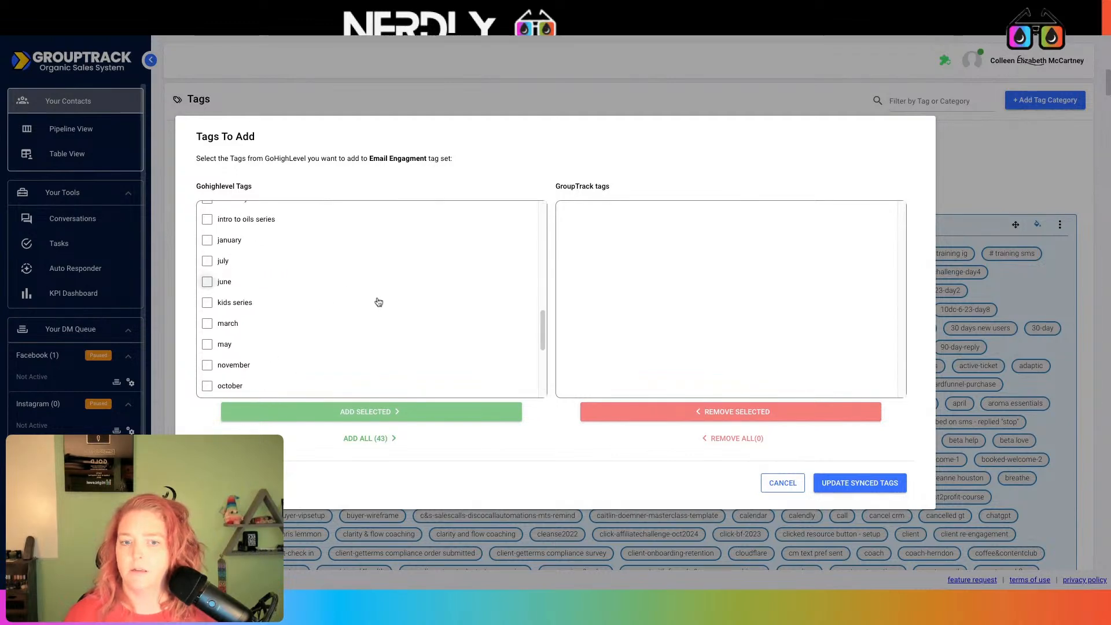
pyautogui.click(784, 484)
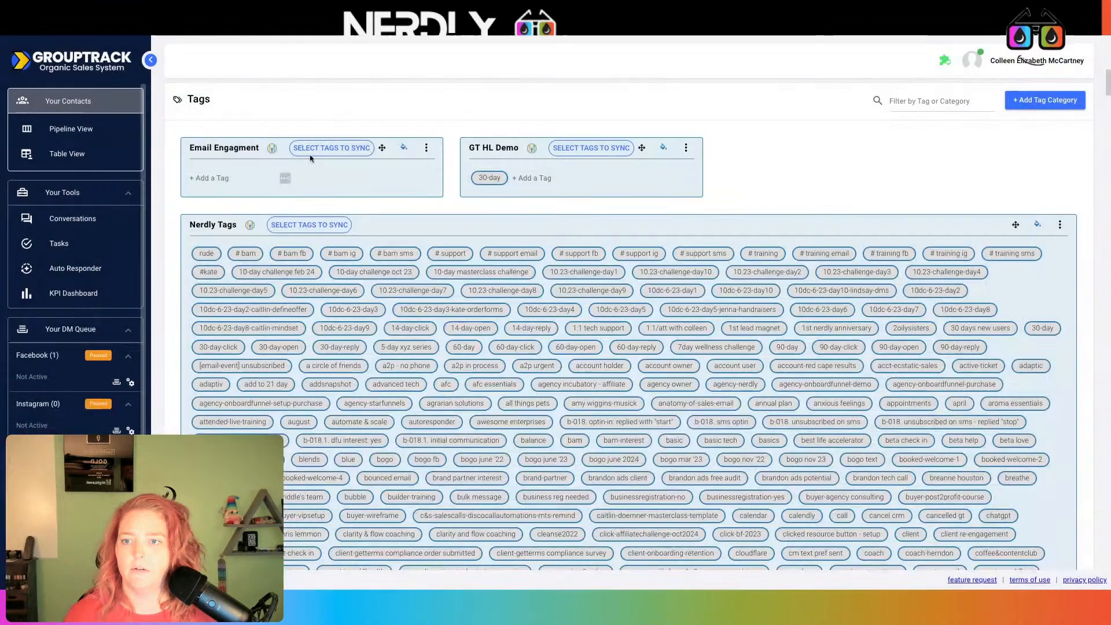
pyautogui.click(329, 150)
pyautogui.scroll(-6, 328, 272)
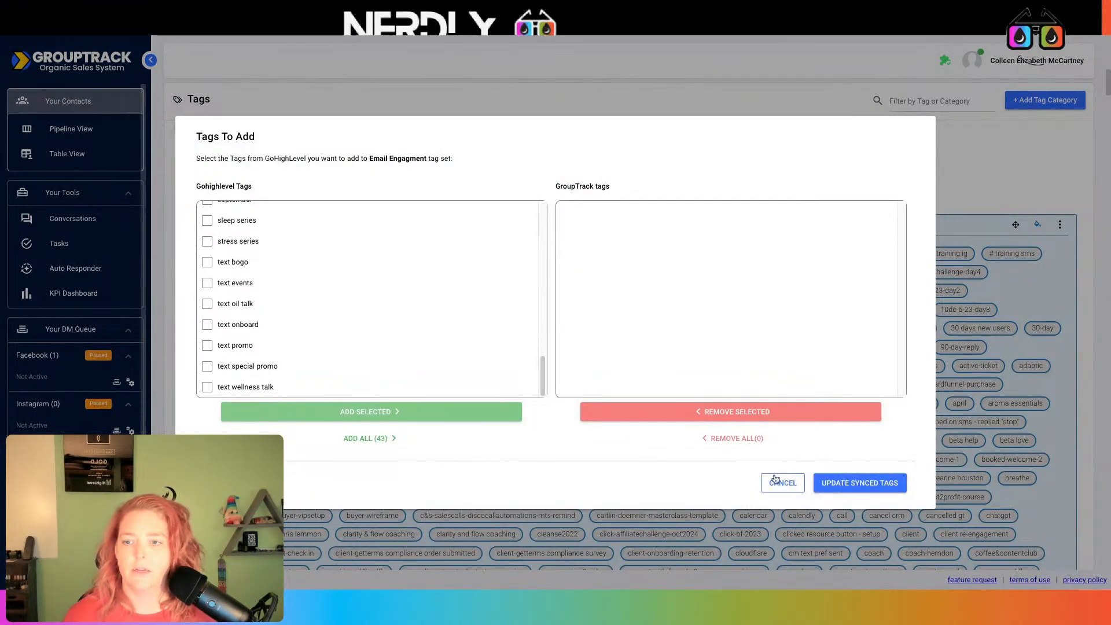
pyautogui.scroll(1, 288, 291)
pyautogui.scroll(3, 288, 291)
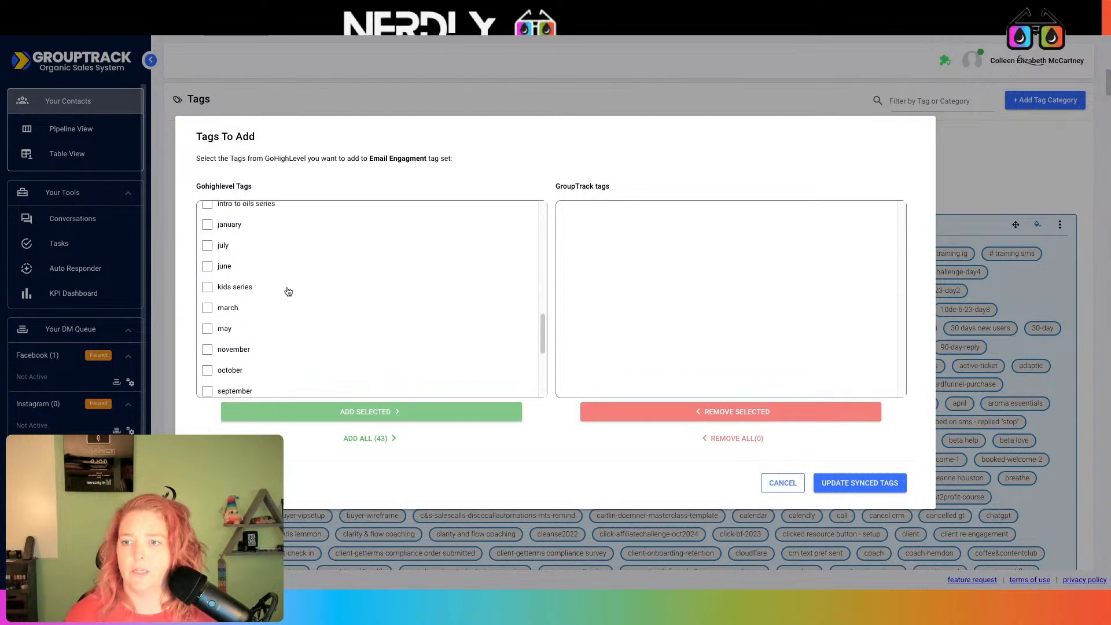
pyautogui.scroll(8, 288, 290)
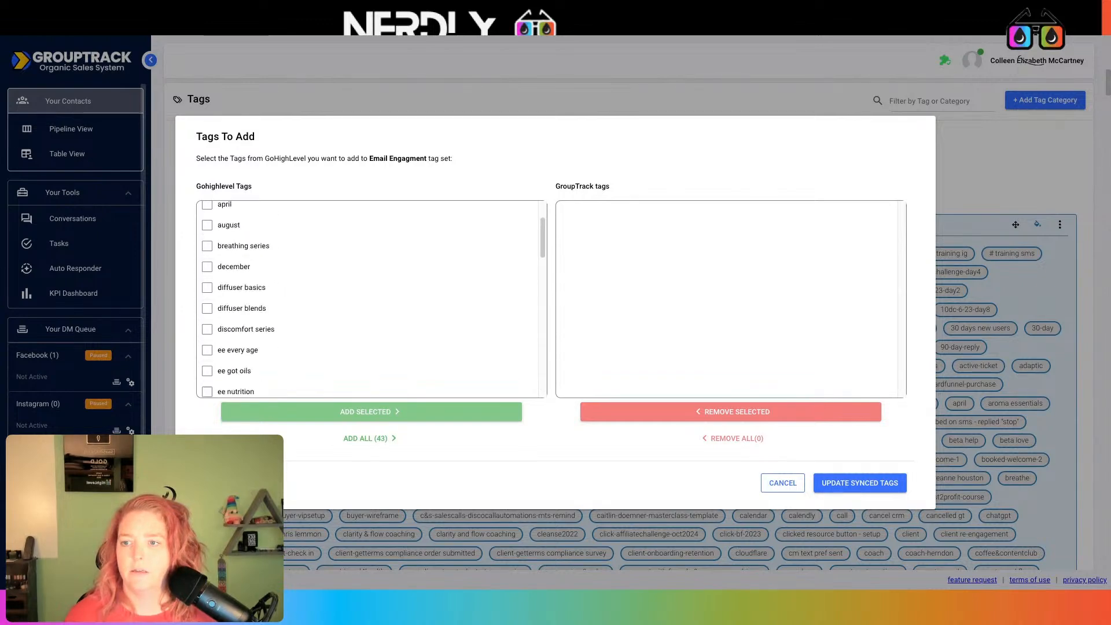
pyautogui.scroll(-10, 208, 292)
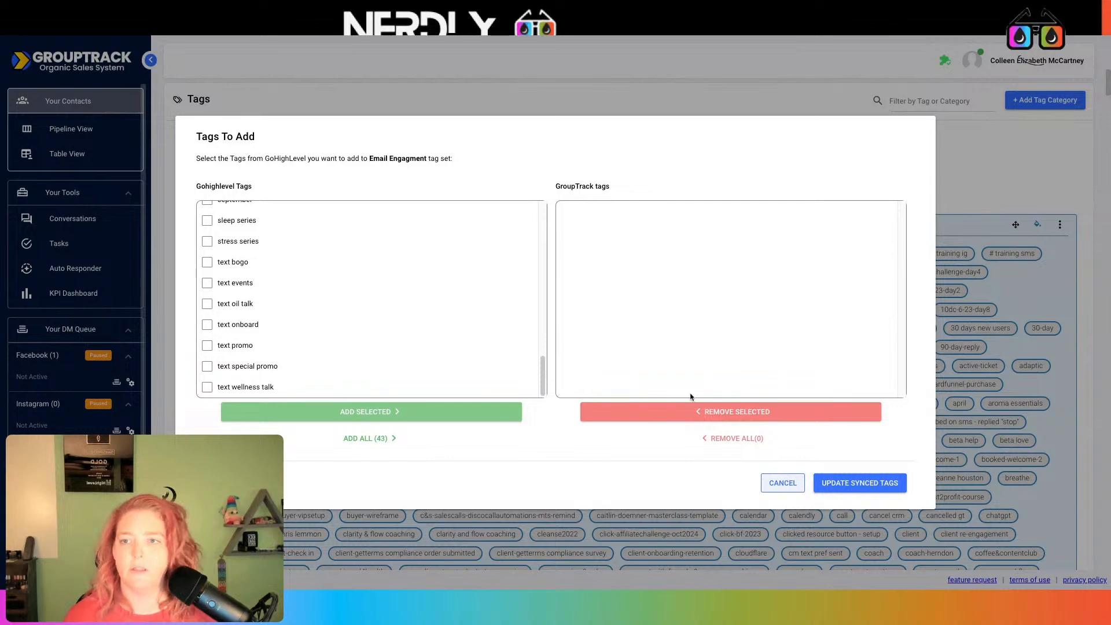
pyautogui.click(782, 482)
pyautogui.click(425, 148)
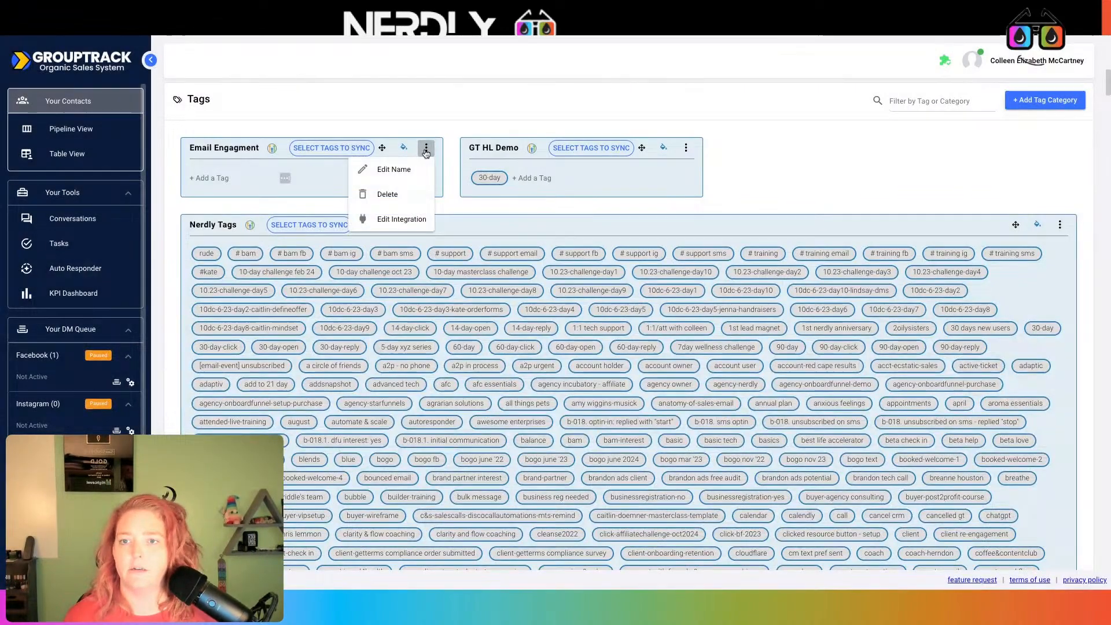
# Rename the Email Engagment category to 'Texts'
pyautogui.click(394, 169)
pyautogui.tripleClick(559, 323)
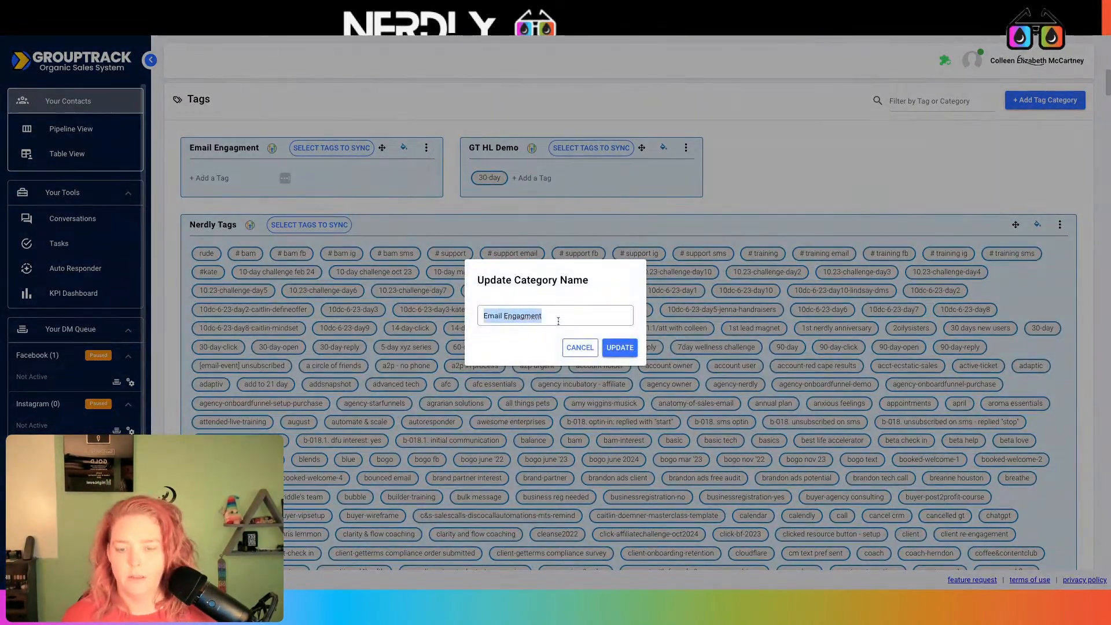
pyautogui.write('Texts')
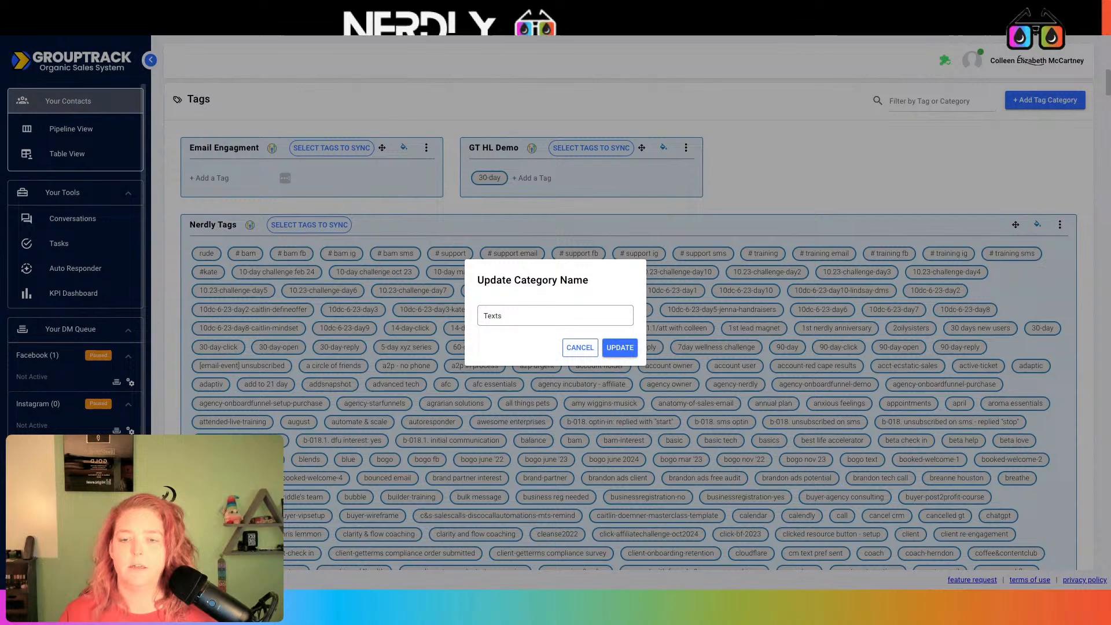
pyautogui.click(623, 351)
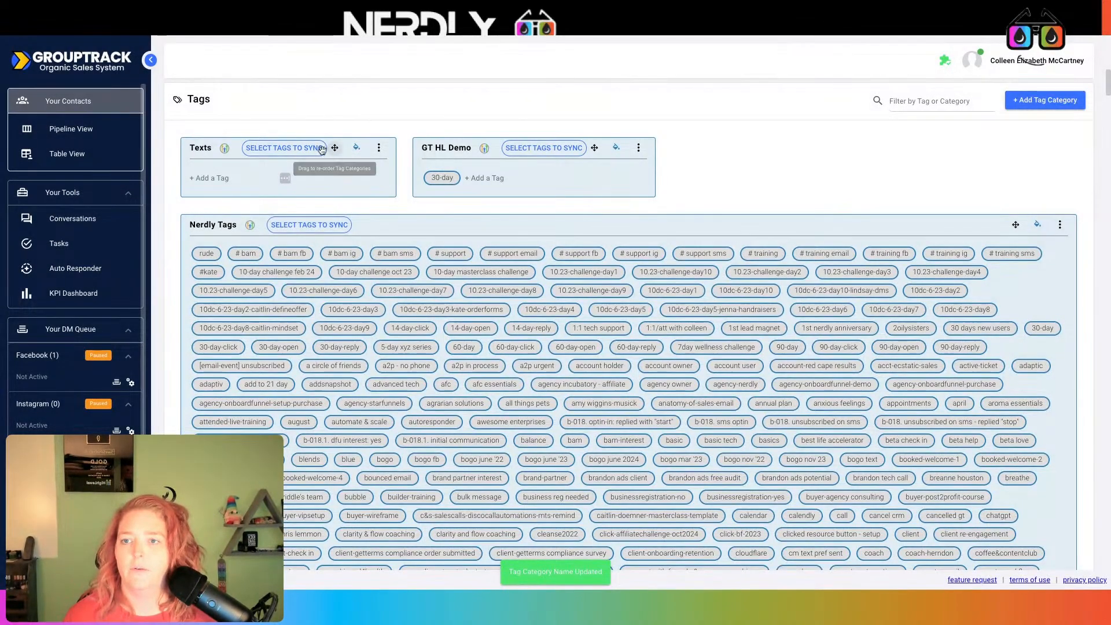
# Sync seven text tags, from text bogo to text special promo, into the Texts category
pyautogui.click(285, 148)
pyautogui.scroll(-5, 318, 307)
pyautogui.scroll(-12, 318, 308)
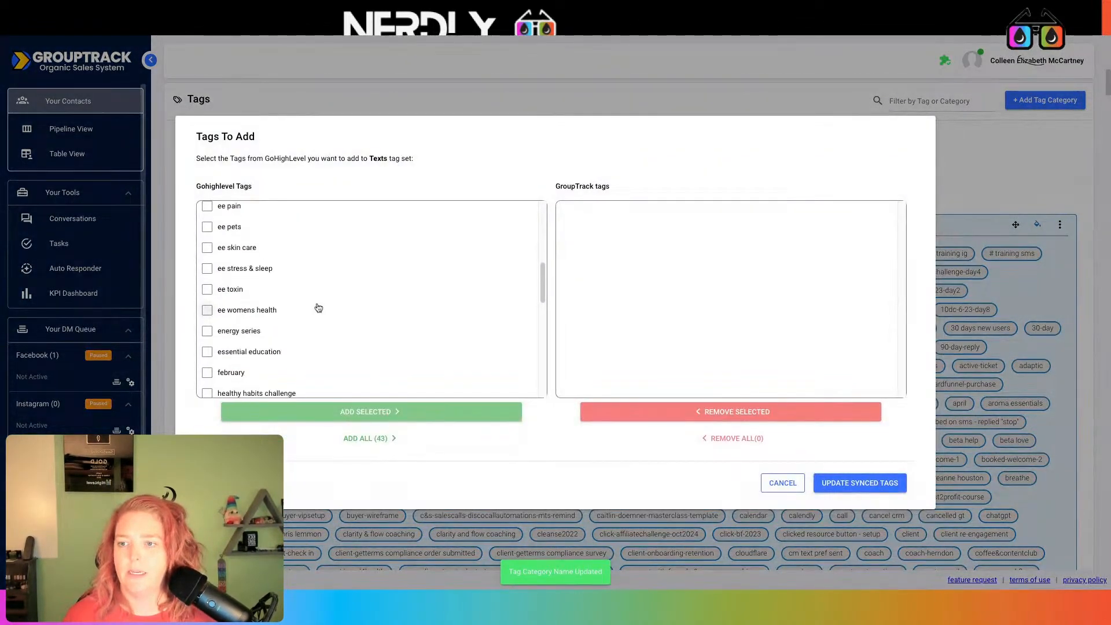
pyautogui.scroll(-1, 265, 344)
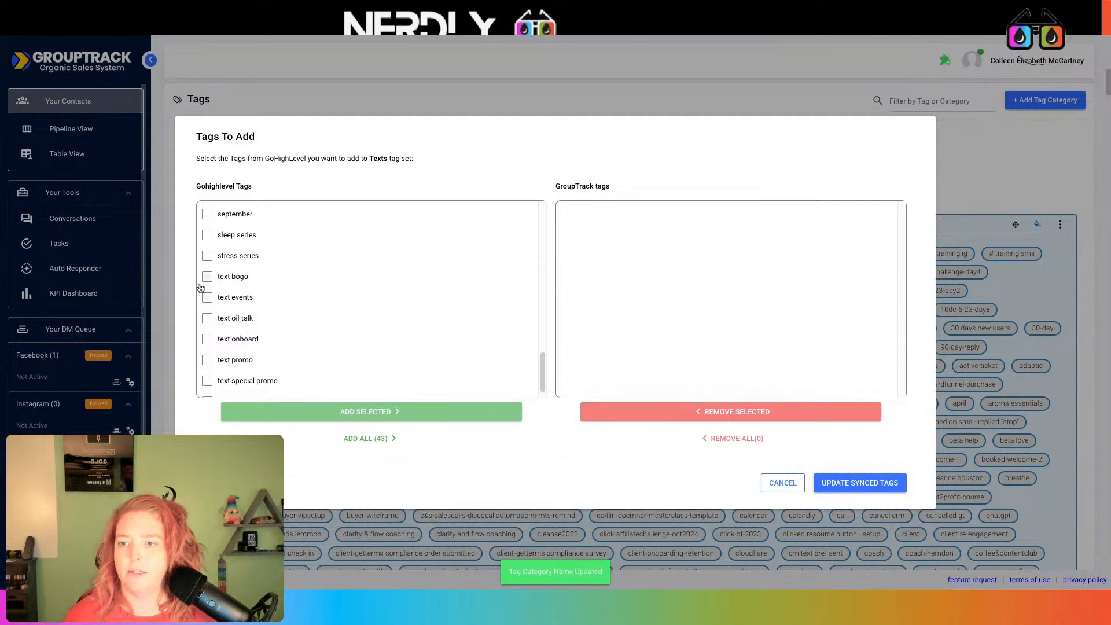
pyautogui.click(207, 276)
pyautogui.click(207, 297)
pyautogui.click(207, 318)
pyautogui.click(207, 339)
pyautogui.click(208, 359)
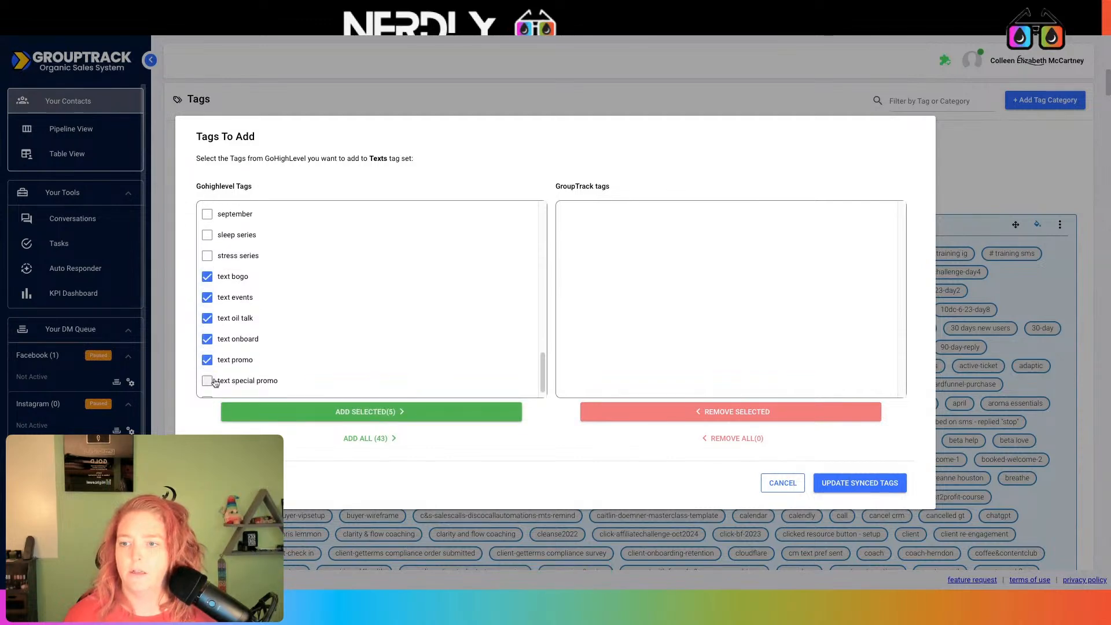
pyautogui.click(207, 380)
pyautogui.scroll(-1, 220, 385)
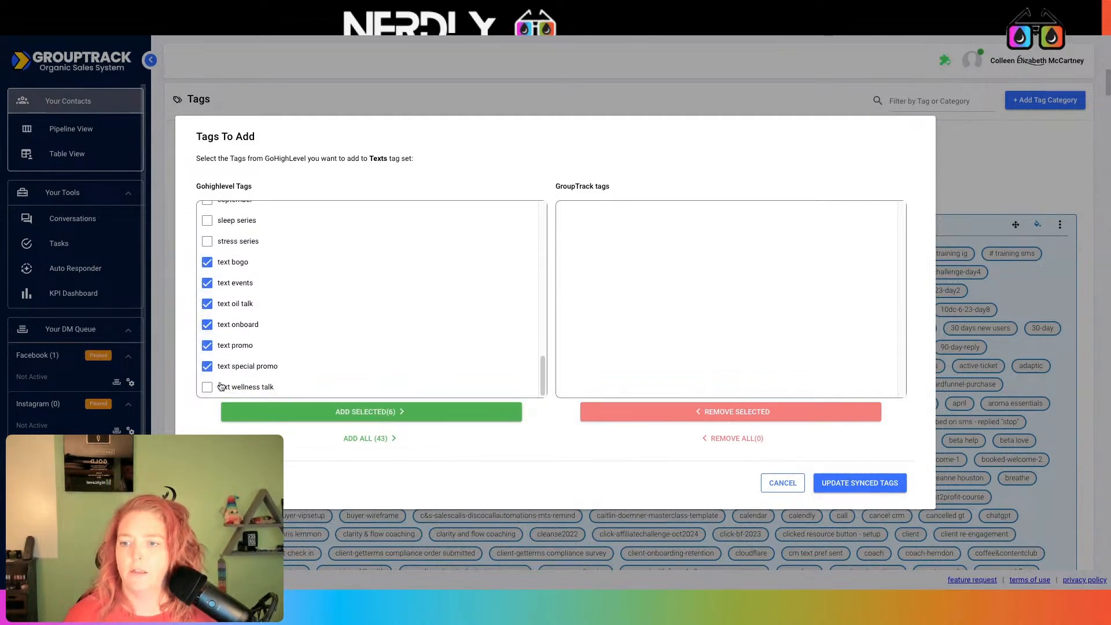
pyautogui.click(402, 412)
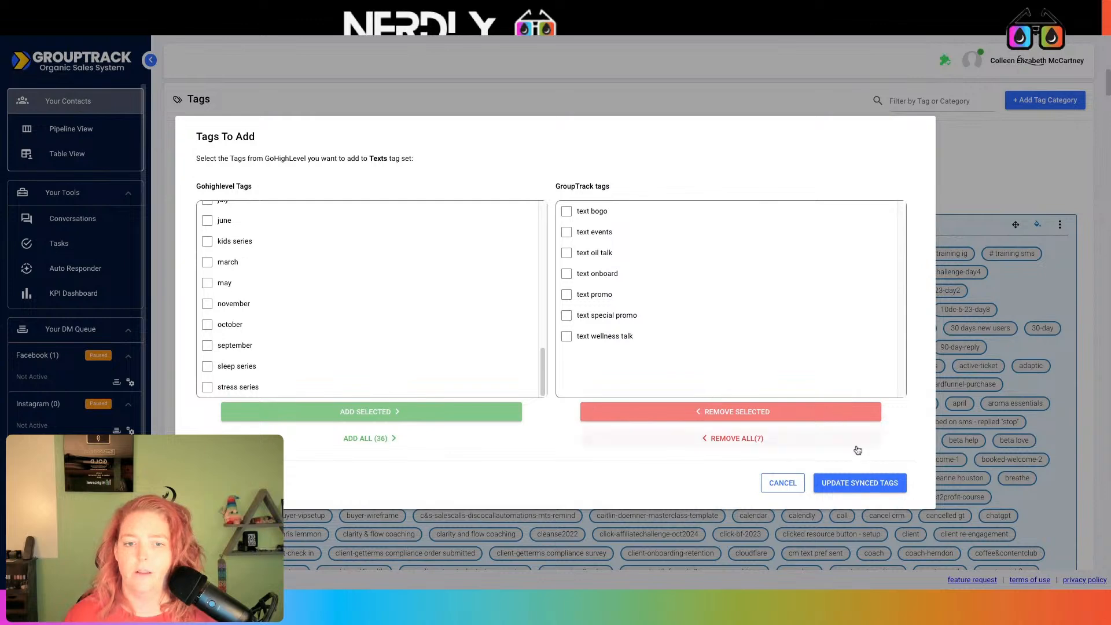
pyautogui.click(860, 484)
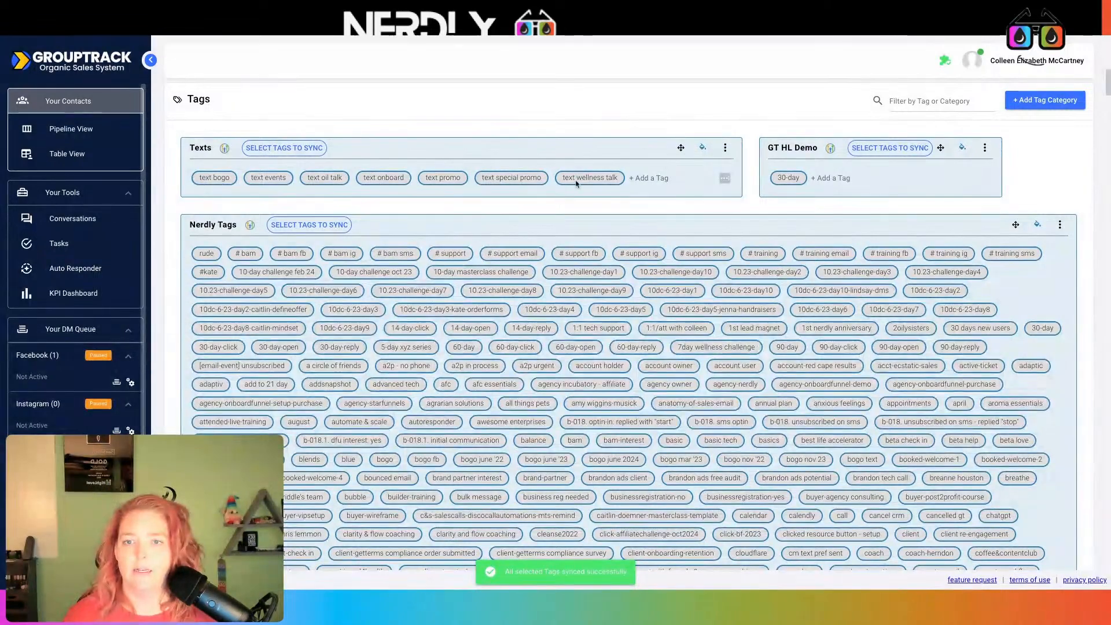
# Open the Texts category's integration settings and select its webhook URL for copying
pyautogui.click(723, 148)
pyautogui.click(701, 220)
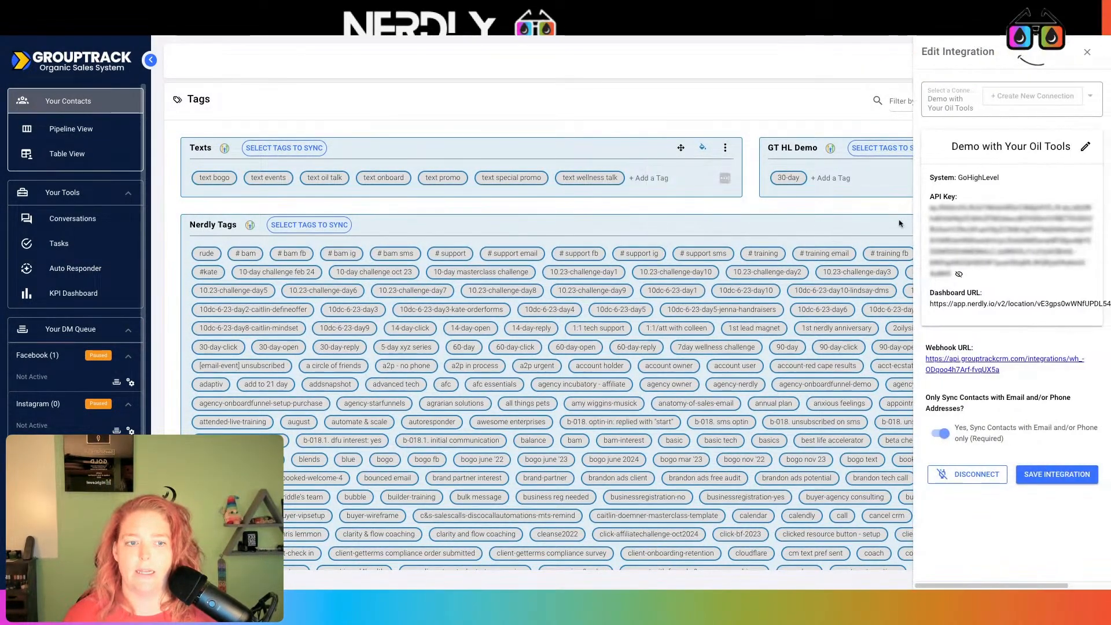
pyautogui.moveTo(1012, 375); pyautogui.dragTo(912, 365)
pyautogui.hotkey('ctrl', 'c')
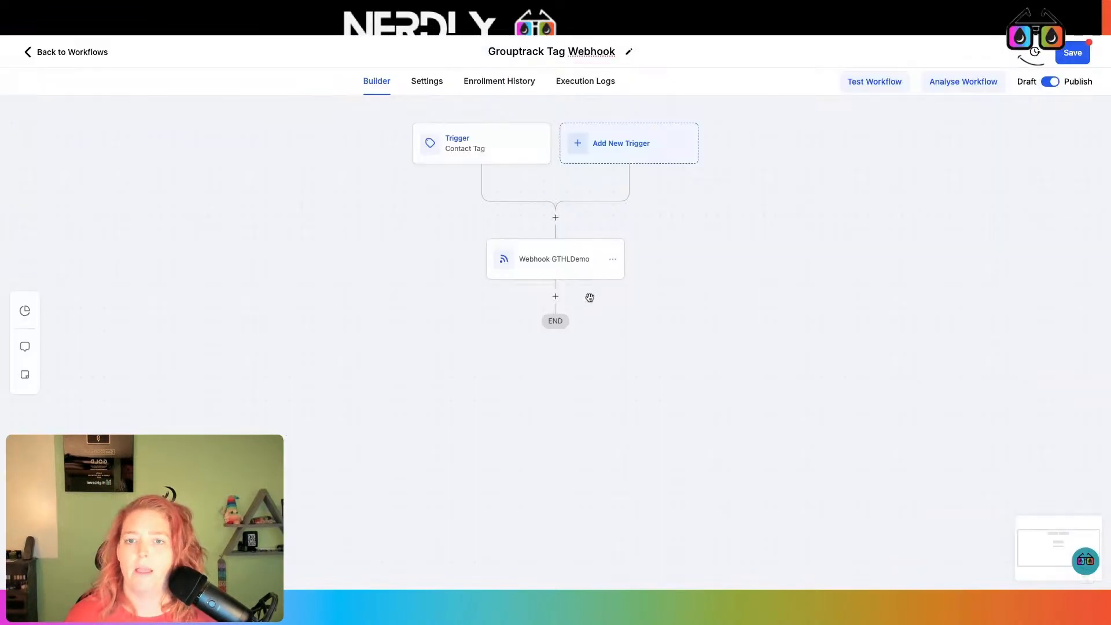
# Add a 'Webhook - Text Tags' action posting to the pasted GroupTrack URL, then save the workflow
pyautogui.click(556, 299)
pyautogui.write('web')
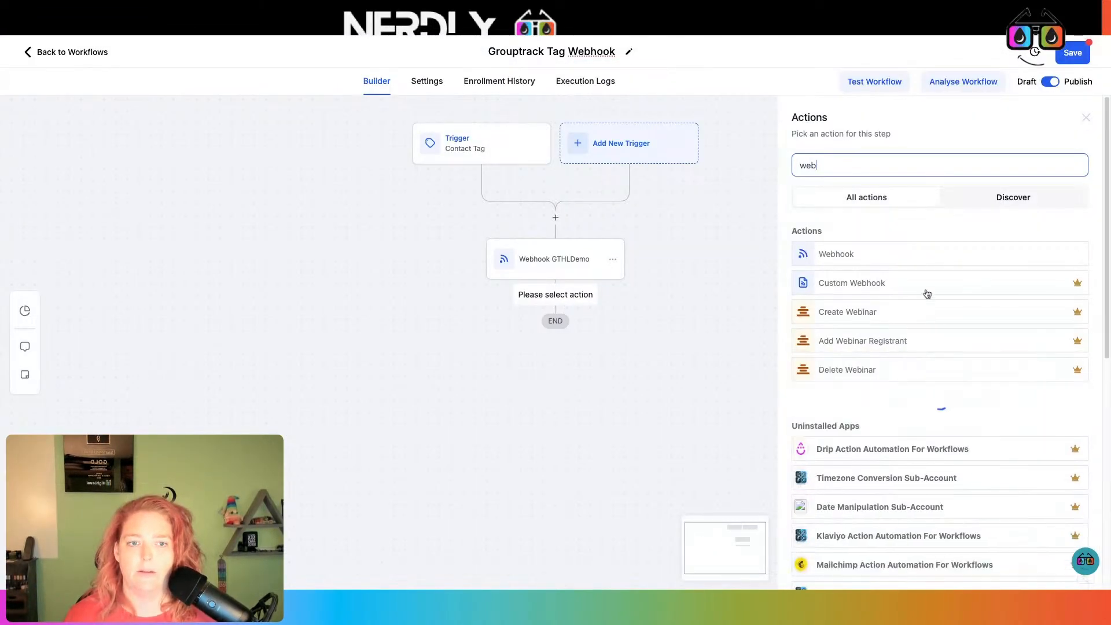
pyautogui.click(888, 255)
pyautogui.click(851, 189)
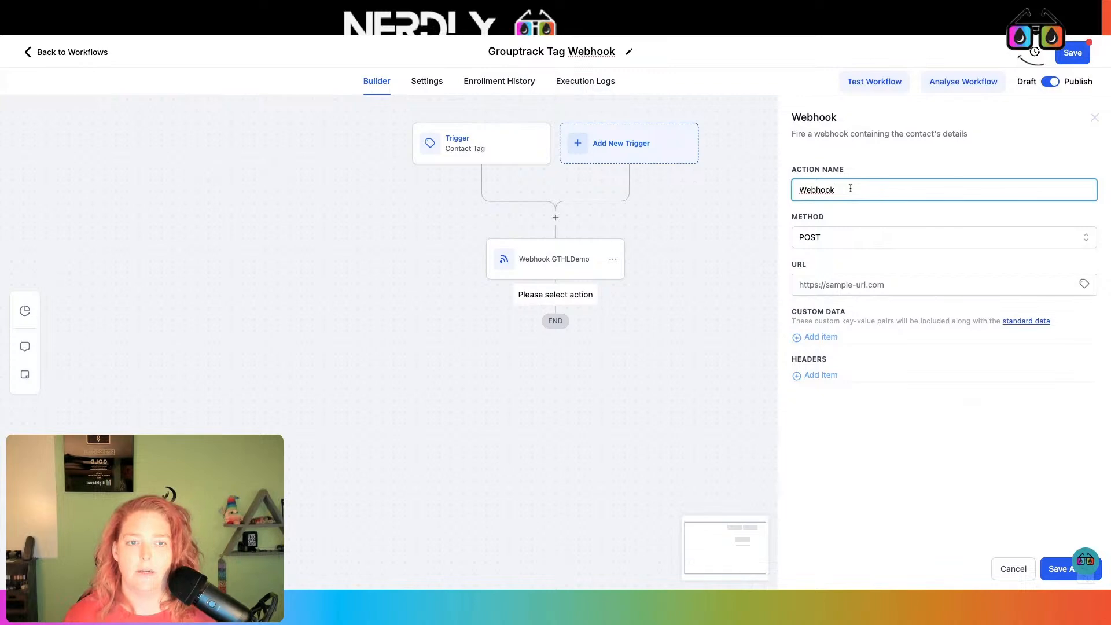
pyautogui.write('- Text Tag')
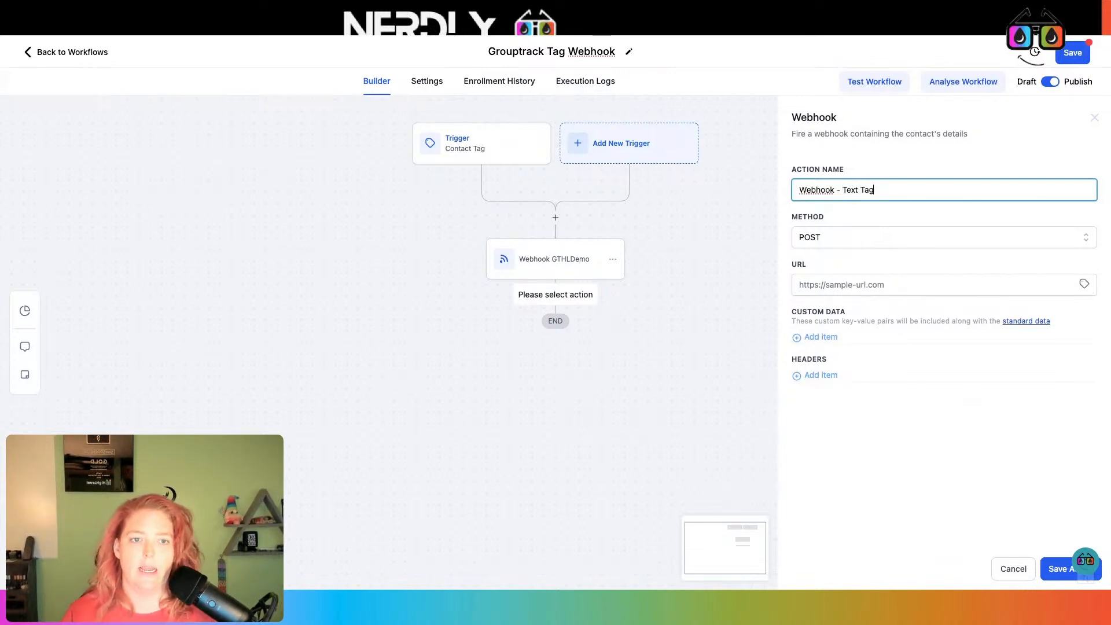
pyautogui.write('s')
pyautogui.click(858, 286)
pyautogui.hotkey('ctrl', 'v')
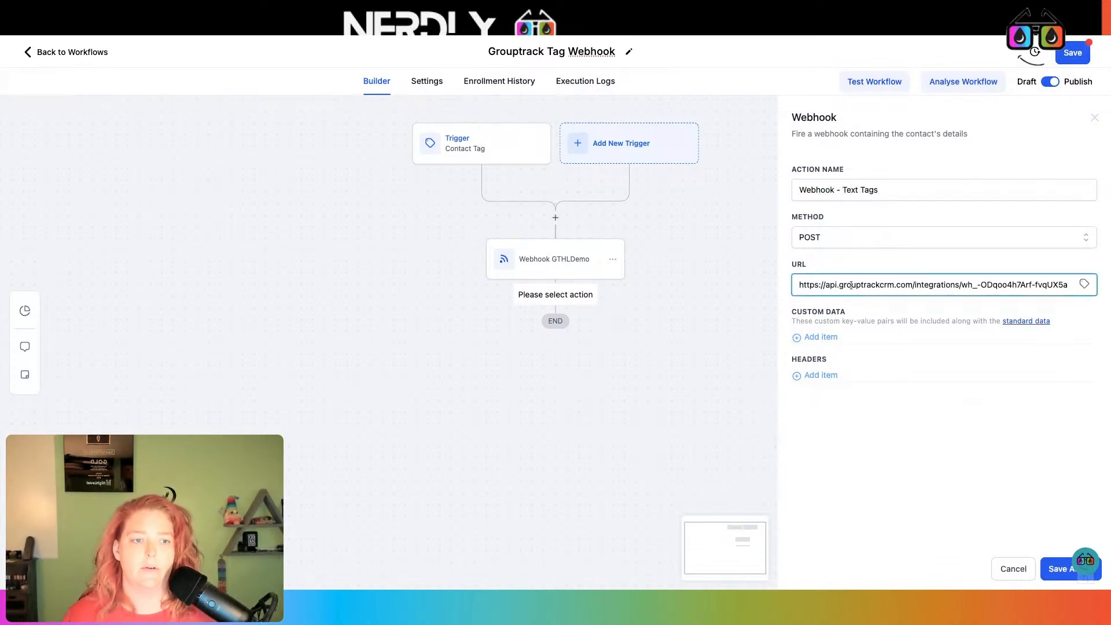
pyautogui.click(1052, 568)
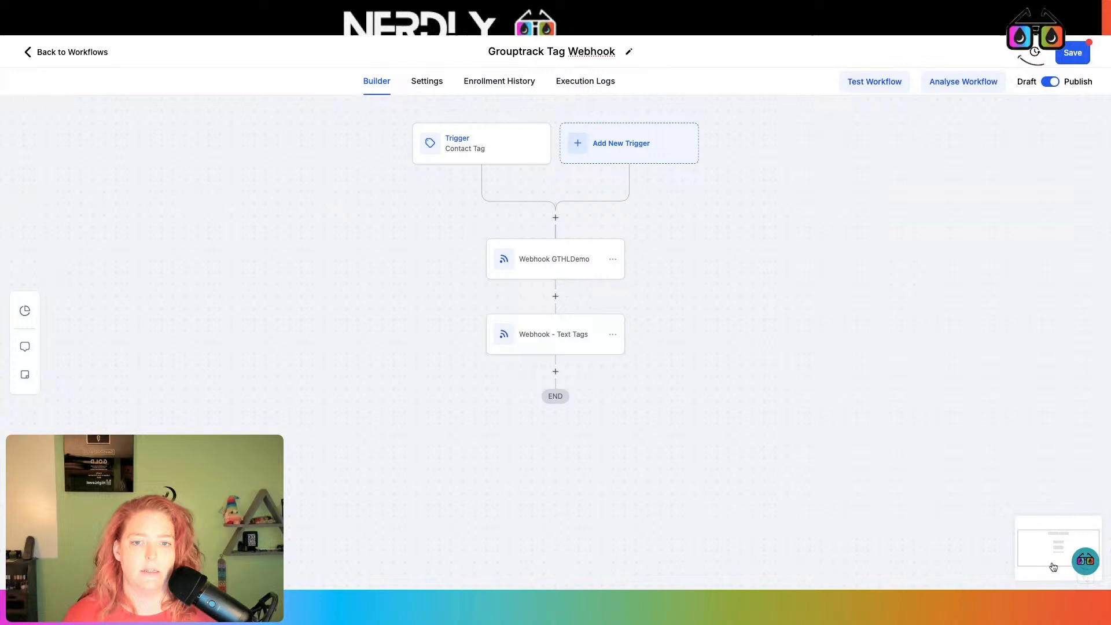
pyautogui.click(1061, 60)
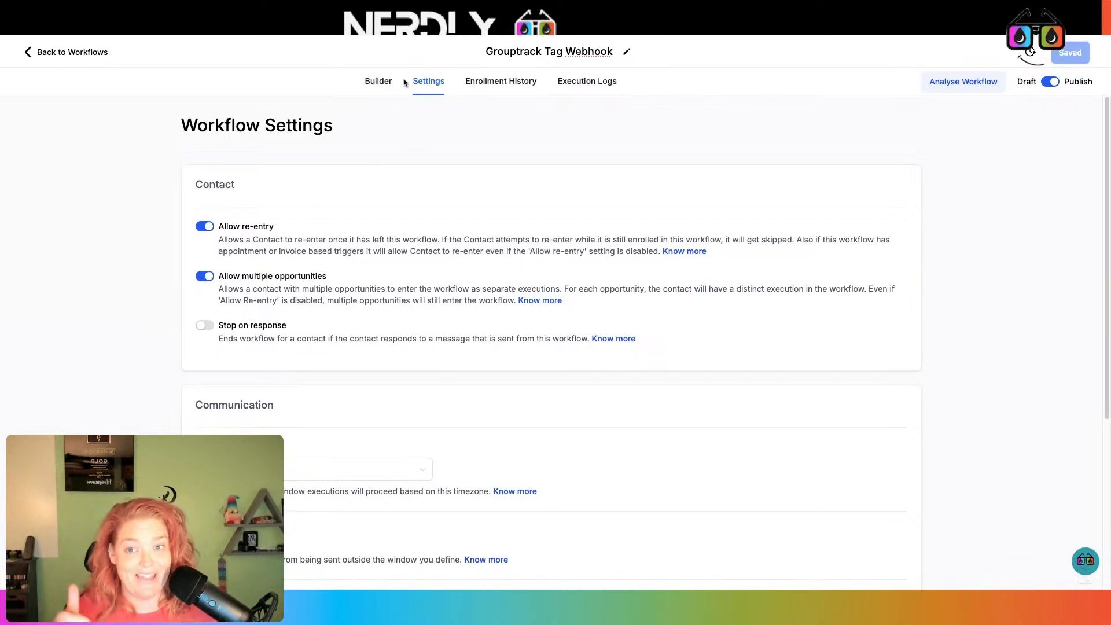
# Go back to the Grouptrack Tag Webhook workflow's builder canvas
pyautogui.click(379, 84)
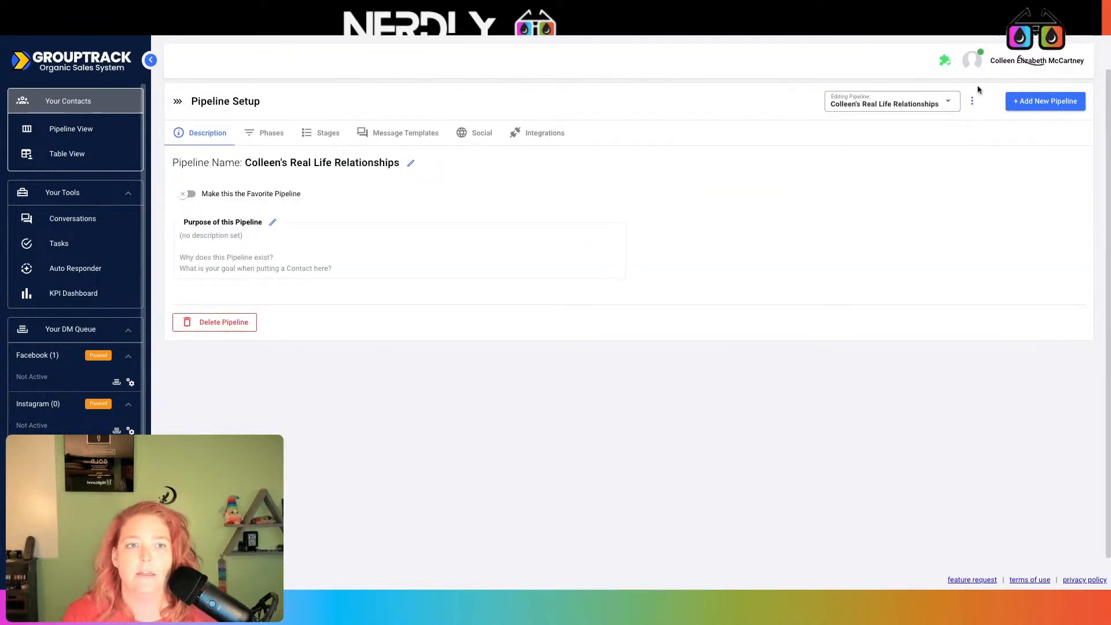
# Open the 12/11/24 DEMO GT Pipeline | With Facebook Group pipeline and show its stages
pyautogui.click(936, 98)
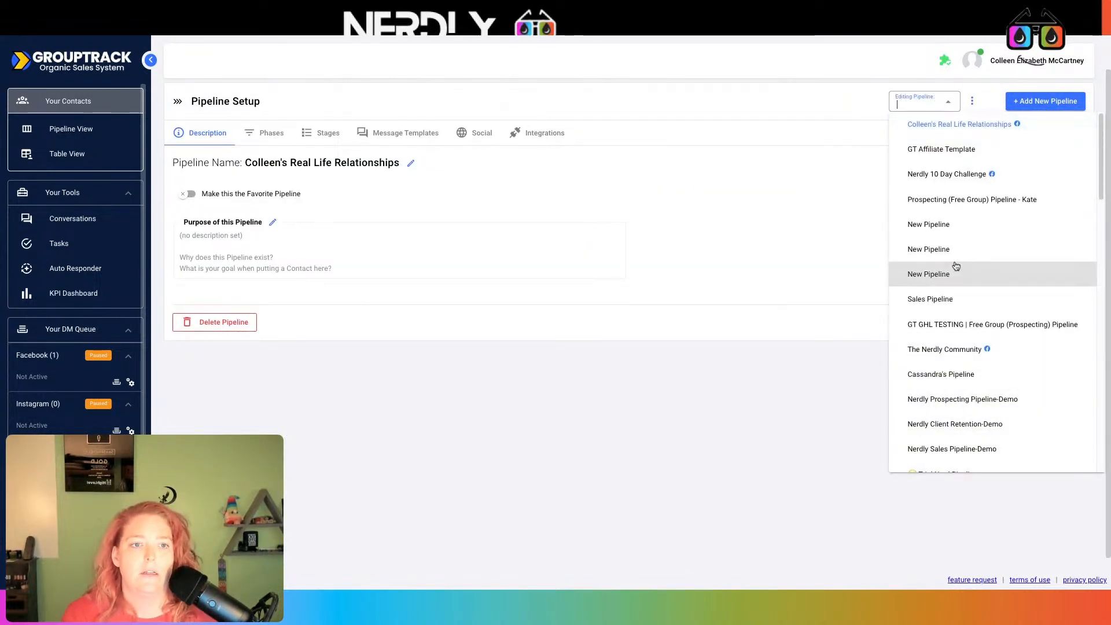
pyautogui.scroll(-5, 957, 267)
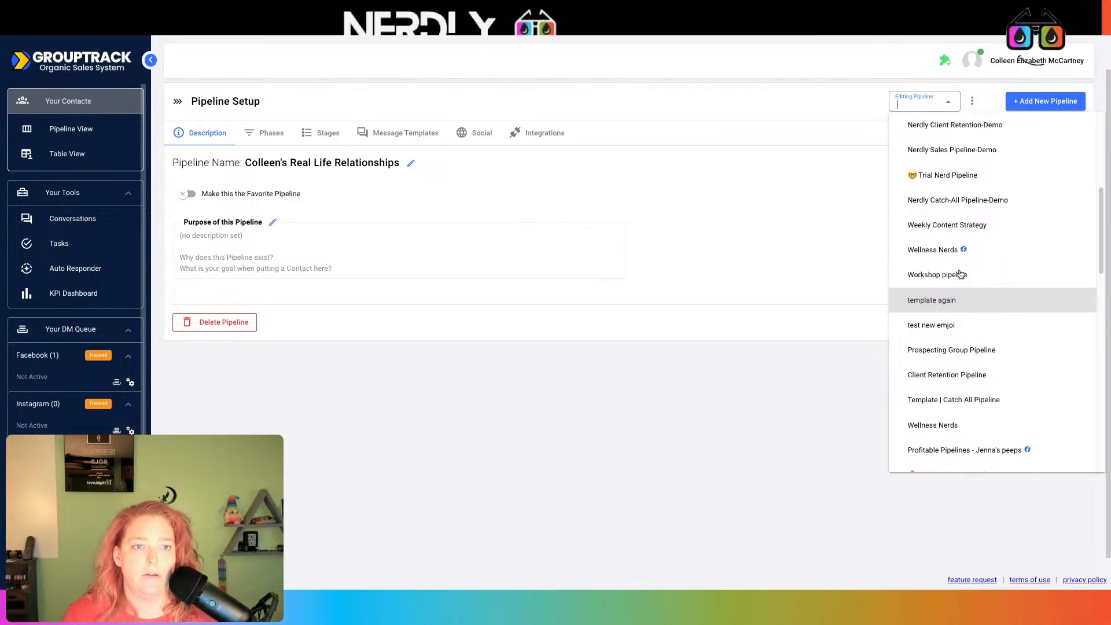
pyautogui.write('sd')
pyautogui.press('BackSpace')
pyautogui.press('BackSpace')
pyautogui.write('demo')
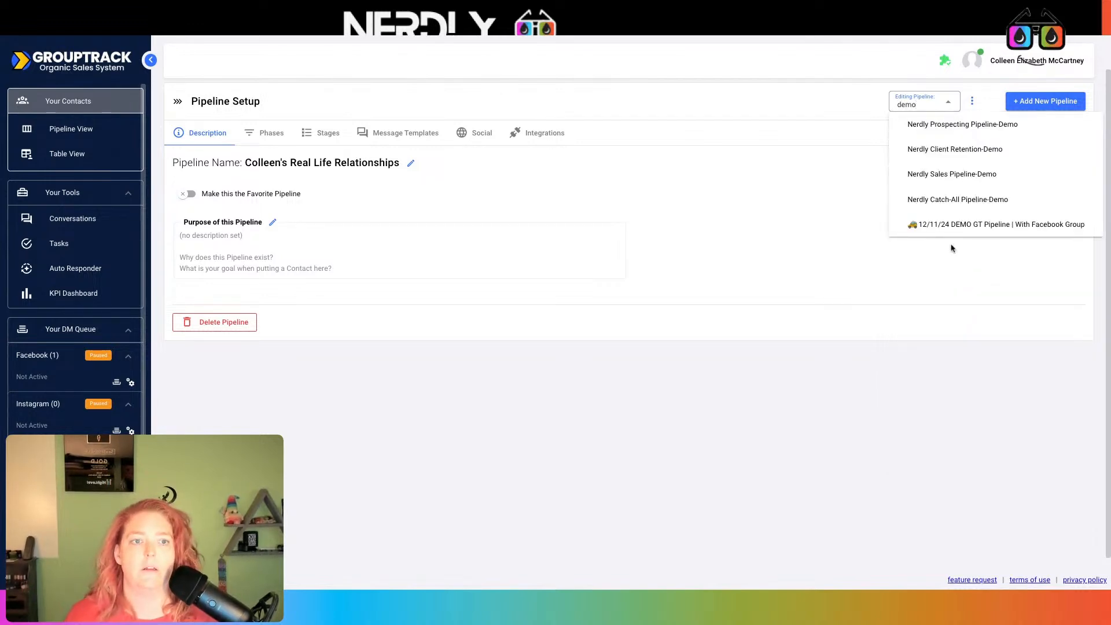
pyautogui.click(950, 230)
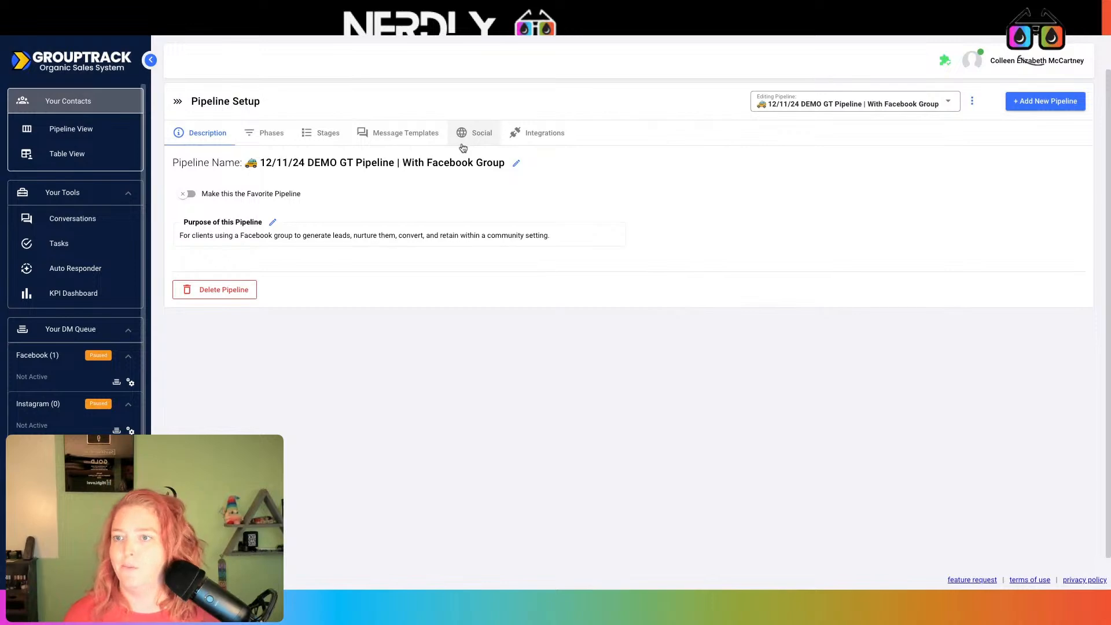
pyautogui.click(328, 135)
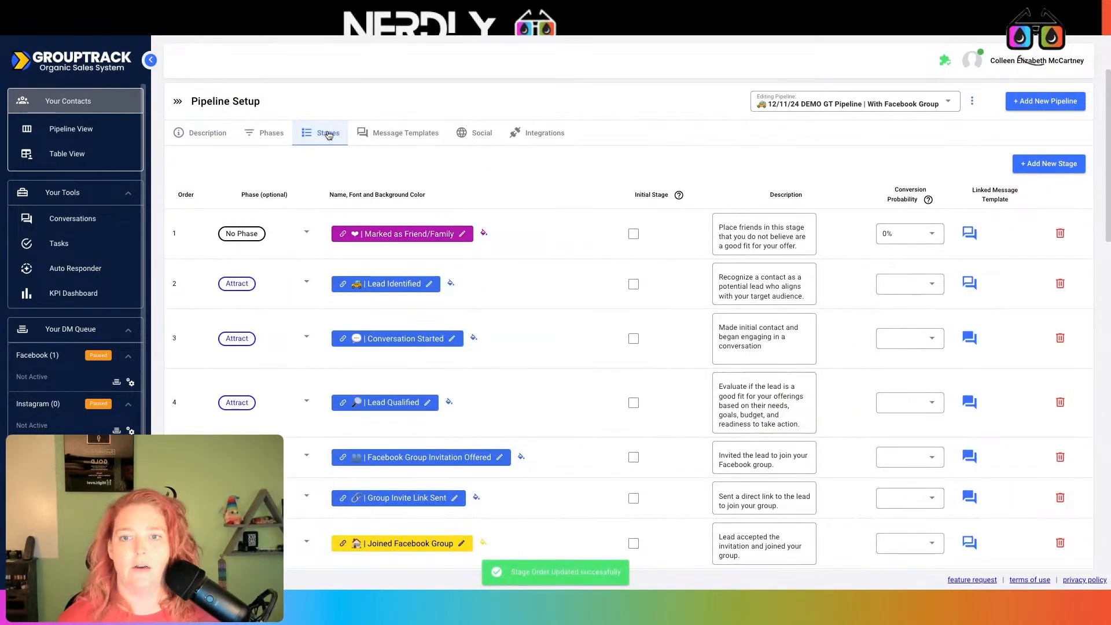
# Make Marked as Friend/Family the initial stage and show the pipeline's Social settings
pyautogui.click(633, 234)
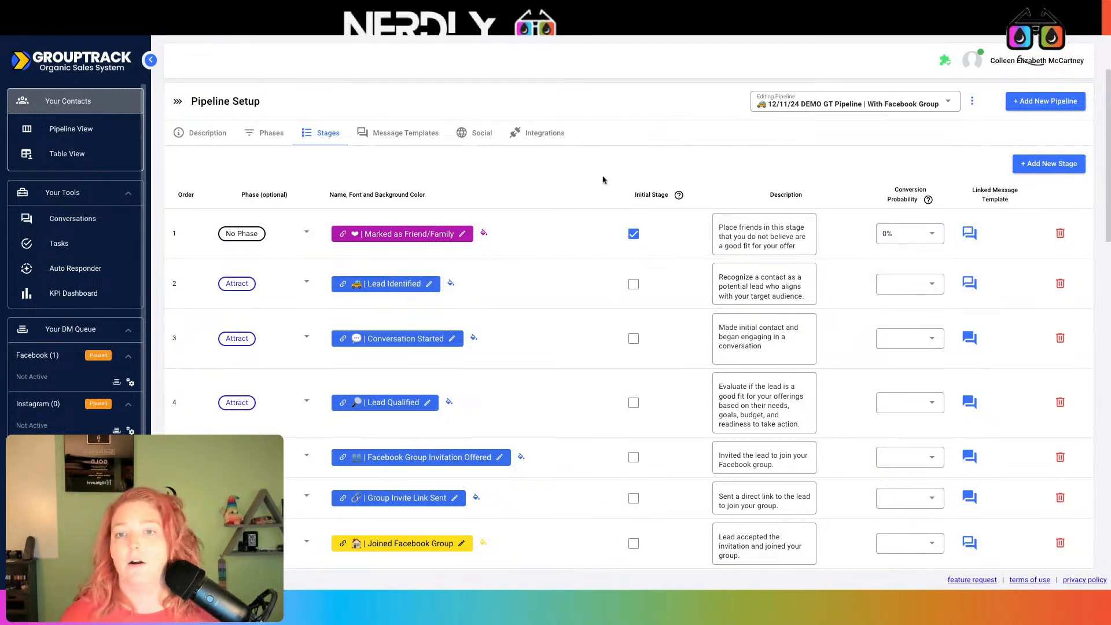
pyautogui.click(480, 134)
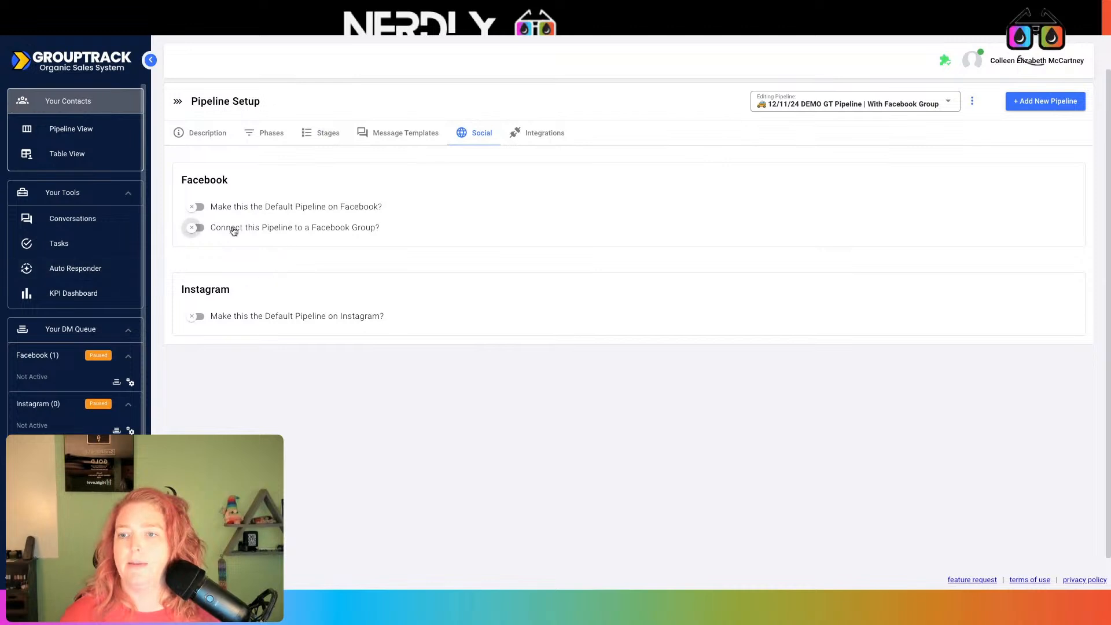
# Turn on the Facebook Group connection and find the Testing Group page on Facebook
pyautogui.click(195, 227)
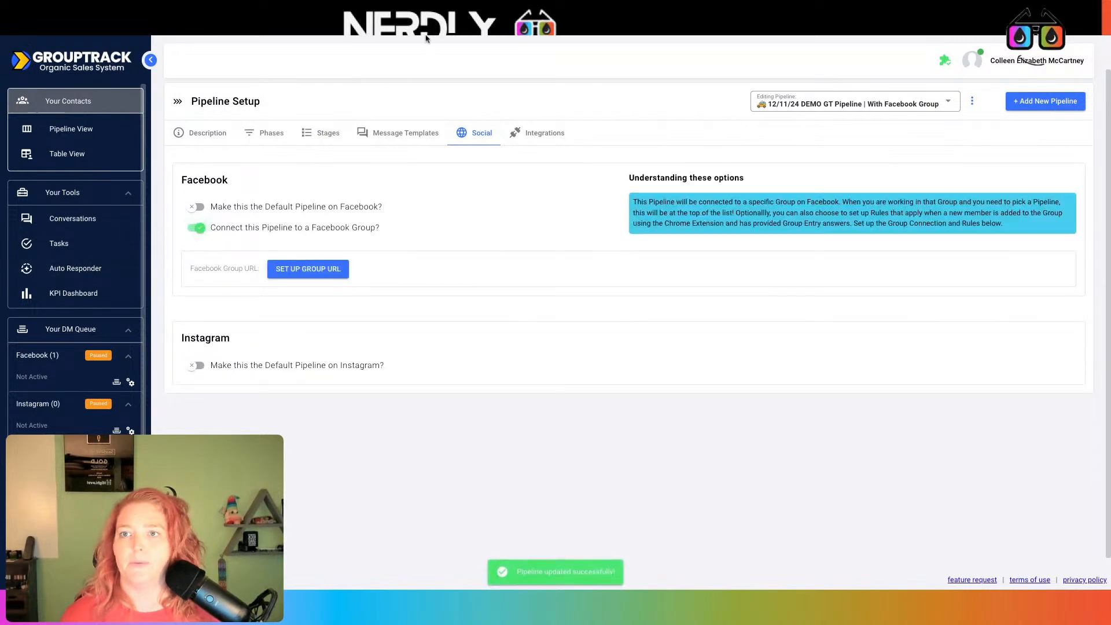
pyautogui.hotkey('ctrl', 't')
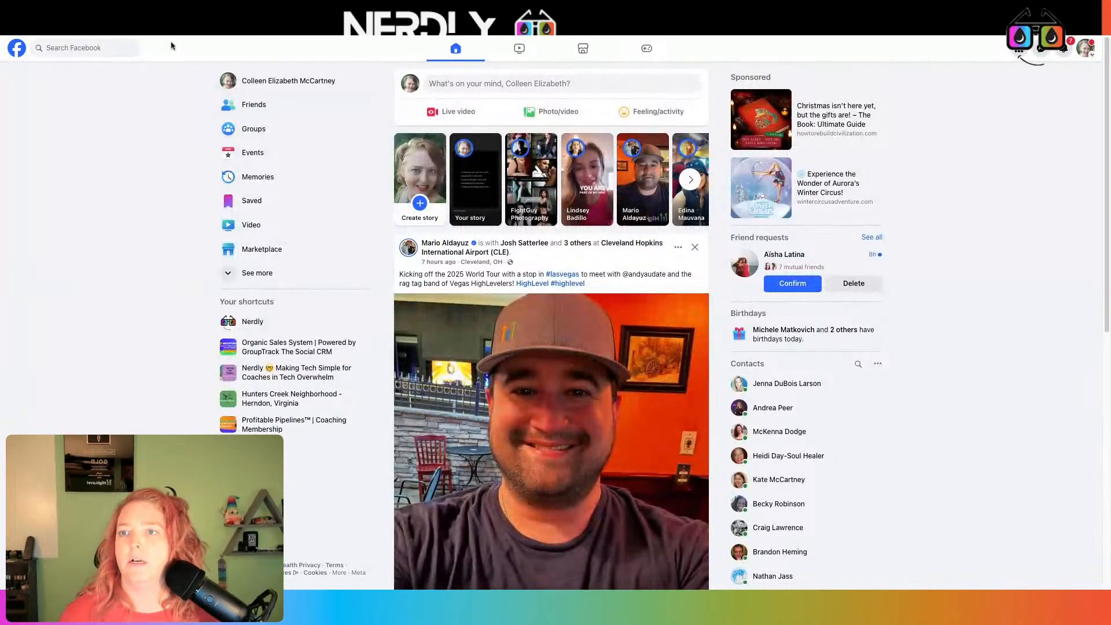
pyautogui.click(113, 54)
pyautogui.write('te')
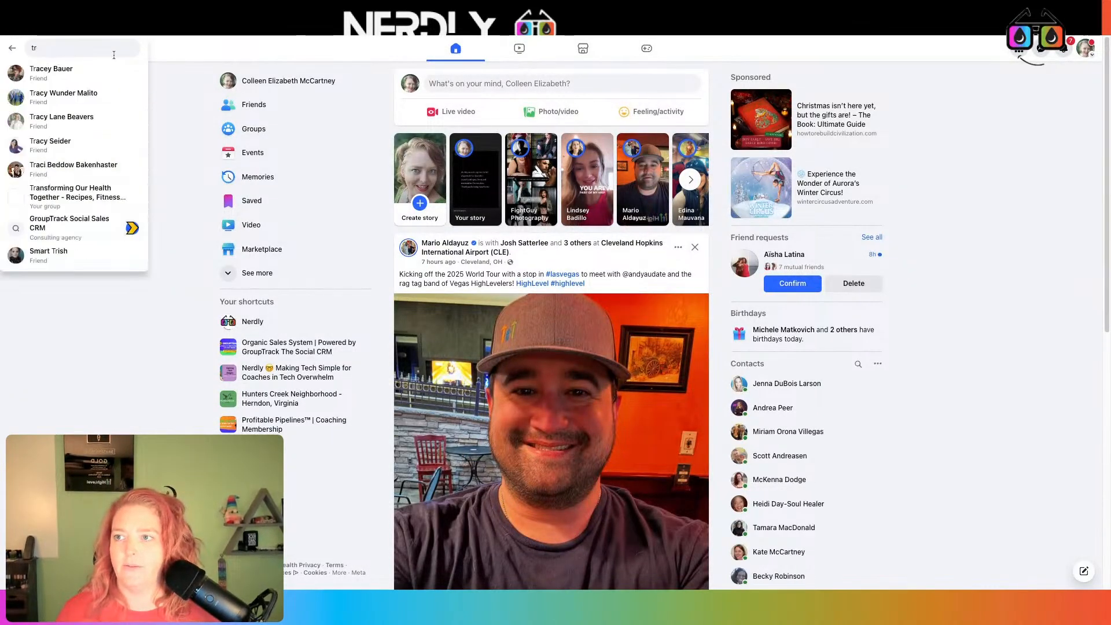
pyautogui.write('st')
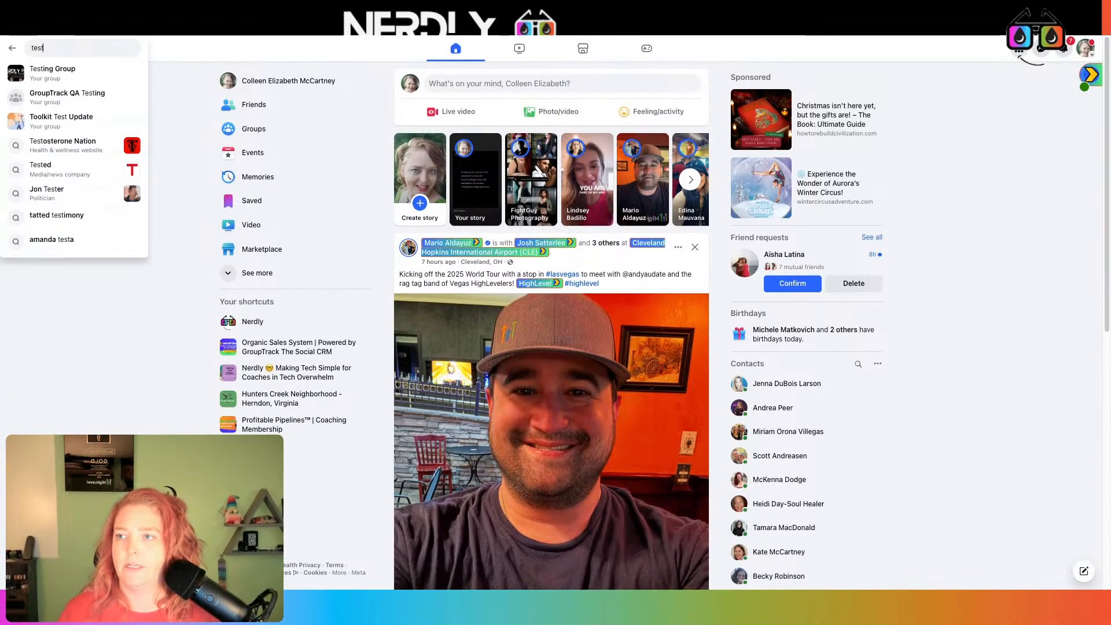
pyautogui.click(127, 71)
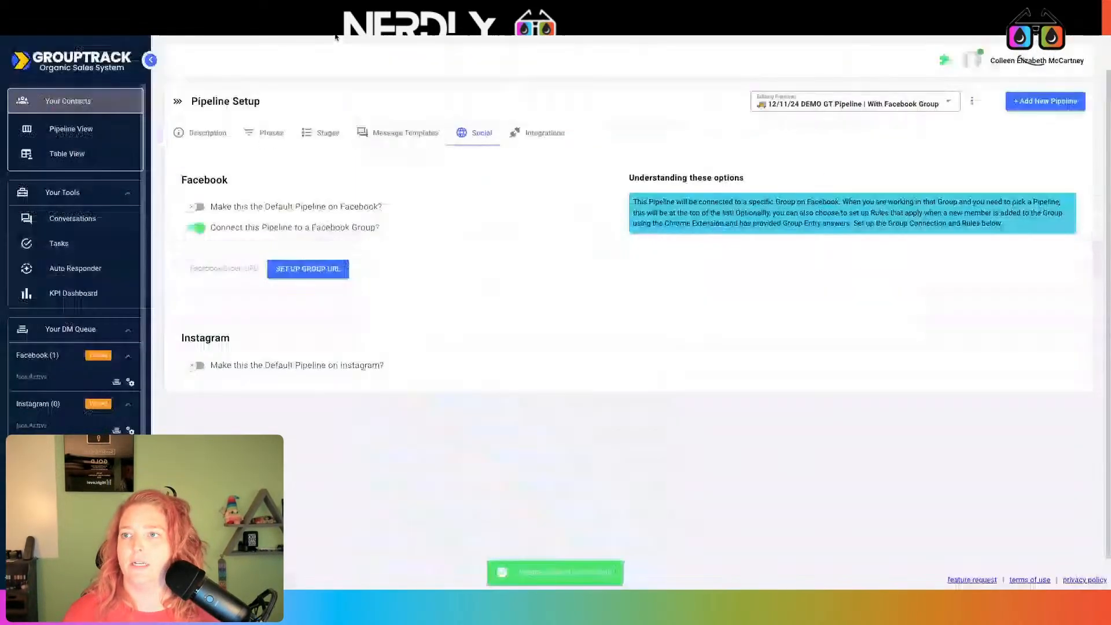
# Paste the Testing Group URL as the group URL and confirm, dismissing the already-linked warning
pyautogui.click(310, 276)
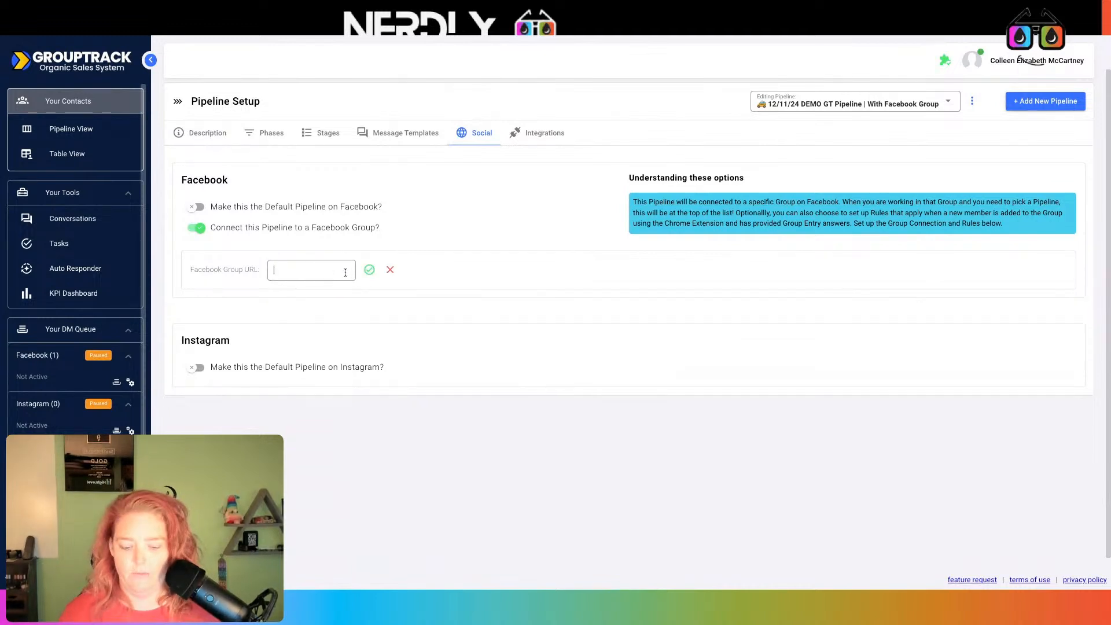
pyautogui.hotkey('ctrl', 'v')
pyautogui.click(369, 270)
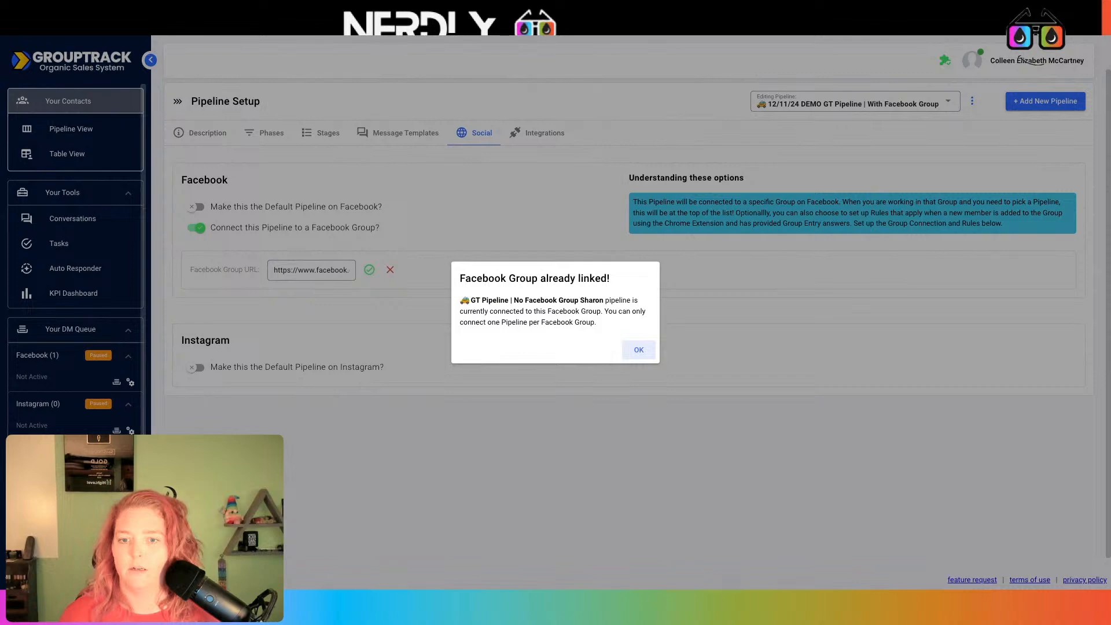
pyautogui.click(630, 349)
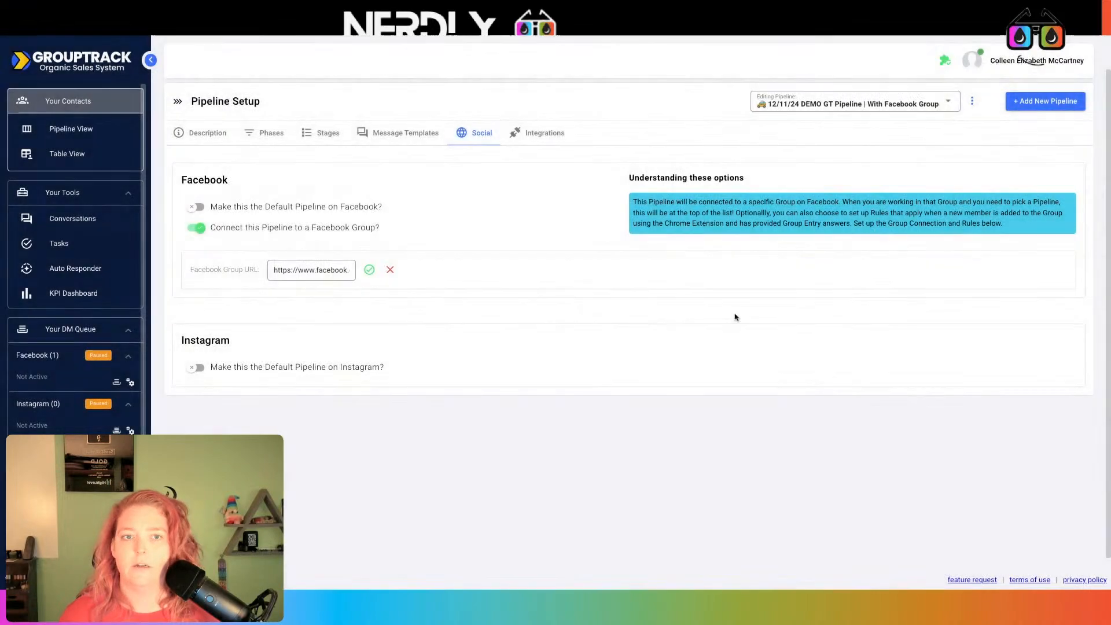
# Remove the Facebook group link from the No Facebook Group pipeline
pyautogui.click(945, 104)
pyautogui.write('sh')
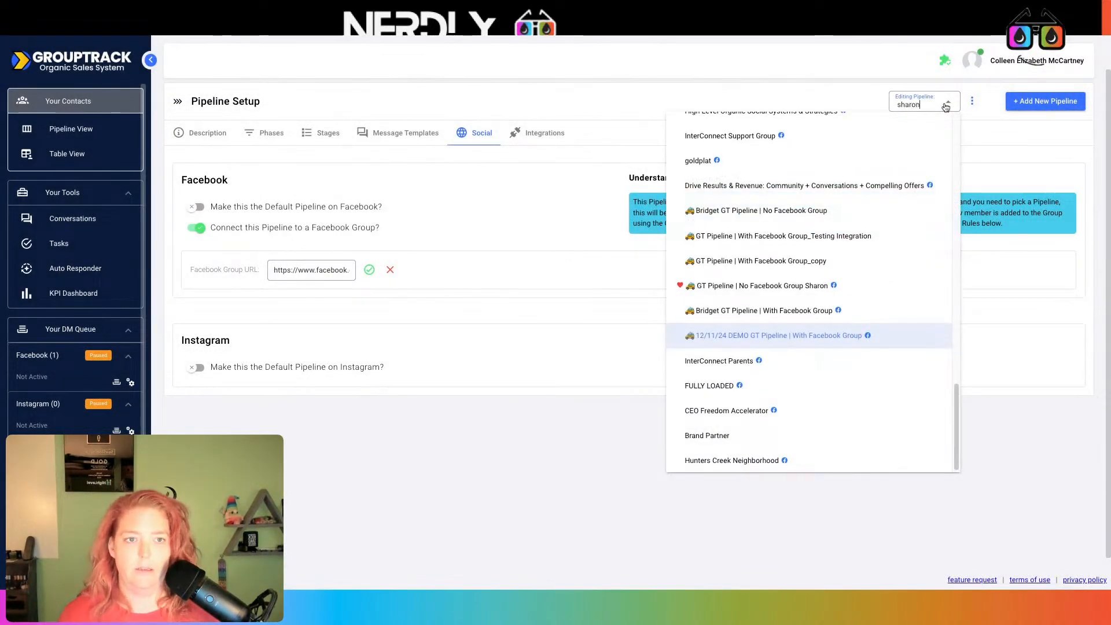
pyautogui.write('aron')
pyautogui.click(954, 126)
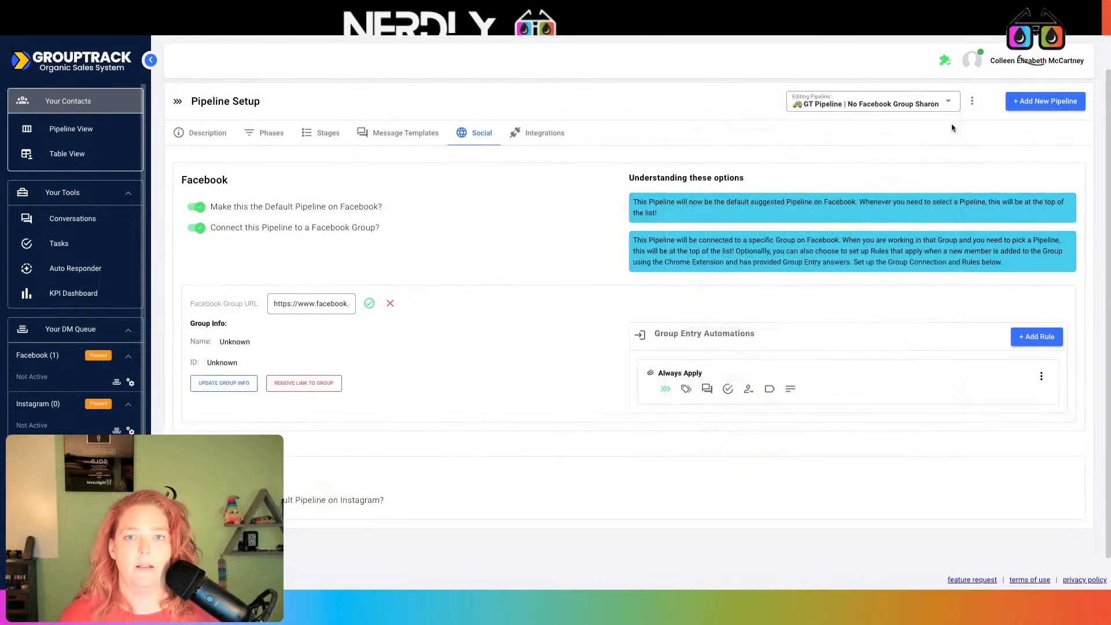
pyautogui.click(309, 384)
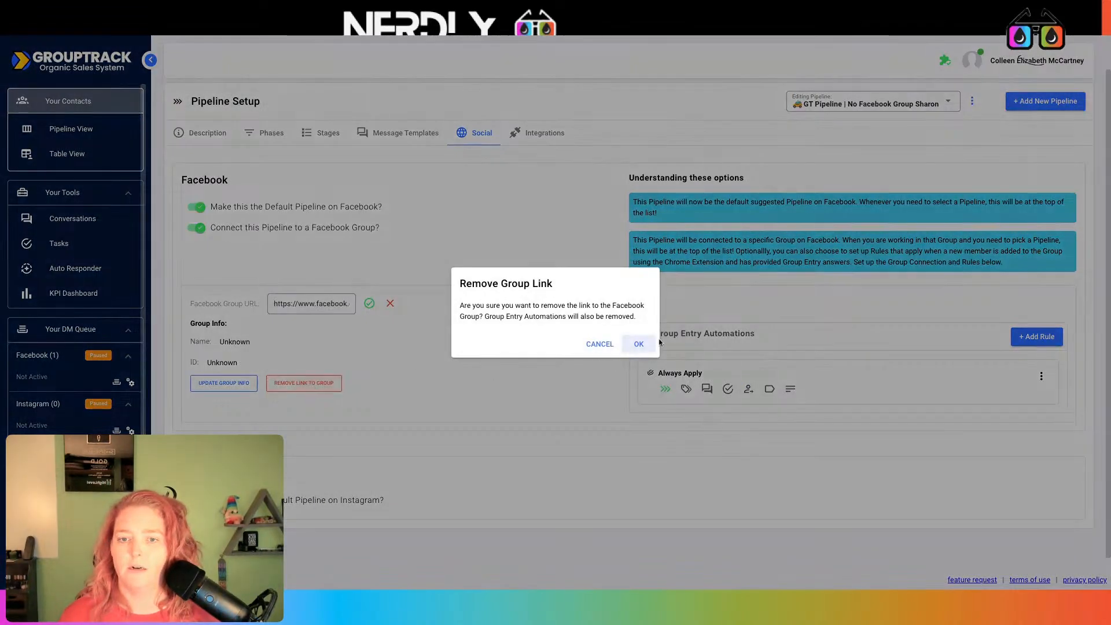
pyautogui.click(631, 347)
# Save the testingfbstuffout group URL on the 12/11/24 DEMO GT Pipeline
pyautogui.click(925, 103)
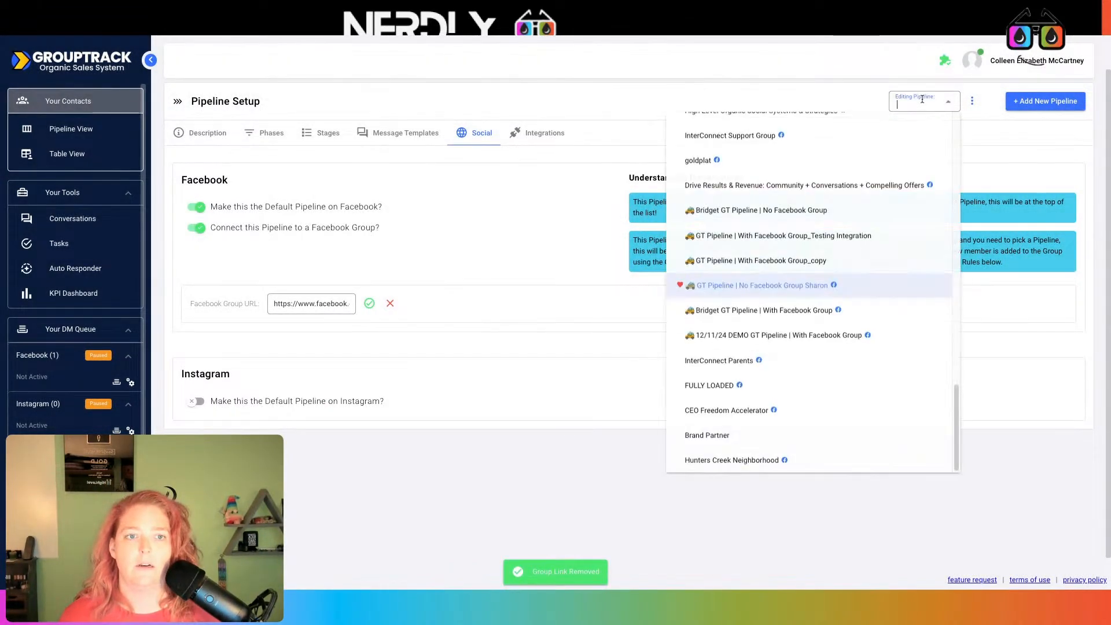
pyautogui.write('demo')
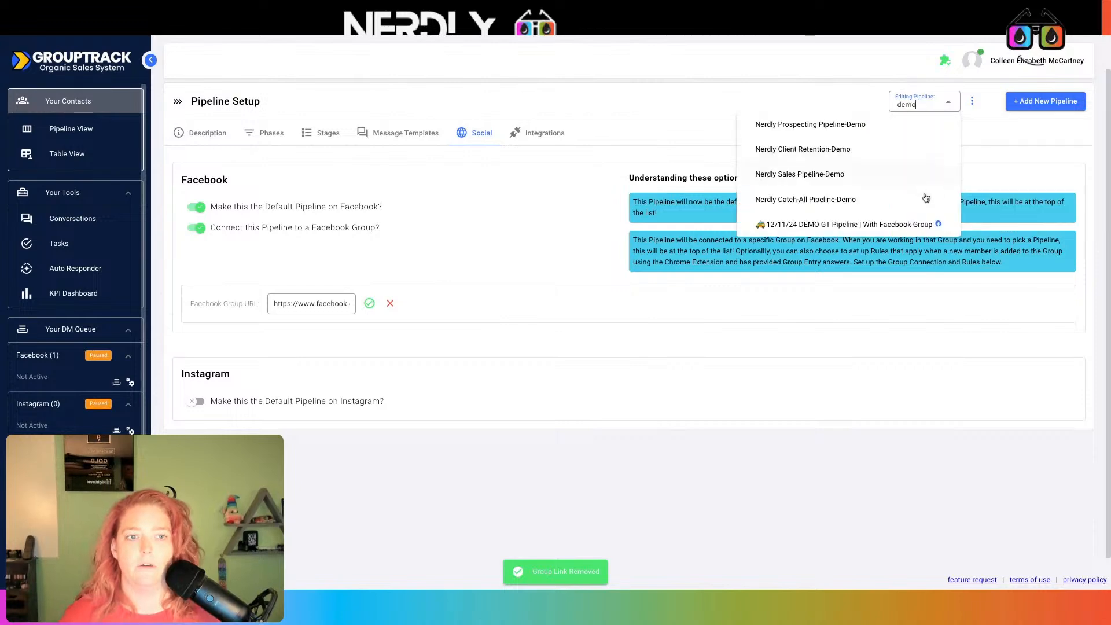
pyautogui.click(872, 227)
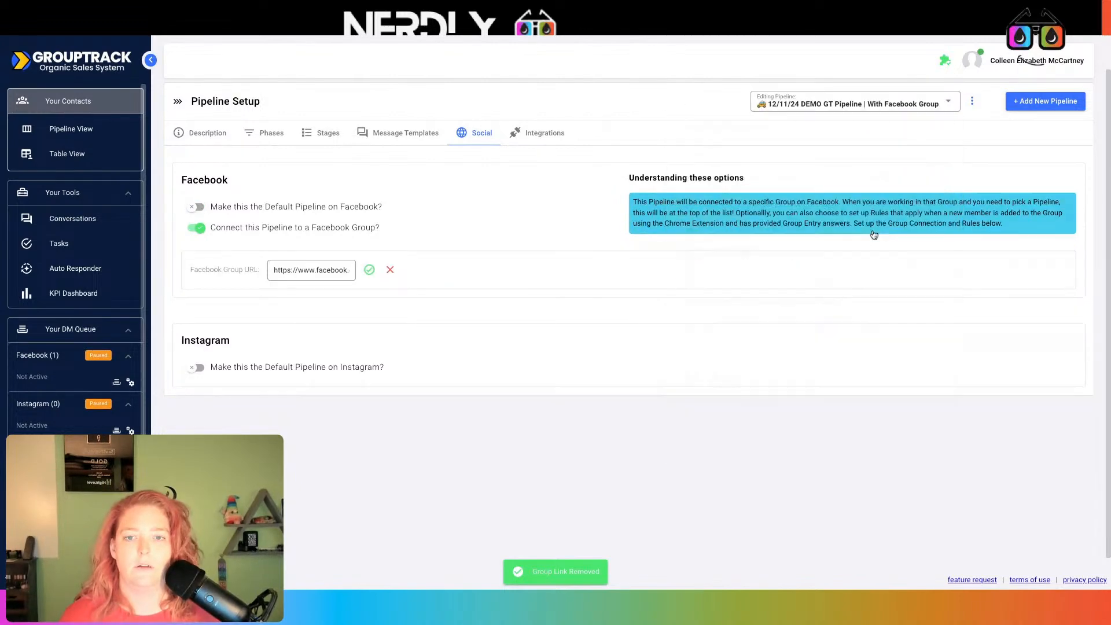
pyautogui.click(368, 270)
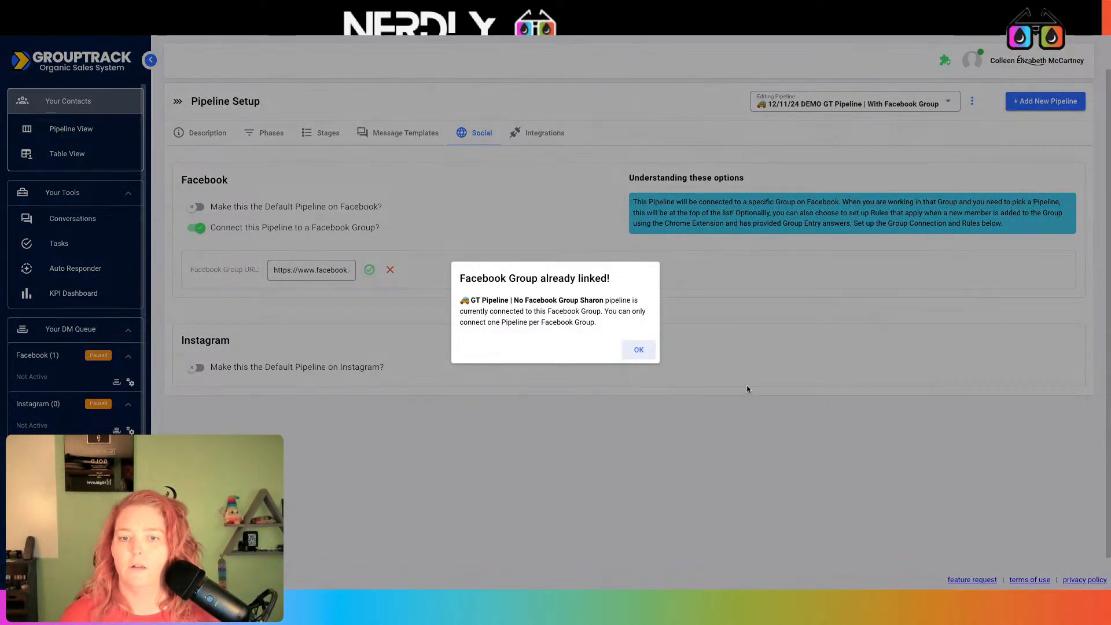
pyautogui.click(638, 350)
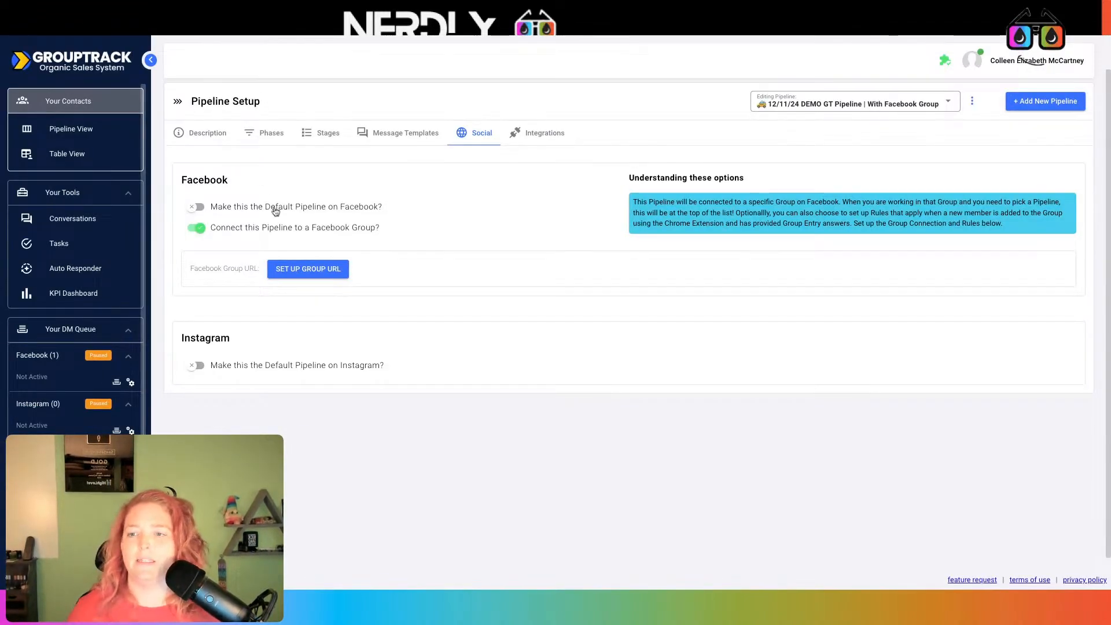
pyautogui.click(298, 267)
pyautogui.write('https://www.facebook.com/groups/testingfbstuffout')
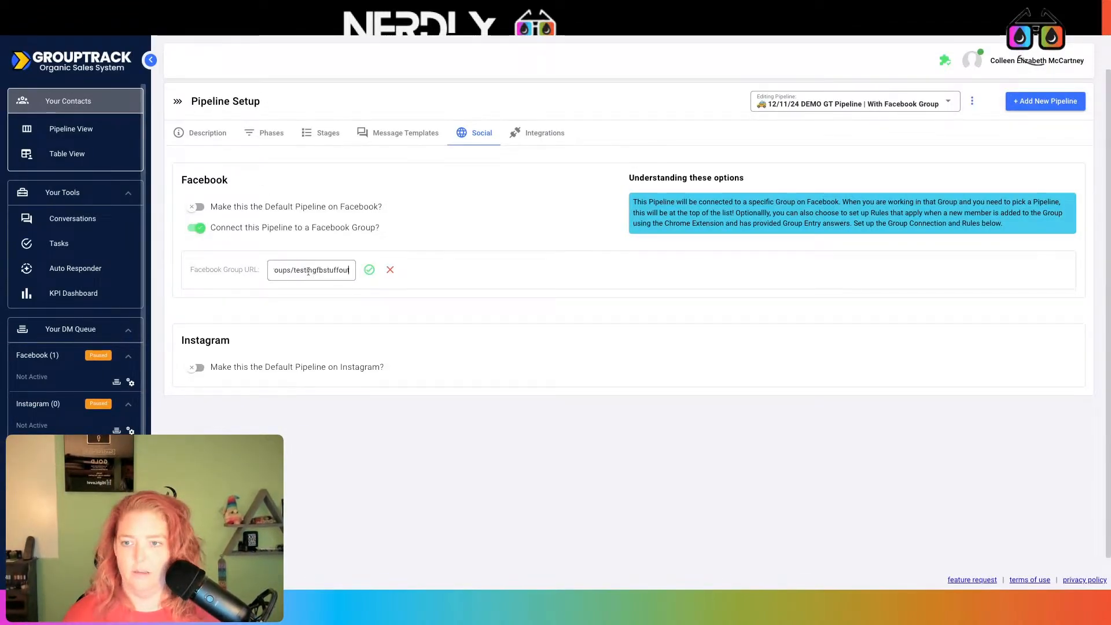
pyautogui.click(369, 270)
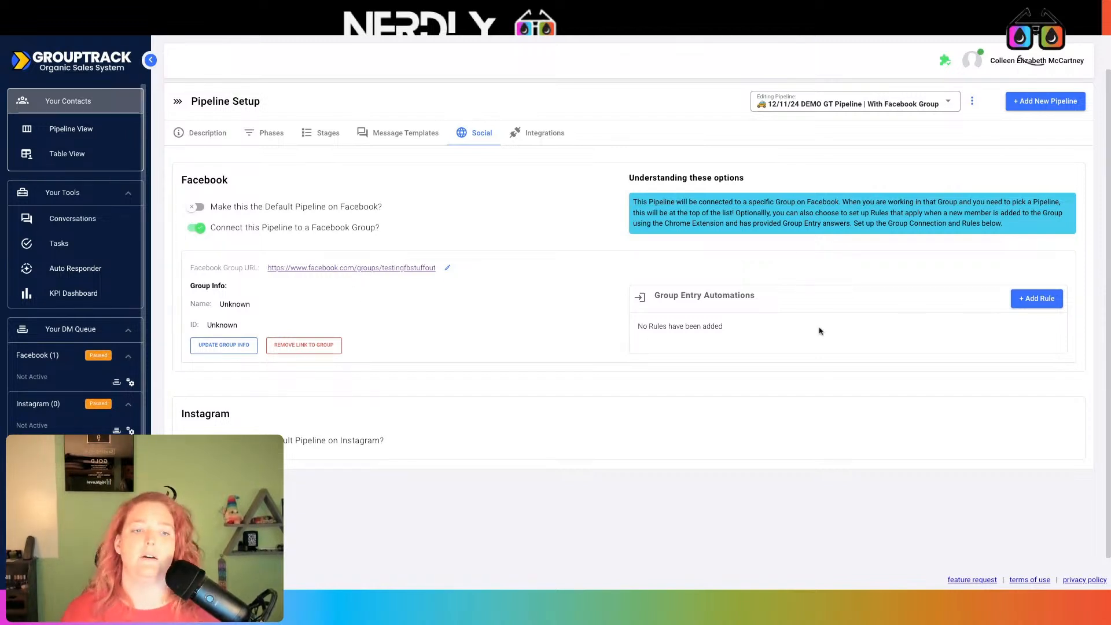
pyautogui.scroll(-1, 754, 323)
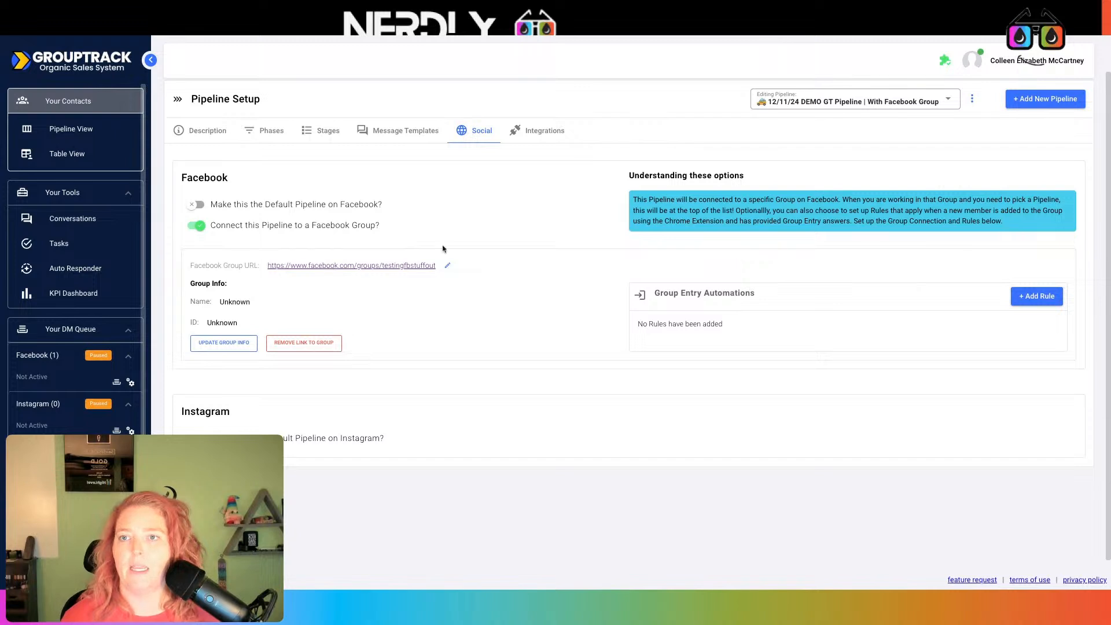
pyautogui.click(306, 28)
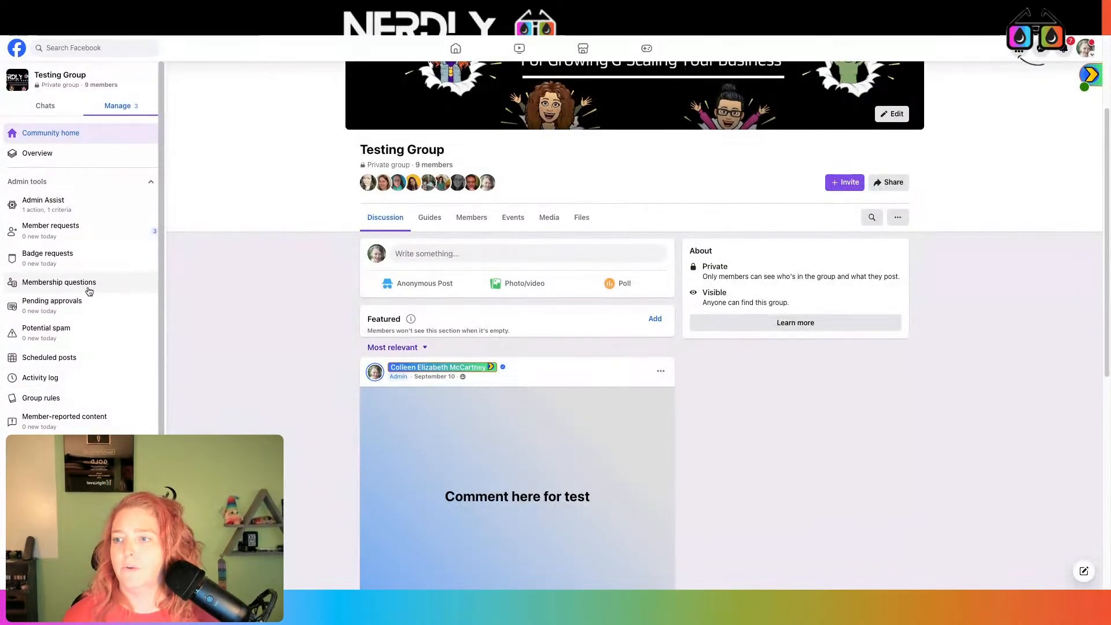
# Reword membership Question 1 to 'Email address & Phone to stay in the know' and save
pyautogui.click(88, 283)
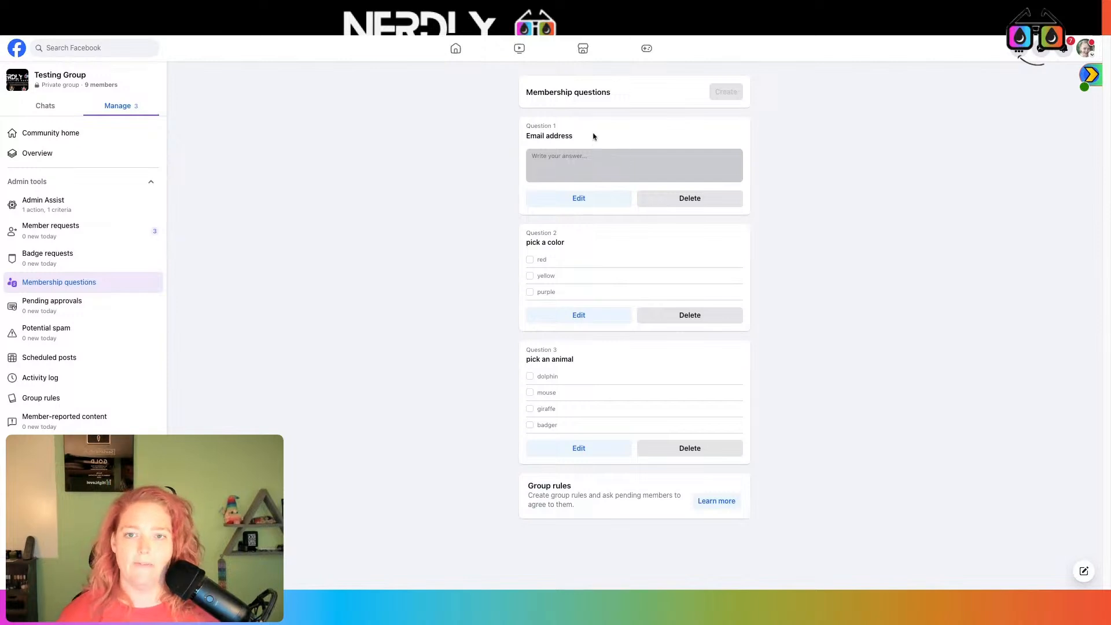
pyautogui.click(590, 204)
pyautogui.write('& Phone to stay')
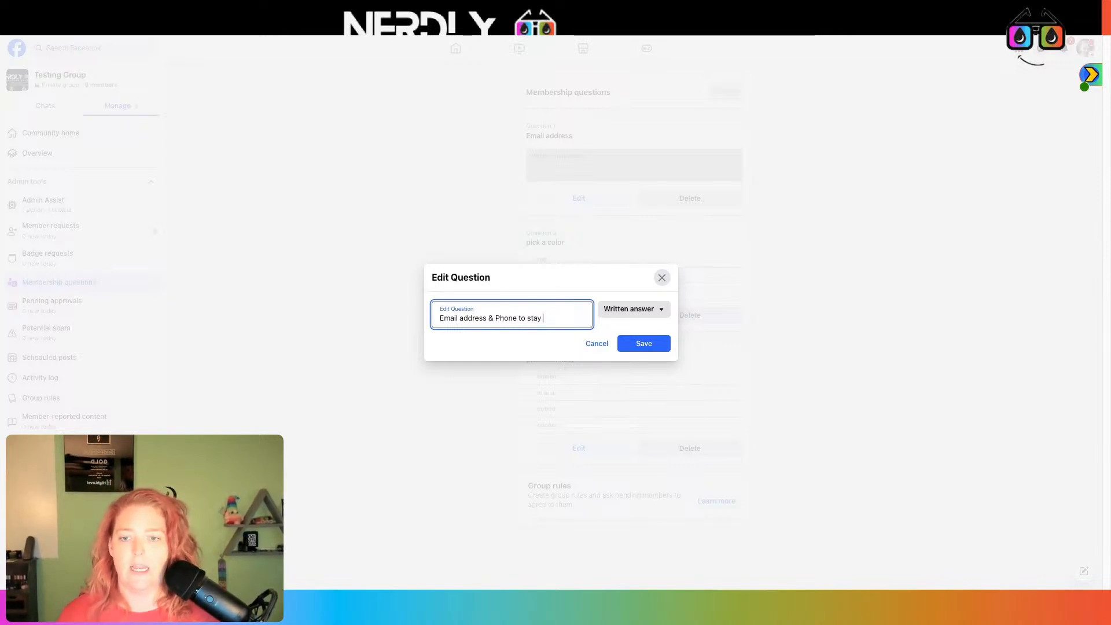
pyautogui.write('w')
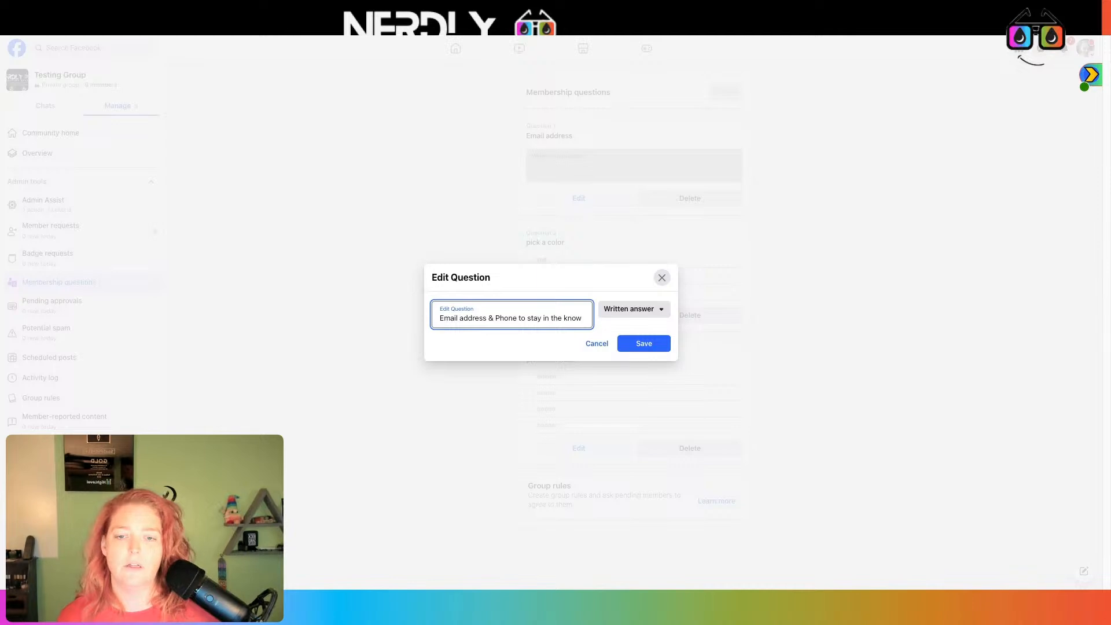
pyautogui.click(644, 344)
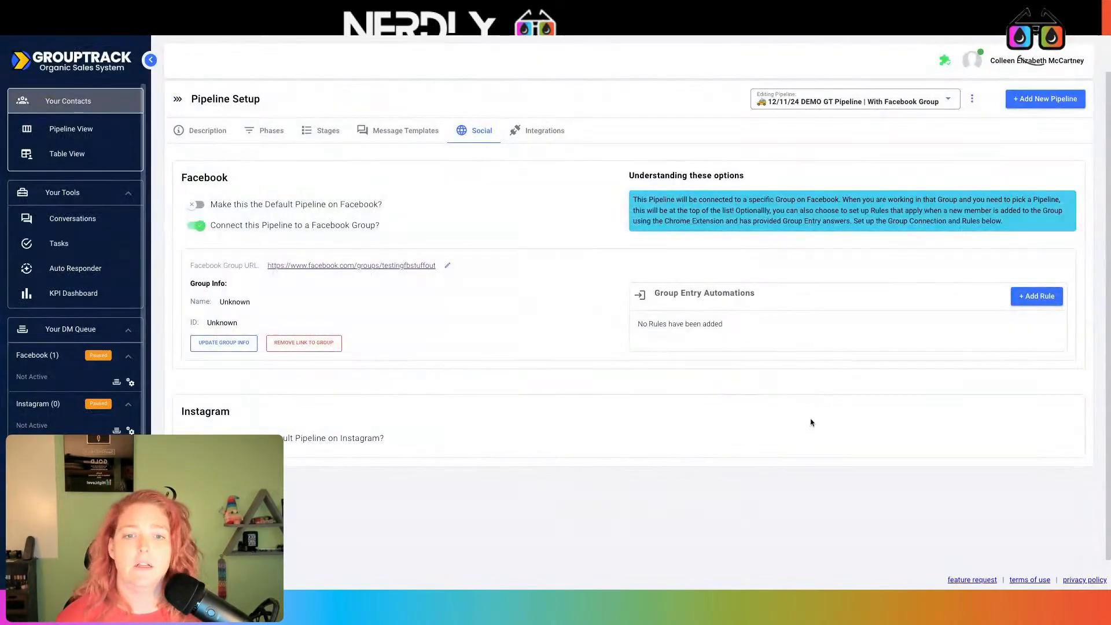
# Add a new group entry rule that applies to every new member
pyautogui.click(1048, 296)
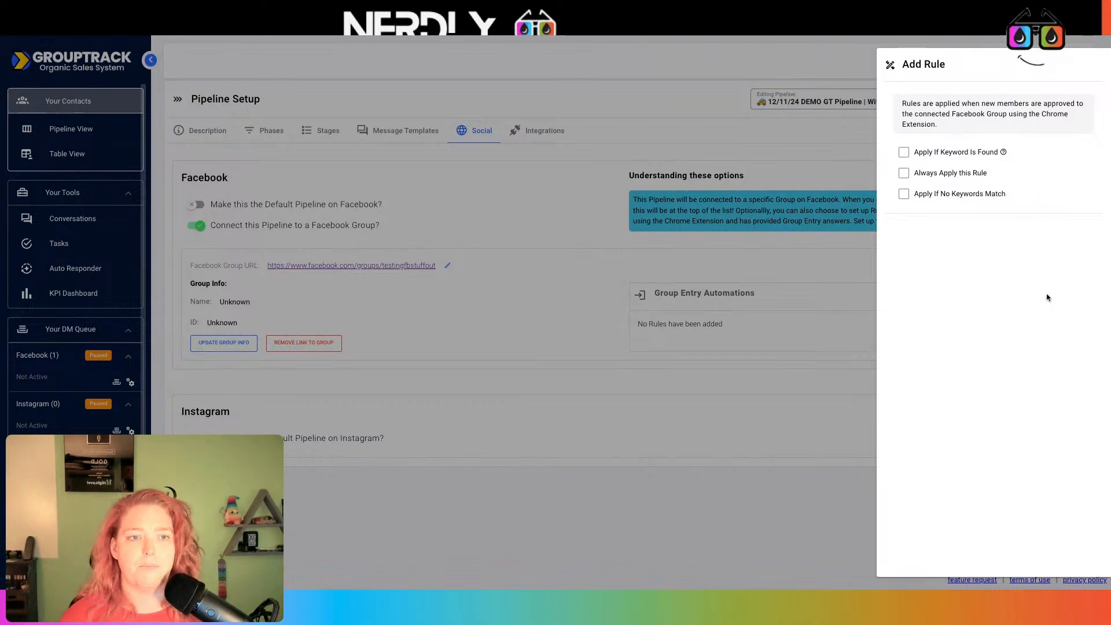
pyautogui.click(903, 173)
pyautogui.click(985, 350)
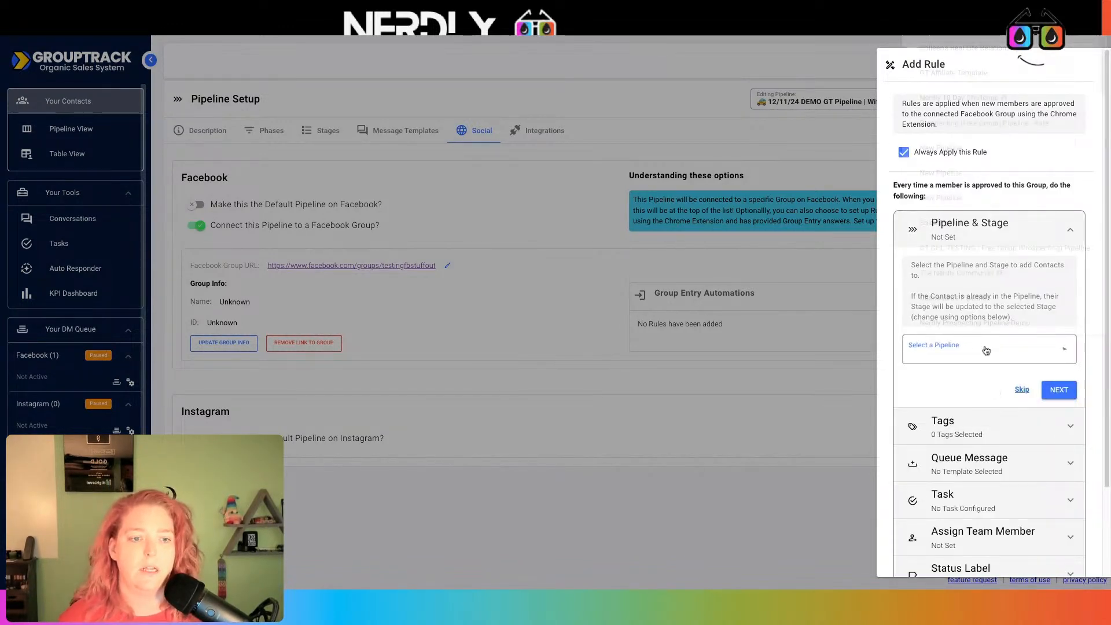
pyautogui.press('d')
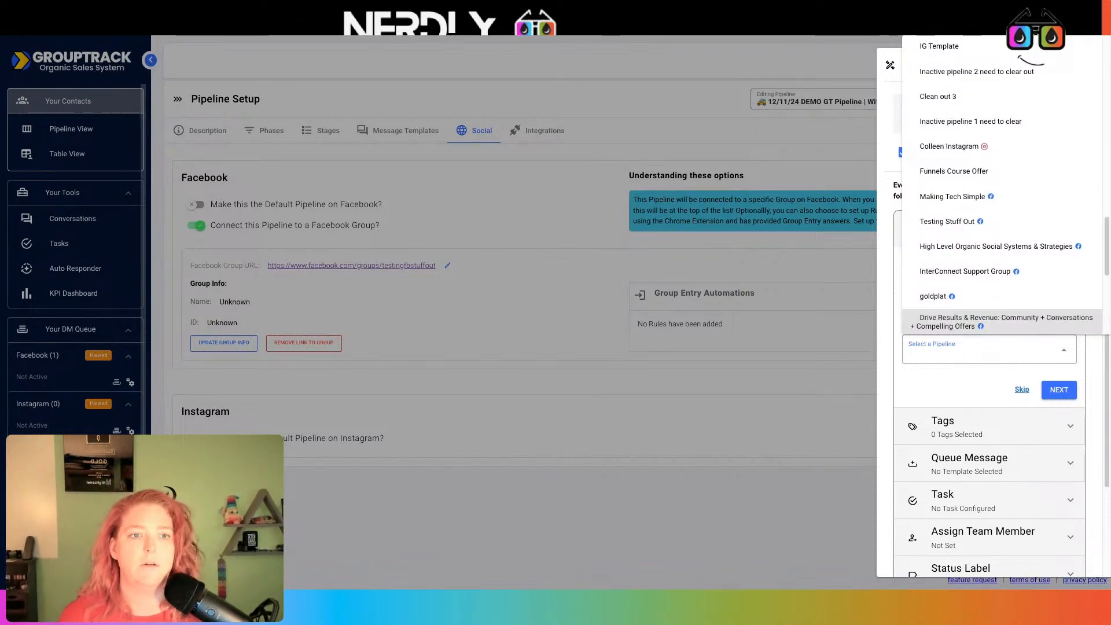
pyautogui.scroll(10, 981, 217)
pyautogui.scroll(5, 977, 212)
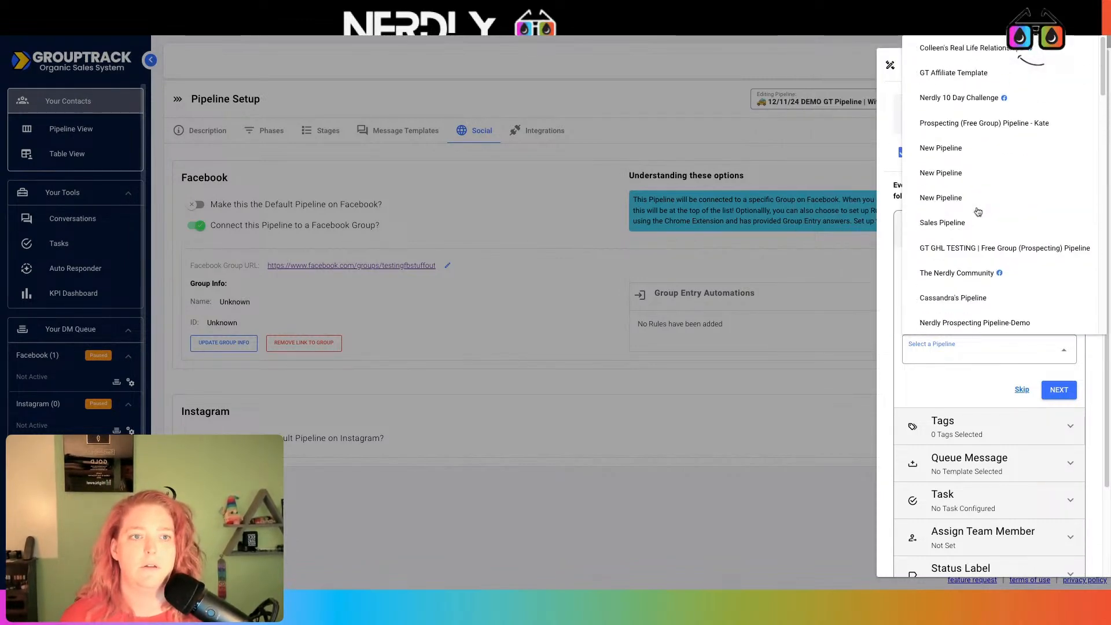
pyautogui.click(945, 386)
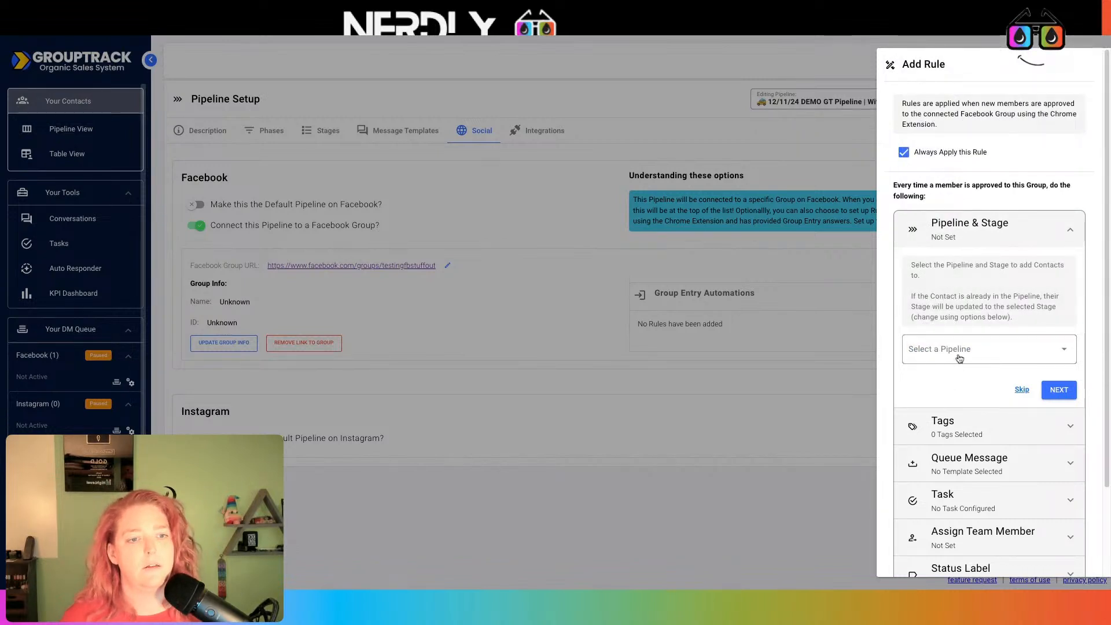
# Set the rule to 12/11/24 DEMO GT Pipeline, stage Joined Facebook Group, forward moves only
pyautogui.click(983, 349)
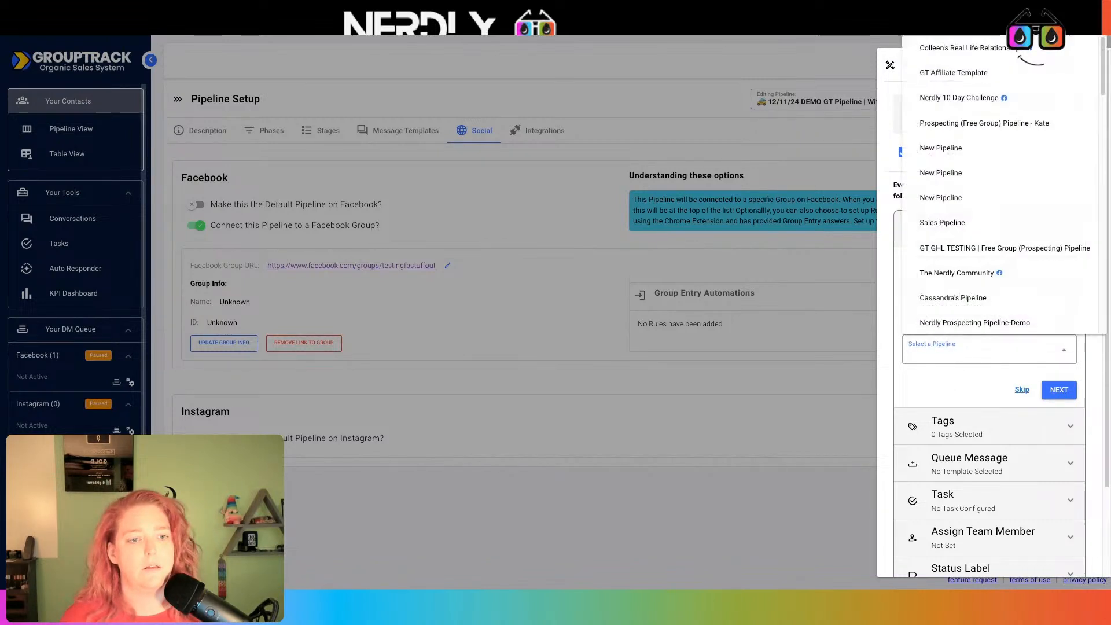
pyautogui.scroll(-3, 991, 246)
pyautogui.scroll(-15, 991, 244)
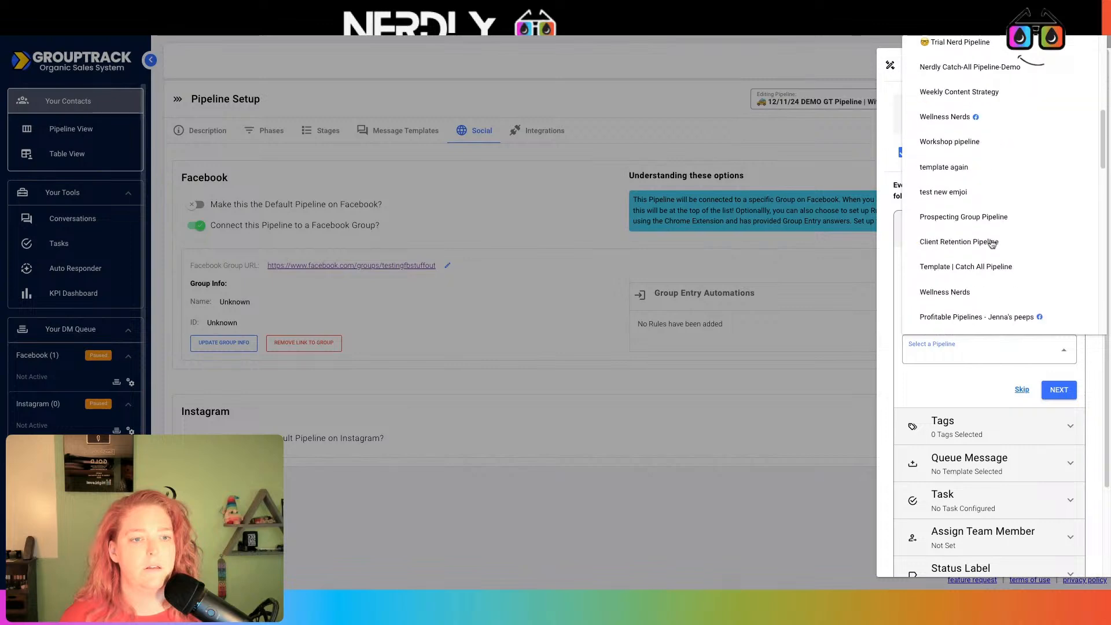
pyautogui.scroll(-8, 983, 282)
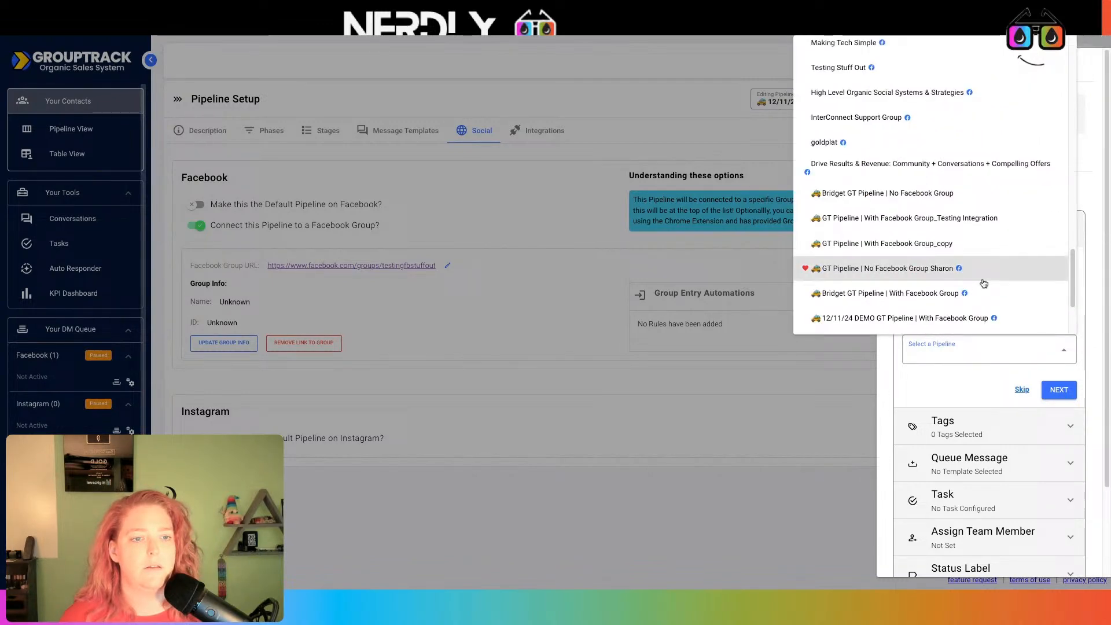
pyautogui.click(998, 317)
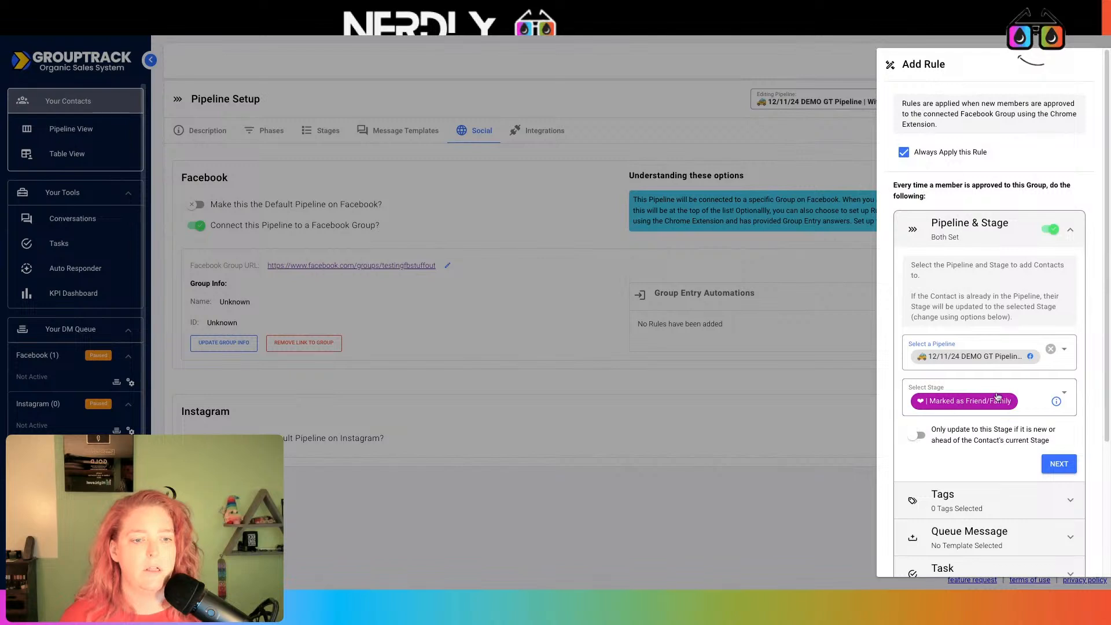
pyautogui.scroll(-2, 973, 333)
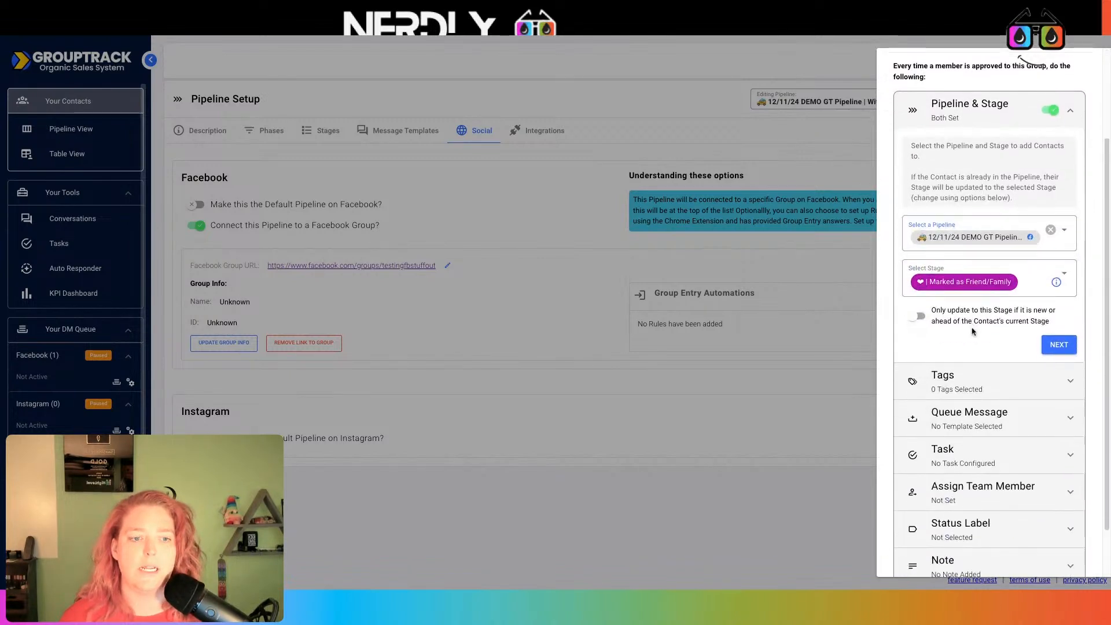
pyautogui.click(1002, 285)
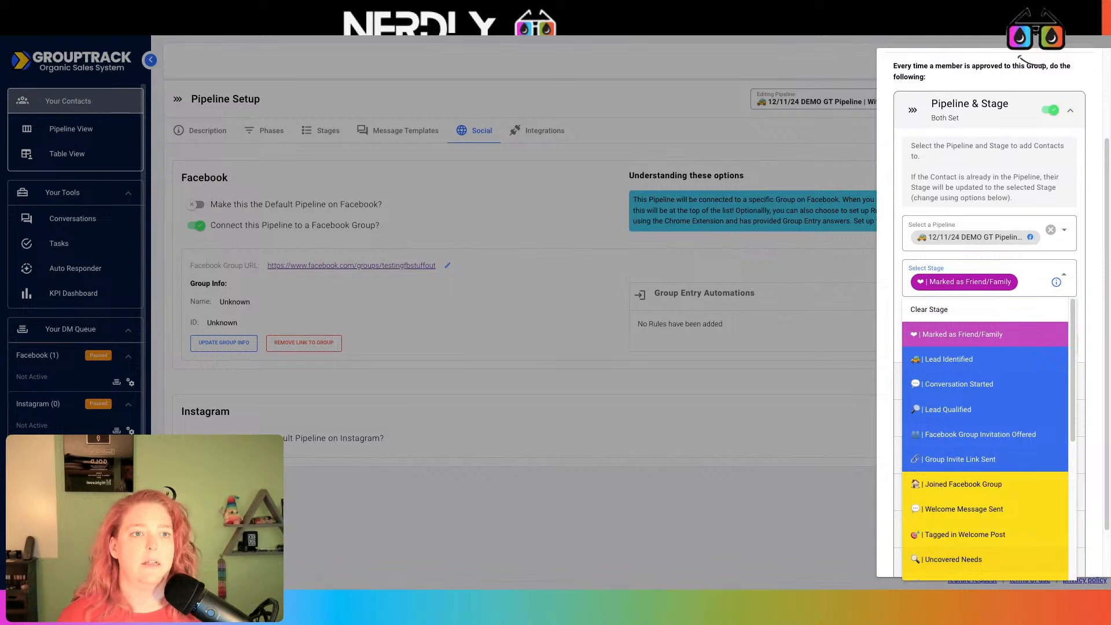
pyautogui.scroll(-4, 1019, 316)
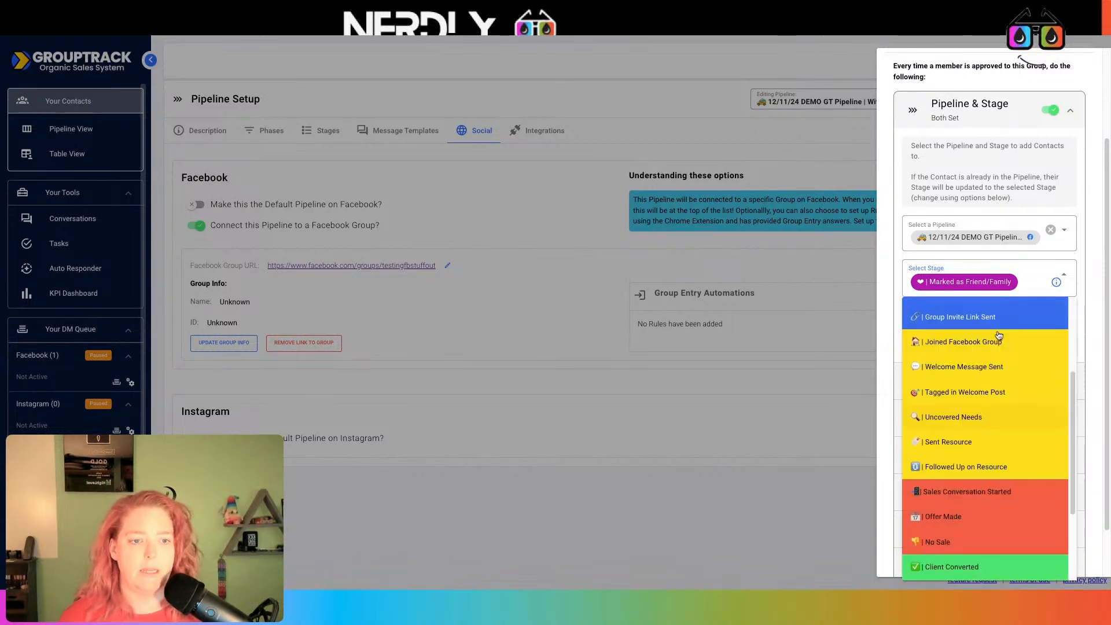
pyautogui.scroll(1, 988, 383)
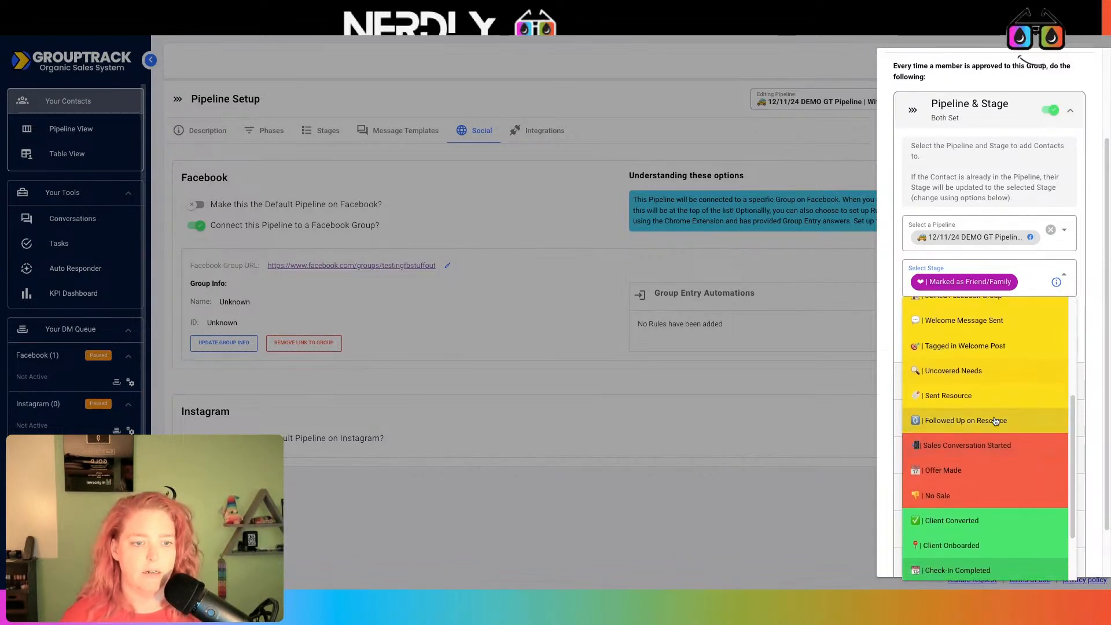
pyautogui.click(951, 318)
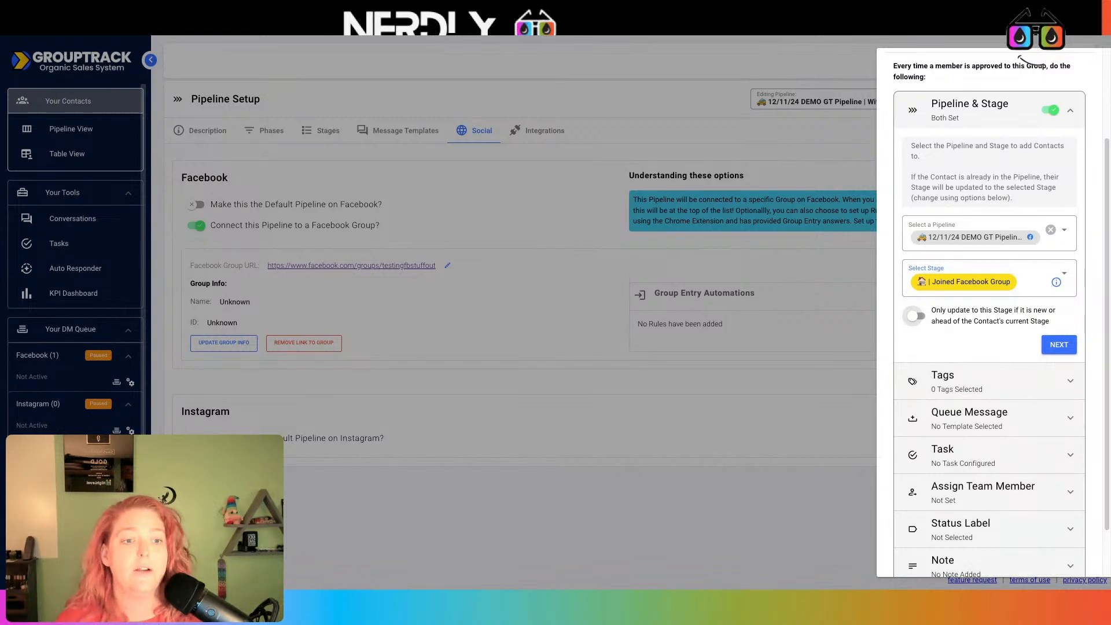
pyautogui.click(915, 316)
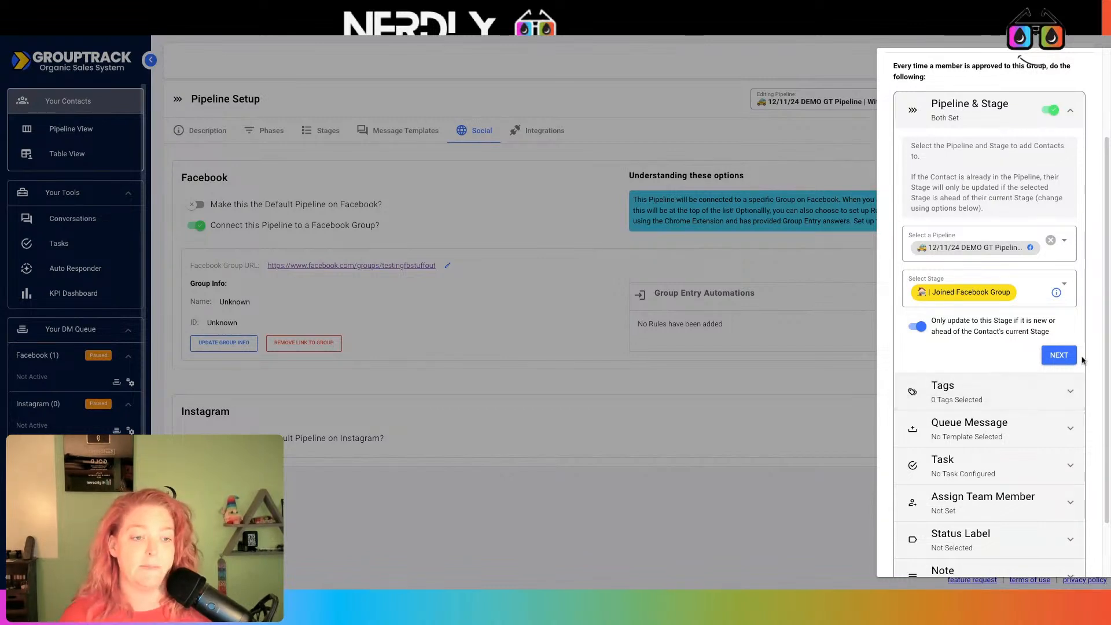
pyautogui.click(1052, 357)
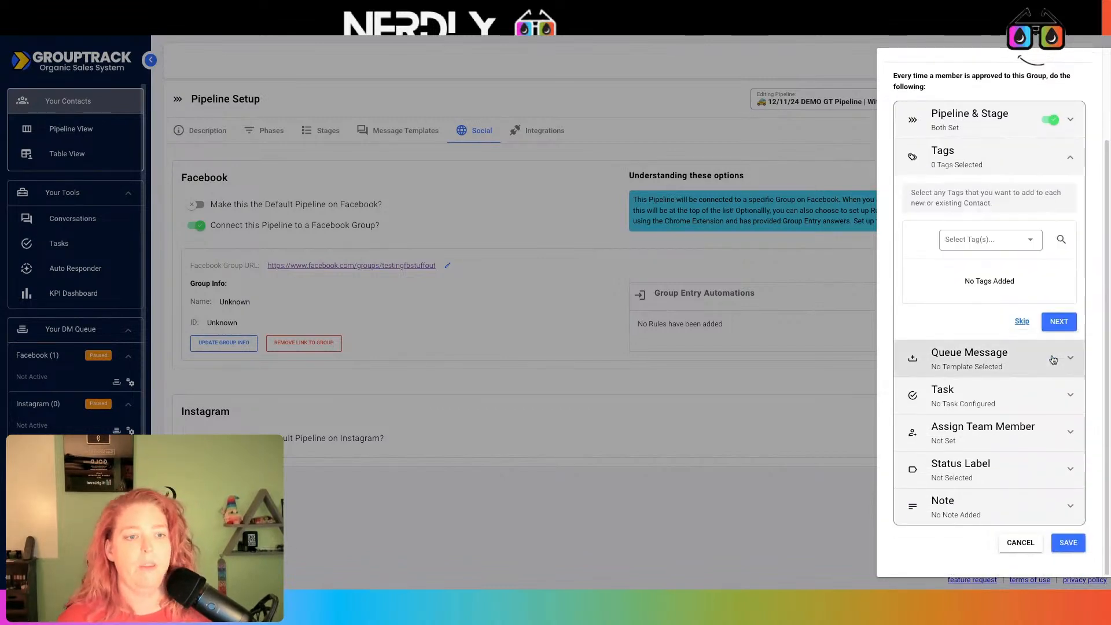
# Browse the list of tags available to apply to new members
pyautogui.click(979, 238)
pyautogui.scroll(-1, 1002, 369)
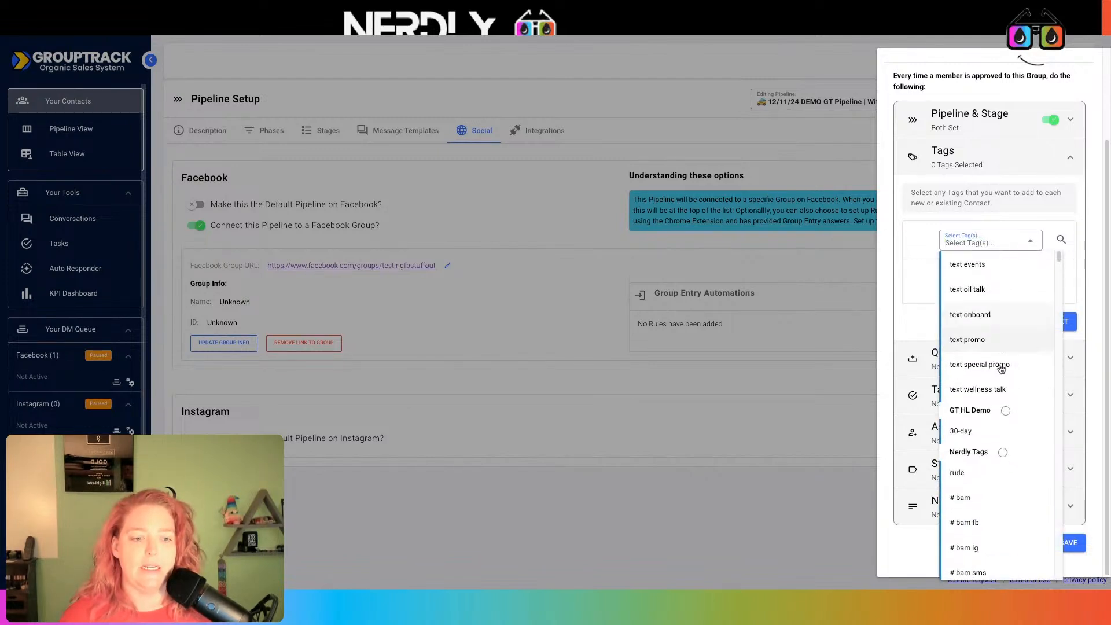
pyautogui.scroll(1, 1000, 366)
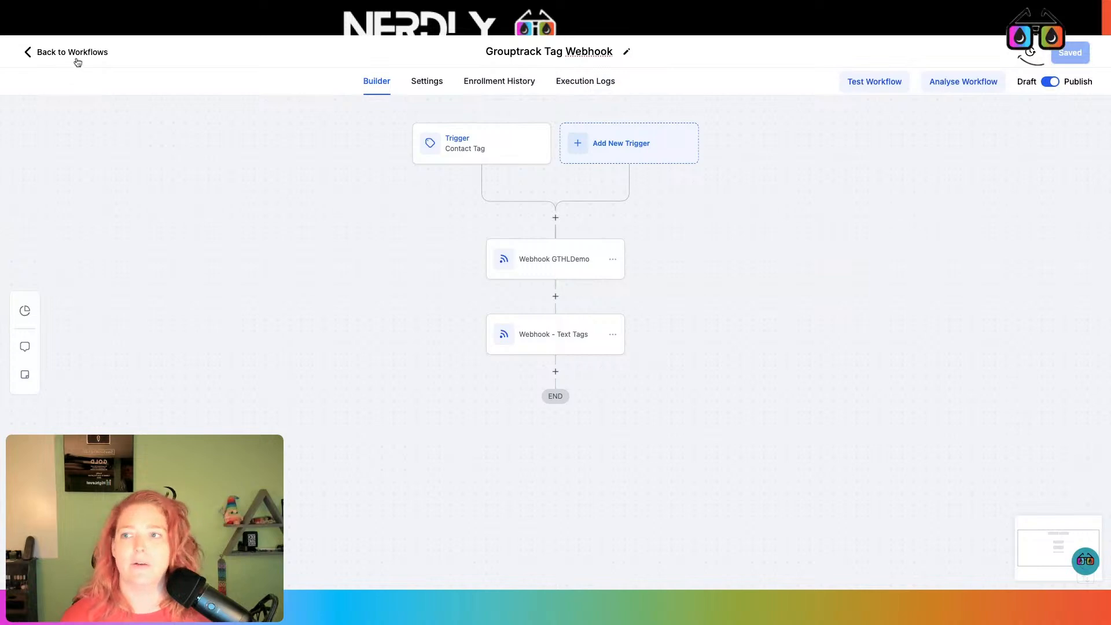
# Leave the workflow and go to the account's Tags settings
pyautogui.click(73, 52)
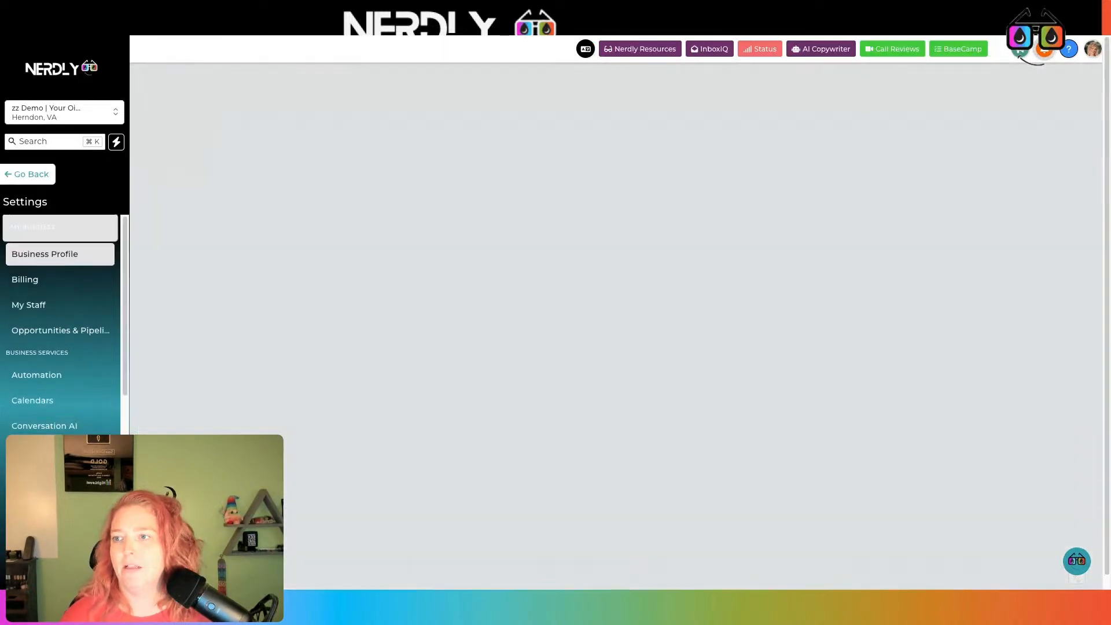
pyautogui.scroll(-2, 52, 306)
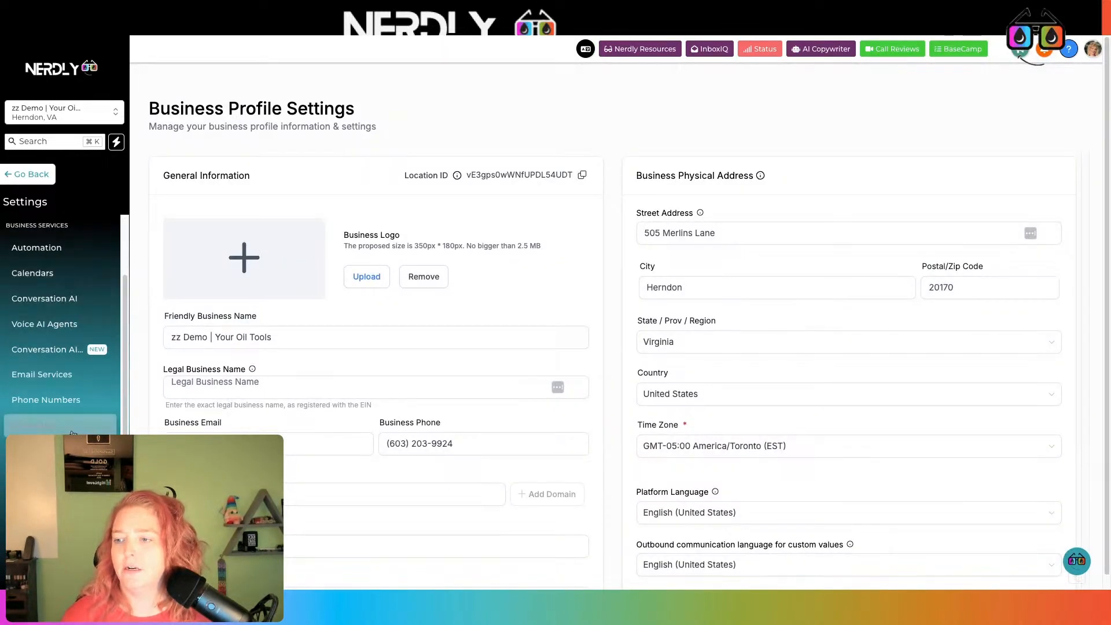
pyautogui.scroll(-3, 72, 428)
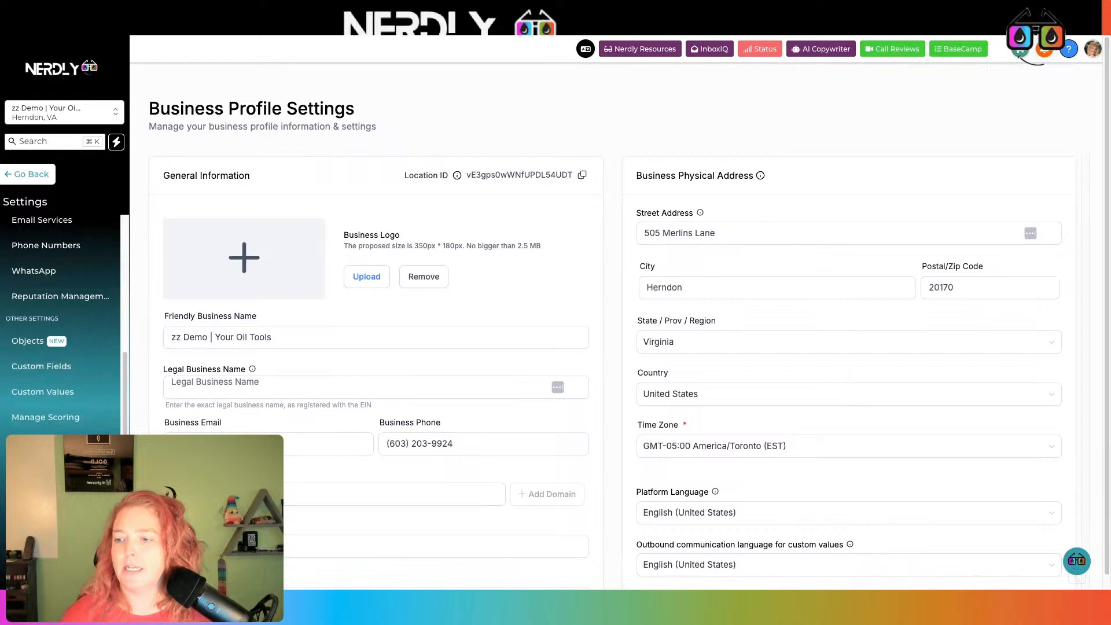
pyautogui.scroll(5, 54, 280)
pyautogui.scroll(-6, 80, 391)
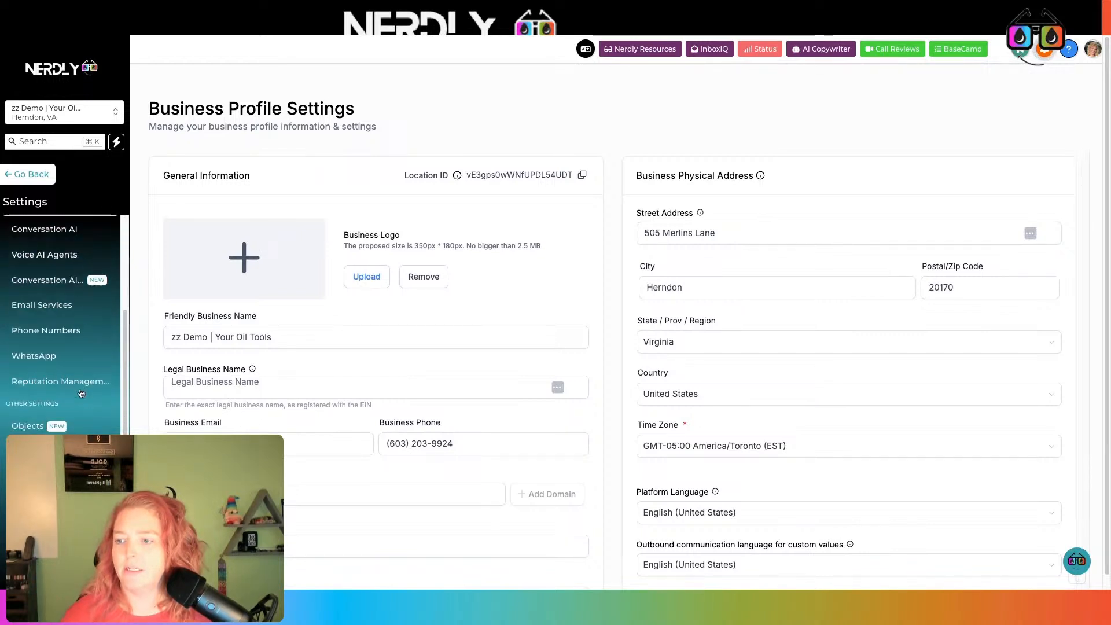
pyautogui.click(64, 473)
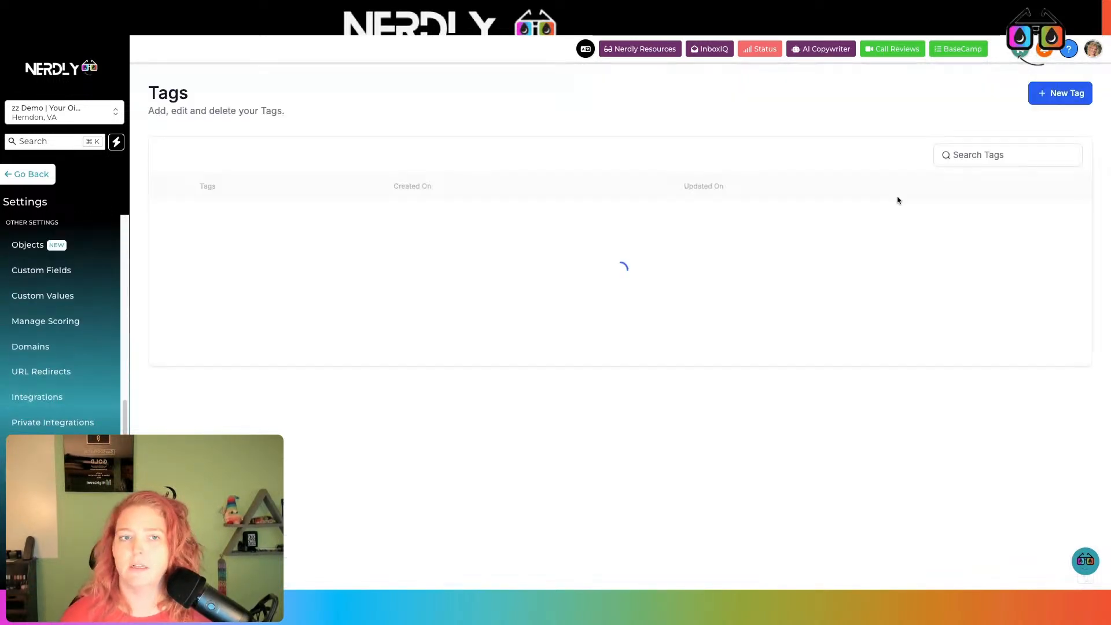
# Create the tag lead-fbgrouptestingstuffout-joined
pyautogui.click(1052, 95)
pyautogui.click(653, 349)
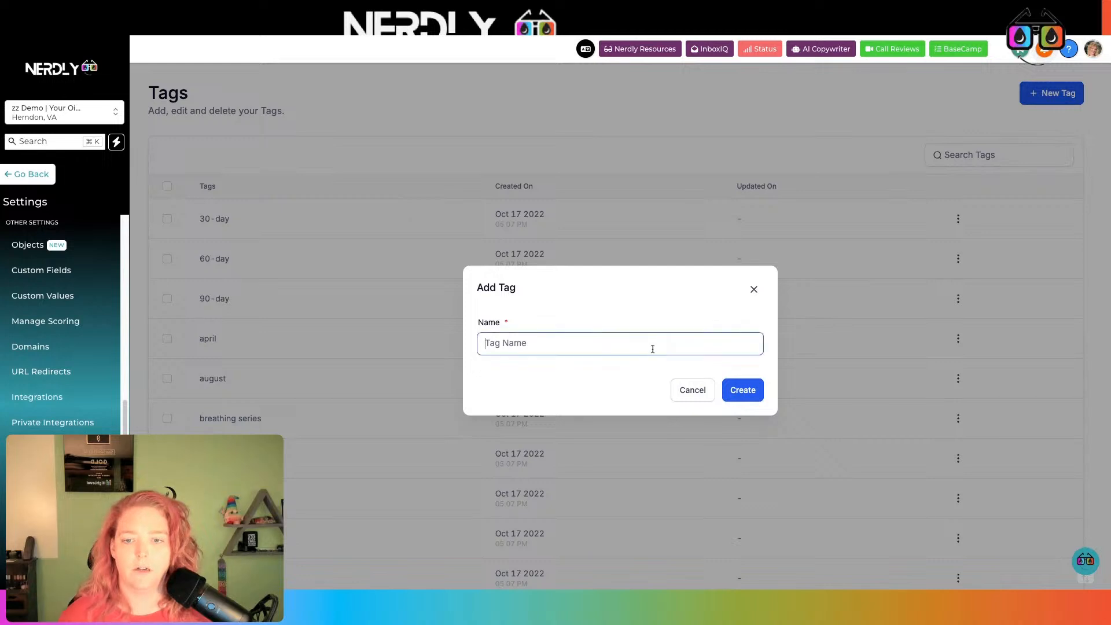
pyautogui.write('lead-fb')
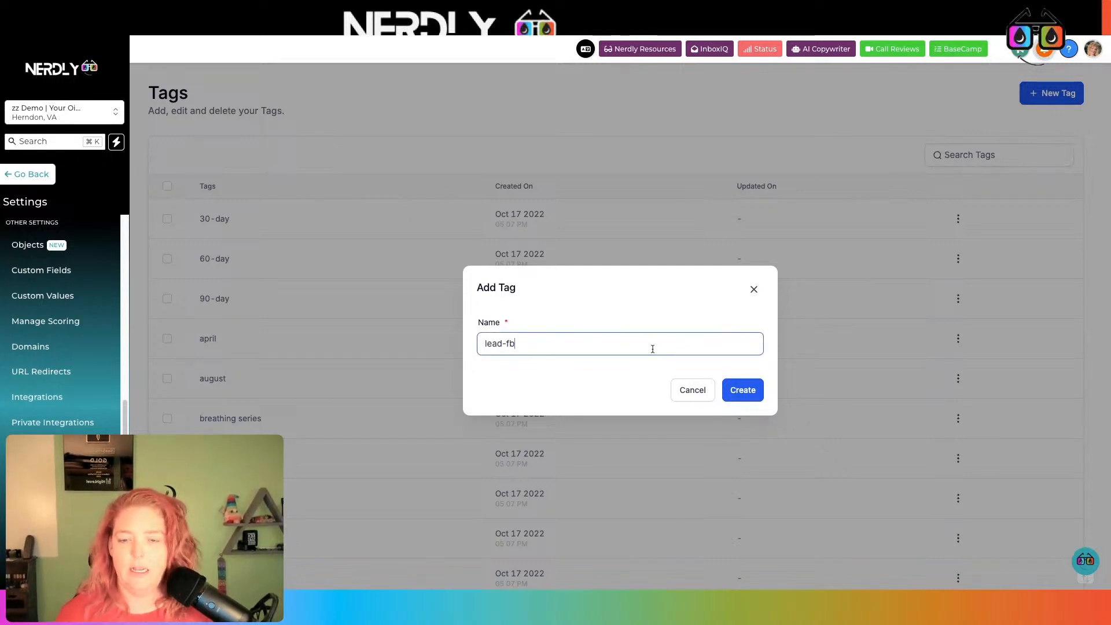
pyautogui.write('group-joined')
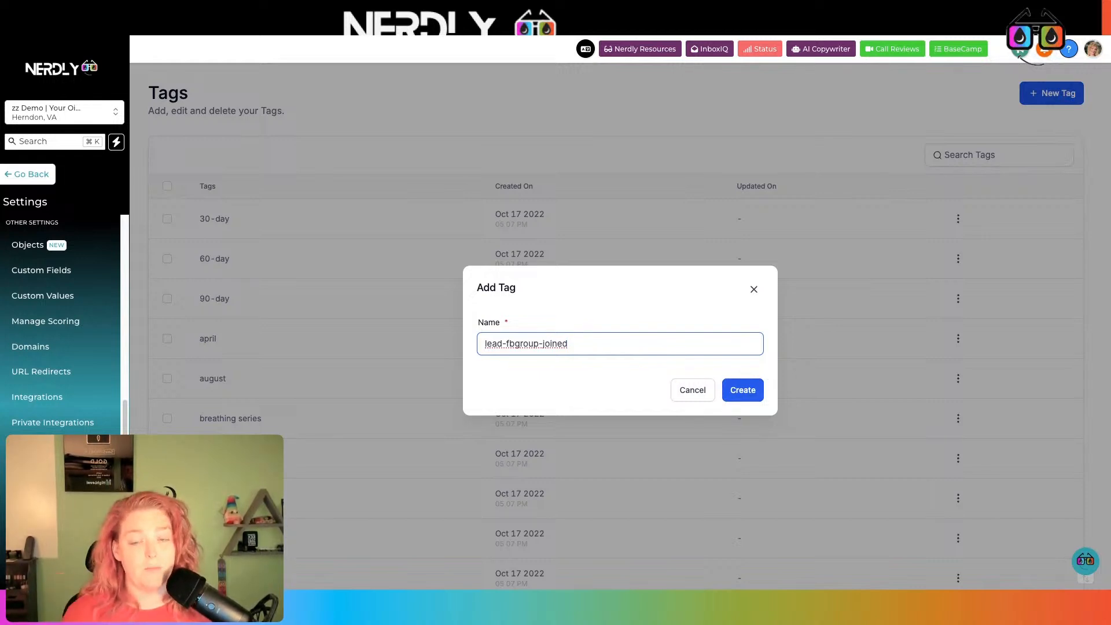
pyautogui.click(540, 343)
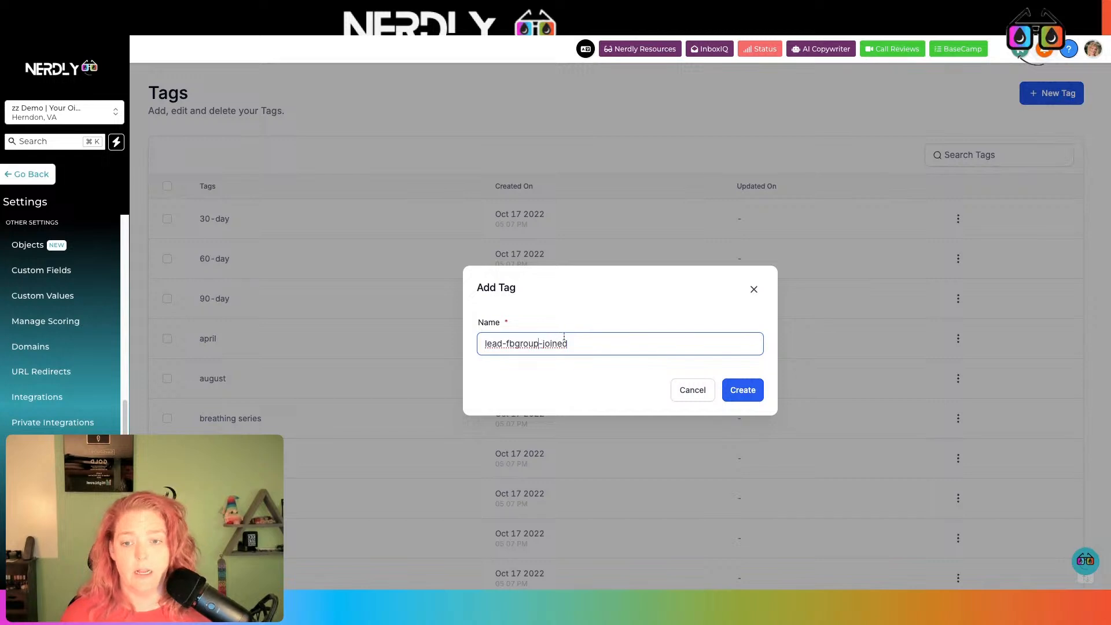
pyautogui.write('testingstuff')
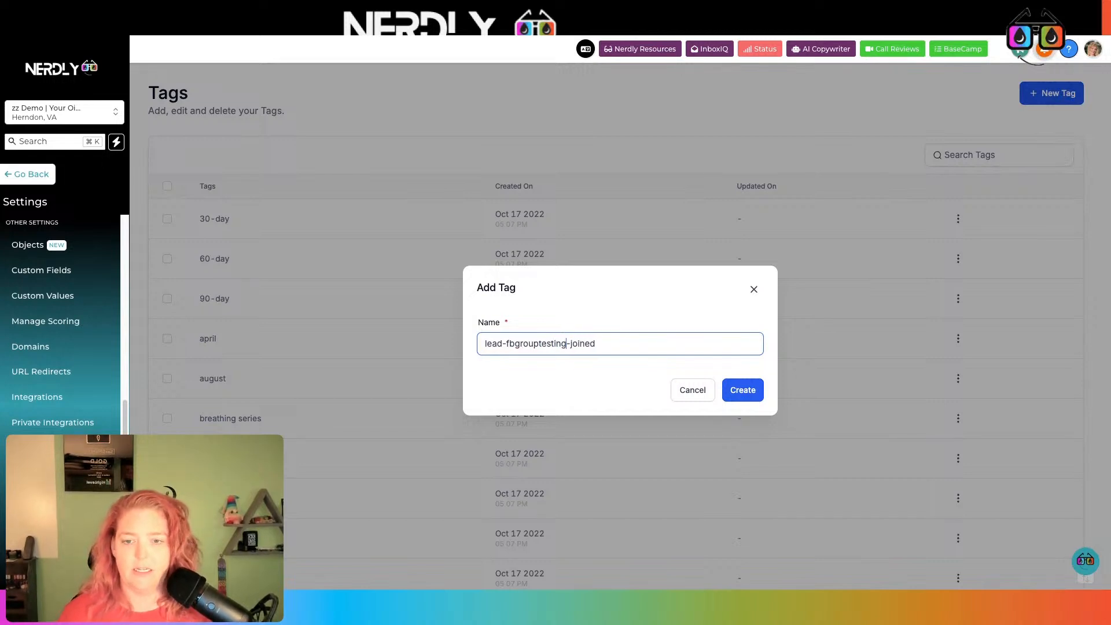
pyautogui.write('out')
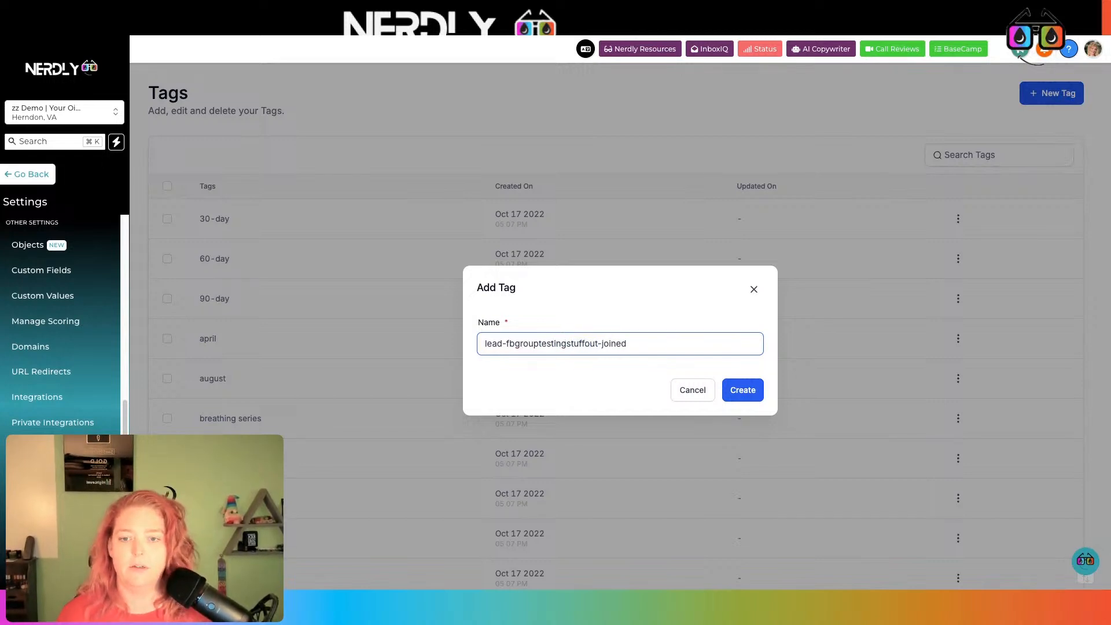
pyautogui.click(751, 391)
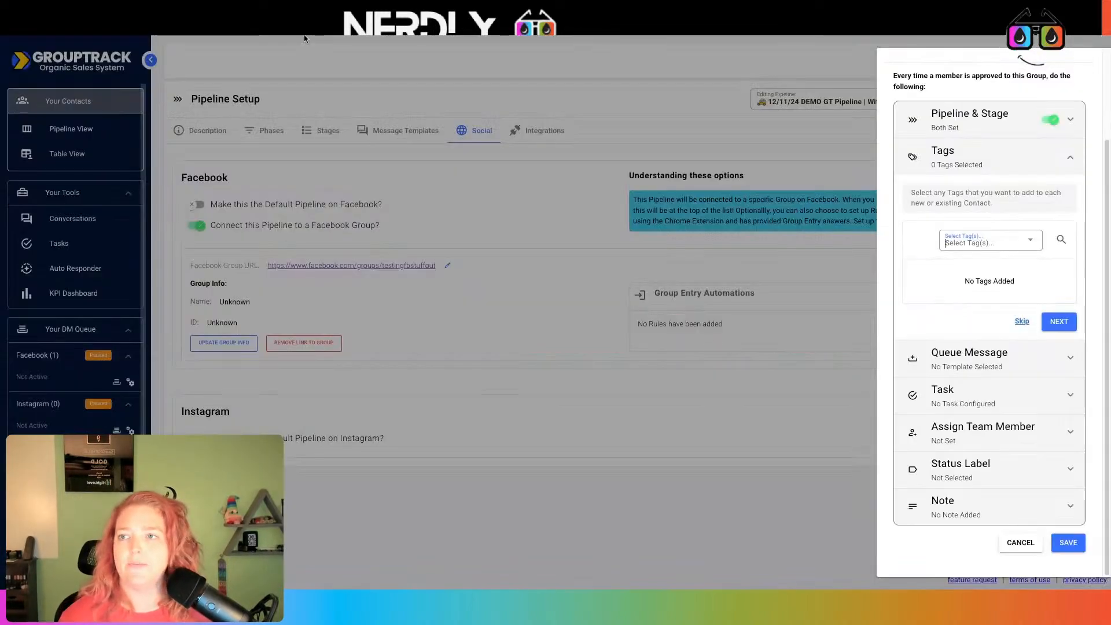
# Discard the unfinished group entry rule and start a new tag category from scratch
pyautogui.click(1020, 542)
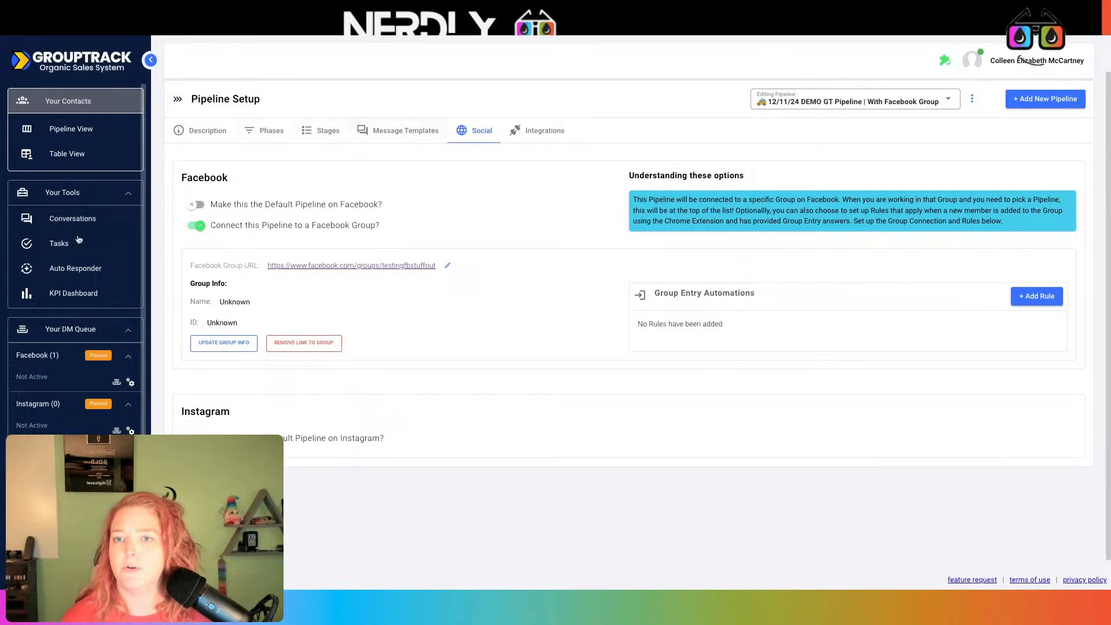
pyautogui.scroll(-3, 78, 240)
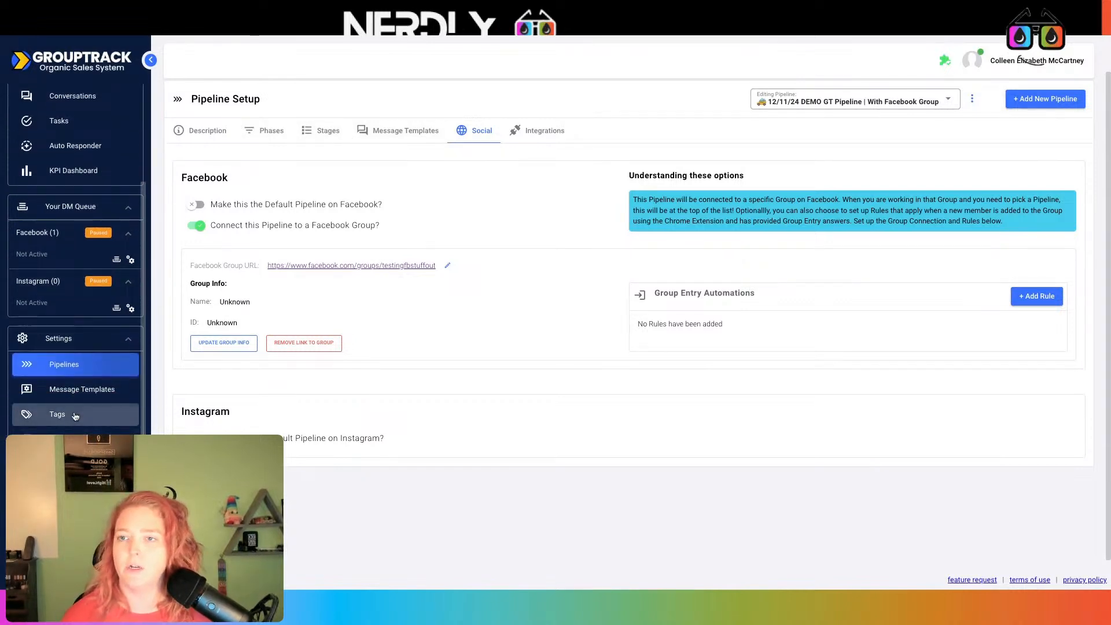
pyautogui.click(74, 416)
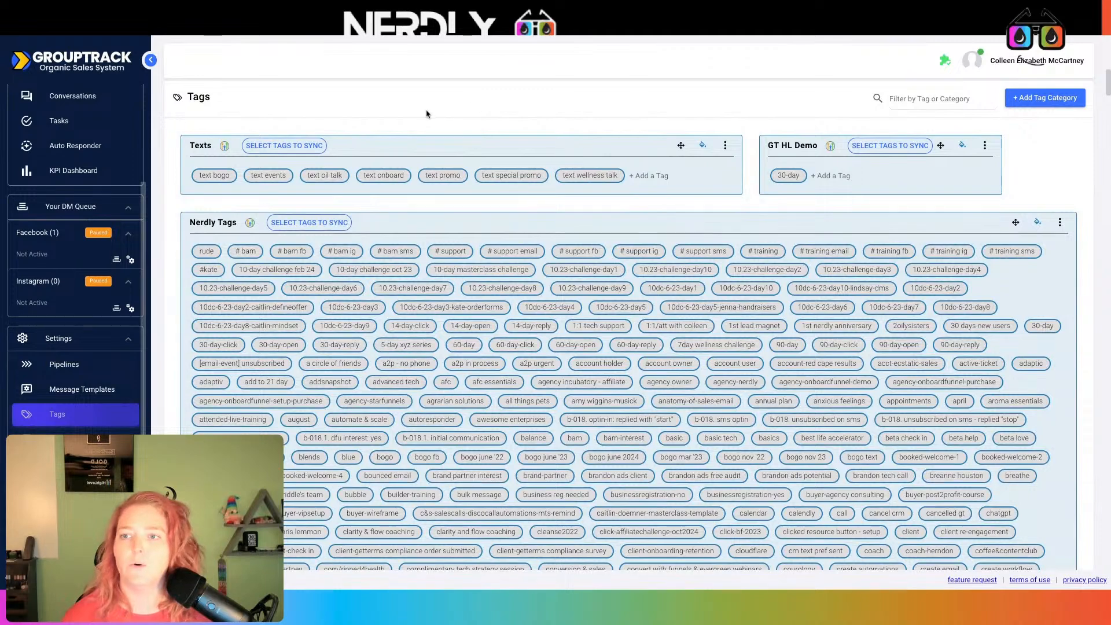
pyautogui.click(1060, 107)
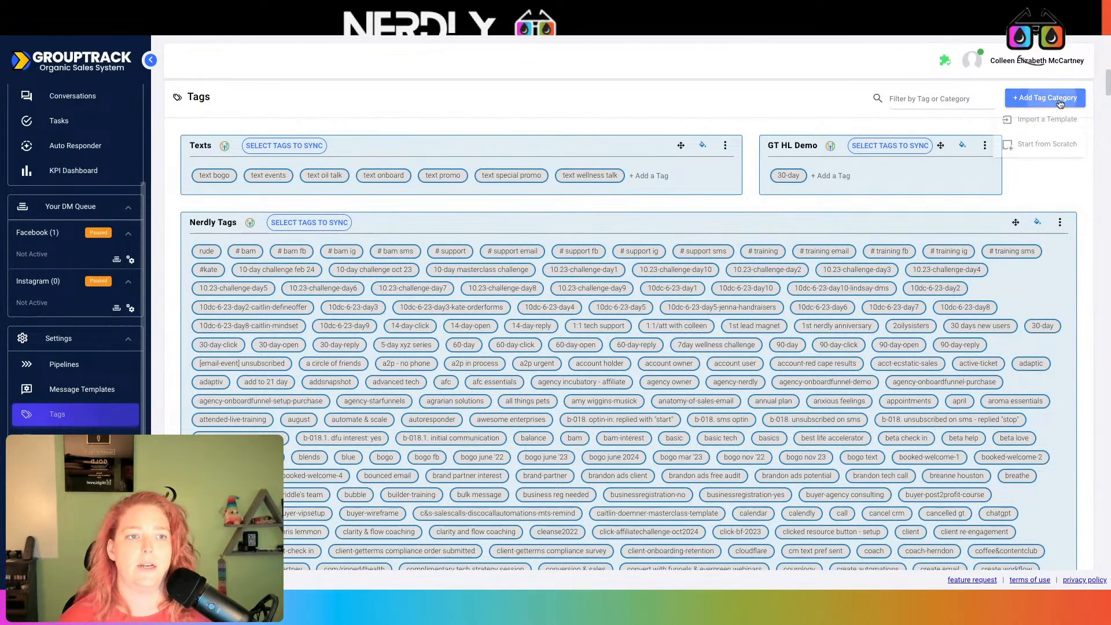
pyautogui.click(1047, 145)
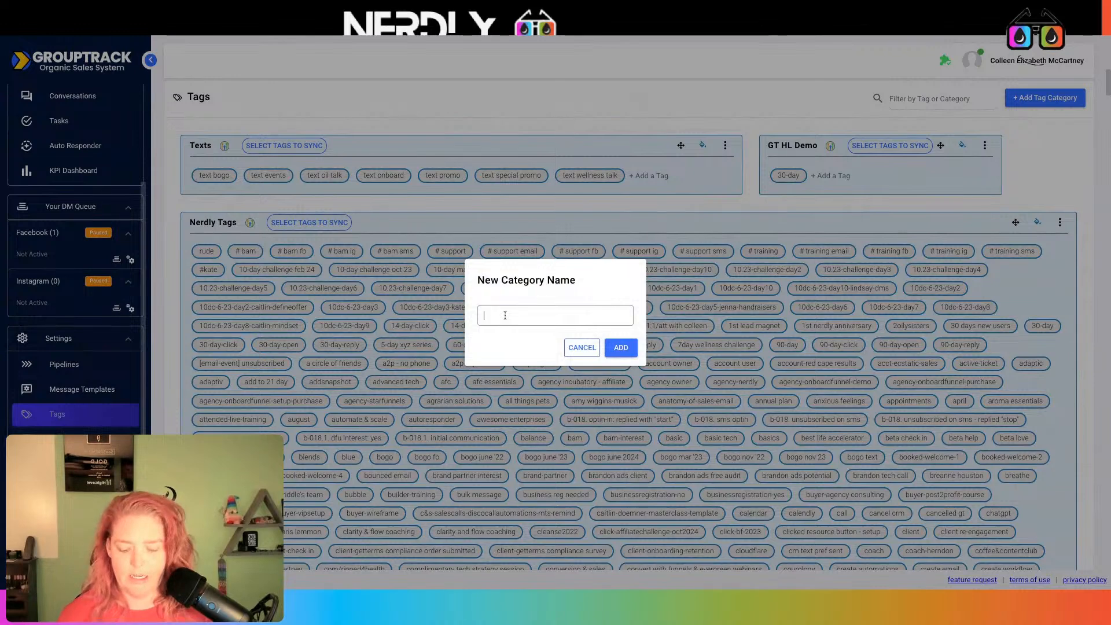
# Name the category 'Member Request Answer - Testing Stuff out' and add it
pyautogui.write('F')
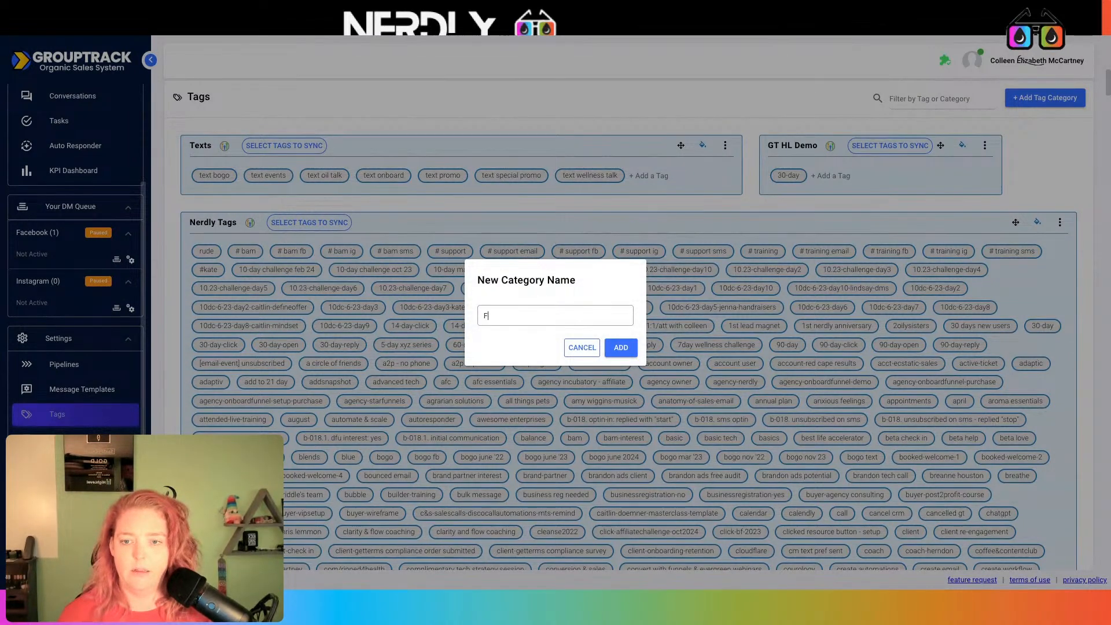
pyautogui.write('B Group Testin S')
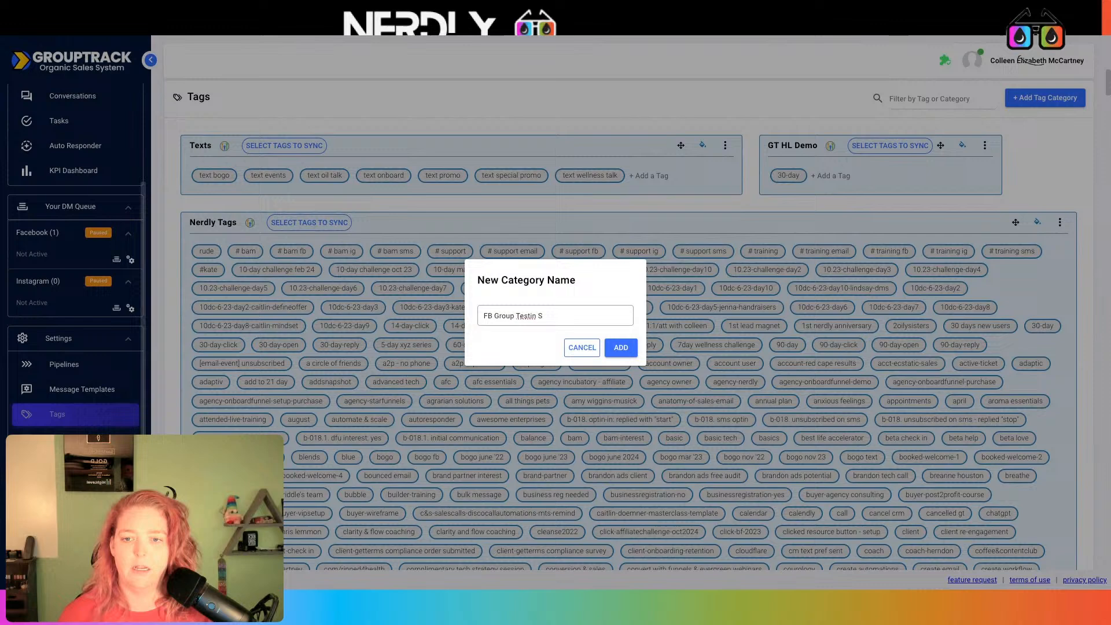
pyautogui.hotkey('ctrl', 'a')
pyautogui.write('M')
pyautogui.write('emver')
pyautogui.press('BackSpace')
pyautogui.press('BackSpace')
pyautogui.press('BackSpace')
pyautogui.press('BackSpace')
pyautogui.write('ber')
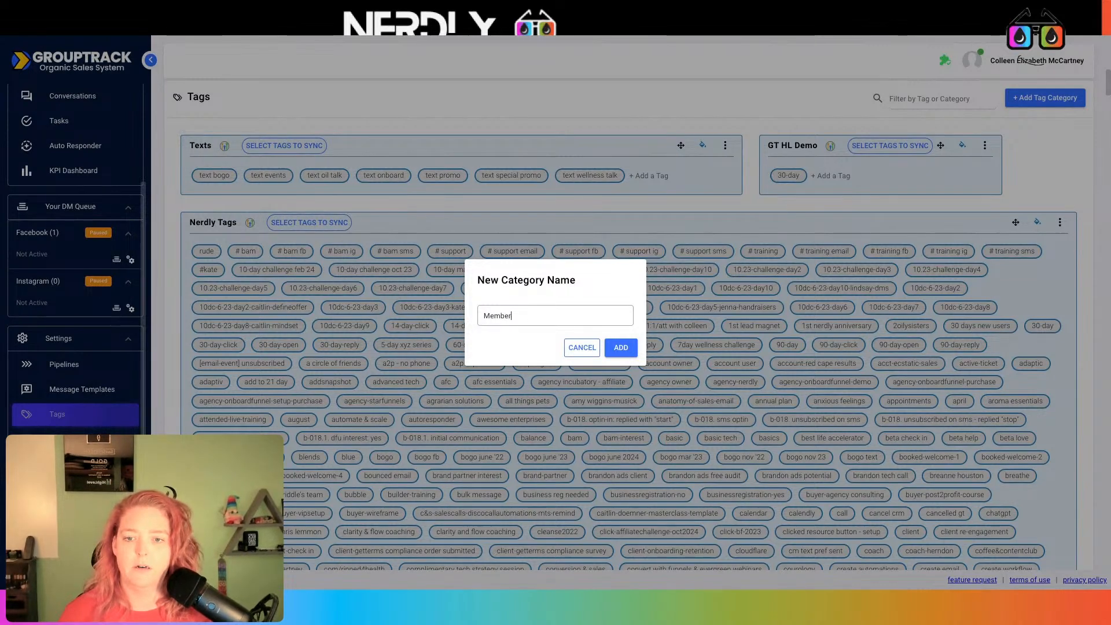
pyautogui.write(' Request')
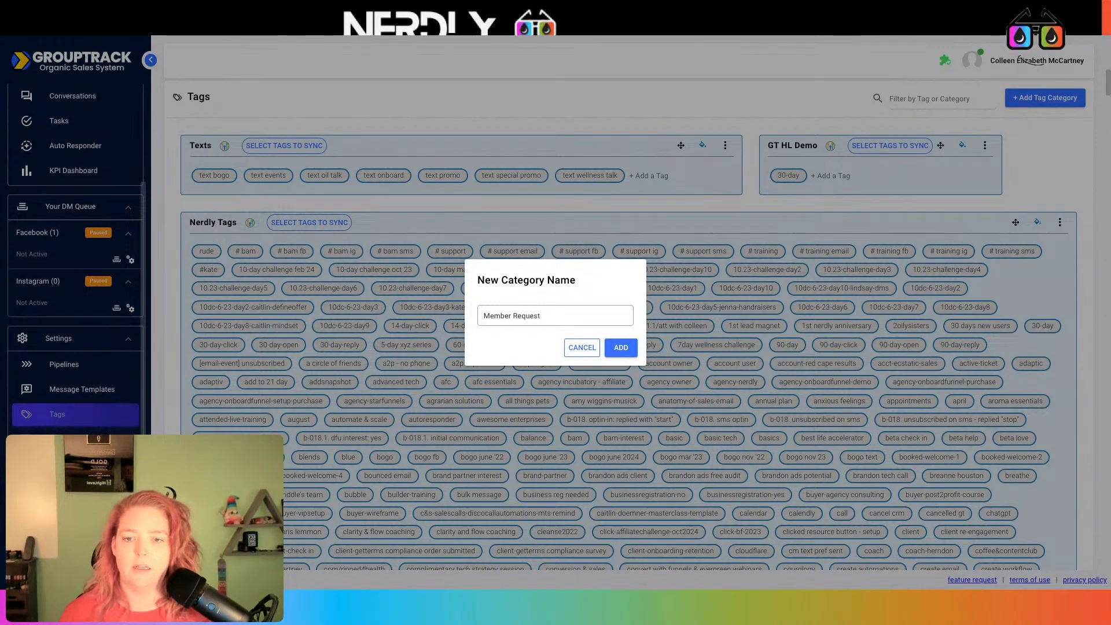
pyautogui.write(' Answer - Te')
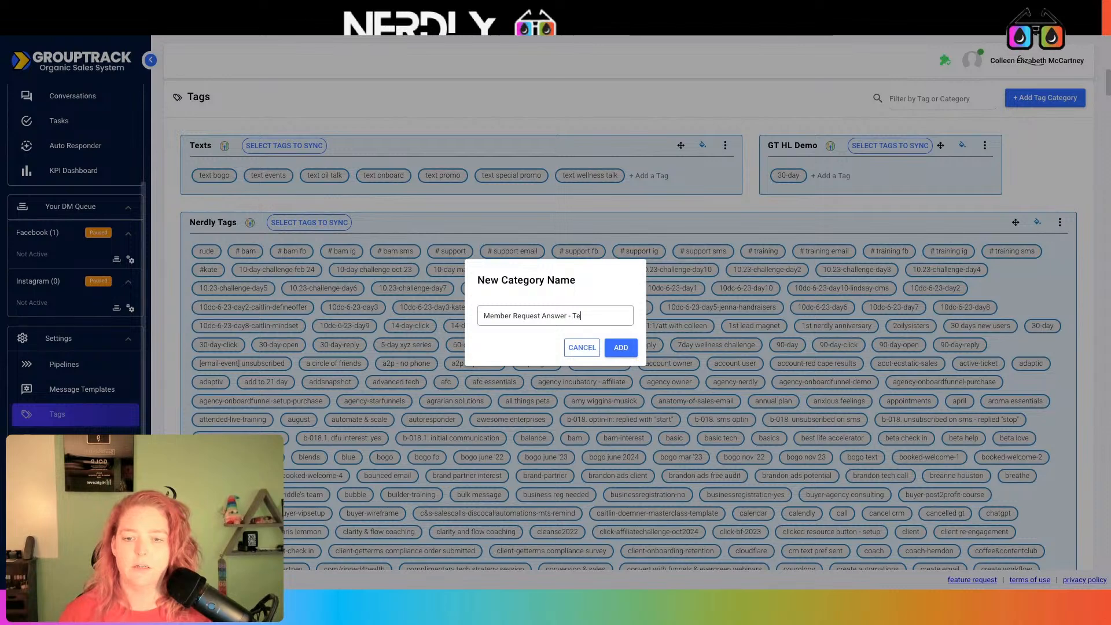
pyautogui.write('sting Stuff out')
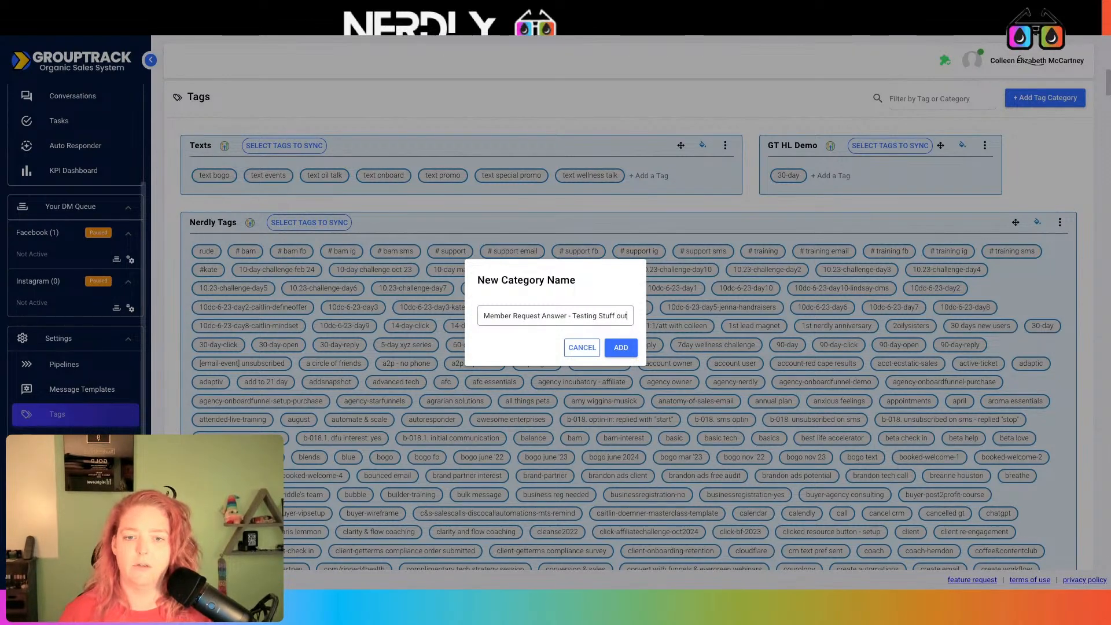
pyautogui.click(620, 343)
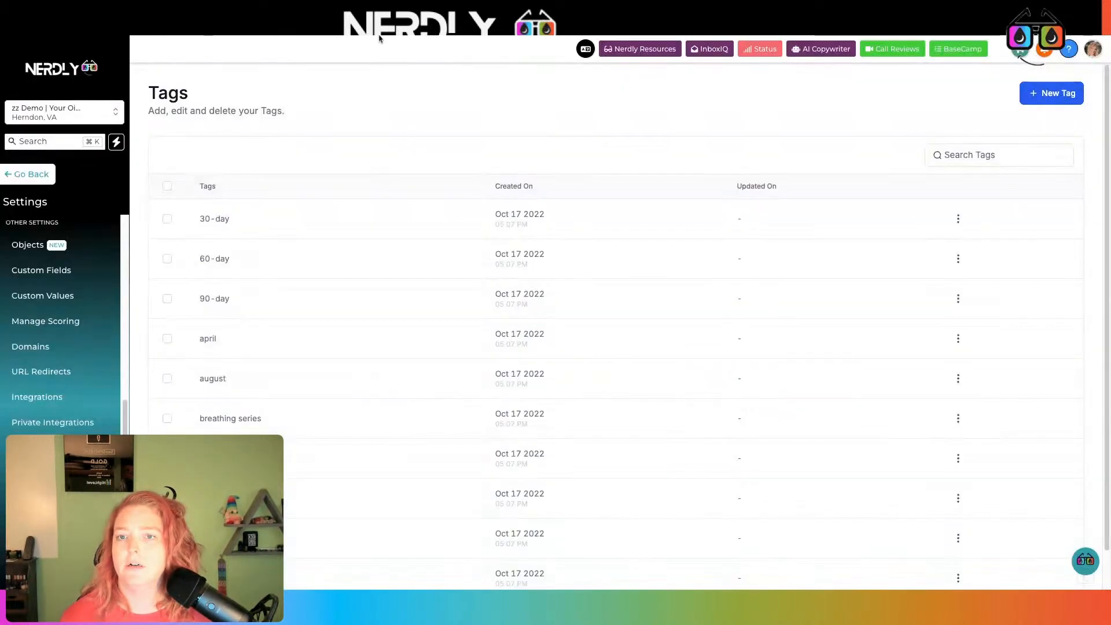
# Create the tags red and yellow
pyautogui.click(1061, 97)
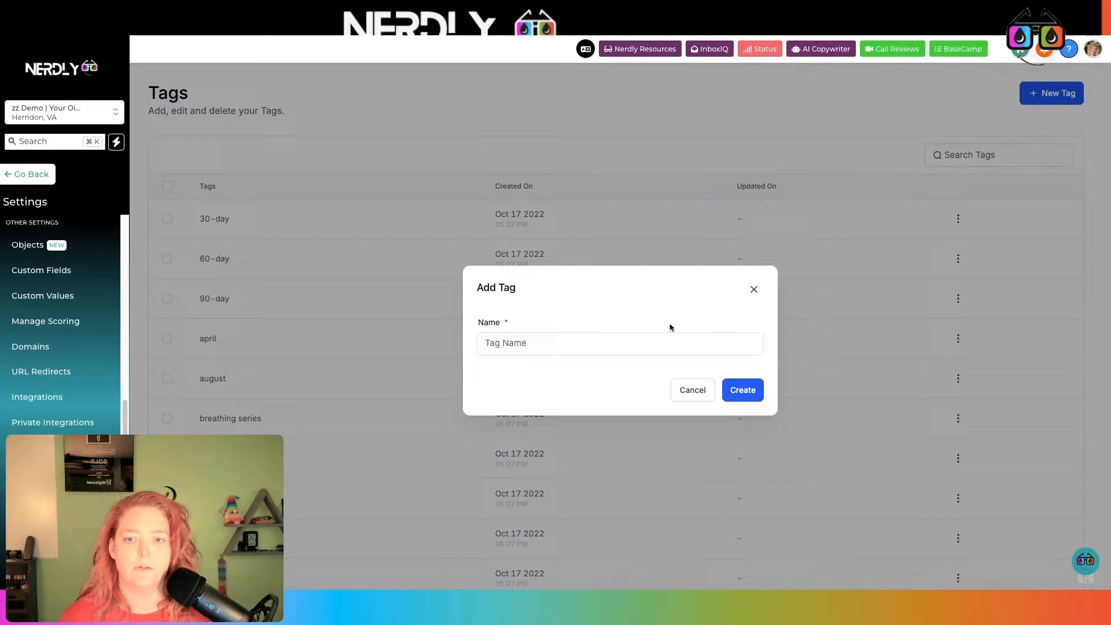
pyautogui.click(658, 350)
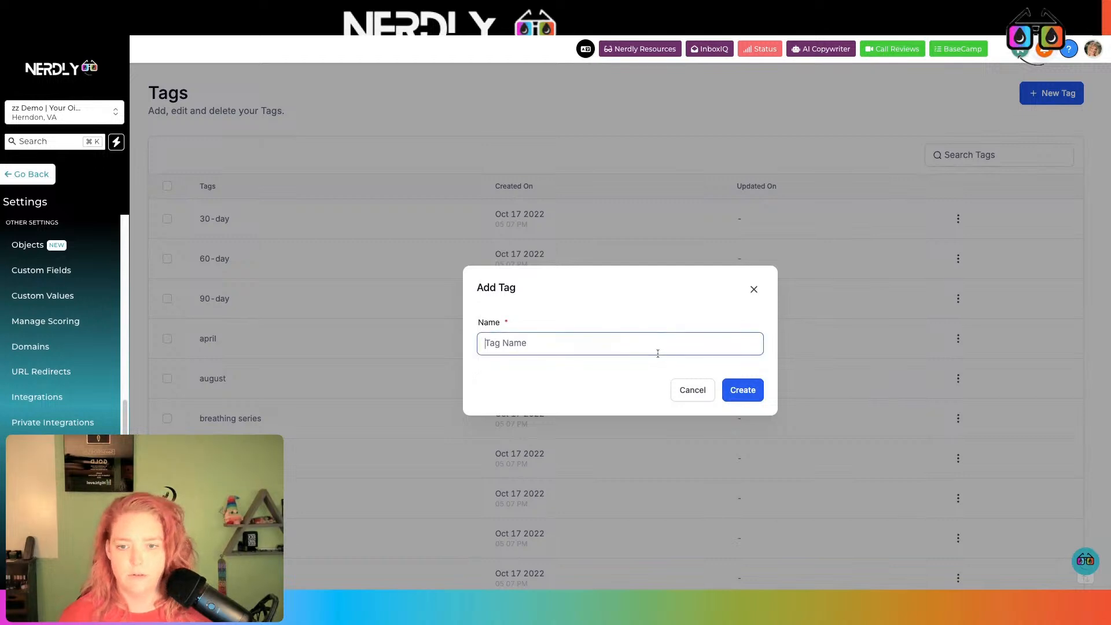
pyautogui.write('red')
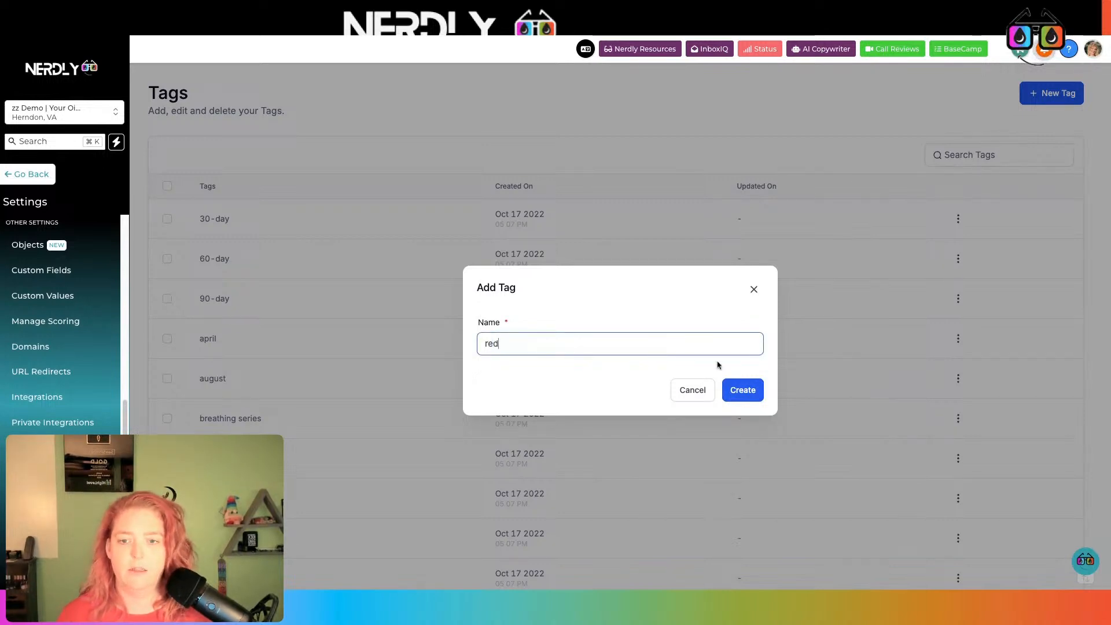
pyautogui.click(737, 389)
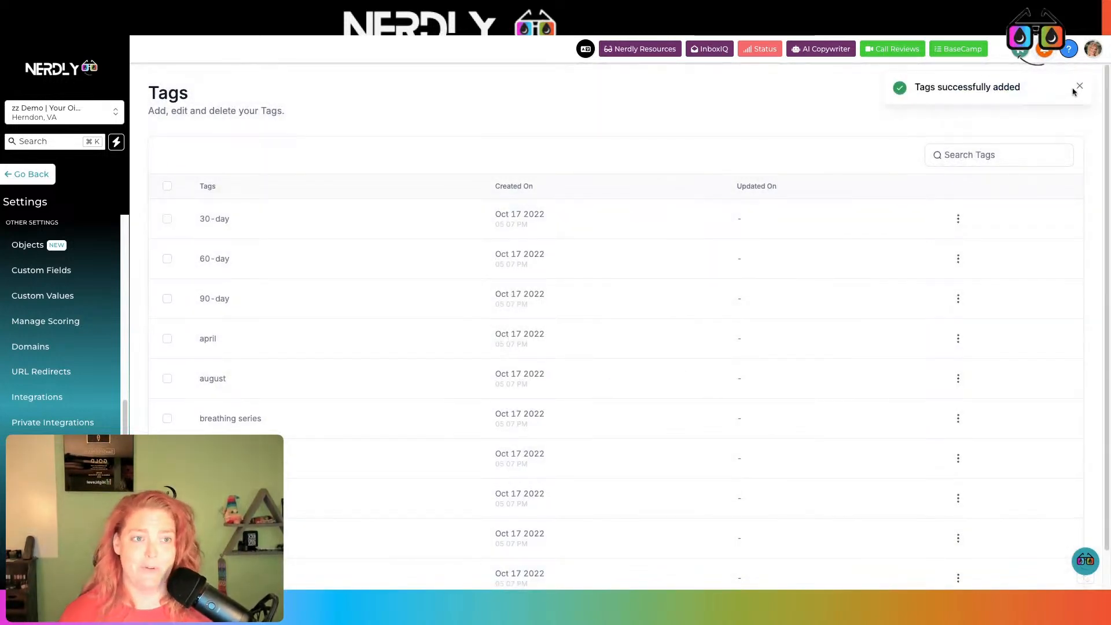
pyautogui.click(1079, 88)
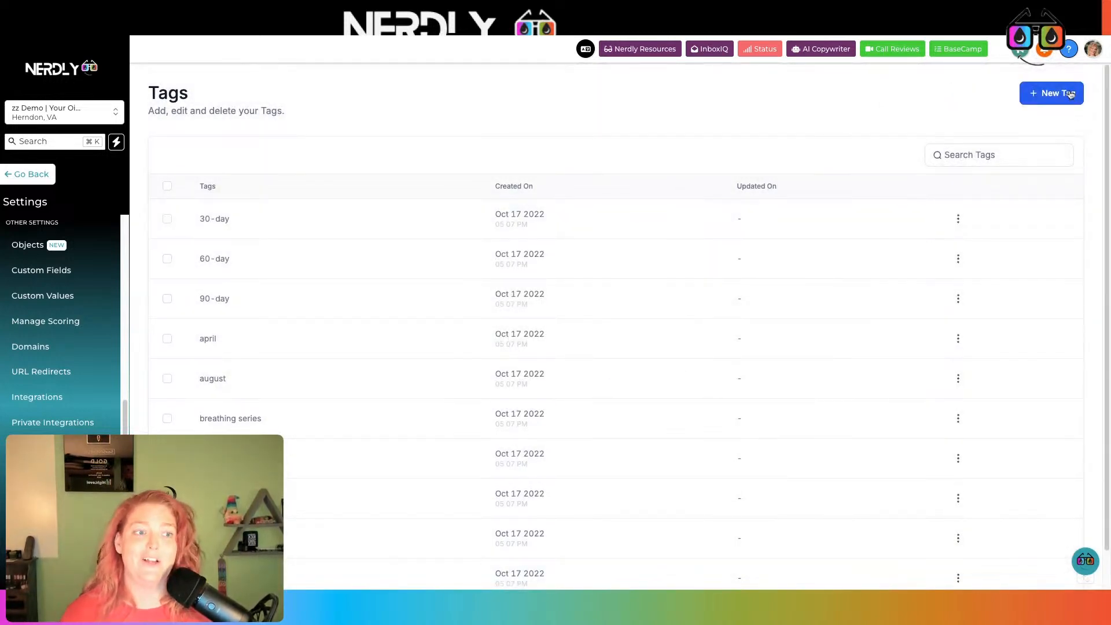
pyautogui.click(1052, 92)
pyautogui.click(604, 340)
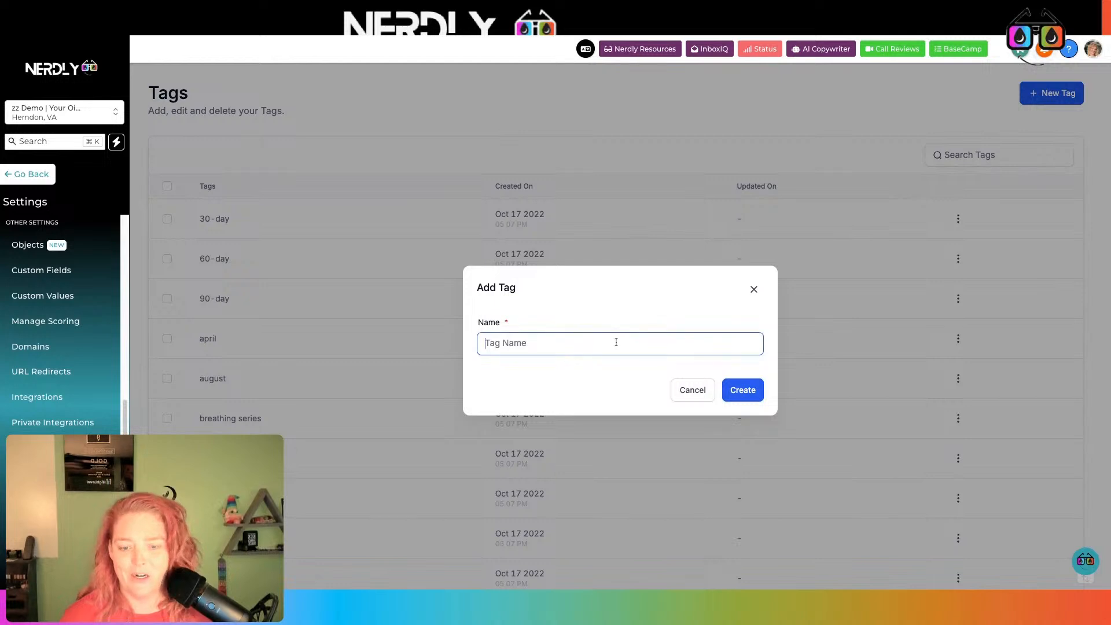
pyautogui.write('yellow')
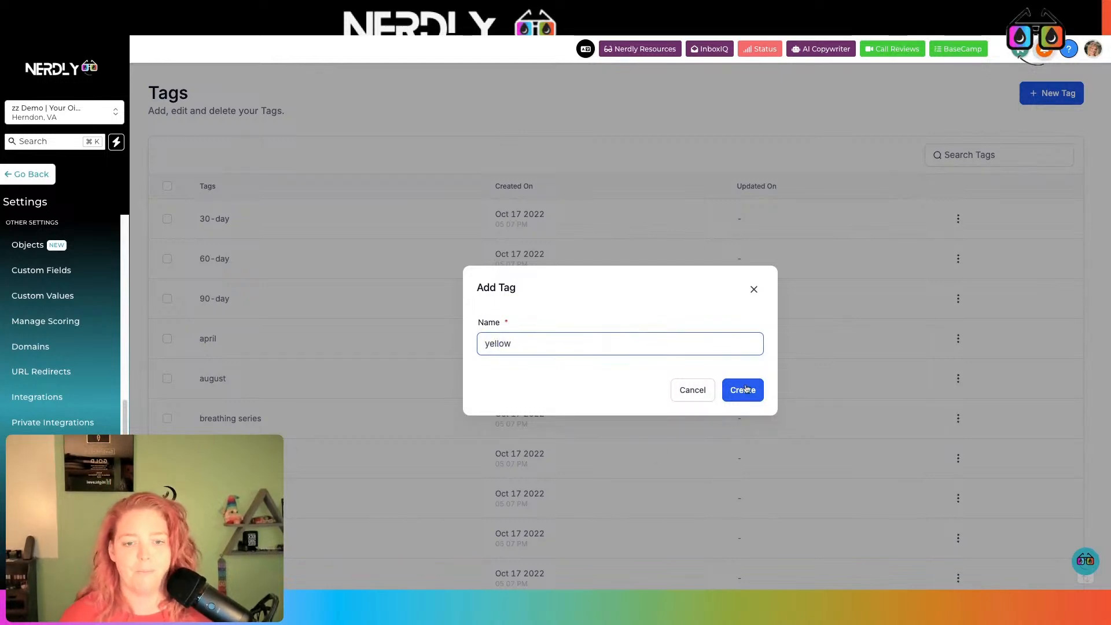
pyautogui.click(746, 388)
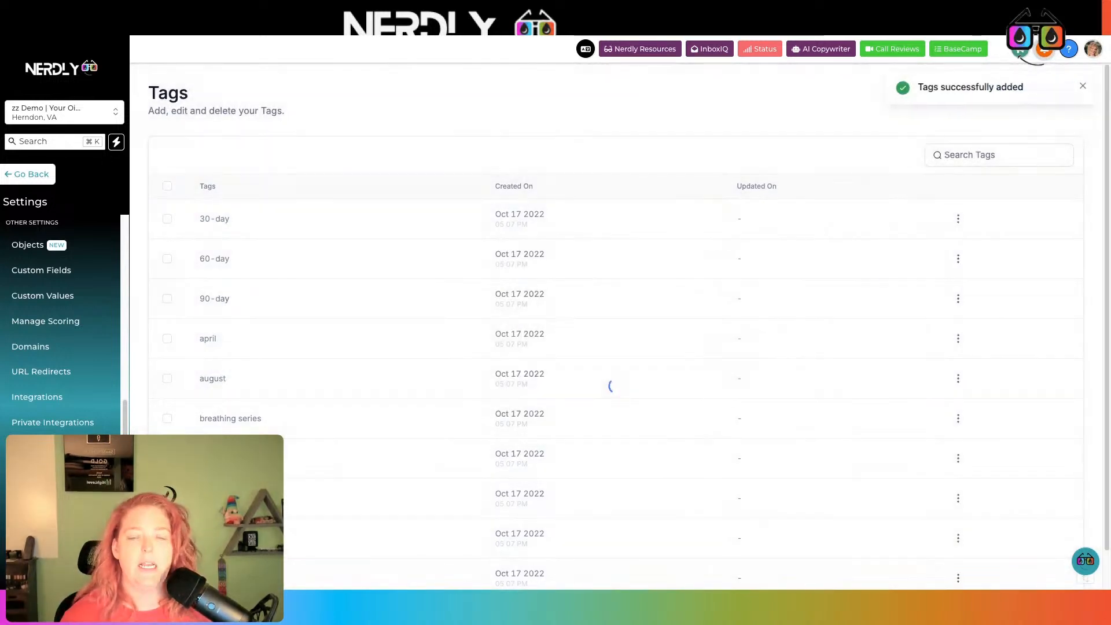
pyautogui.click(1080, 88)
# Create the tags purple, giraffe and badger
pyautogui.click(1051, 94)
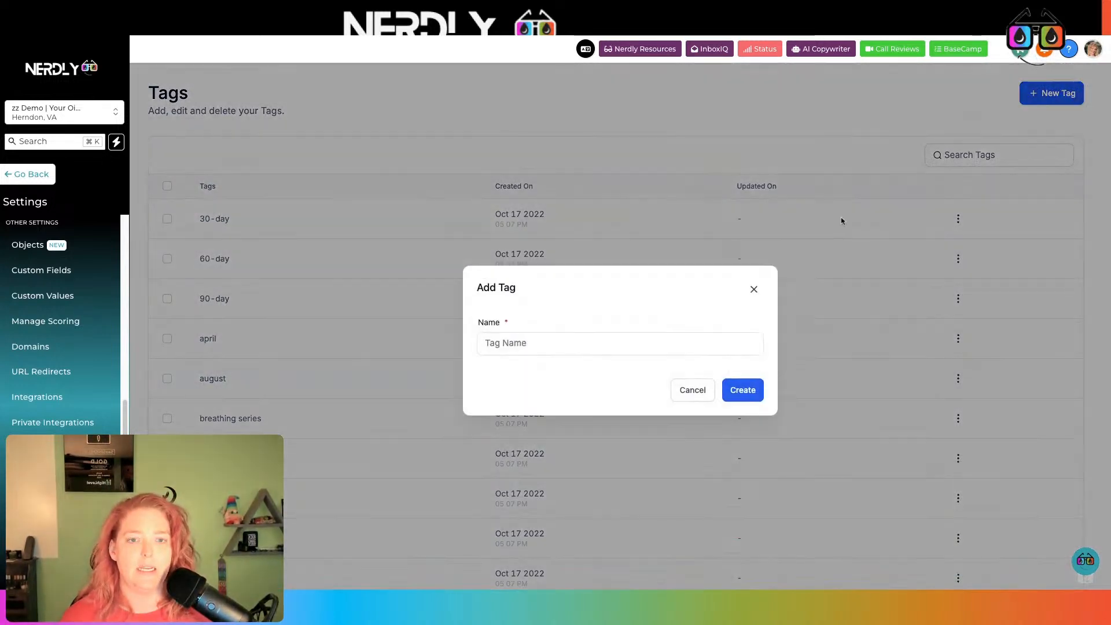
pyautogui.click(675, 341)
pyautogui.write('purp')
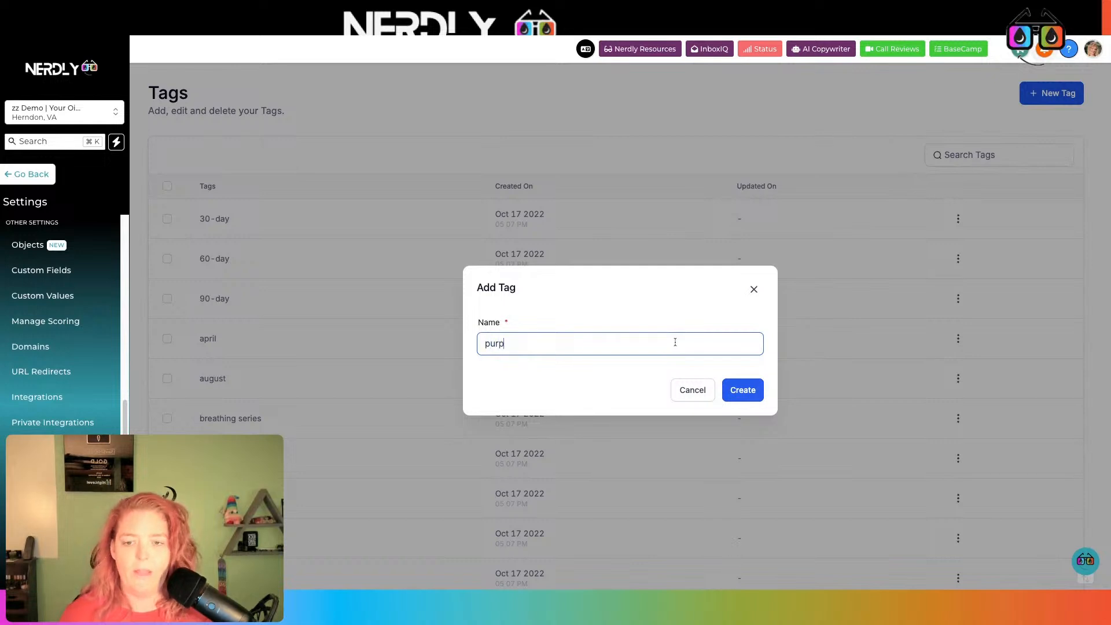
pyautogui.write('le')
pyautogui.click(733, 391)
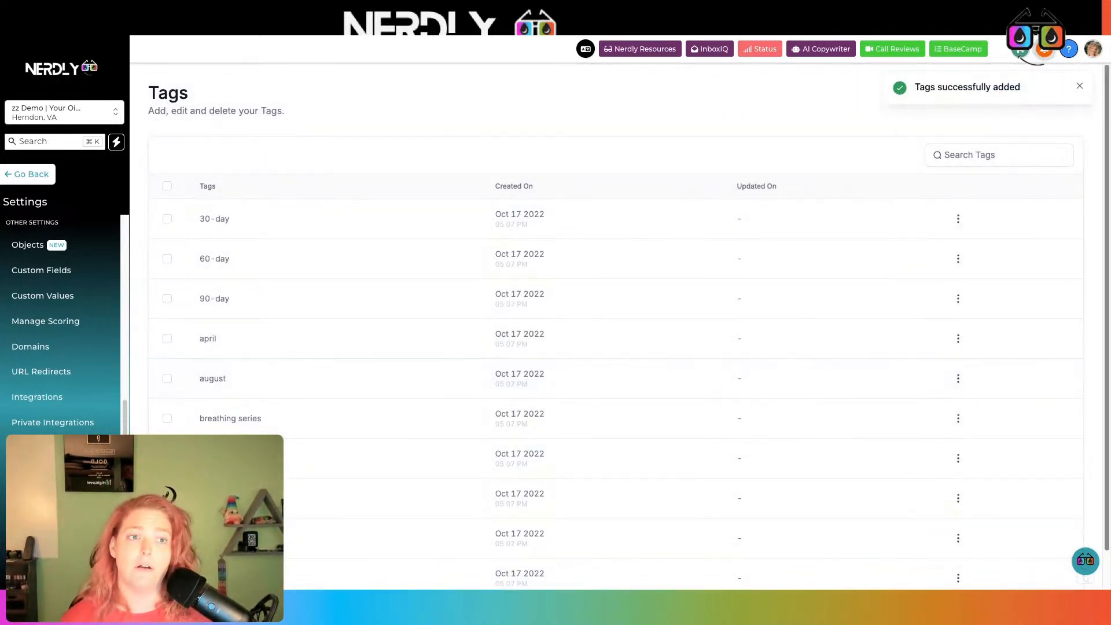
pyautogui.click(1078, 86)
pyautogui.click(1072, 97)
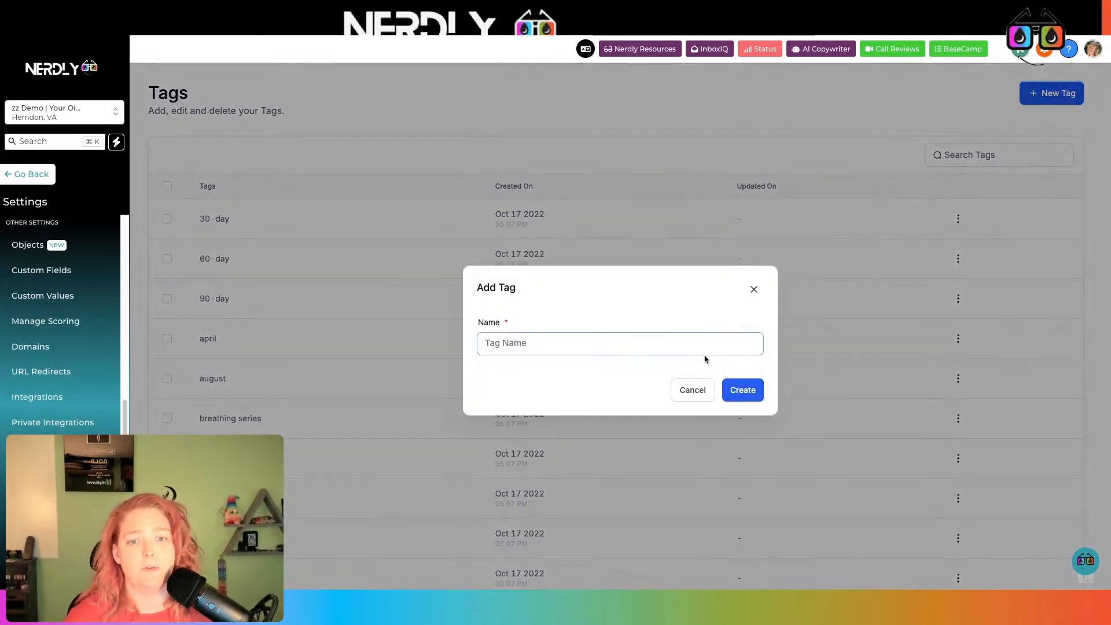
pyautogui.write('giraffe')
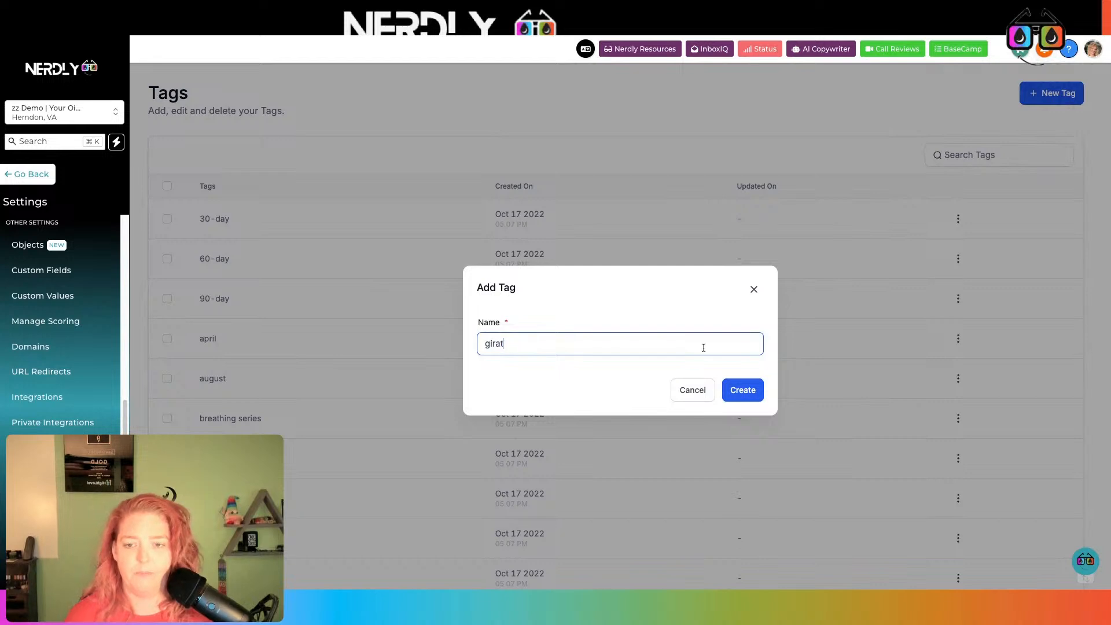
pyautogui.click(746, 395)
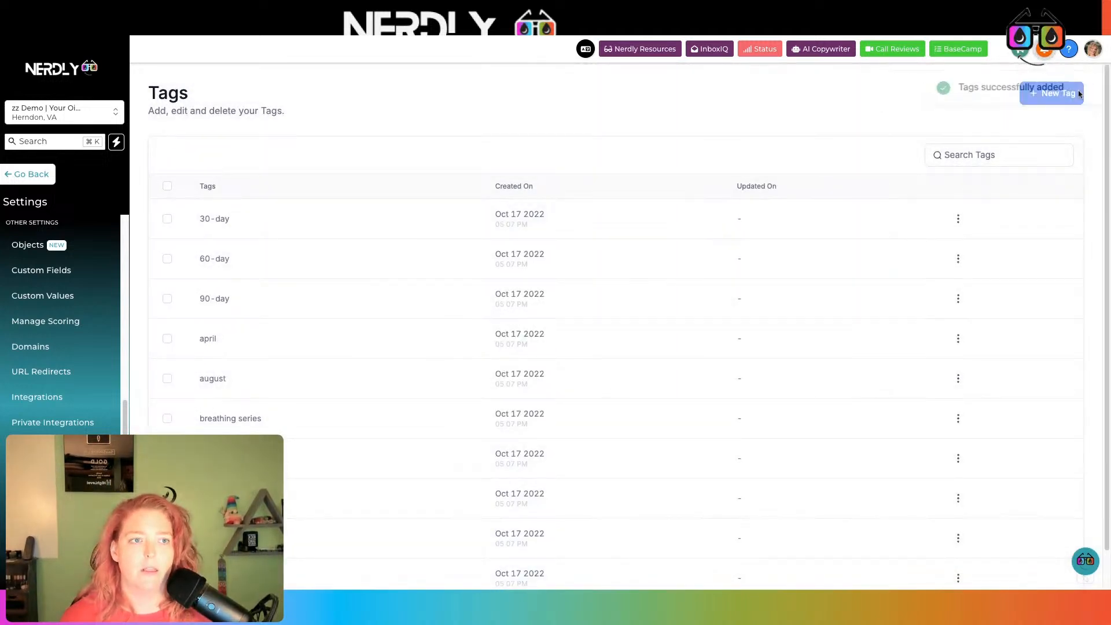
pyautogui.click(1040, 96)
pyautogui.click(650, 352)
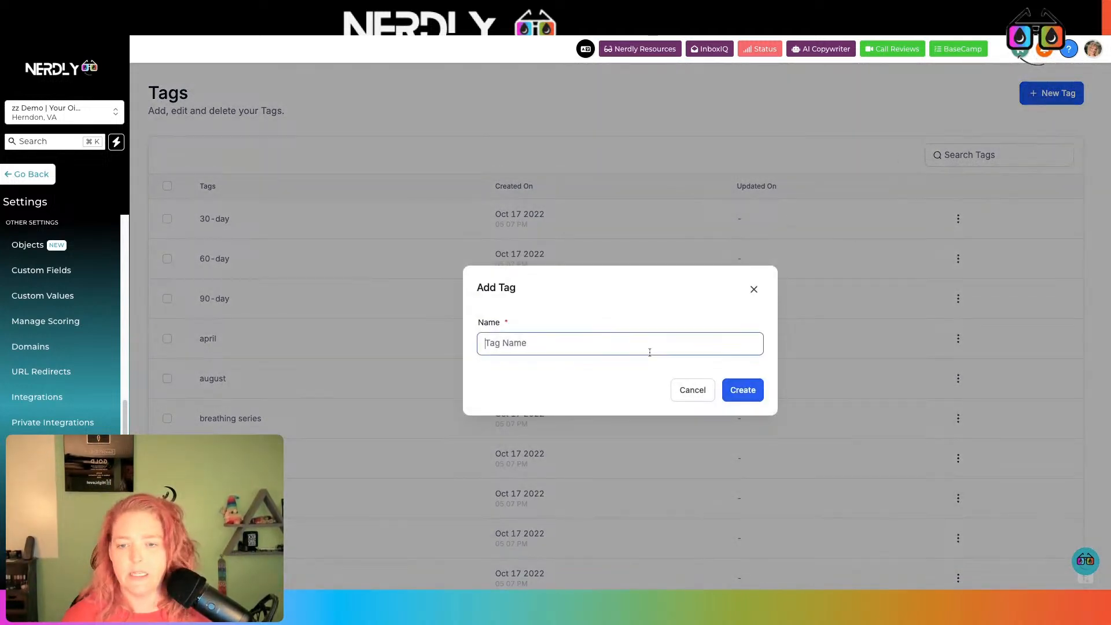
pyautogui.write('bad')
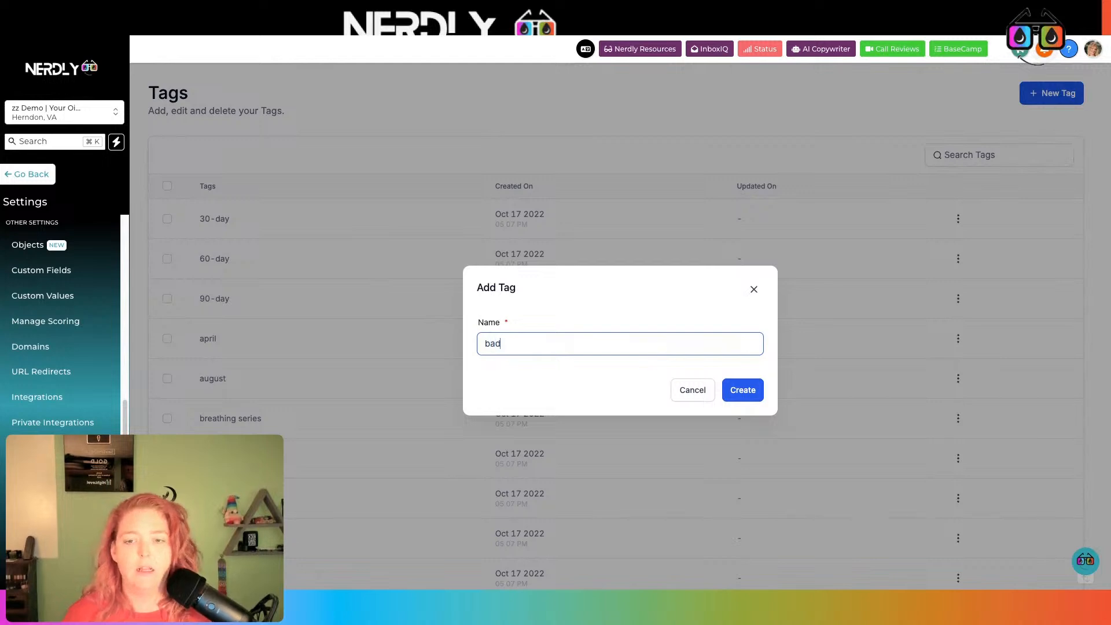
pyautogui.write('ger')
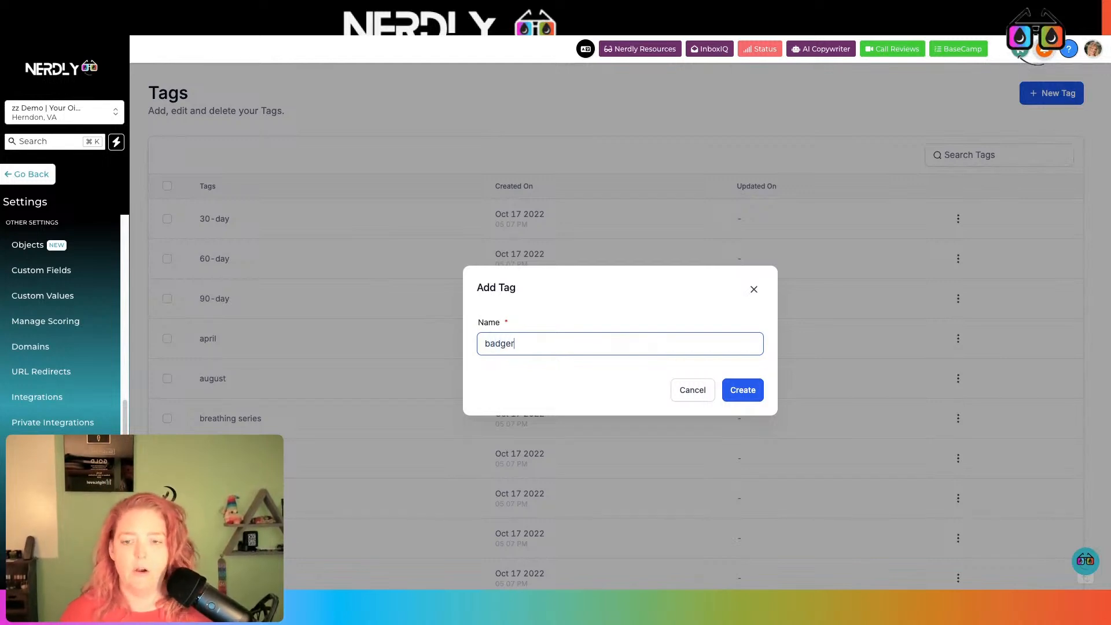
pyautogui.click(743, 393)
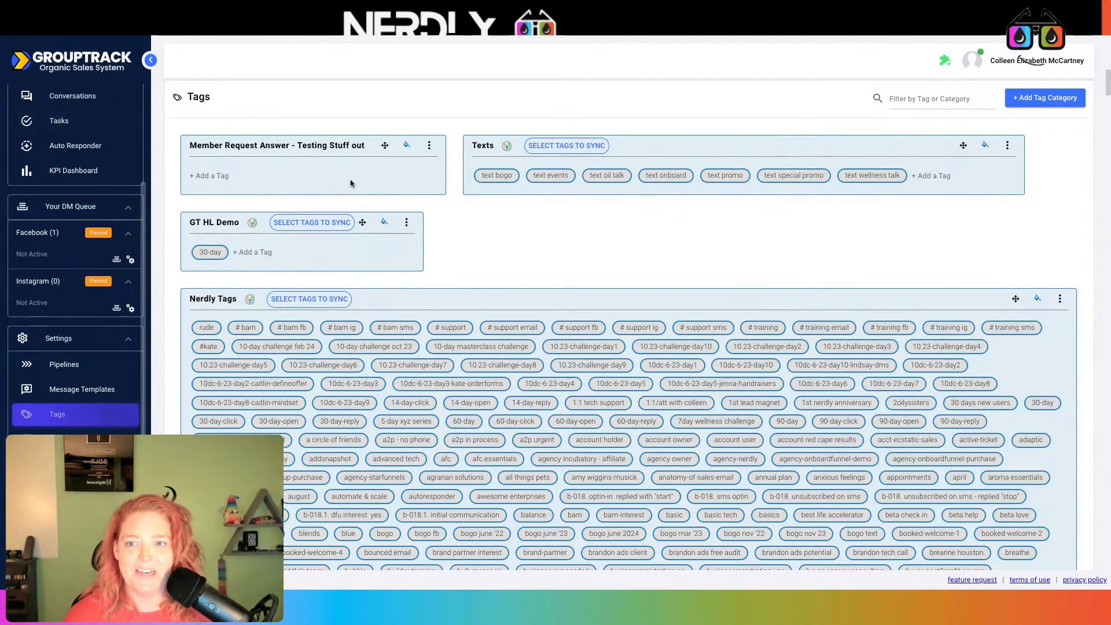
# Integrate the Member Request Answer - Testing Stuff out category with the Demo with Your Oil Tools HighLevel connection
pyautogui.click(428, 145)
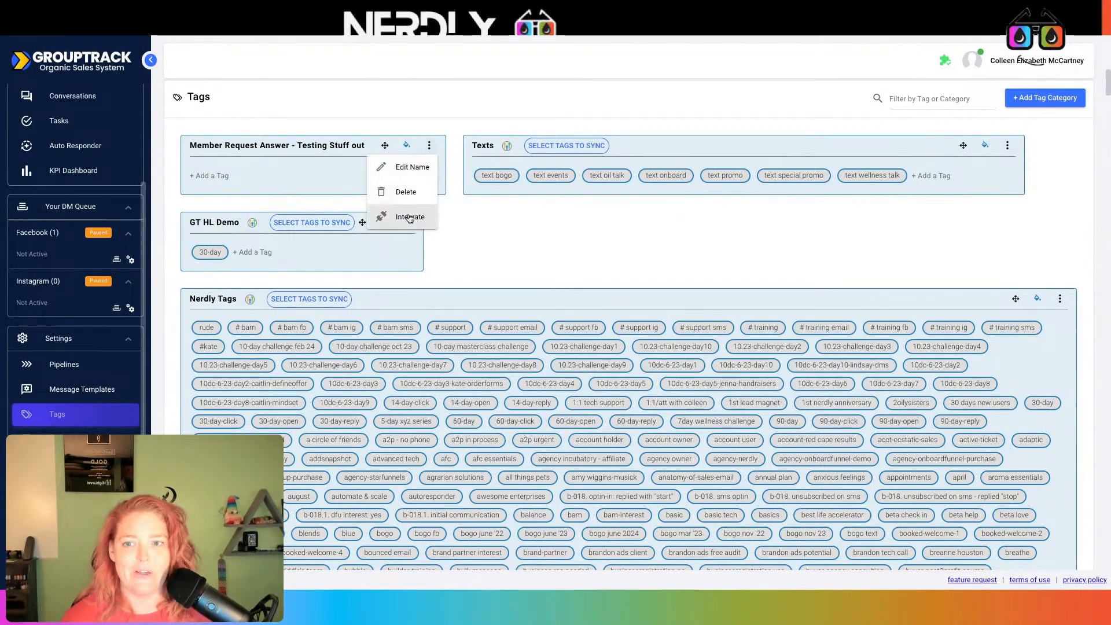
pyautogui.click(405, 216)
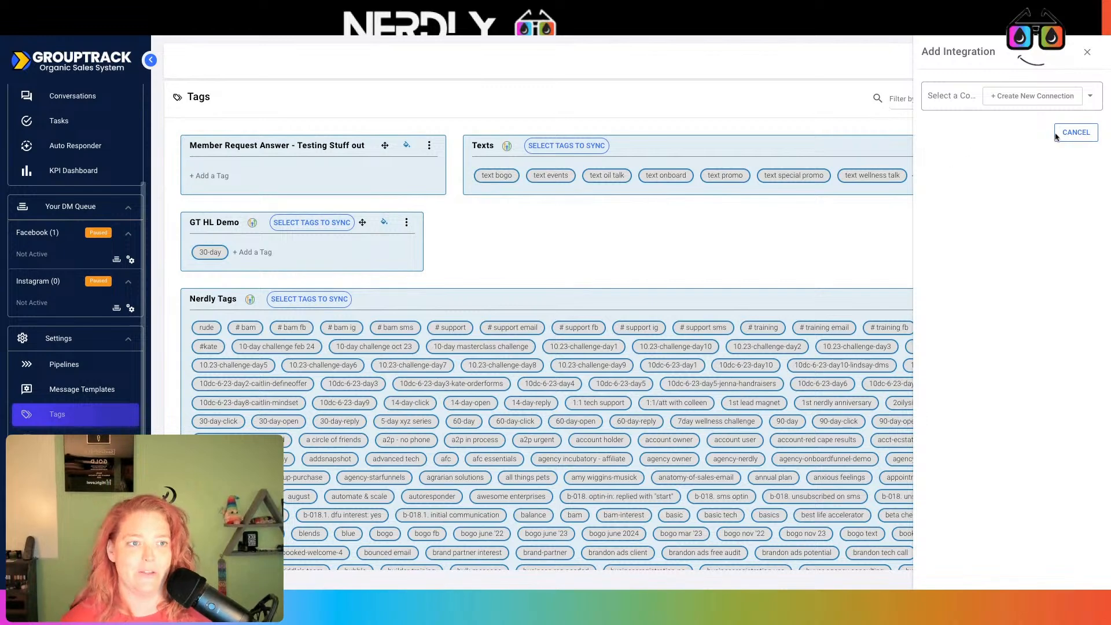
pyautogui.click(1098, 102)
pyautogui.click(1018, 282)
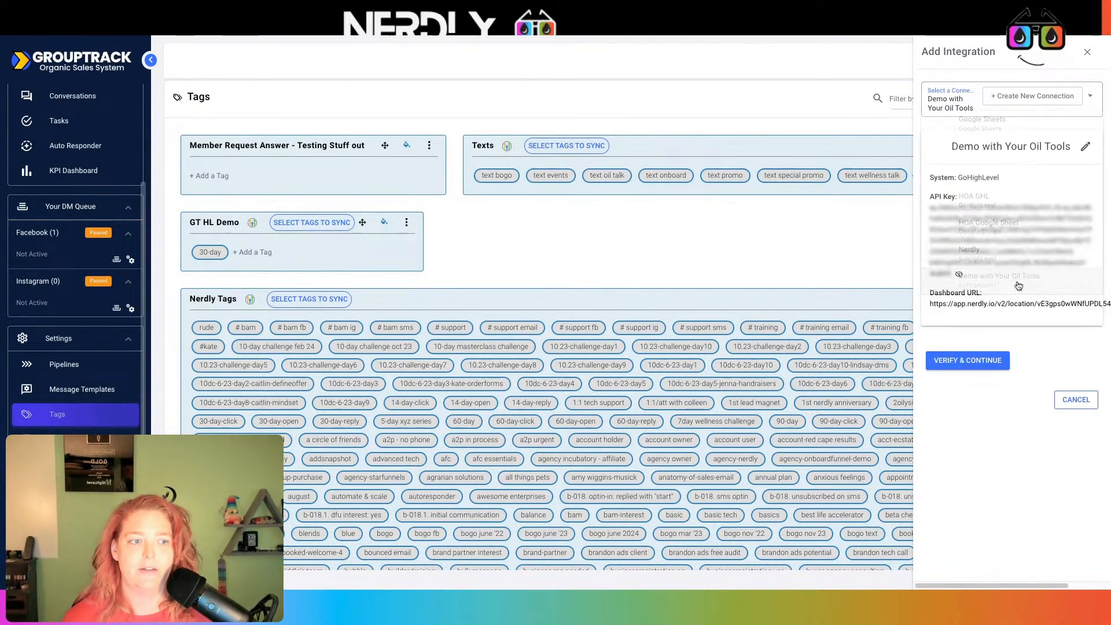
pyautogui.click(985, 361)
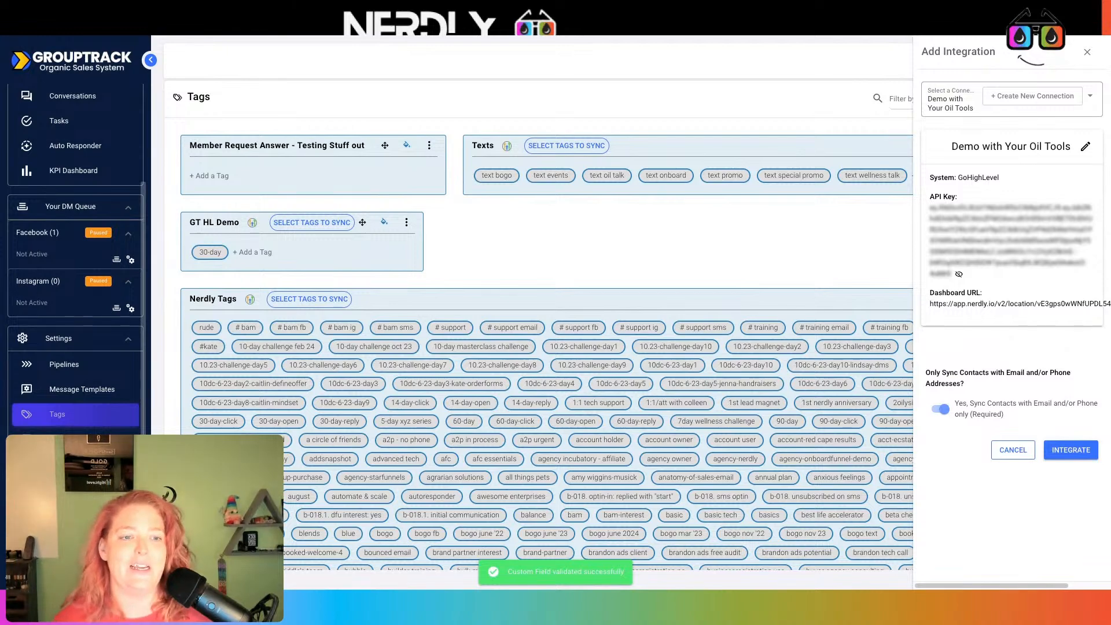
pyautogui.click(1069, 446)
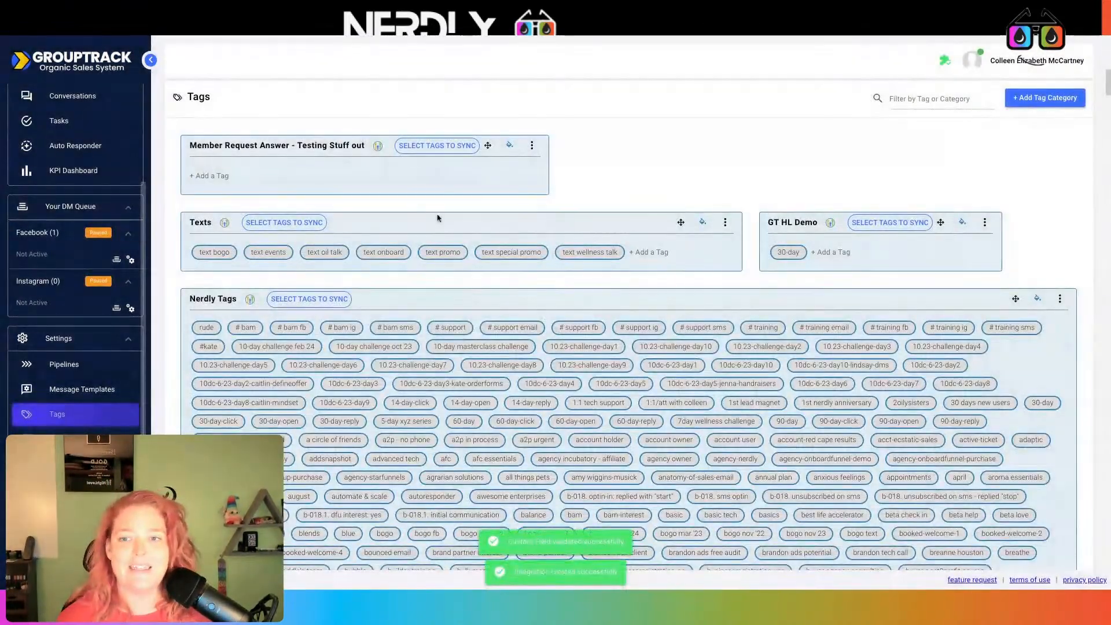
pyautogui.click(423, 152)
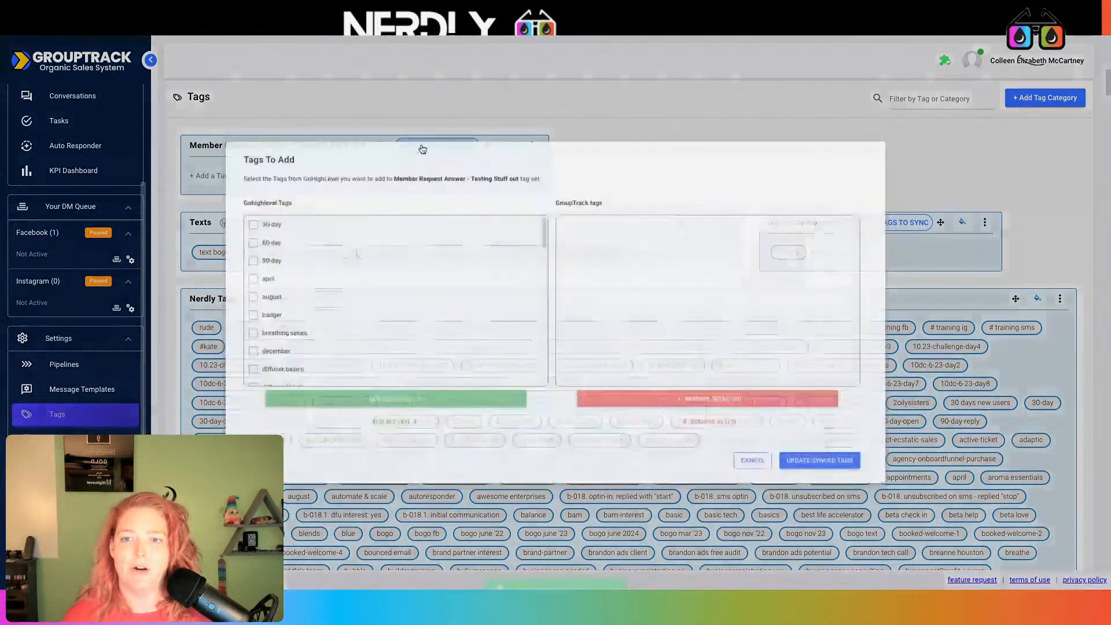
# Tick the yellow and badger tags in the Tags To Add list
pyautogui.scroll(-10, 405, 266)
pyautogui.scroll(-2, 384, 347)
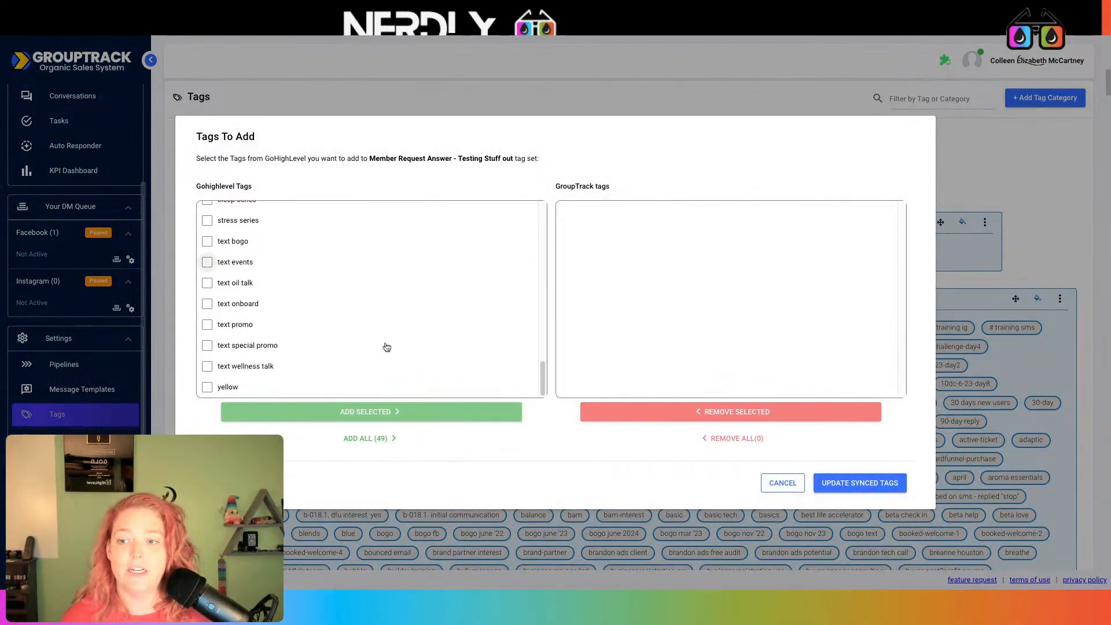
pyautogui.click(281, 384)
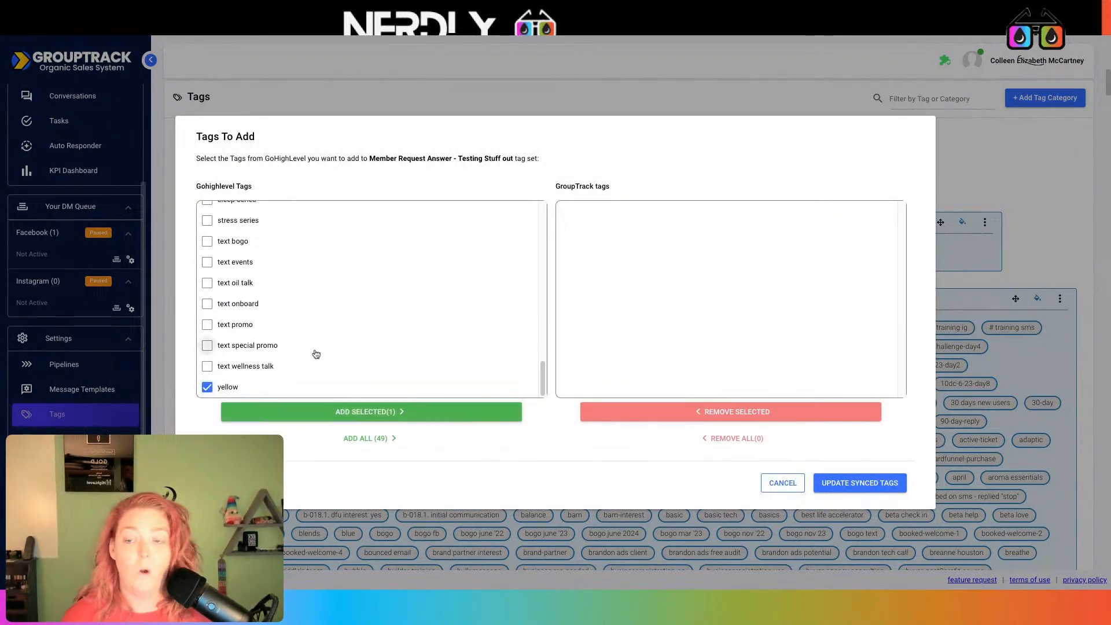
pyautogui.scroll(3, 301, 353)
pyautogui.scroll(3, 260, 295)
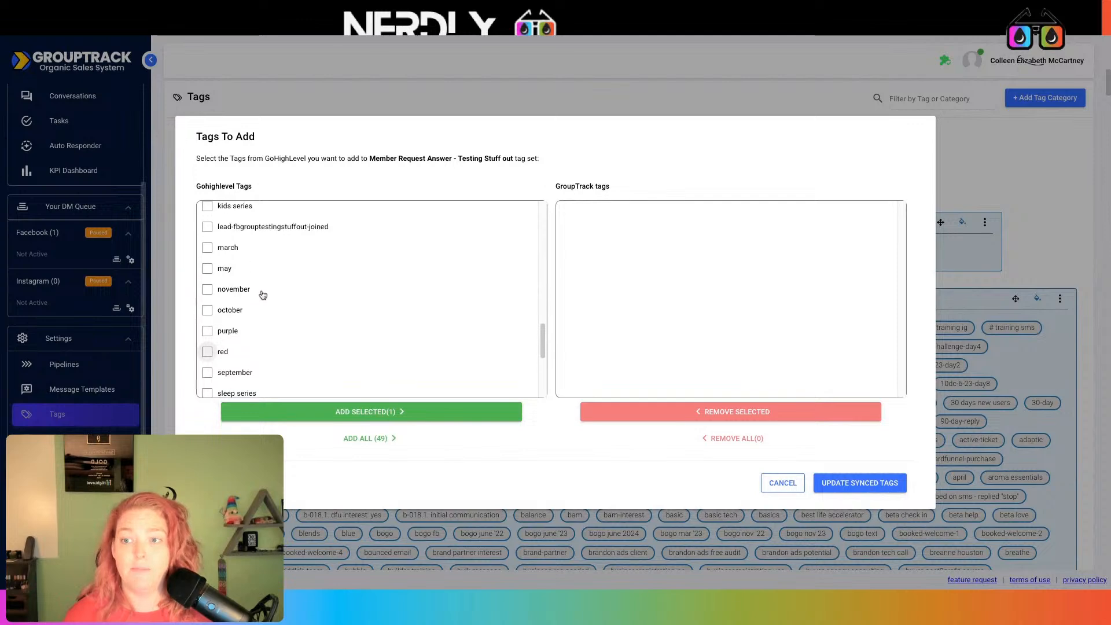
pyautogui.scroll(5, 277, 289)
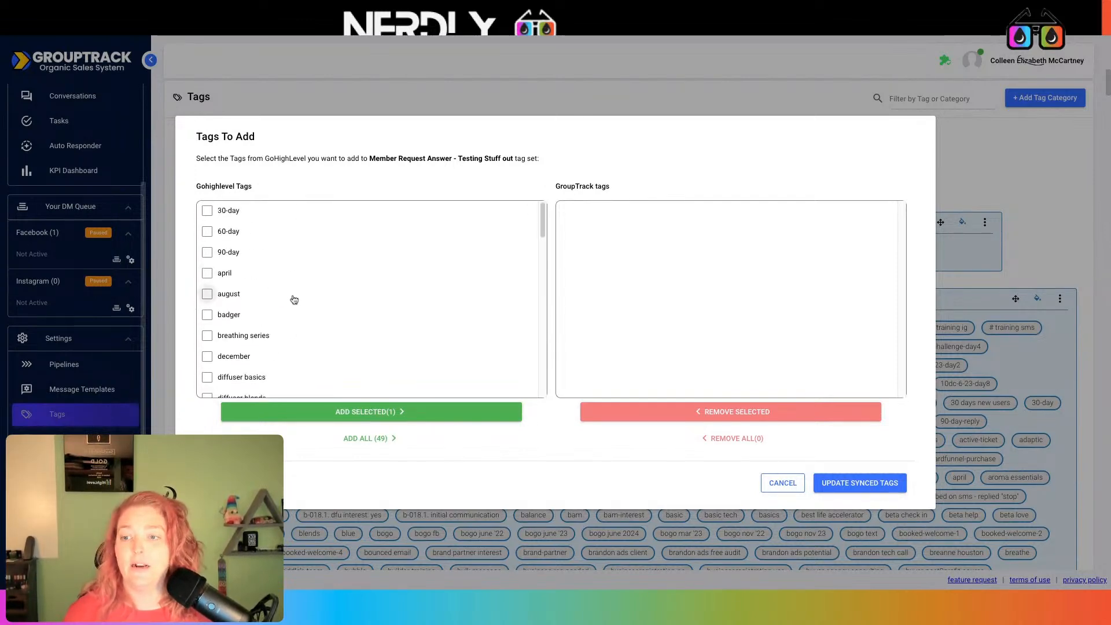
pyautogui.click(243, 315)
# Tick purple and giraffe as well, then add the five selected tags and save them to the category
pyautogui.scroll(-2, 333, 295)
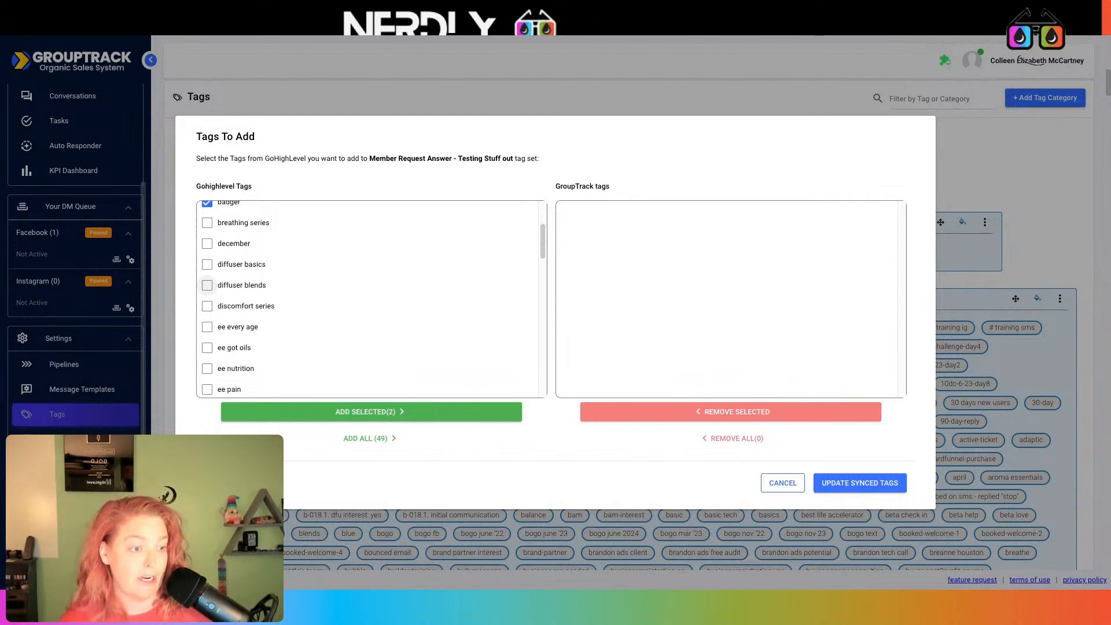
pyautogui.scroll(-1, 208, 285)
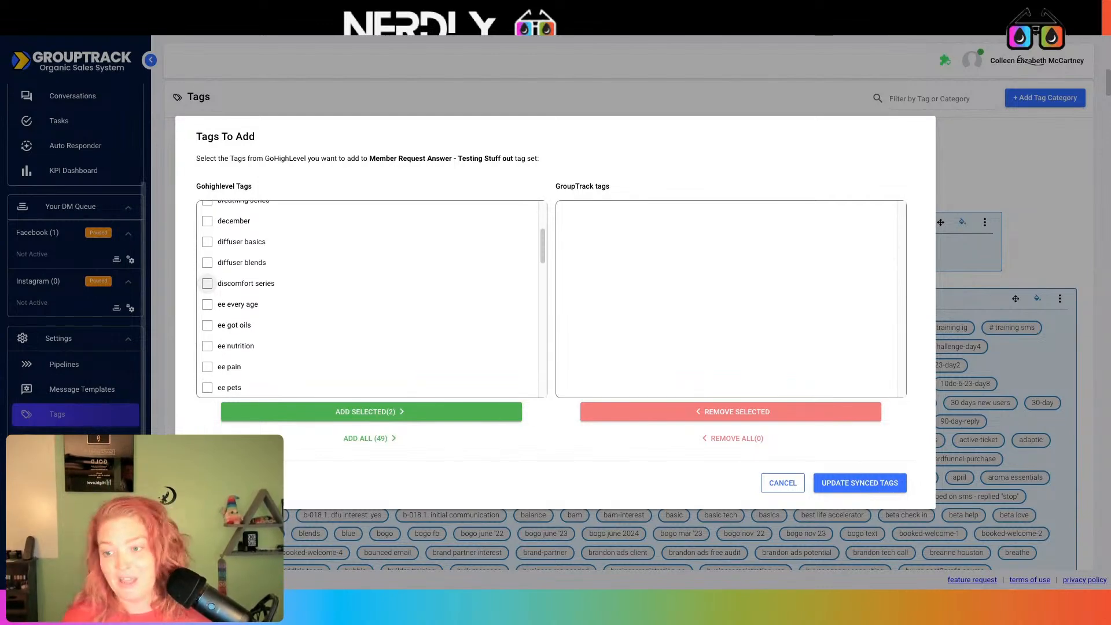
pyautogui.scroll(-1, 207, 283)
pyautogui.scroll(-3, 312, 295)
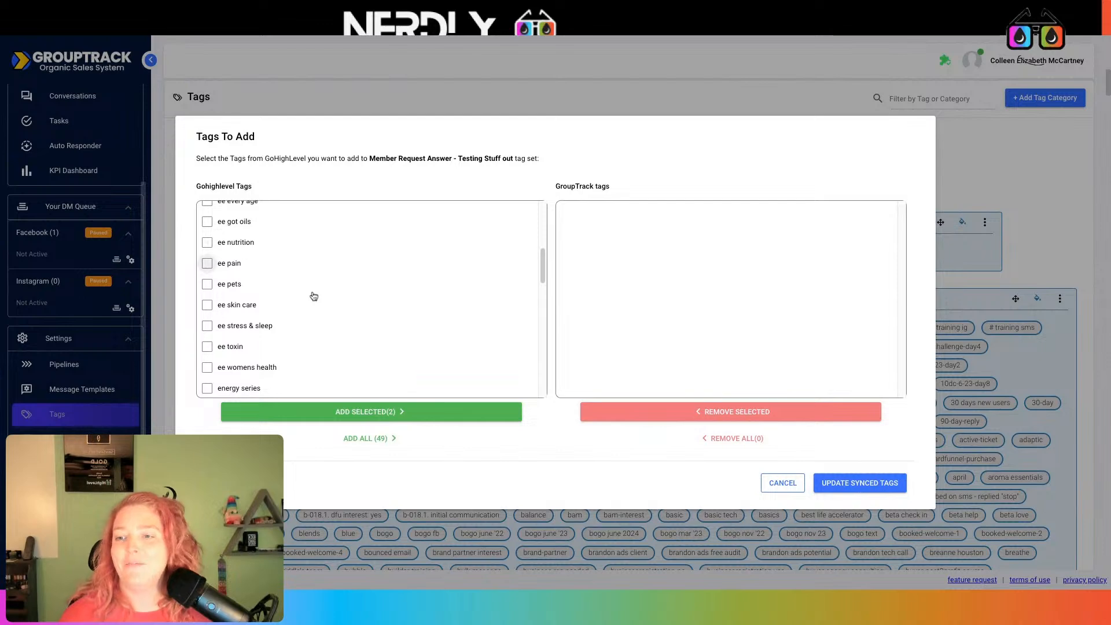
pyautogui.scroll(-3, 314, 296)
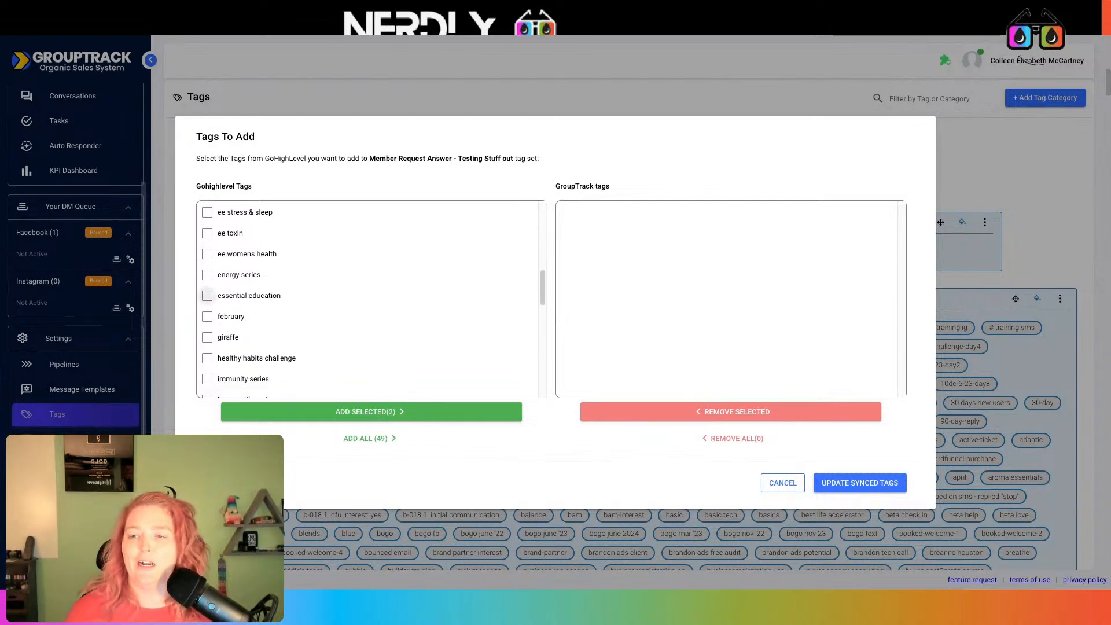
pyautogui.scroll(-1, 207, 295)
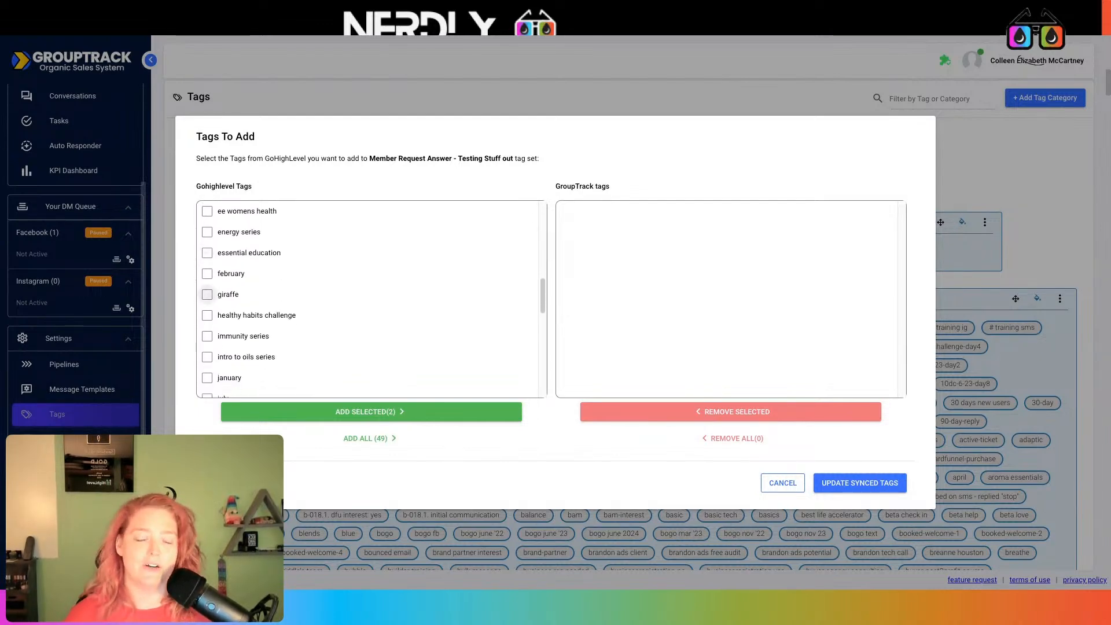
pyautogui.scroll(-1, 207, 295)
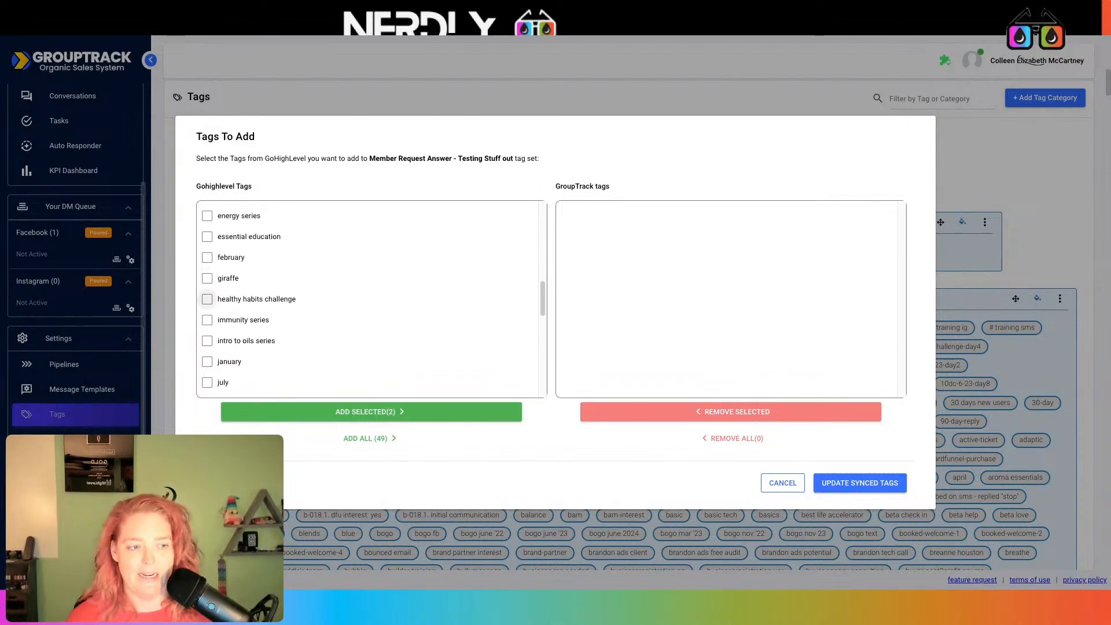
pyautogui.scroll(-1, 208, 299)
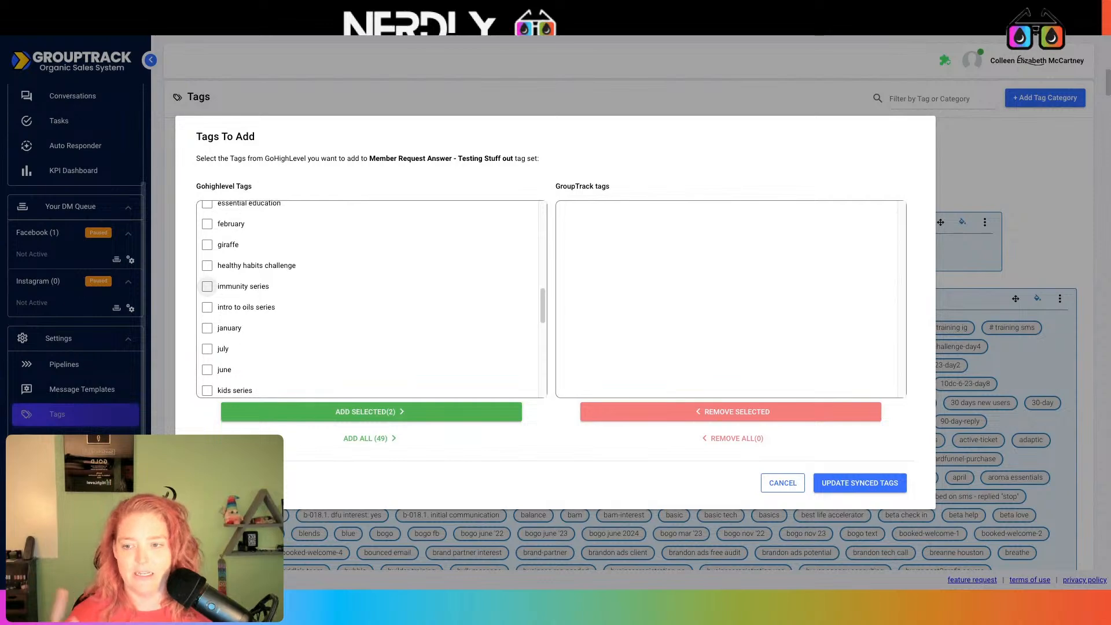
pyautogui.scroll(-3, 207, 285)
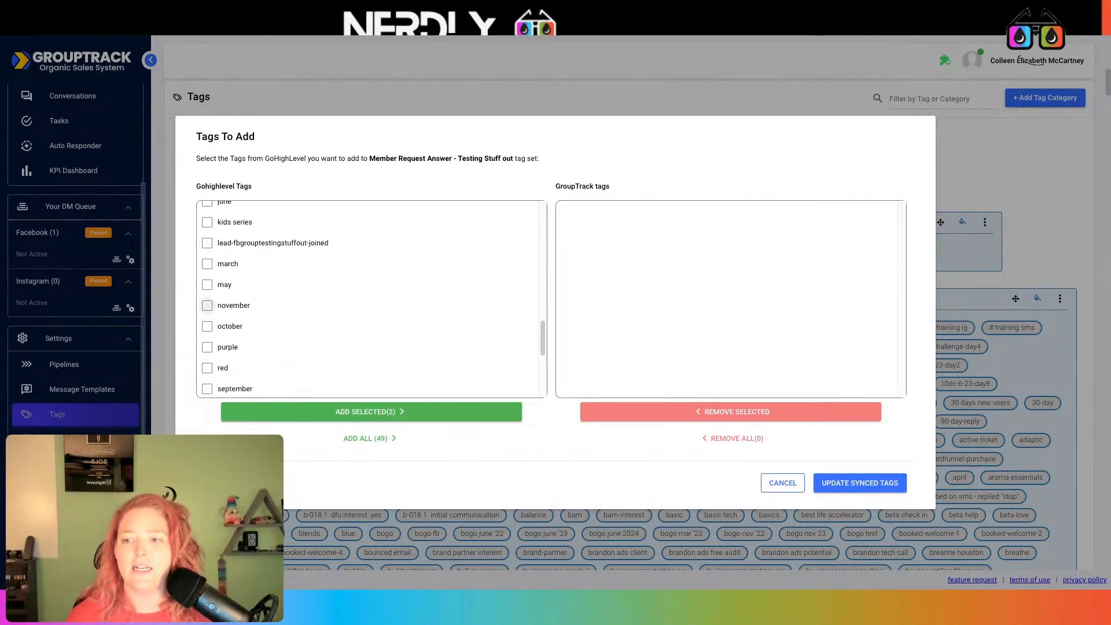
pyautogui.scroll(-1, 207, 289)
pyautogui.click(225, 330)
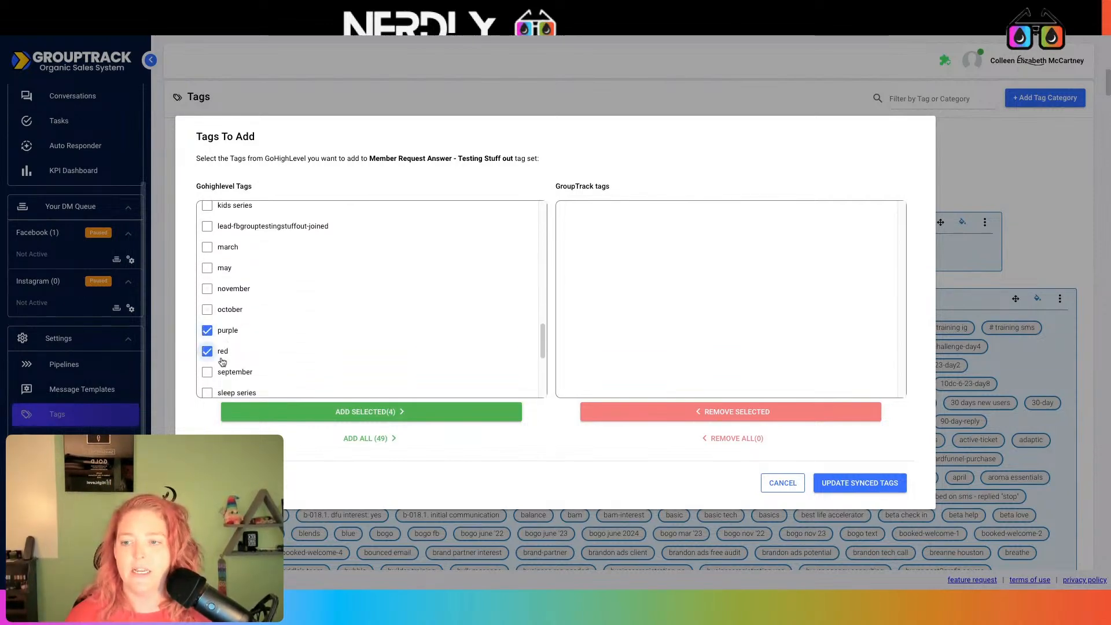
pyautogui.scroll(-2, 328, 338)
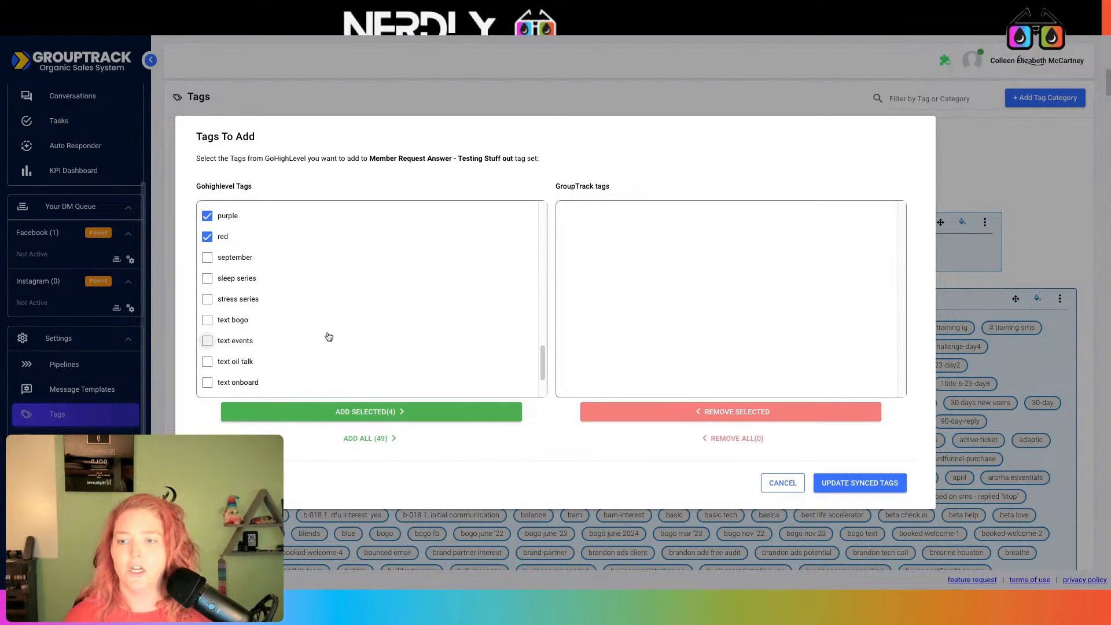
pyautogui.scroll(-2, 329, 337)
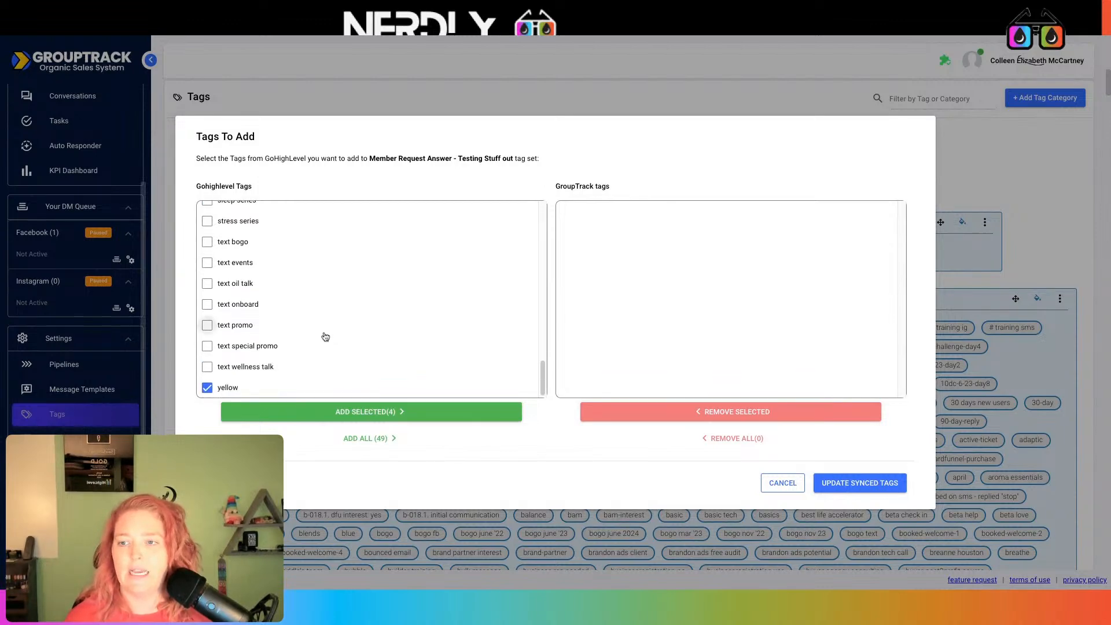
pyautogui.scroll(5, 324, 337)
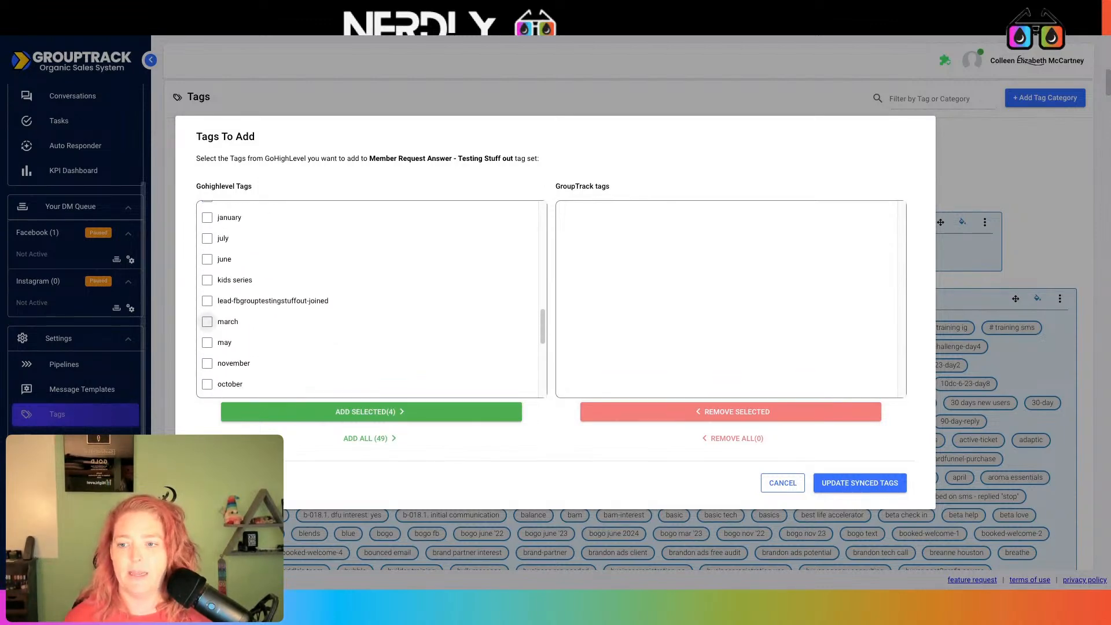
pyautogui.scroll(1, 325, 337)
pyautogui.scroll(2, 208, 318)
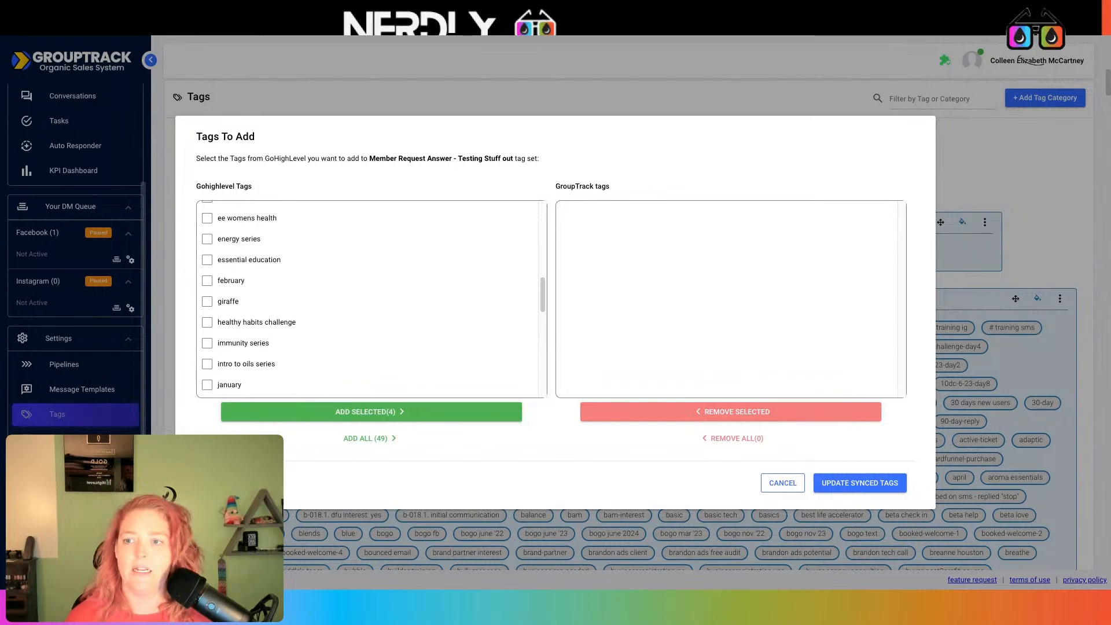
pyautogui.click(208, 319)
pyautogui.scroll(3, 298, 325)
pyautogui.scroll(4, 299, 325)
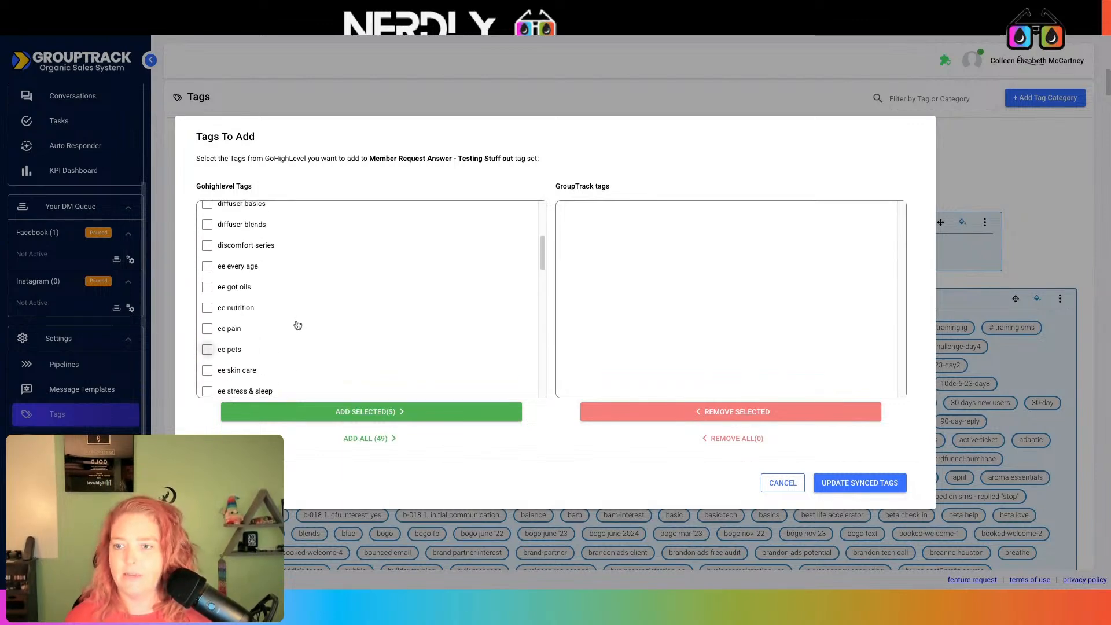
pyautogui.click(376, 411)
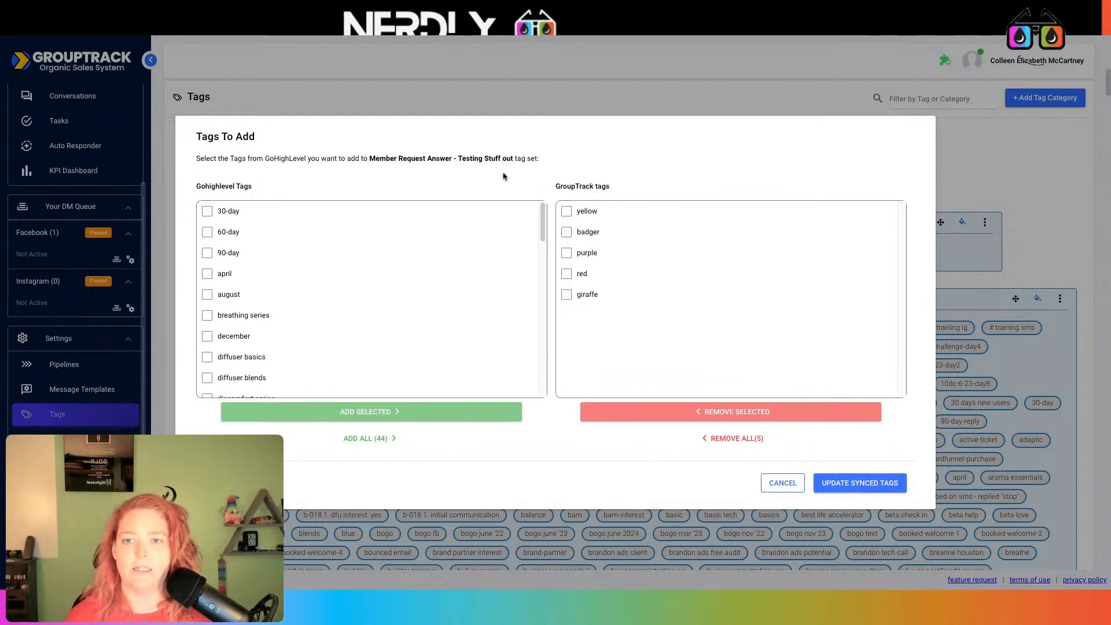
pyautogui.click(872, 484)
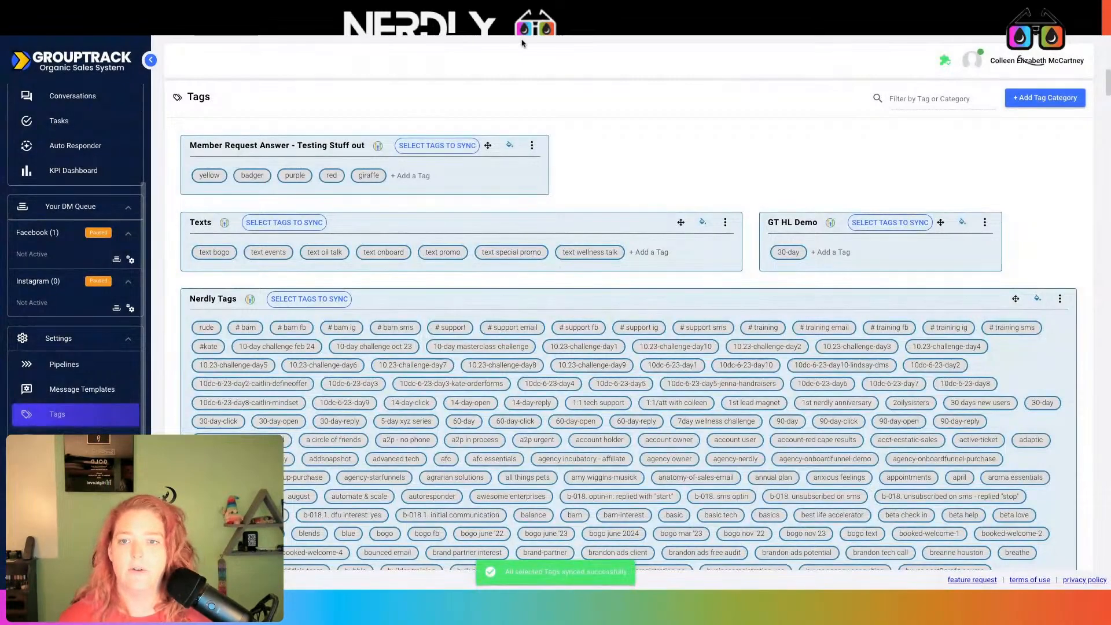
# Copy the Member Request category's integration webhook URL, then go to HighLevel's automation workflows
pyautogui.click(532, 146)
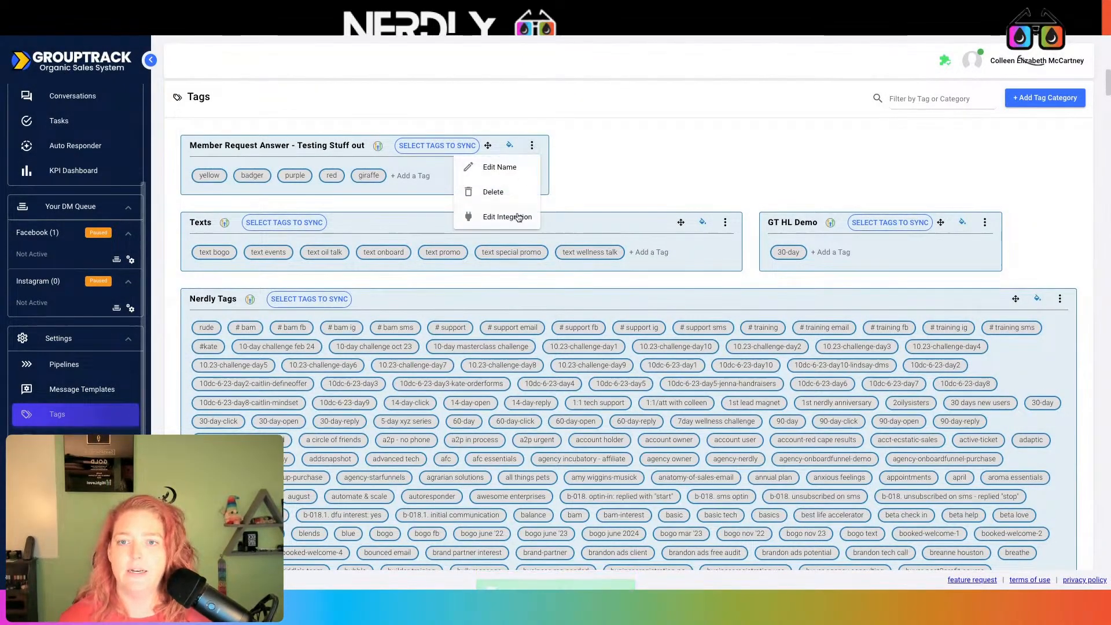
pyautogui.click(517, 217)
pyautogui.moveTo(926, 358); pyautogui.dragTo(1038, 377)
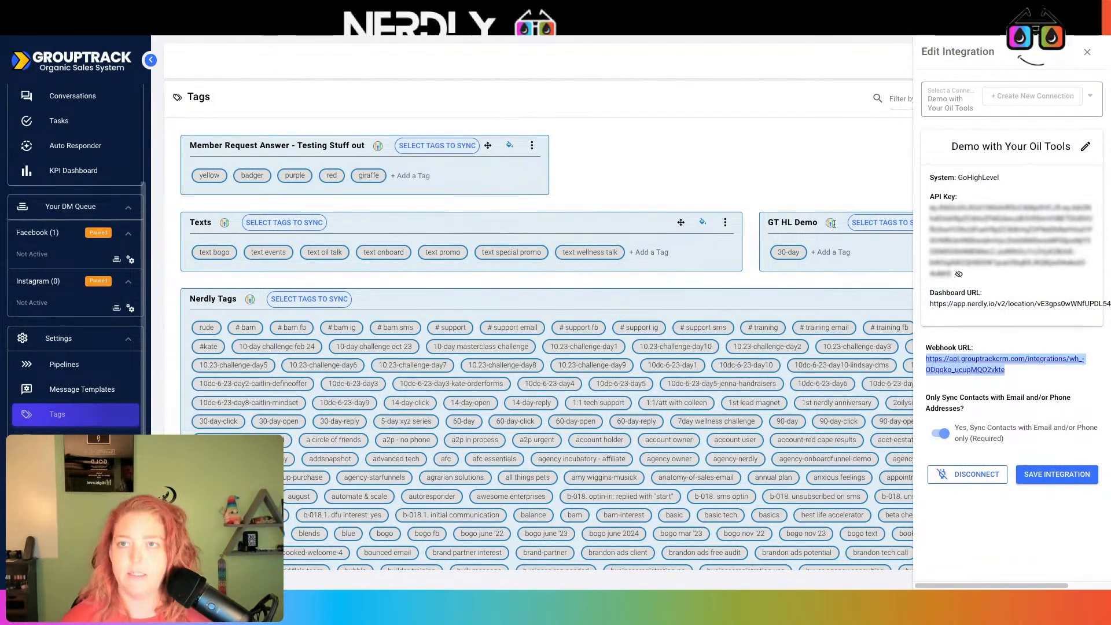
pyautogui.click(279, 33)
pyautogui.click(35, 176)
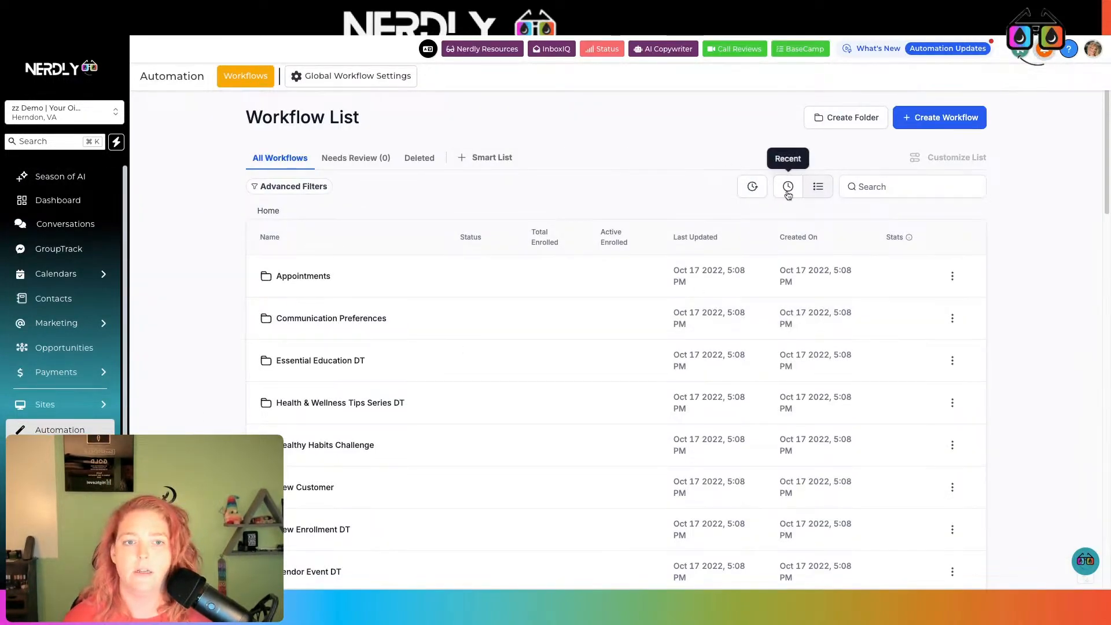
# In the Grouptrack Tag Webhook workflow, add a Webhook step after Webhook - Text Tags with the pasted GroupTrack URL
pyautogui.click(787, 195)
pyautogui.click(325, 280)
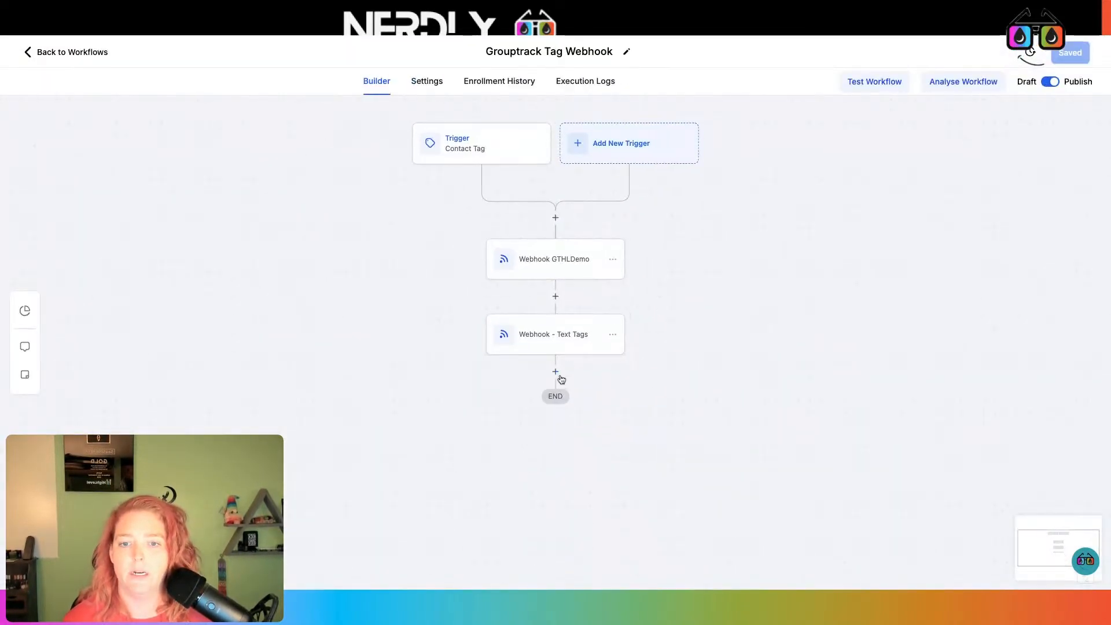
pyautogui.click(555, 372)
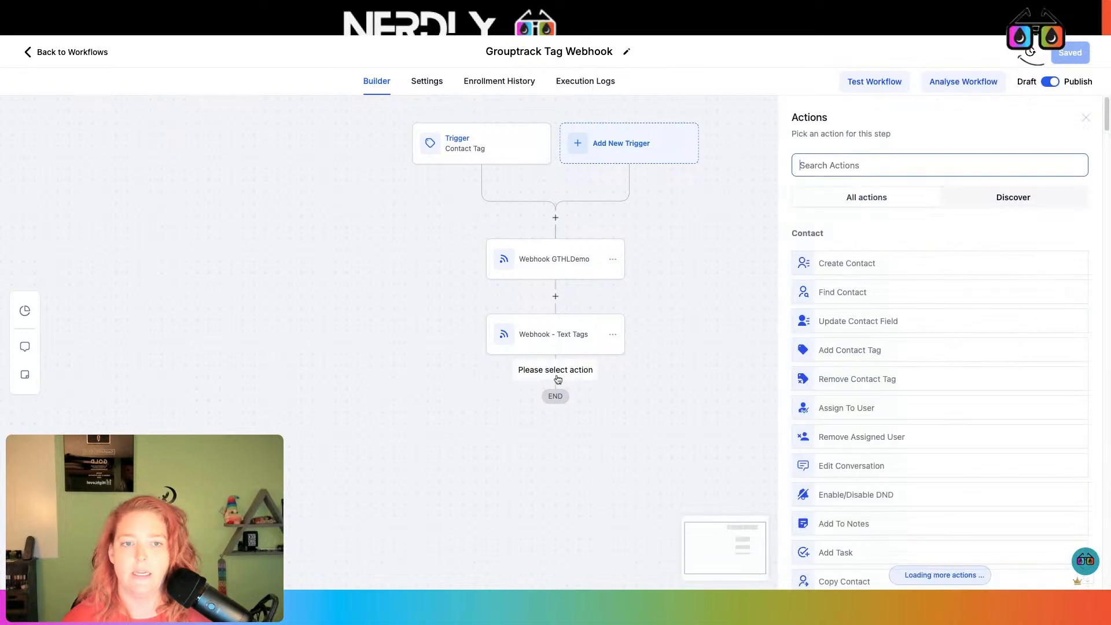
pyautogui.write('web')
pyautogui.click(917, 255)
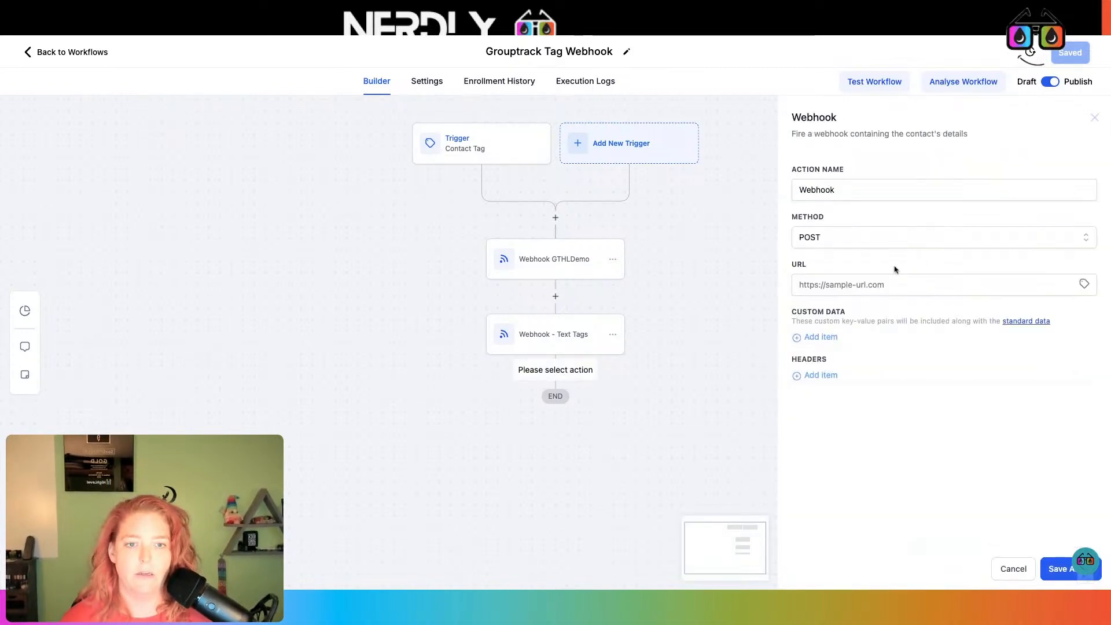
pyautogui.click(871, 283)
# Name the step 'Webhook Member request', then save the action and the workflow
pyautogui.click(883, 193)
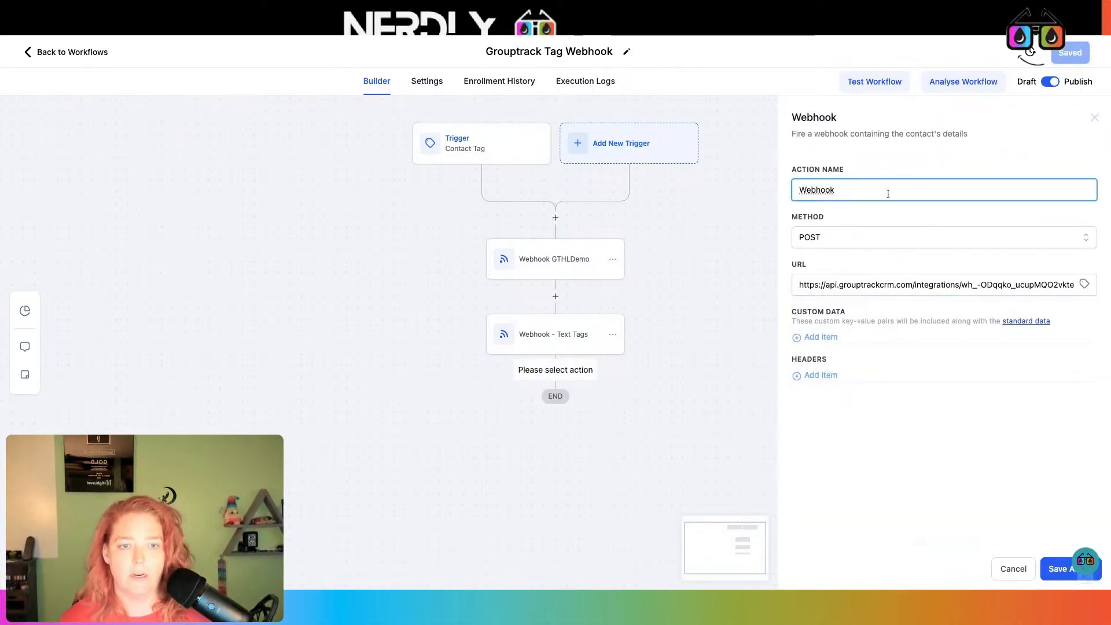
pyautogui.write('Member req')
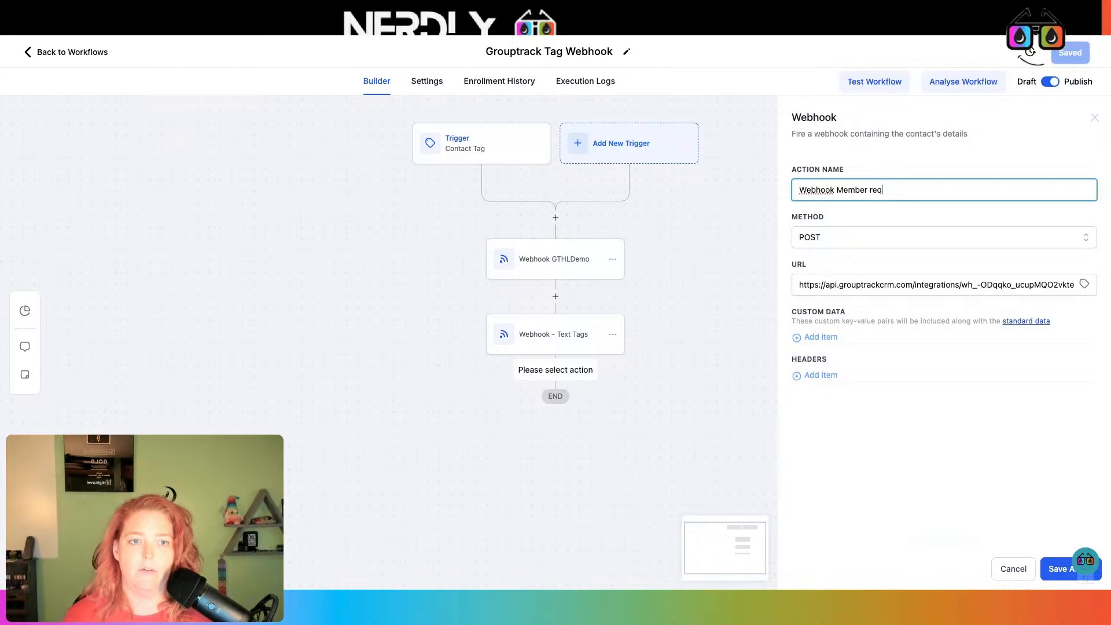
pyautogui.write('uest')
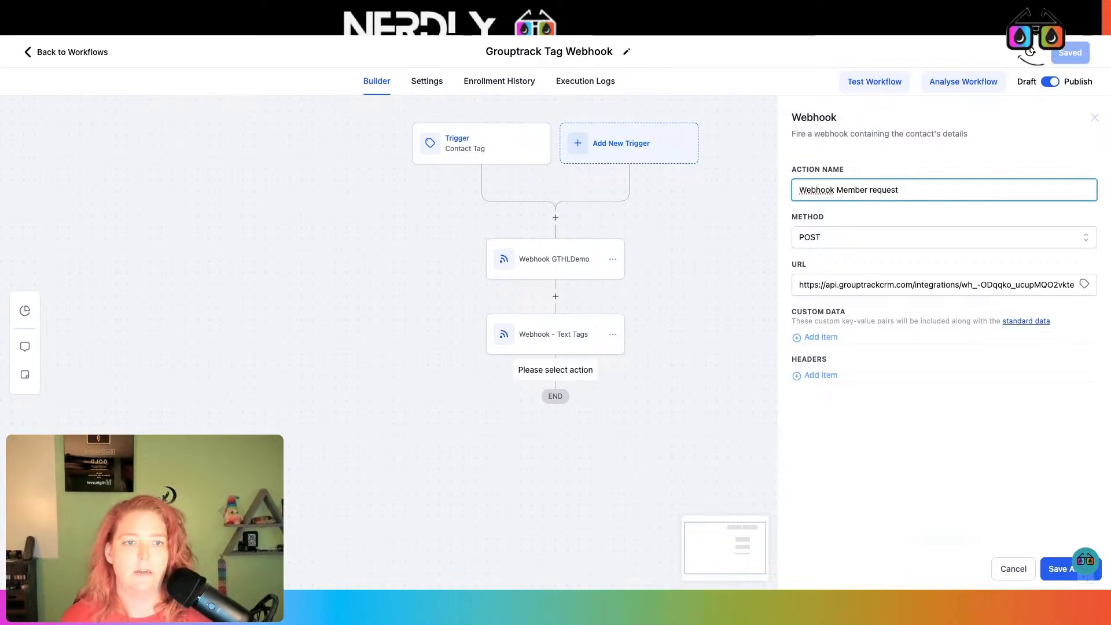
pyautogui.click(1059, 569)
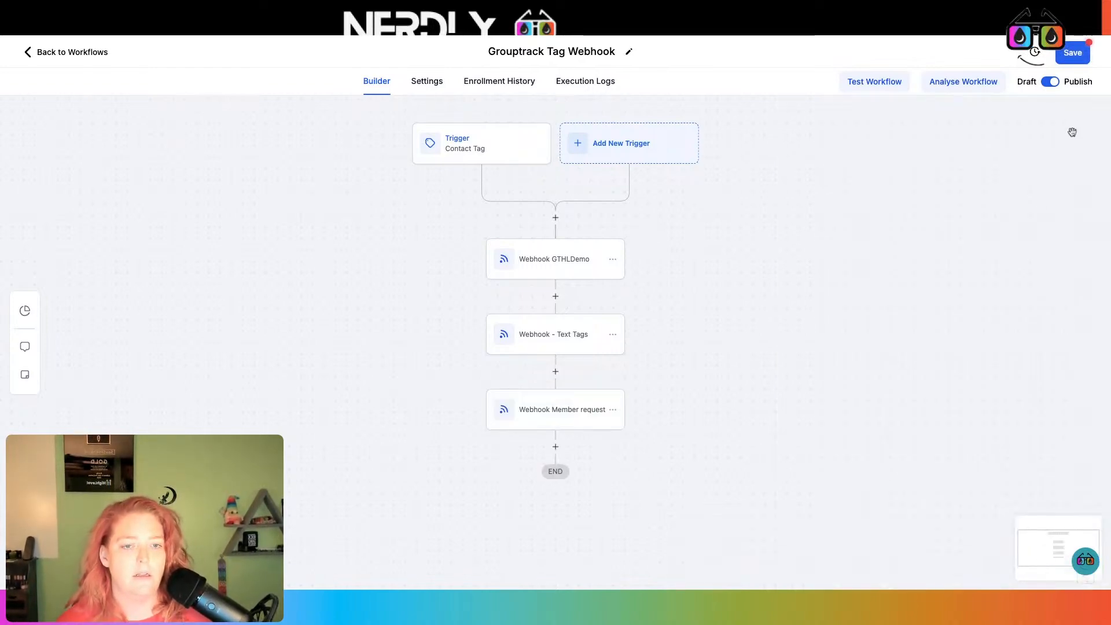
pyautogui.click(1072, 53)
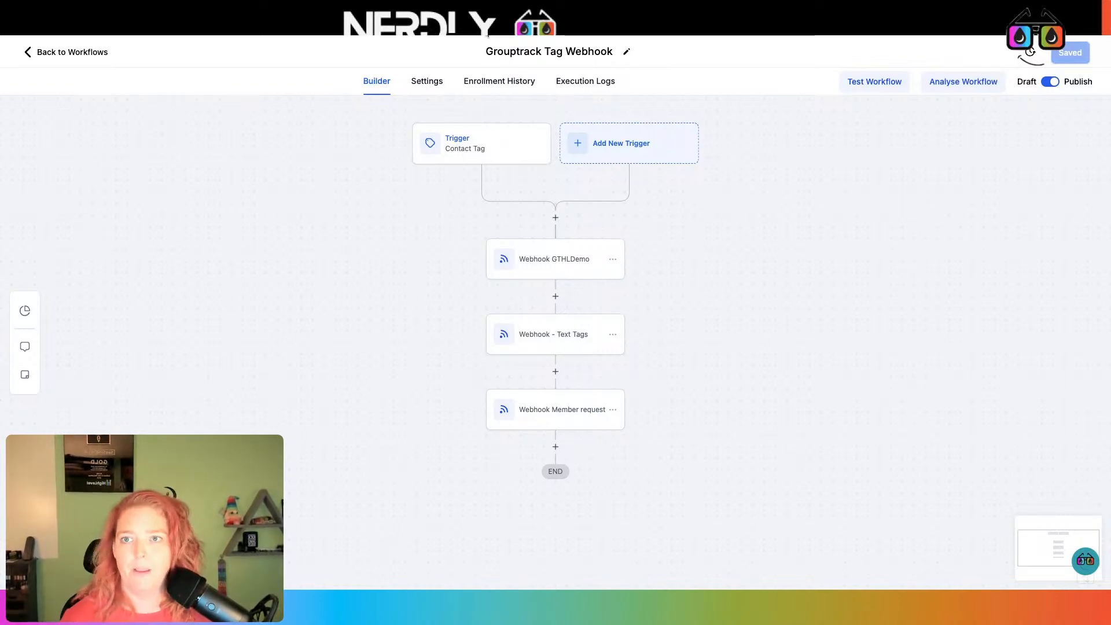
pyautogui.click(486, 29)
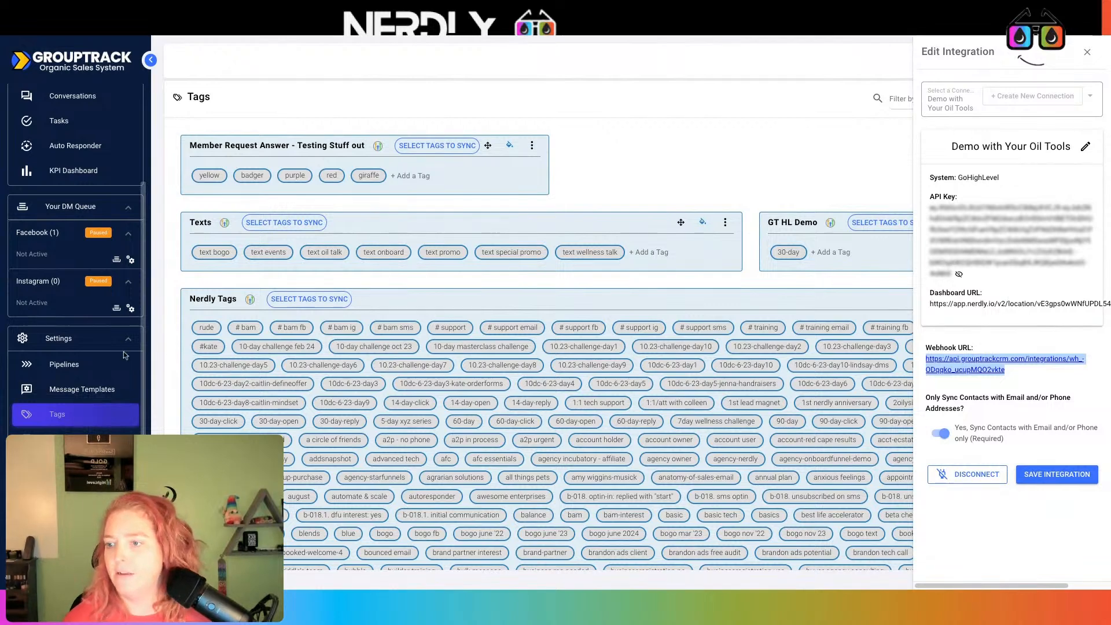
# Open GroupTrack's Pipeline View in a new browser tab, showing the GT Pipeline | No Facebook Group board
pyautogui.click(96, 366)
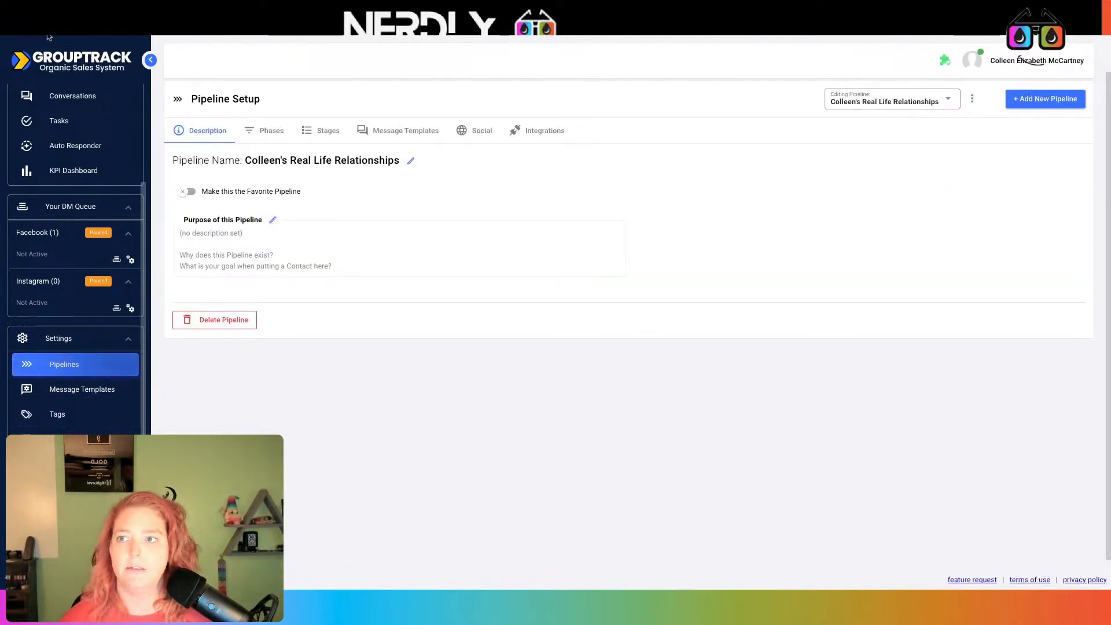
pyautogui.press('super+t')
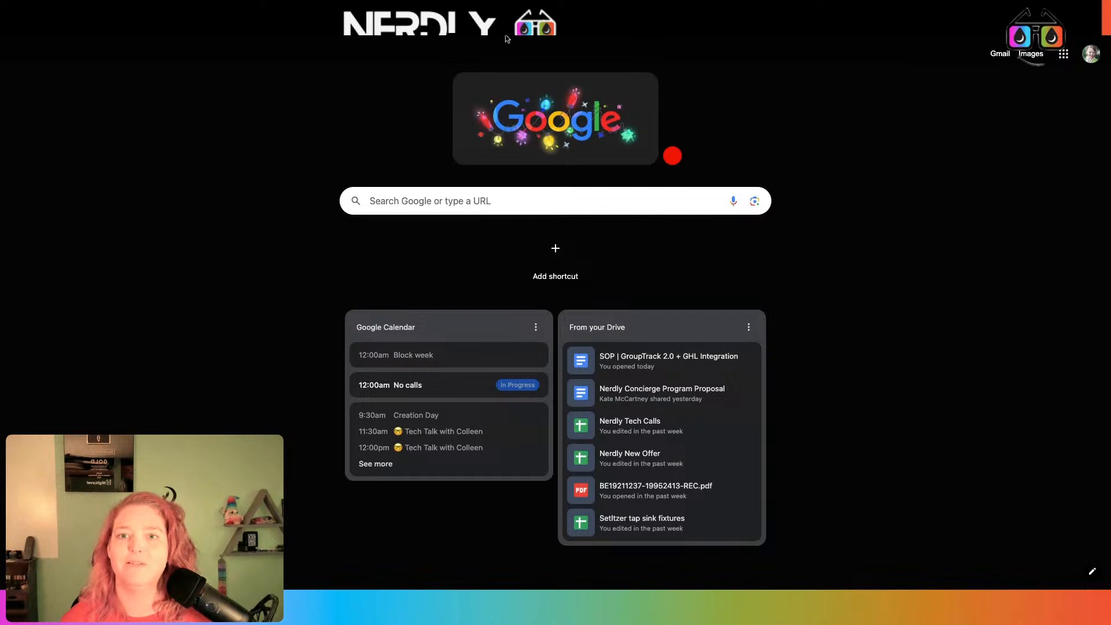
pyautogui.click(505, 34)
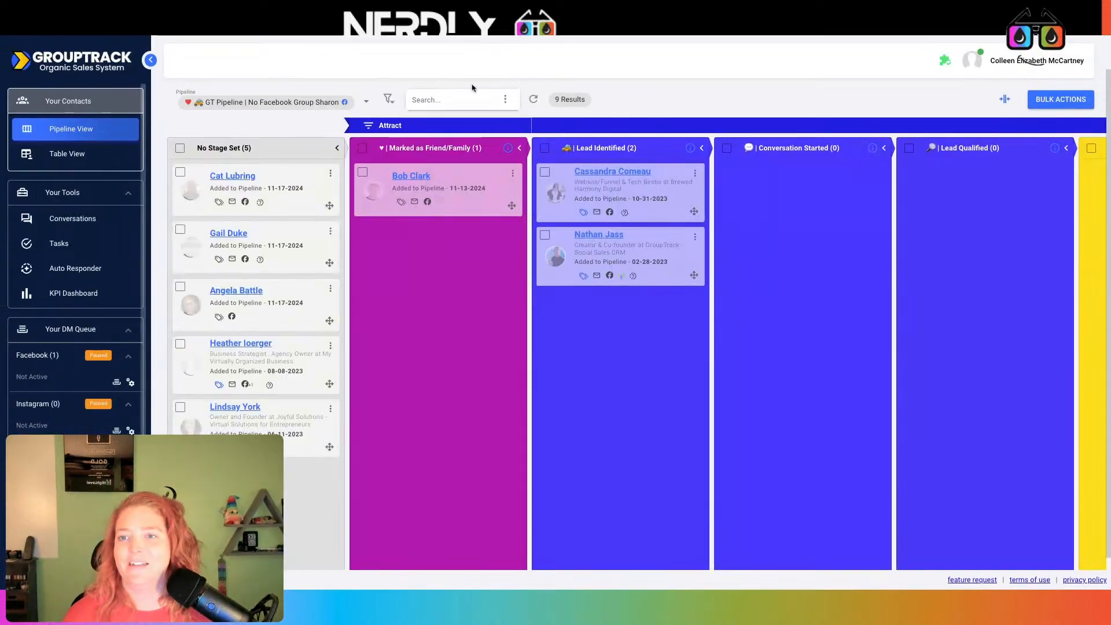
pyautogui.scroll(-1, 79, 421)
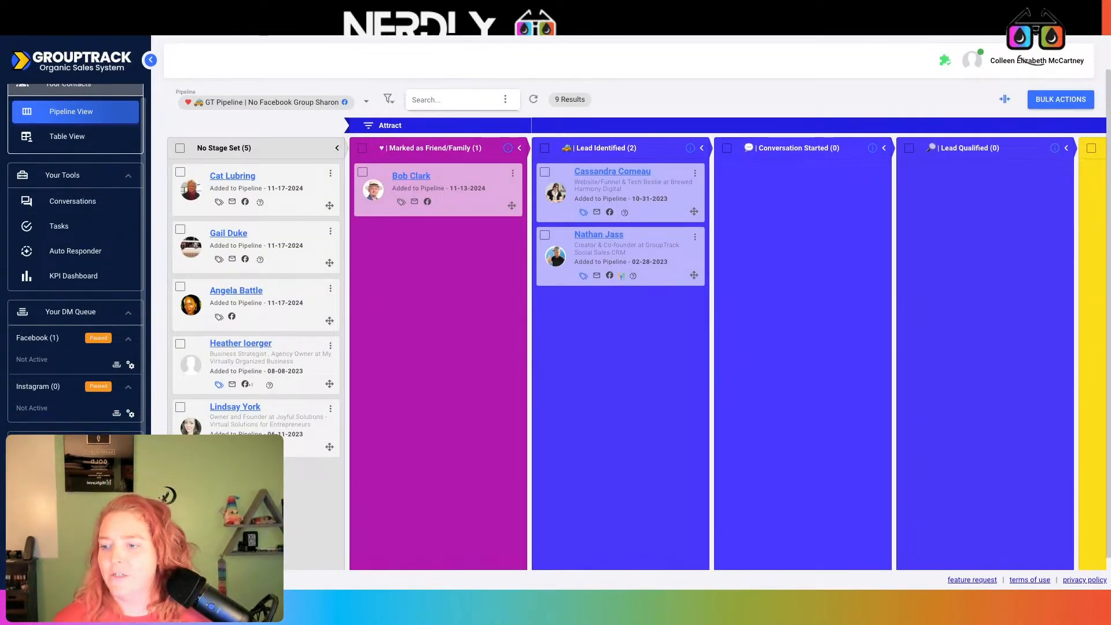
# From Settings > Tags, create the integration for the Member Request Answer - Testing Stuff out category
pyautogui.scroll(1, 96, 232)
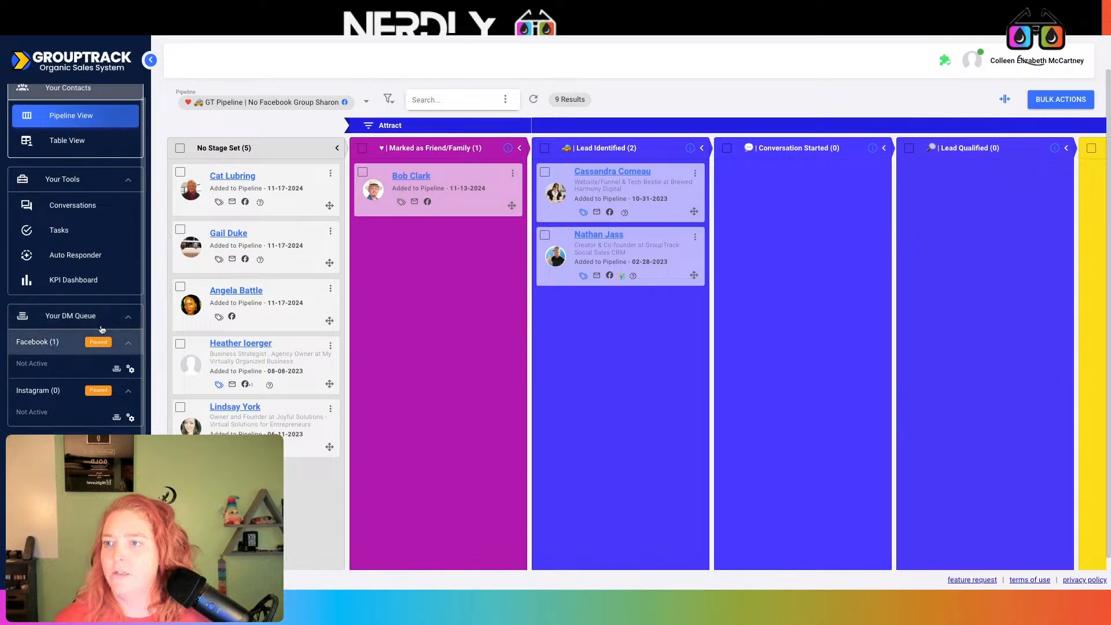
pyautogui.scroll(-3, 95, 217)
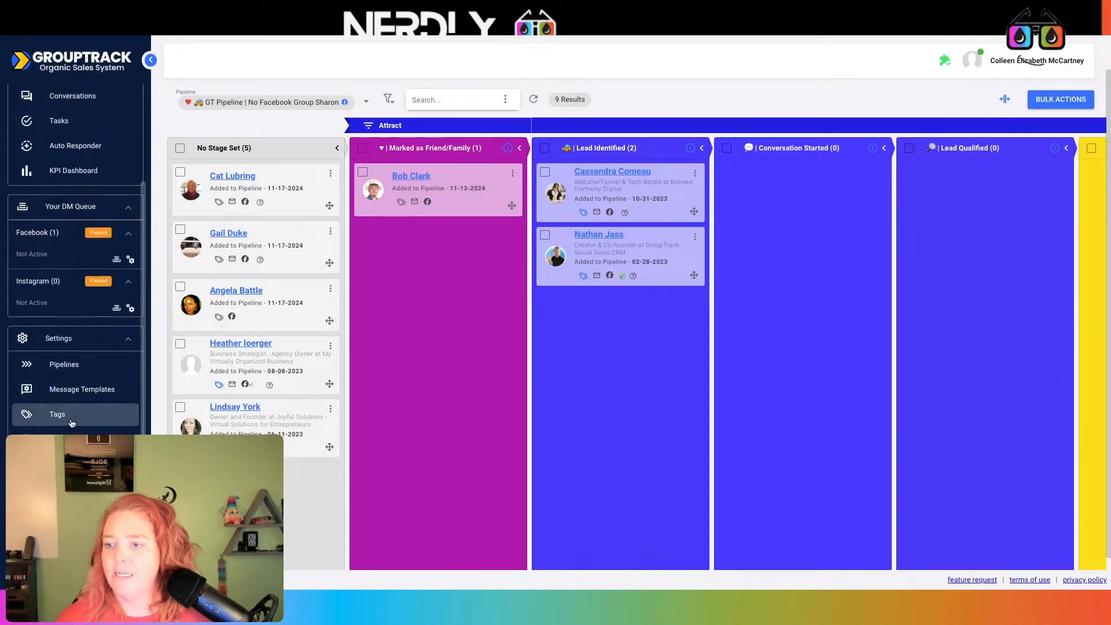
pyautogui.click(57, 414)
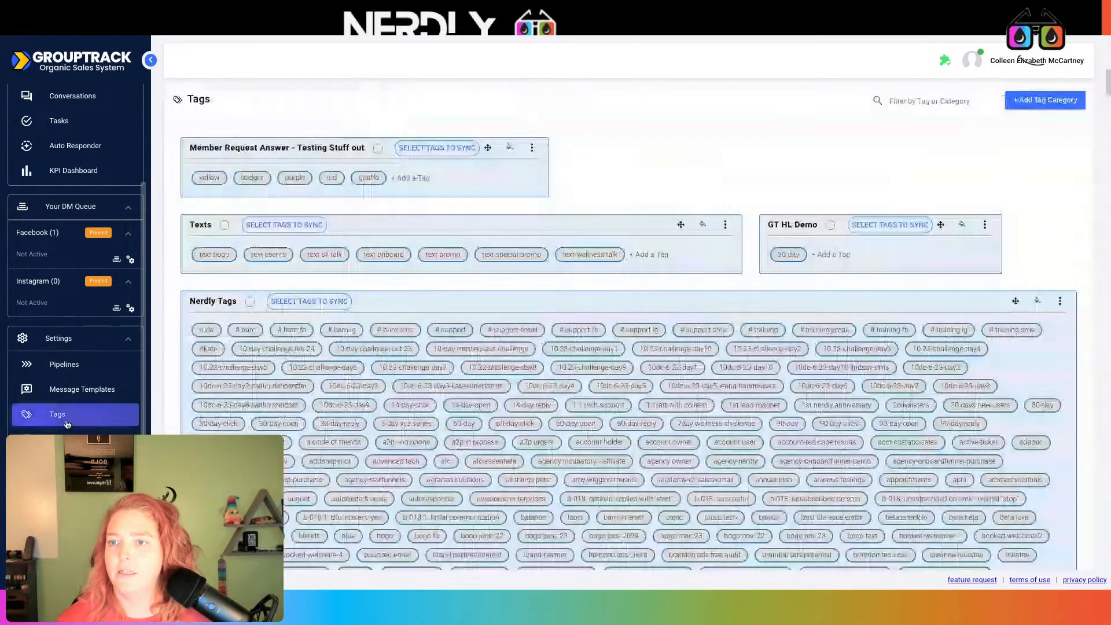
pyautogui.click(532, 148)
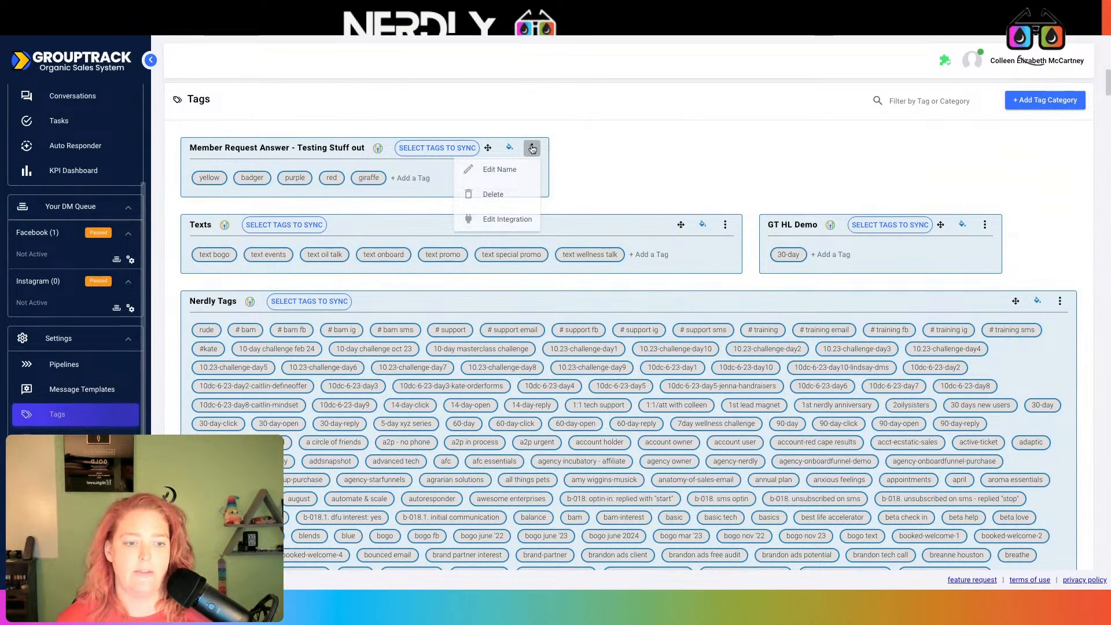
pyautogui.click(507, 219)
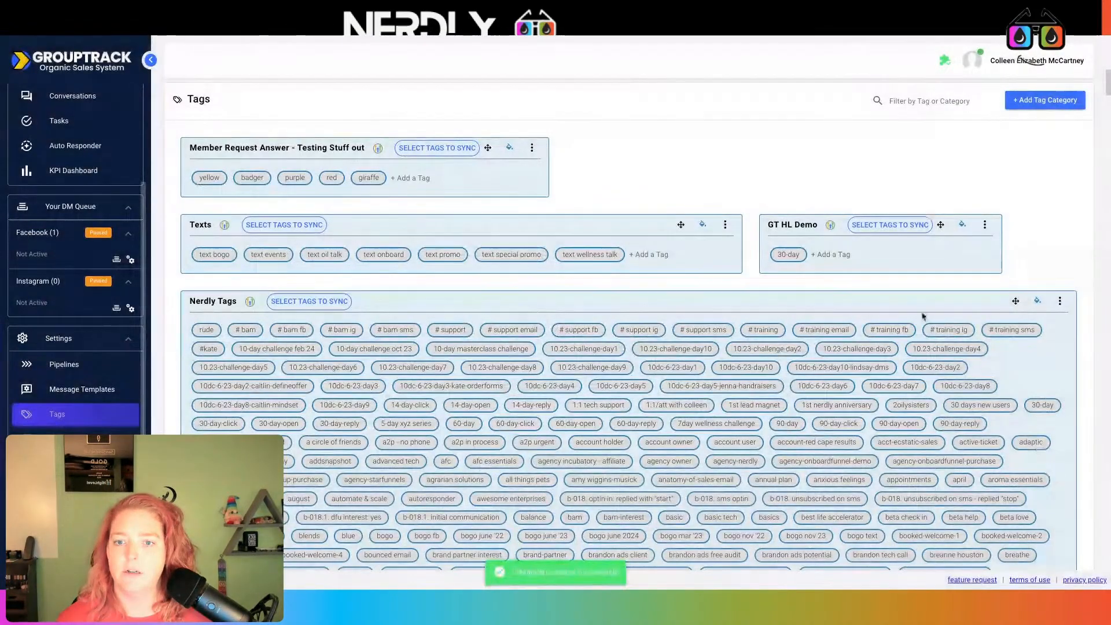
pyautogui.click(46, 365)
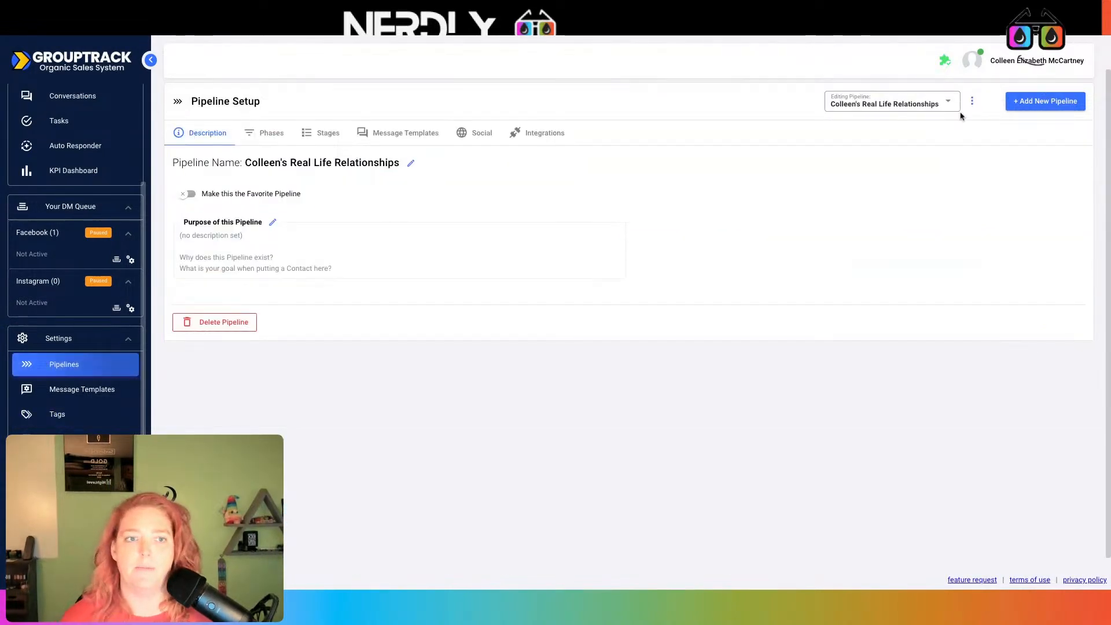
# Select the 12/11/24 DEMO GT Pipeline | With Facebook Group for editing
pyautogui.click(953, 110)
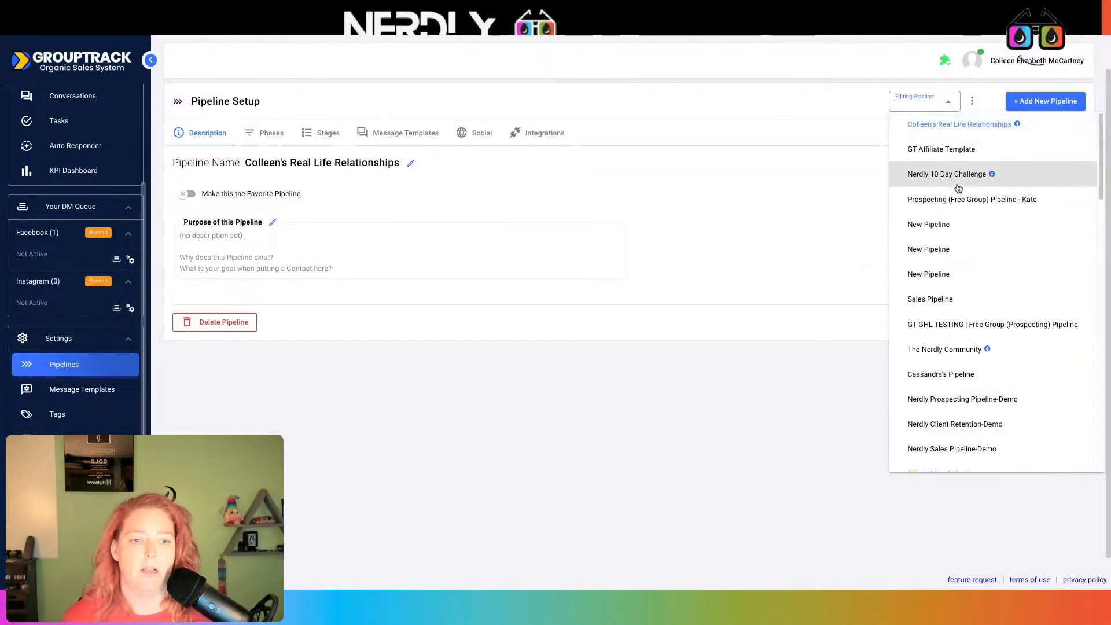
pyautogui.scroll(-10, 963, 255)
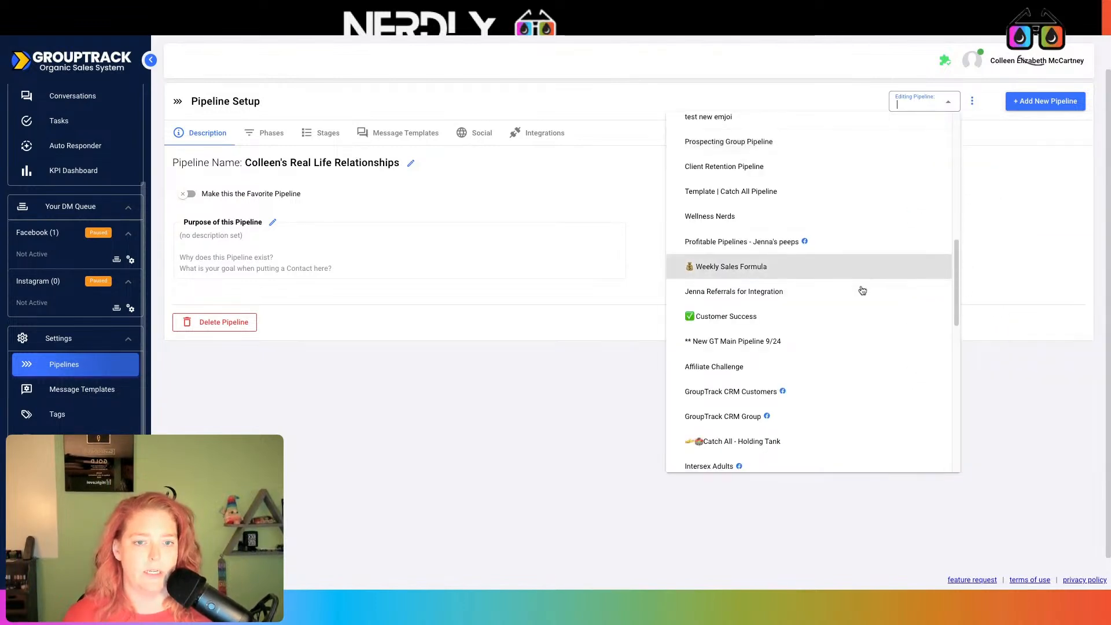
pyautogui.scroll(-2, 819, 354)
pyautogui.scroll(-7, 819, 359)
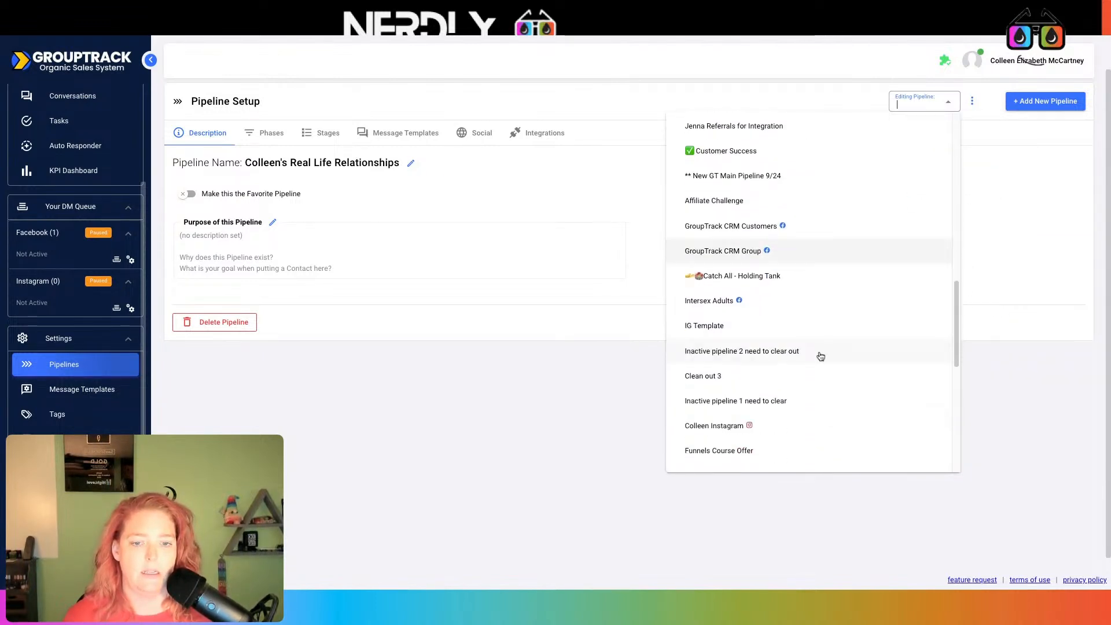
pyautogui.scroll(-5, 821, 355)
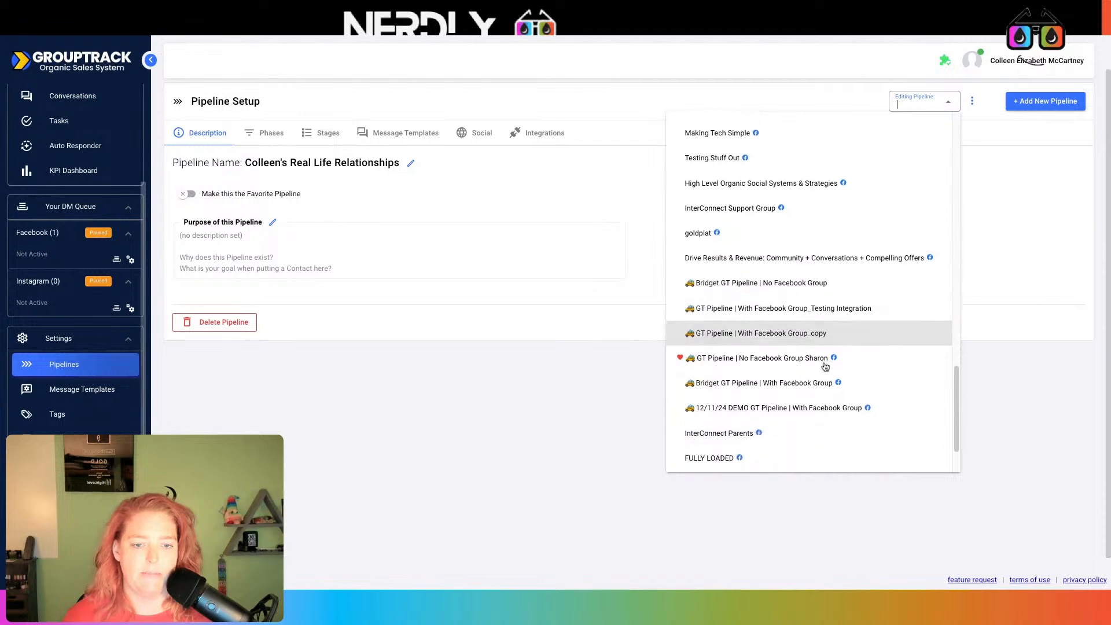
pyautogui.click(831, 389)
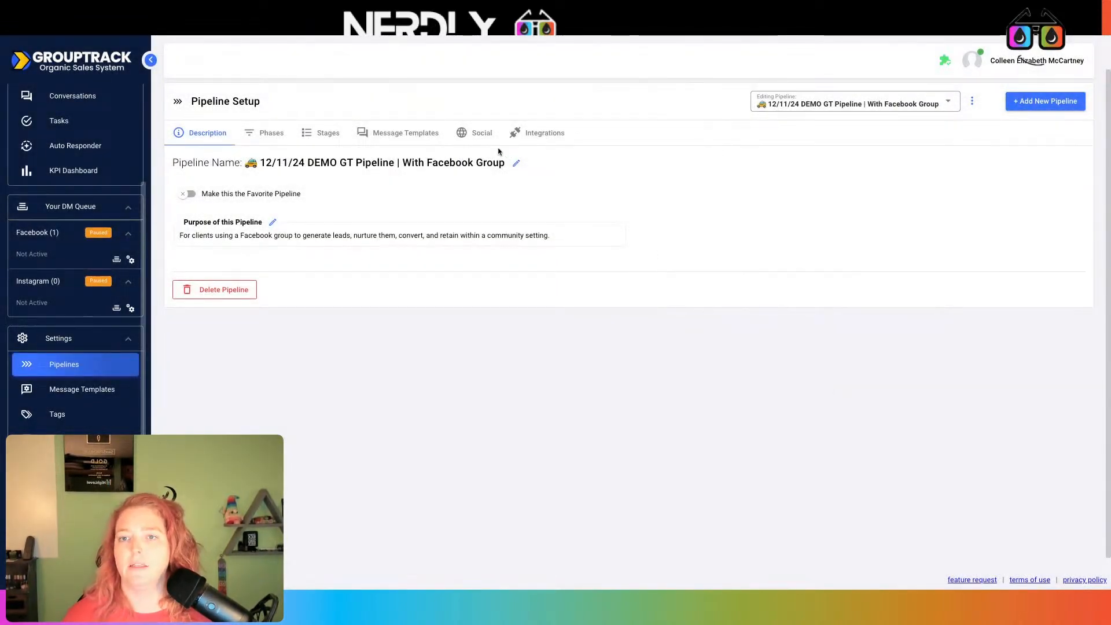
# Look through its Message Templates and Social settings, ending on the Stages list
pyautogui.click(406, 133)
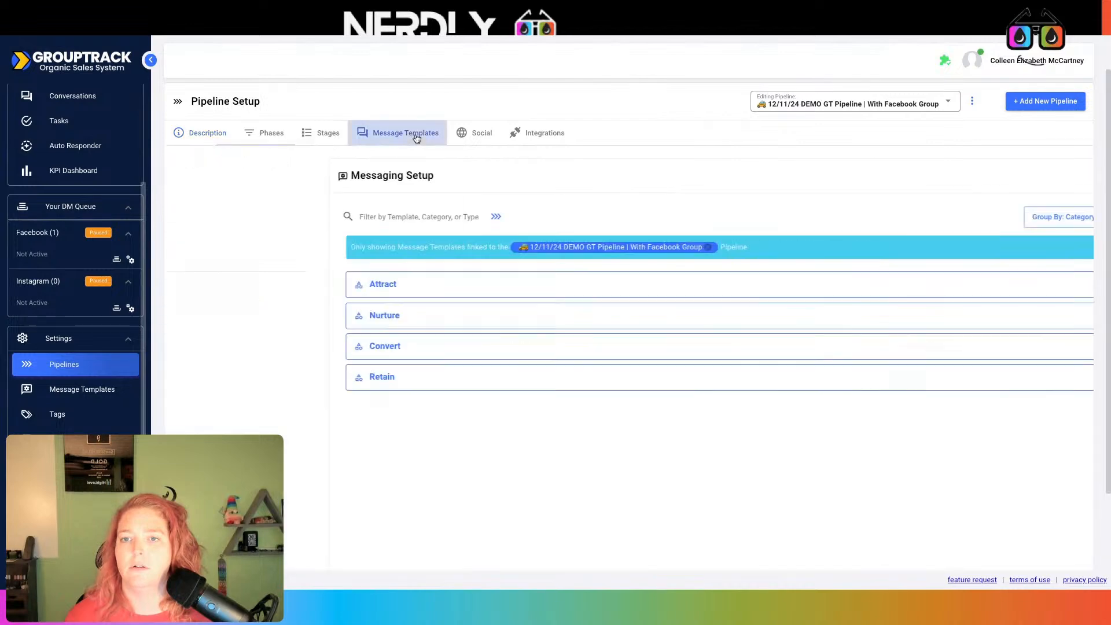
pyautogui.click(487, 137)
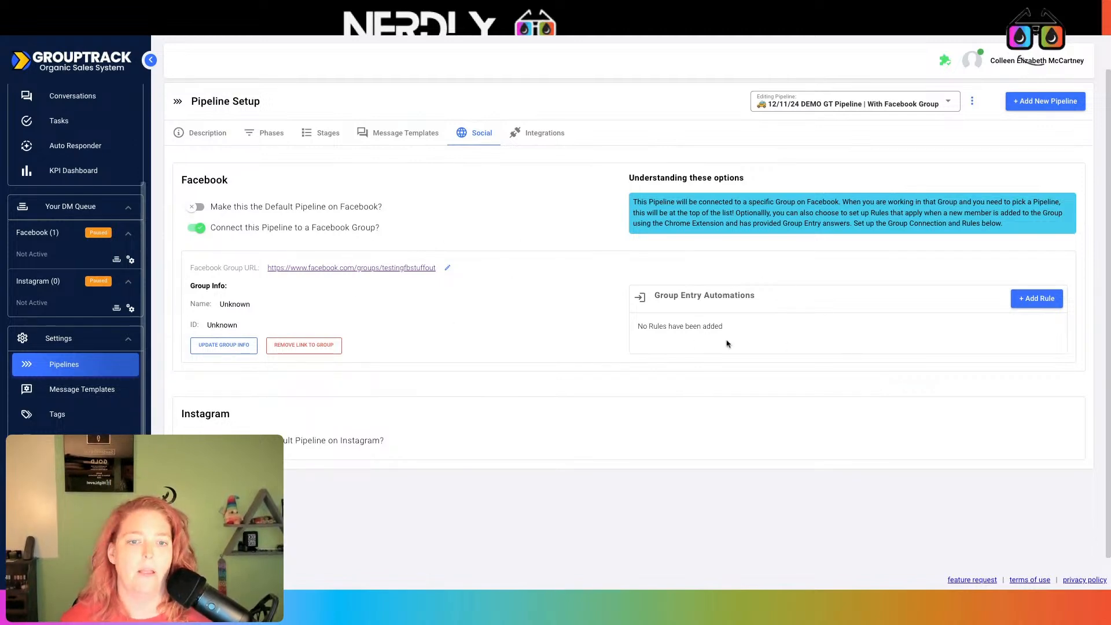
pyautogui.click(326, 133)
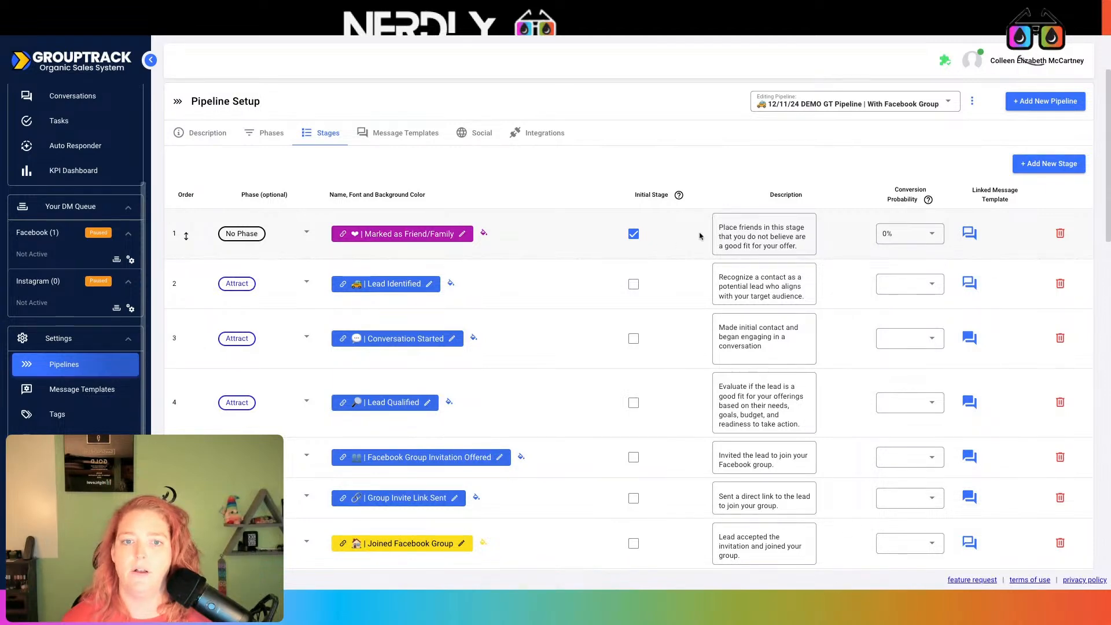
# Move the initial stage from Marked as Friend/Family to Lead Identified, then go back to the Social settings
pyautogui.moveTo(680, 196)
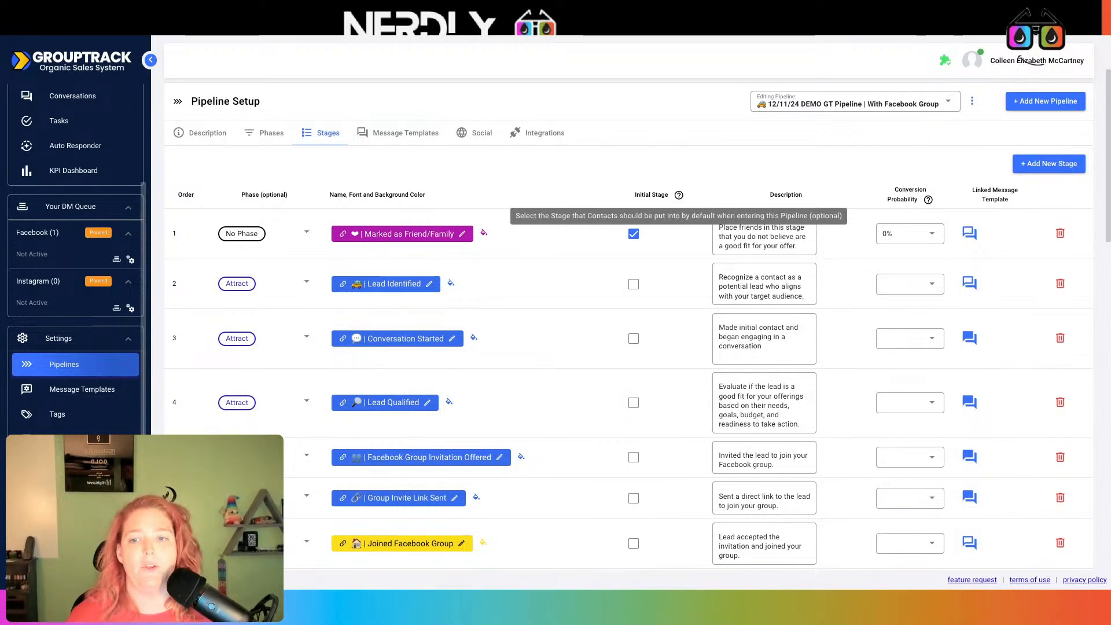
pyautogui.click(634, 233)
pyautogui.click(634, 284)
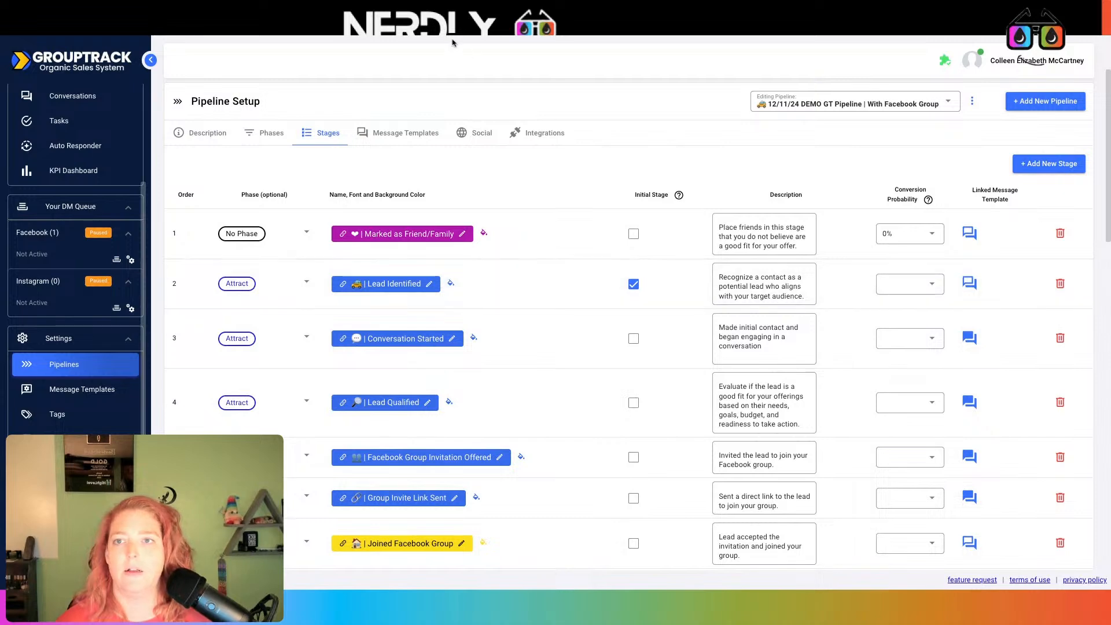
pyautogui.click(471, 133)
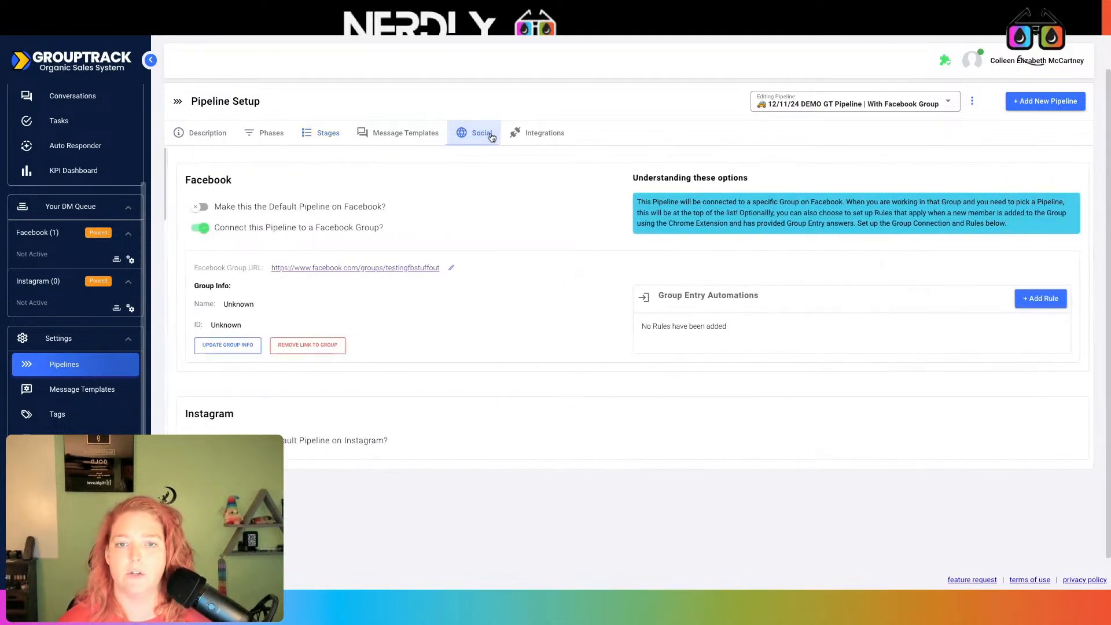
pyautogui.click(1030, 298)
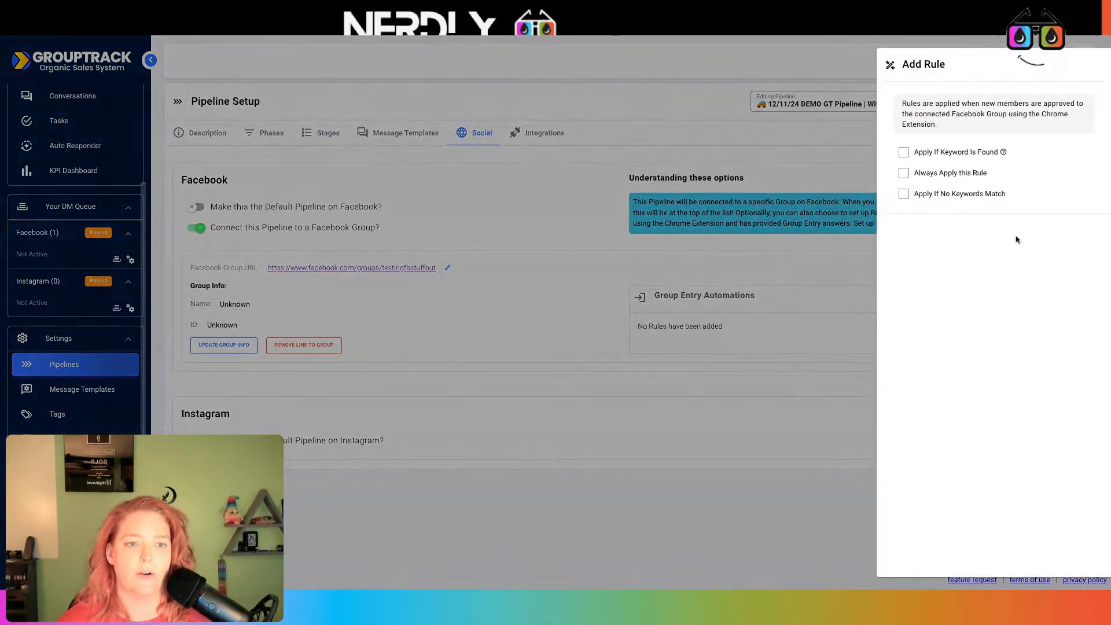
pyautogui.click(925, 173)
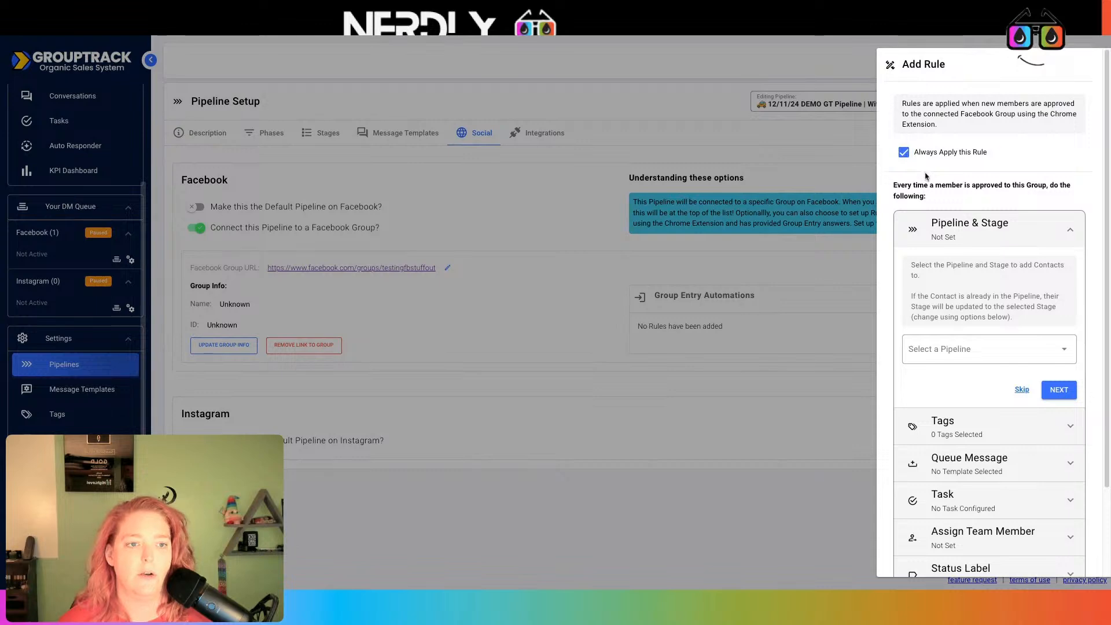
pyautogui.click(963, 351)
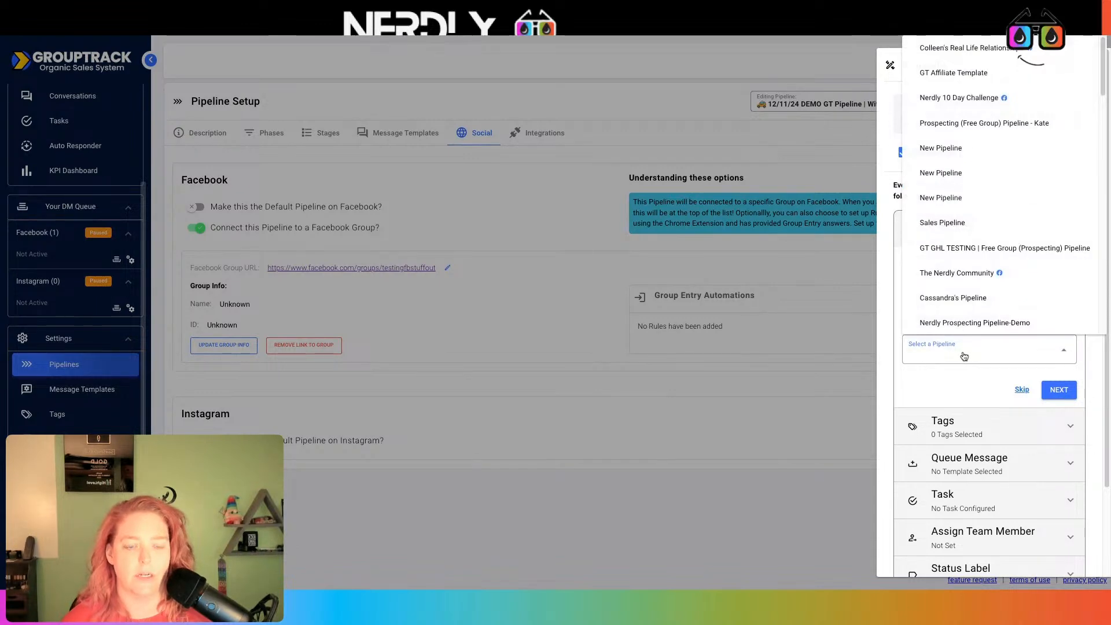
pyautogui.scroll(-10, 993, 294)
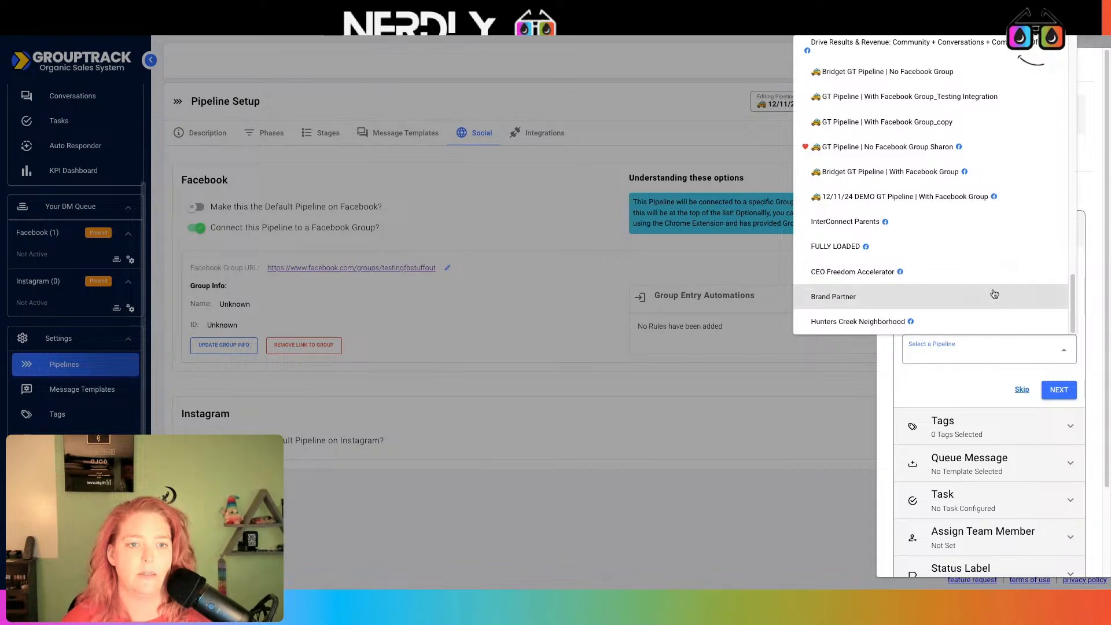
pyautogui.click(962, 196)
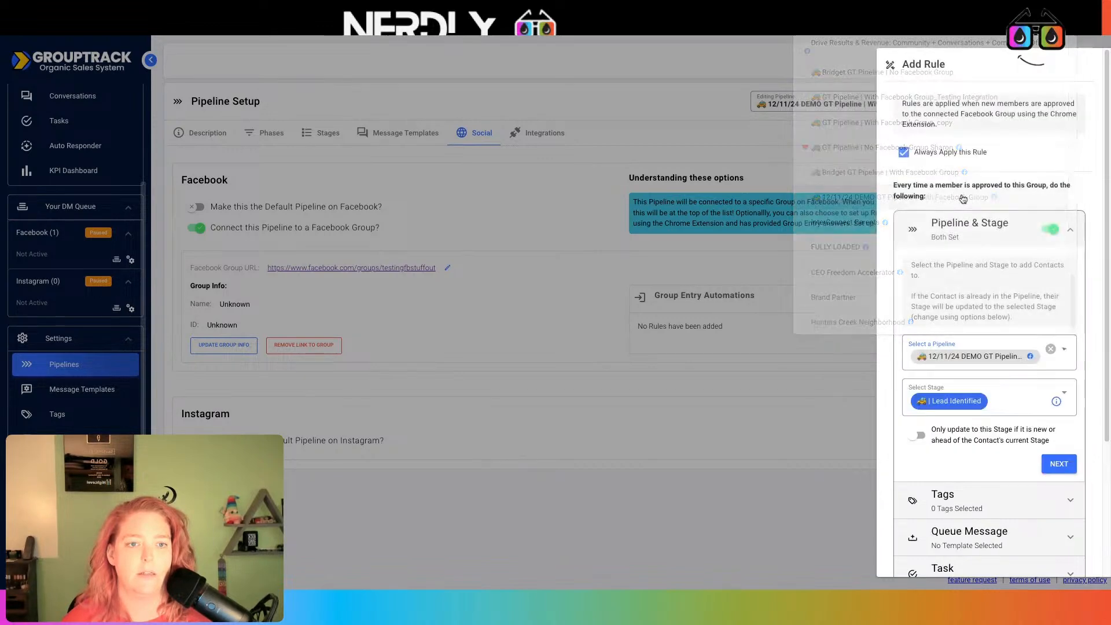
pyautogui.click(967, 404)
pyautogui.click(967, 405)
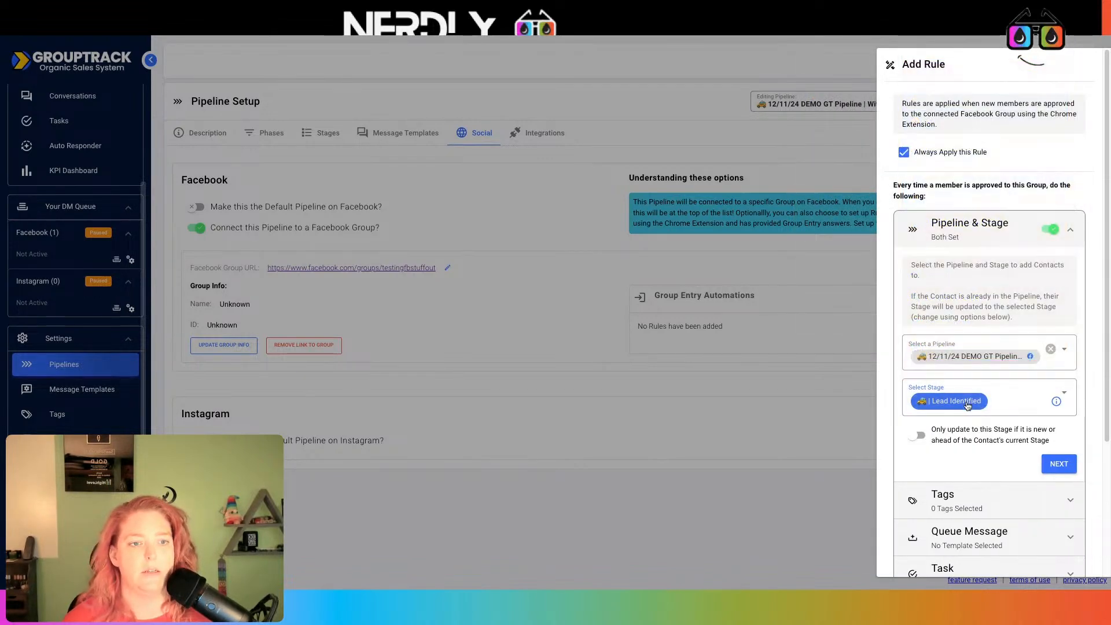
pyautogui.click(967, 405)
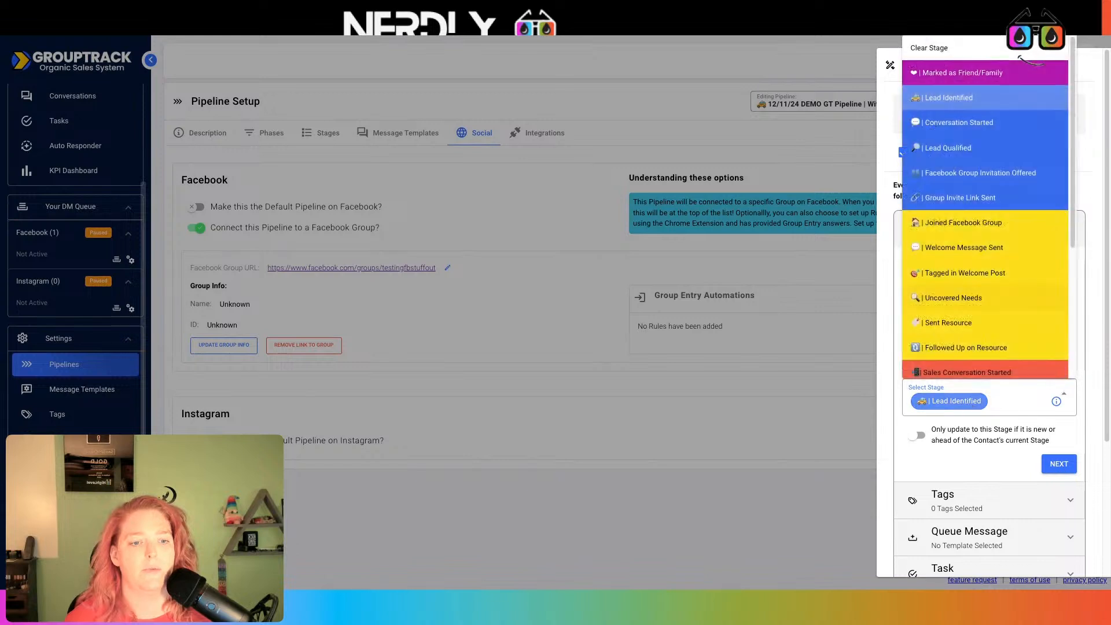
pyautogui.click(971, 151)
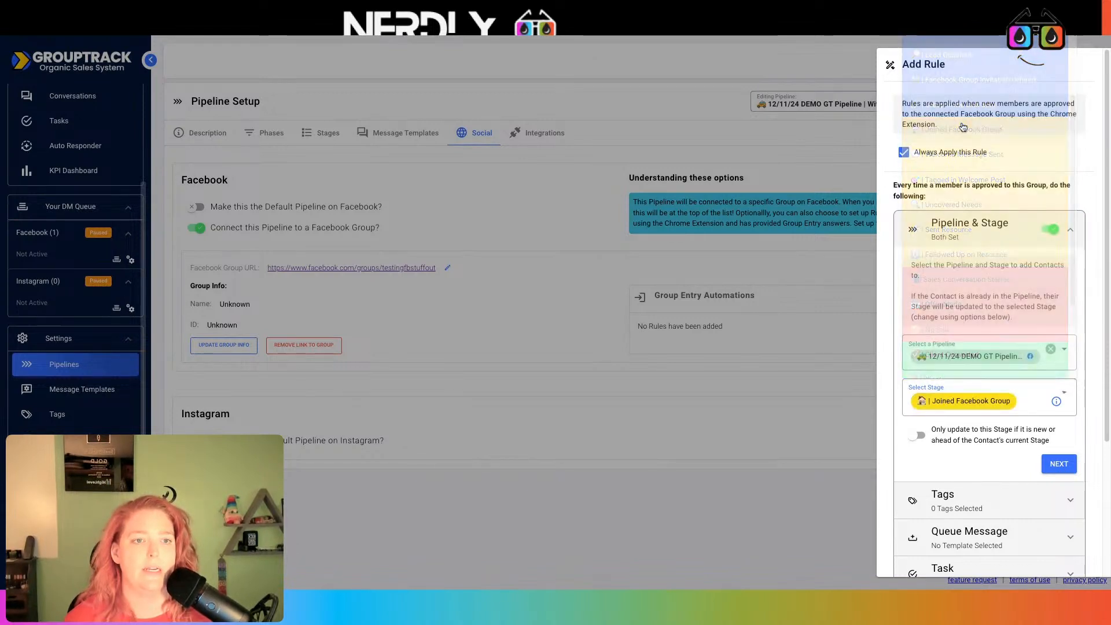
pyautogui.scroll(-2, 1022, 382)
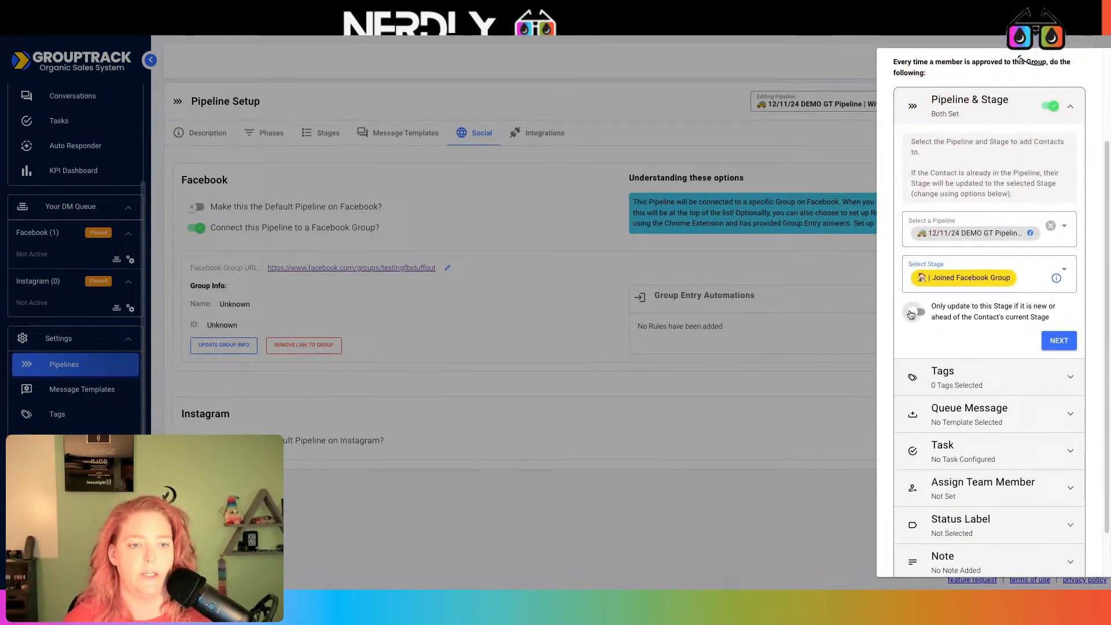
pyautogui.click(1051, 340)
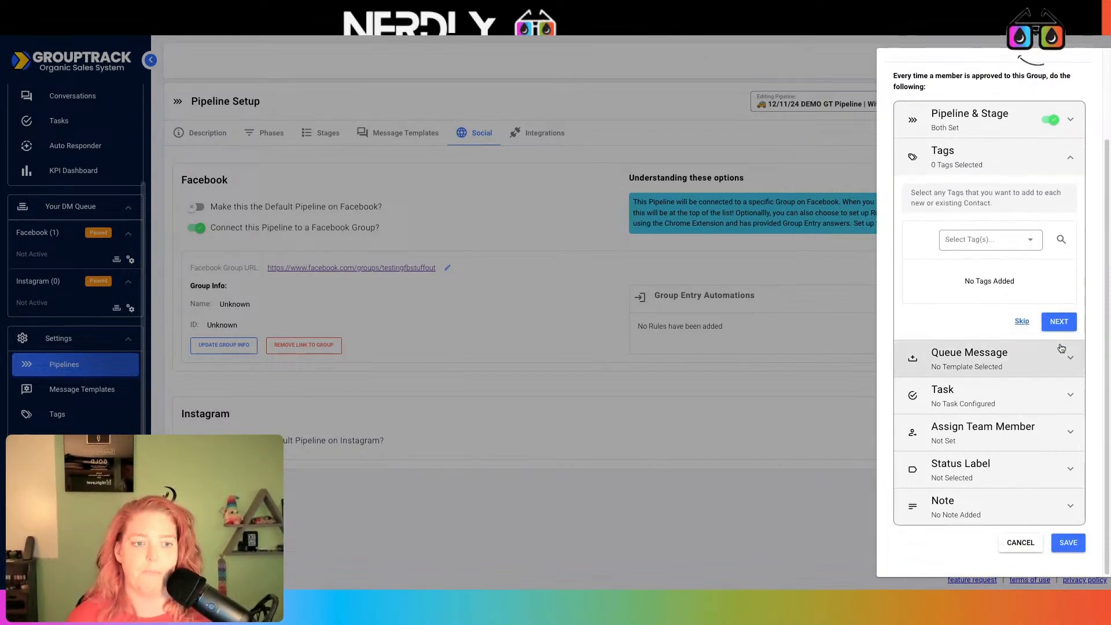
pyautogui.click(1021, 238)
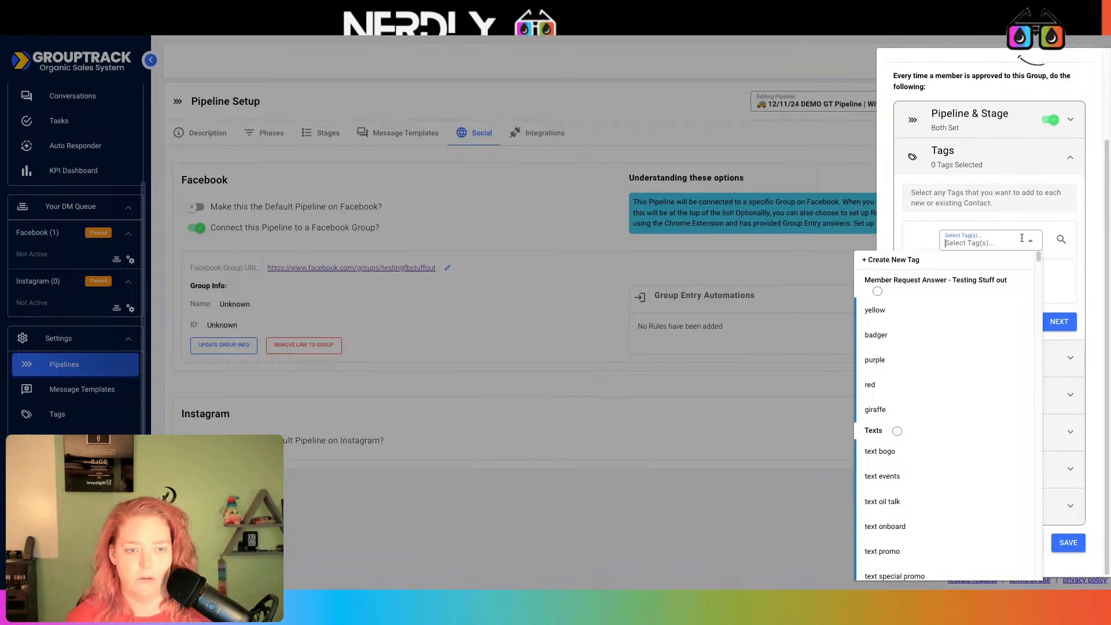
pyautogui.write('lead')
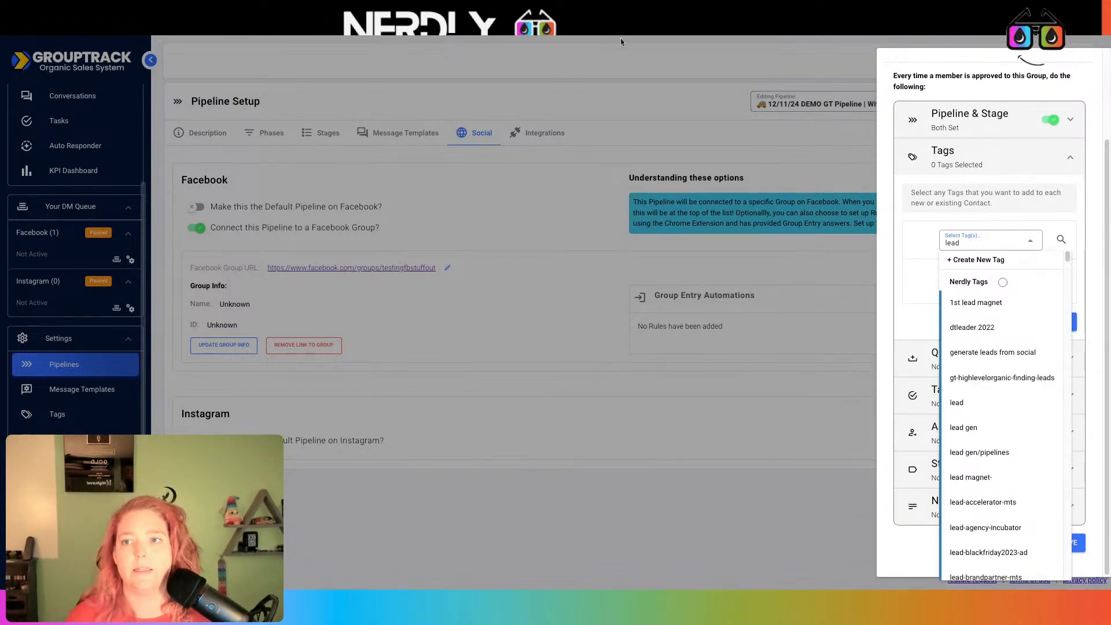
pyautogui.click(1083, 59)
pyautogui.click(201, 291)
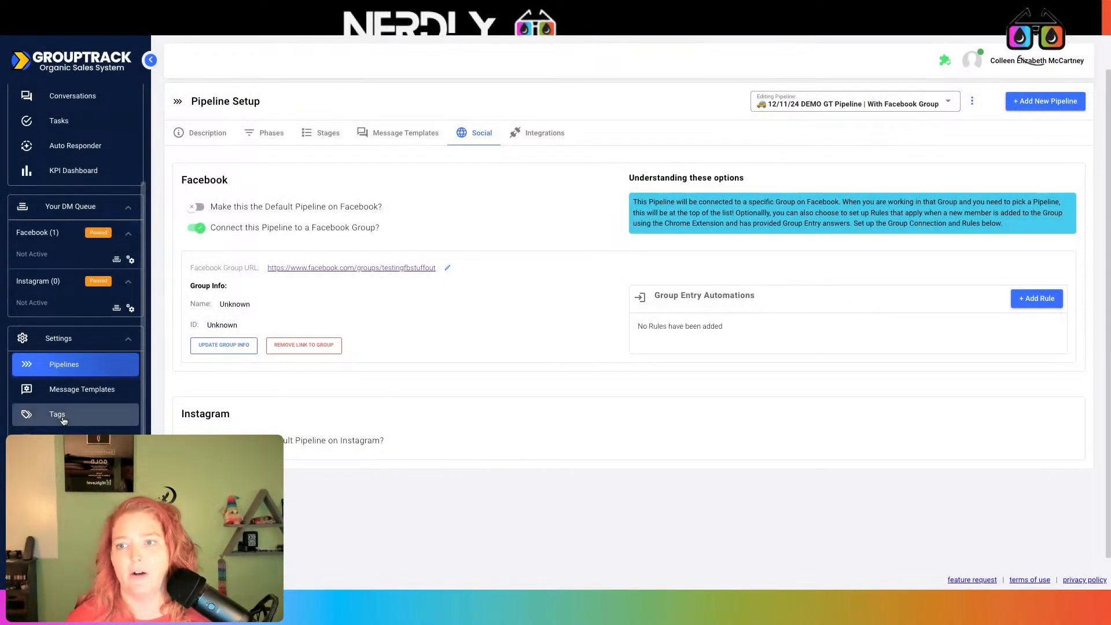
# Add lead-fbgrouptestingstuffout-joined to the Member Request Answer category's synced tags and update them
pyautogui.click(57, 414)
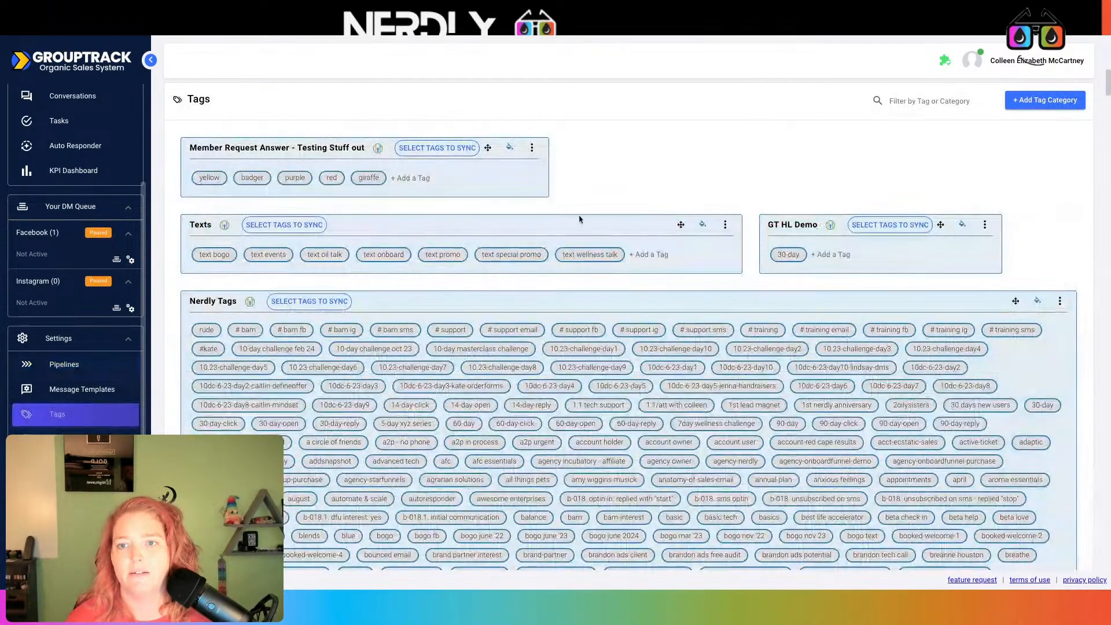
pyautogui.click(532, 147)
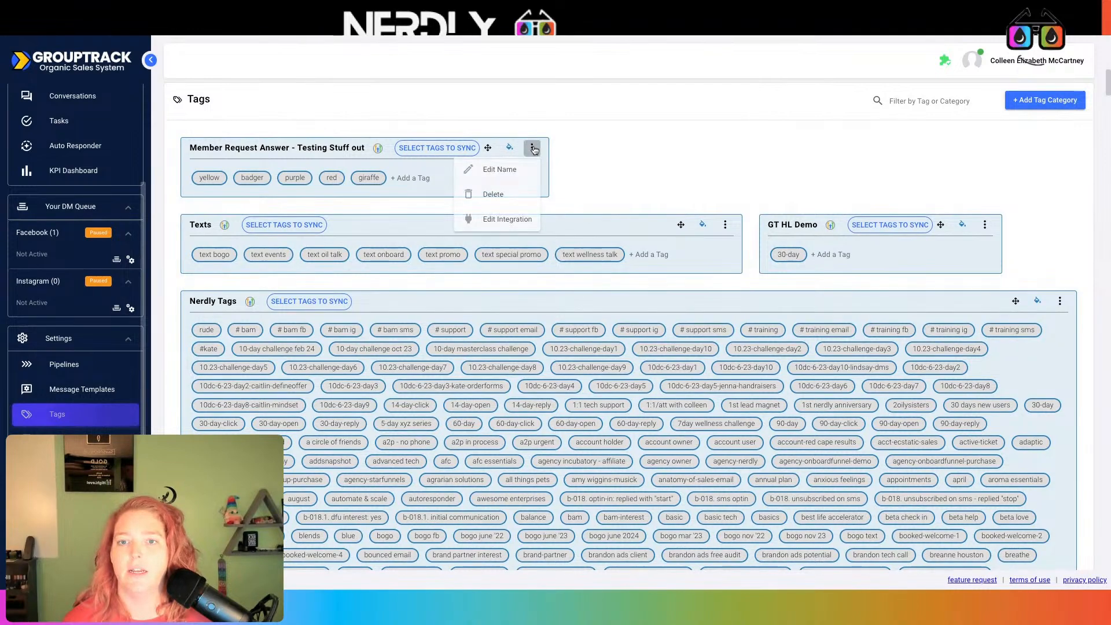
pyautogui.click(437, 148)
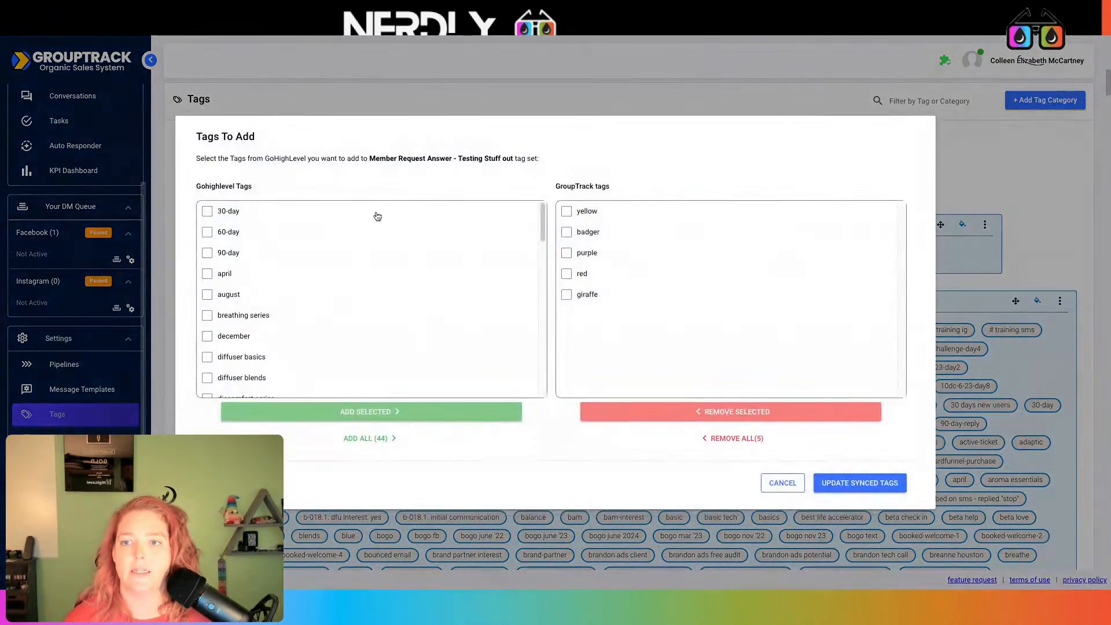
pyautogui.scroll(-3, 375, 324)
pyautogui.scroll(-4, 330, 328)
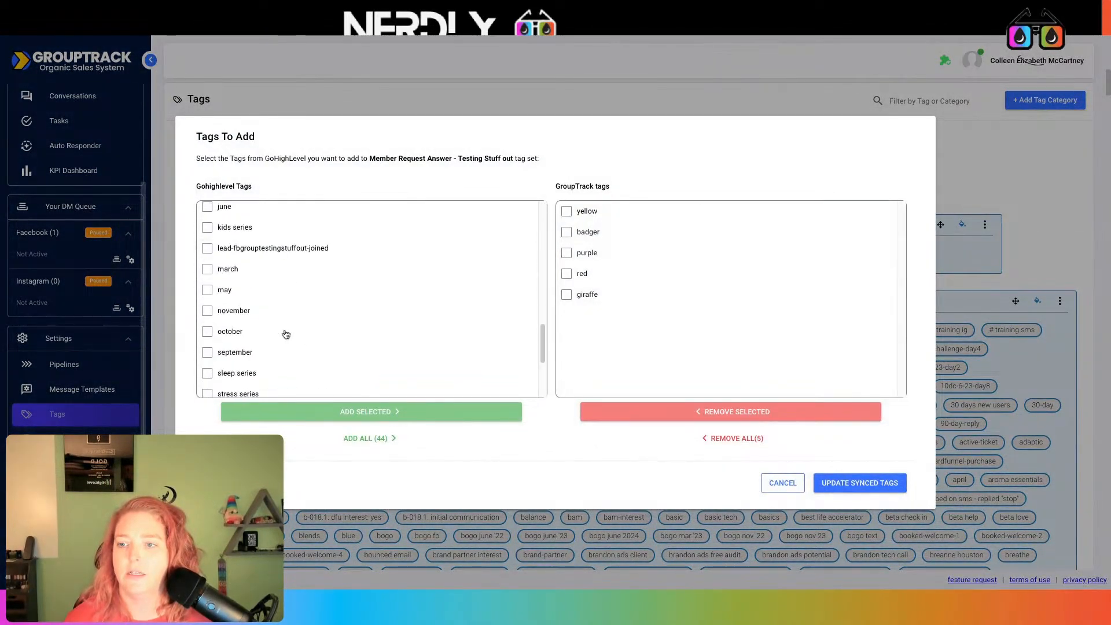
pyautogui.click(280, 207)
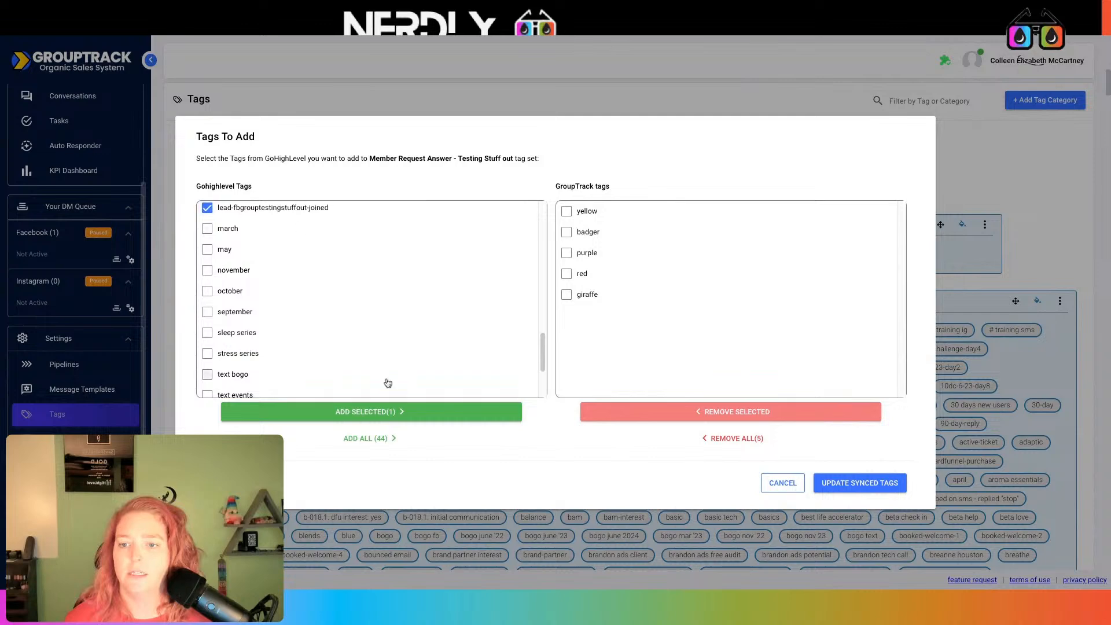
pyautogui.click(400, 412)
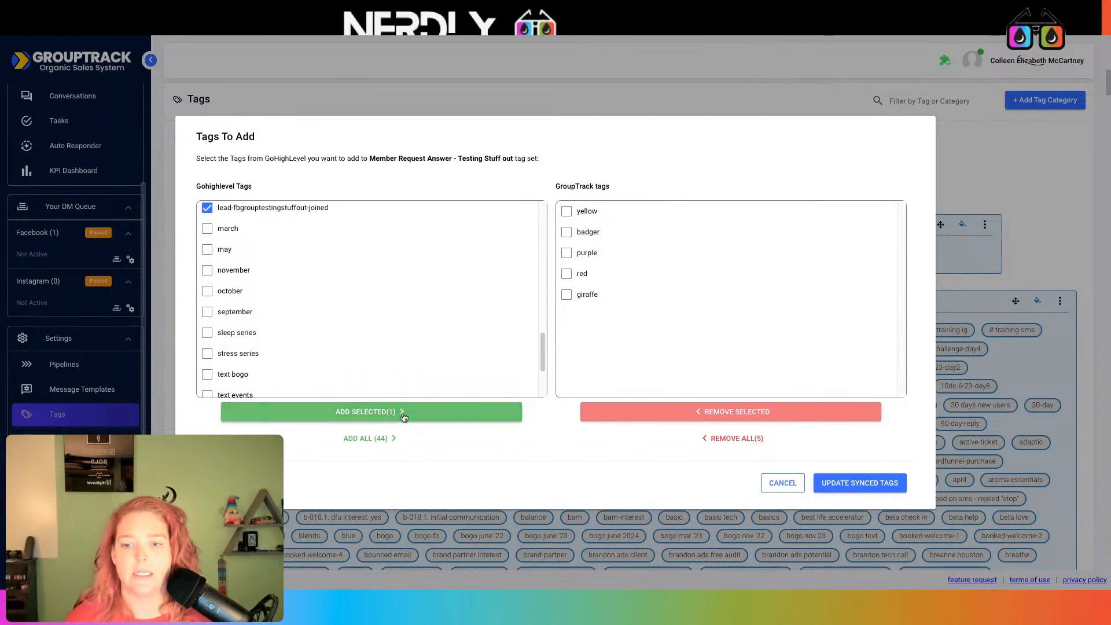
pyautogui.click(876, 484)
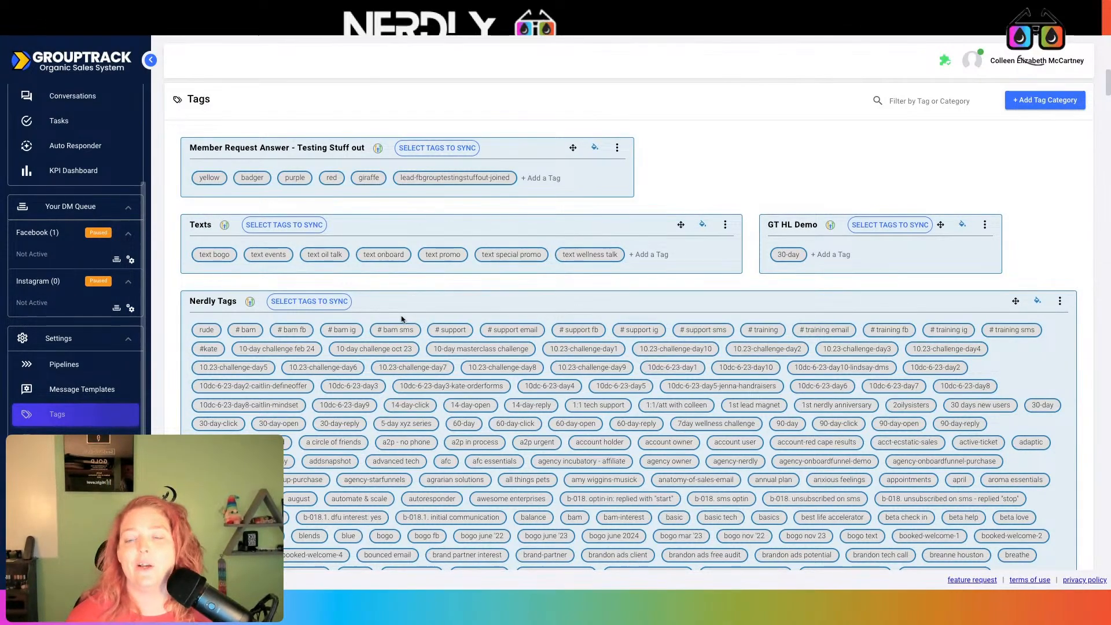
pyautogui.scroll(-20, 402, 319)
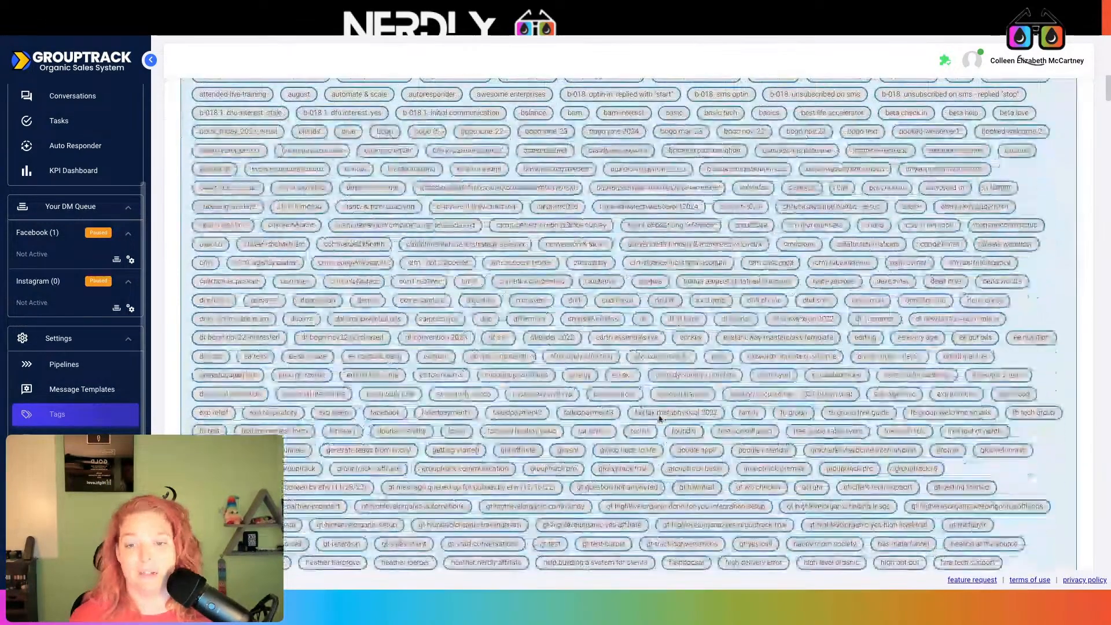
pyautogui.scroll(20, 657, 416)
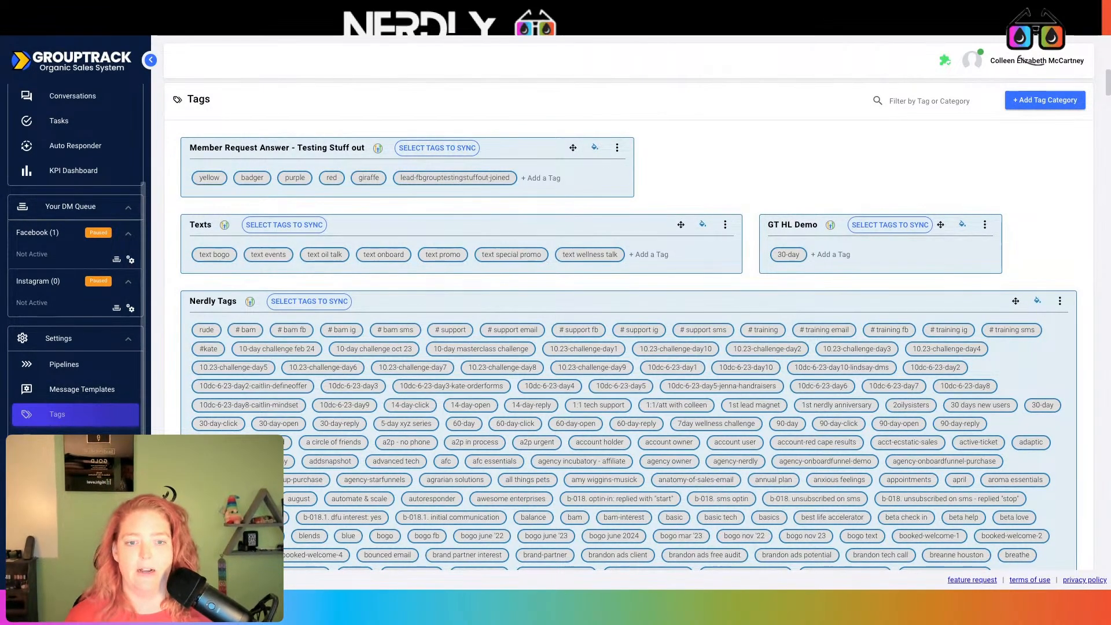
pyautogui.scroll(-1, 628, 324)
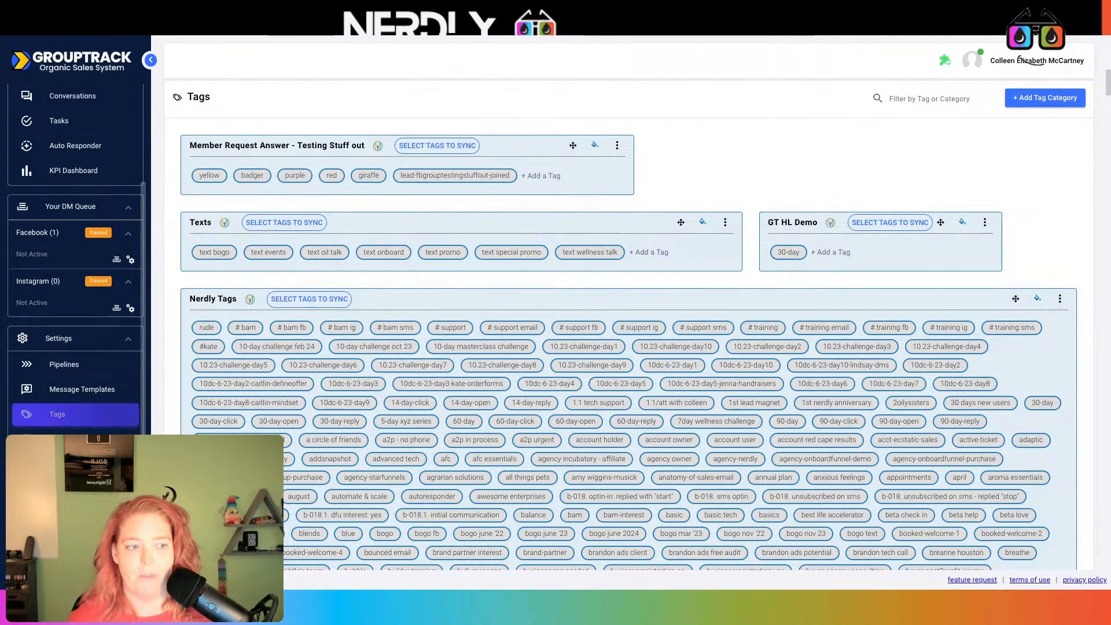
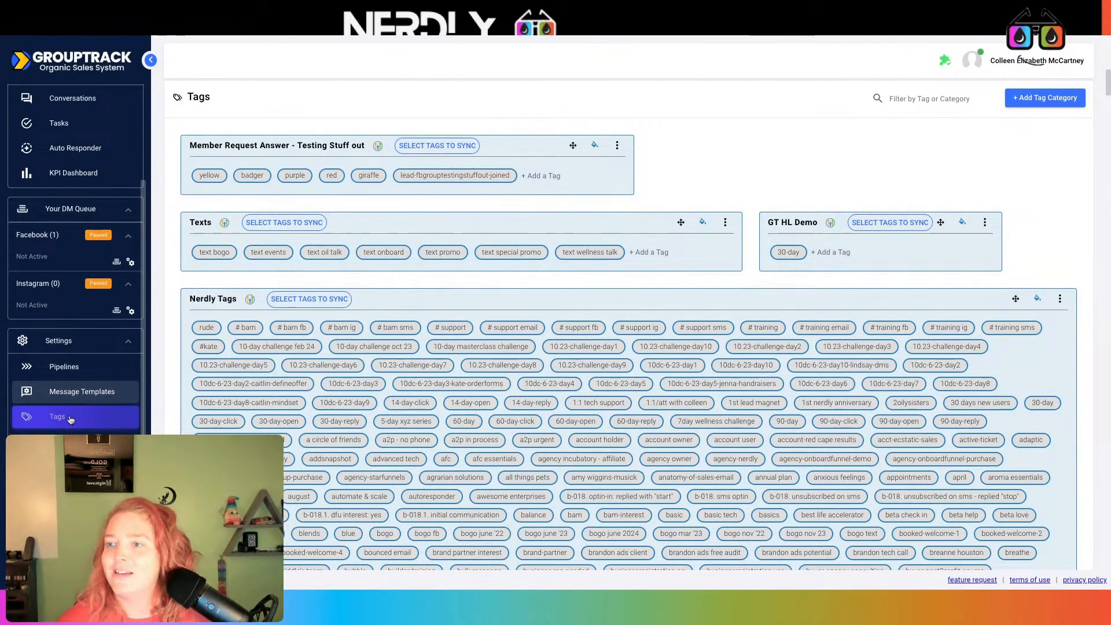
# Switch pipeline settings to 12/11/24 DEMO GT Pipeline | With Facebook Group and add a rule on its Social tab
pyautogui.scroll(3, 87, 129)
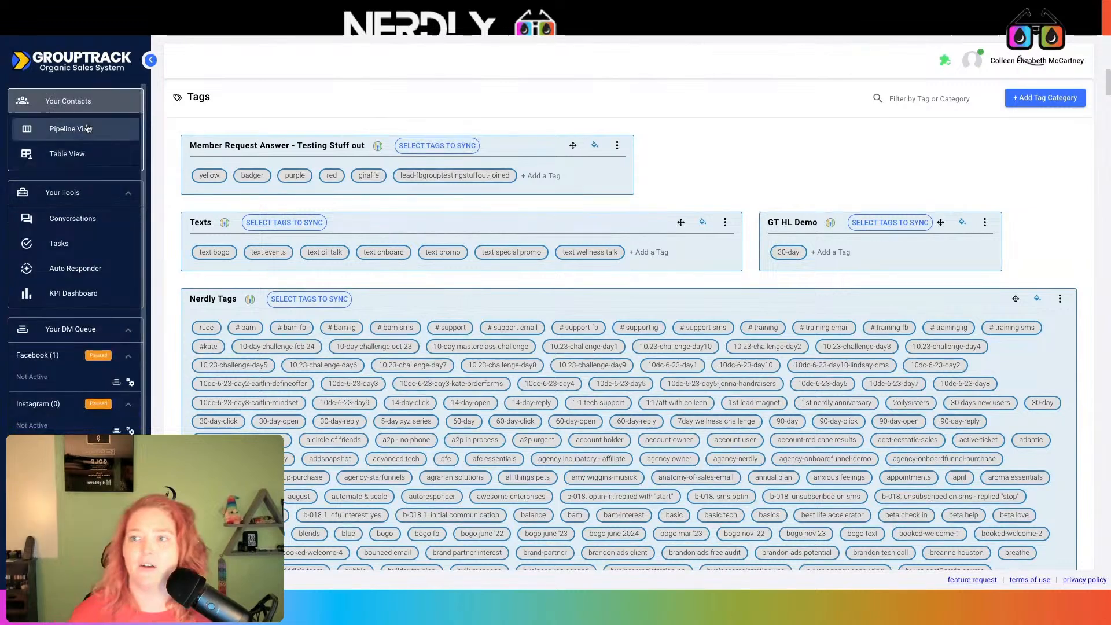
pyautogui.scroll(-3, 75, 260)
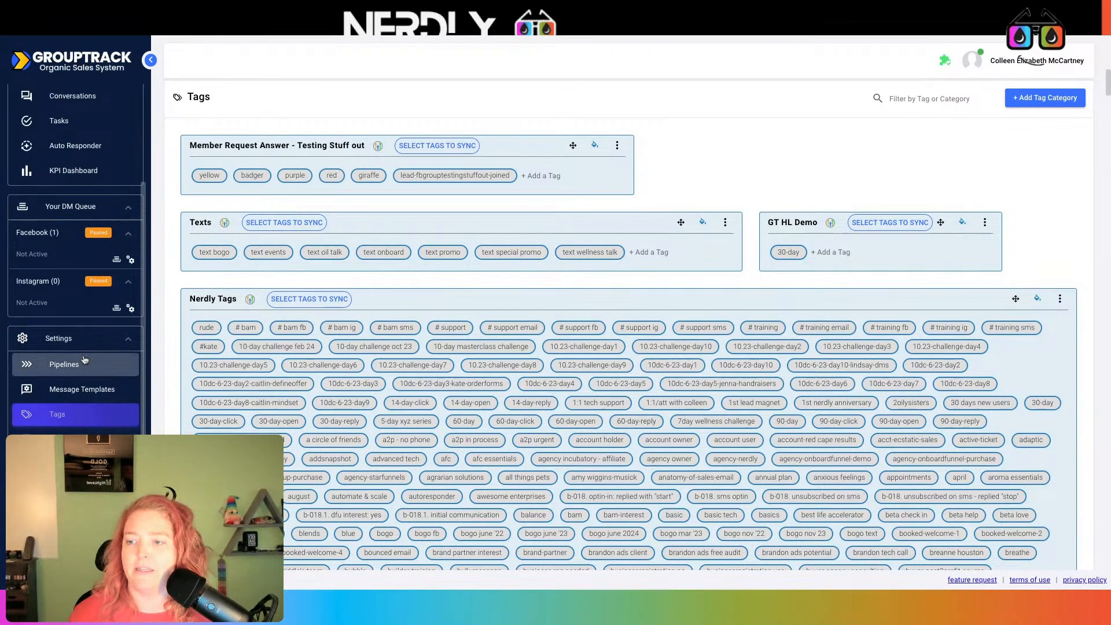
pyautogui.click(84, 359)
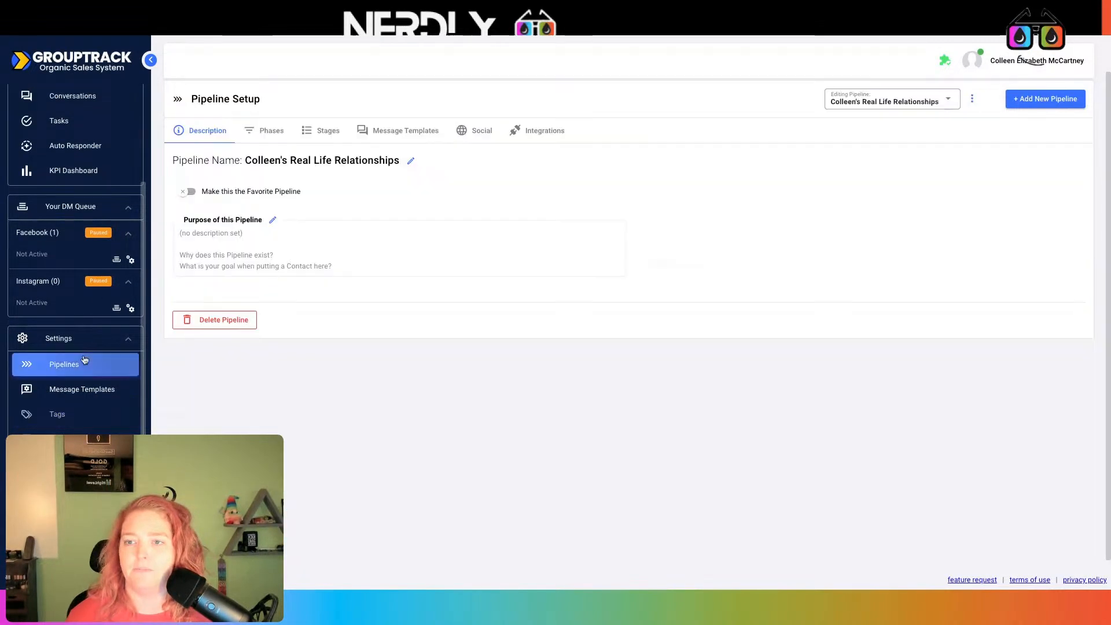
pyautogui.click(923, 103)
pyautogui.scroll(-10, 972, 253)
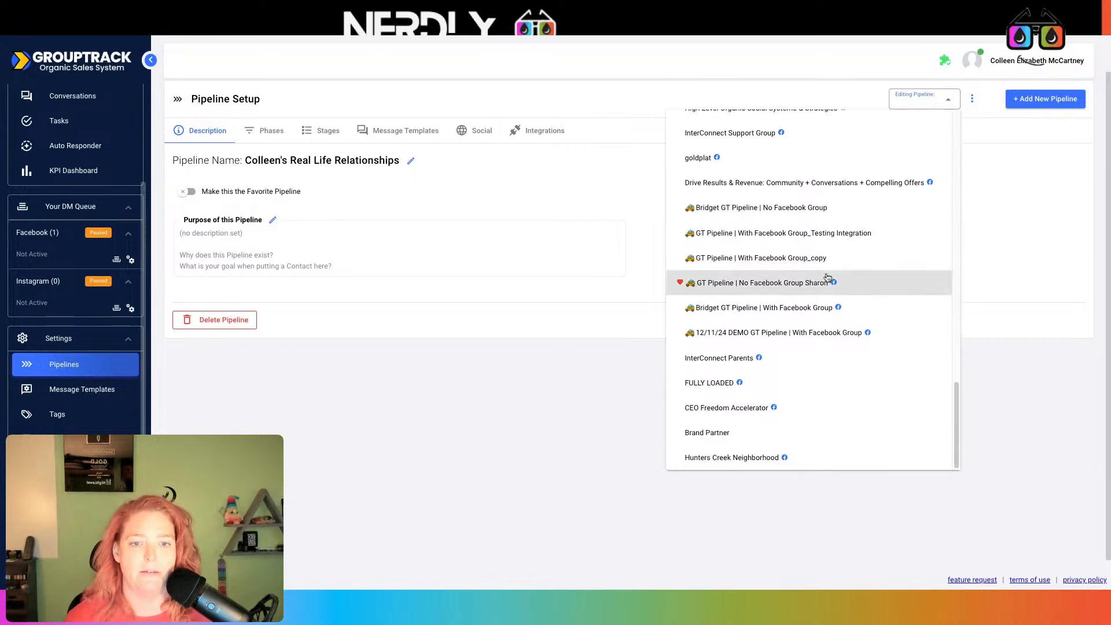
pyautogui.click(806, 333)
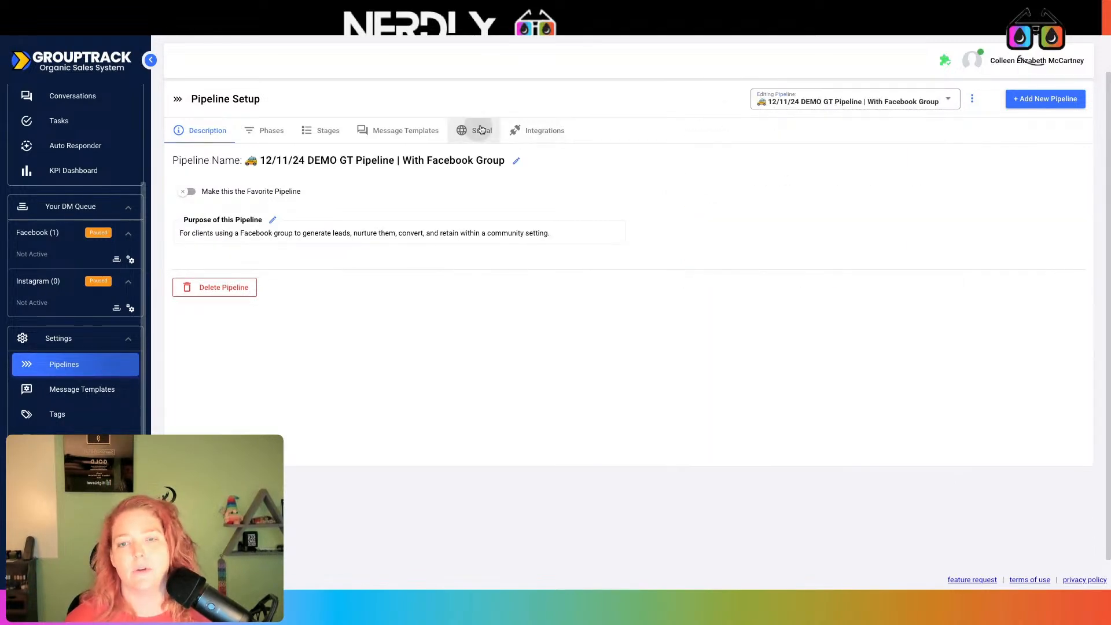
pyautogui.click(481, 130)
pyautogui.click(1049, 296)
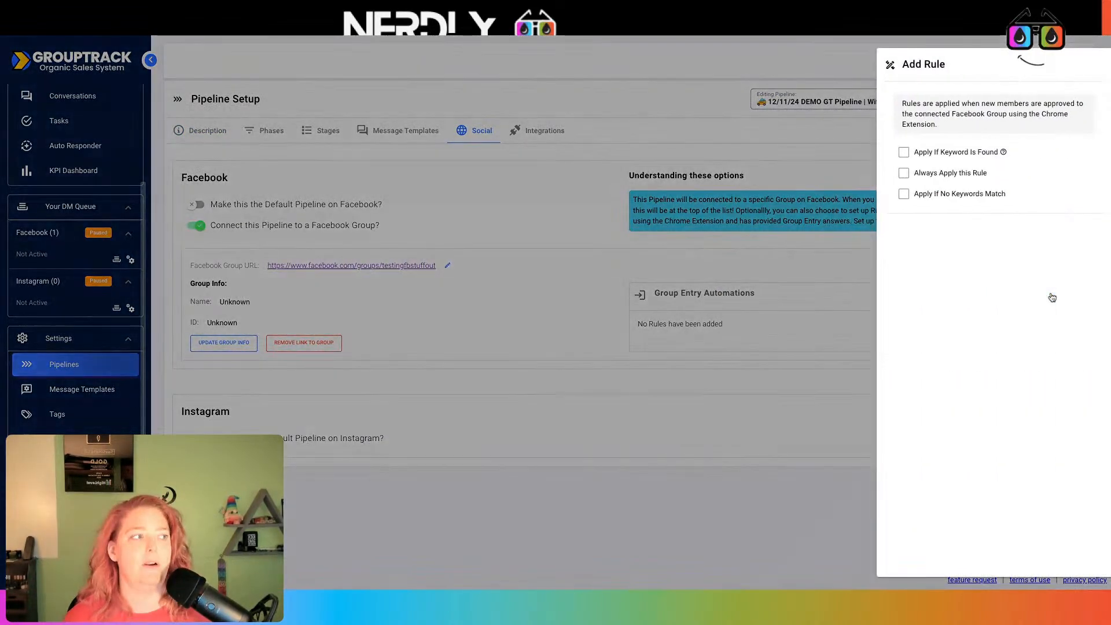
# Make the rule always apply, placing members in the DEMO pipeline's Joined Facebook Group stage
pyautogui.click(931, 176)
pyautogui.click(983, 345)
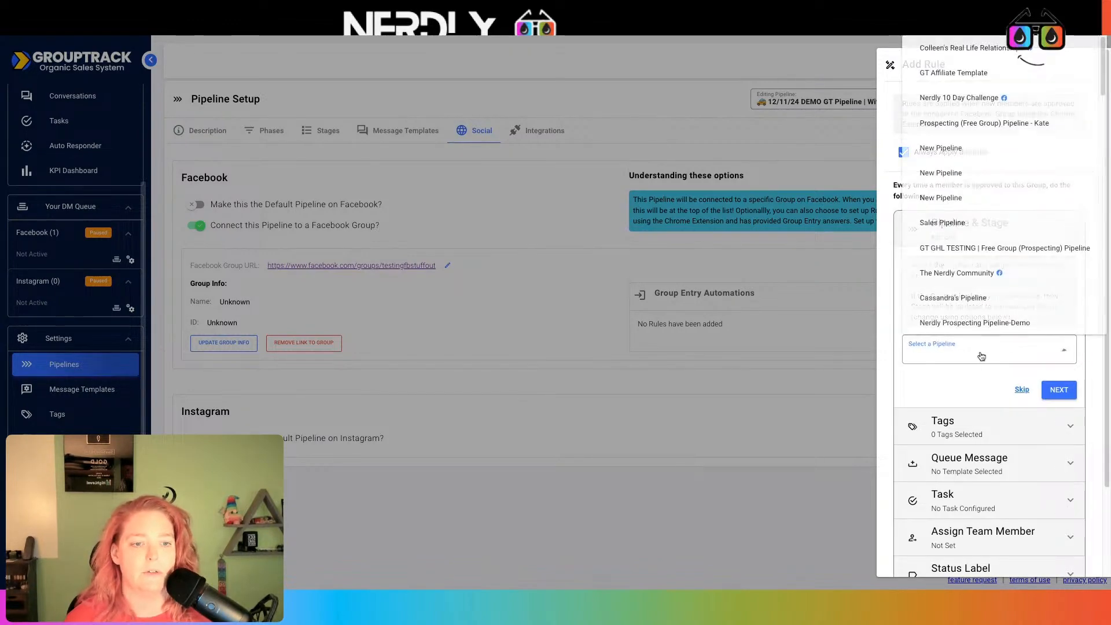
pyautogui.scroll(-10, 1024, 242)
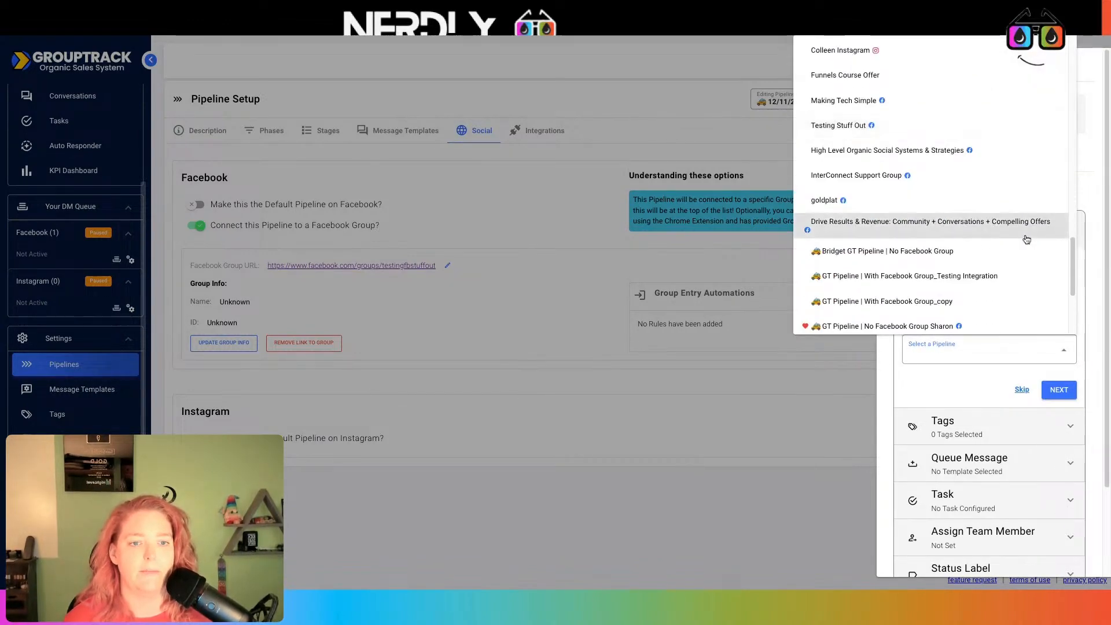
pyautogui.click(937, 207)
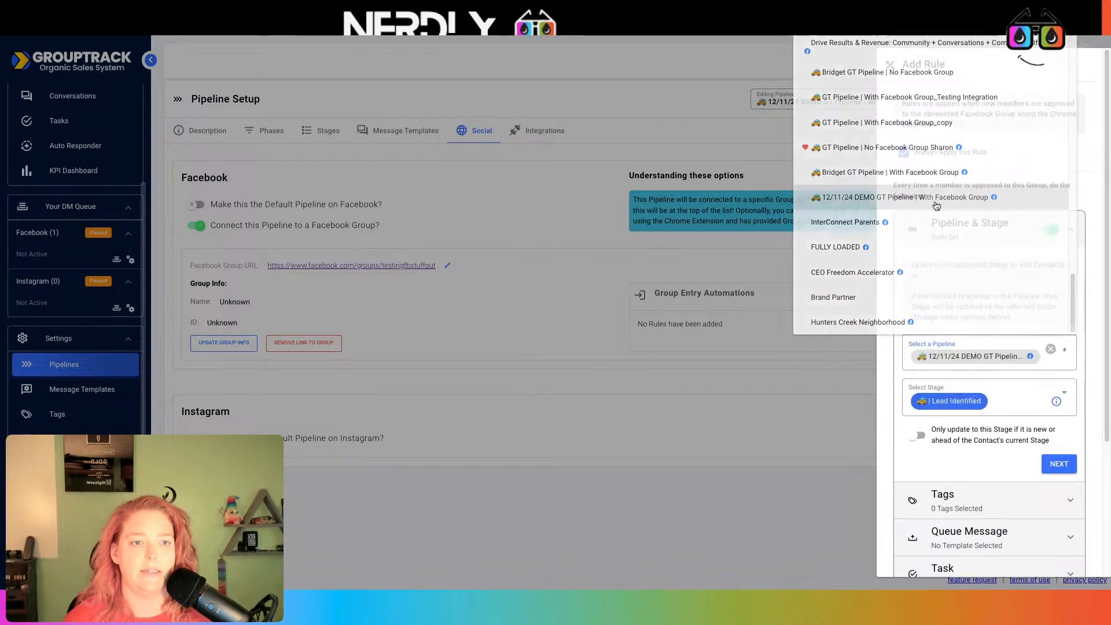
pyautogui.scroll(-3, 999, 276)
pyautogui.click(972, 223)
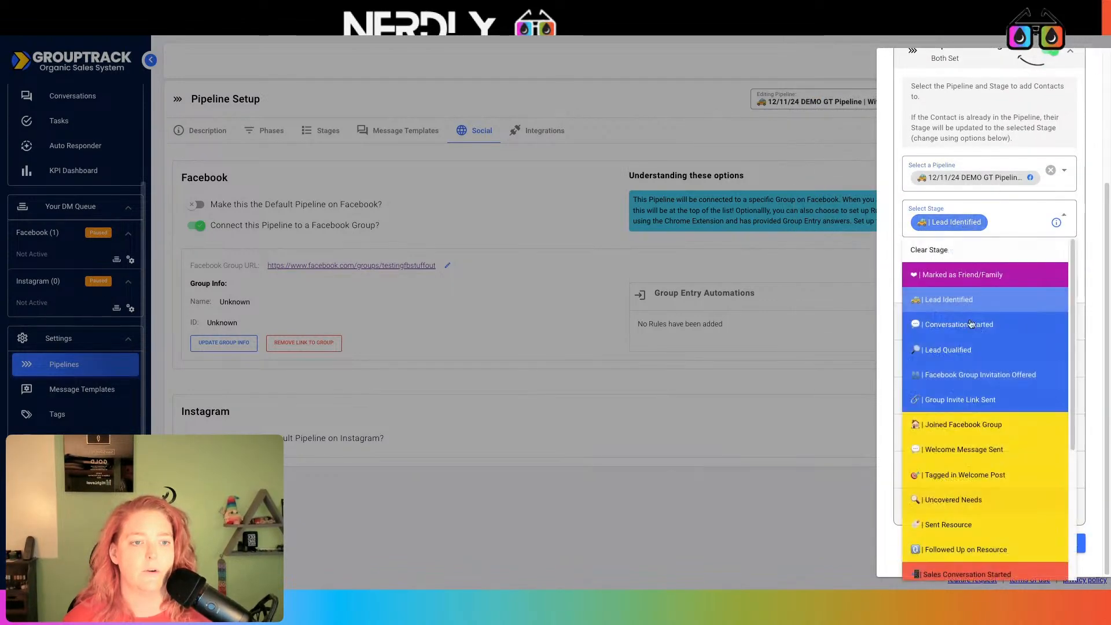
pyautogui.scroll(-3, 982, 346)
pyautogui.scroll(5, 982, 346)
pyautogui.click(980, 351)
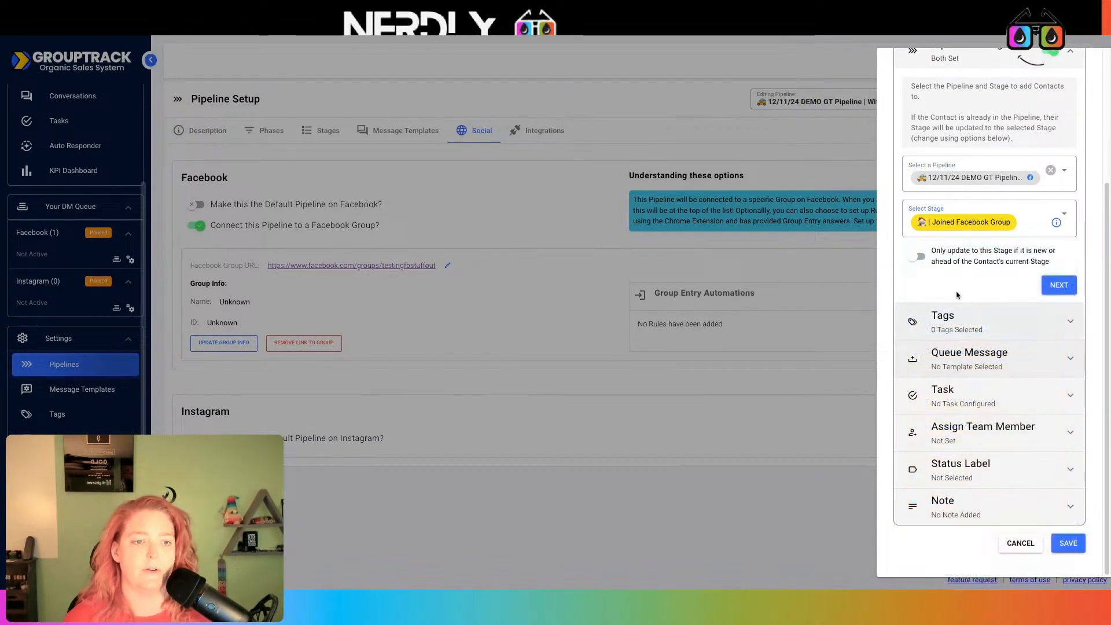
pyautogui.click(924, 260)
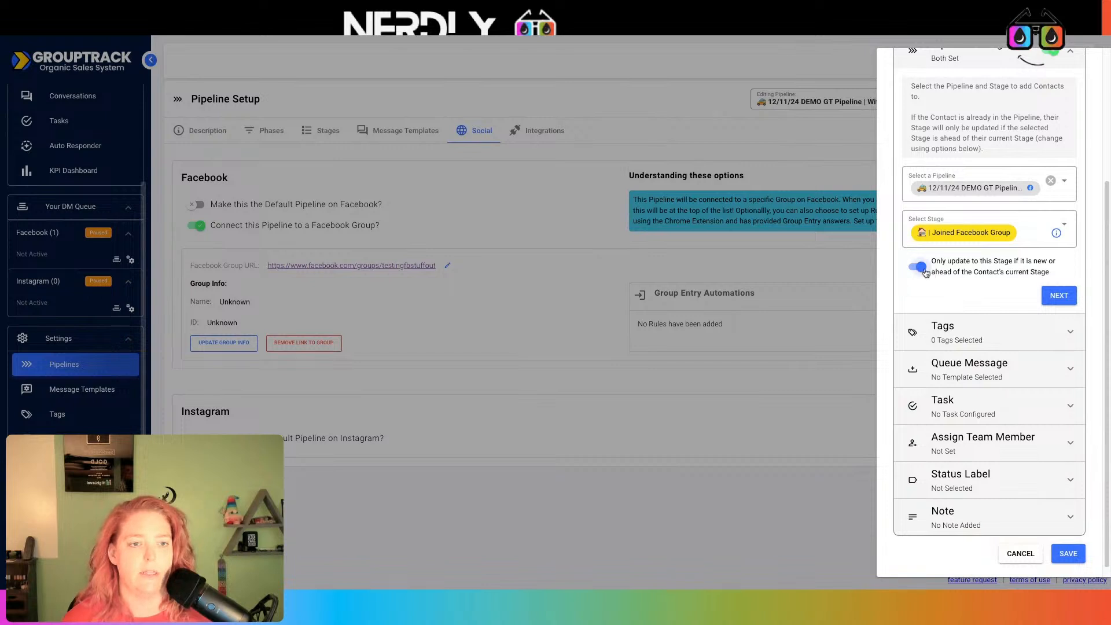
pyautogui.click(925, 264)
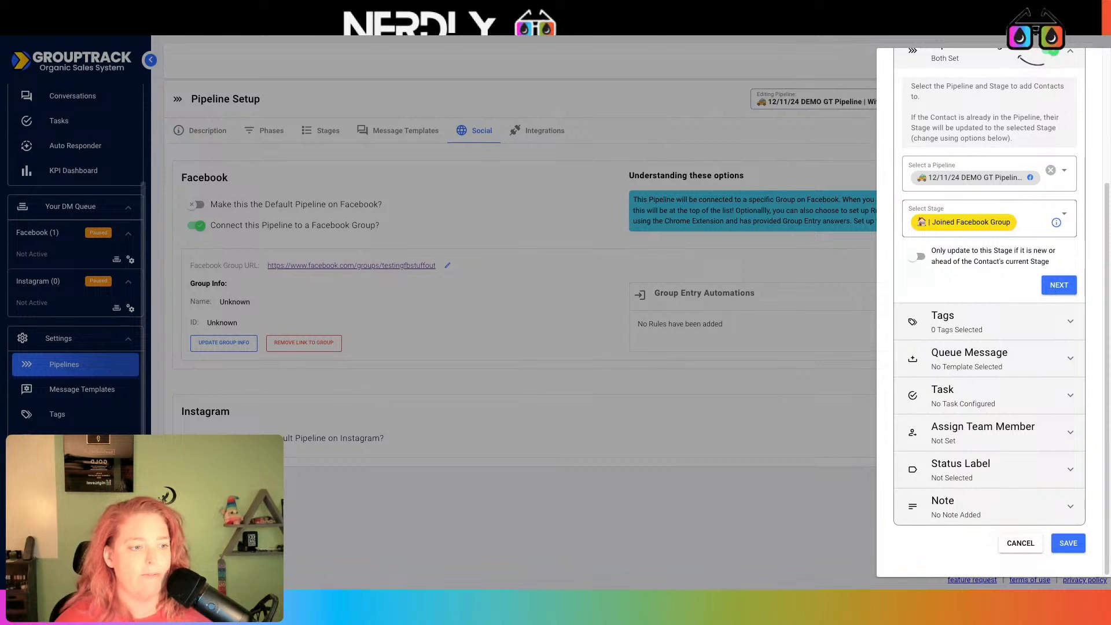
pyautogui.click(1057, 285)
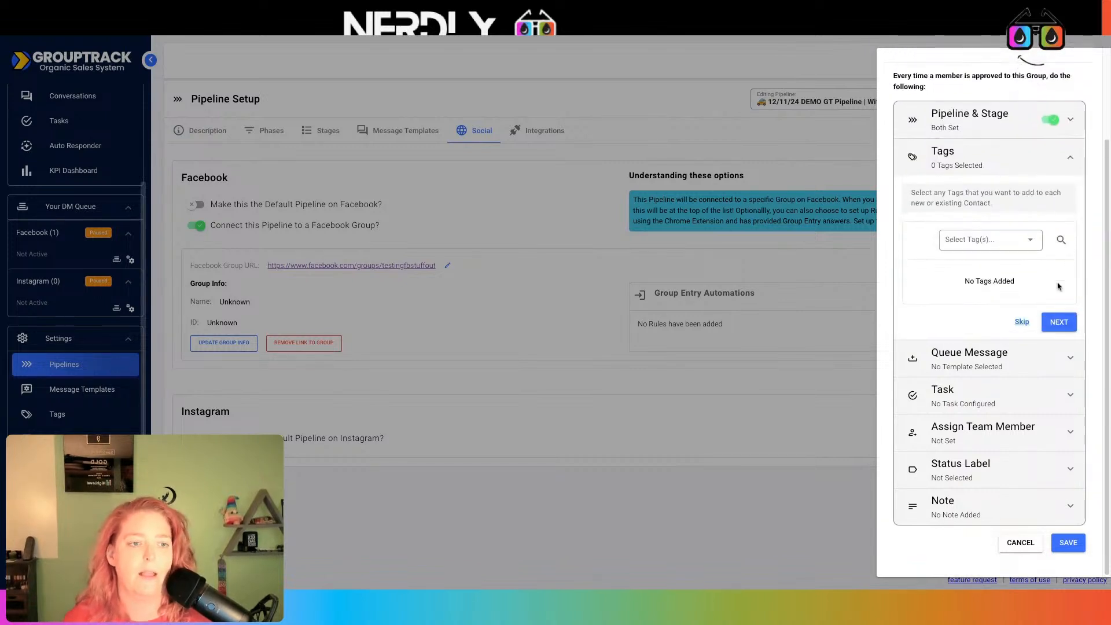
# Add the lead-fbgrouptestingstuffout-joined tag to new members
pyautogui.click(1006, 240)
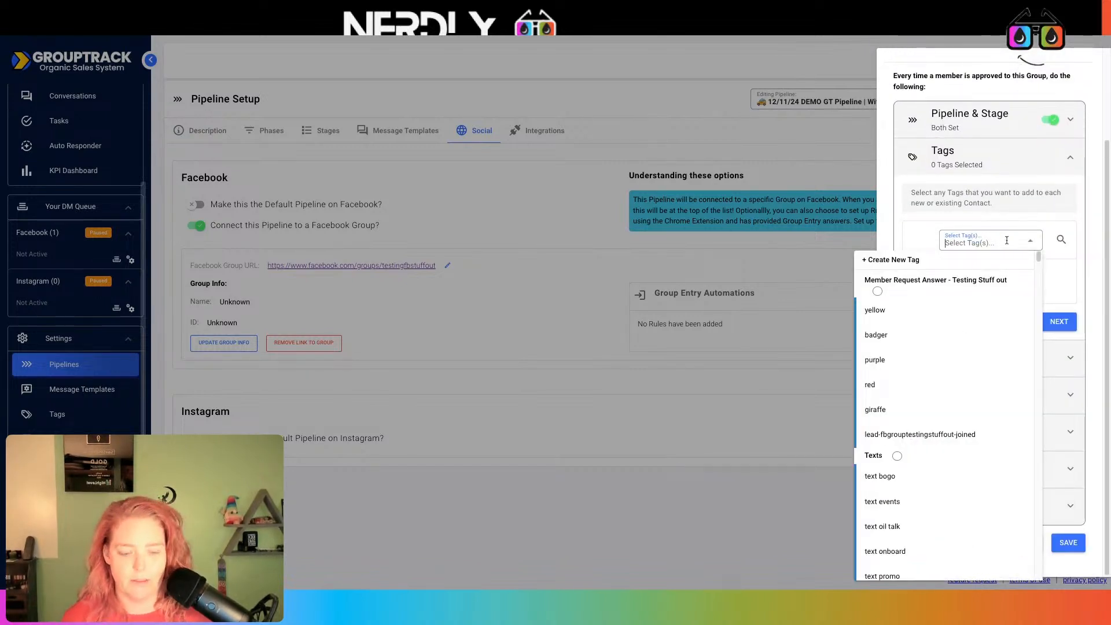
pyautogui.write('lead')
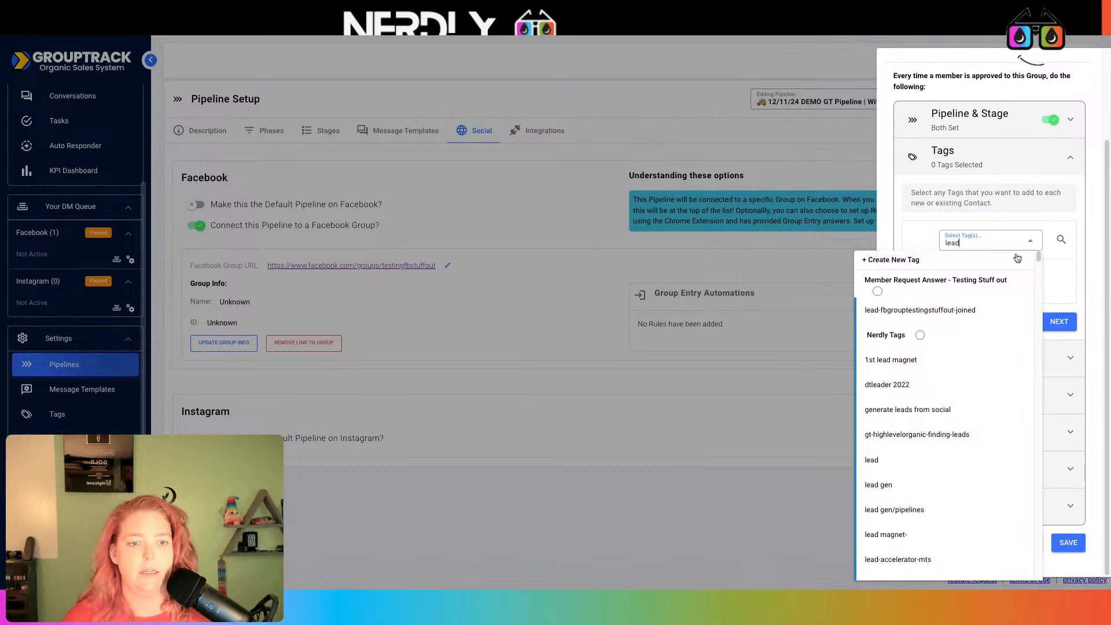
pyautogui.click(953, 313)
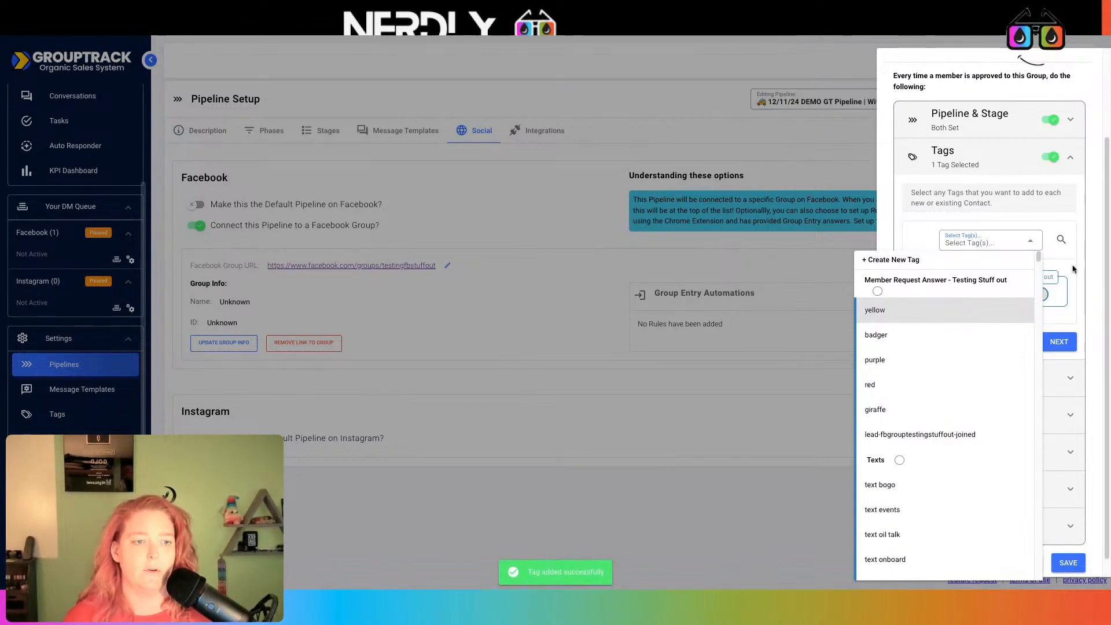
pyautogui.click(1058, 342)
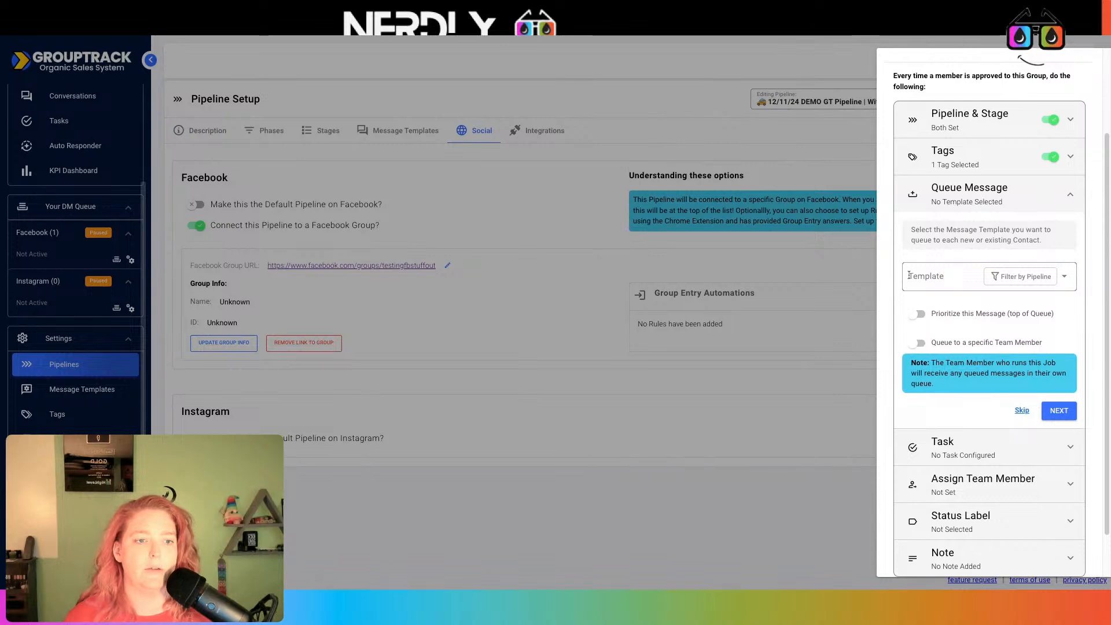
# Queue the DEMO pipeline's GT - WG Group Welcome Message_copy template, prioritized to the top
pyautogui.click(958, 278)
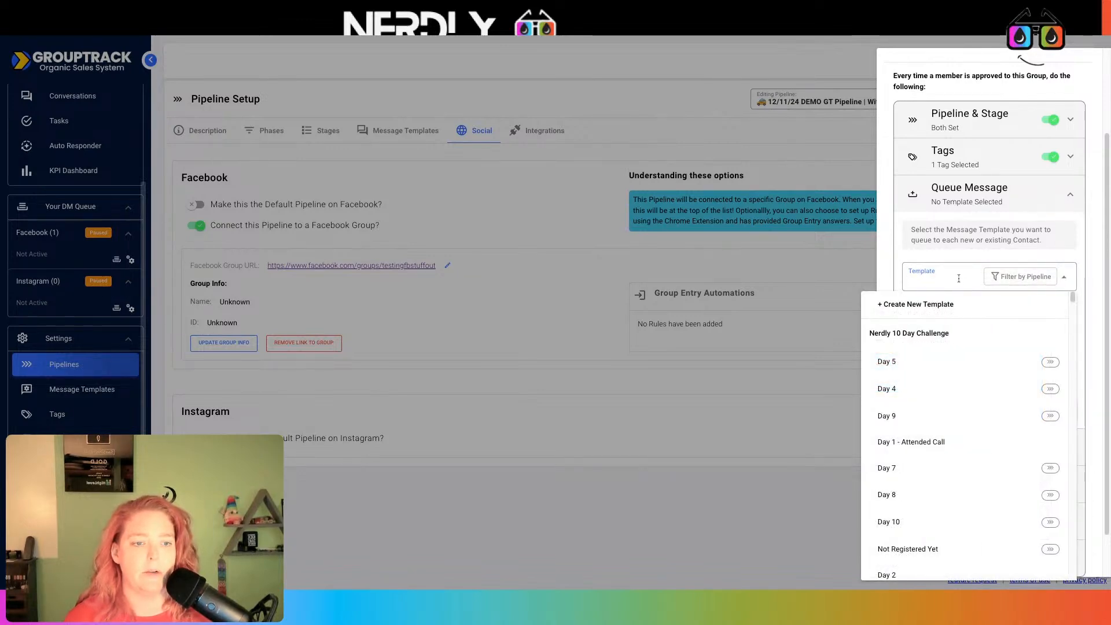
pyautogui.click(1039, 279)
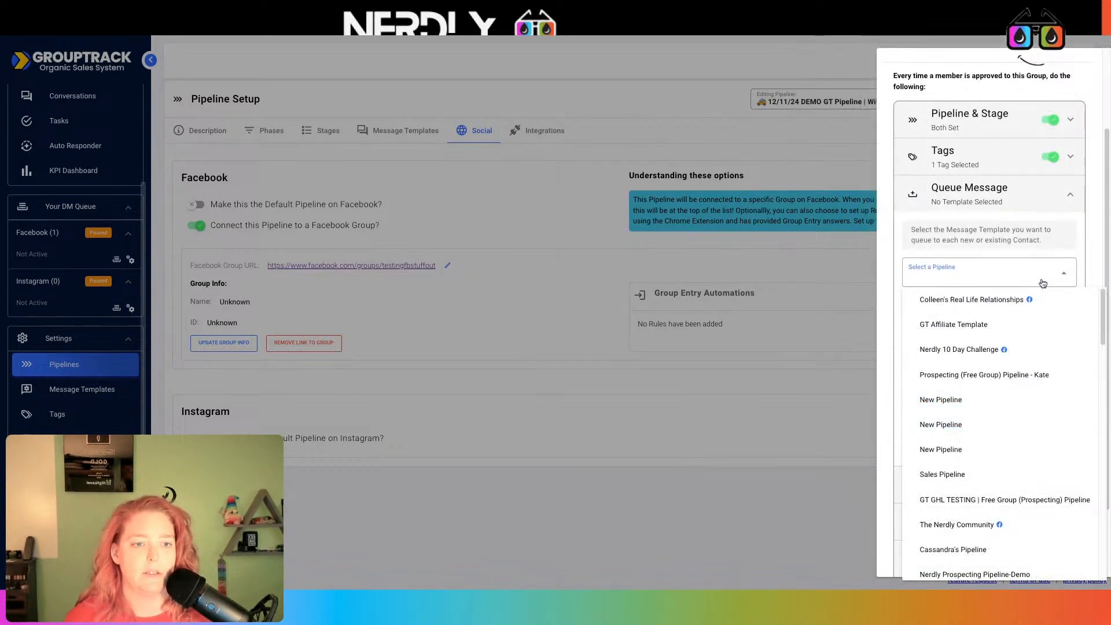
pyautogui.scroll(-10, 1014, 414)
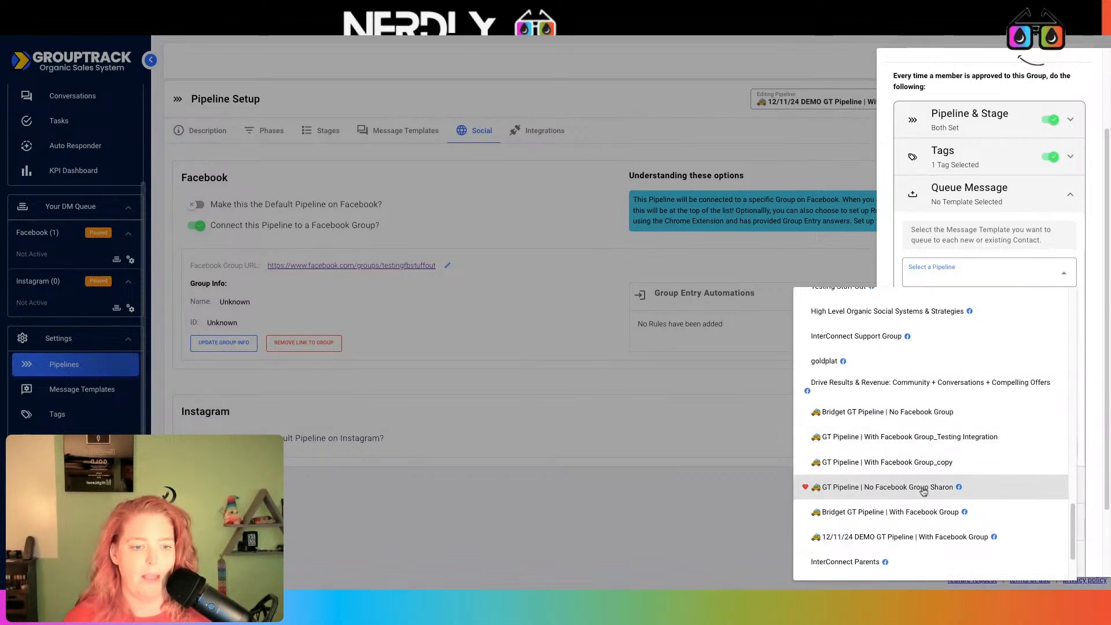
pyautogui.click(923, 536)
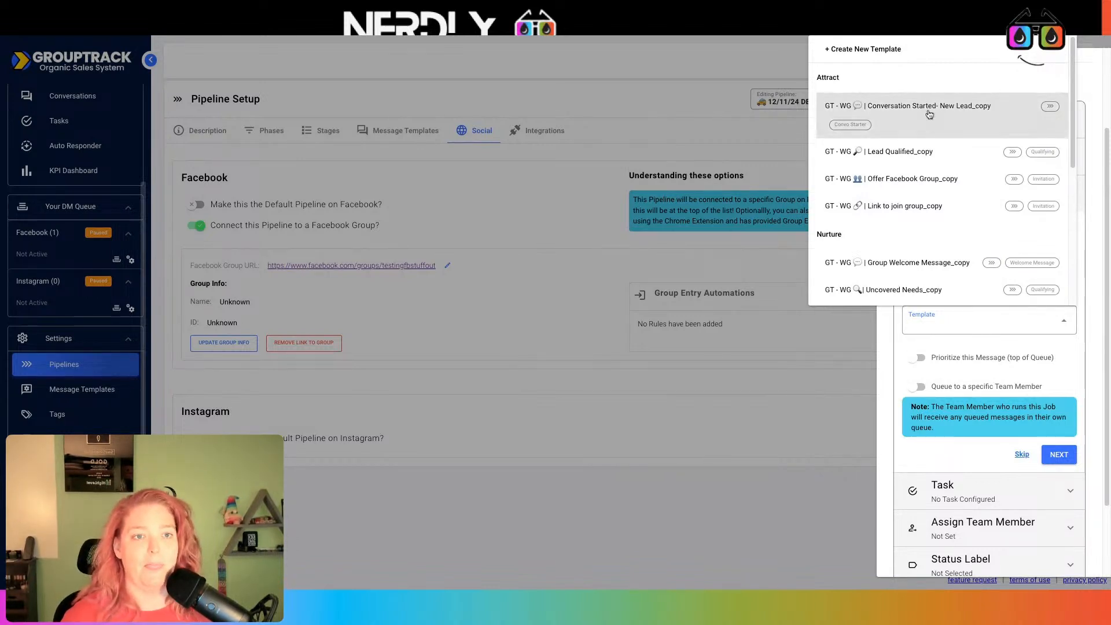
pyautogui.scroll(-2, 932, 233)
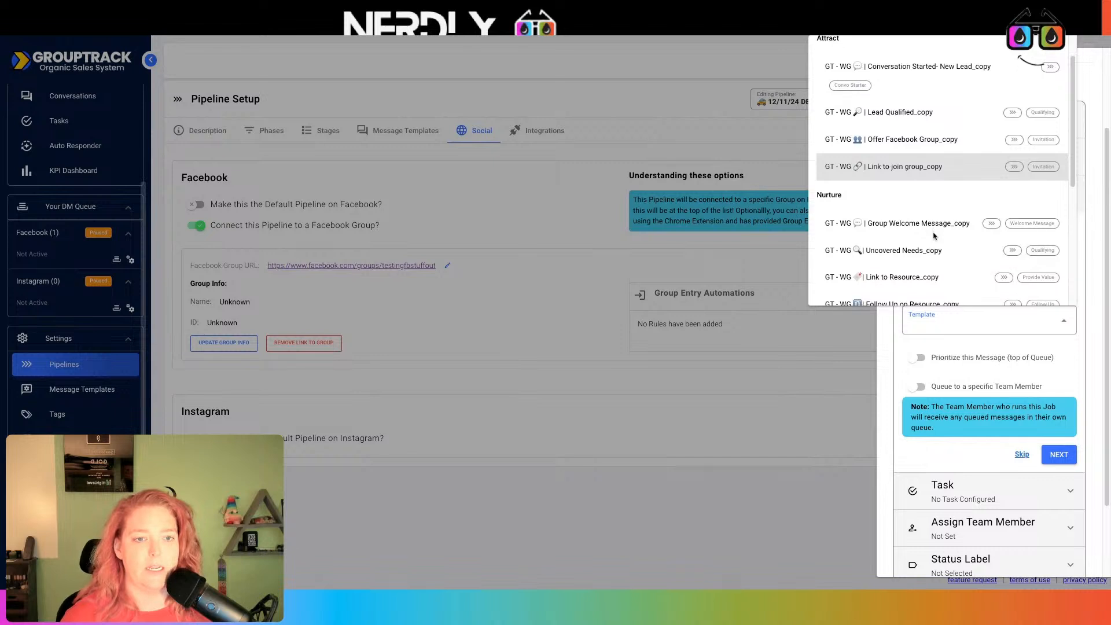
pyautogui.scroll(-2, 933, 235)
pyautogui.click(922, 154)
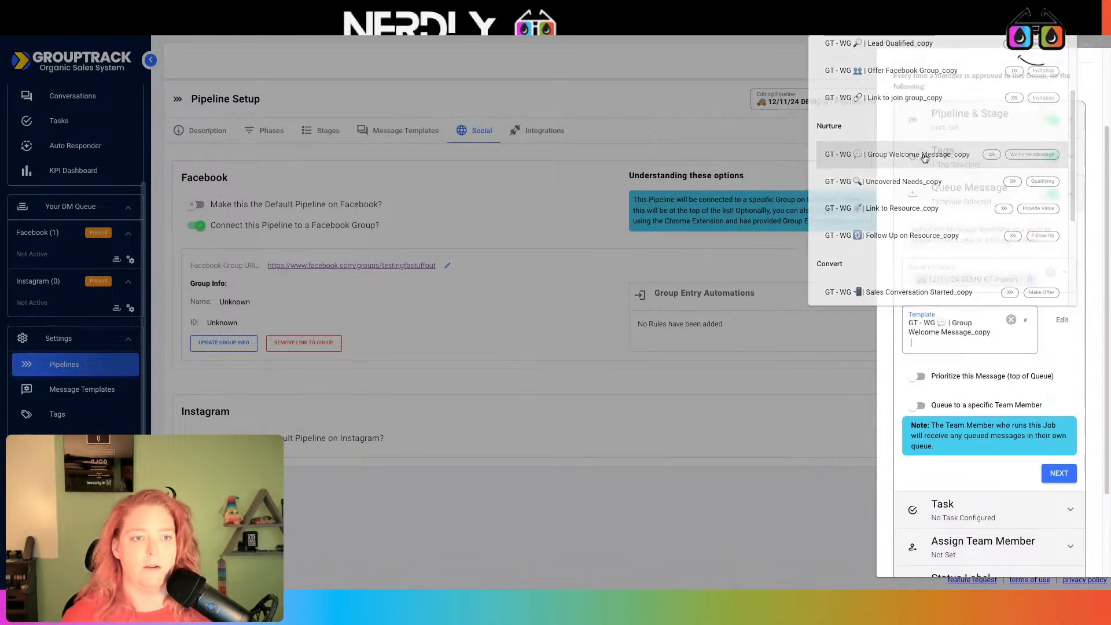
pyautogui.click(916, 377)
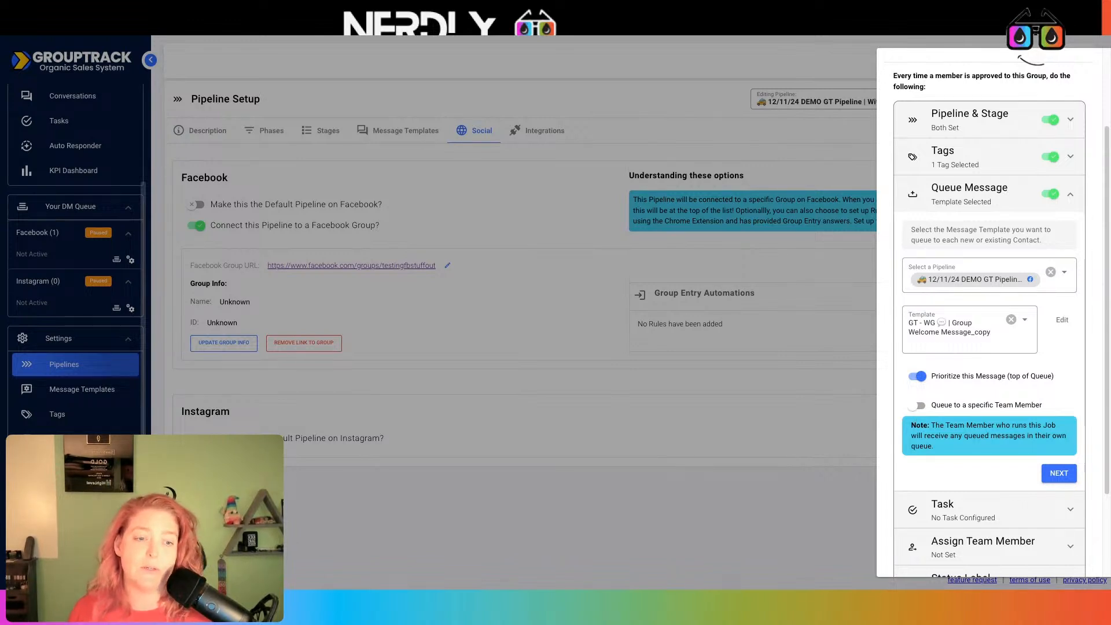
# Send the queued message from a specific team member, settling on yourself (Me)
pyautogui.click(917, 405)
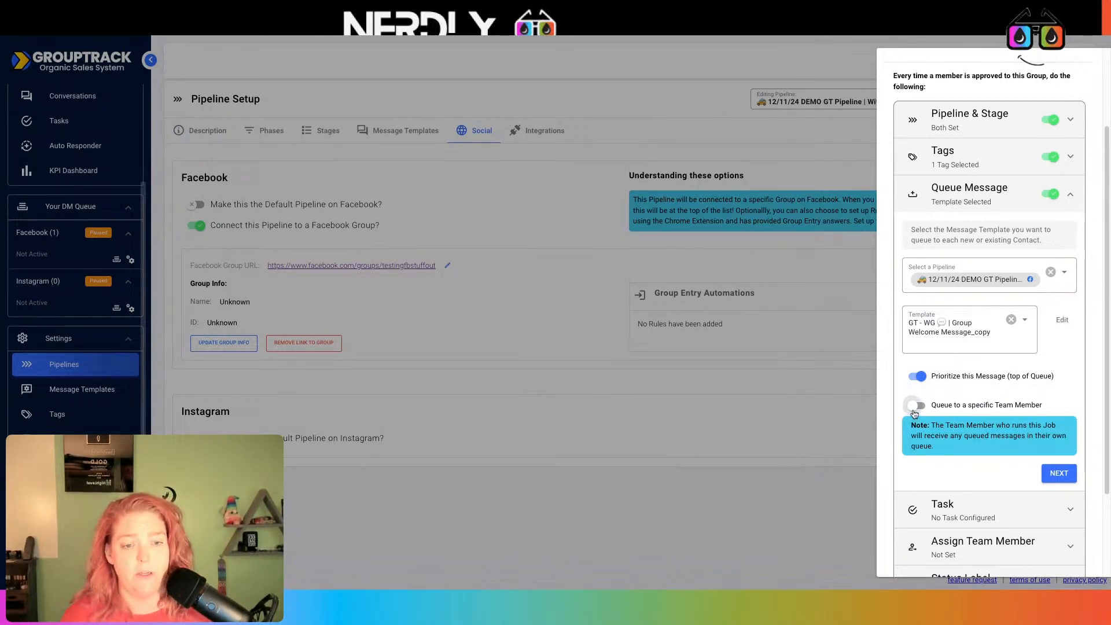
pyautogui.click(984, 514)
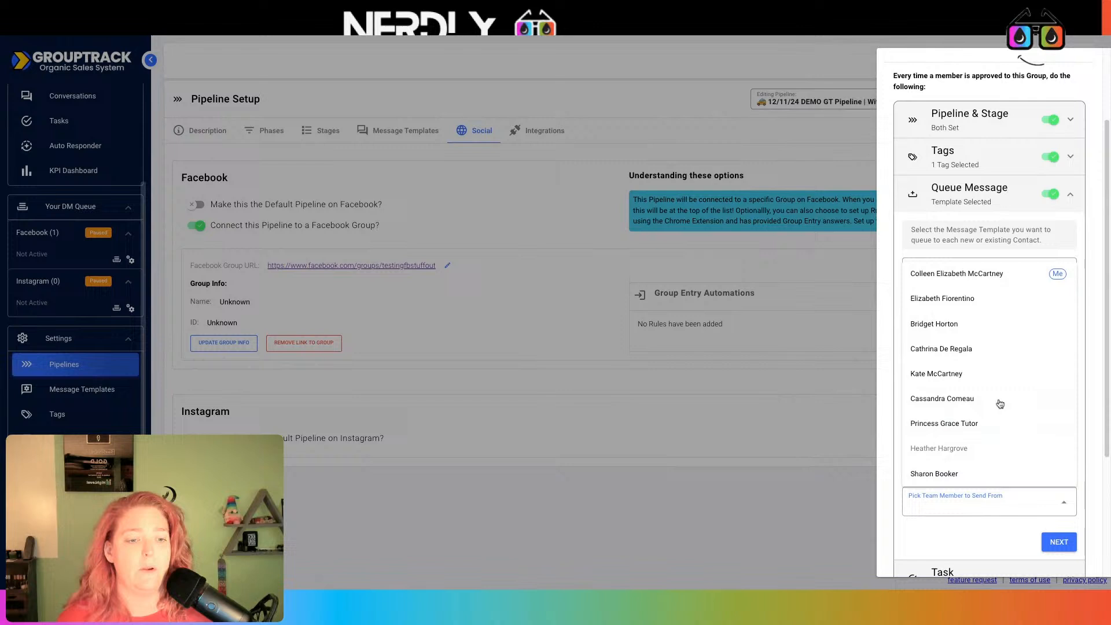
pyautogui.click(959, 280)
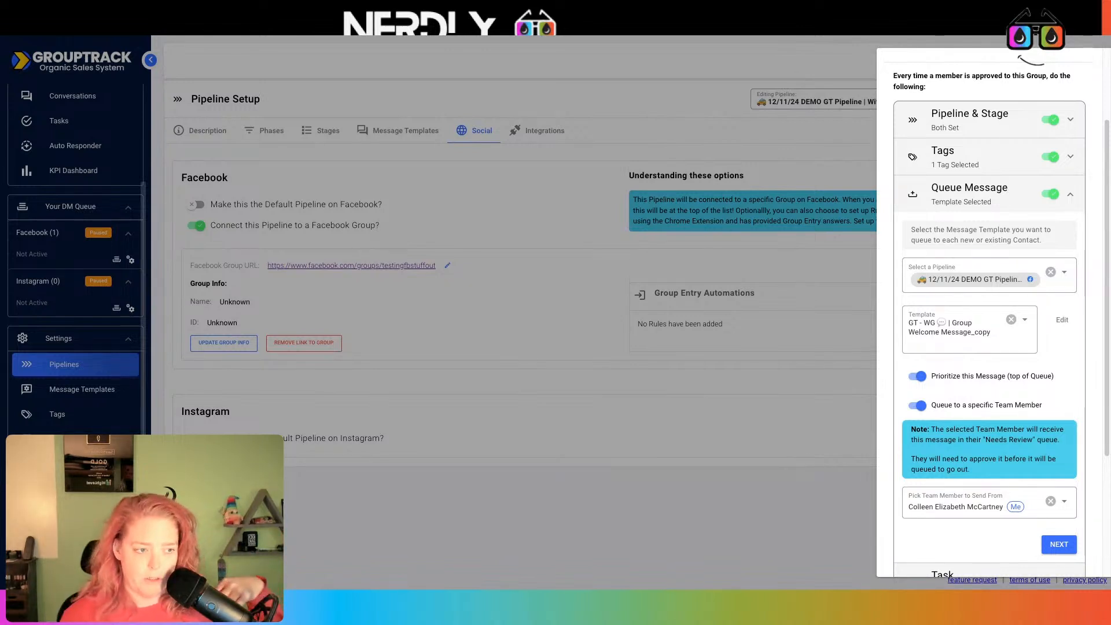
pyautogui.scroll(-3, 938, 288)
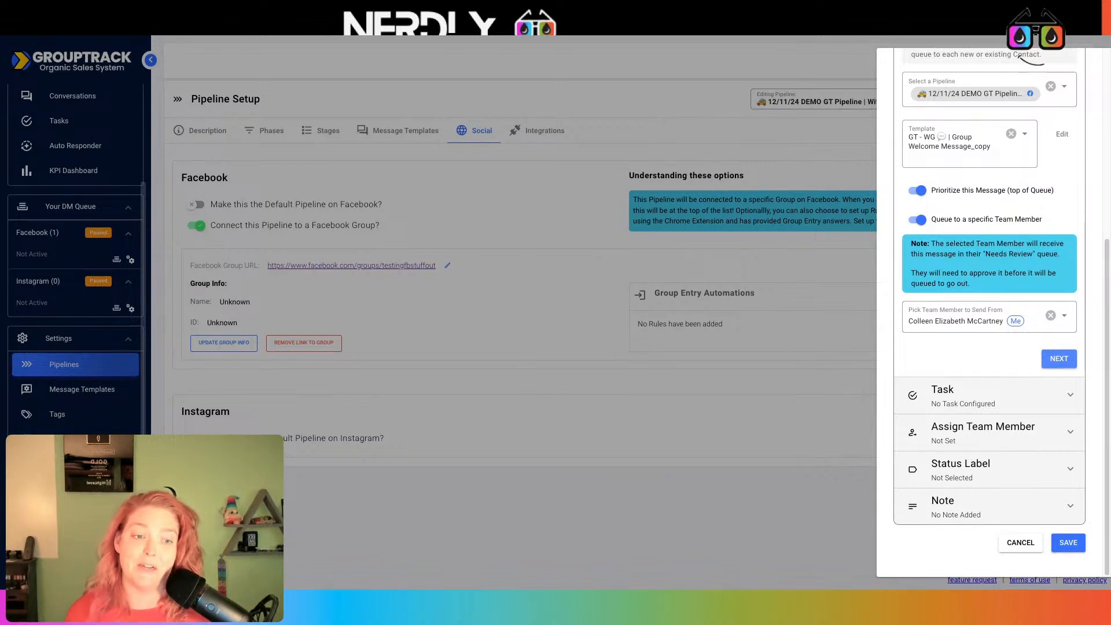
pyautogui.click(981, 313)
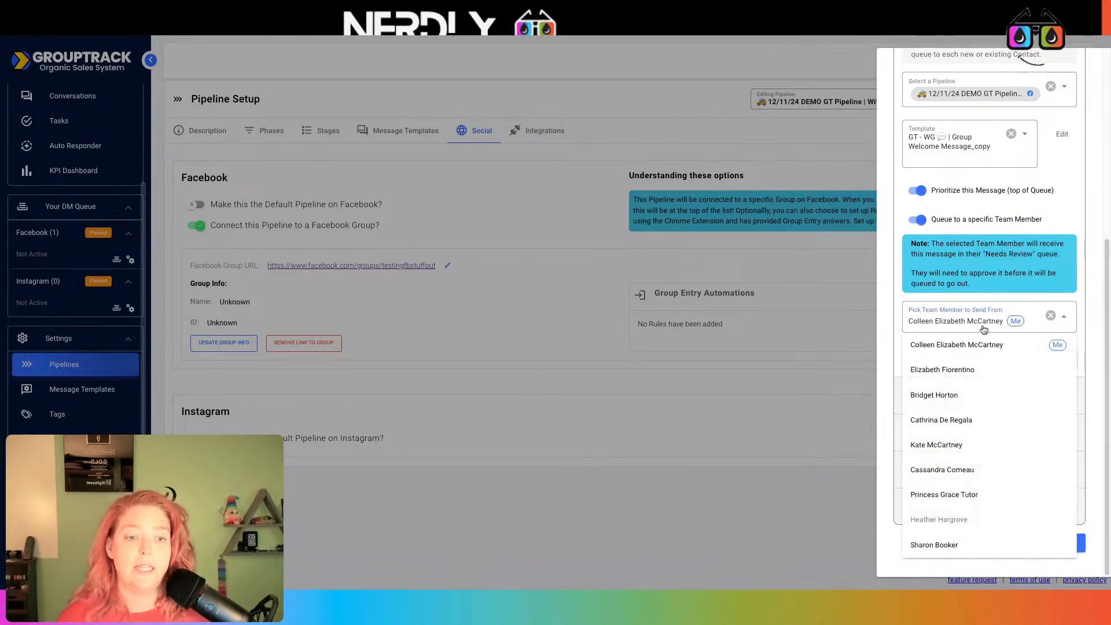
pyautogui.click(965, 444)
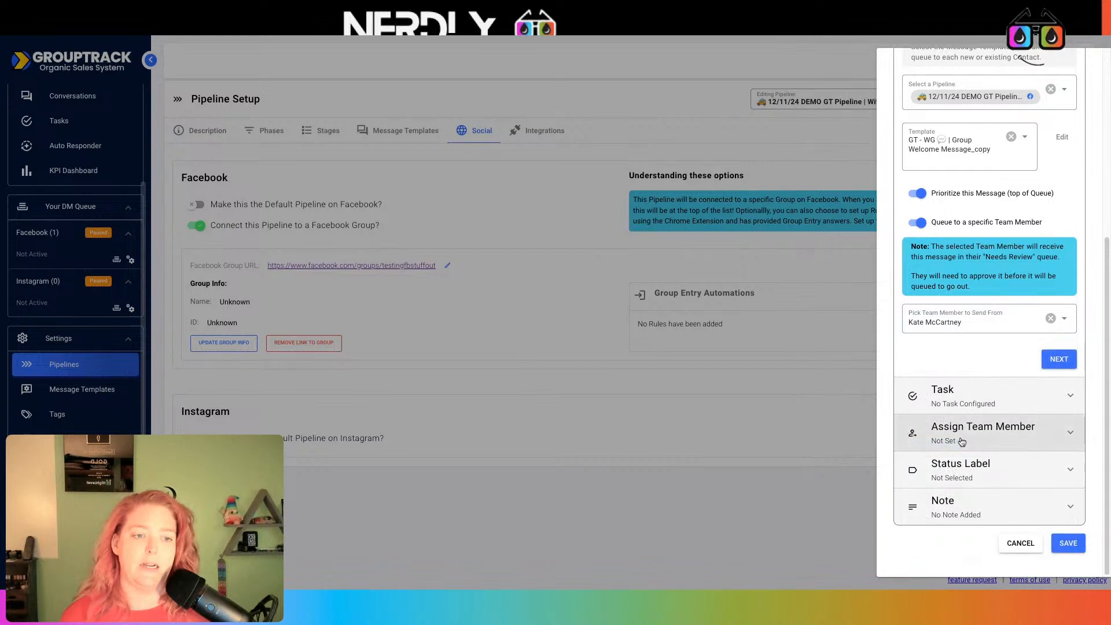
pyautogui.click(976, 319)
pyautogui.click(949, 395)
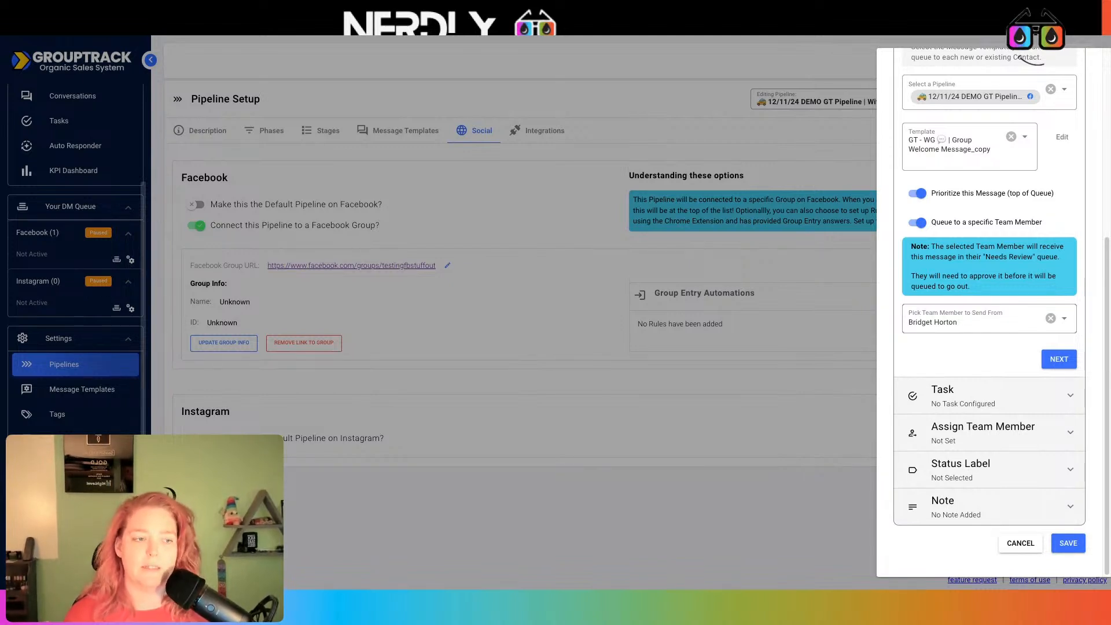
pyautogui.click(991, 331)
pyautogui.click(978, 347)
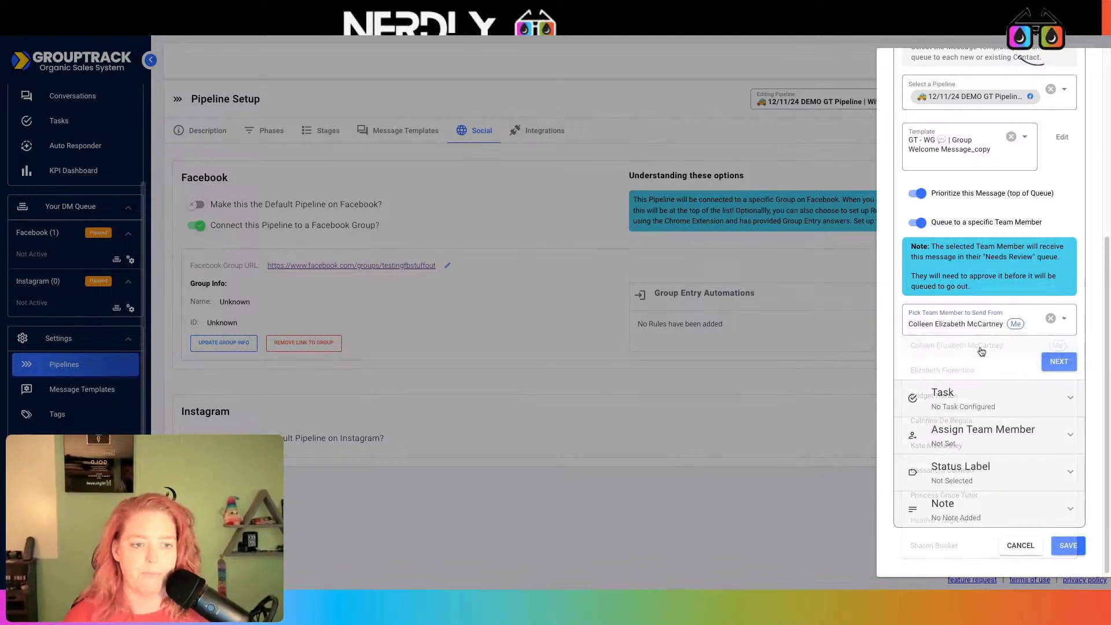
pyautogui.click(1058, 359)
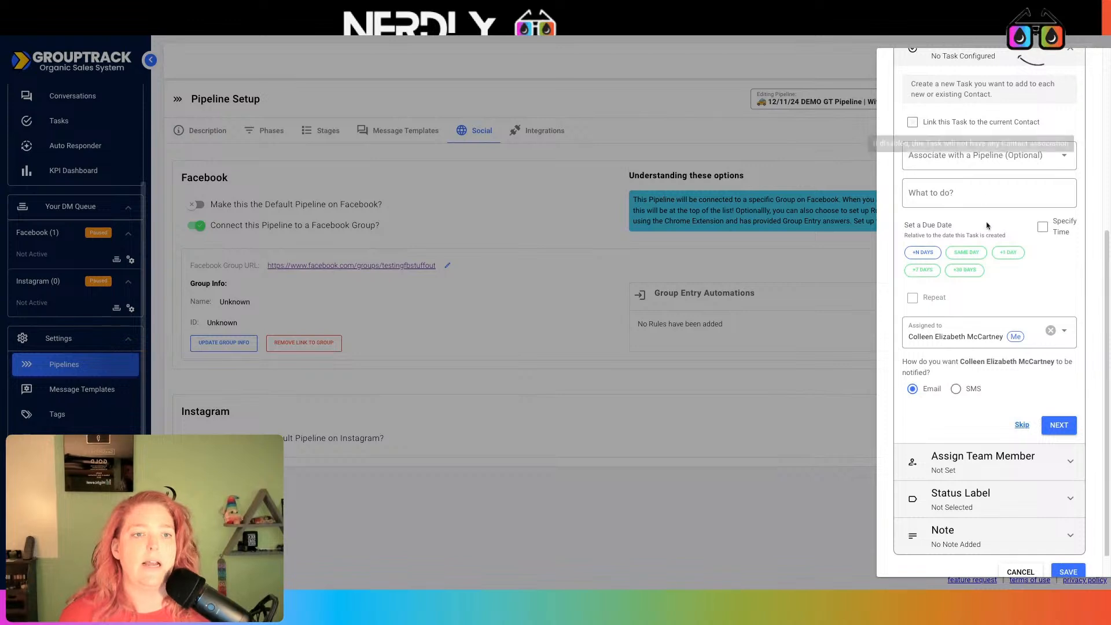
# Link the task to the current contact and the 12/11/24 DEMO GT Pipeline
pyautogui.scroll(1, 989, 234)
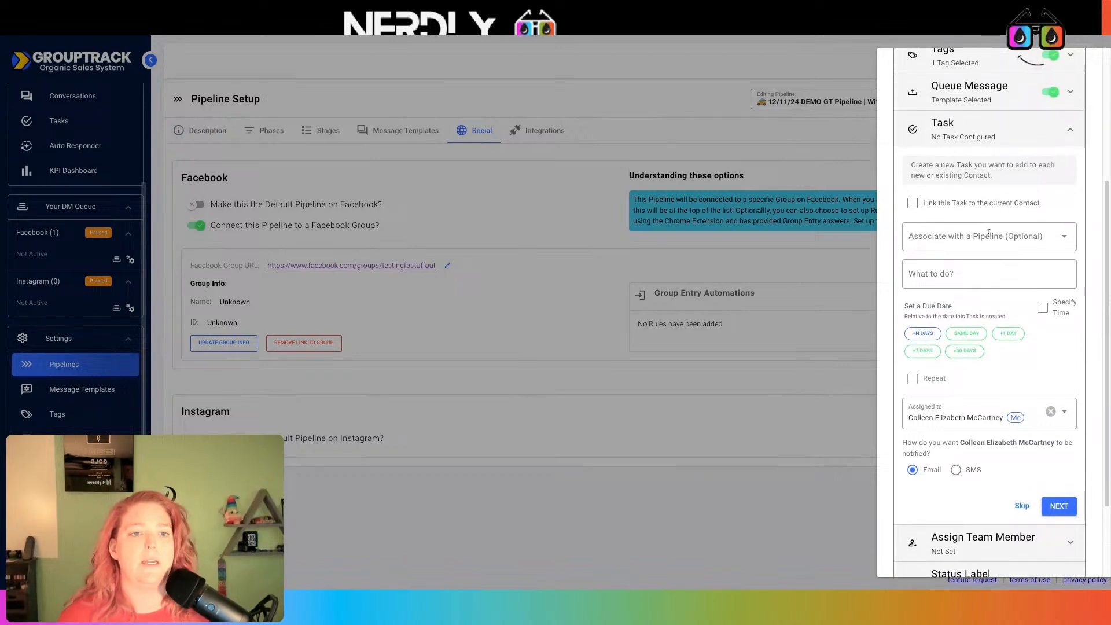
pyautogui.click(963, 207)
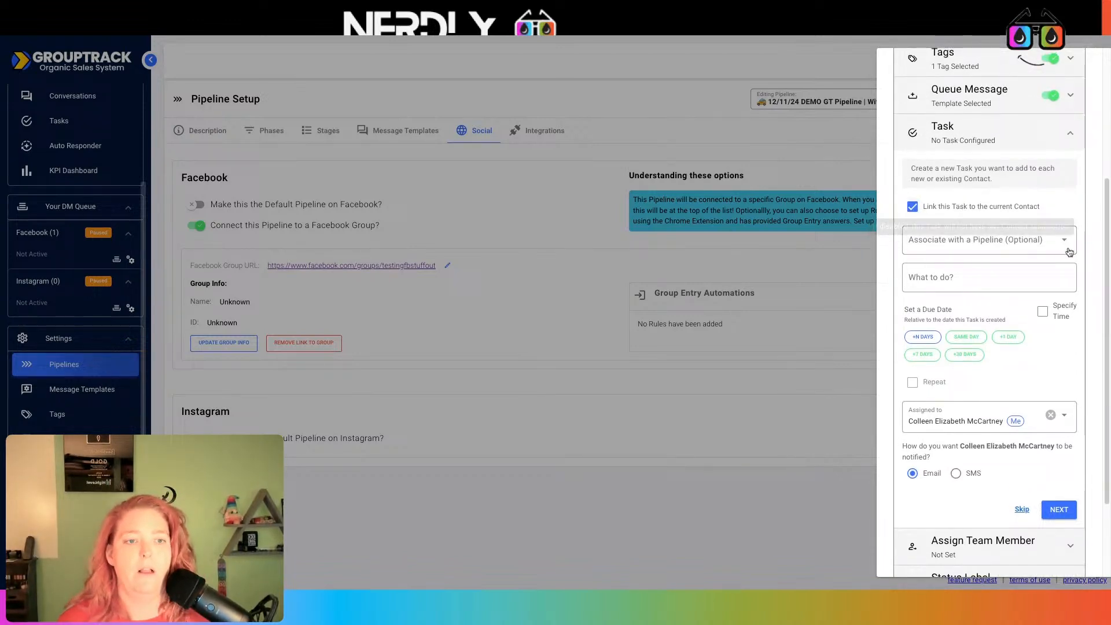
pyautogui.click(1024, 241)
pyautogui.scroll(-10, 1024, 329)
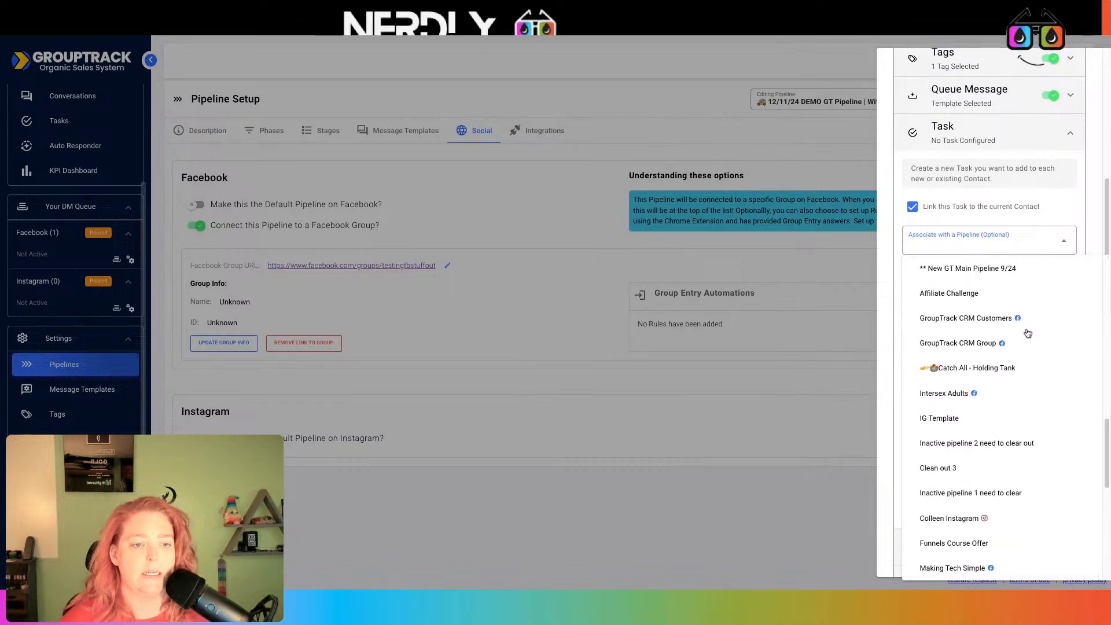
pyautogui.scroll(-5, 997, 419)
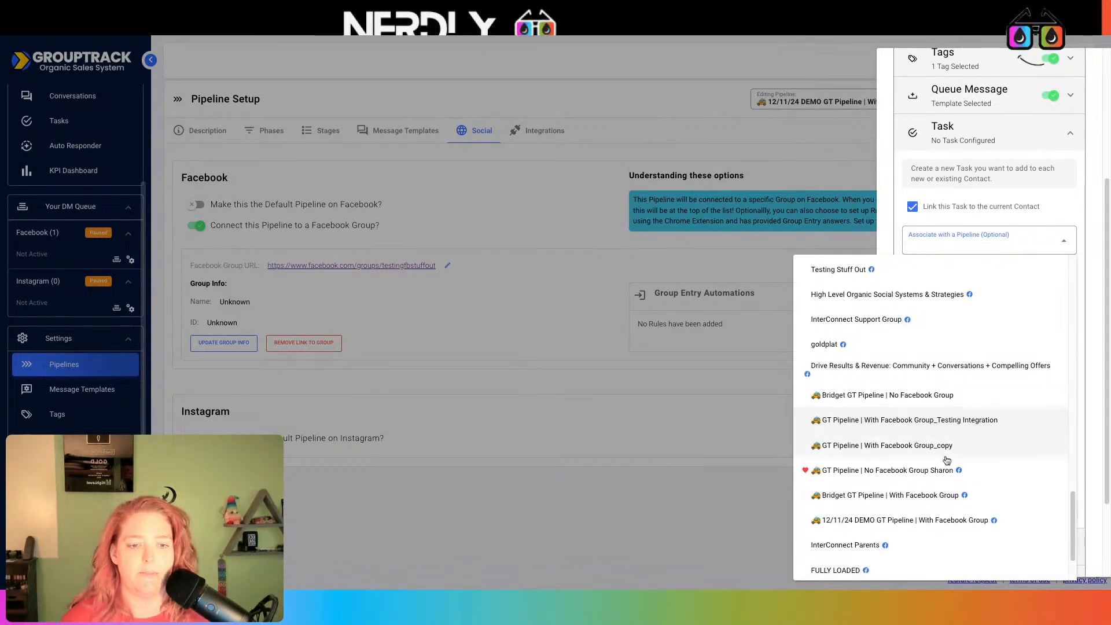
pyautogui.click(987, 530)
# Make the task 'Follow up on welcome message', due +1 day, with SMS notification
pyautogui.click(945, 286)
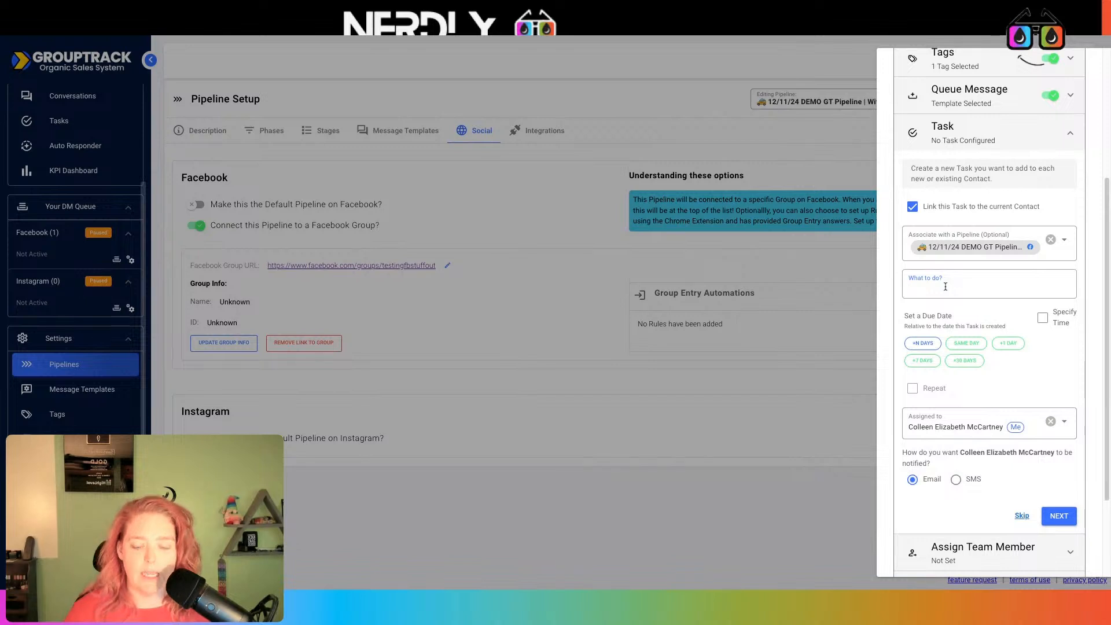
pyautogui.write('Follow up ')
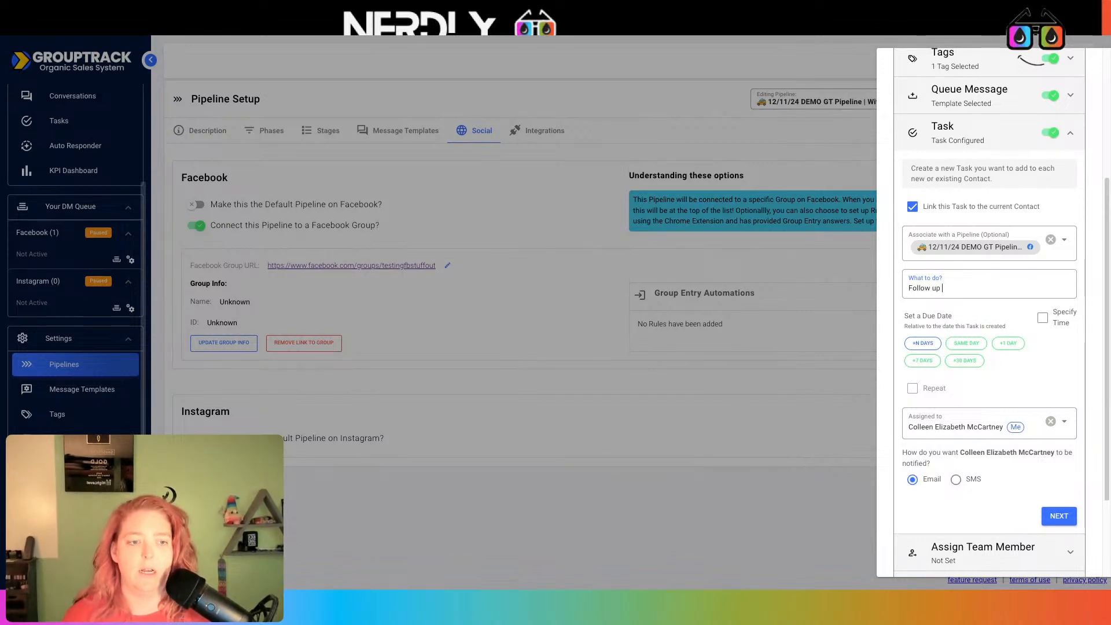
pyautogui.write('on')
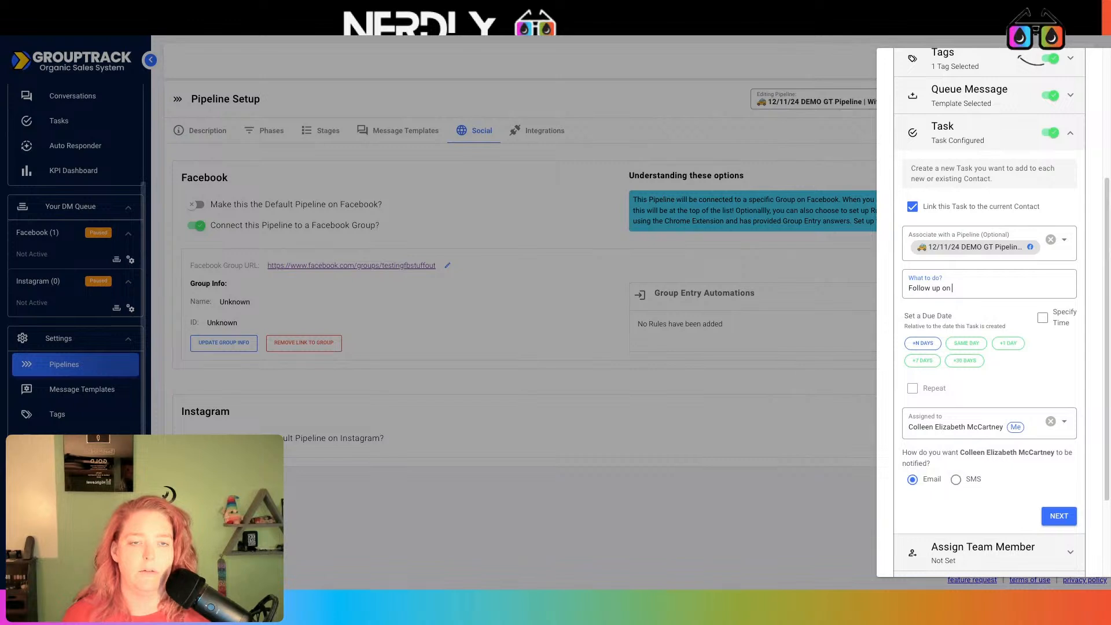
pyautogui.write(' welcome m')
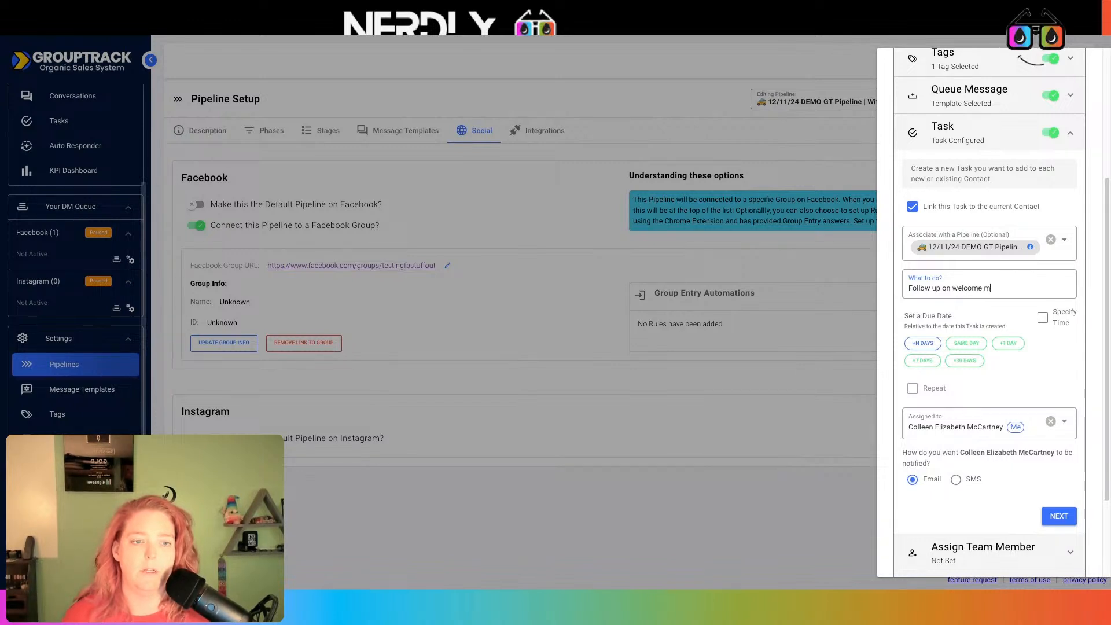
pyautogui.write('essage')
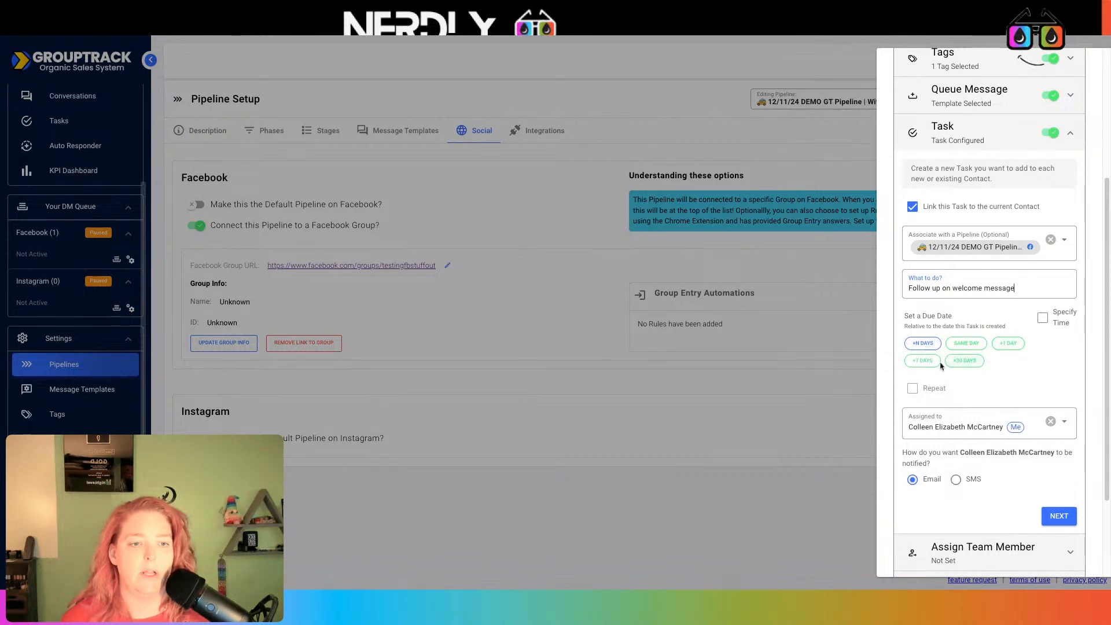
pyautogui.click(1008, 344)
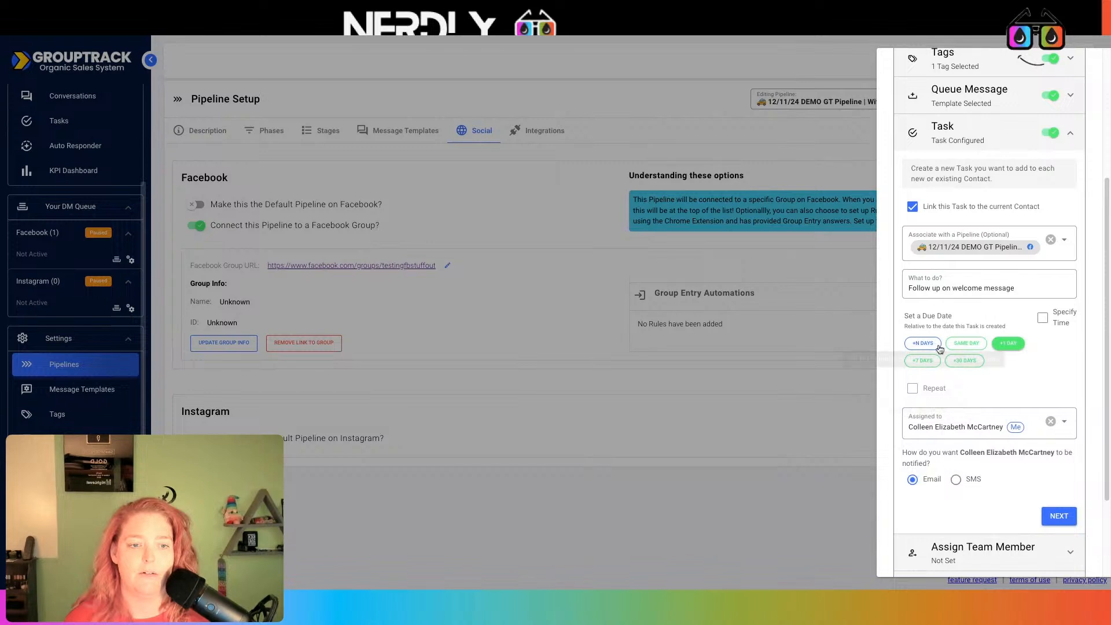
pyautogui.scroll(-2, 983, 399)
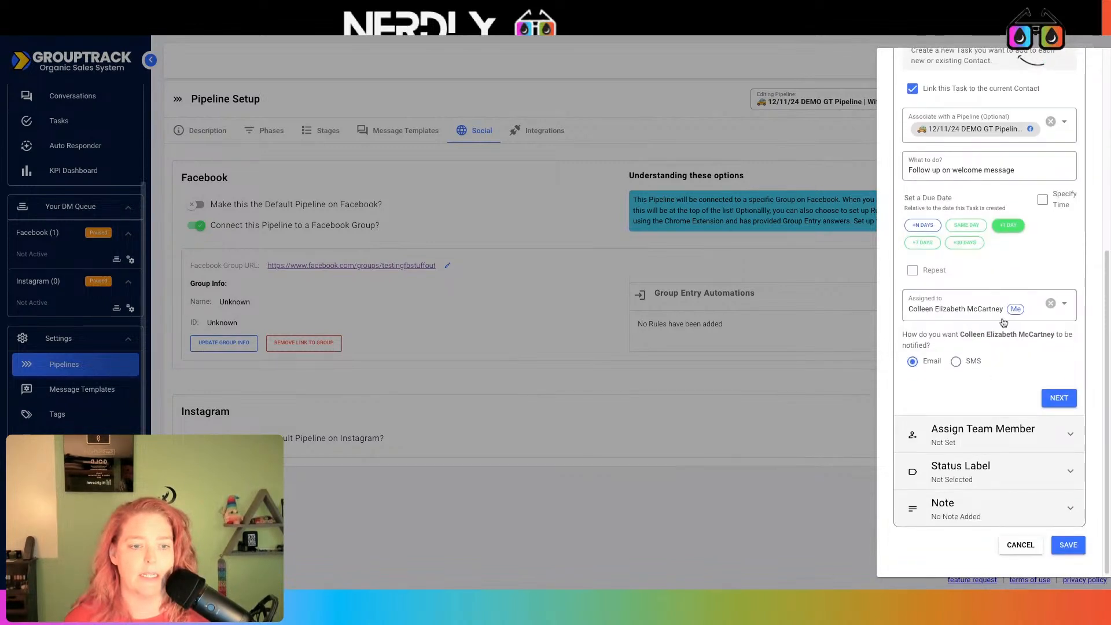
pyautogui.click(960, 361)
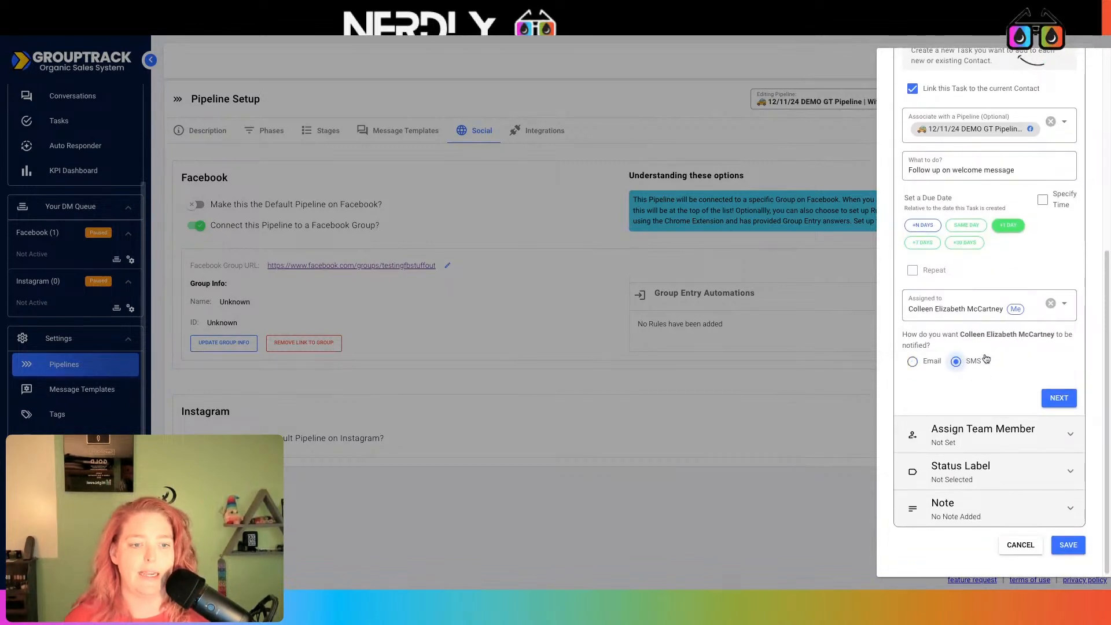
# Assign new contacts to yourself and set their status to Not Read
pyautogui.click(1058, 398)
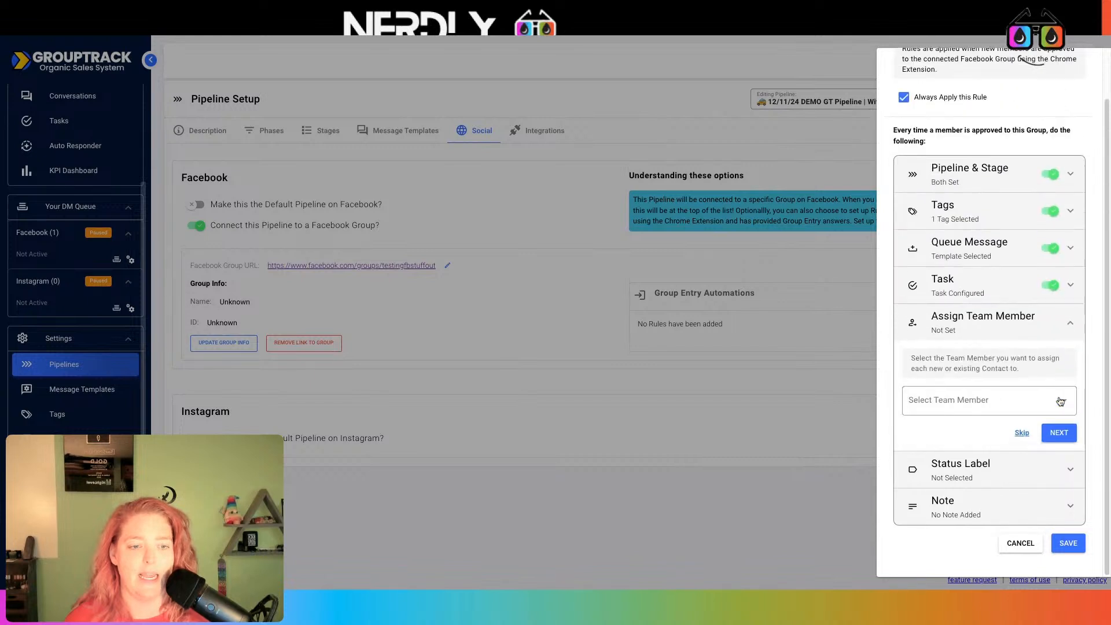
pyautogui.click(1015, 400)
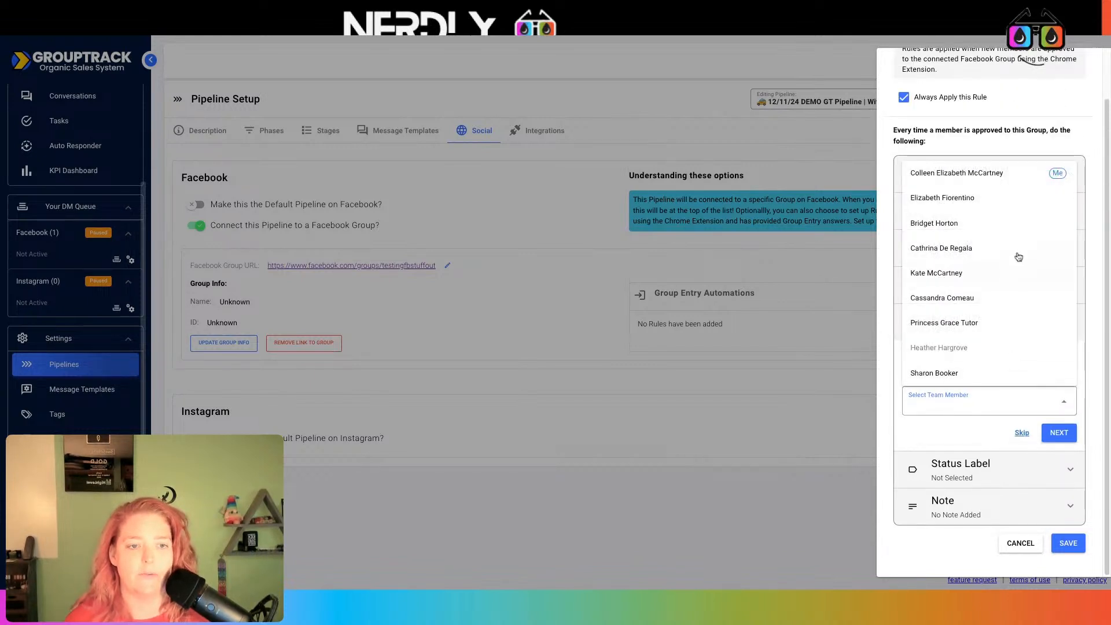
pyautogui.click(1000, 173)
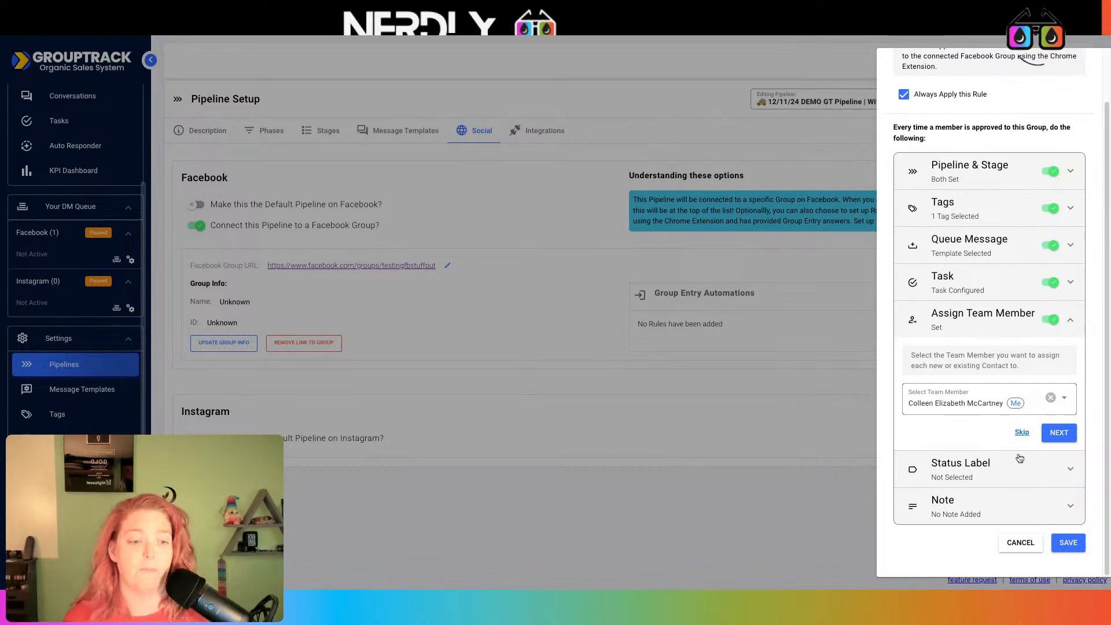
pyautogui.click(1066, 437)
pyautogui.click(948, 443)
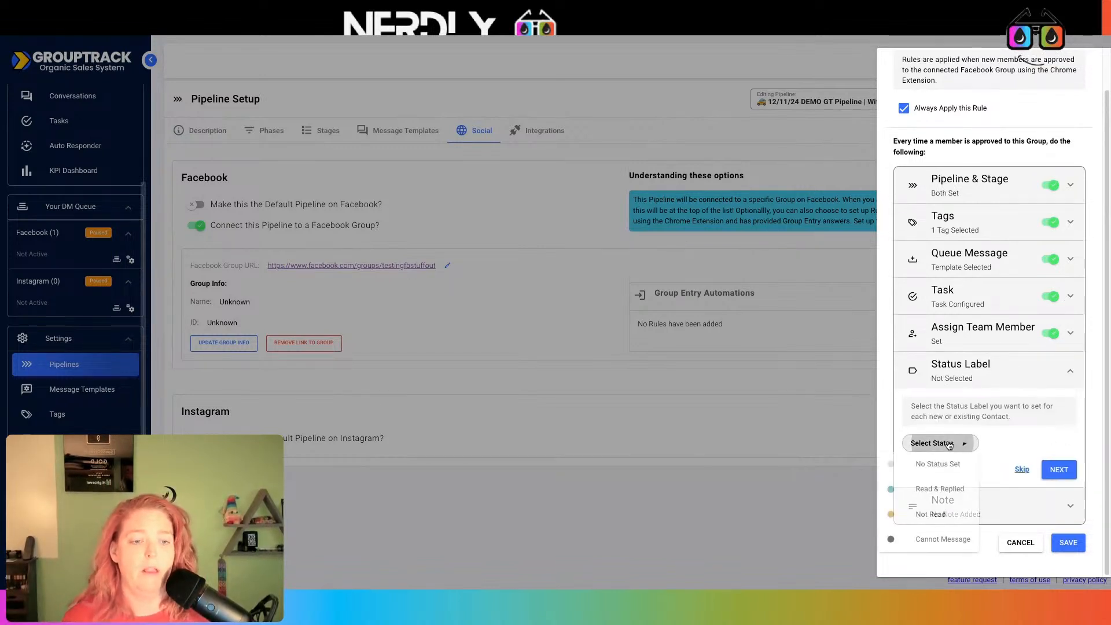
pyautogui.click(1030, 428)
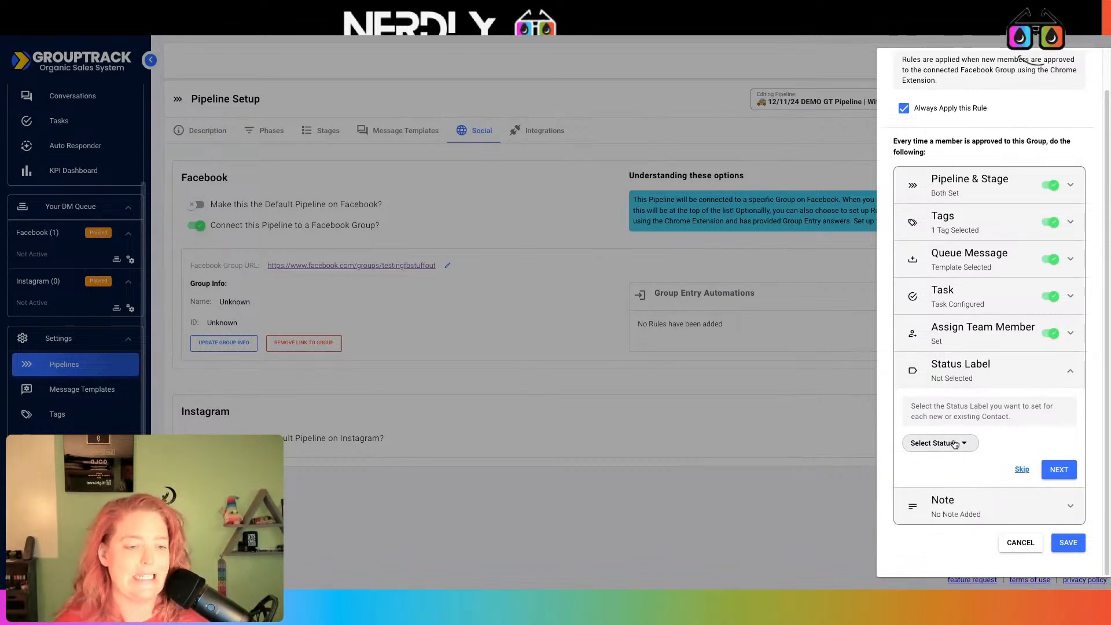
pyautogui.click(954, 444)
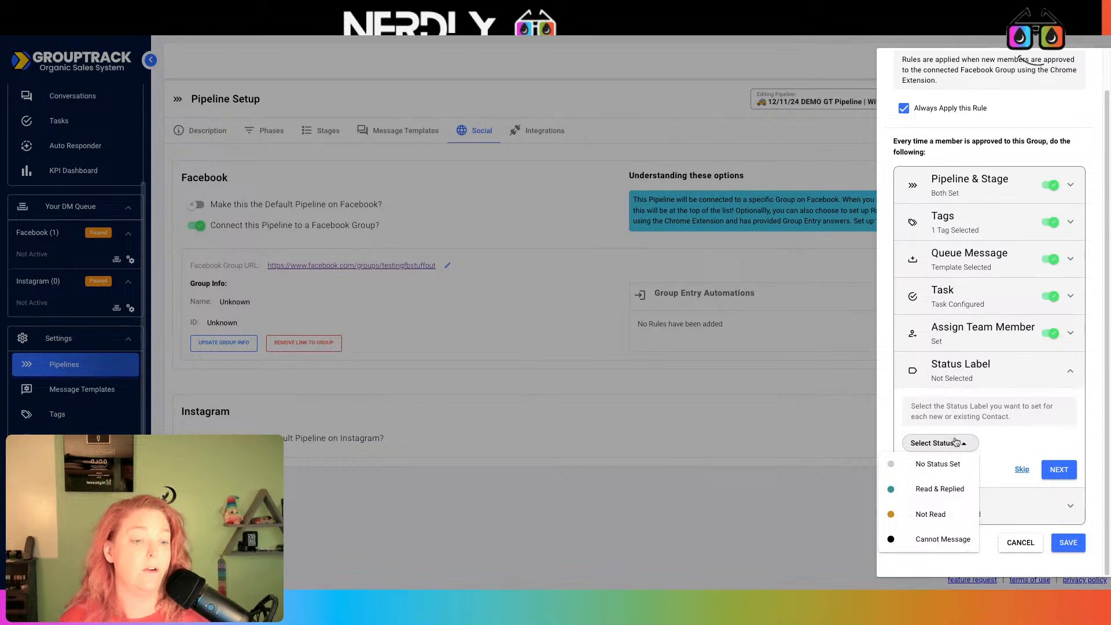
pyautogui.click(979, 411)
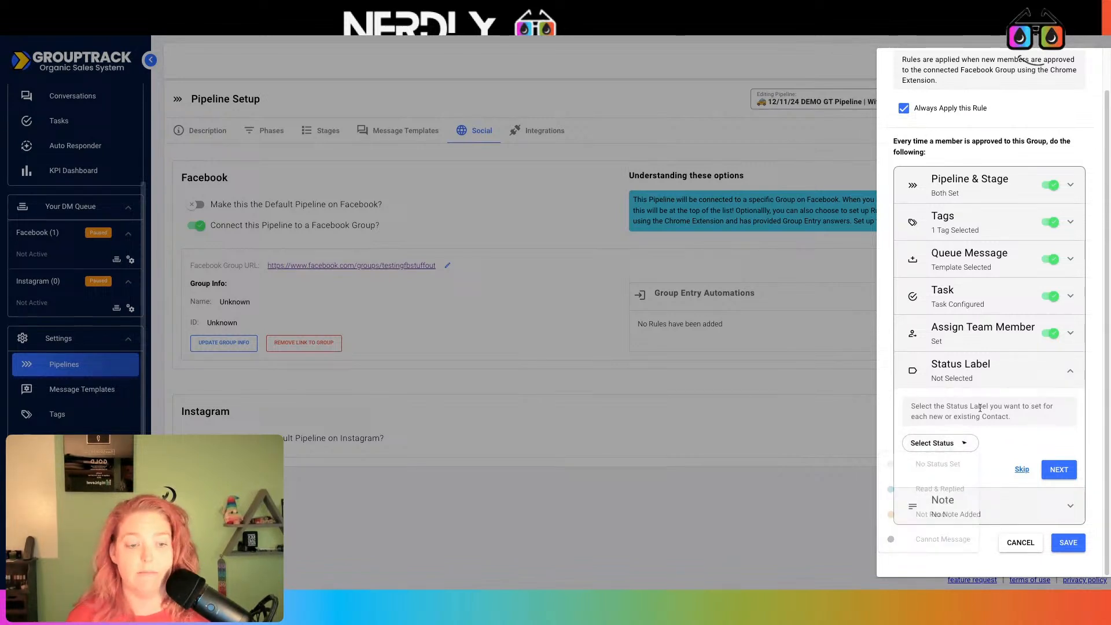
pyautogui.click(948, 443)
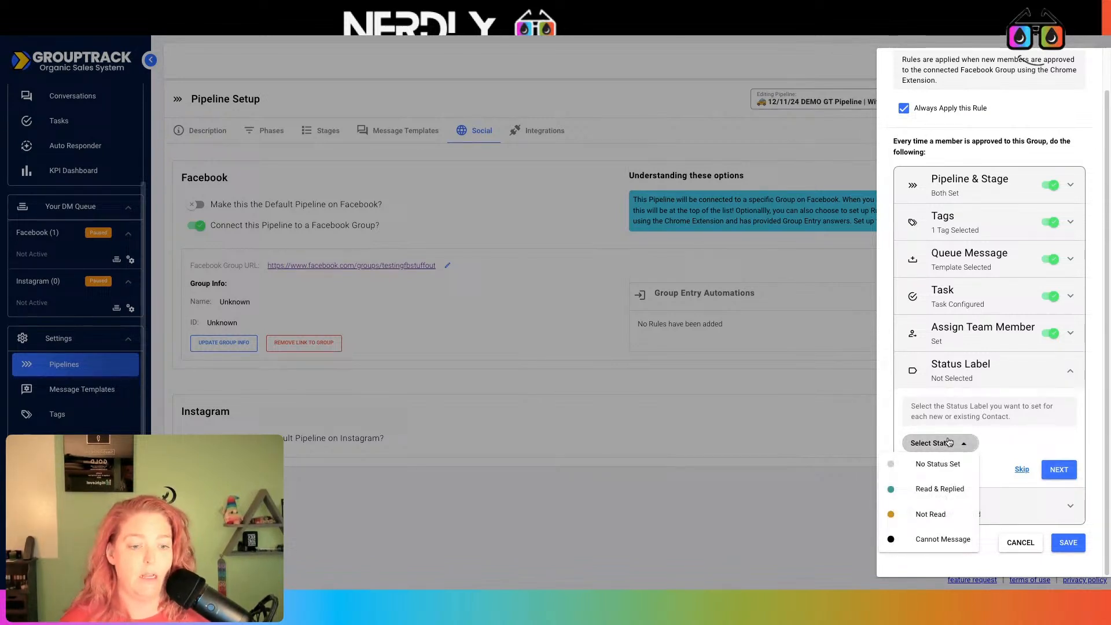
pyautogui.click(945, 514)
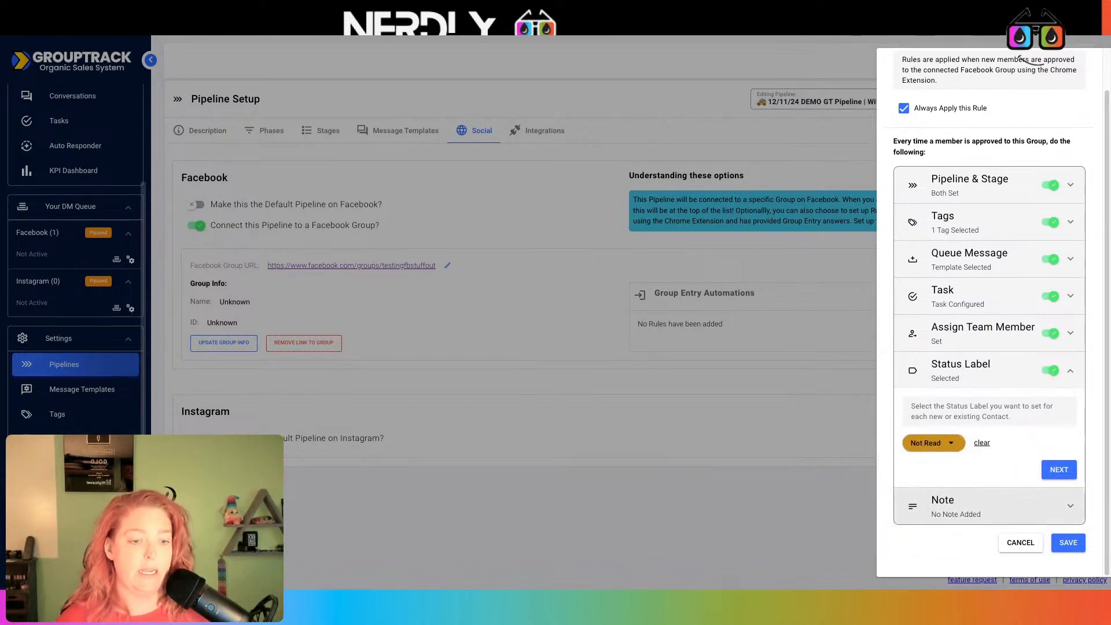
# Leave the note empty, save the group entry rule, and return to Automation Workflows
pyautogui.click(1057, 470)
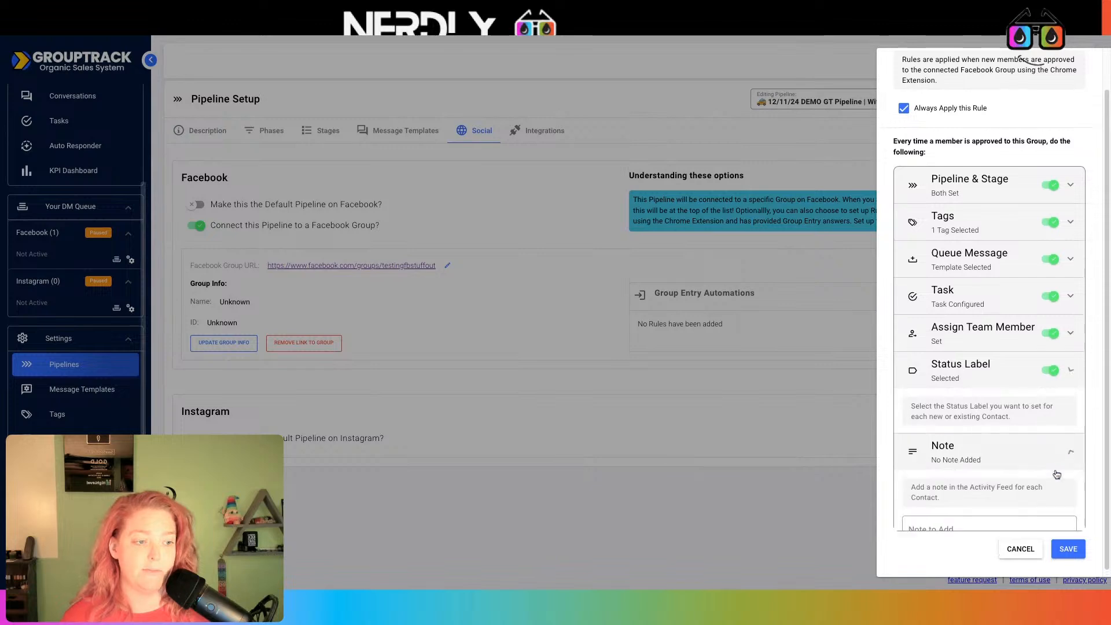
pyautogui.click(965, 485)
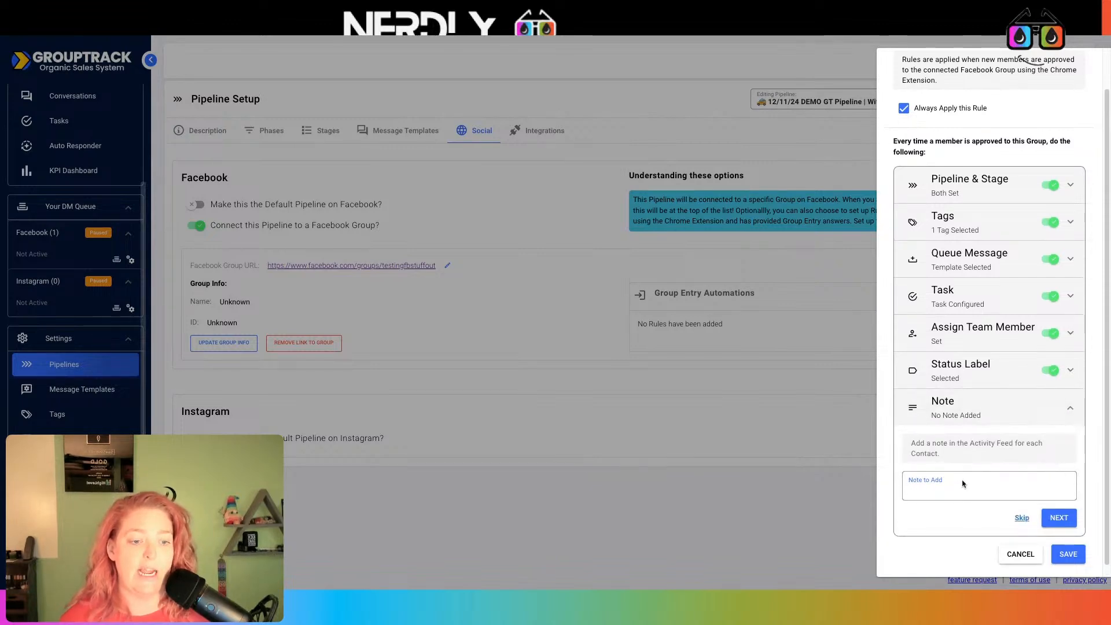
pyautogui.click(1062, 518)
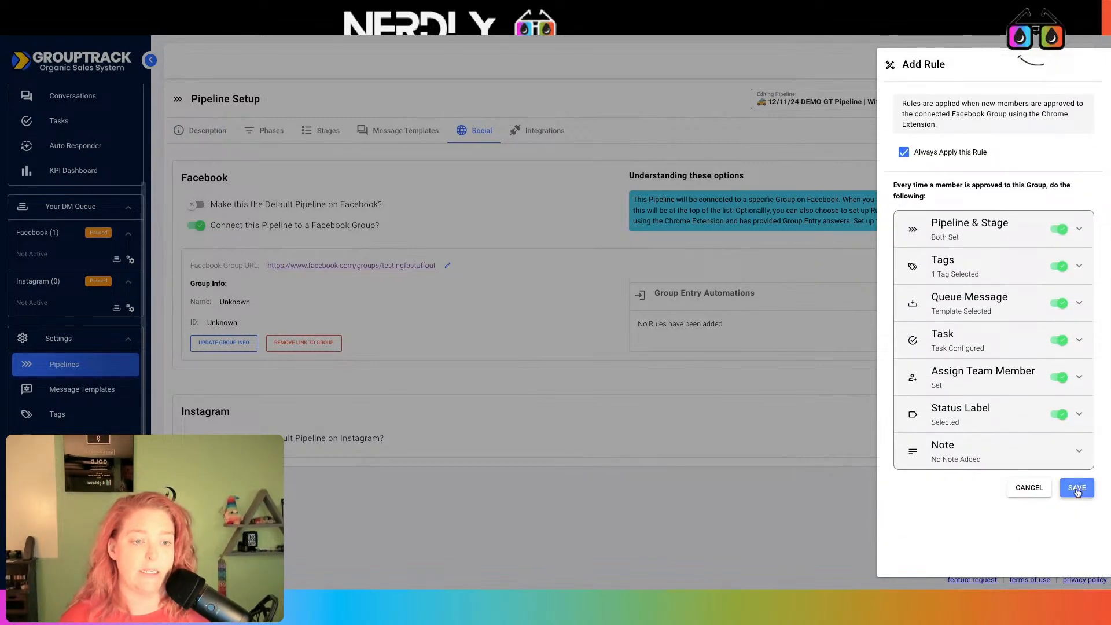
pyautogui.click(1070, 488)
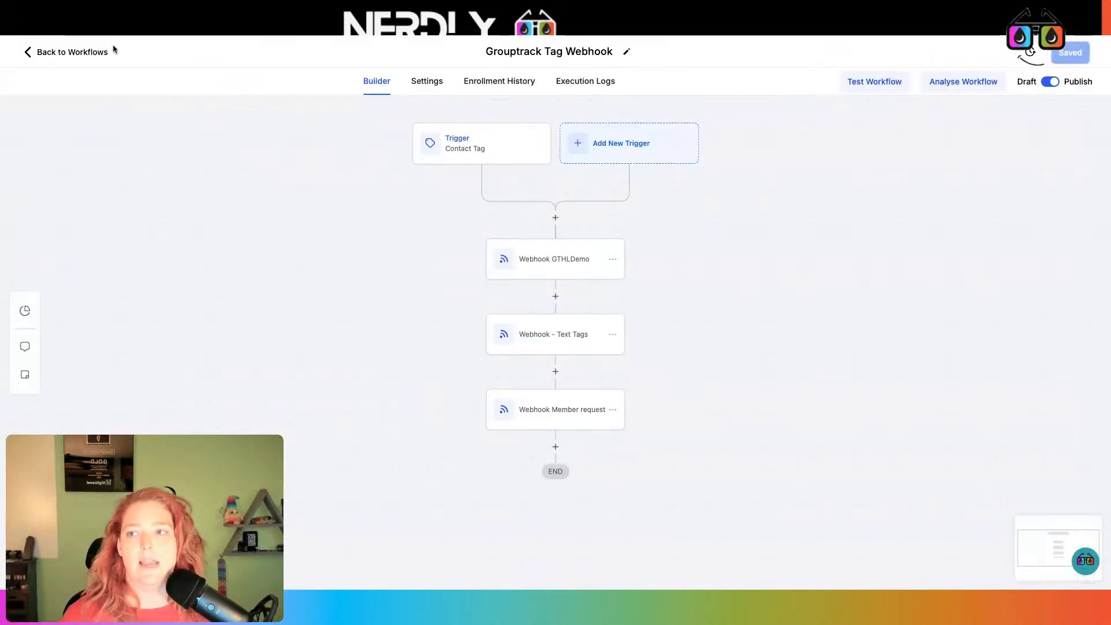
pyautogui.click(105, 53)
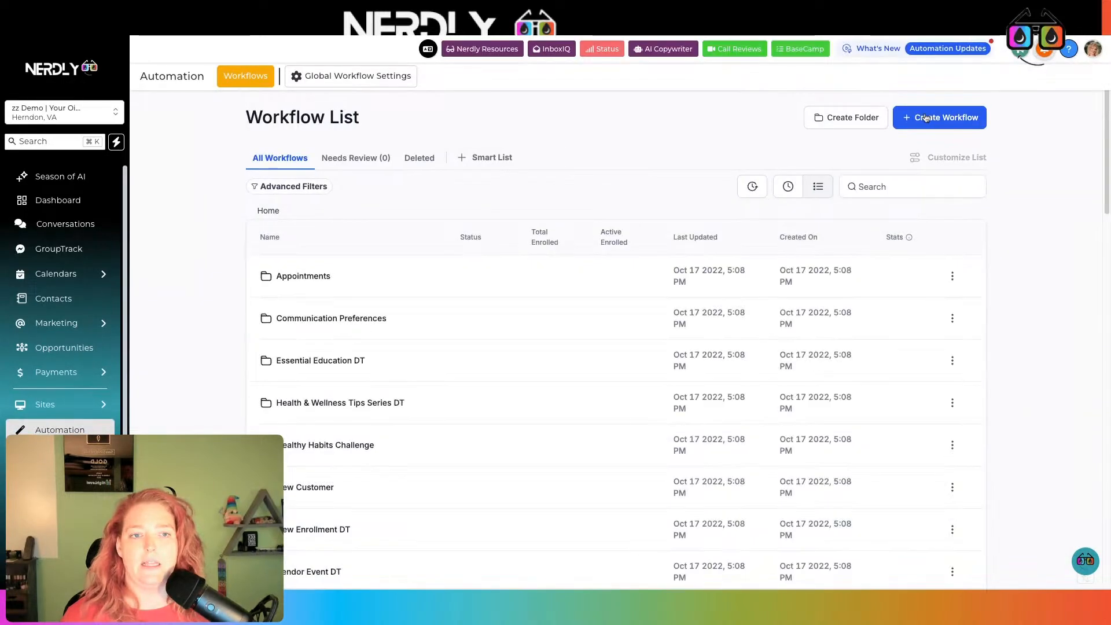
# Start a new workflow from scratch with a Contact Tag trigger
pyautogui.click(927, 118)
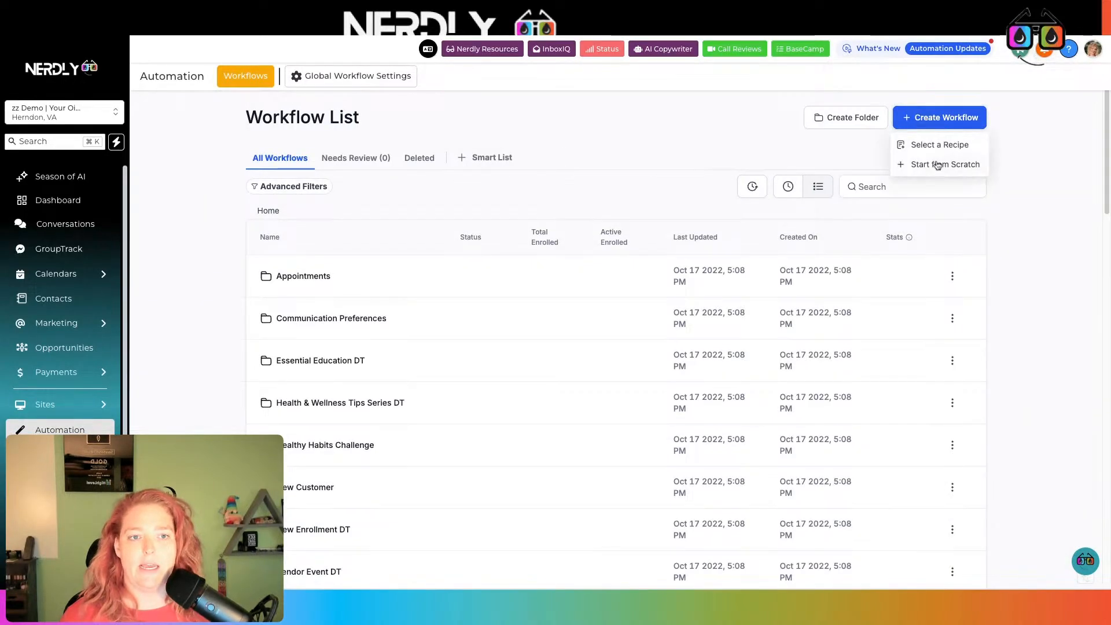
pyautogui.click(933, 165)
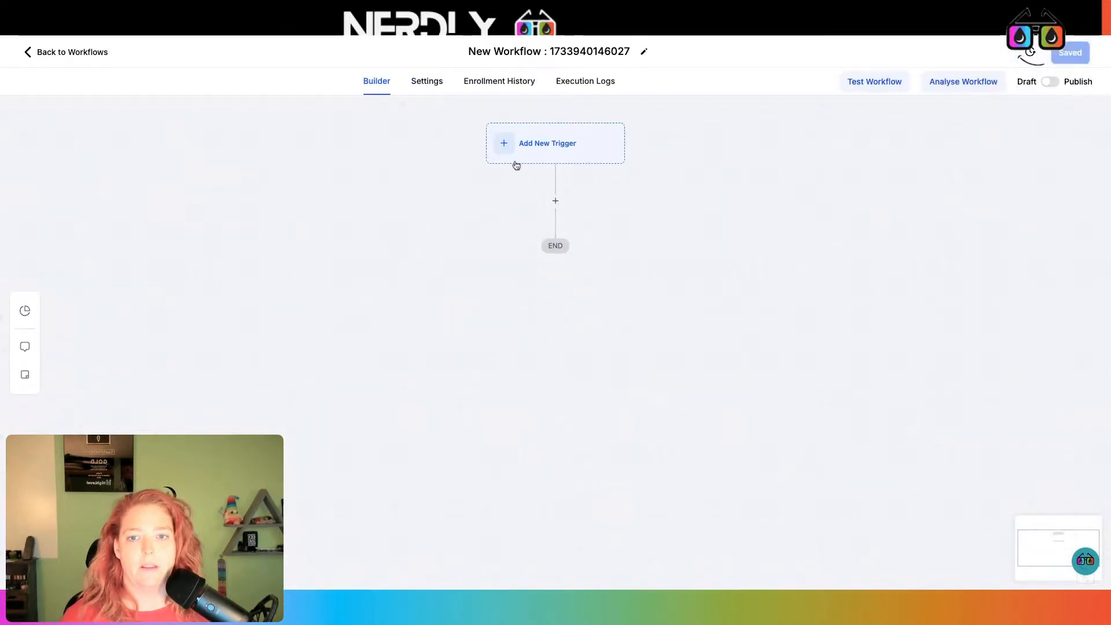
pyautogui.click(526, 144)
pyautogui.write('tag')
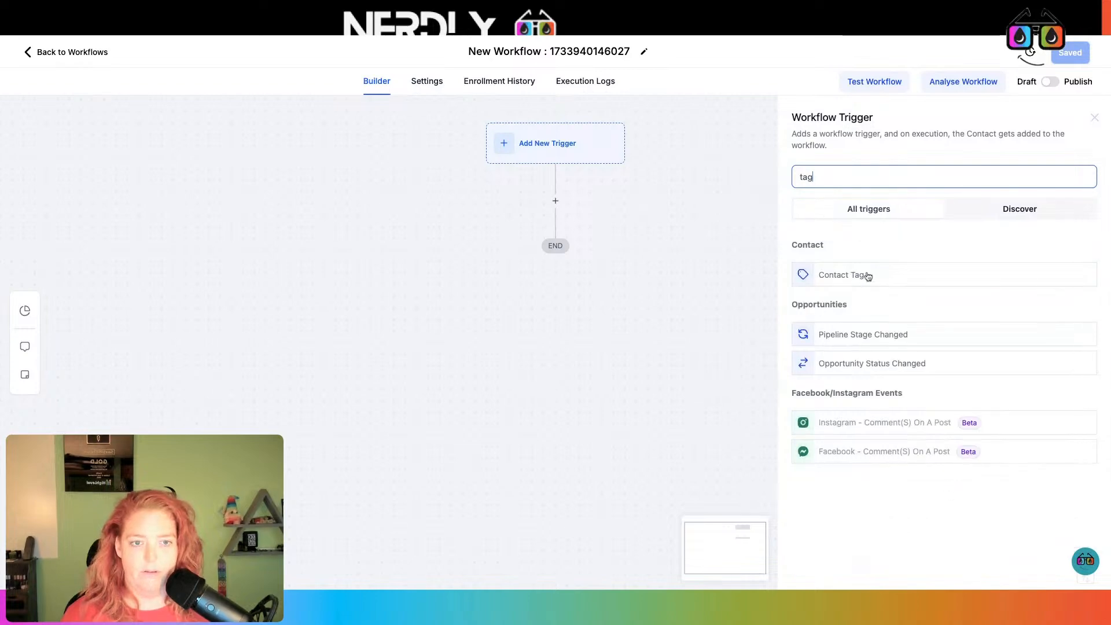
pyautogui.click(866, 276)
# Filter the trigger on Tag Added: lead-fbgrouptestingstuffout-joined
pyautogui.click(647, 293)
pyautogui.click(664, 300)
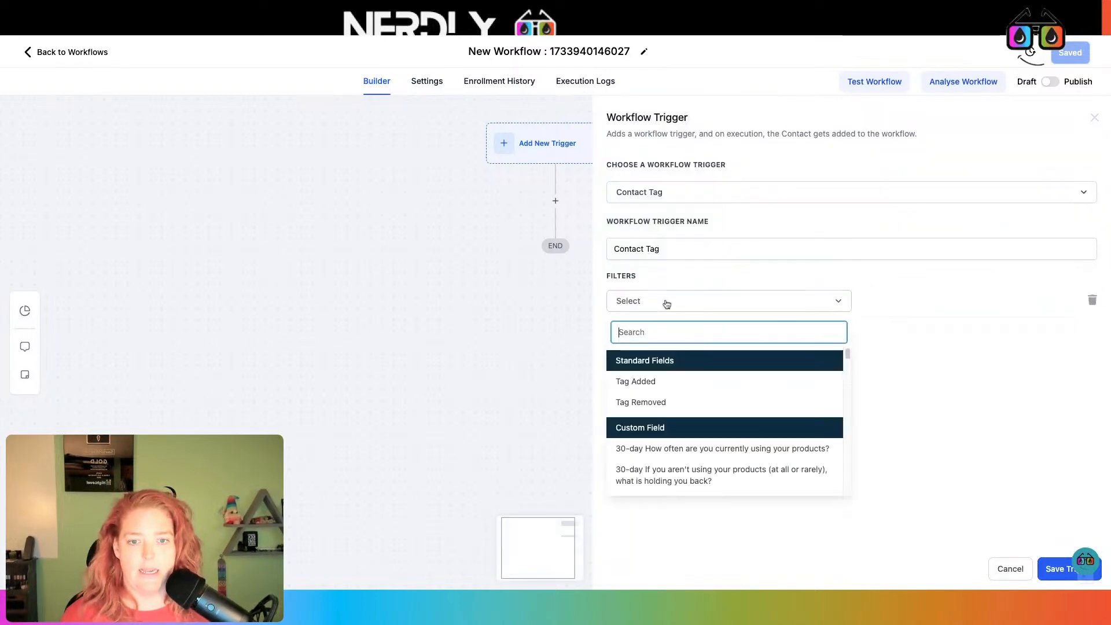
pyautogui.click(720, 378)
pyautogui.click(899, 307)
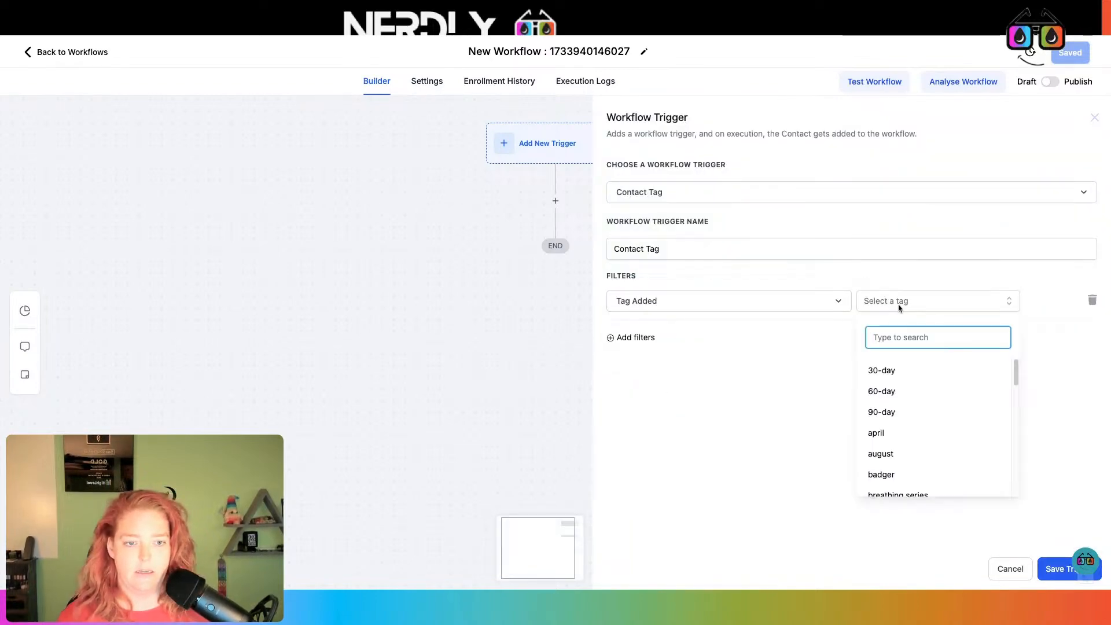
pyautogui.write('l')
pyautogui.press('BackSpace')
pyautogui.write('leawd')
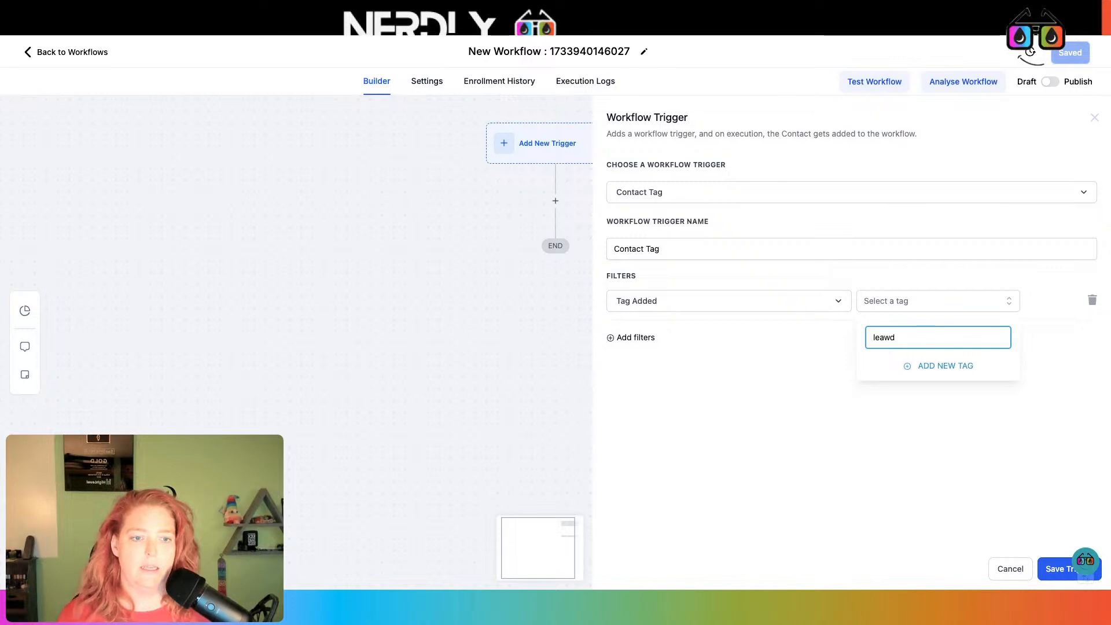
pyautogui.press('BackSpace')
pyautogui.press('BackSpace')
pyautogui.write('d')
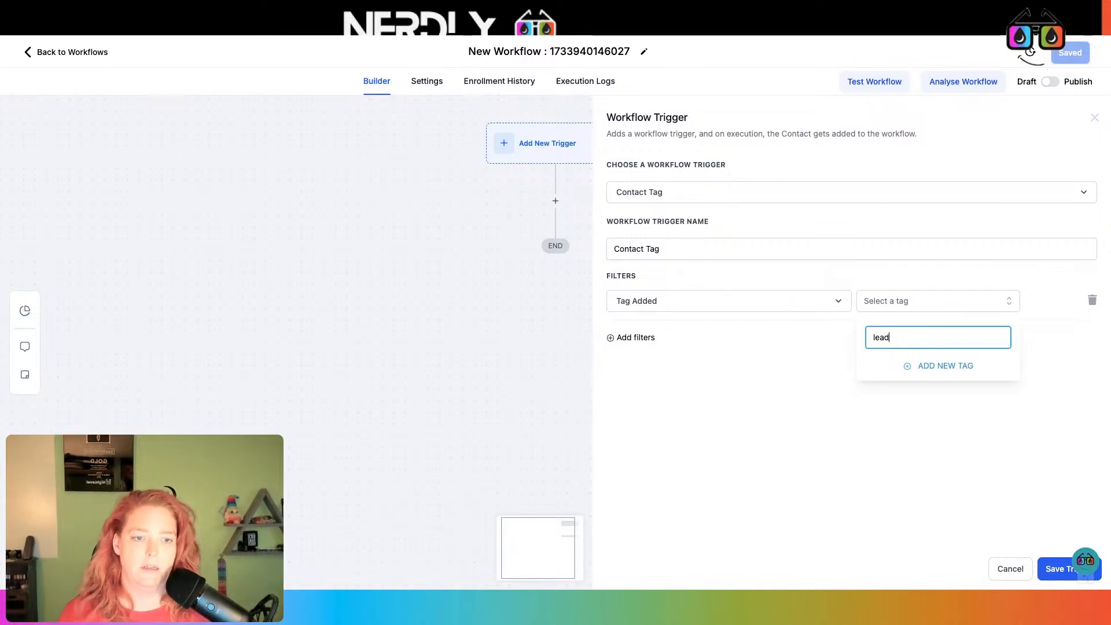
pyautogui.click(948, 369)
# Append the tag name to the trigger's name and save the trigger
pyautogui.click(765, 249)
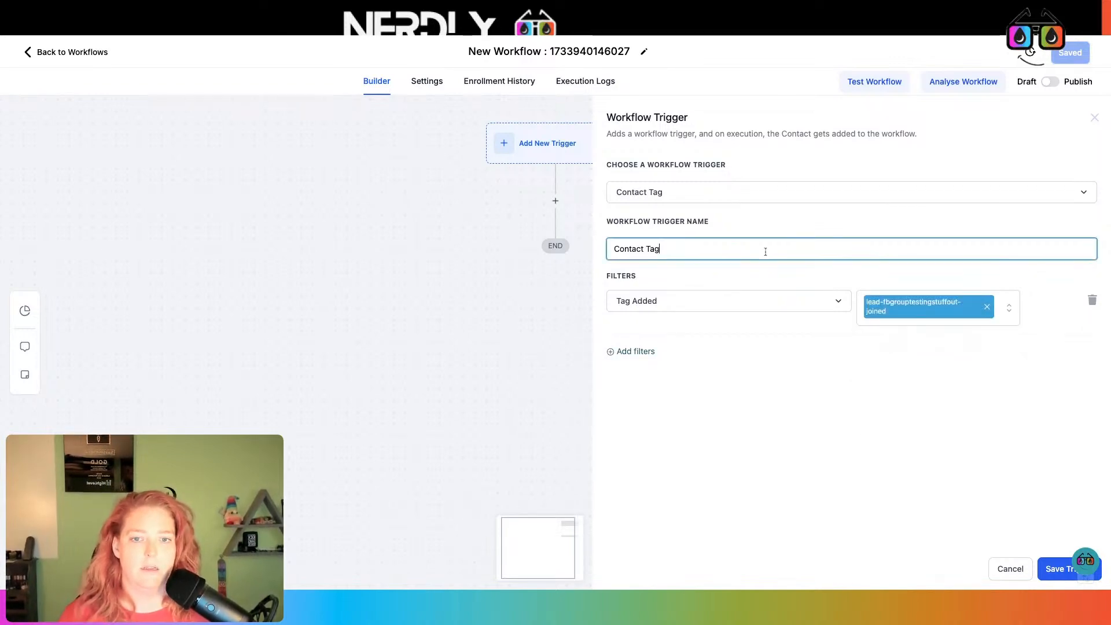
pyautogui.write('lead-fbgrouptestingstuffout-joined')
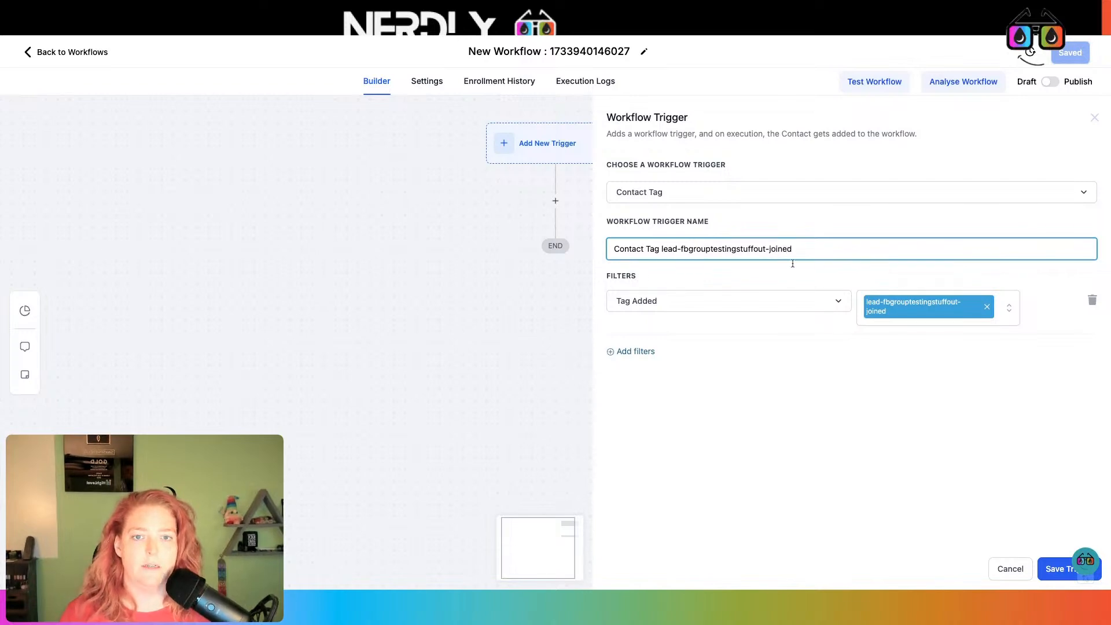
pyautogui.click(1054, 568)
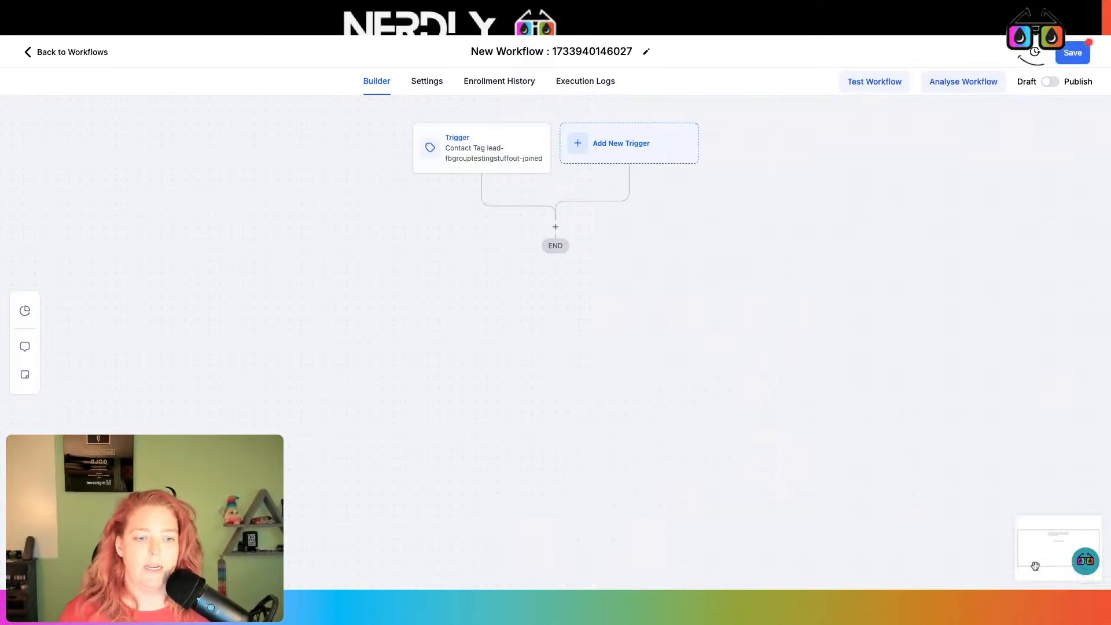
# Add a Send SMS step after the trigger with the message 'Heuy jeu'
pyautogui.click(551, 227)
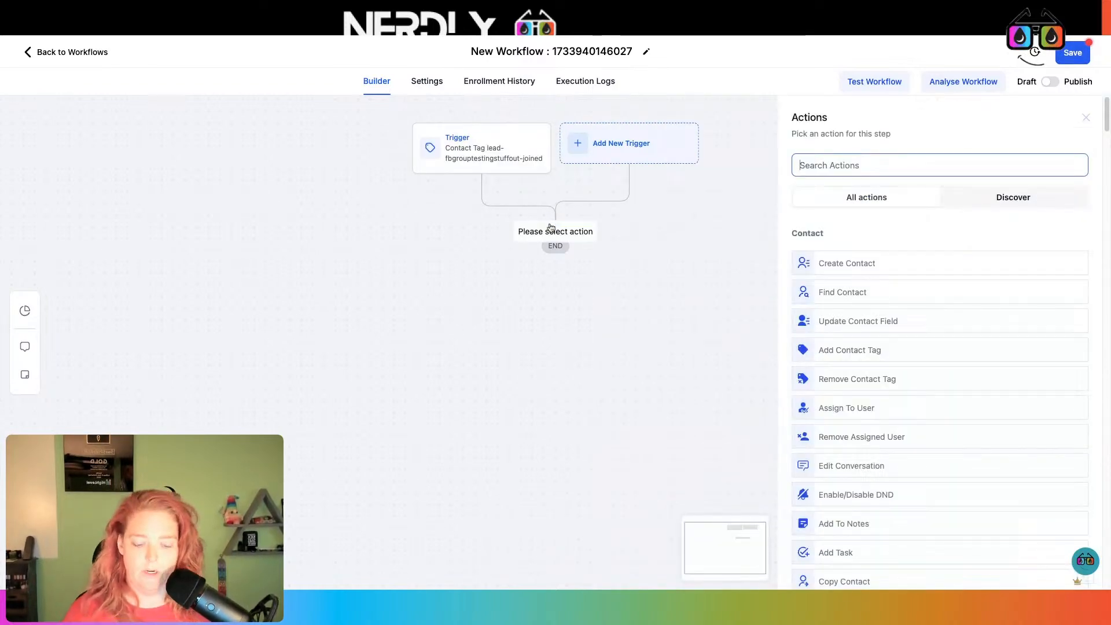
pyautogui.write('sms')
pyautogui.click(929, 253)
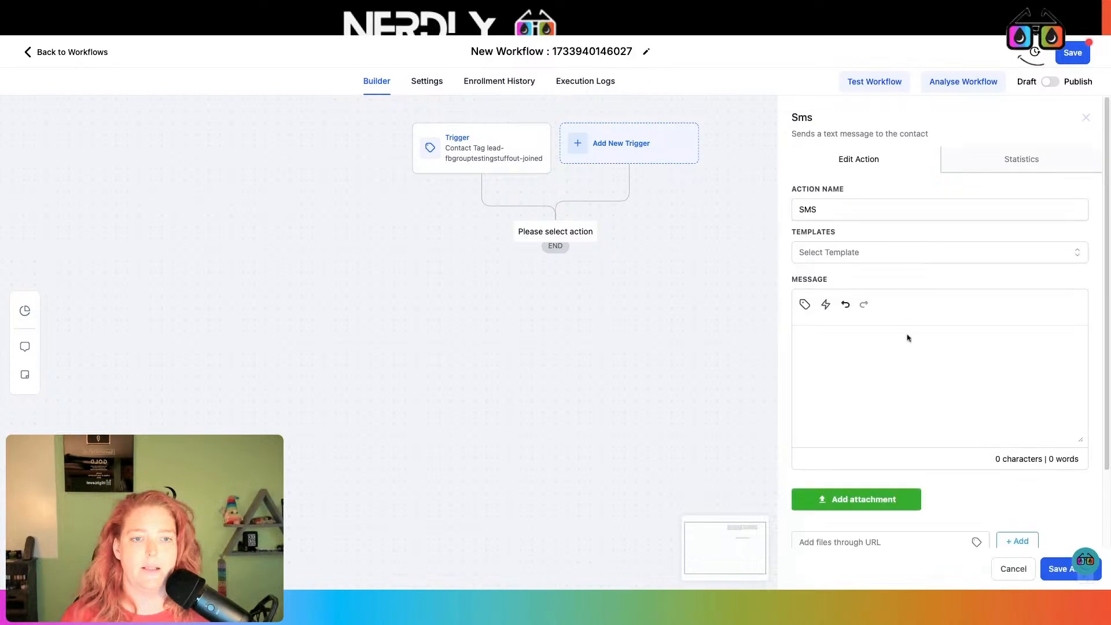
pyautogui.write('Heuy jeu e!')
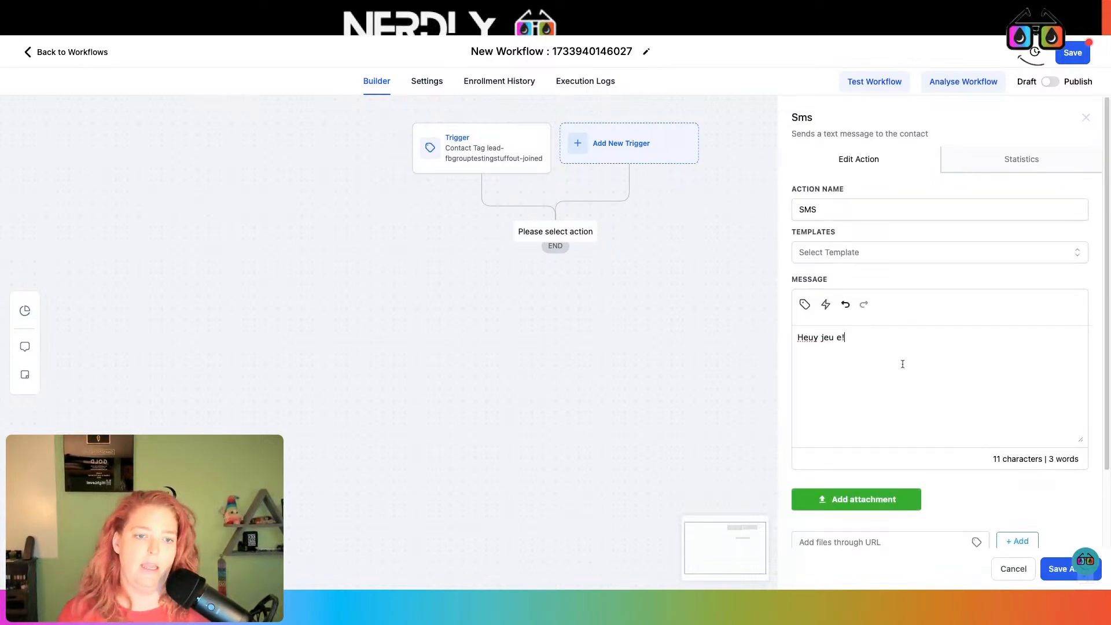
pyautogui.click(1061, 569)
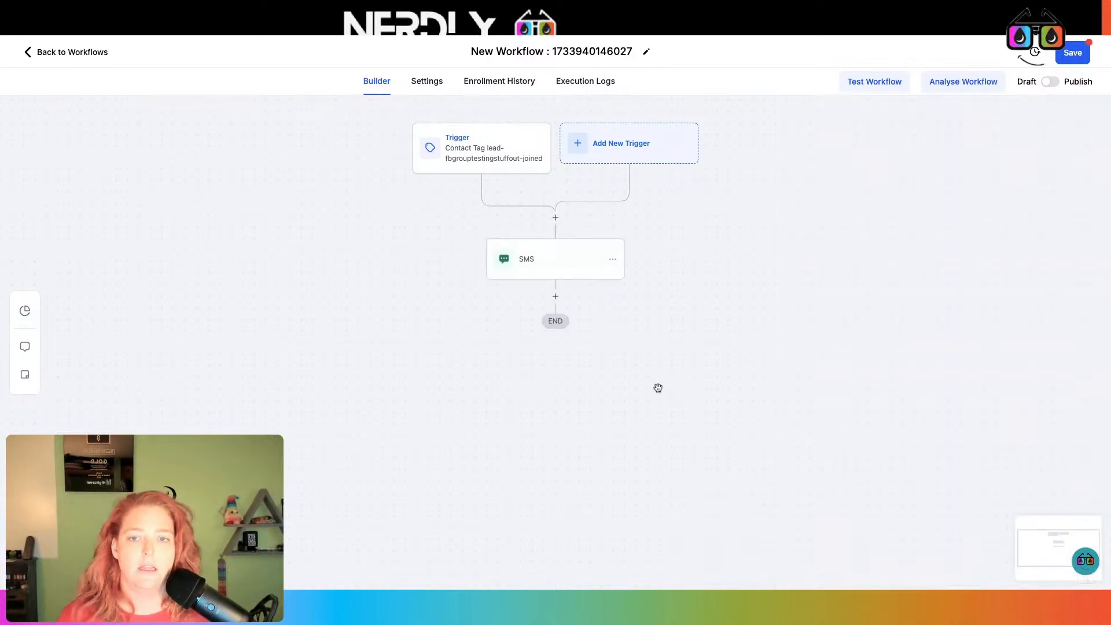
# Add a Send Email step with body 'heyo' and subject 'asdcv'
pyautogui.click(555, 298)
pyautogui.write('email')
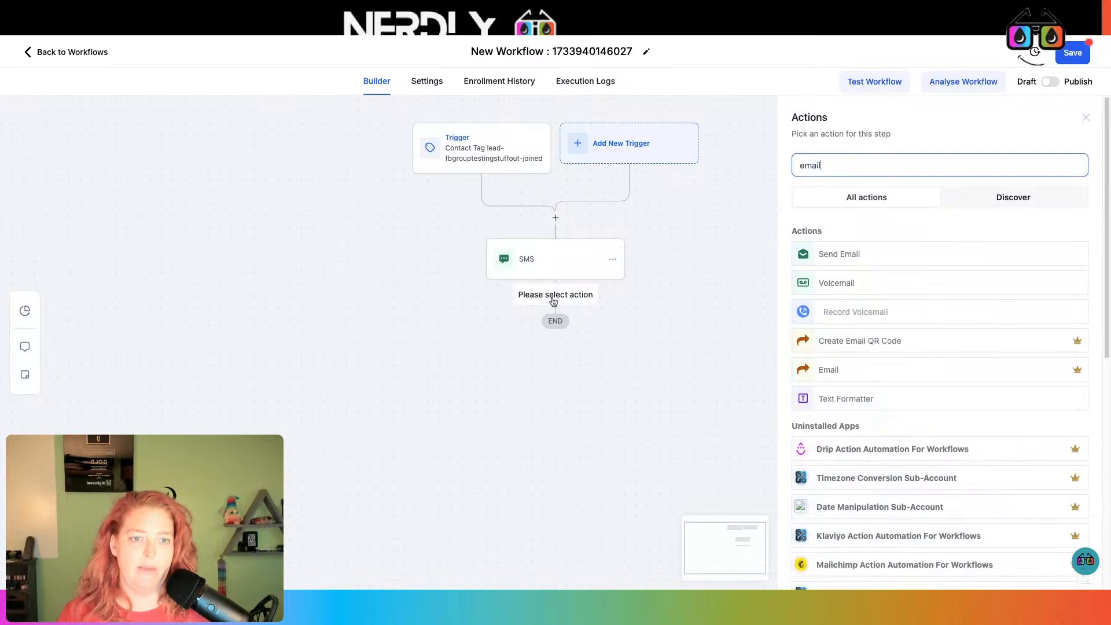
pyautogui.click(905, 252)
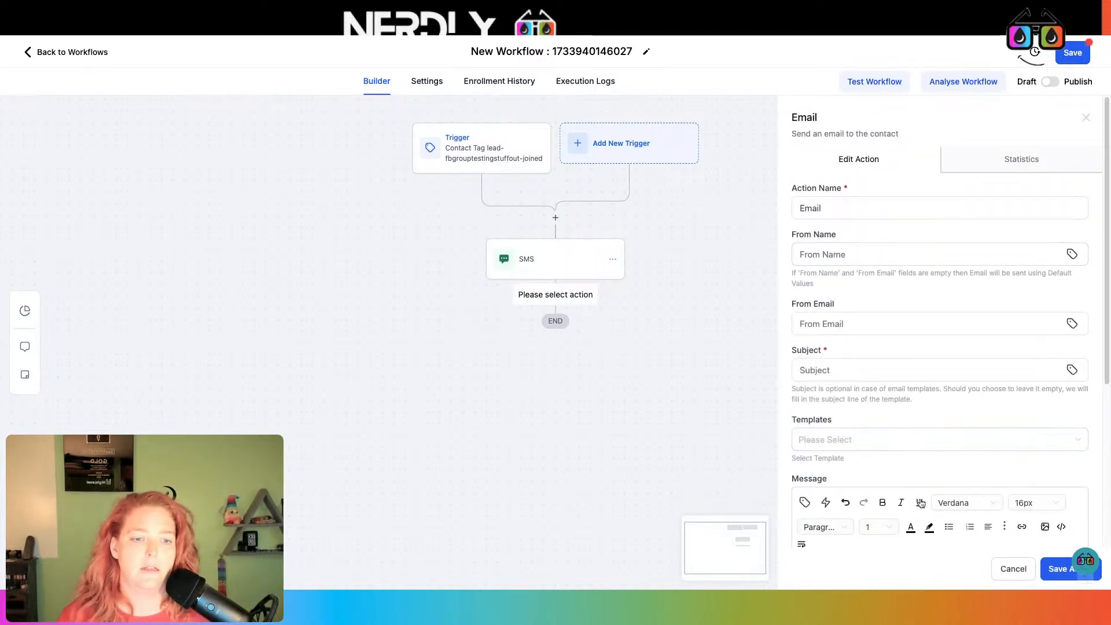
pyautogui.scroll(-4, 887, 488)
pyautogui.click(877, 409)
pyautogui.write('heyo!')
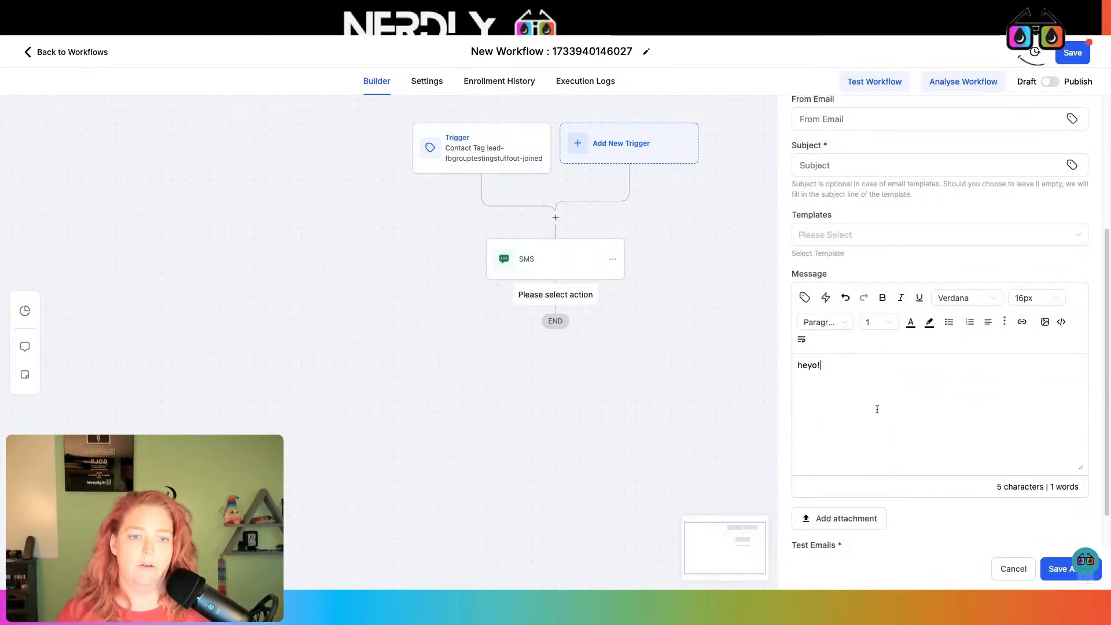
pyautogui.click(1056, 573)
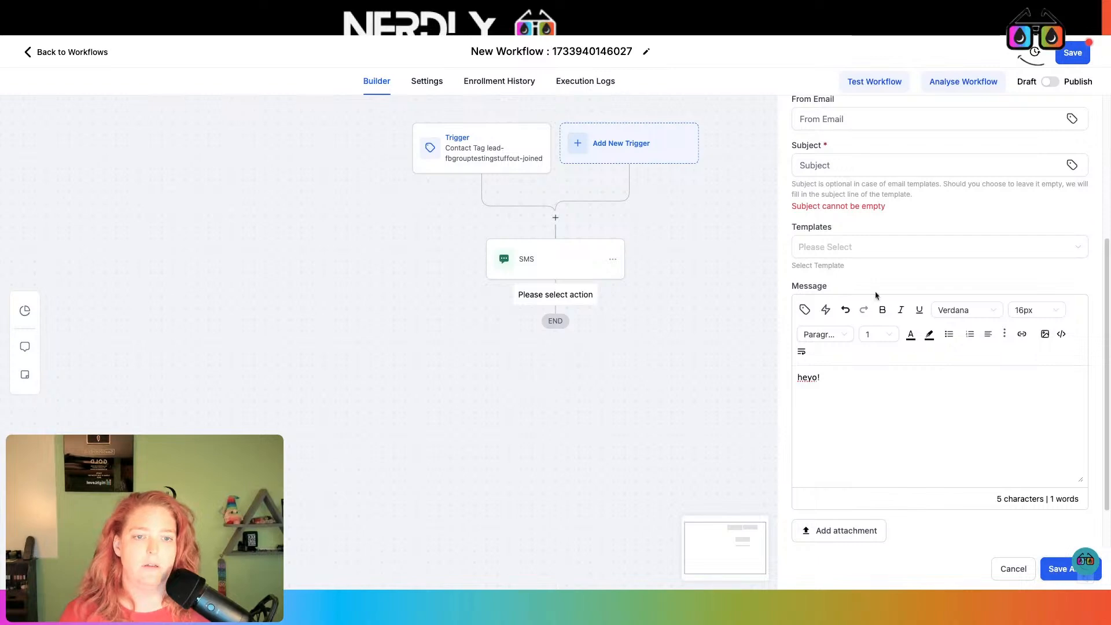
pyautogui.click(854, 161)
pyautogui.write('asdcv')
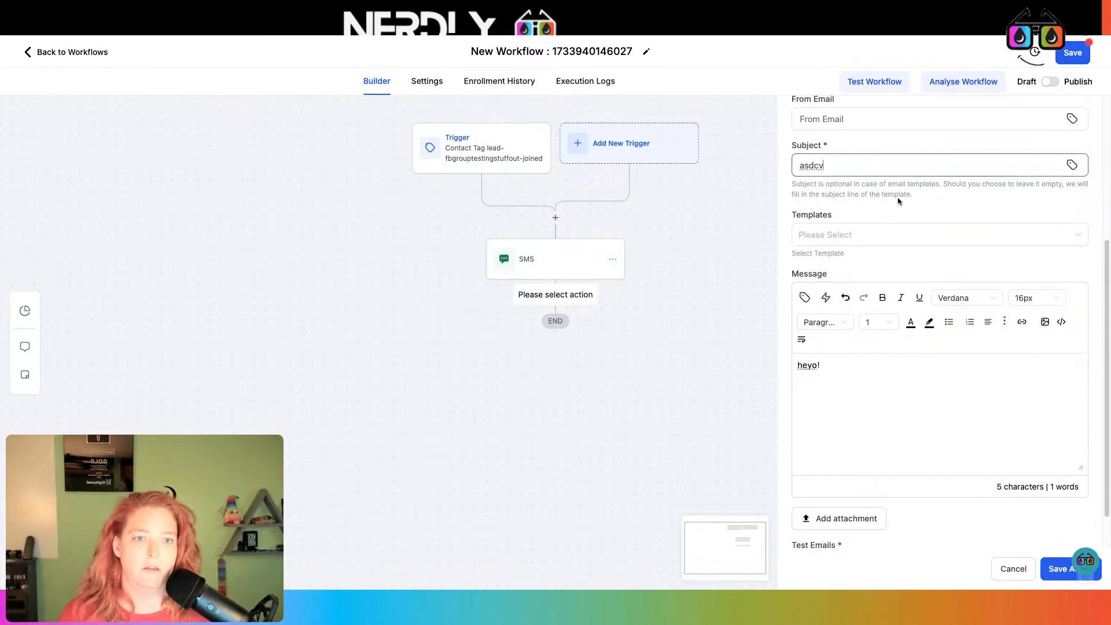
# Save the Email step, then try a Voicemail step and cancel it for lacking audio
pyautogui.click(1054, 575)
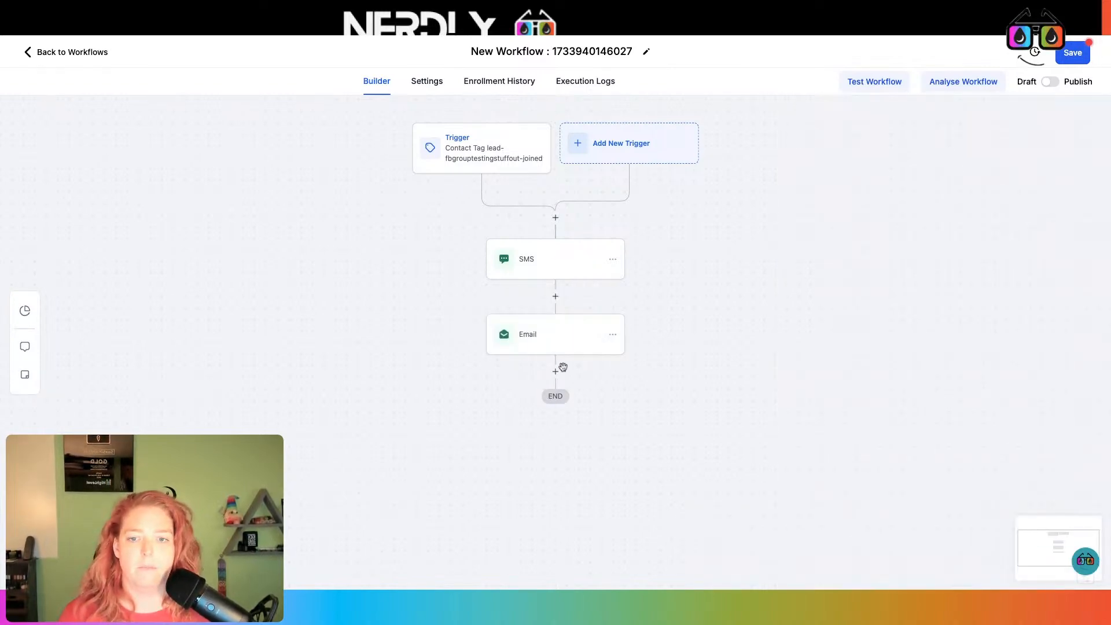
pyautogui.click(561, 368)
pyautogui.write('vo')
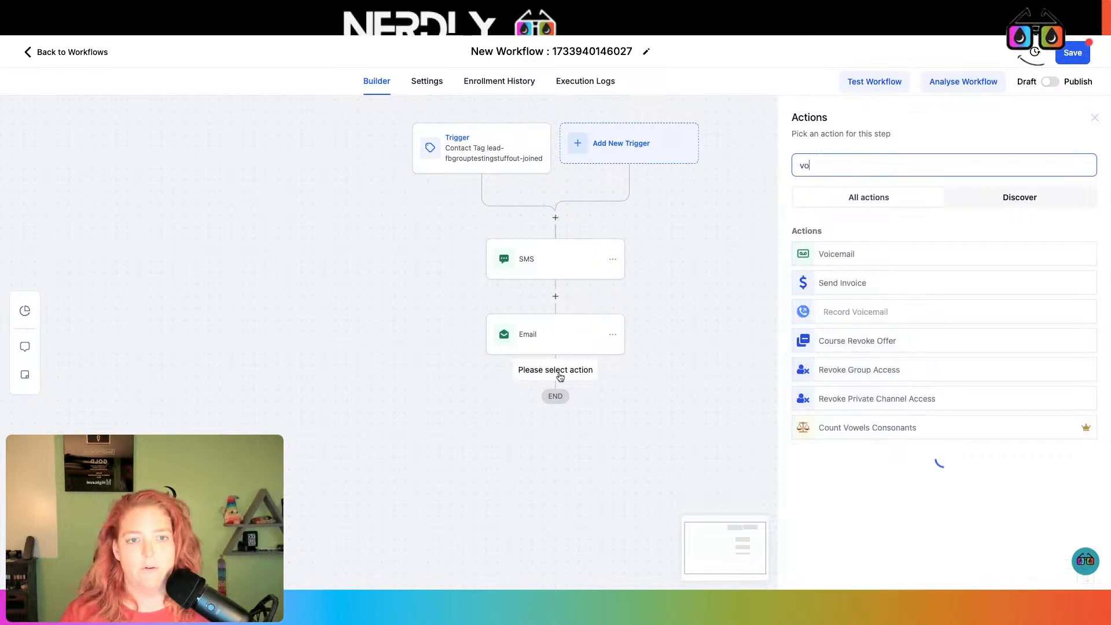
pyautogui.write('ice')
pyautogui.click(869, 255)
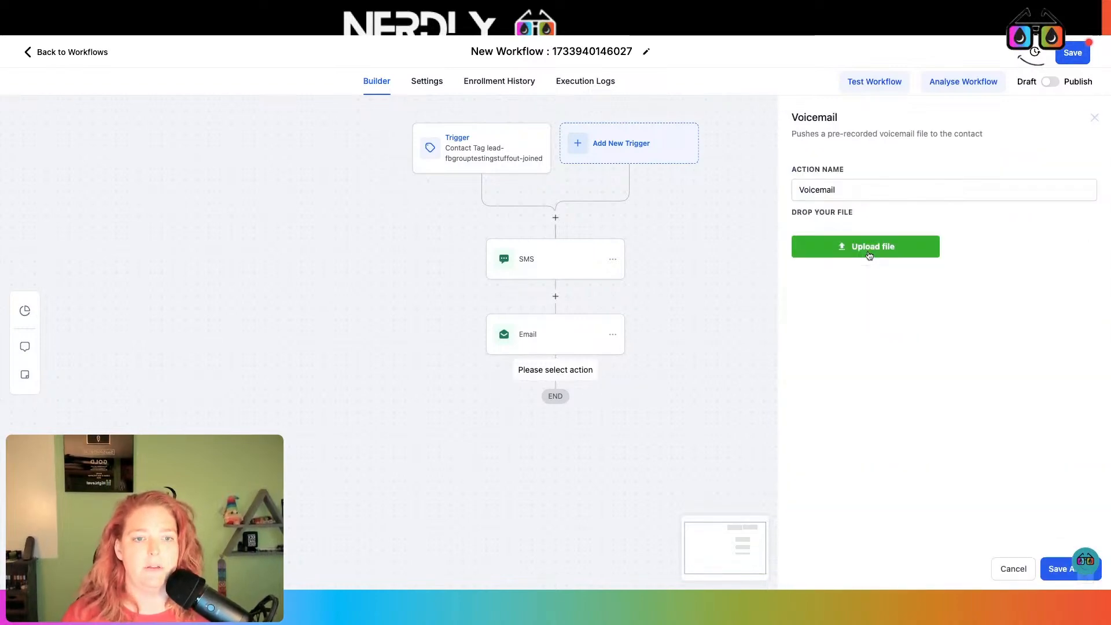
pyautogui.click(839, 191)
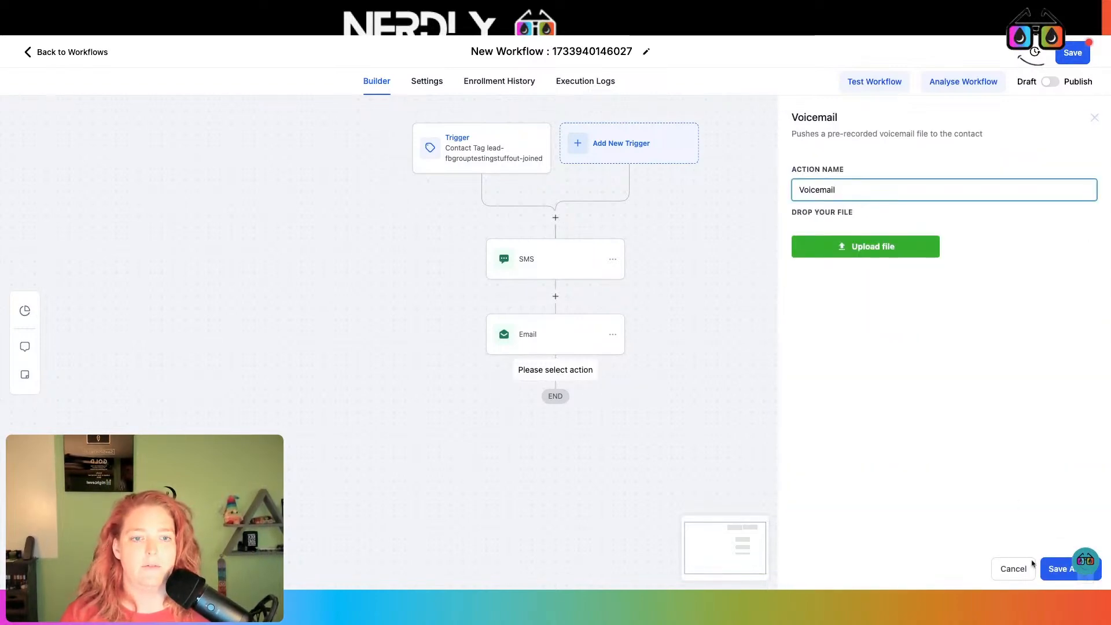
pyautogui.click(1064, 570)
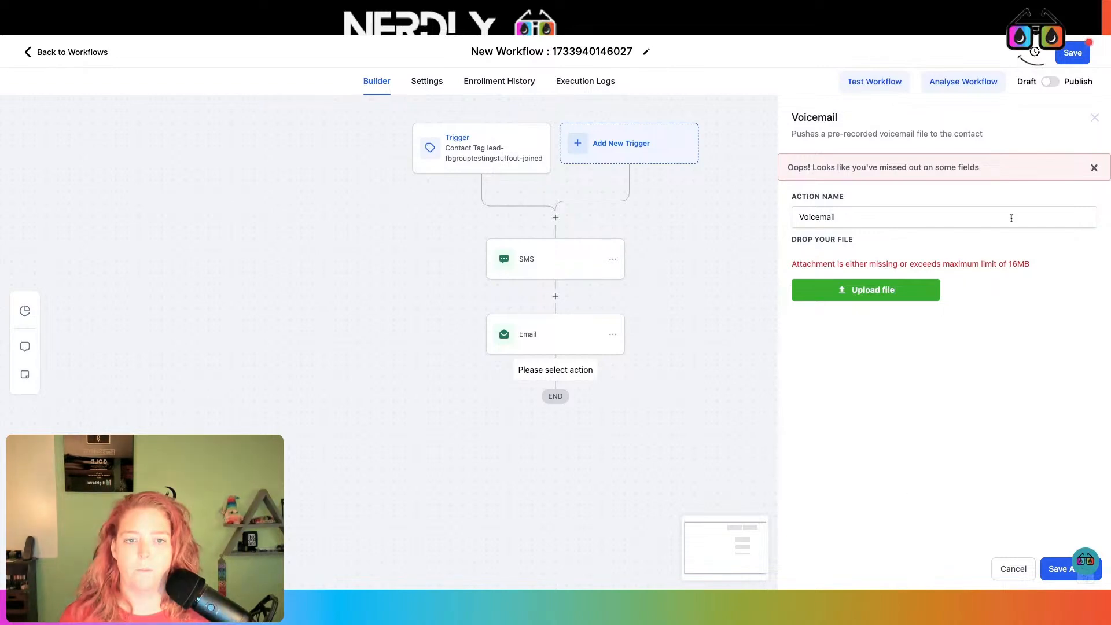
pyautogui.click(1013, 568)
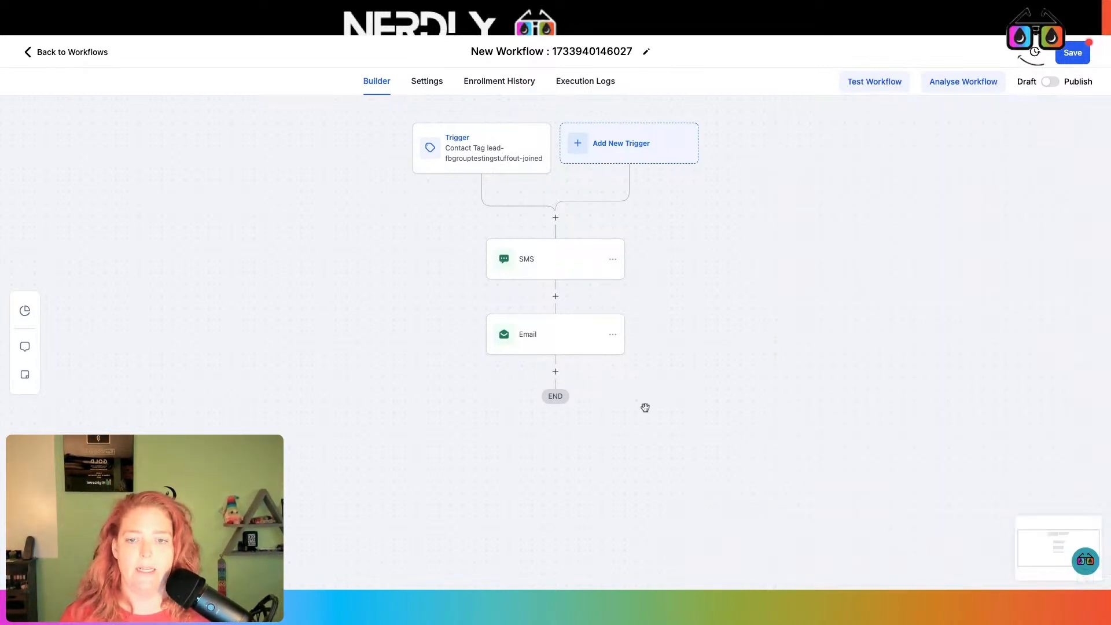
# Add a Manual Action To Call step after the Email step
pyautogui.click(555, 373)
pyautogui.write('manua')
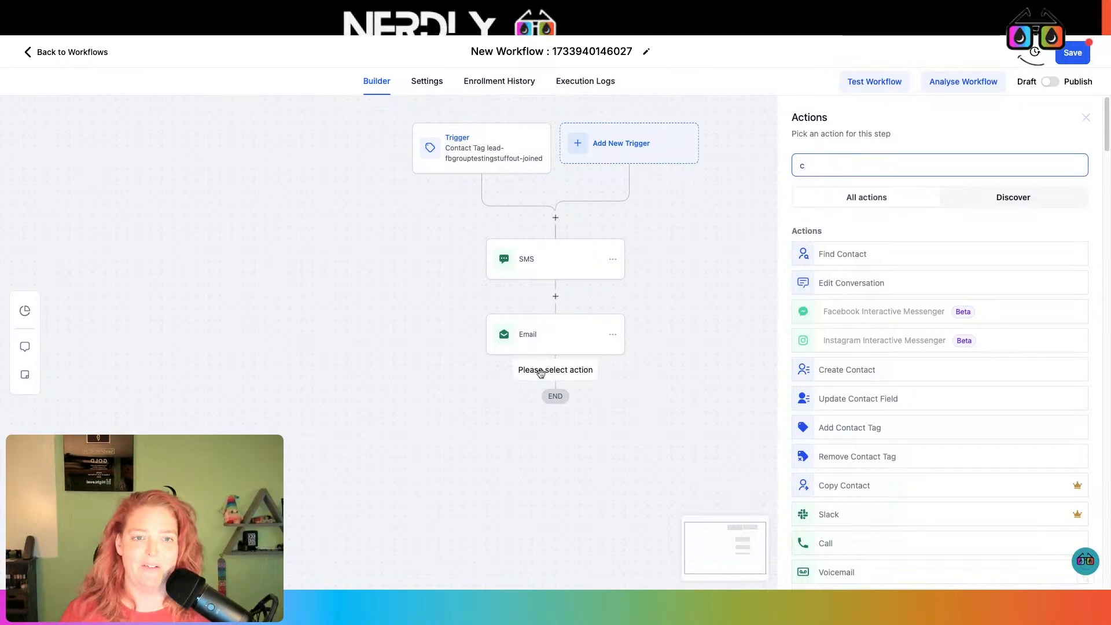
pyautogui.write('l')
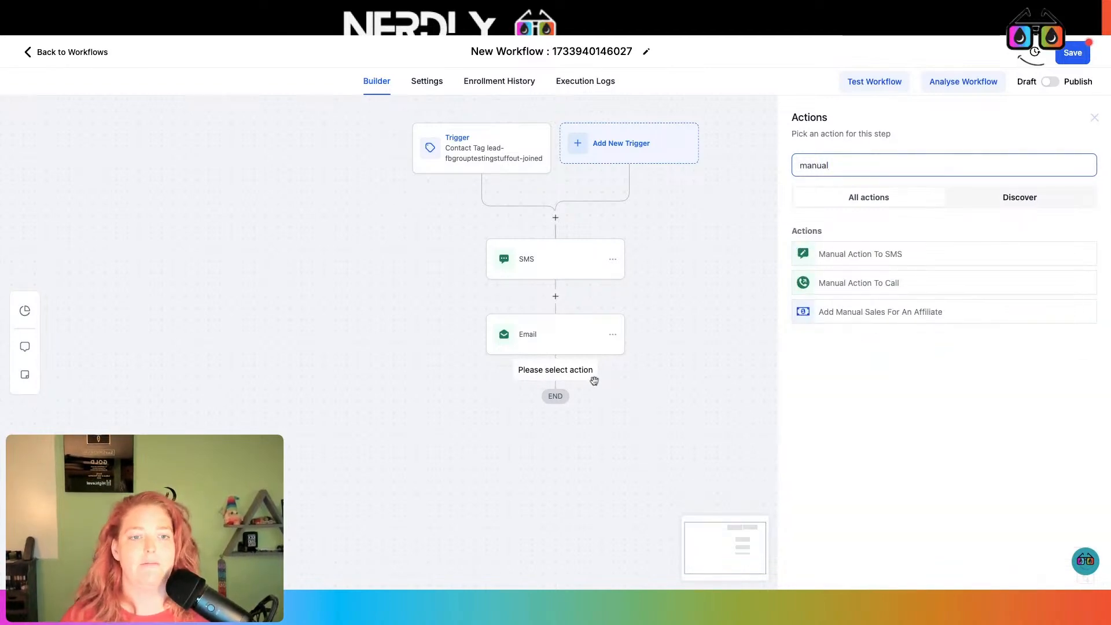
pyautogui.click(858, 283)
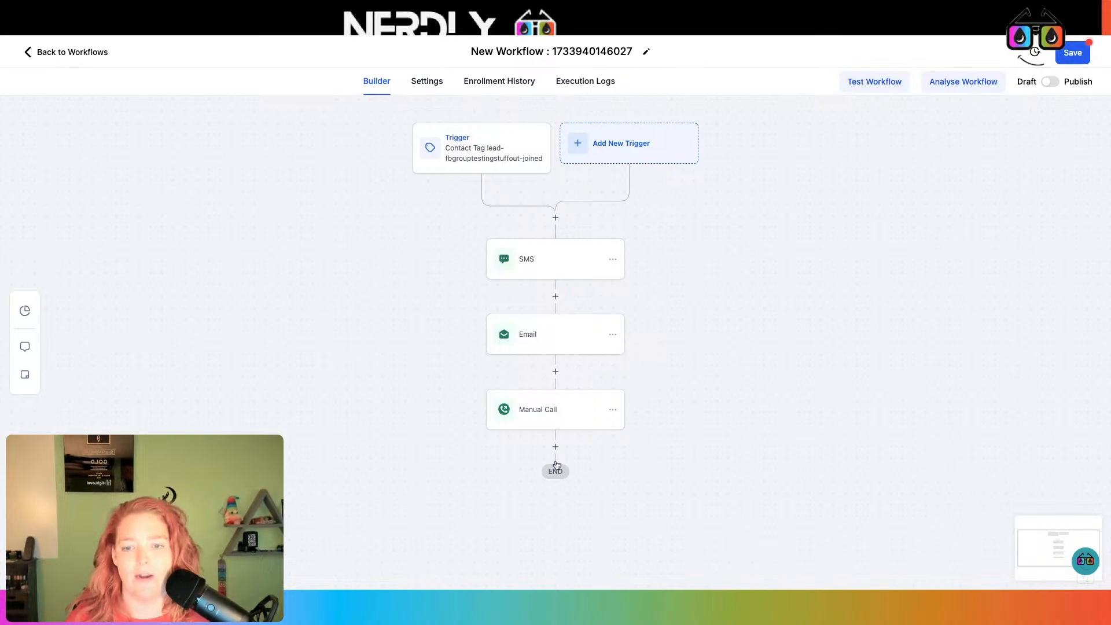
pyautogui.click(557, 448)
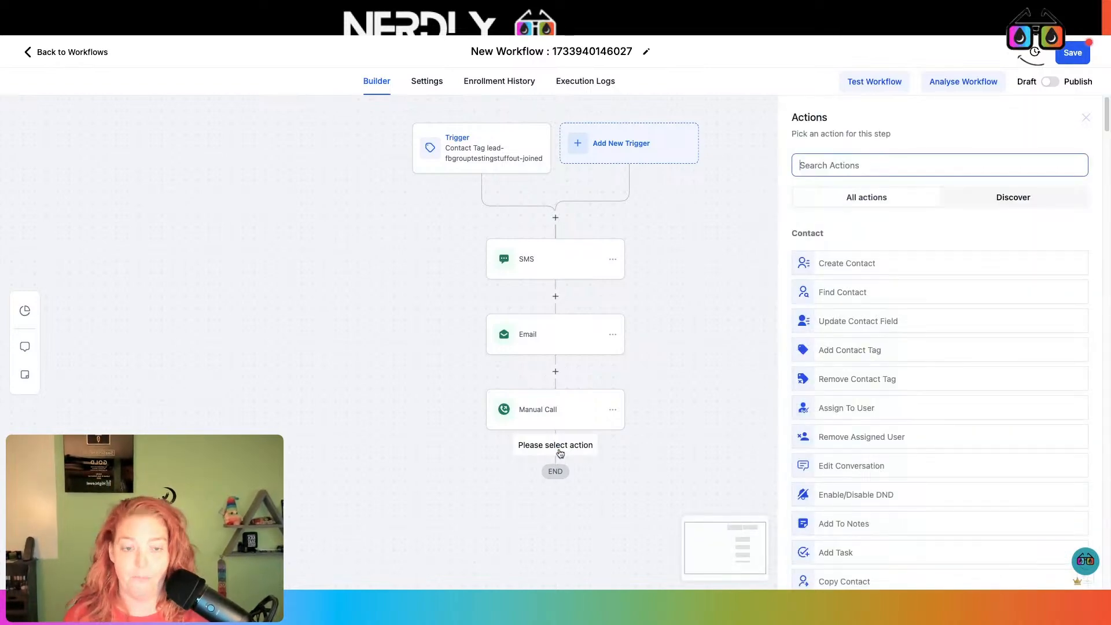
pyautogui.write('custo')
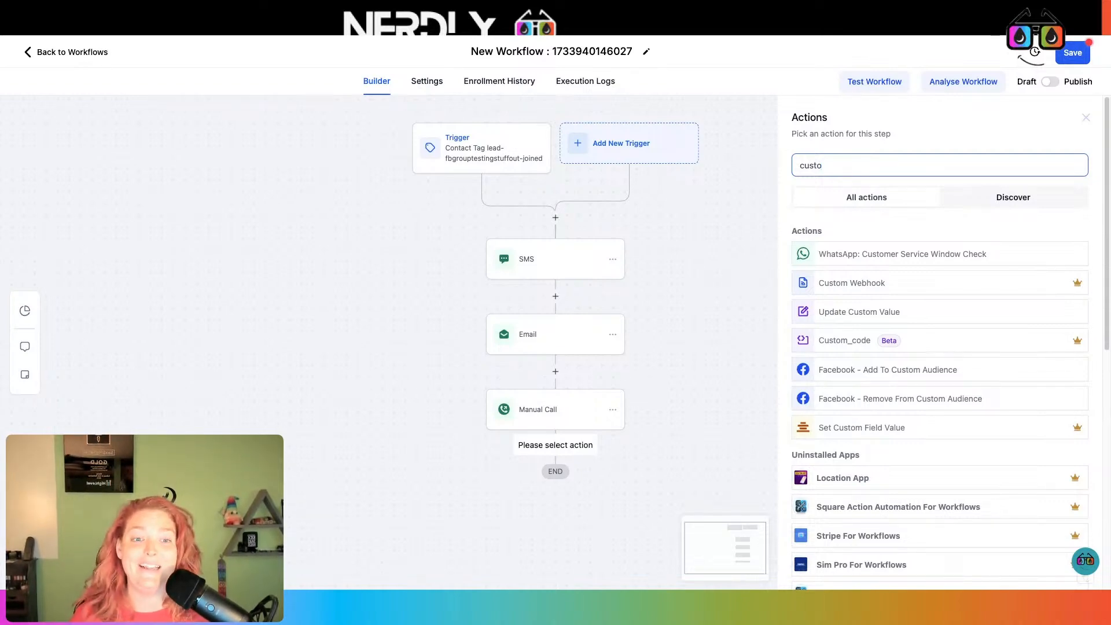
pyautogui.doubleClick(856, 168)
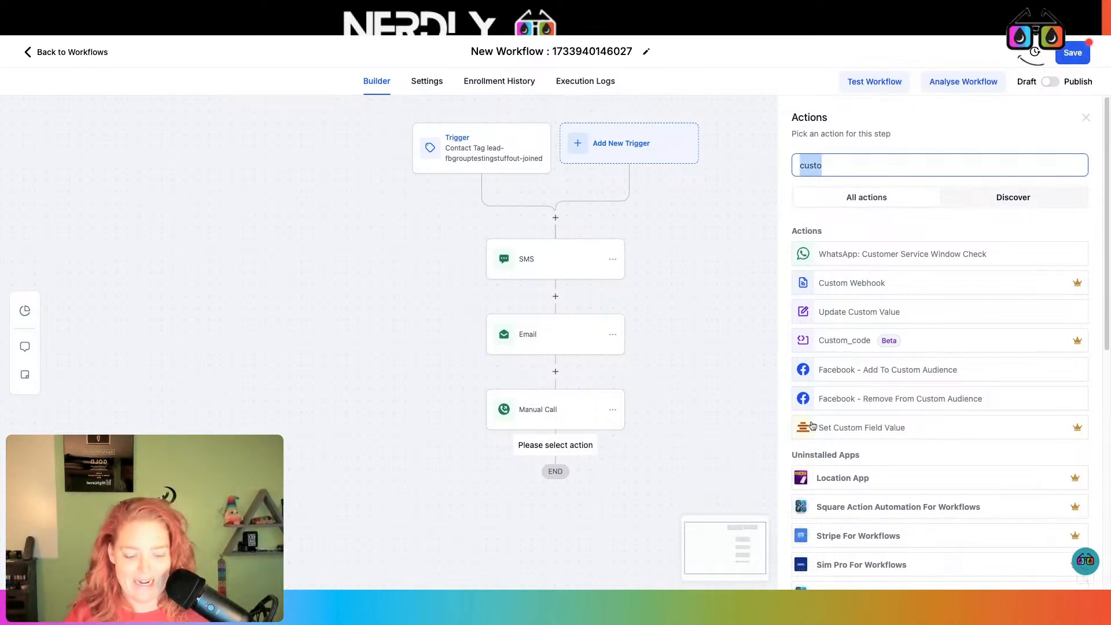
pyautogui.press('BackSpace')
pyautogui.scroll(-5, 868, 463)
pyautogui.scroll(-6, 905, 370)
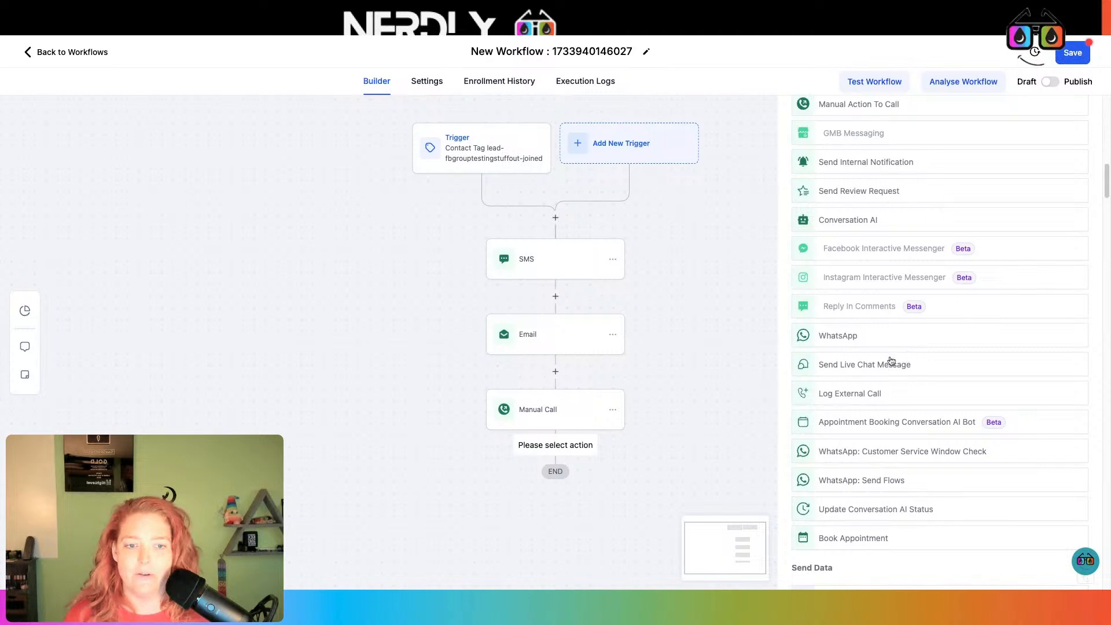
pyautogui.scroll(-5, 891, 361)
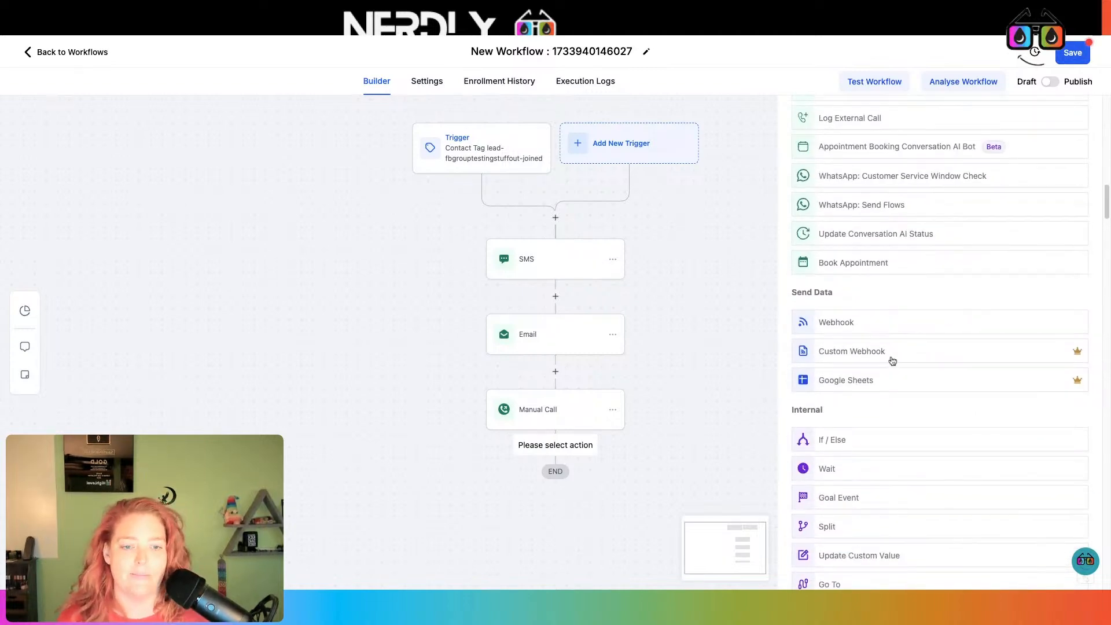
pyautogui.scroll(-8, 891, 360)
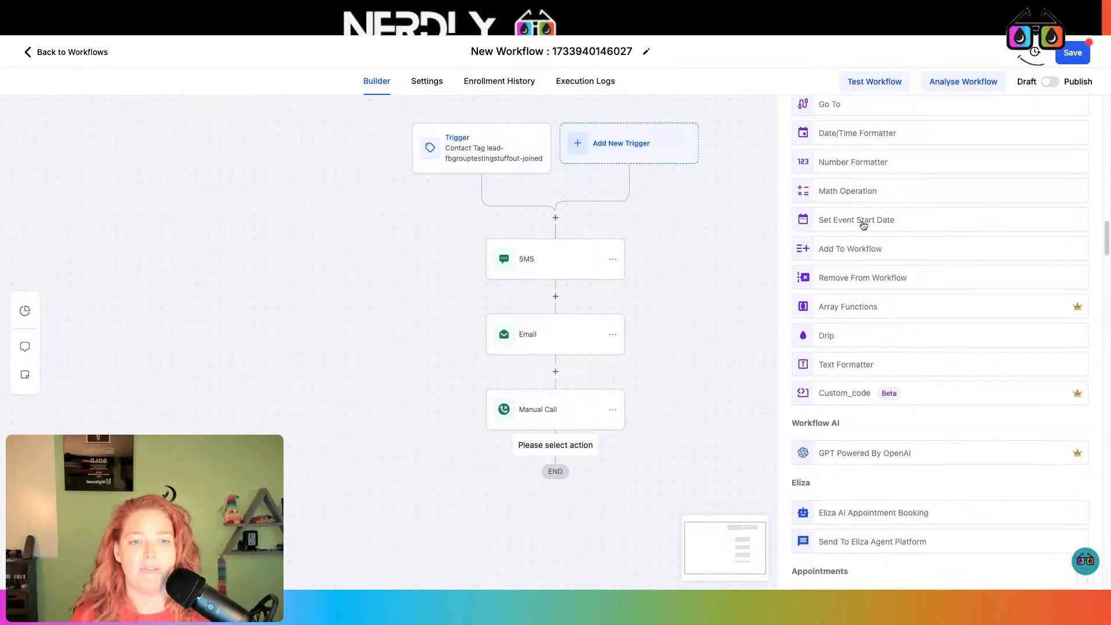
pyautogui.scroll(-3, 865, 233)
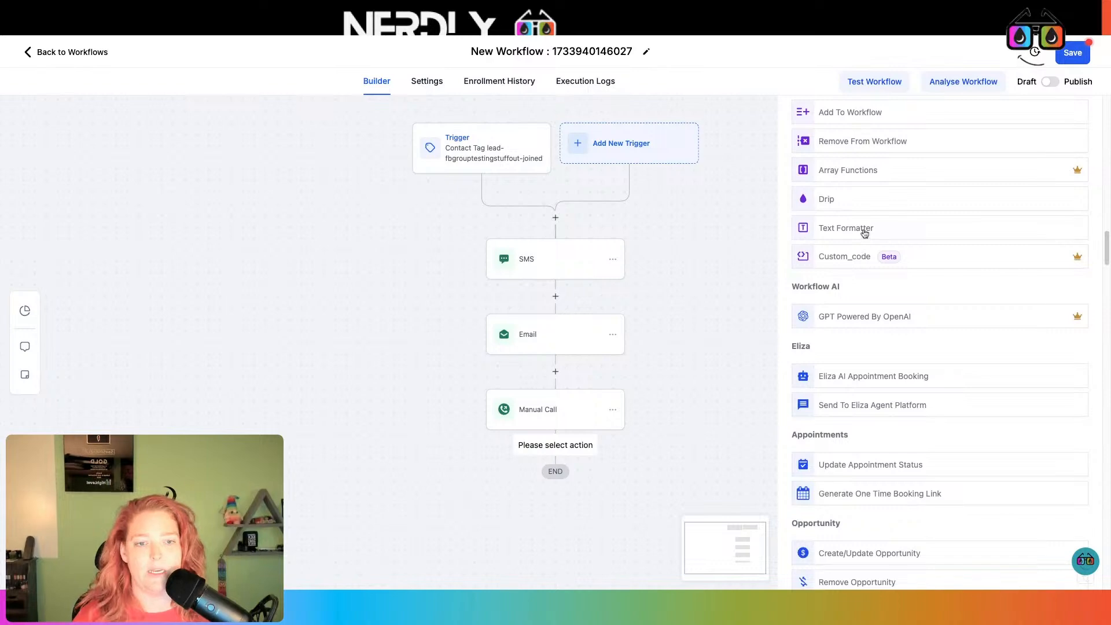
pyautogui.scroll(-1, 866, 234)
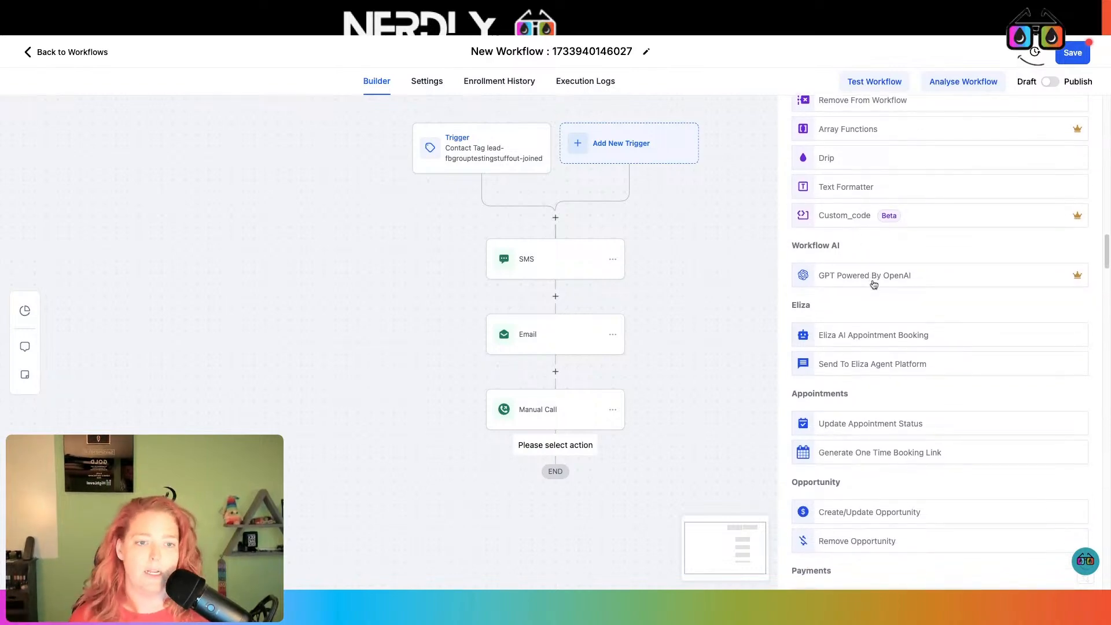
pyautogui.scroll(-5, 873, 282)
pyautogui.scroll(-4, 878, 288)
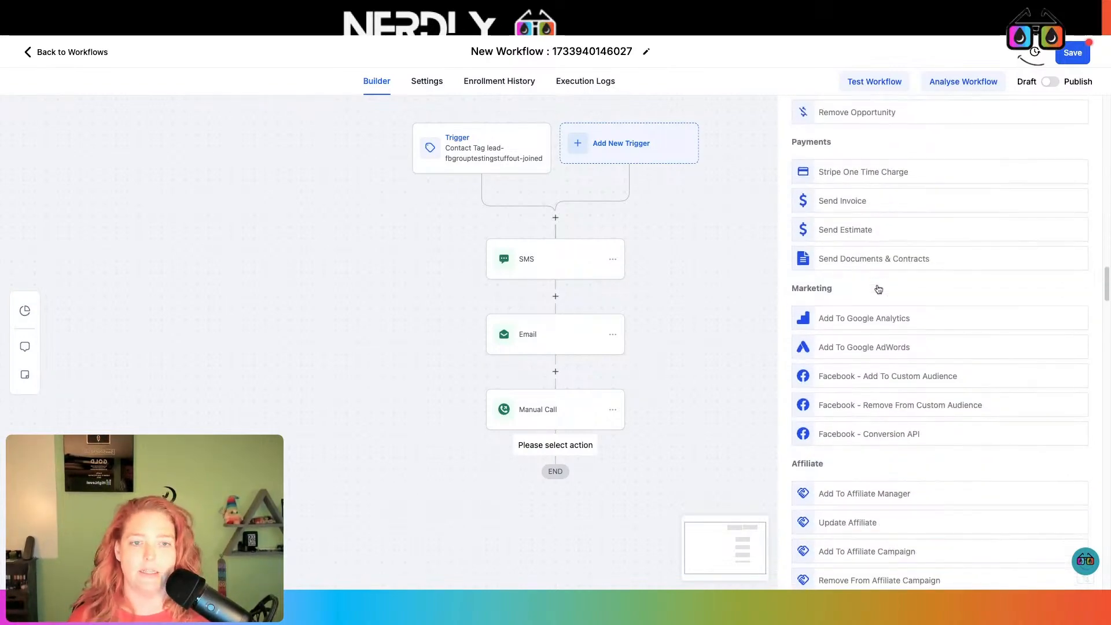
pyautogui.scroll(-7, 878, 288)
pyautogui.scroll(6, 876, 287)
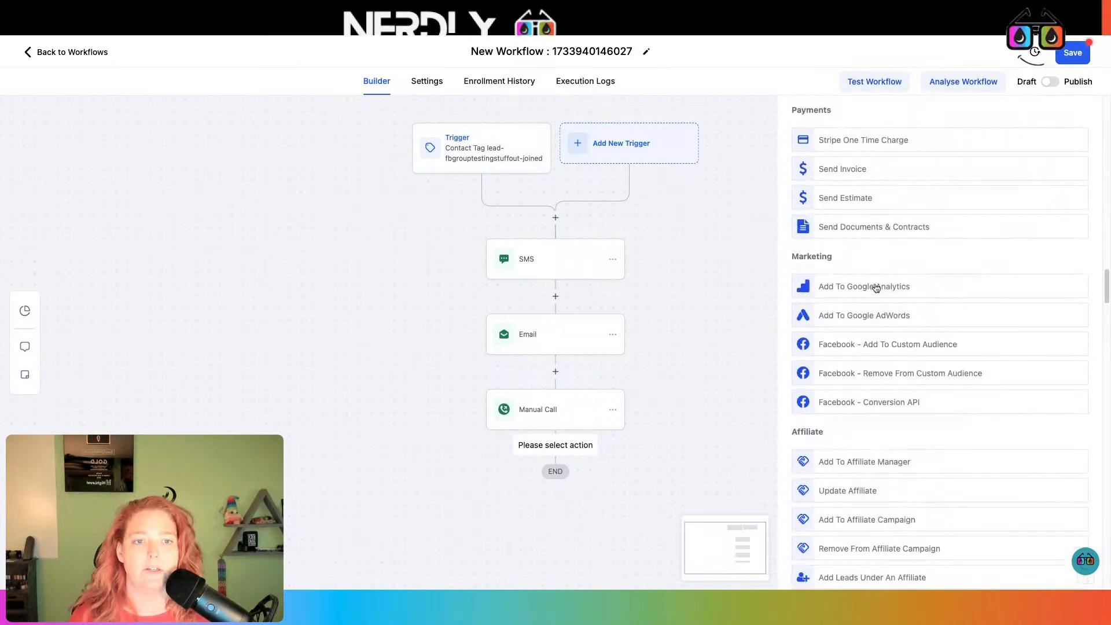
pyautogui.scroll(-5, 1018, 292)
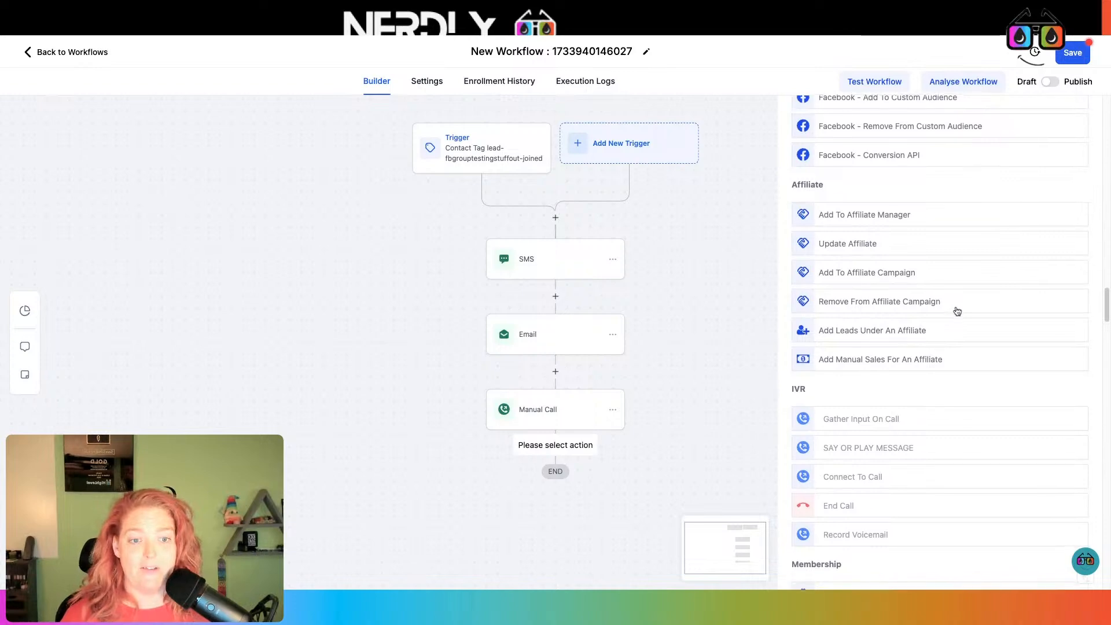
pyautogui.scroll(-3, 954, 311)
pyautogui.scroll(-3, 957, 311)
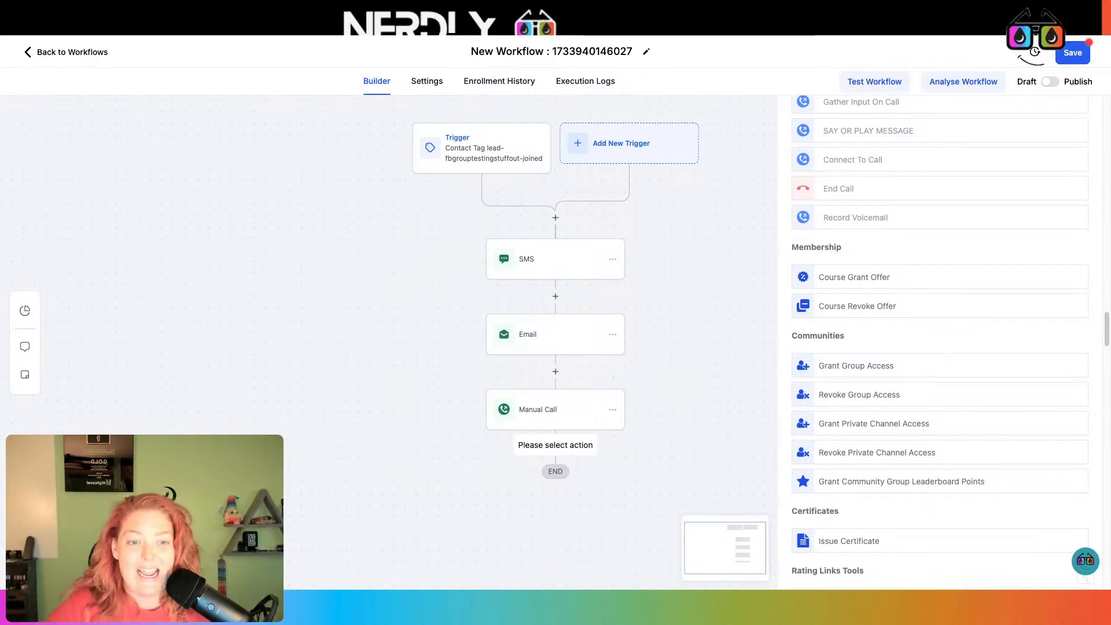
# Browse the Actions panel from top to bottom and back to see every action
pyautogui.scroll(-5, 898, 294)
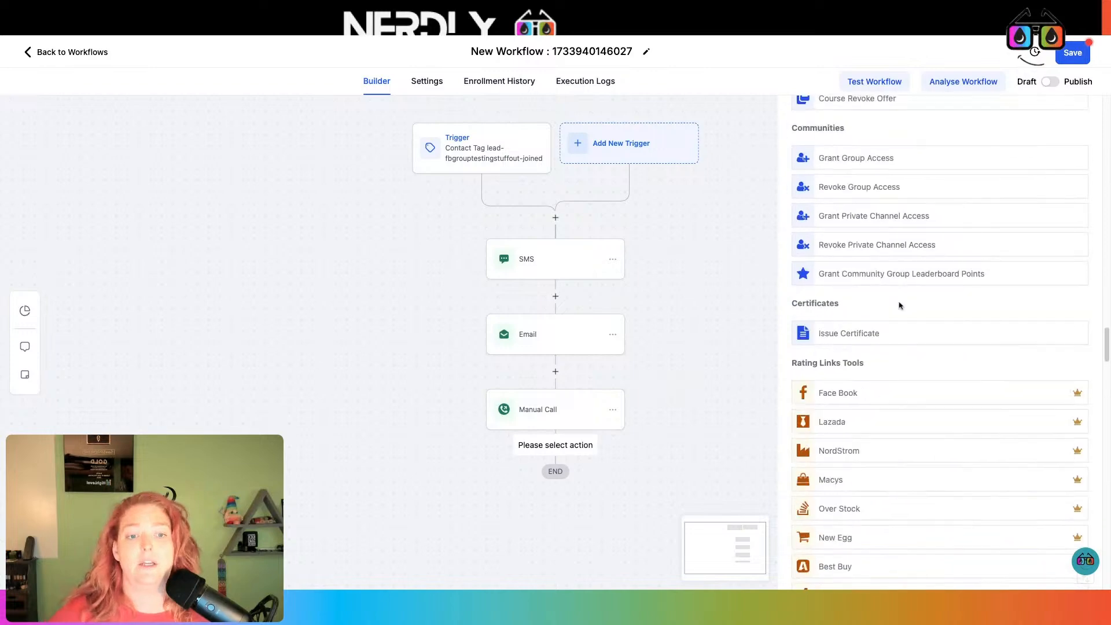
pyautogui.scroll(2, 887, 237)
pyautogui.scroll(2, 940, 323)
pyautogui.scroll(-6, 940, 315)
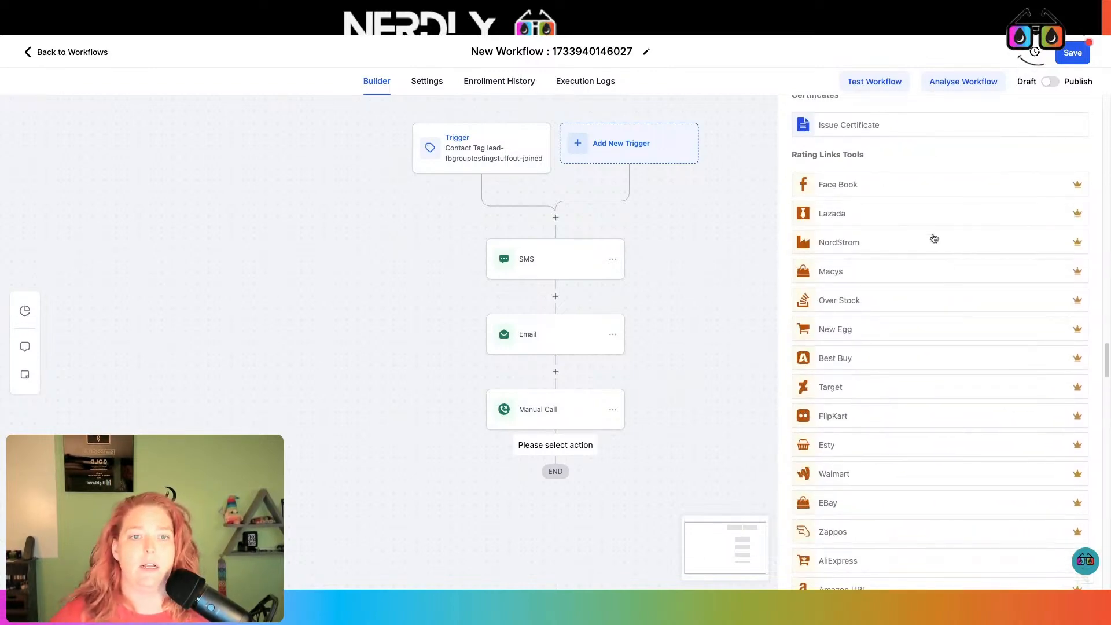
pyautogui.scroll(-6, 932, 237)
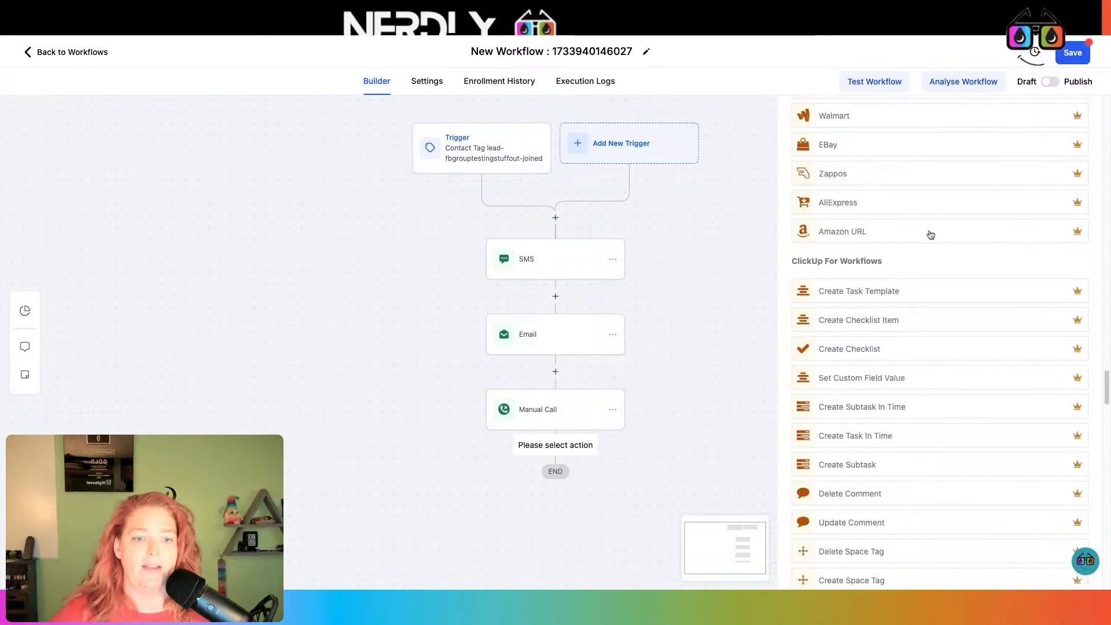
pyautogui.scroll(-2, 930, 235)
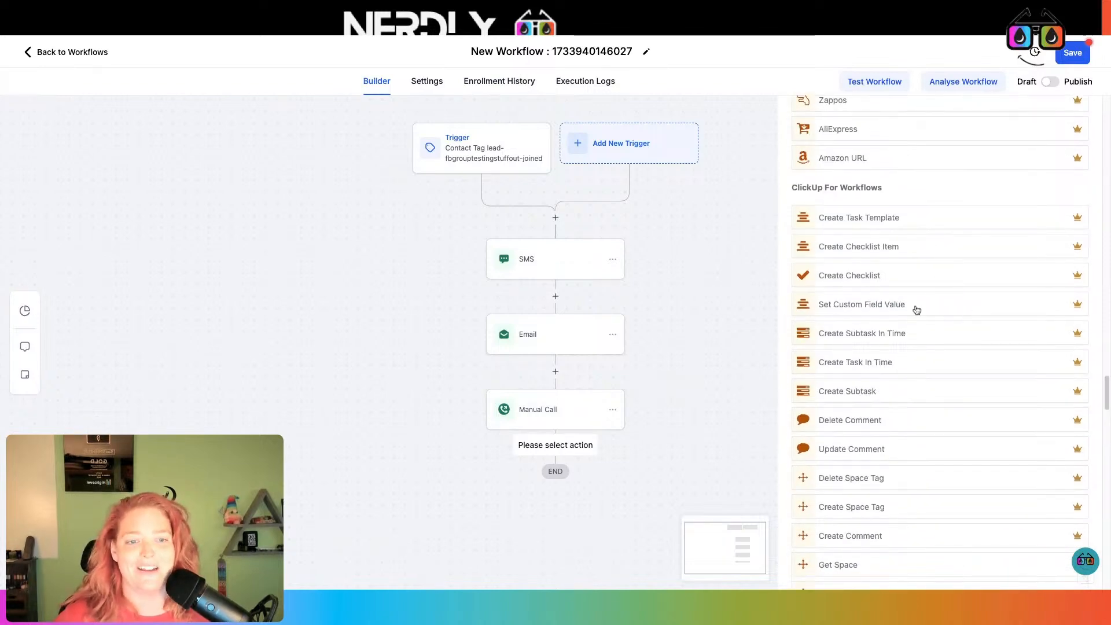
pyautogui.scroll(-2, 915, 307)
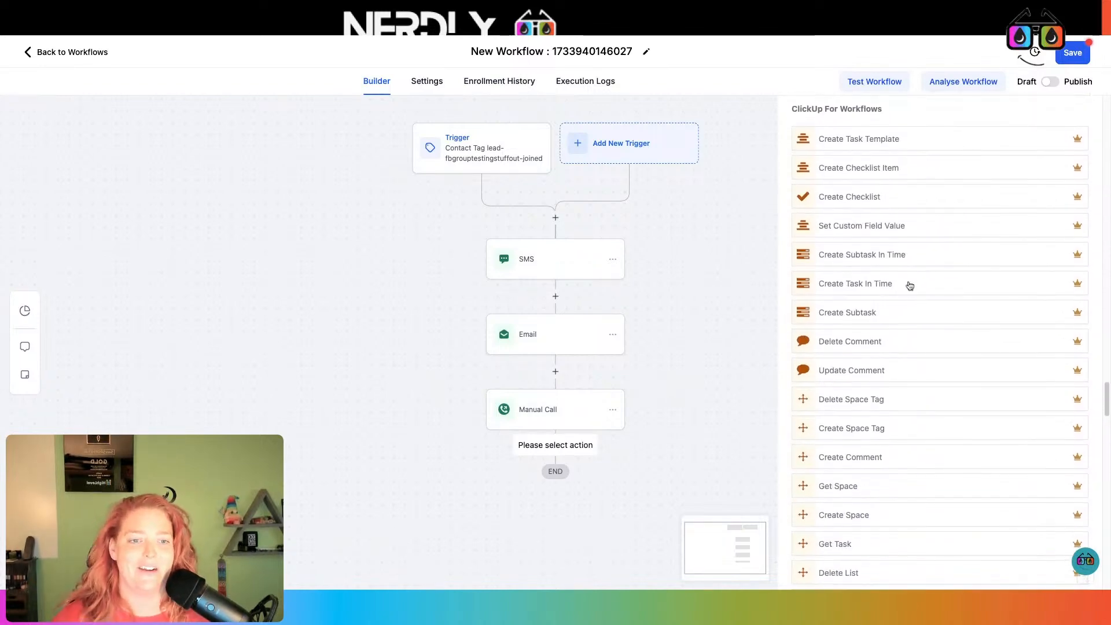
pyautogui.scroll(-10, 904, 268)
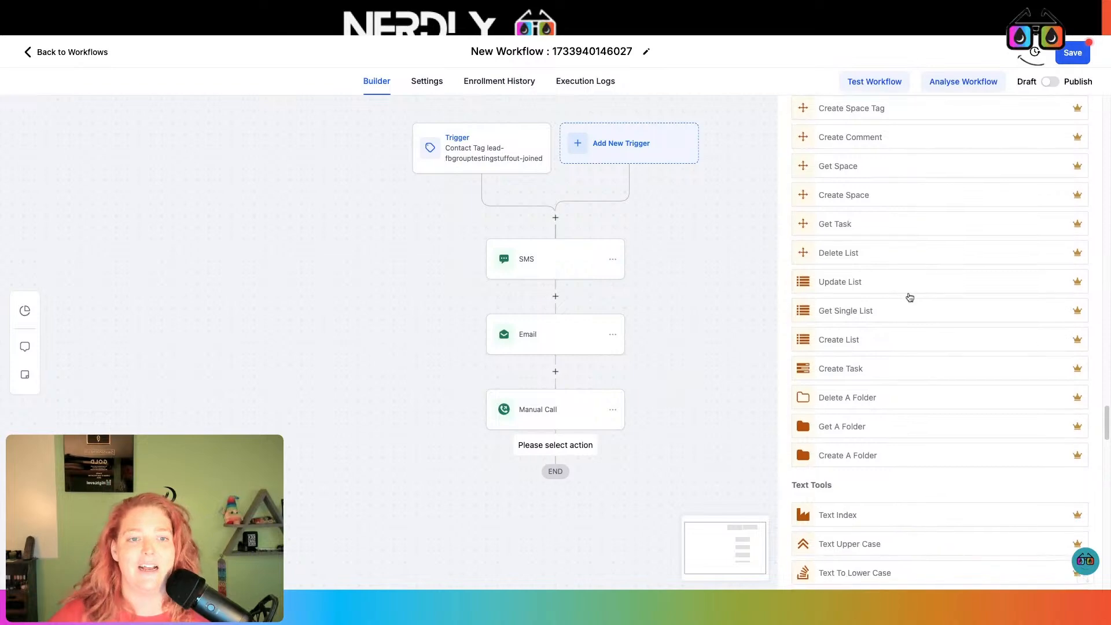
pyautogui.scroll(-1, 909, 306)
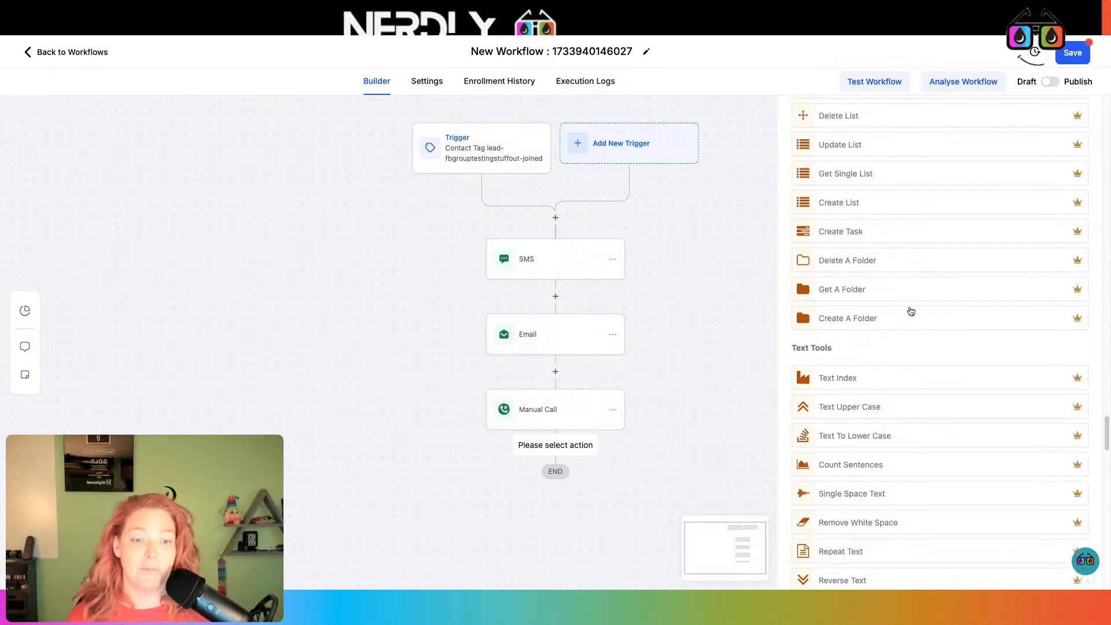
pyautogui.scroll(-12, 906, 354)
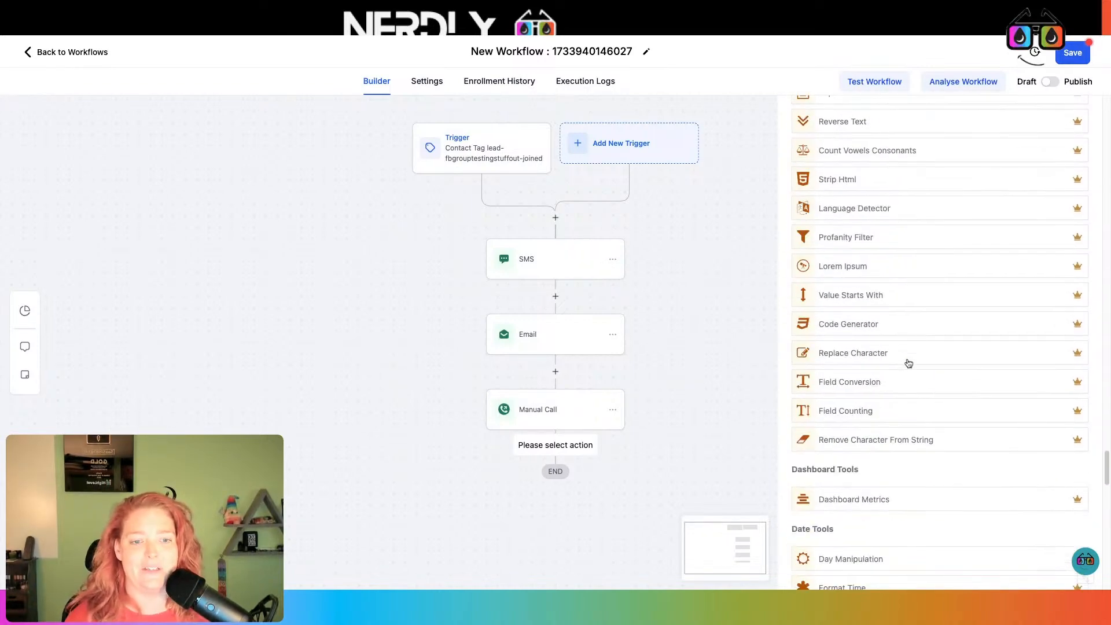
pyautogui.scroll(-8, 907, 354)
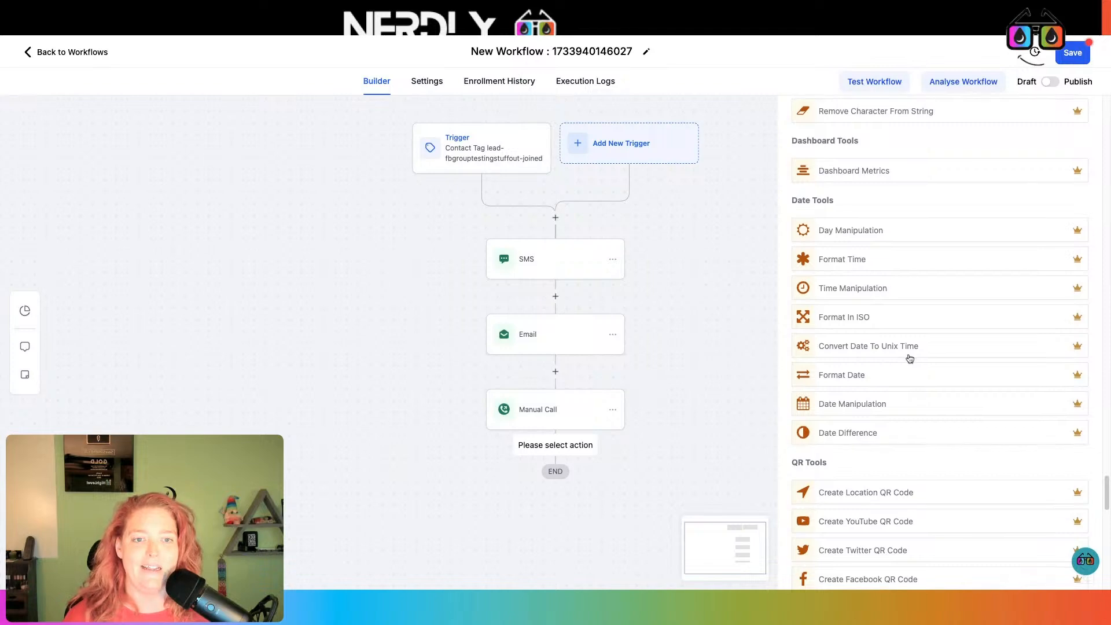
pyautogui.scroll(-6, 908, 356)
pyautogui.scroll(-4, 908, 357)
pyautogui.scroll(2, 908, 357)
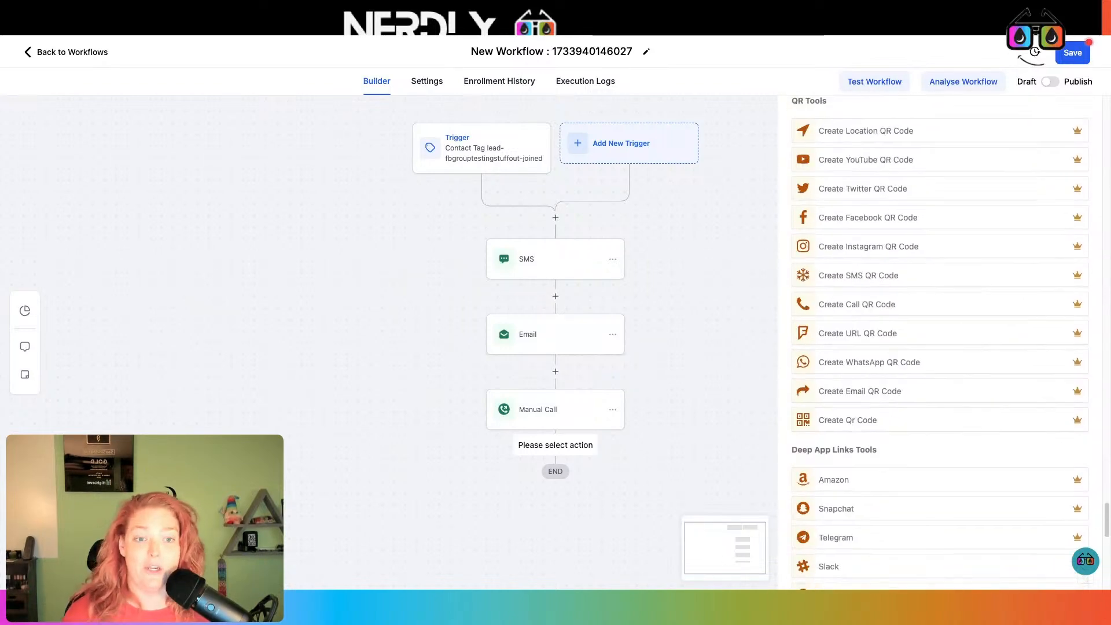
pyautogui.scroll(-2, 908, 357)
pyautogui.scroll(-10, 909, 357)
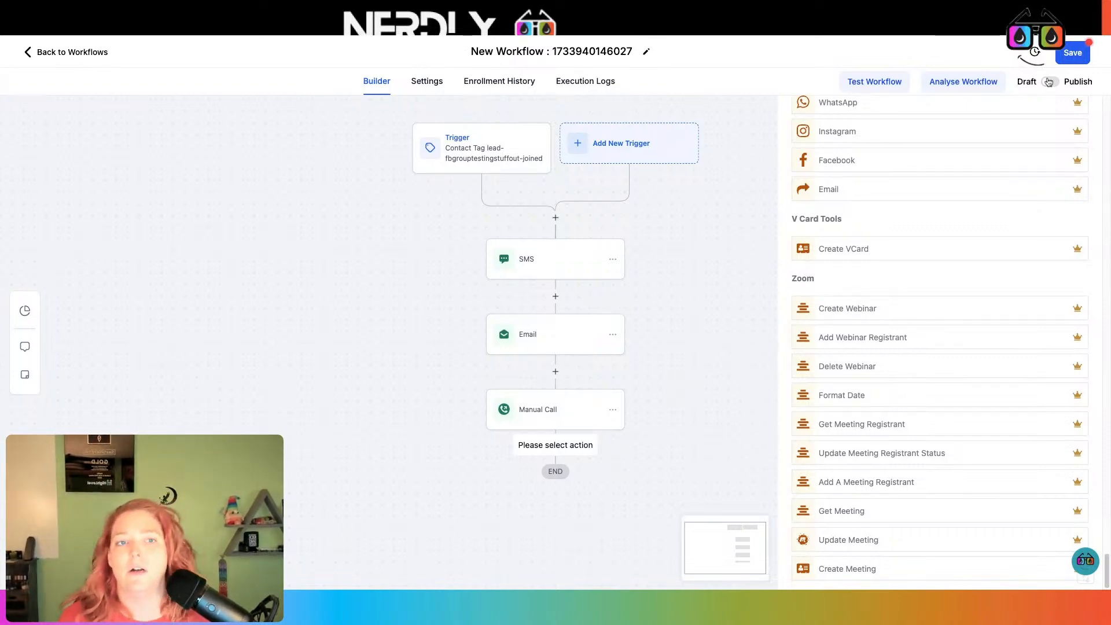
pyautogui.moveTo(661, 329); pyautogui.dragTo(664, 326)
pyautogui.scroll(20, 969, 246)
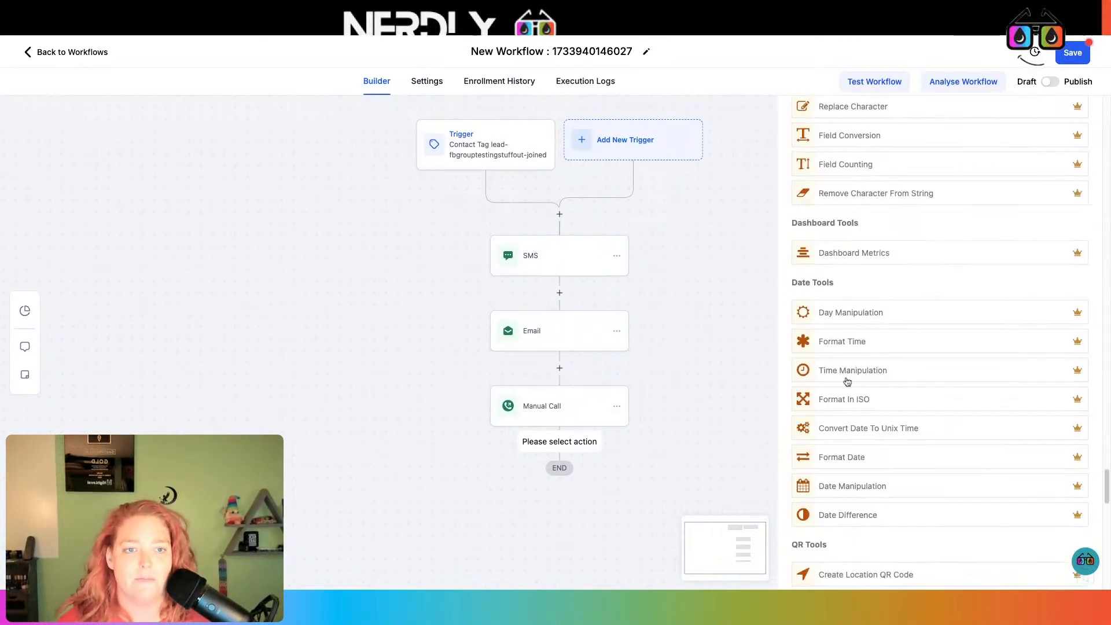
pyautogui.scroll(10, 875, 361)
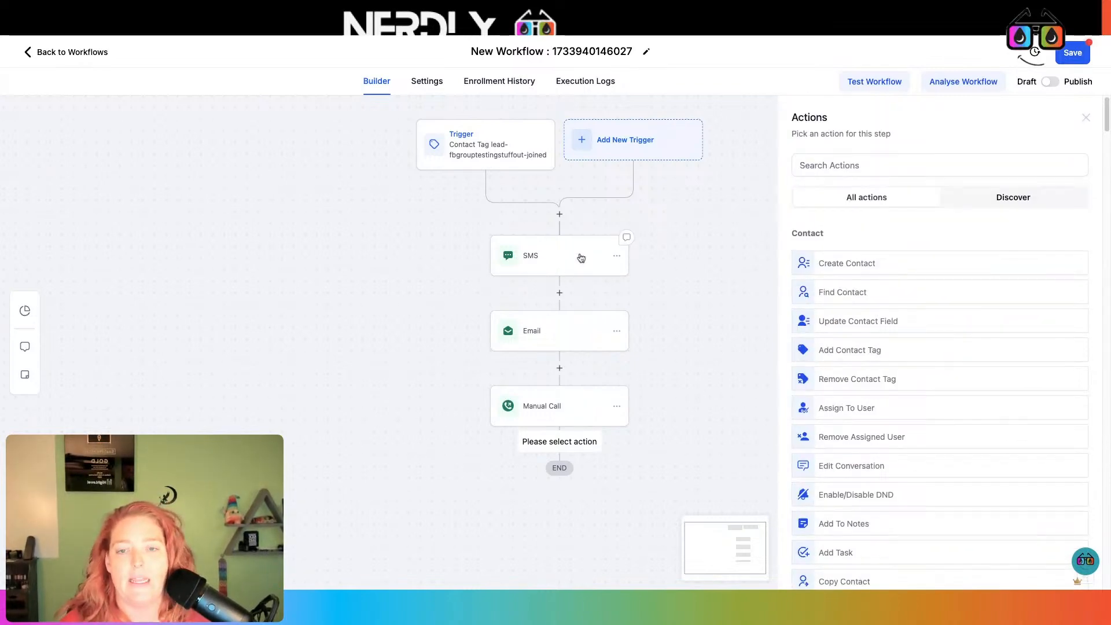
# Open the Email step's settings and click into its Message editor
pyautogui.click(551, 342)
pyautogui.scroll(-4, 868, 347)
pyautogui.click(878, 353)
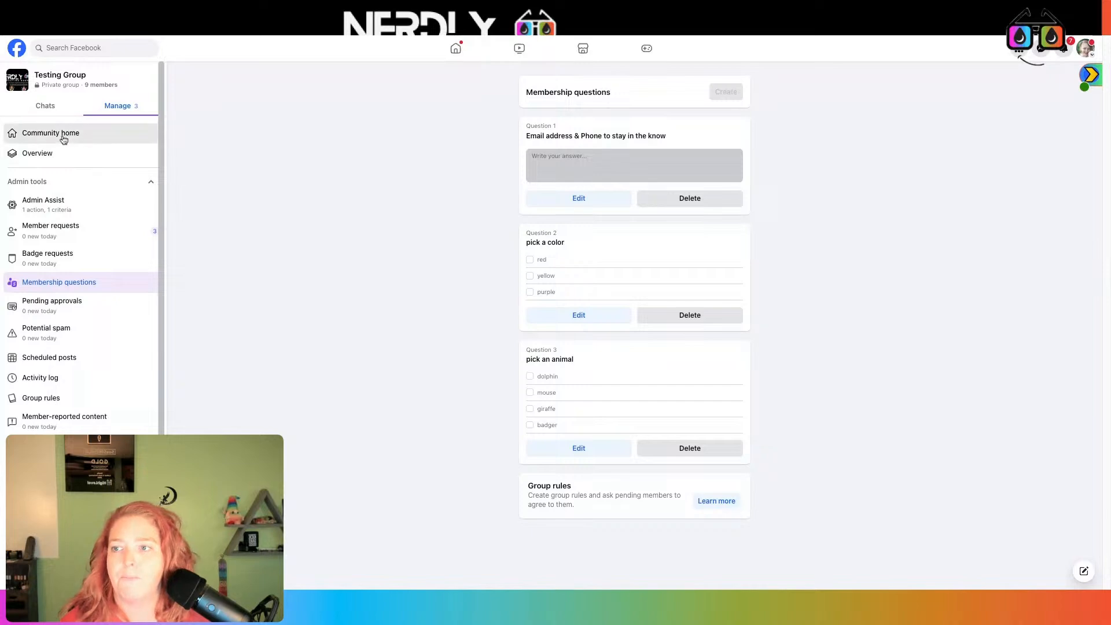
# From the Testing Group's community home feed, open the 'Comment here for test' post
pyautogui.click(66, 142)
pyautogui.scroll(-8, 585, 272)
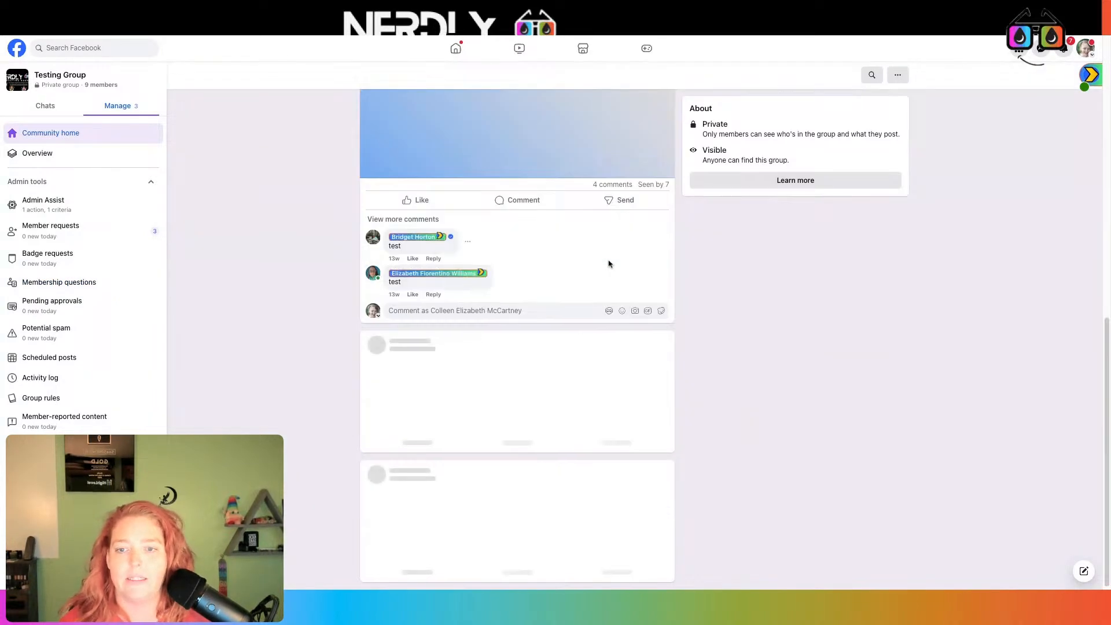
pyautogui.scroll(4, 578, 313)
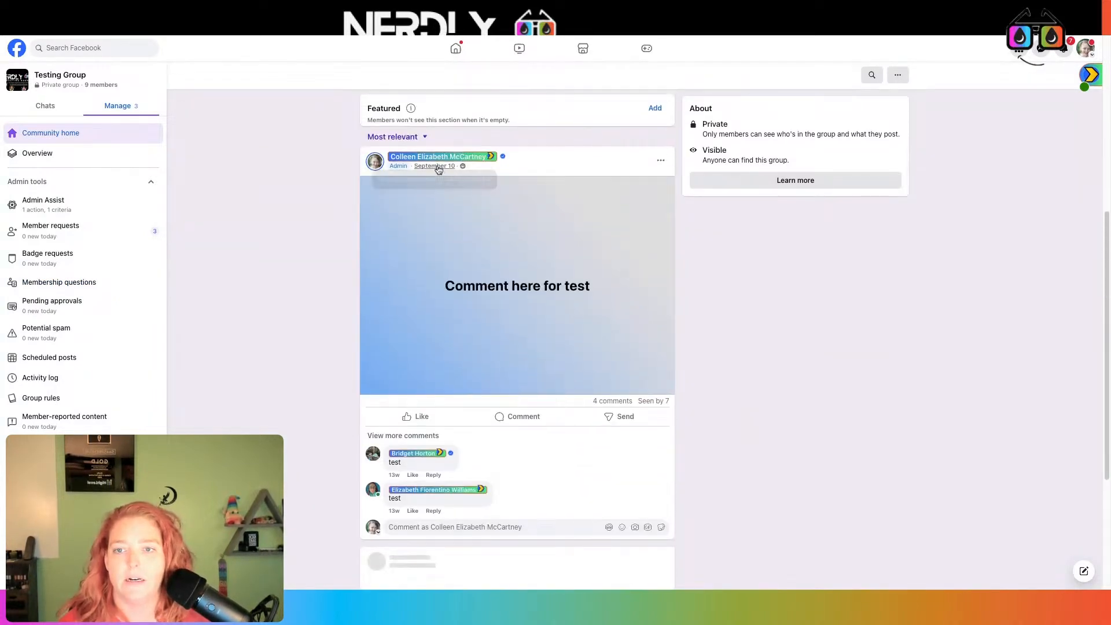
pyautogui.click(439, 167)
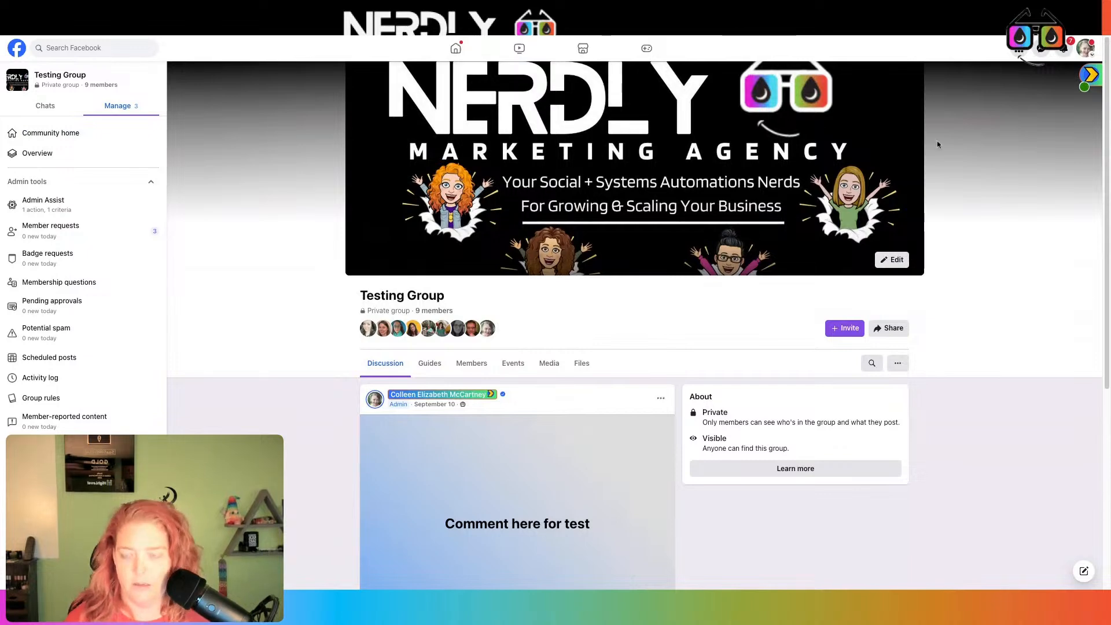
# Replace the email's 'heyo!' greeting with 'Hey person', then add the training line and the pasted Facebook post link
pyautogui.click(314, 34)
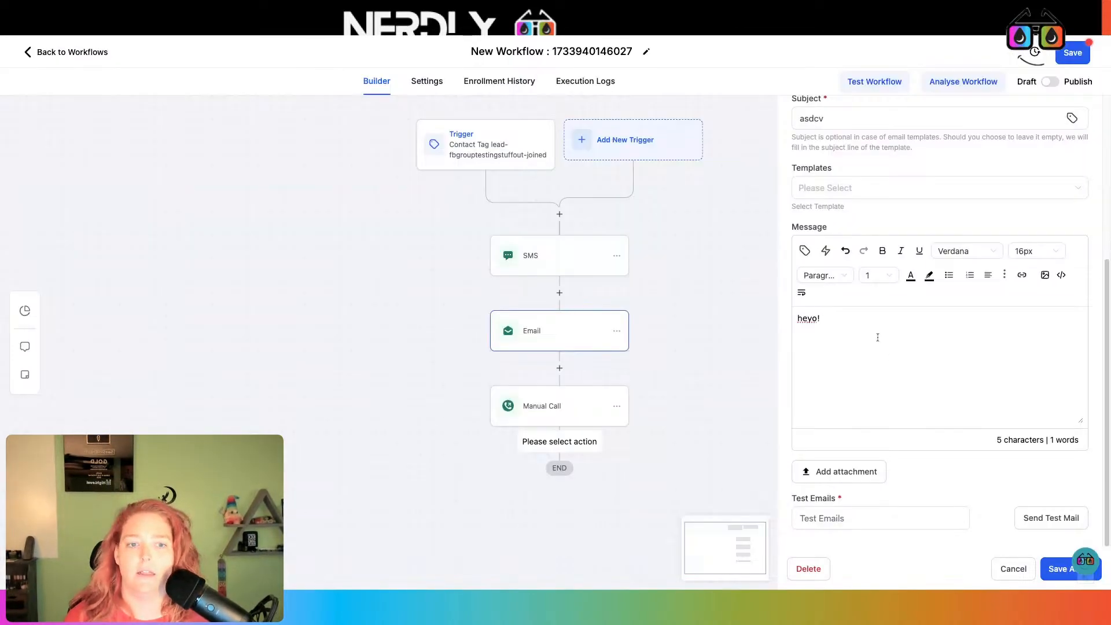
pyautogui.moveTo(830, 320); pyautogui.dragTo(796, 319)
pyautogui.write('Hey ')
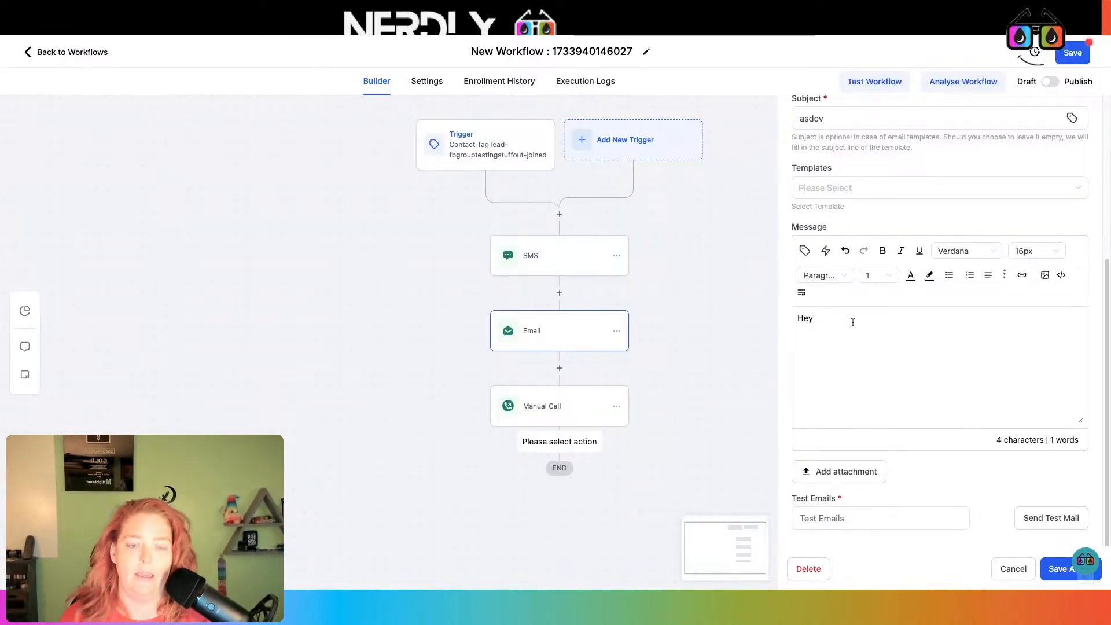
pyautogui.write('person')
pyautogui.press('Return')
pyautogui.write('Here is ')
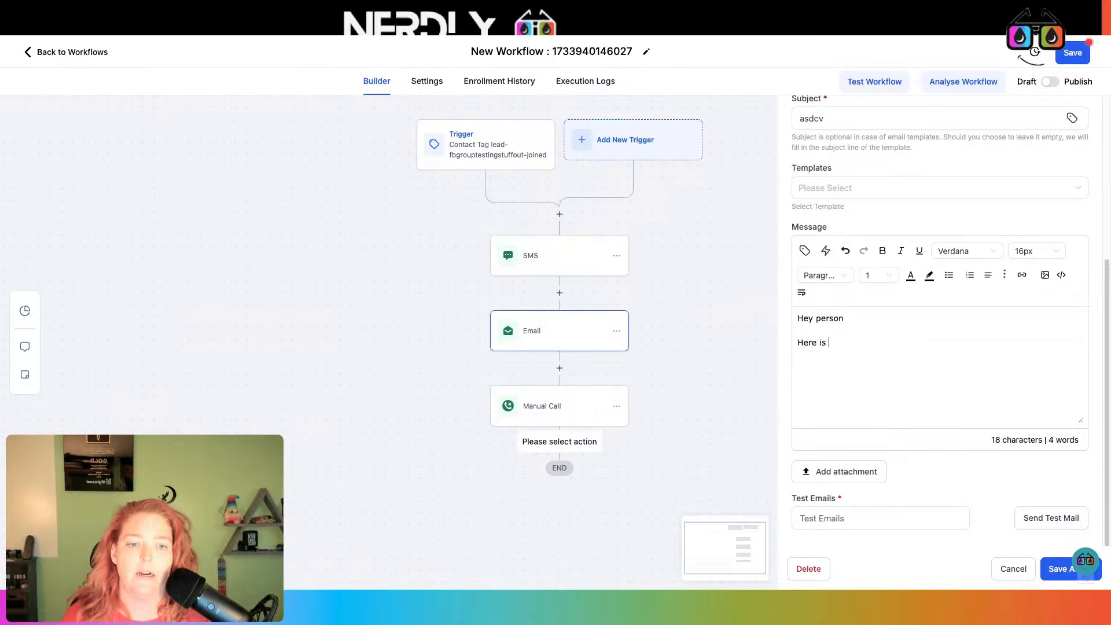
pyautogui.write('a great training on ')
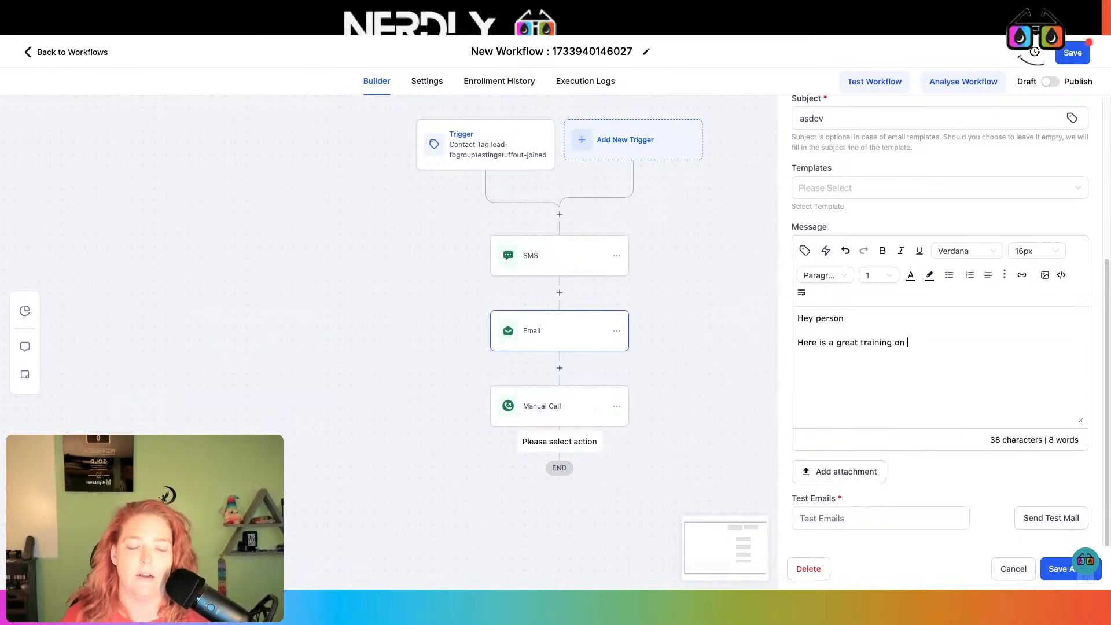
pyautogui.write('what you are looking ')
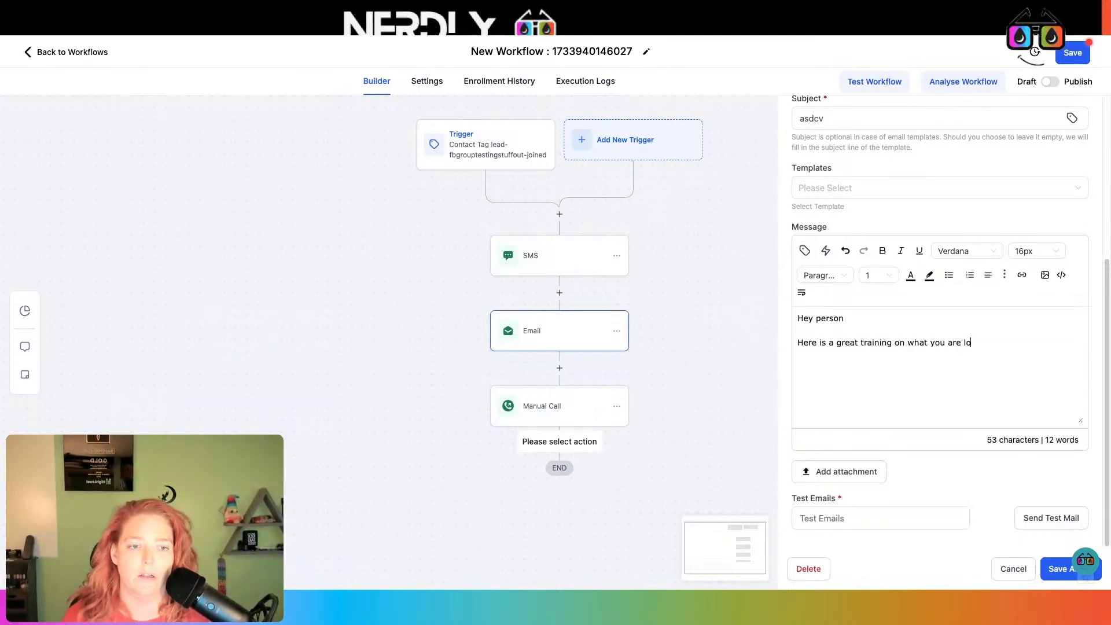
pyautogui.write('for')
pyautogui.hotkey('ctrl', 'v')
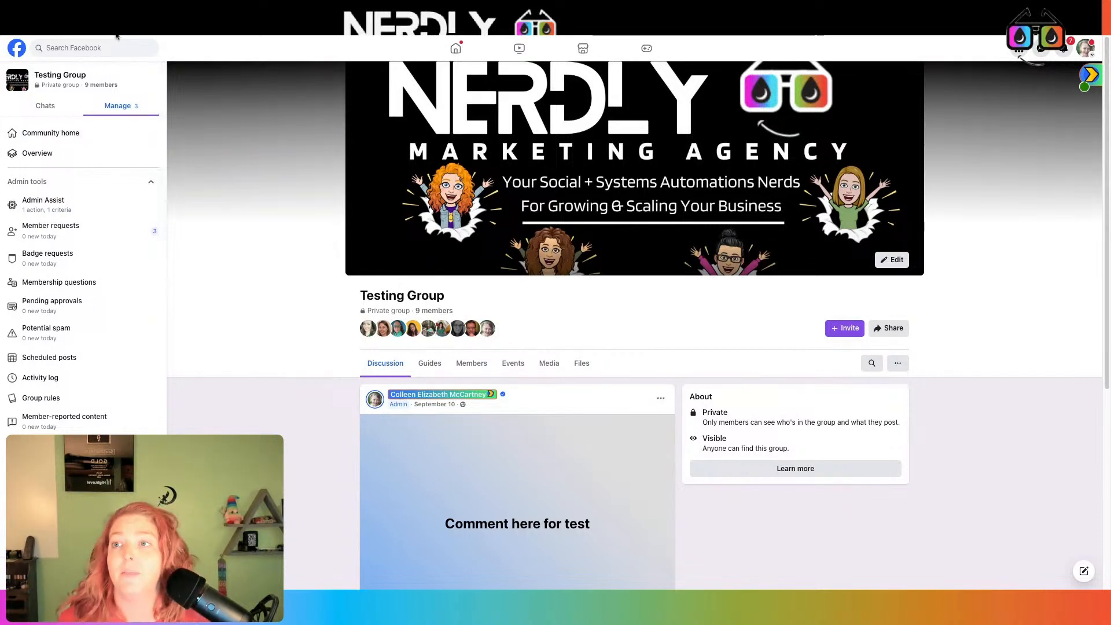
pyautogui.click(115, 17)
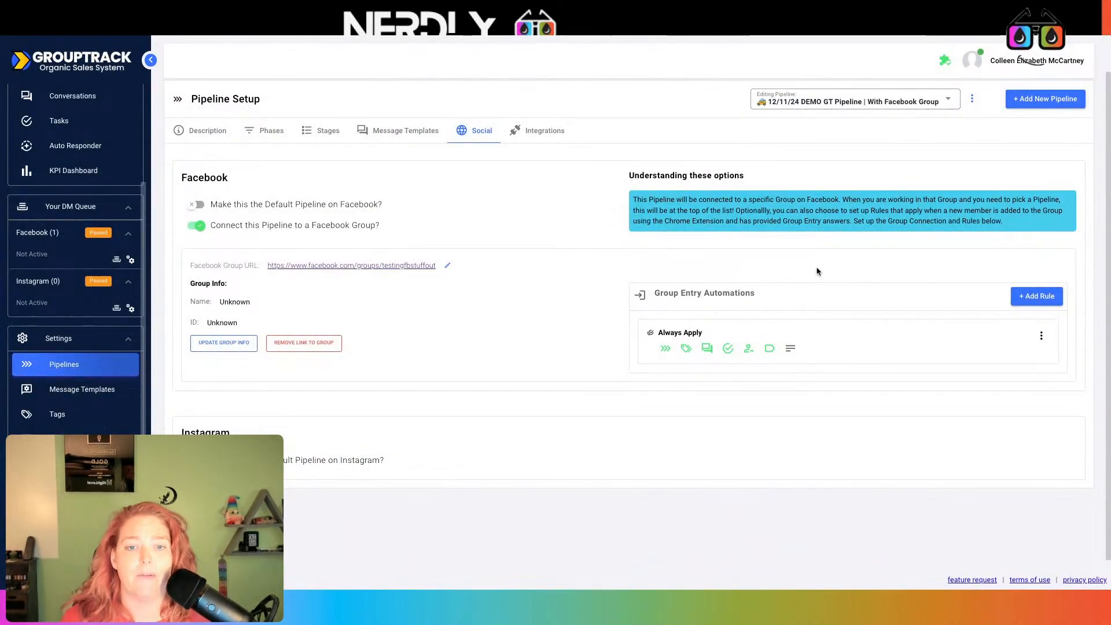
# Start a new group entry rule that applies when the keyword 'purple' is found
pyautogui.scroll(-1, 818, 270)
pyautogui.click(1037, 290)
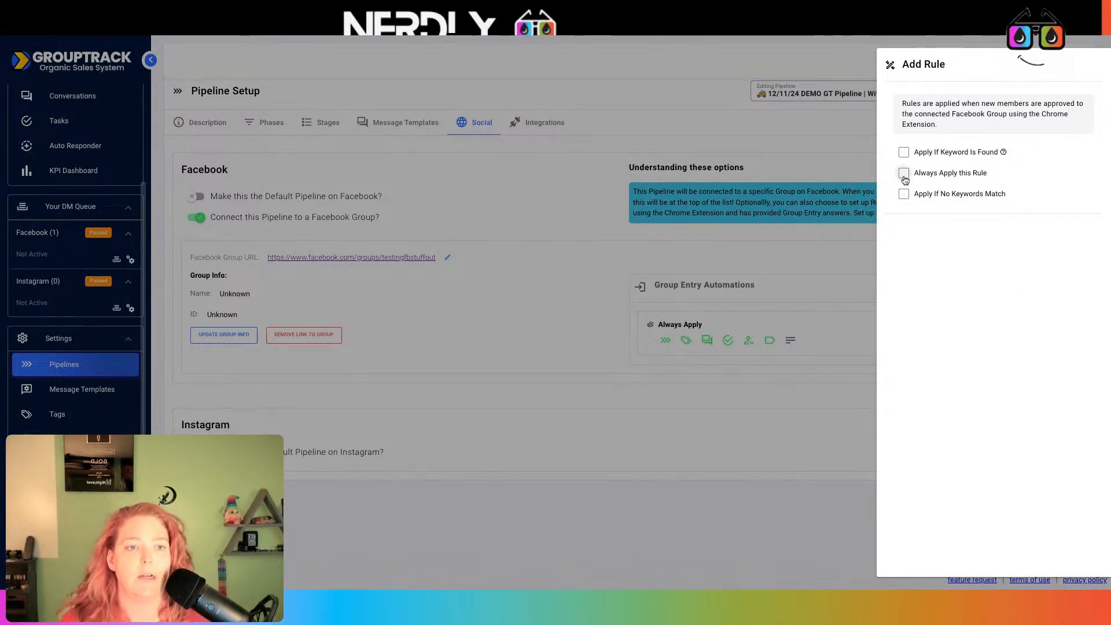
pyautogui.click(903, 153)
pyautogui.click(920, 196)
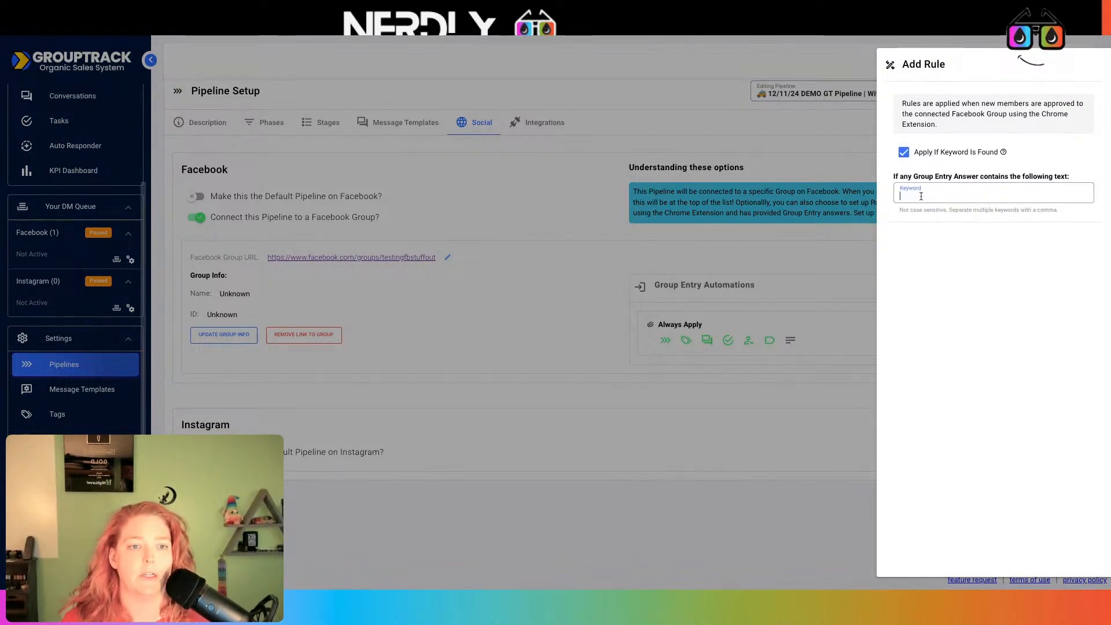
pyautogui.write('purple')
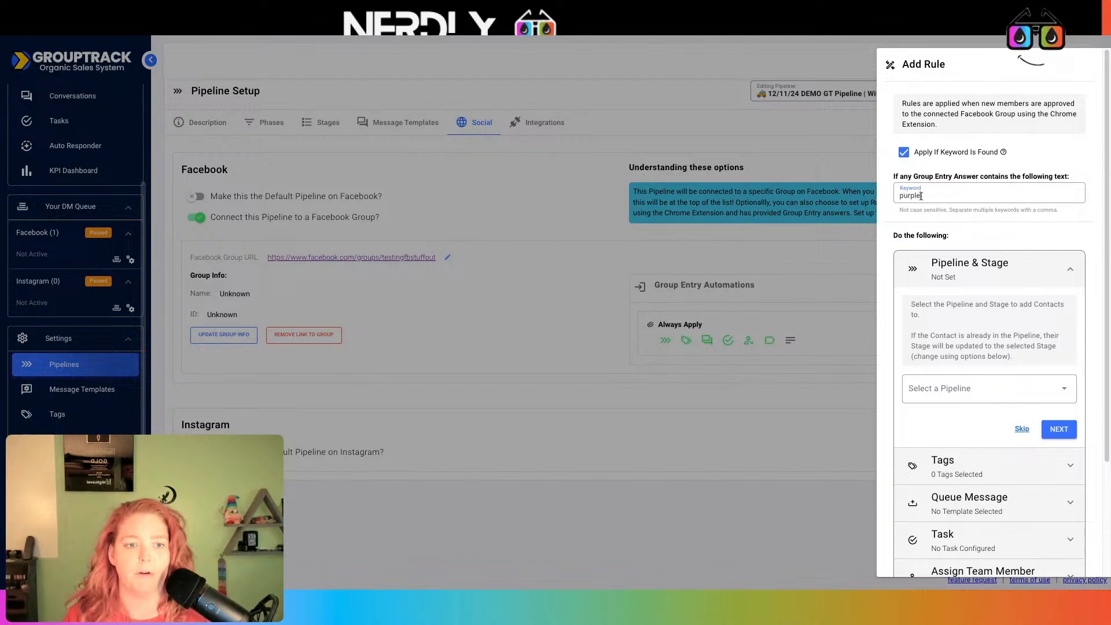
# Assign the purple tag to the keyword rule and save it
pyautogui.scroll(-3, 1008, 238)
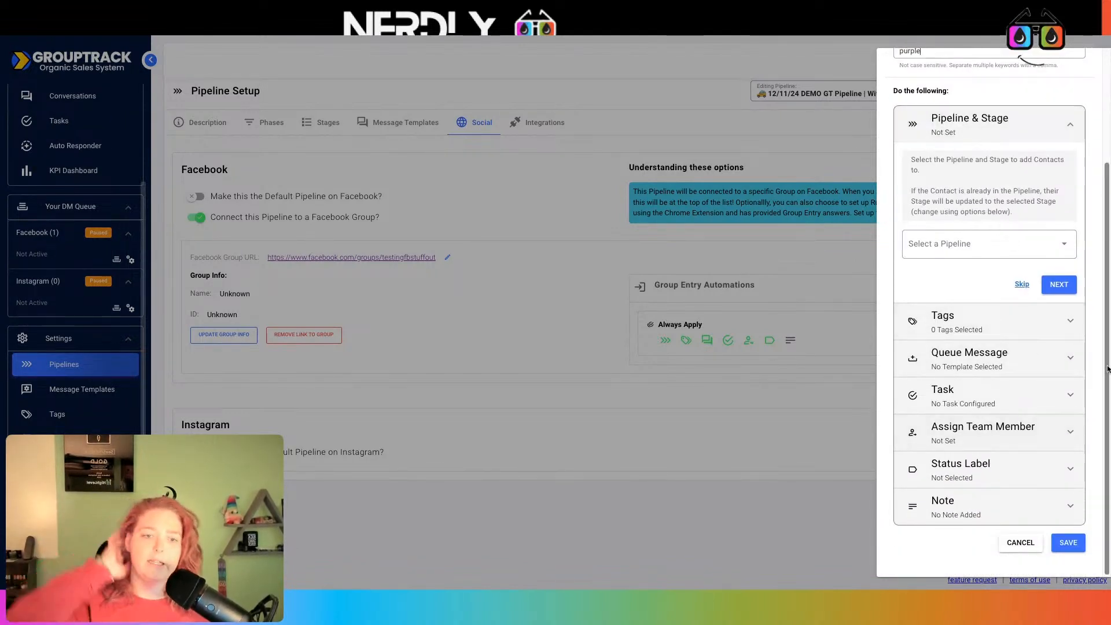
pyautogui.click(1071, 322)
pyautogui.click(982, 247)
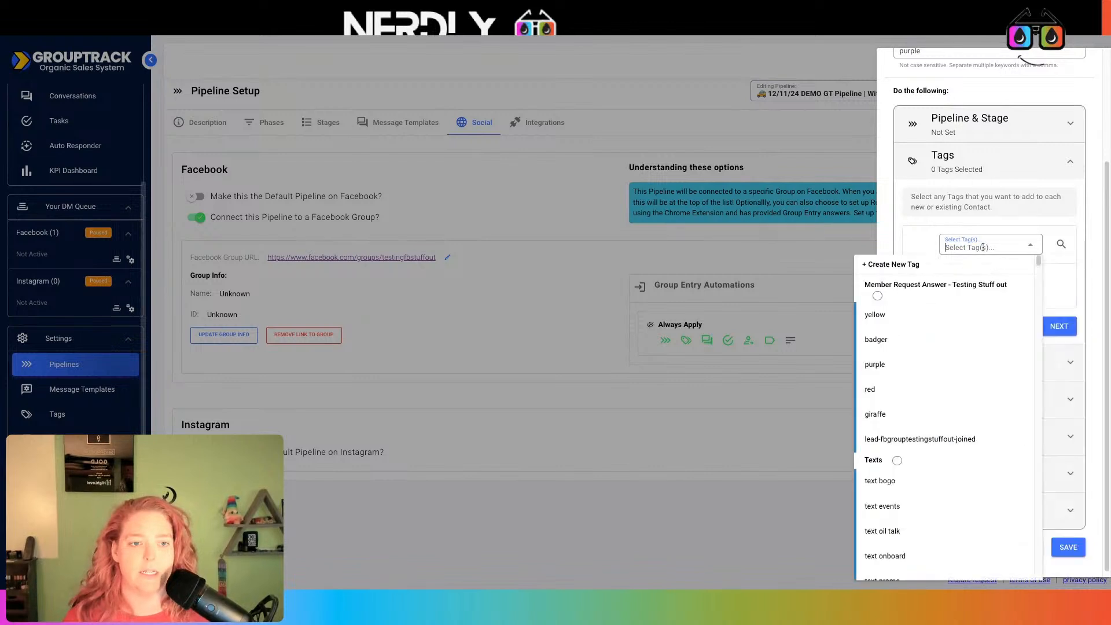
pyautogui.write('purple')
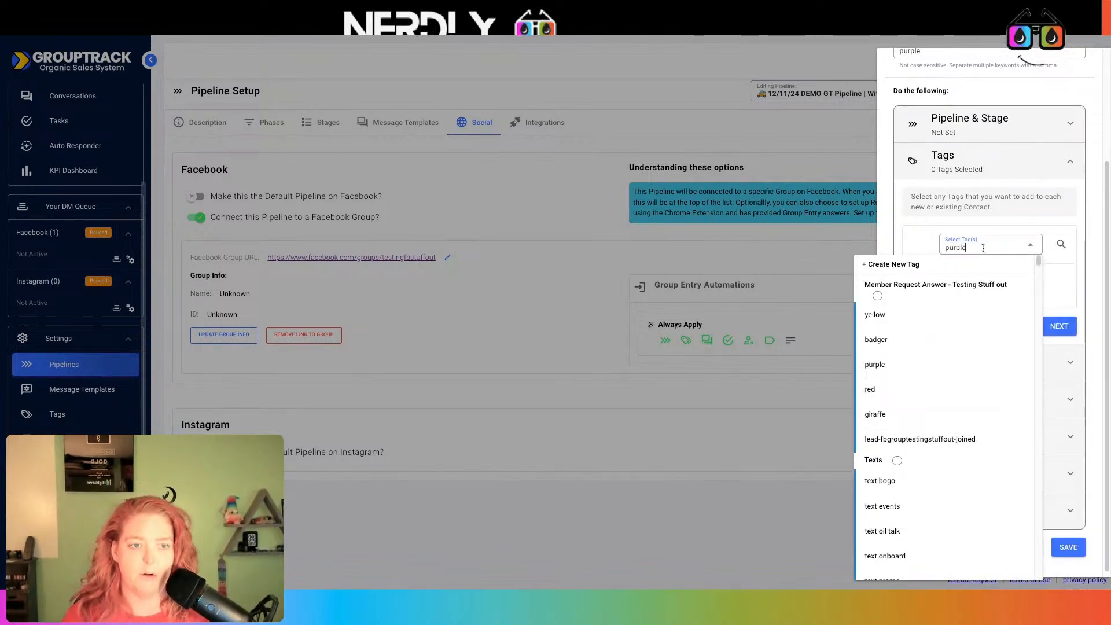
pyautogui.click(906, 308)
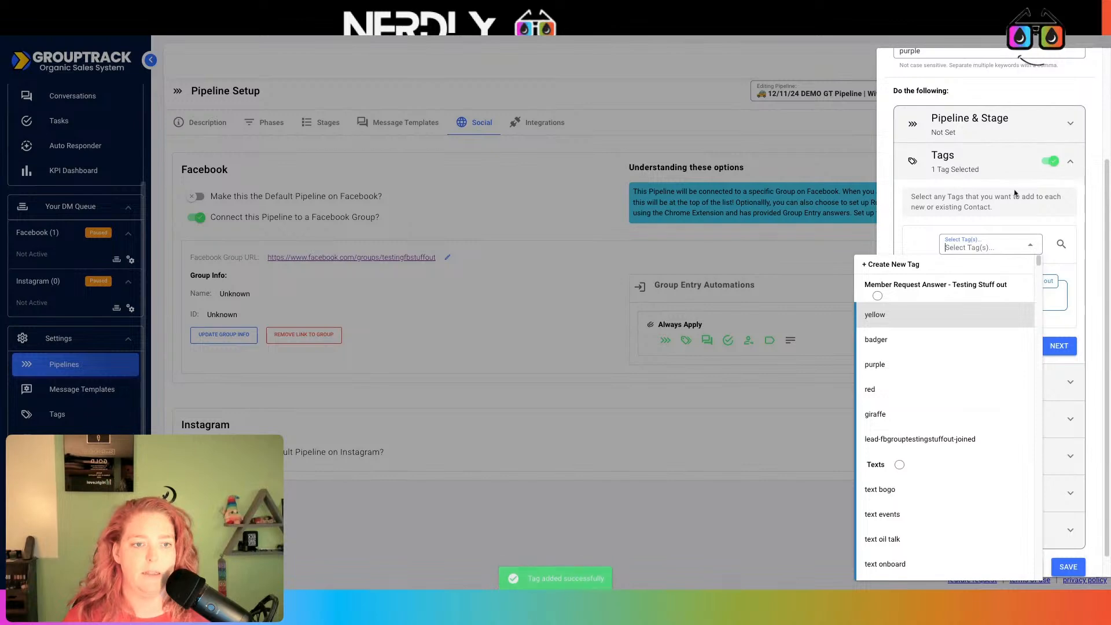
pyautogui.click(1012, 217)
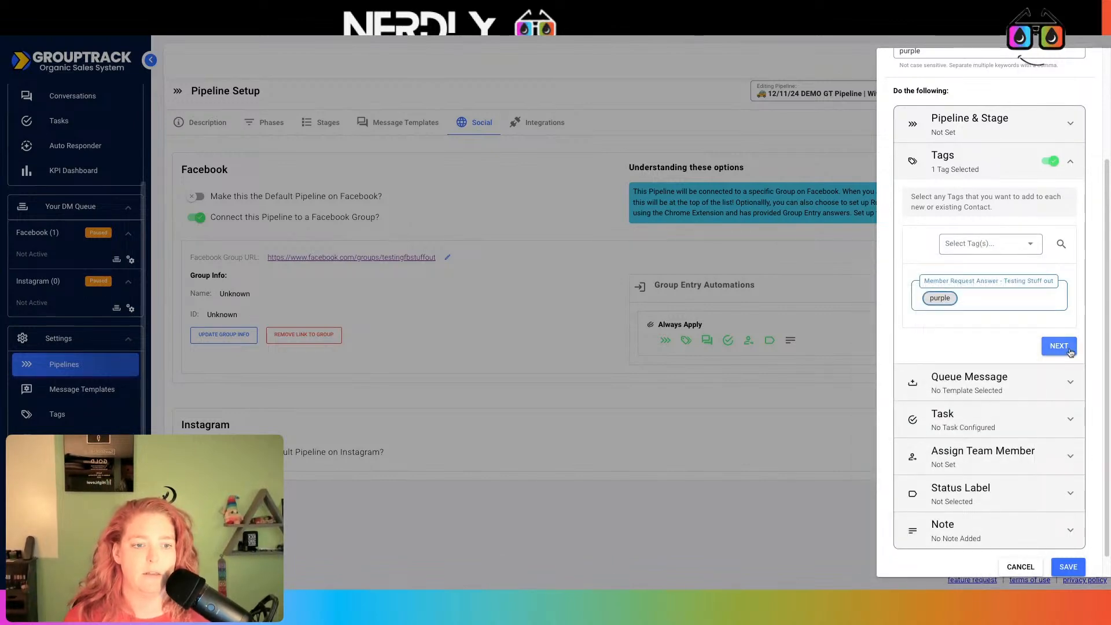
pyautogui.click(1068, 567)
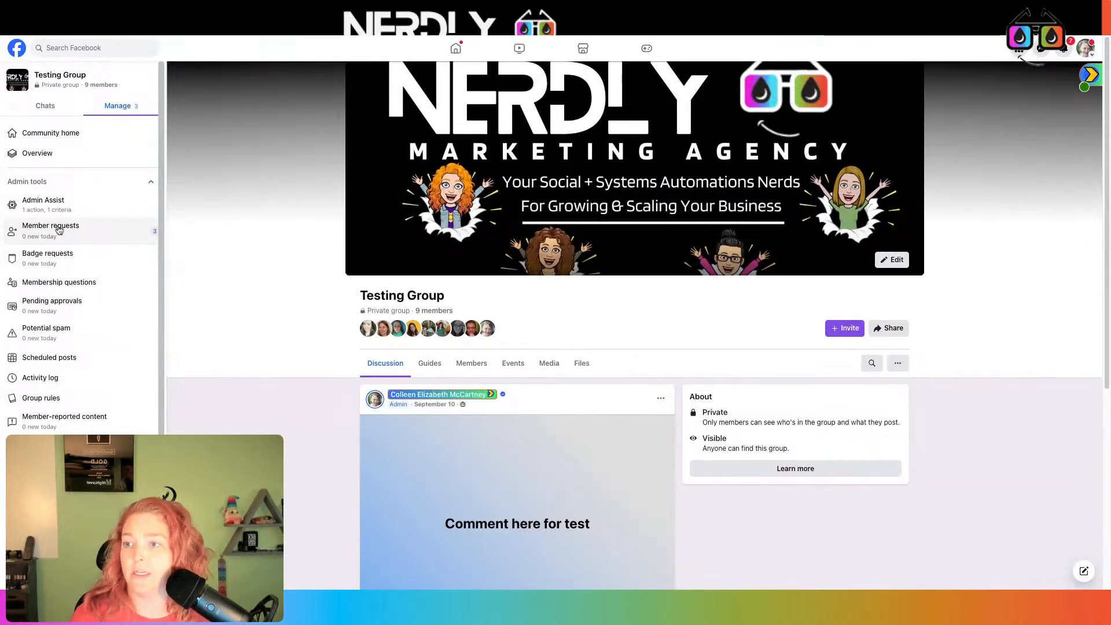
pyautogui.click(57, 284)
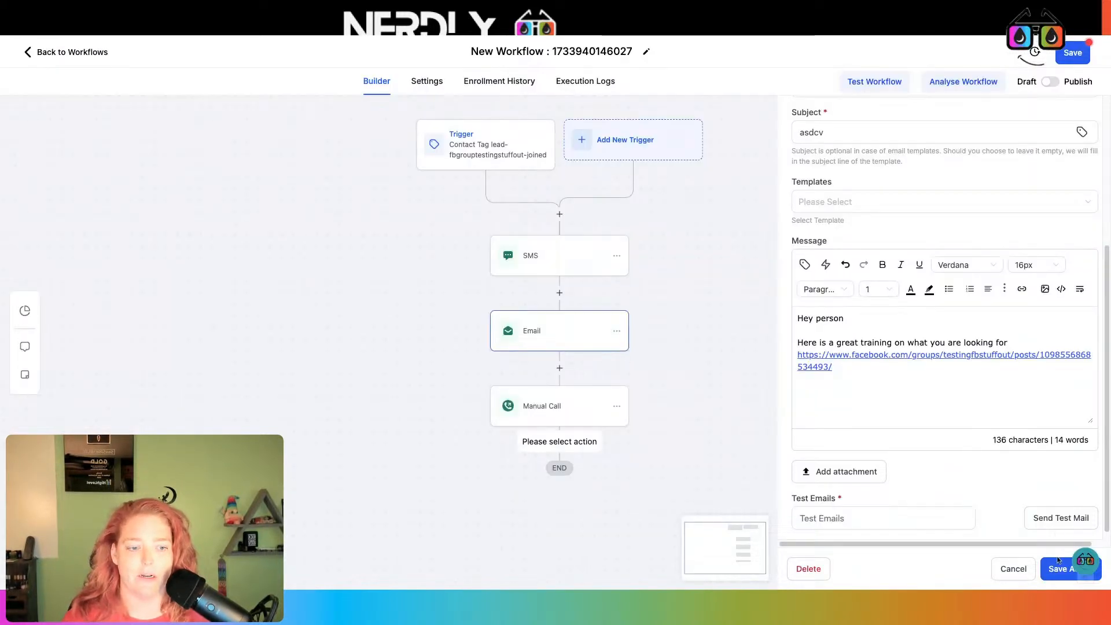
# Save the email action and create a new workflow from scratch
pyautogui.click(1058, 561)
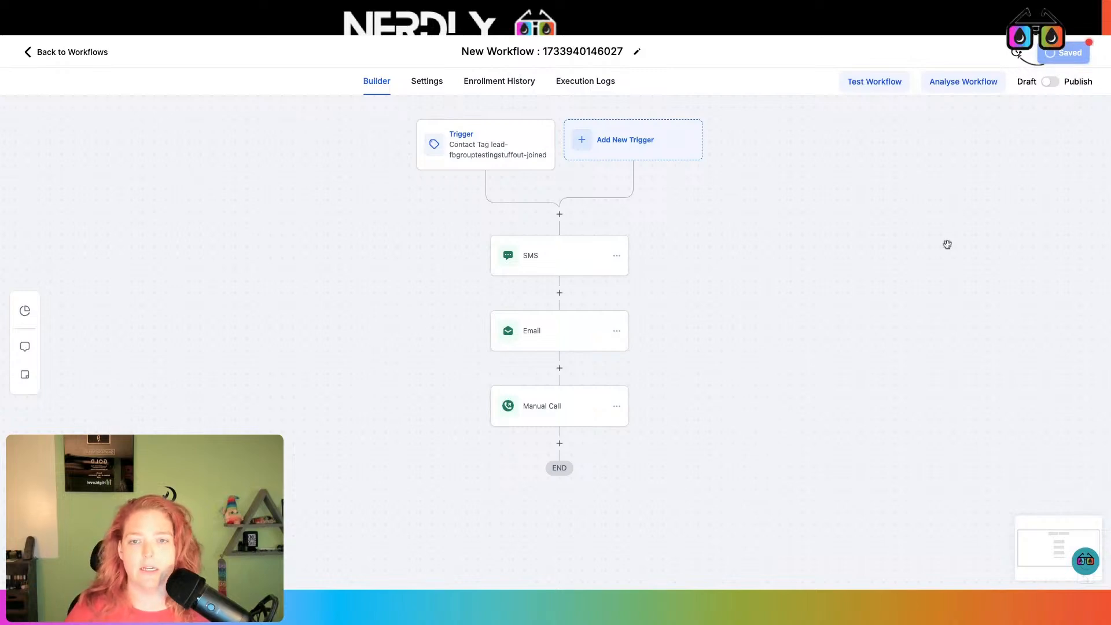
pyautogui.click(76, 54)
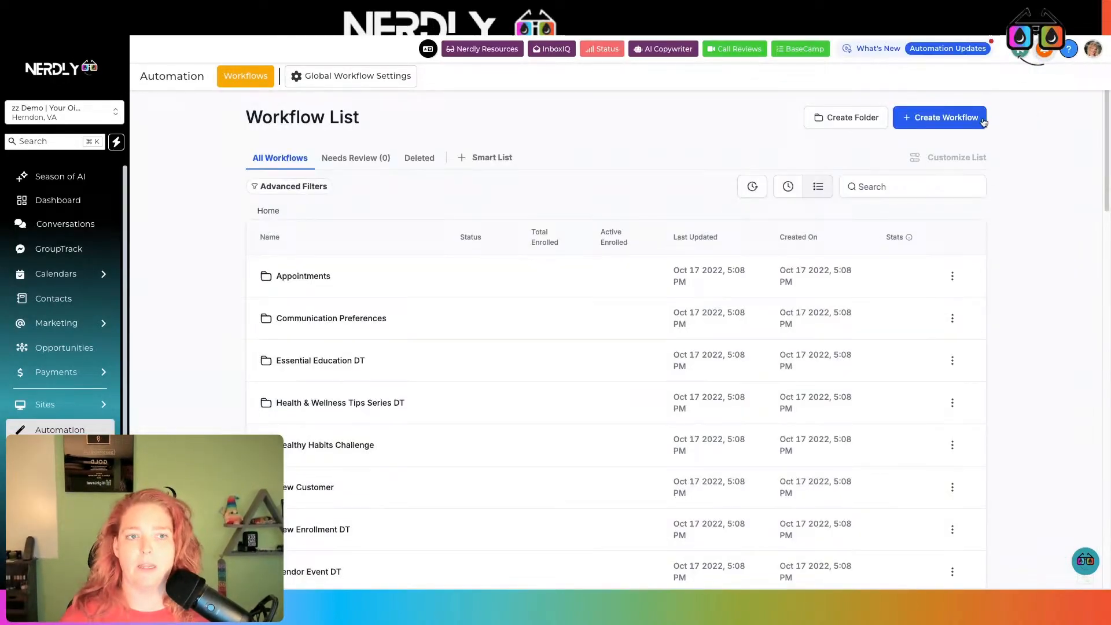
pyautogui.click(983, 122)
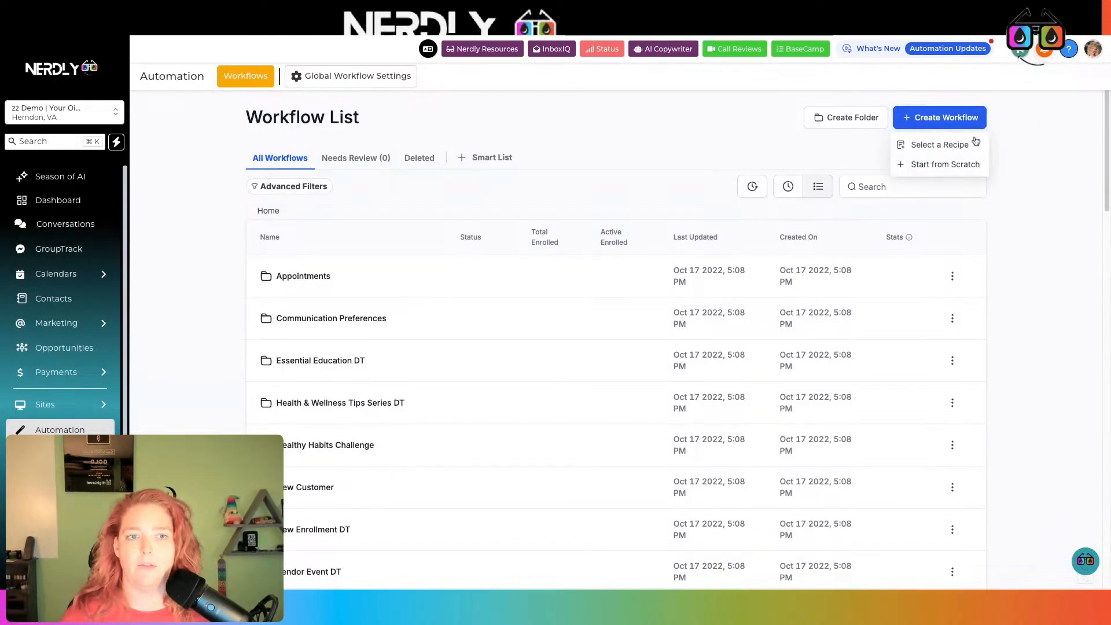
pyautogui.click(960, 162)
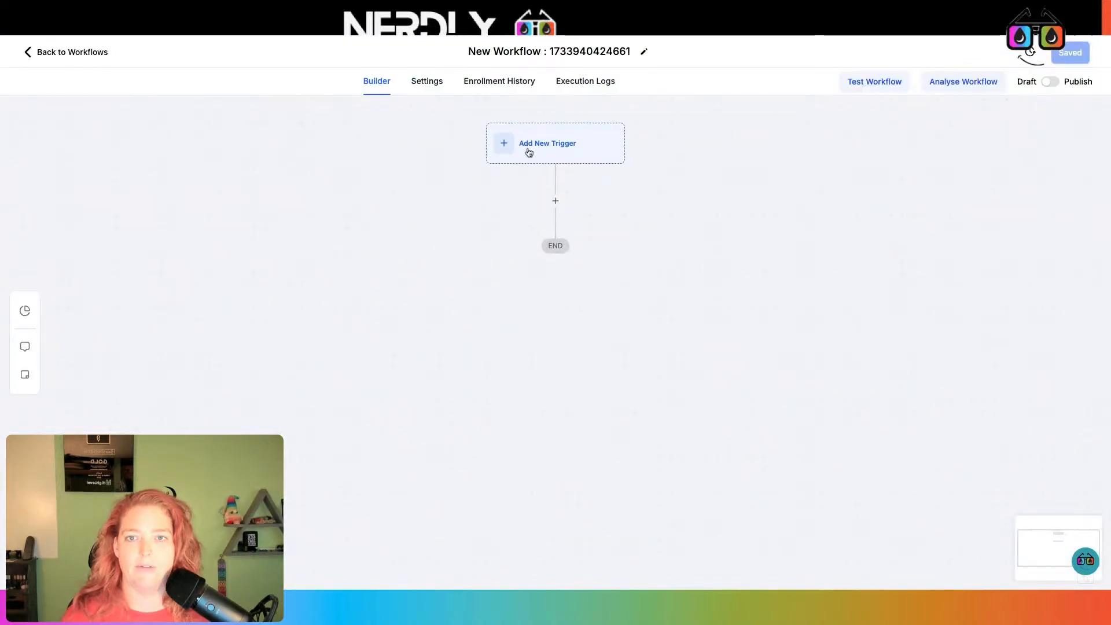
# Add a Contact Tag trigger filtered to Tag Added = purple and save it
pyautogui.click(530, 148)
pyautogui.write('Tag')
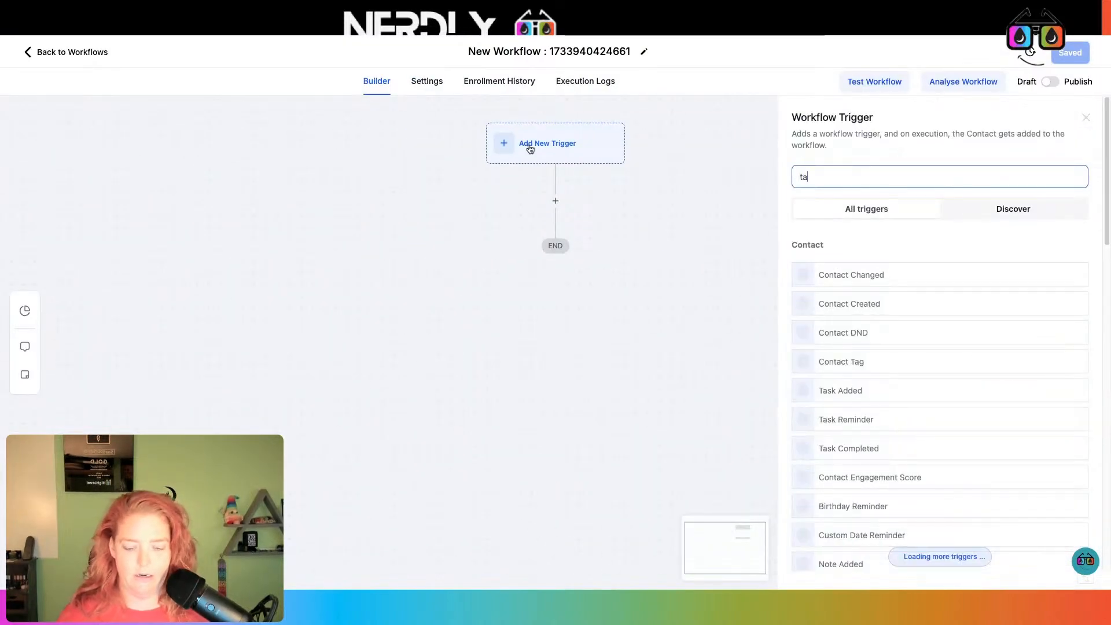
pyautogui.click(885, 271)
pyautogui.click(647, 287)
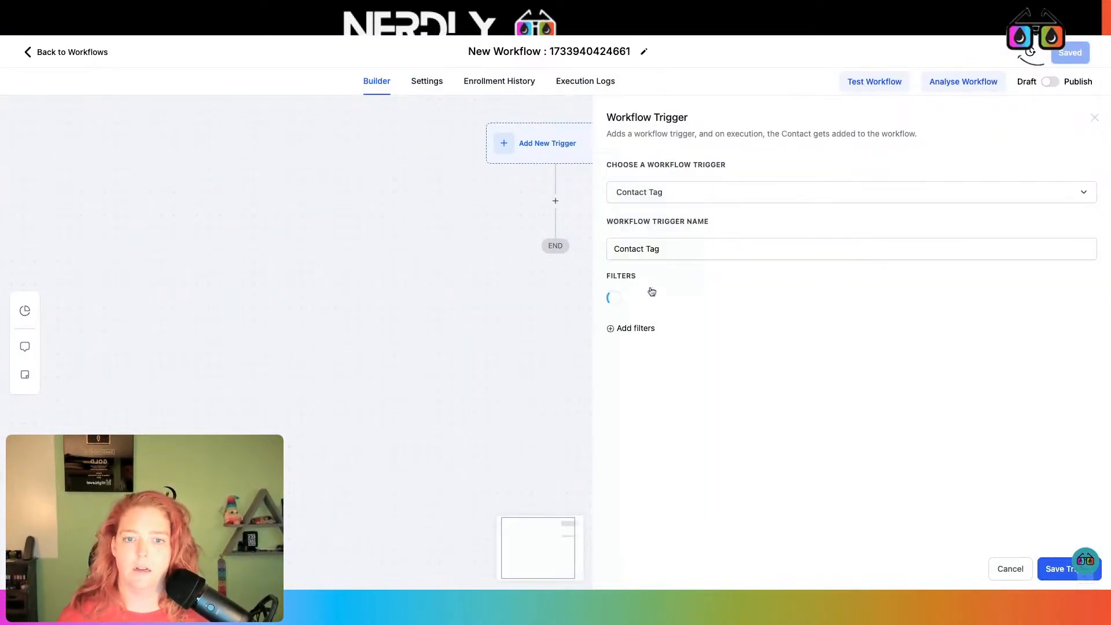
pyautogui.click(661, 301)
pyautogui.click(657, 382)
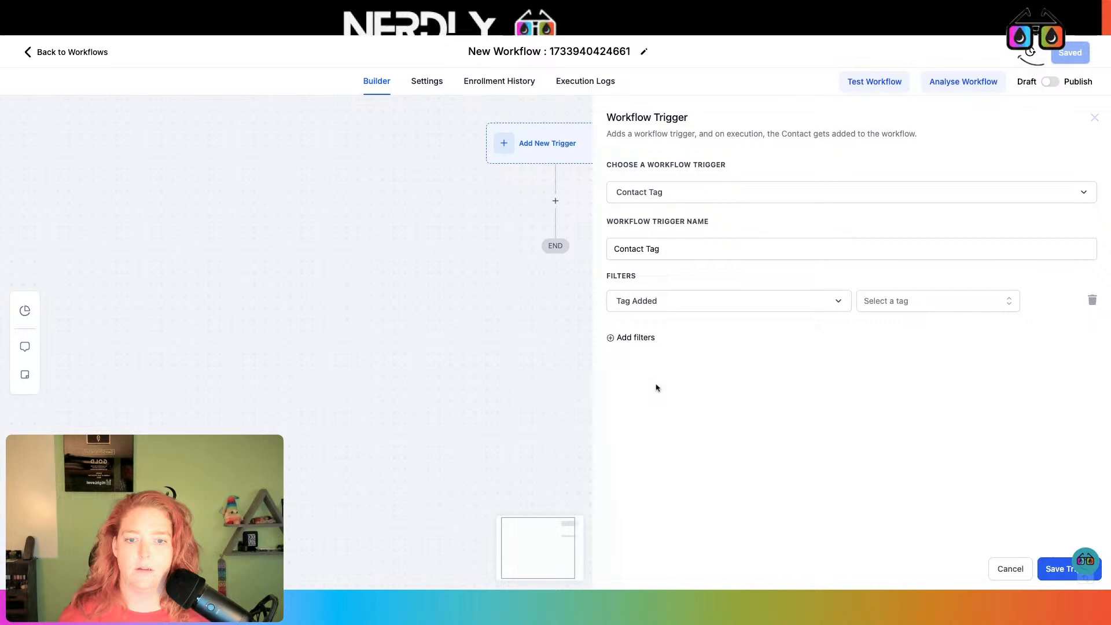
pyautogui.click(920, 300)
pyautogui.write('purp')
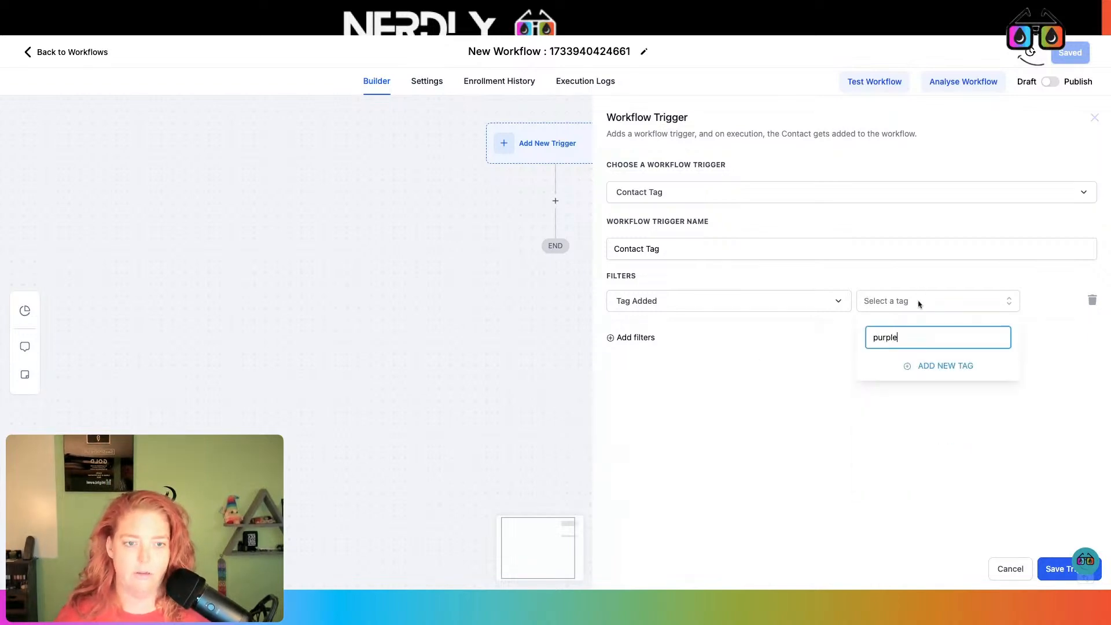
pyautogui.write('le')
pyautogui.click(901, 377)
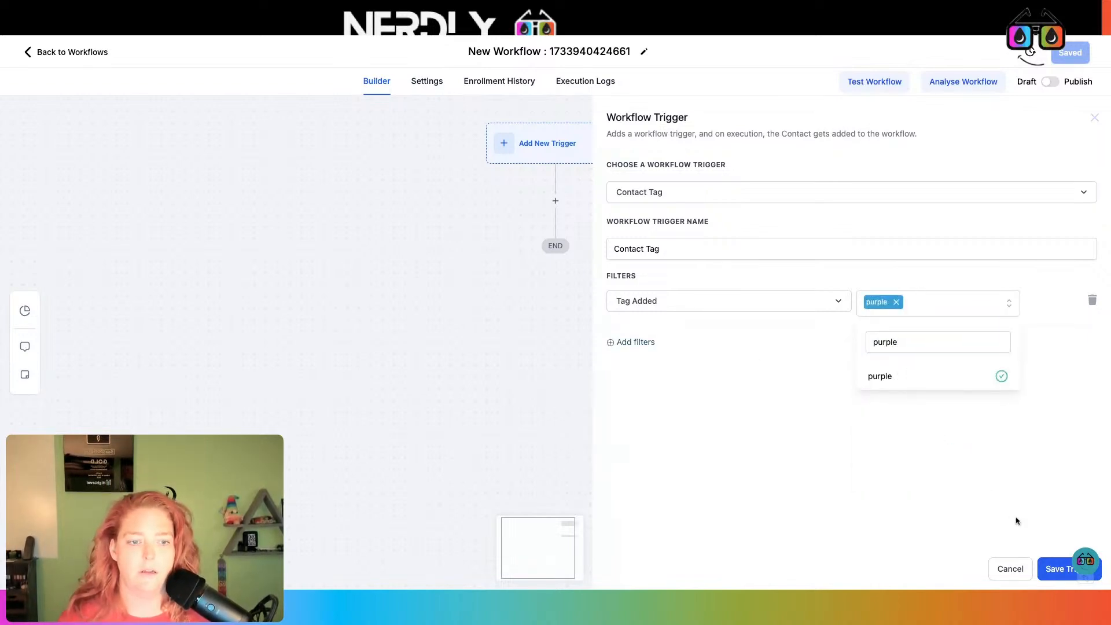
pyautogui.click(1061, 577)
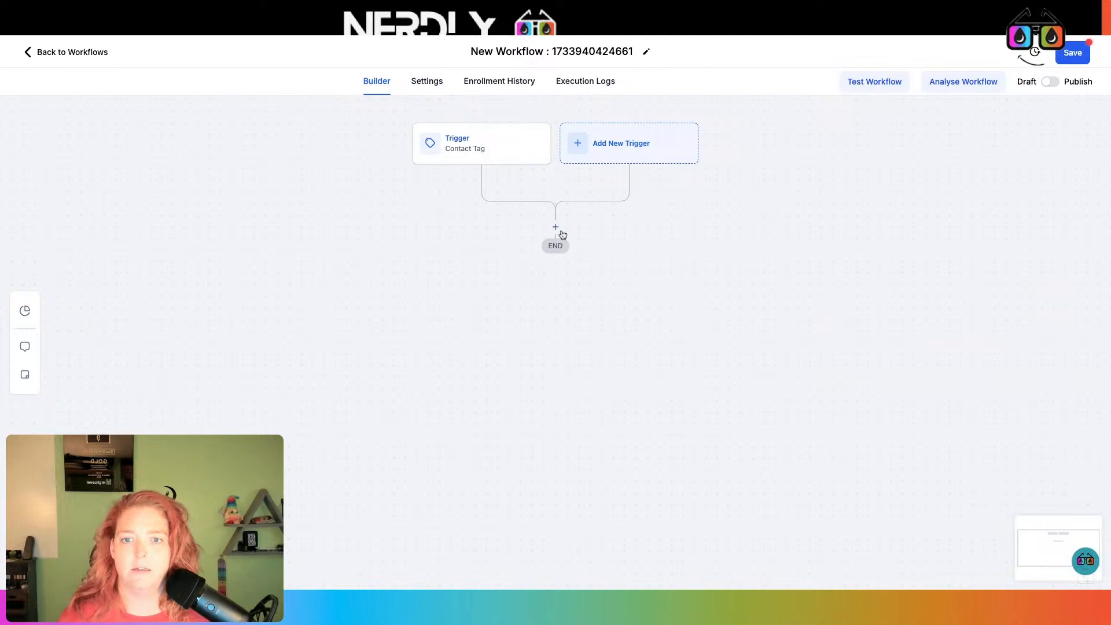
pyautogui.click(555, 227)
# Add a 5-minute Wait action after the purple-tag trigger
pyautogui.write('wait')
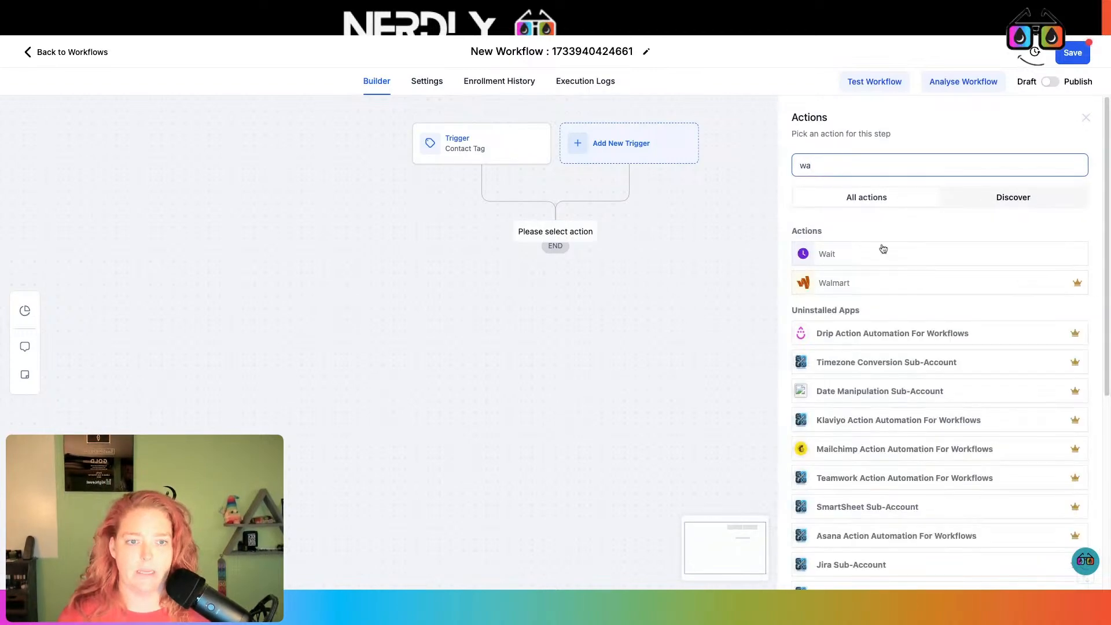
pyautogui.click(946, 254)
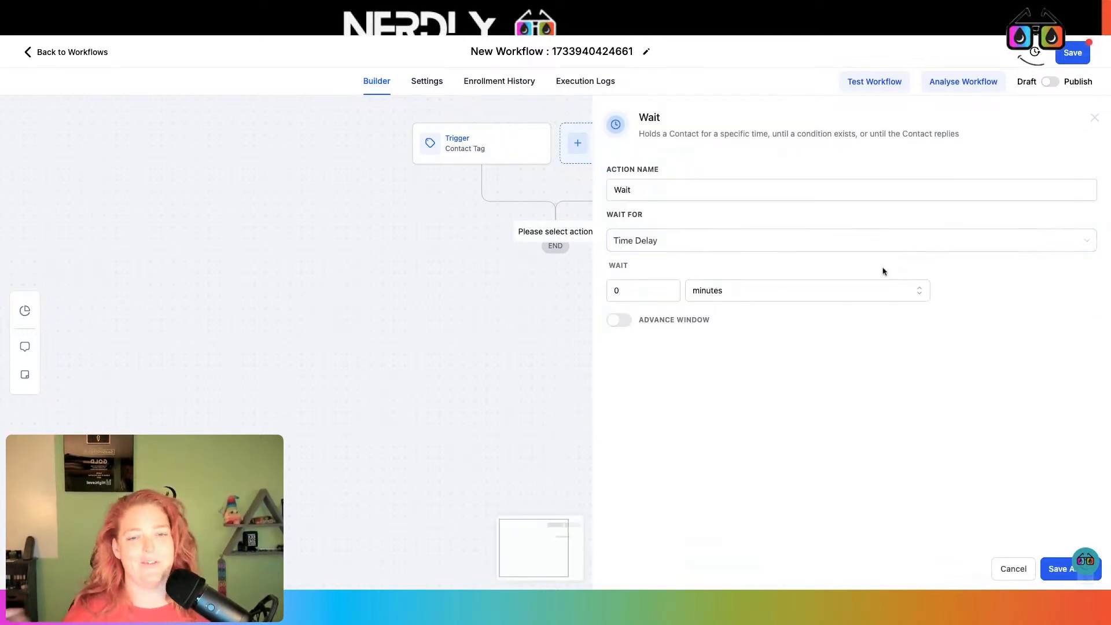
pyautogui.doubleClick(645, 290)
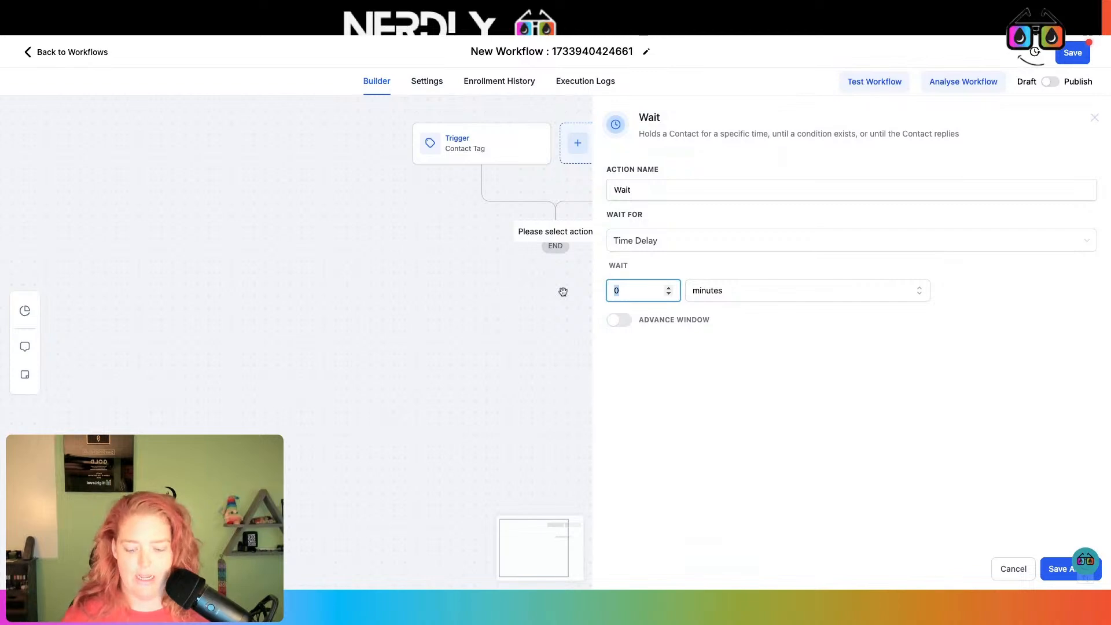
pyautogui.click(1050, 572)
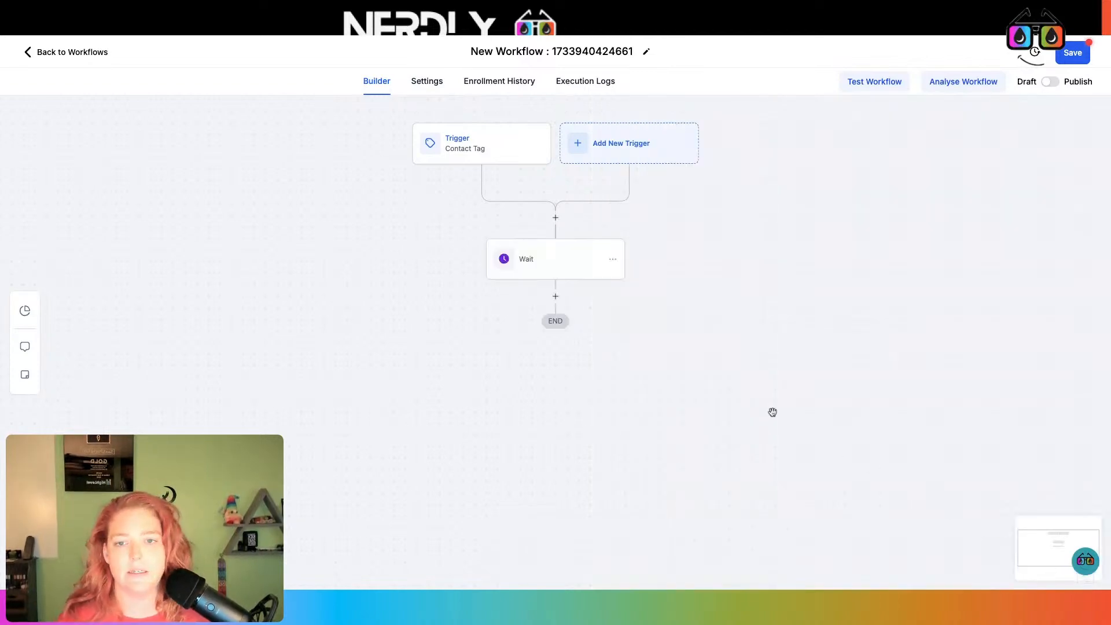
pyautogui.click(562, 264)
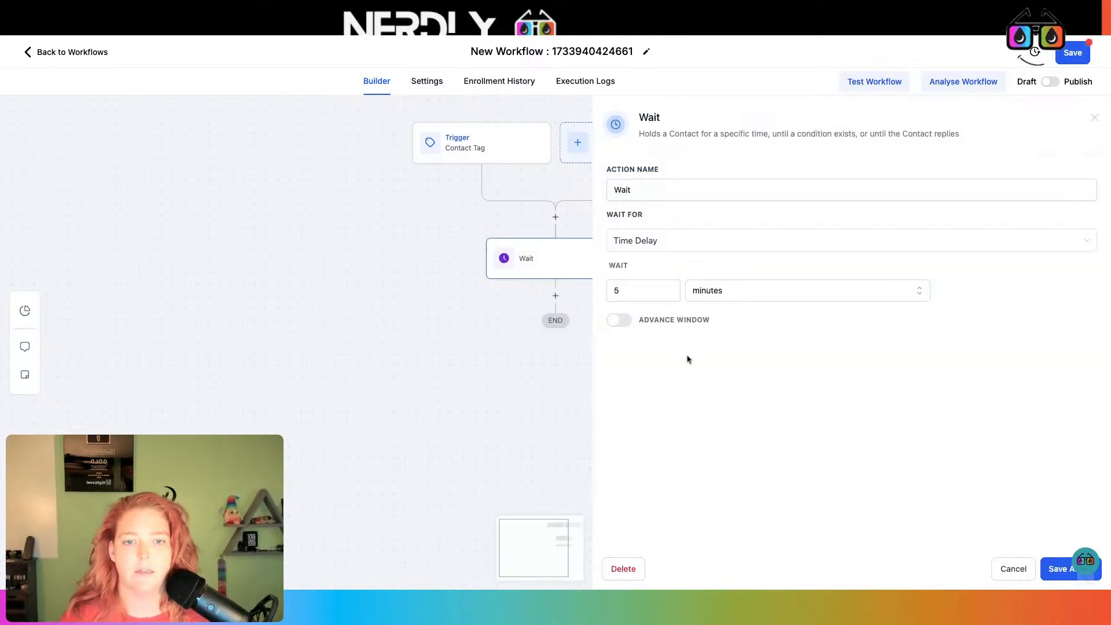
pyautogui.click(1087, 568)
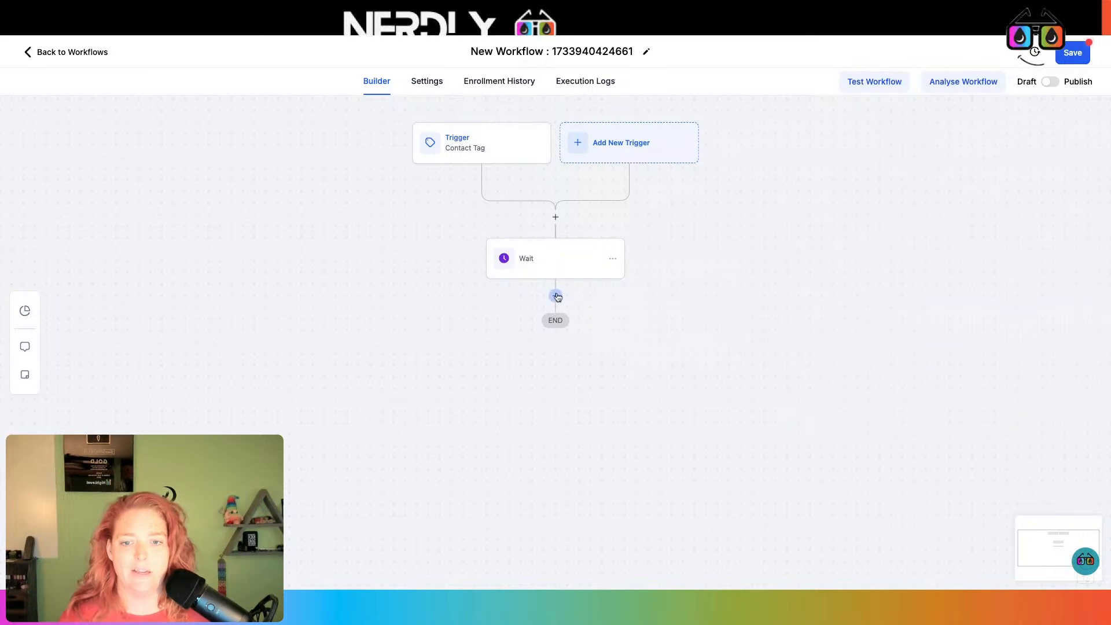
# Add an SMS reading 'Ihear you love purple, its myu favorite color too' and save the workflow
pyautogui.click(555, 296)
pyautogui.write('sms')
pyautogui.click(911, 254)
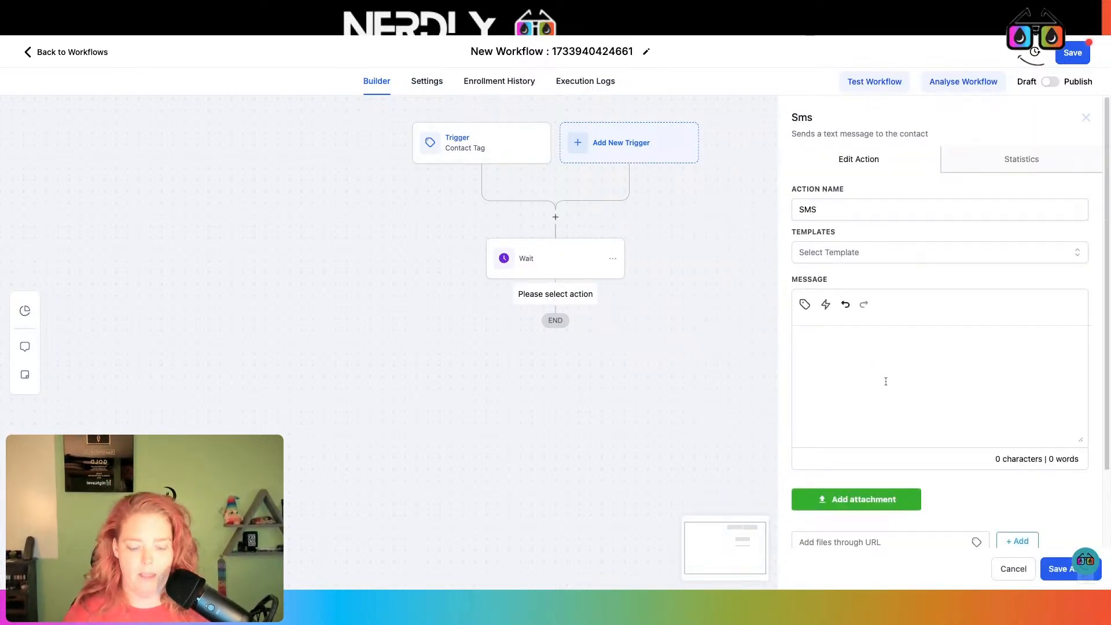
pyautogui.write('Ihea')
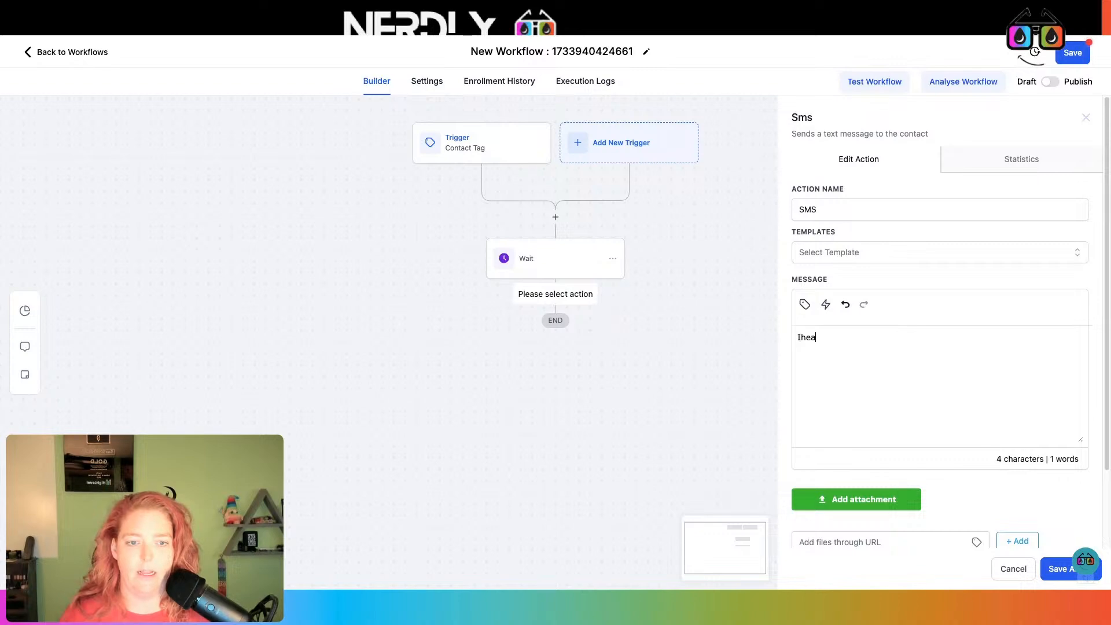
pyautogui.write('r you love purple, its myu favorit')
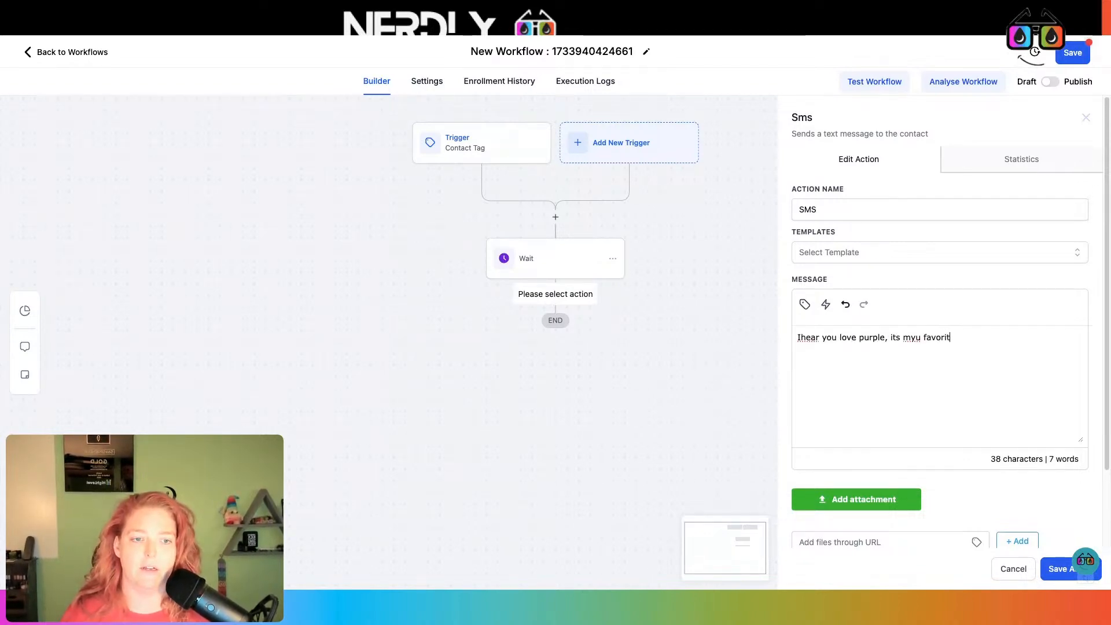
pyautogui.write('e color too!')
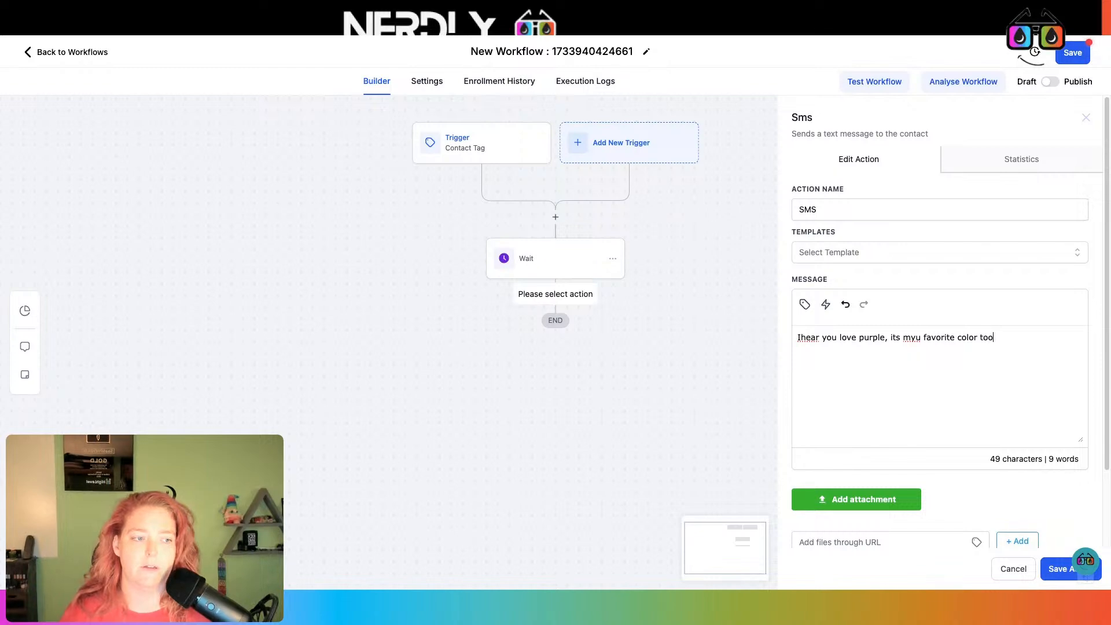
pyautogui.click(1059, 571)
pyautogui.click(1070, 58)
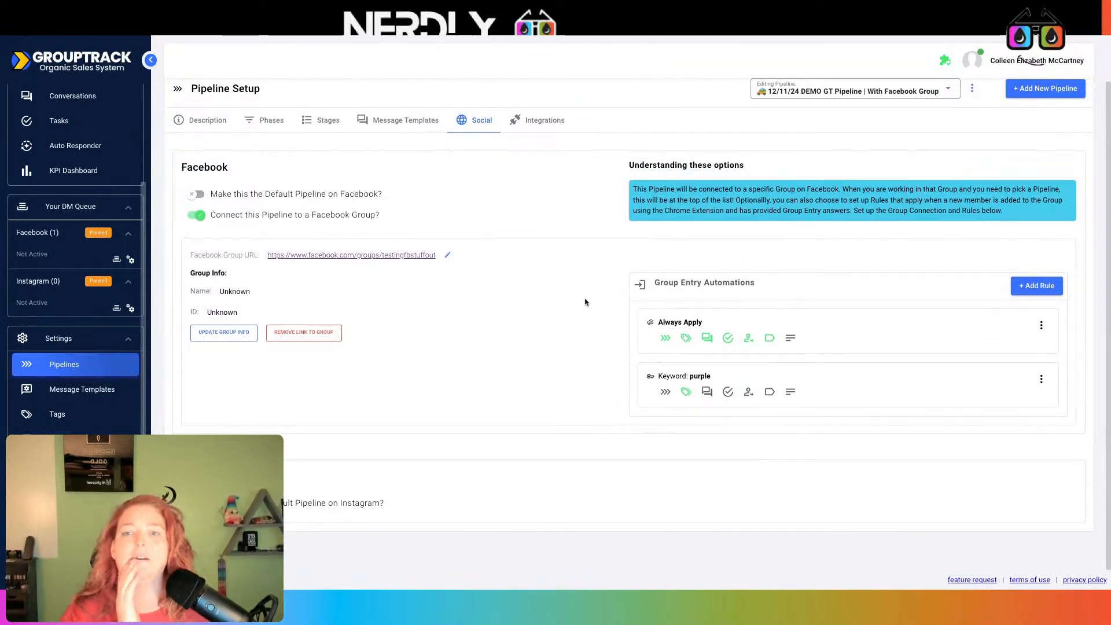
pyautogui.scroll(1, 758, 258)
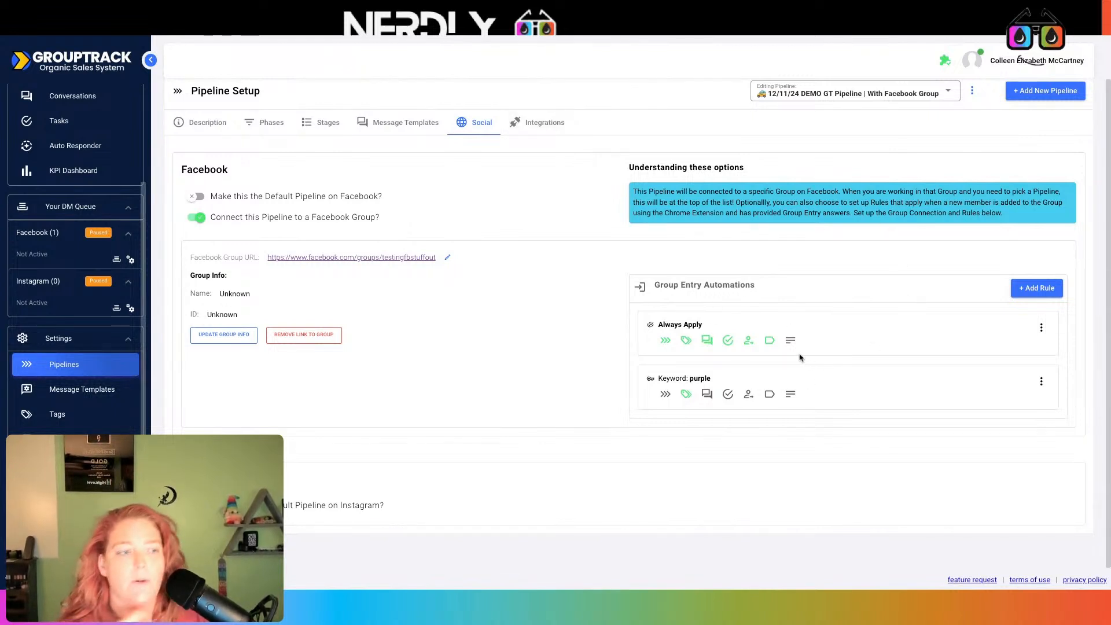
pyautogui.scroll(1, 806, 354)
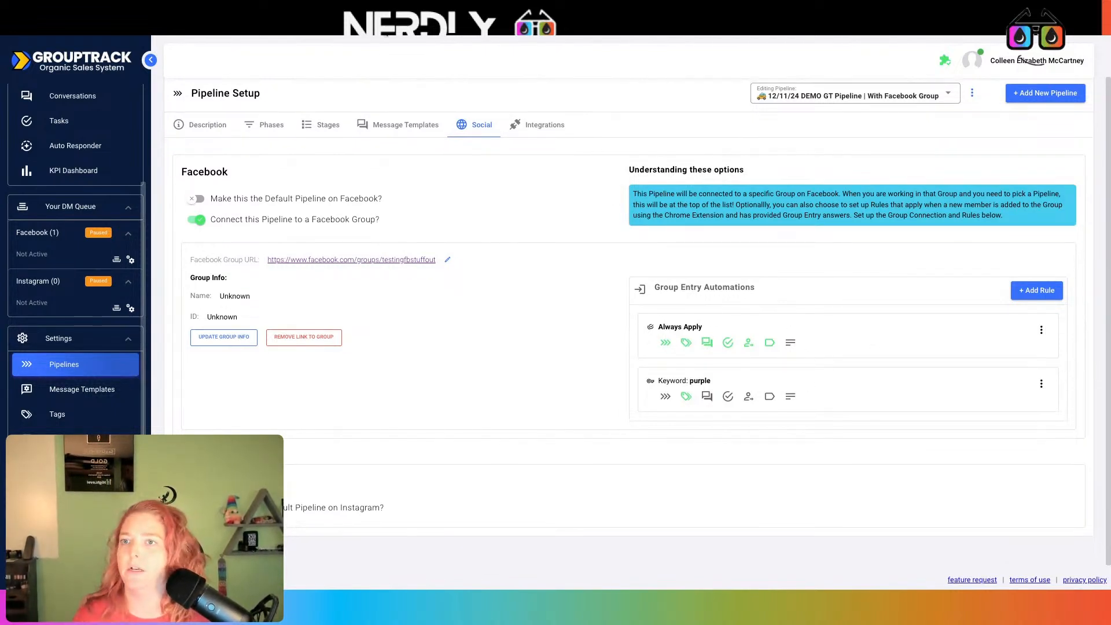